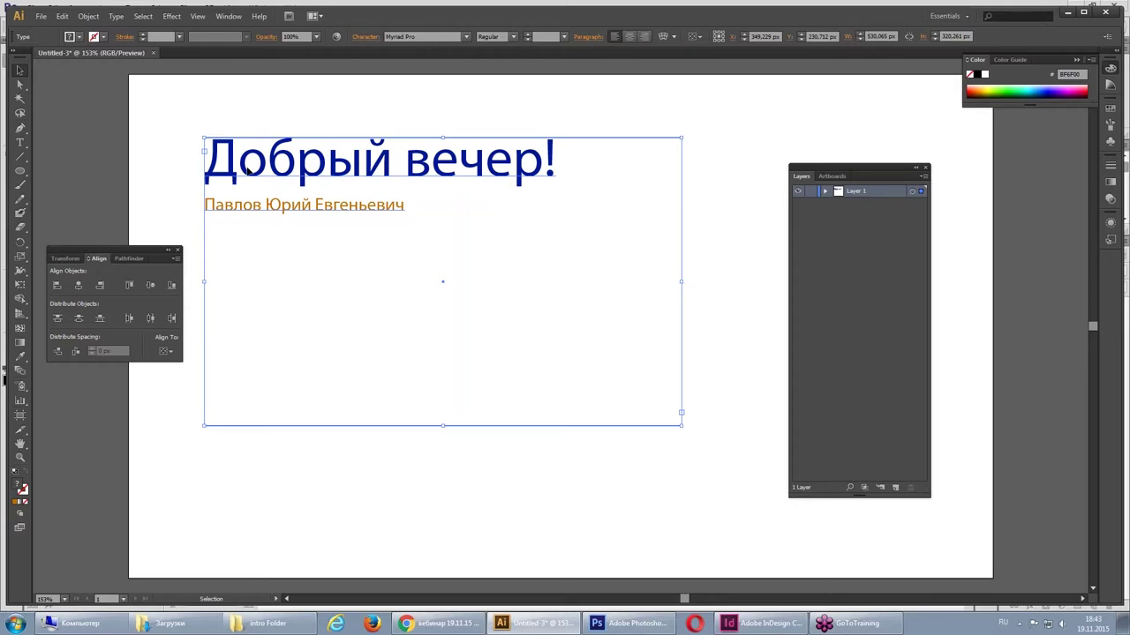
- Leave the 'Добрый вечер!' Illustrator artboard and switch to InDesign CS6's welcome screen
left_click(274, 148)
left_click(280, 163)
left_click(741, 624)
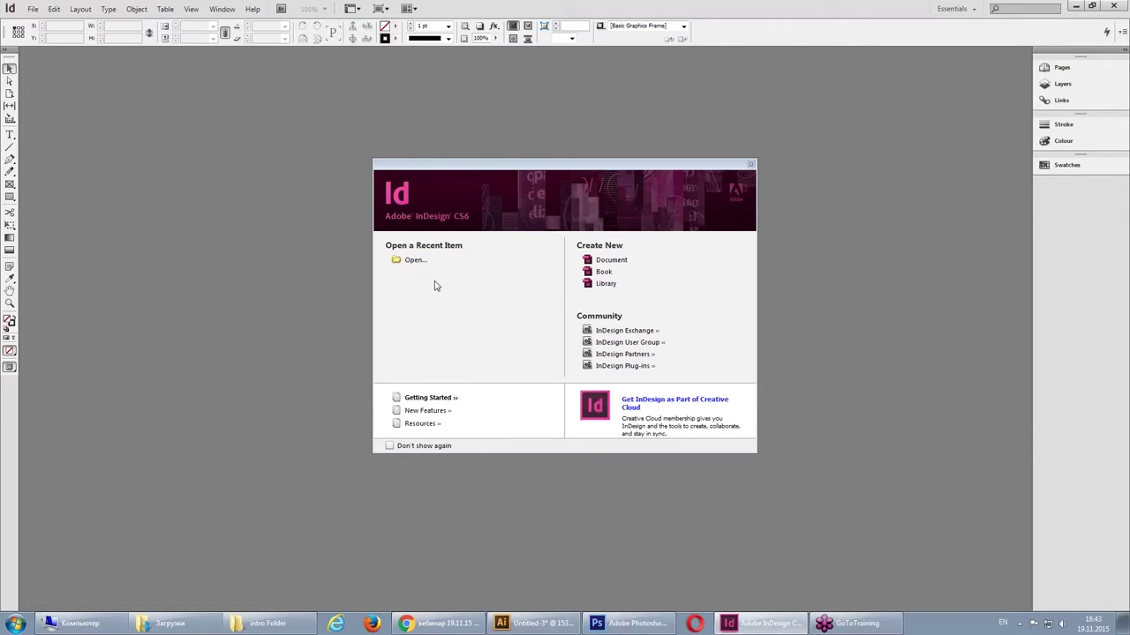
- Close the welcome screen and start a new Web-intent document, one 800 x 600 px page
left_click(750, 166)
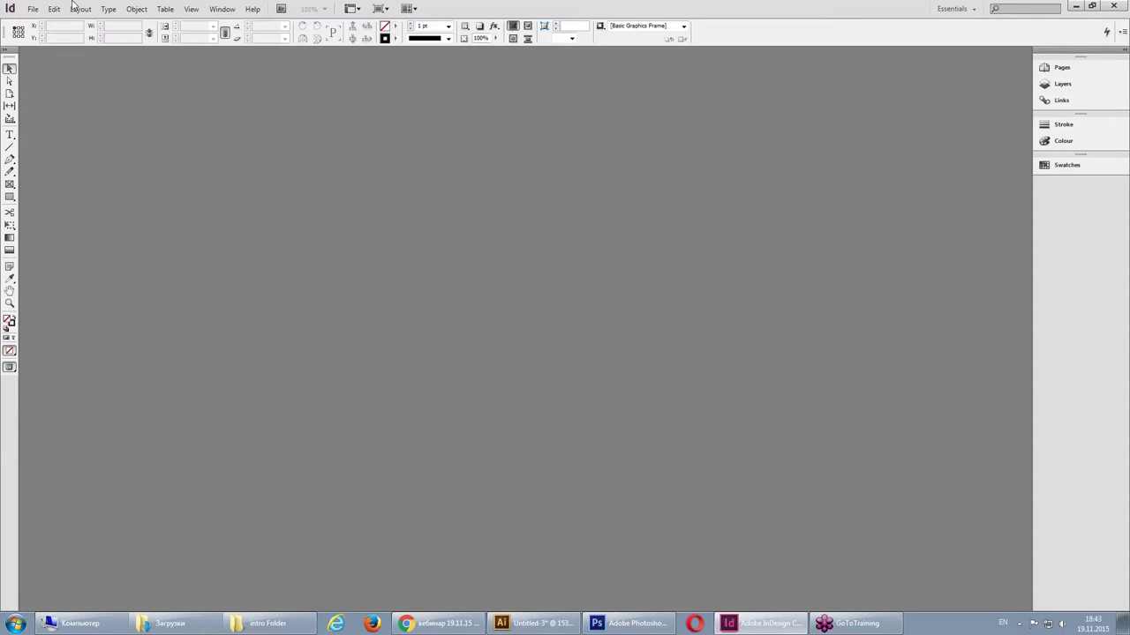
left_click(33, 9)
mouse_move(53, 23)
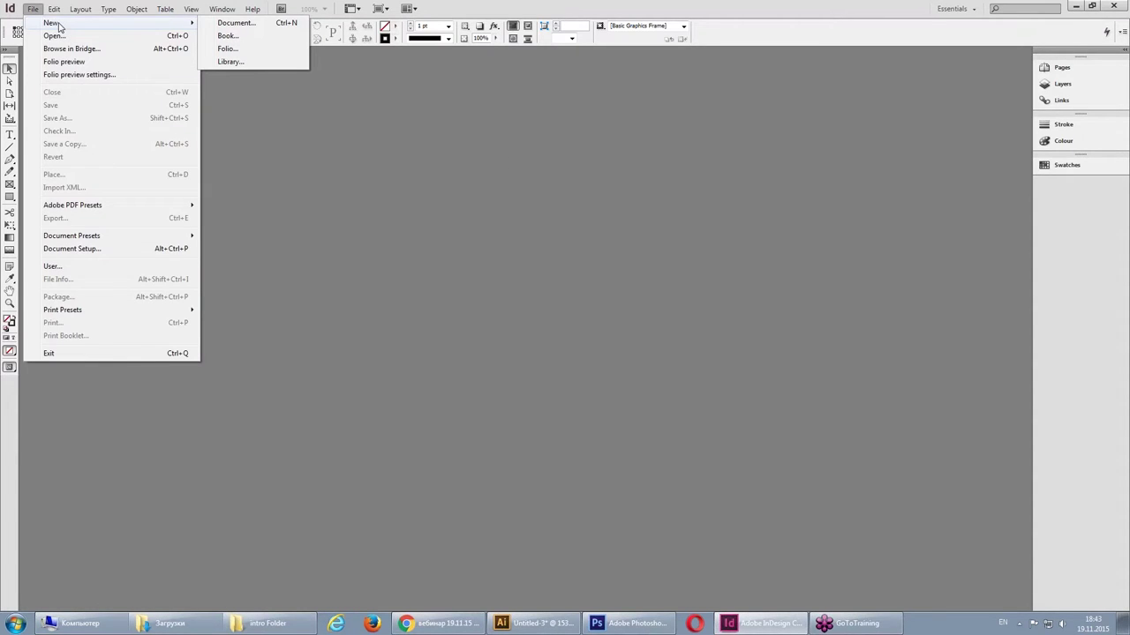
left_click(260, 23)
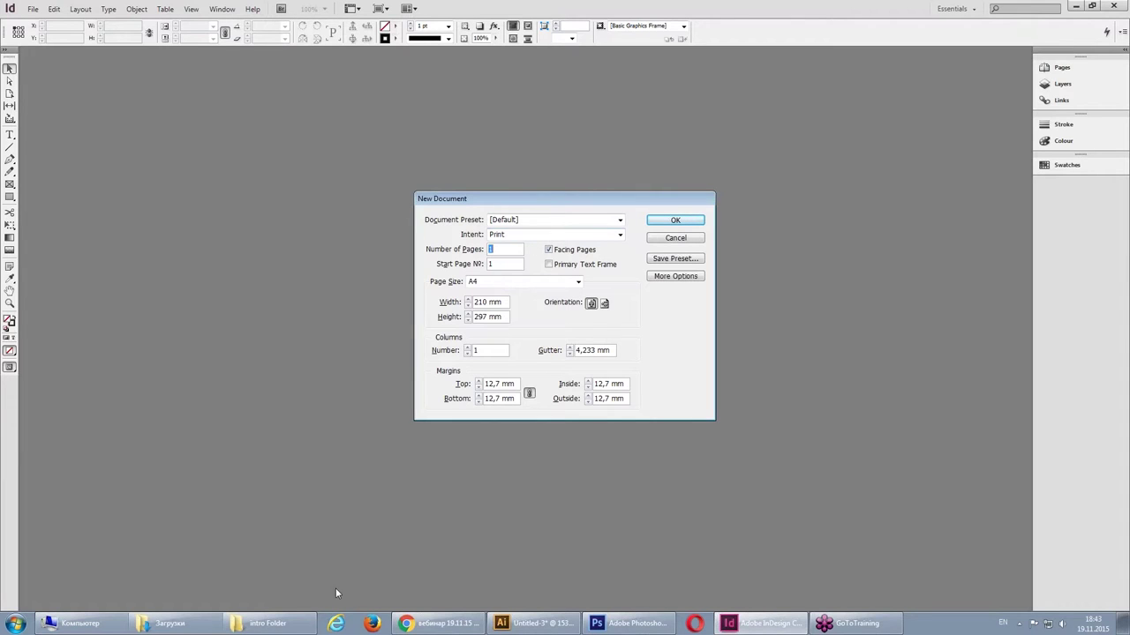
left_click_drag(546, 232, 537, 232)
left_click(539, 235)
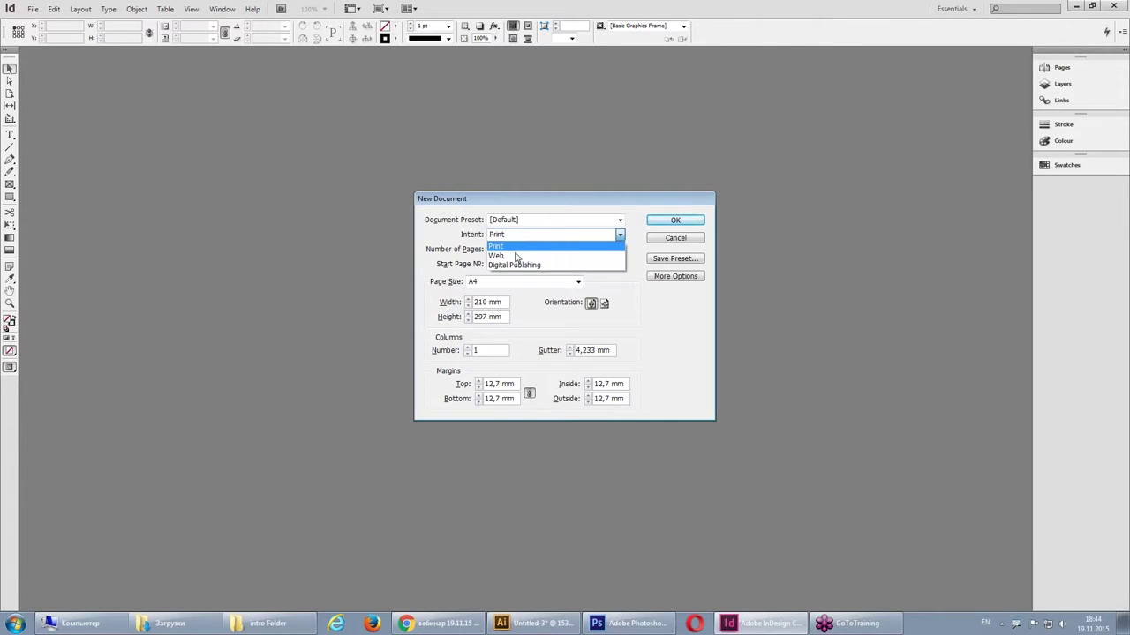
left_click(514, 256)
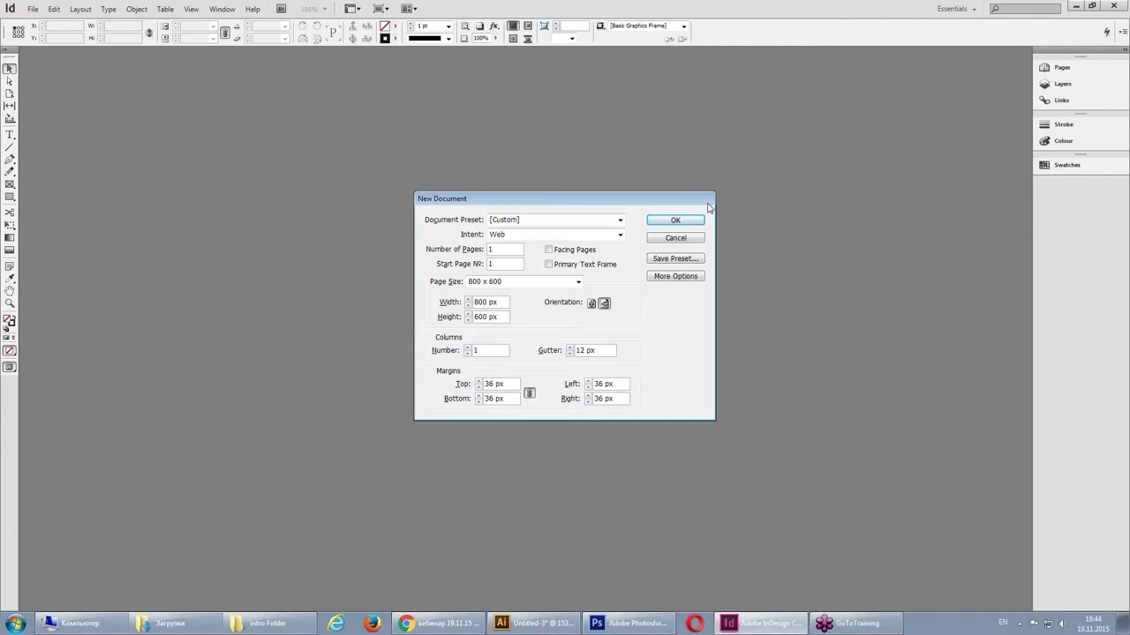
- Create the 800 x 600 px web document with 36 px margins
left_click(675, 220)
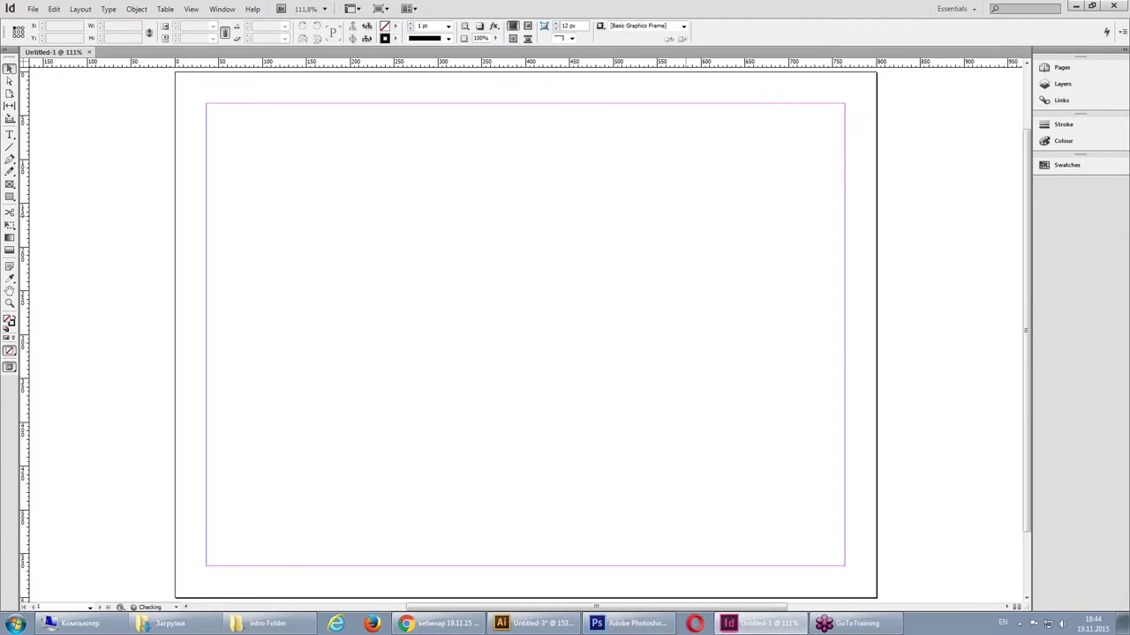
scroll(637, 224, "up", 2)
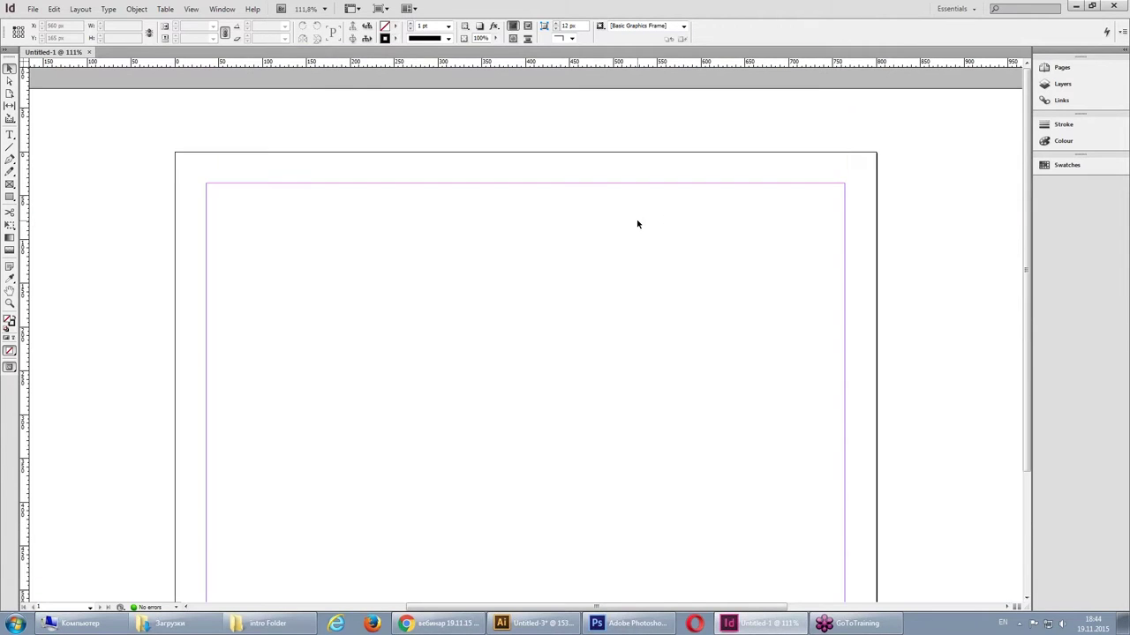
scroll(475, 316, "down", 2)
scroll(475, 316, "up", 1)
scroll(475, 316, "up", 1)
- Try raising the page's column count to 4 in Margins and Columns, then cancel
left_click(134, 11)
mouse_move(80, 8)
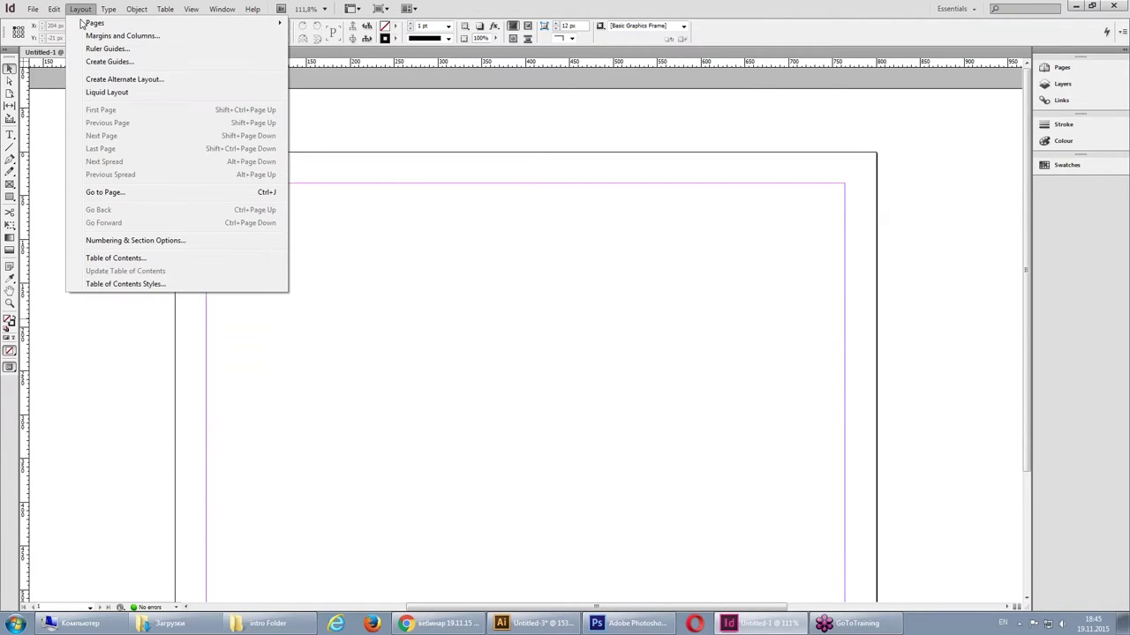
left_click(109, 37)
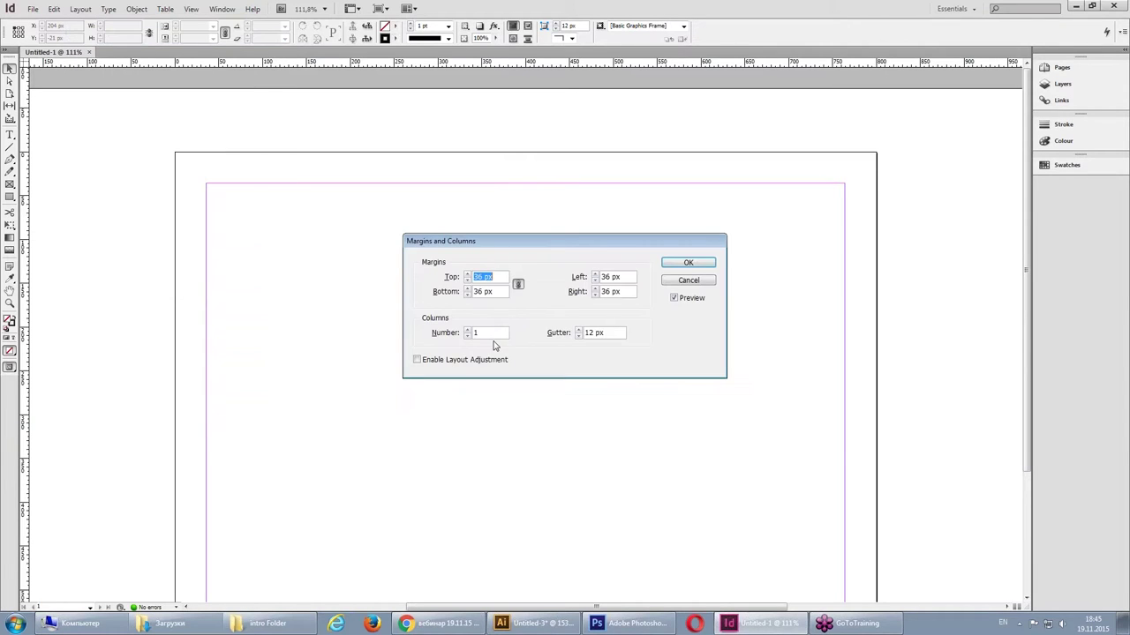
left_click(467, 329)
left_click(467, 329)
left_click(467, 329)
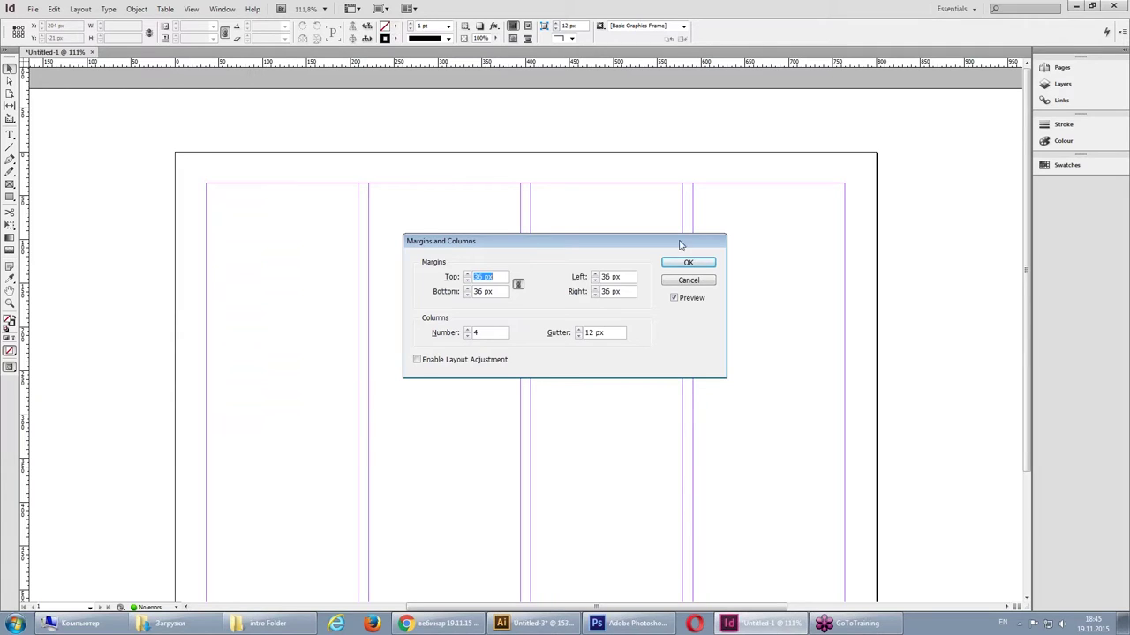
left_click(688, 281)
- Create 12 column guides with a 10 px gutter, fitted to the margins
left_click(137, 9)
mouse_move(80, 8)
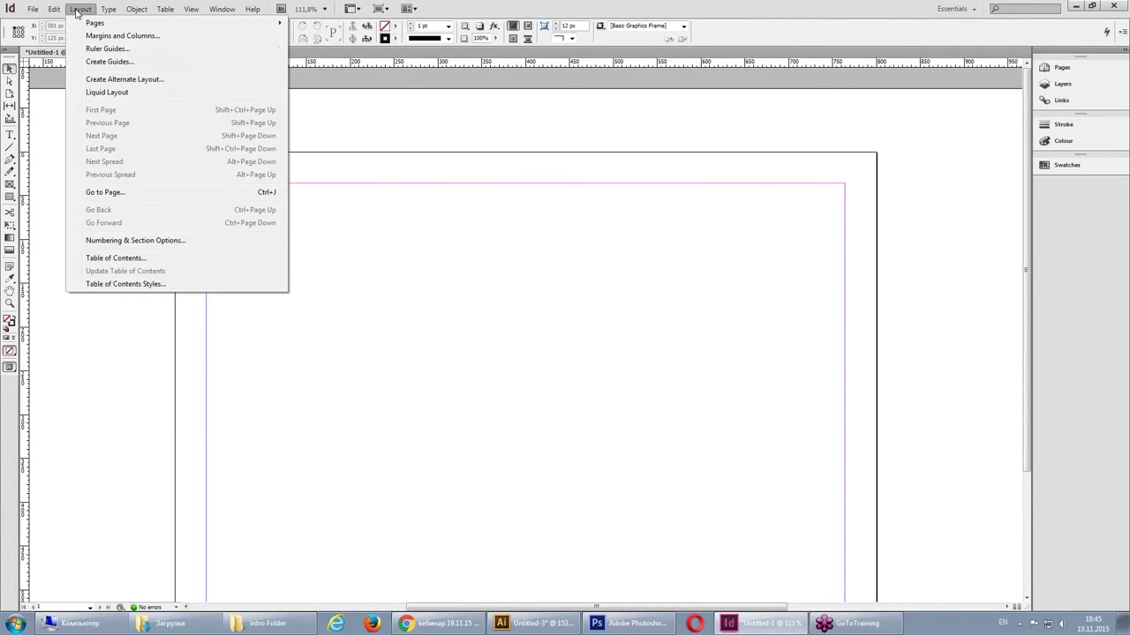
left_click(91, 62)
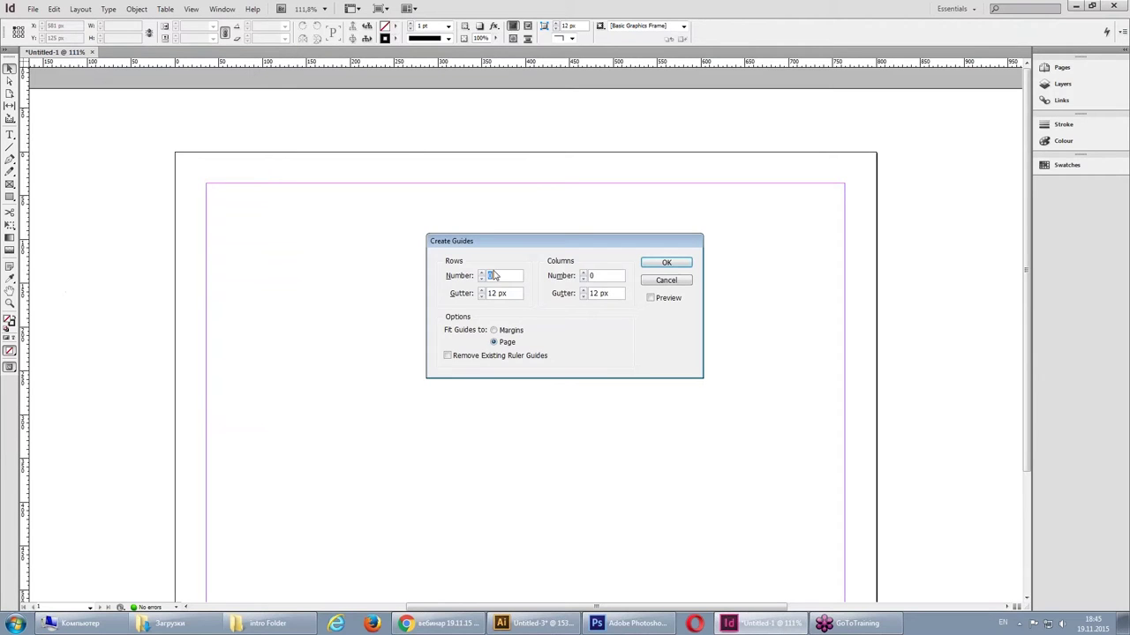
left_click(593, 275)
type("12")
left_click(605, 294)
key("Down")
key("Down")
left_click(512, 331)
left_click(496, 358)
left_click(502, 357)
left_click(669, 301)
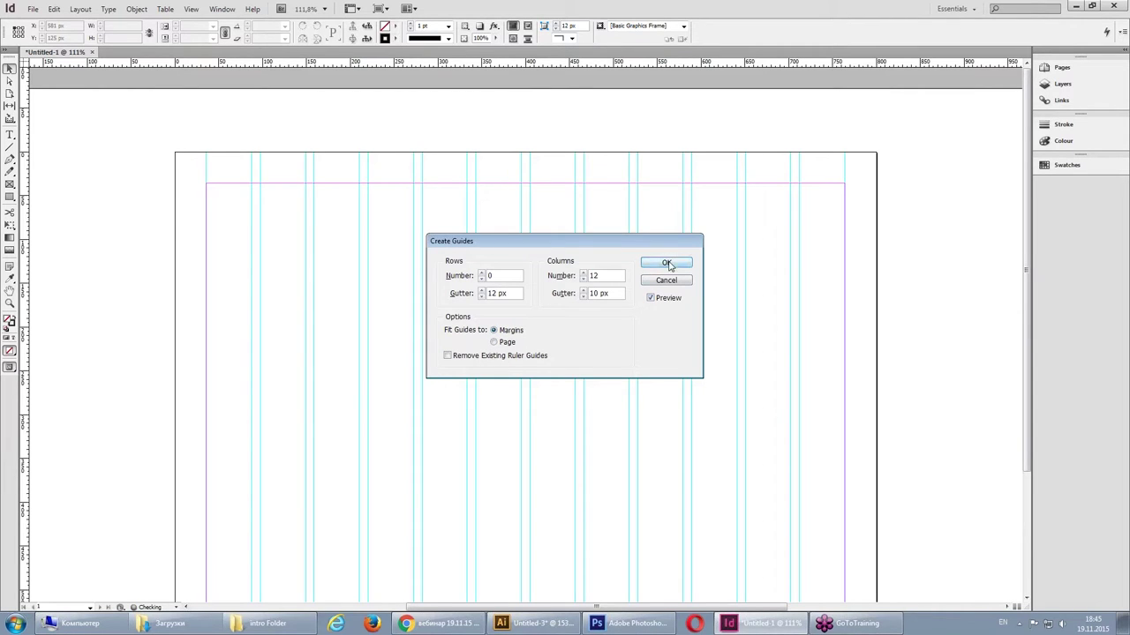
left_click(682, 267)
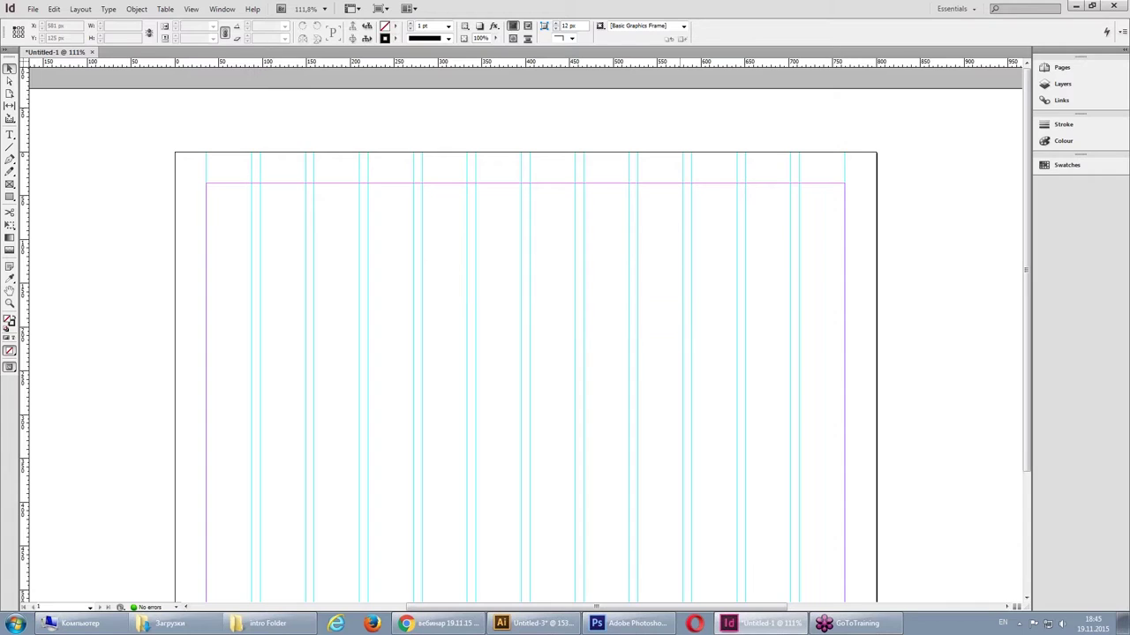
- Draw a 728 x 78 px header rectangle frame across the top of the page
left_click(9, 197)
left_click_drag(206, 183, 845, 252)
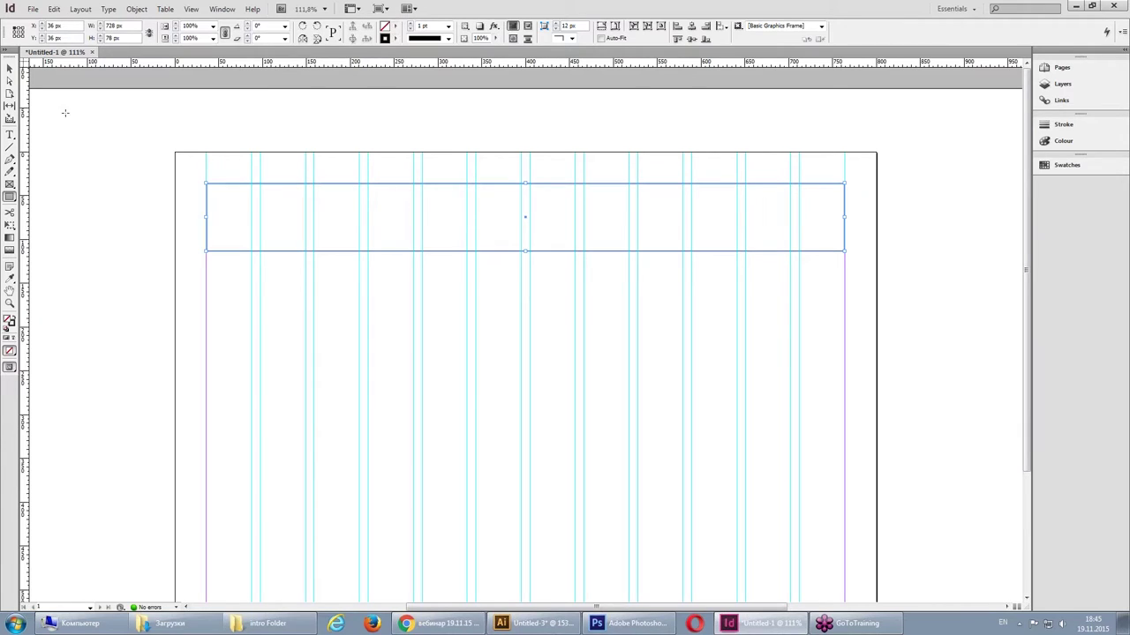
left_click(10, 69)
left_click(623, 623)
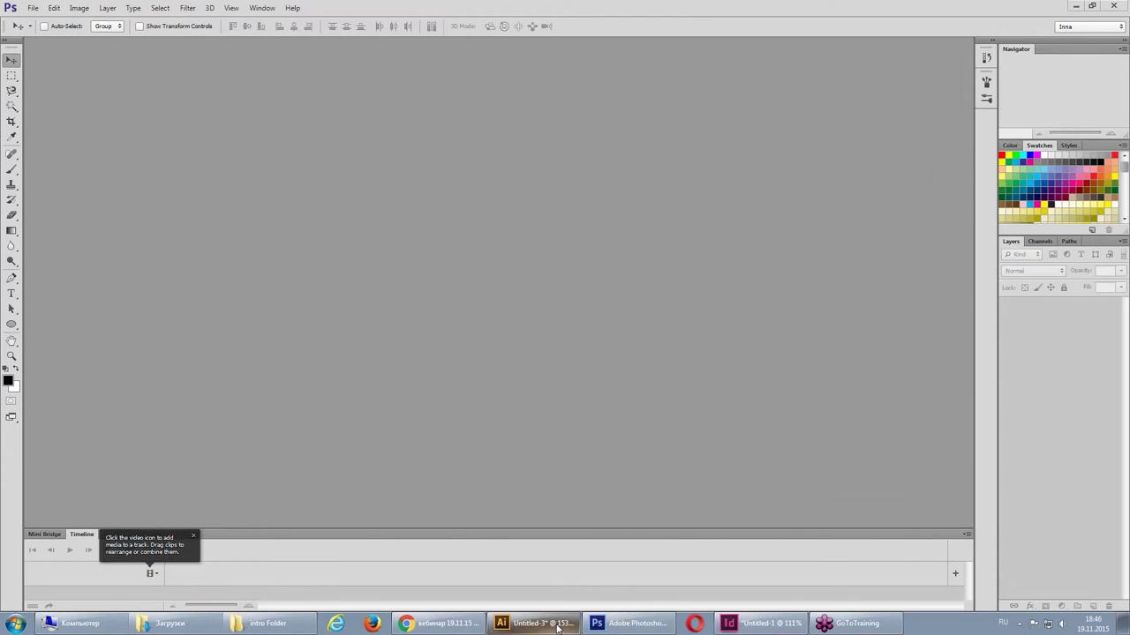
- Back in InDesign, deselect the header frame, check the page bottom, and show the rulers
left_click(557, 629)
left_click(761, 623)
left_click(481, 330)
scroll(486, 326, "down", 1)
scroll(486, 325, "down", 2)
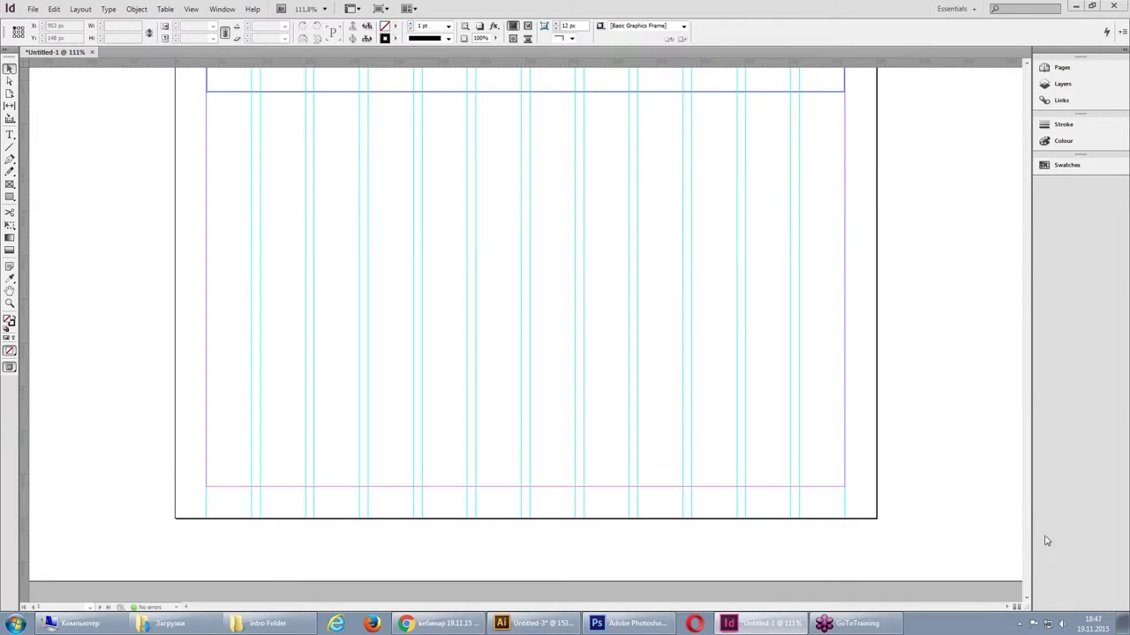
key("ctrl+r")
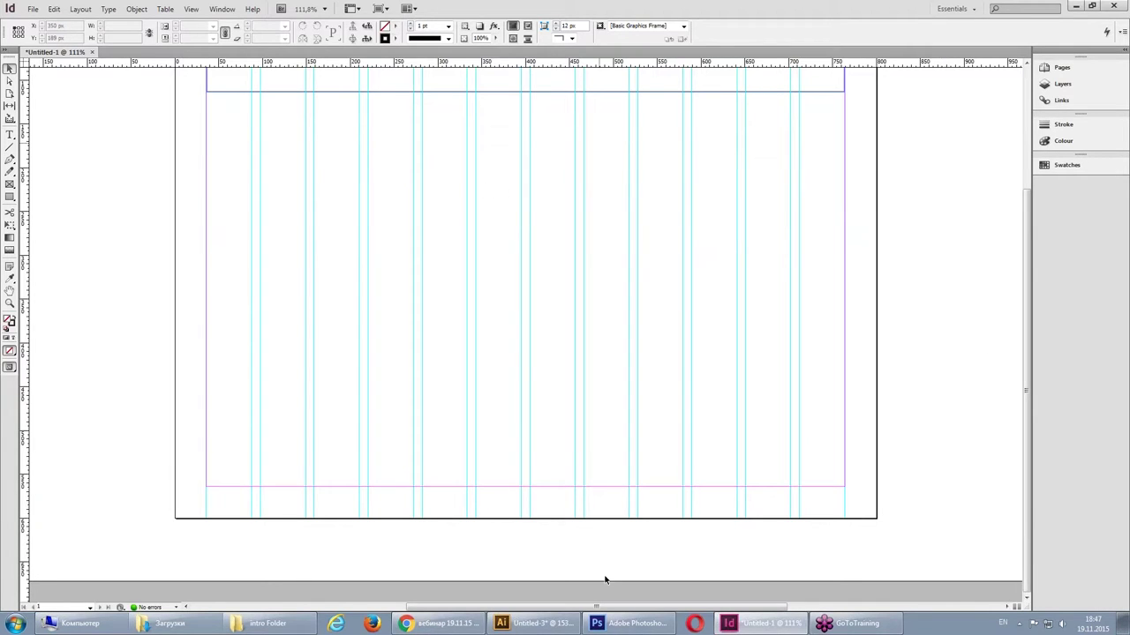
left_click(446, 625)
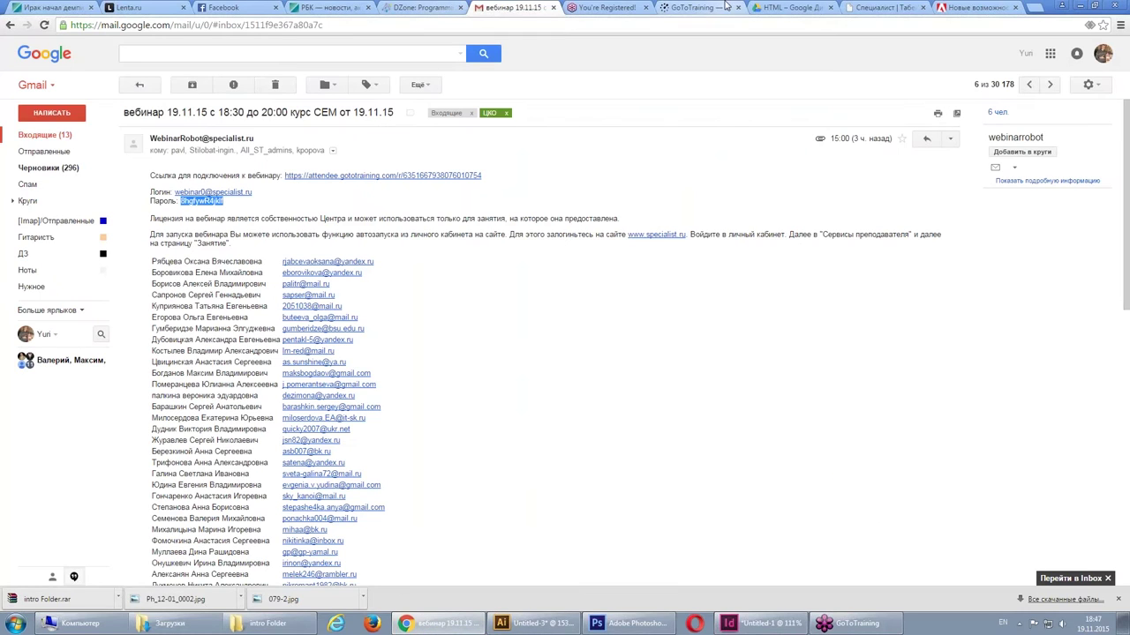
- Copy the Photoshop CC (2015) feature text from Adobe's features page in Chrome
left_click(412, 9)
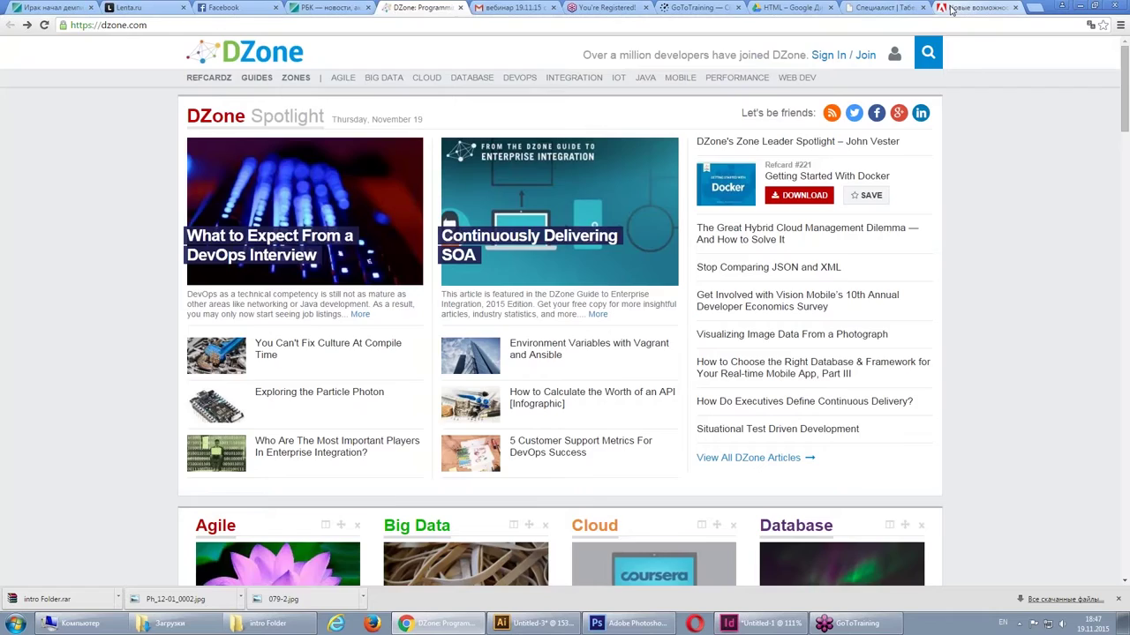
left_click(951, 8)
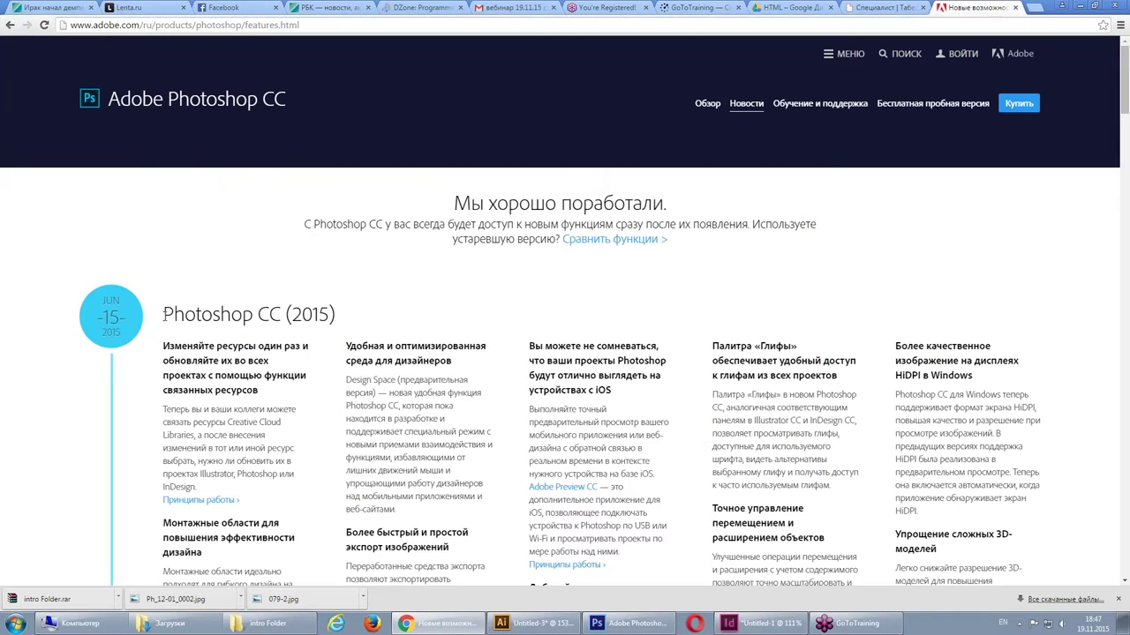
left_click_drag(163, 316, 451, 470)
scroll(450, 470, "down", 2)
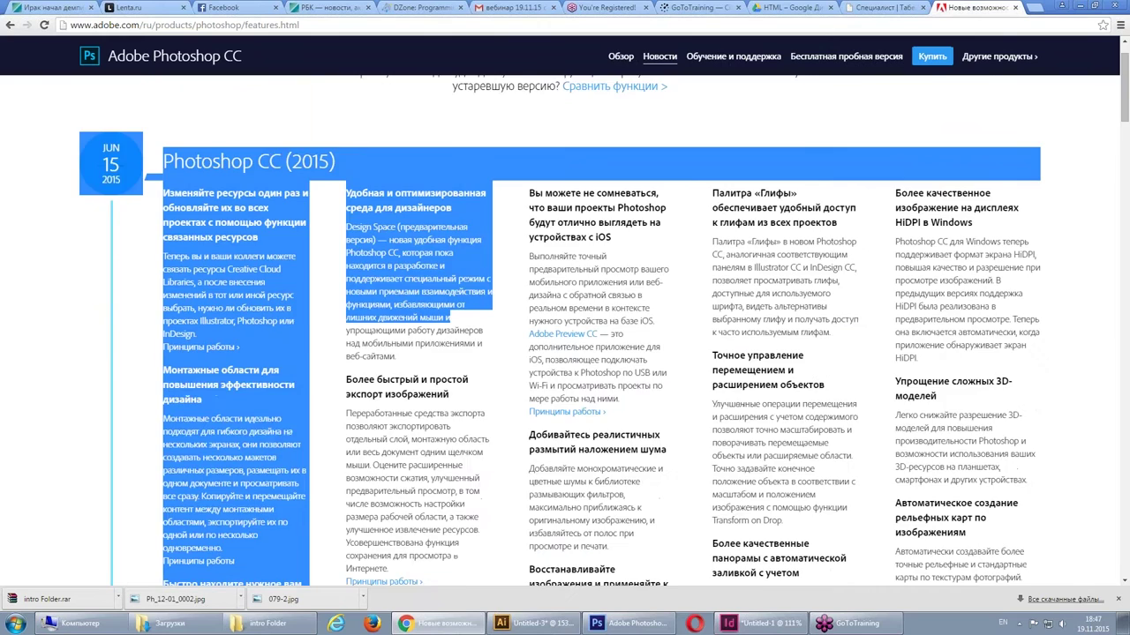
left_click_drag(450, 317, 609, 428)
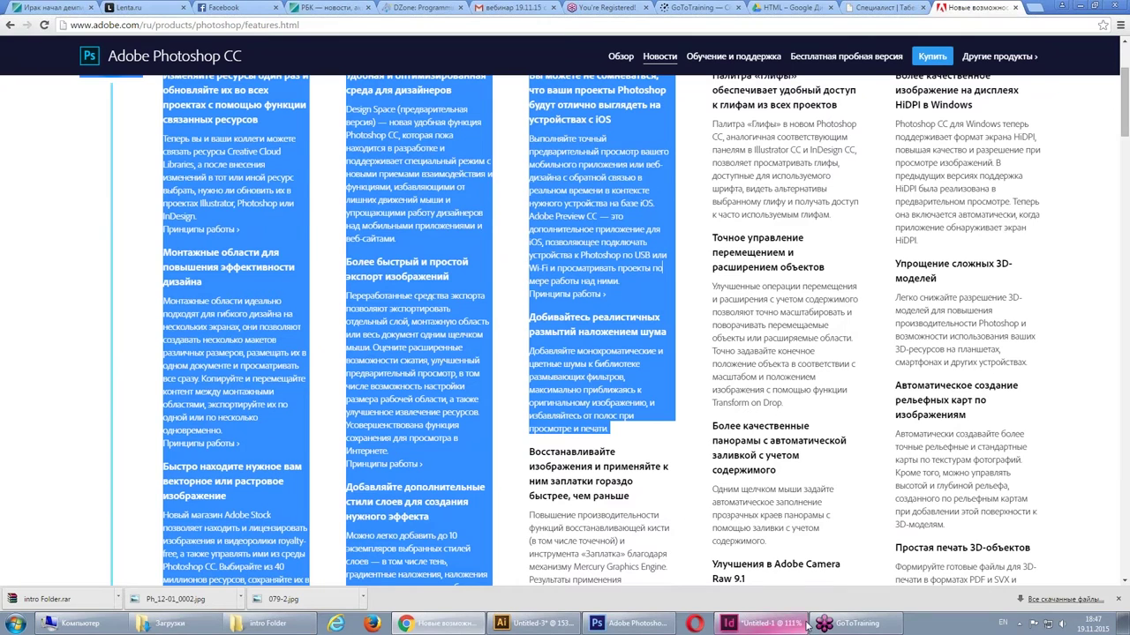
left_click(806, 625)
scroll(261, 186, "up", 1)
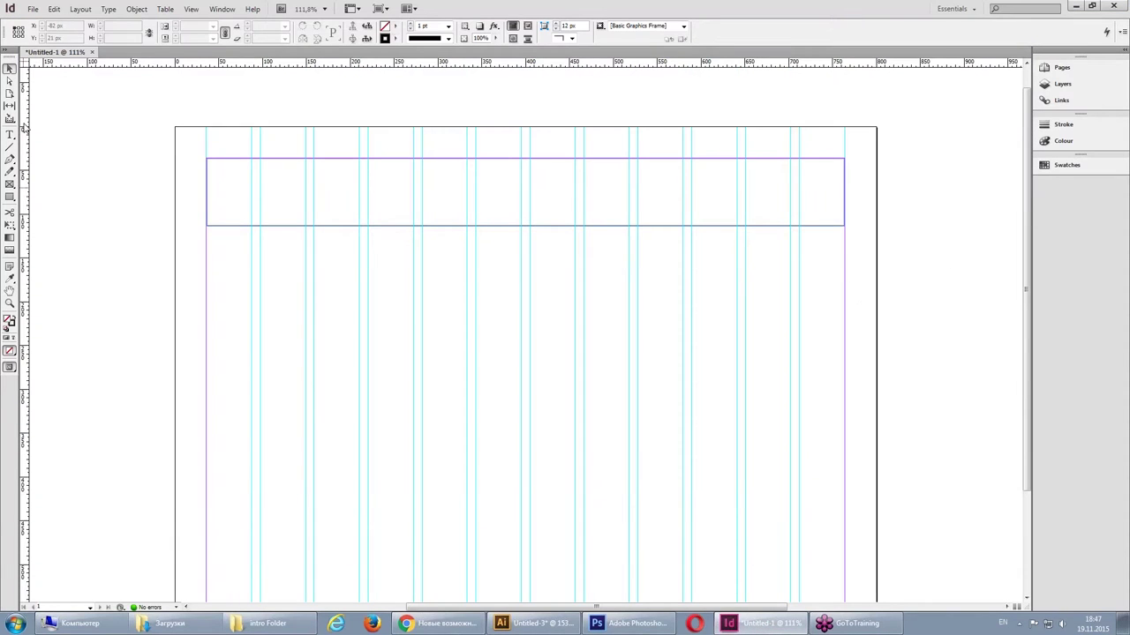
- Paste the feature text and stretch its frame across the page width from the left margin
left_click(54, 9)
left_click(72, 80)
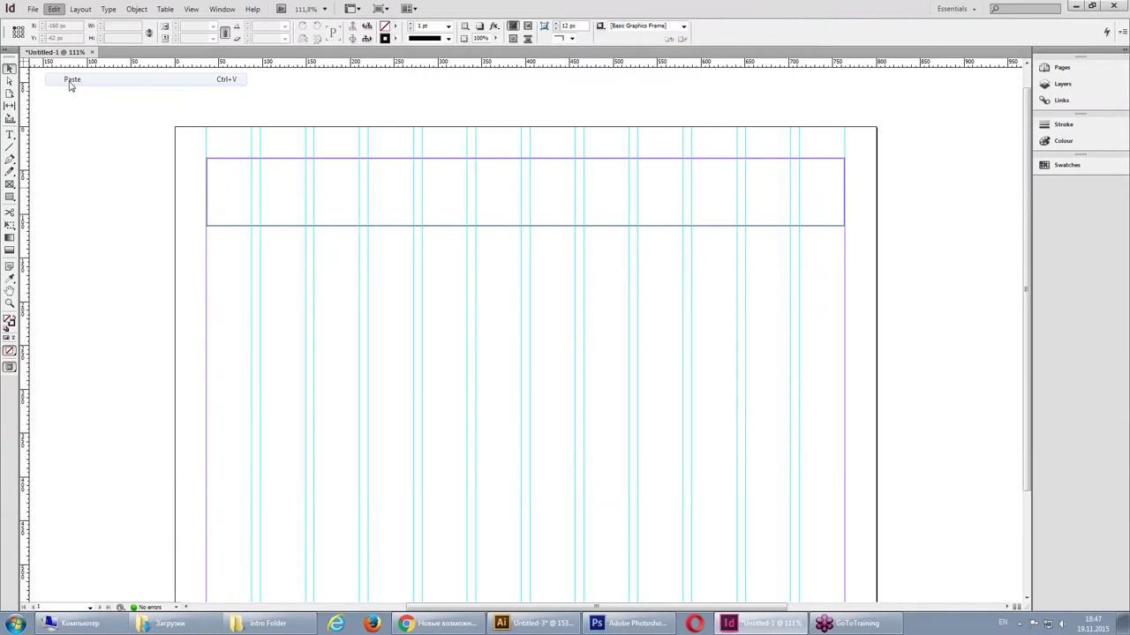
left_click_drag(459, 295, 207, 287)
left_click_drag(337, 373, 844, 569)
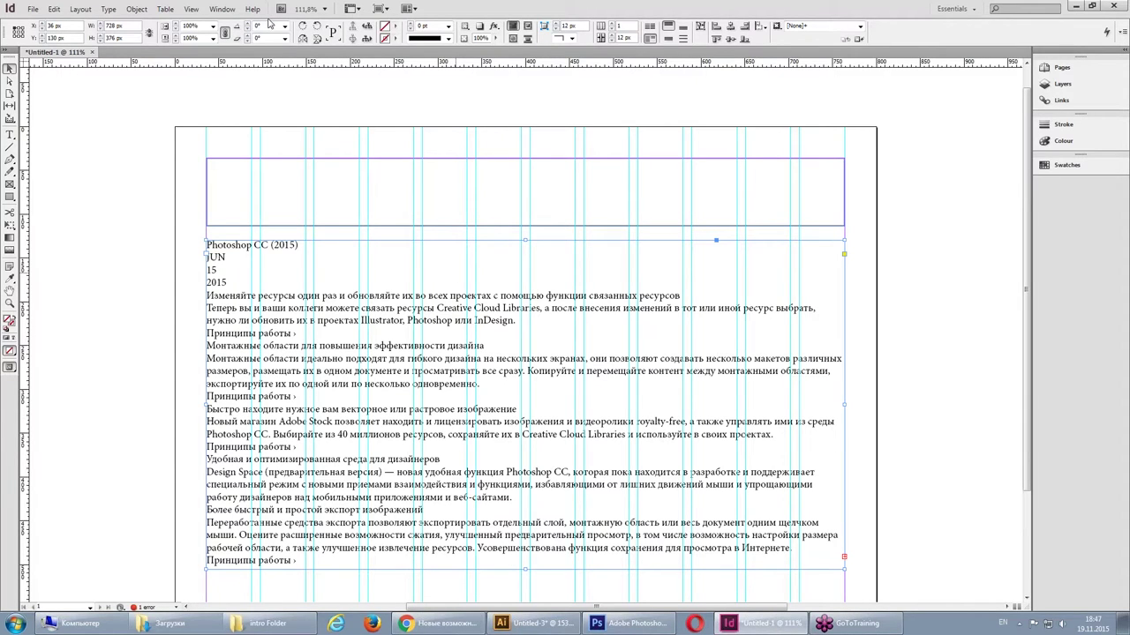
- Give the text frame 4 columns with a 10 px gutter, then select the Photoshop CC (2015) heading
key("ctrl+b")
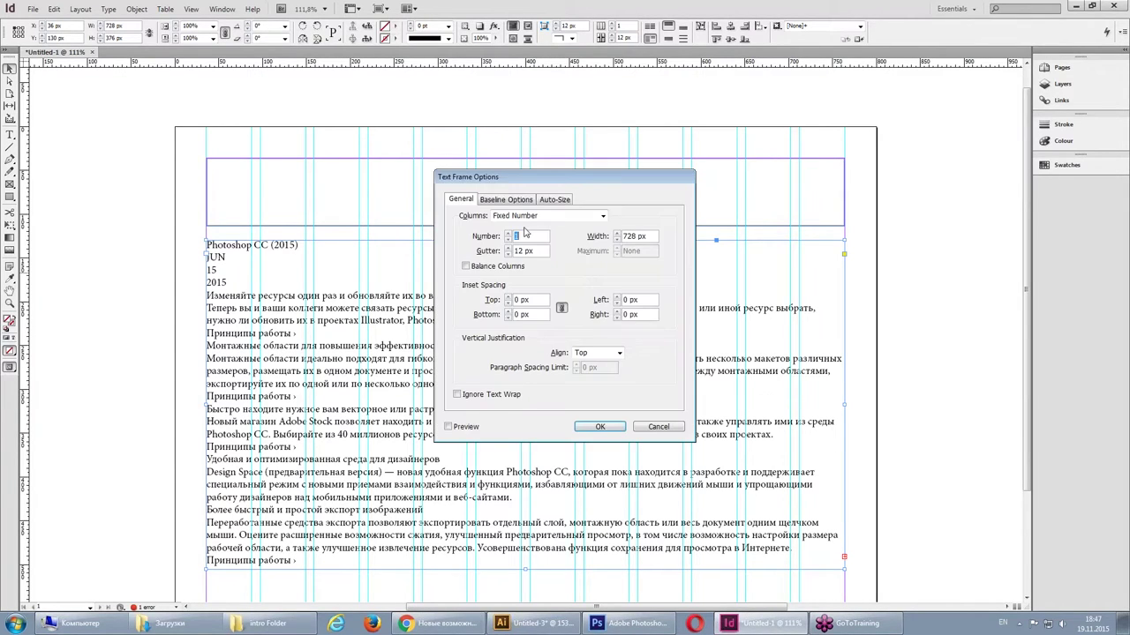
type("4")
left_click(466, 426)
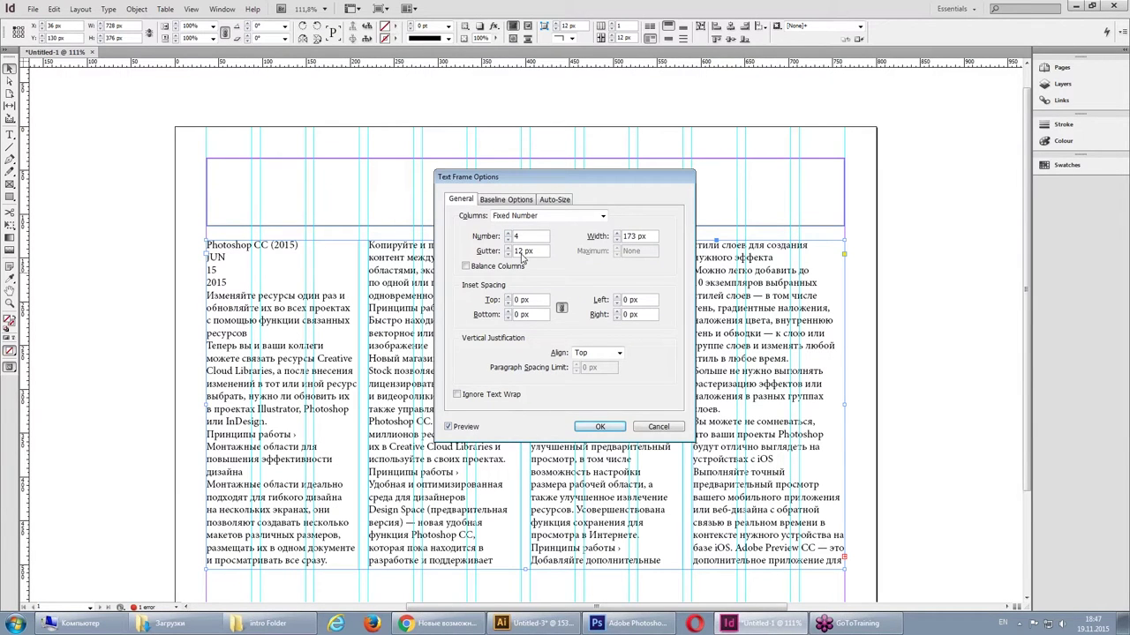
left_click(508, 254)
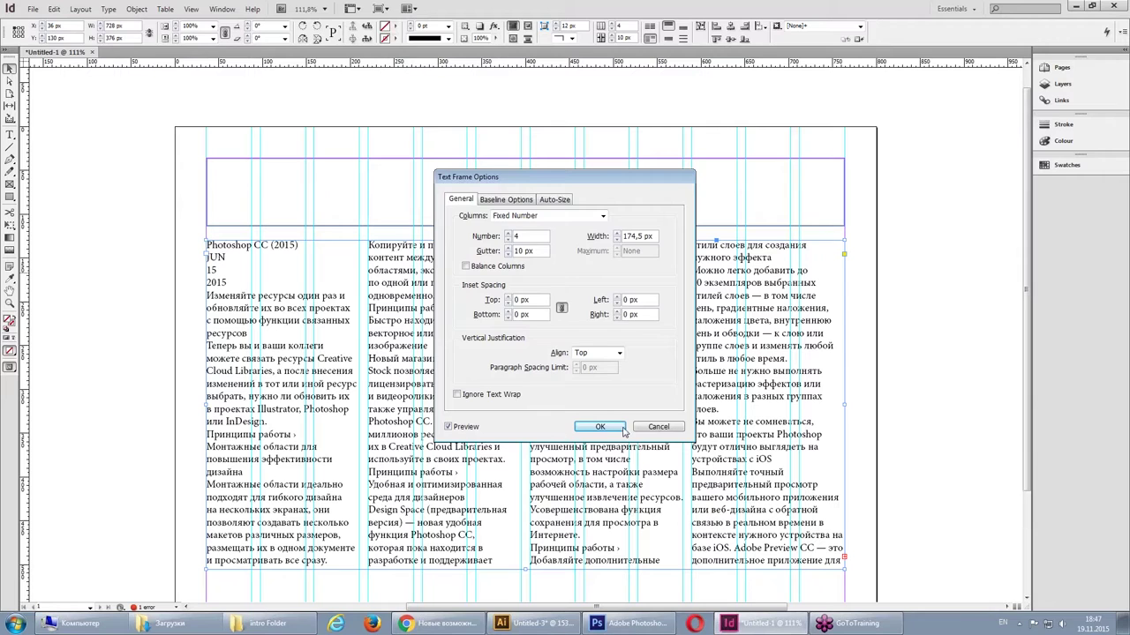
left_click(618, 430)
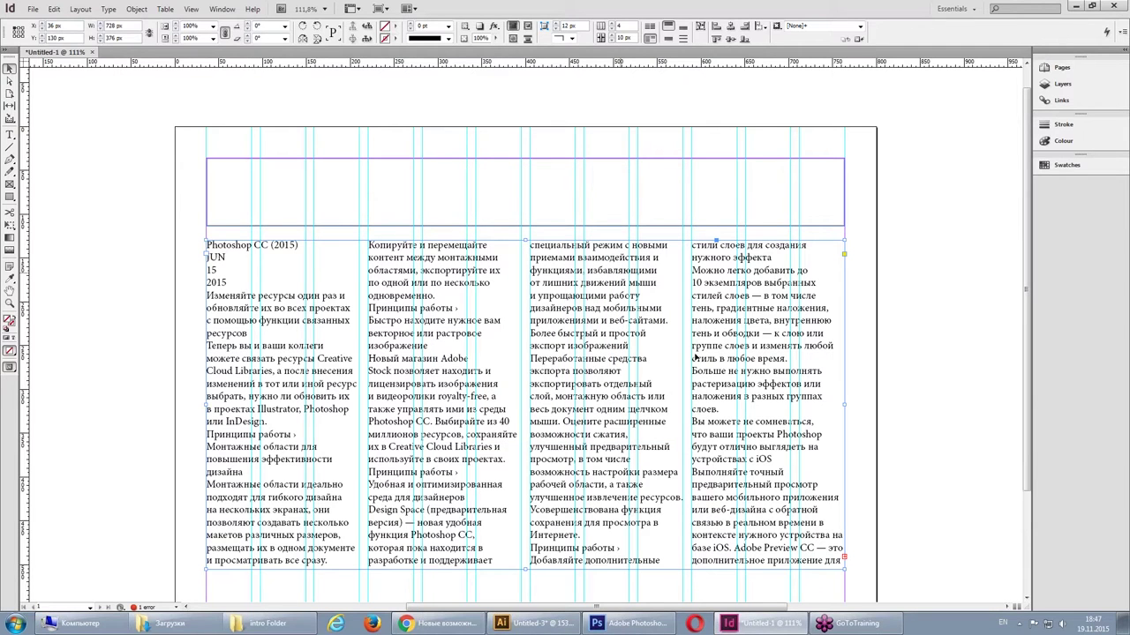
double_click(282, 259)
left_click_drag(299, 245, 205, 245)
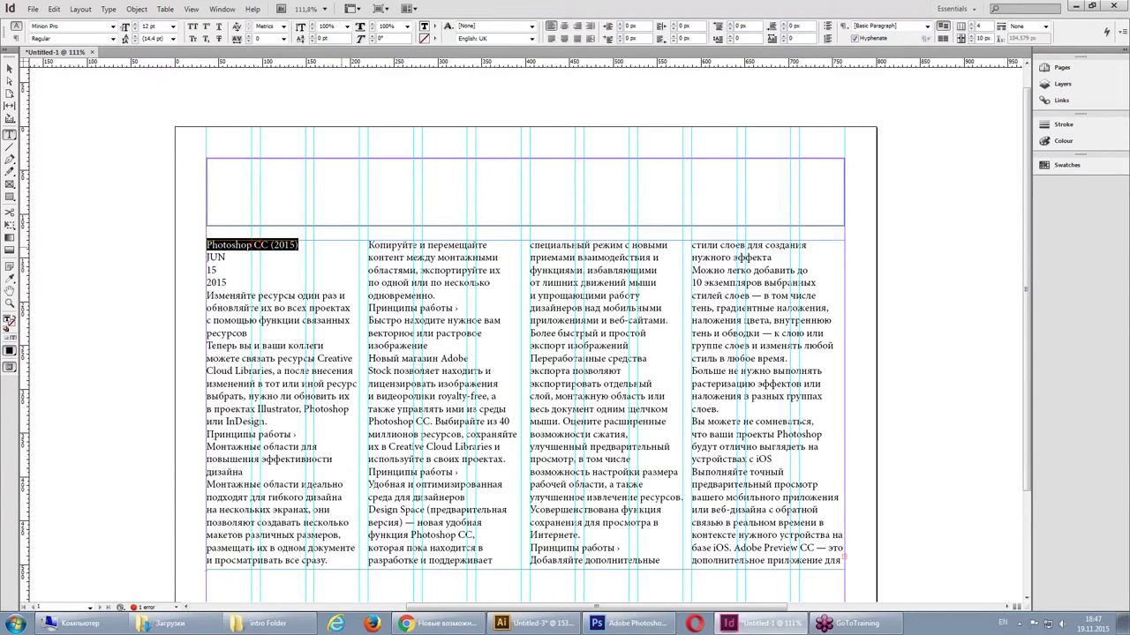
- Hide the rulers and set the Photoshop CC (2015) heading to Span Columns
key("ctrl+r")
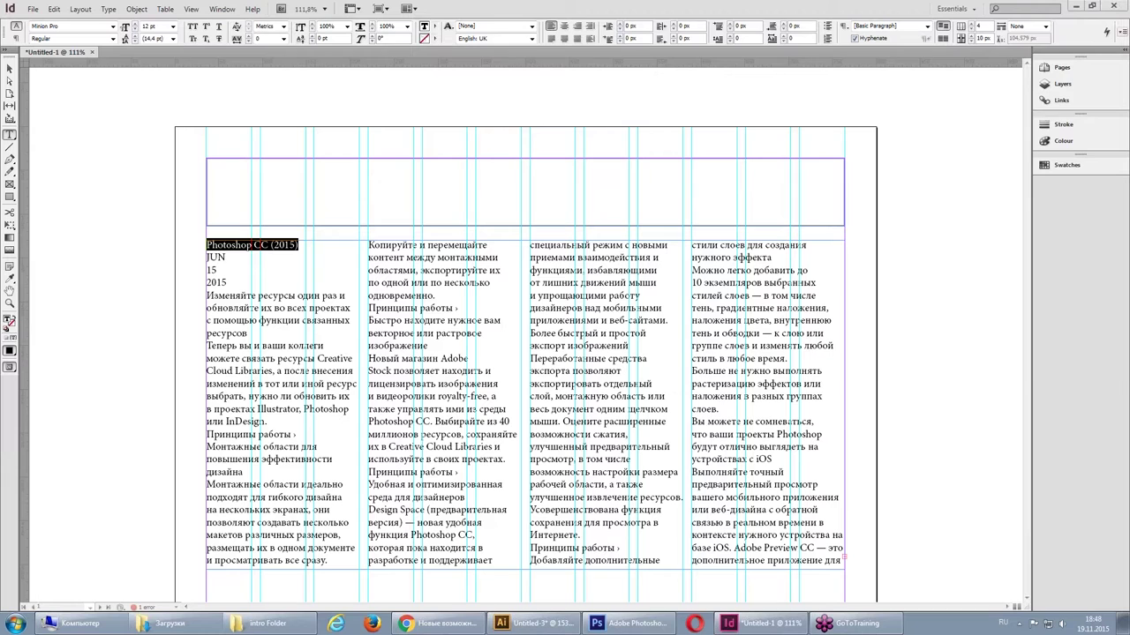
left_click(1122, 39)
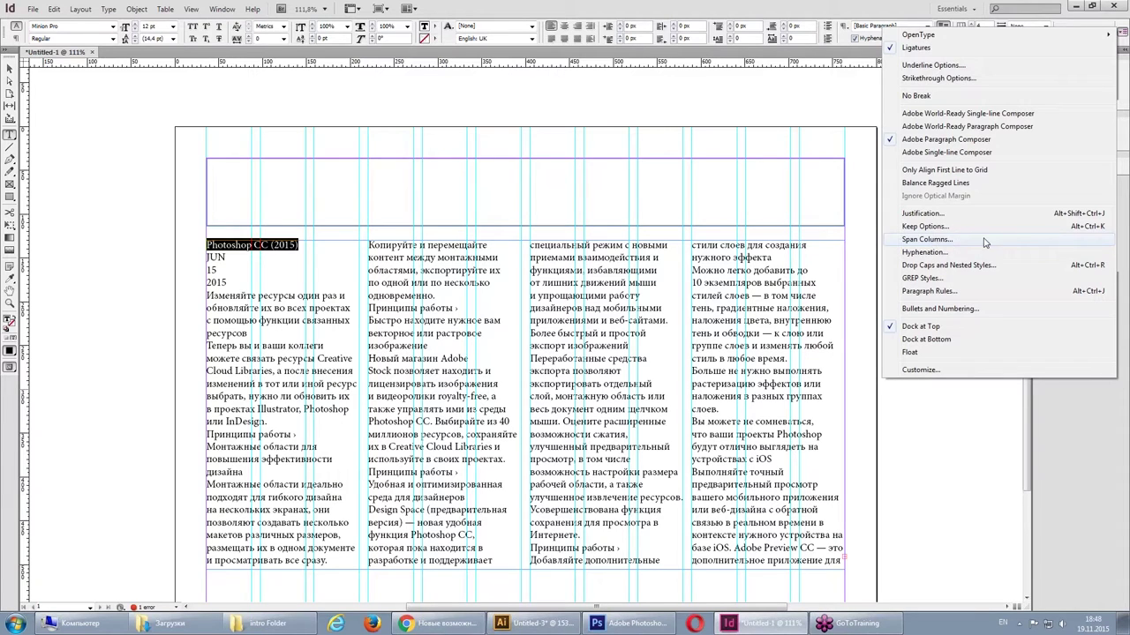
left_click(985, 241)
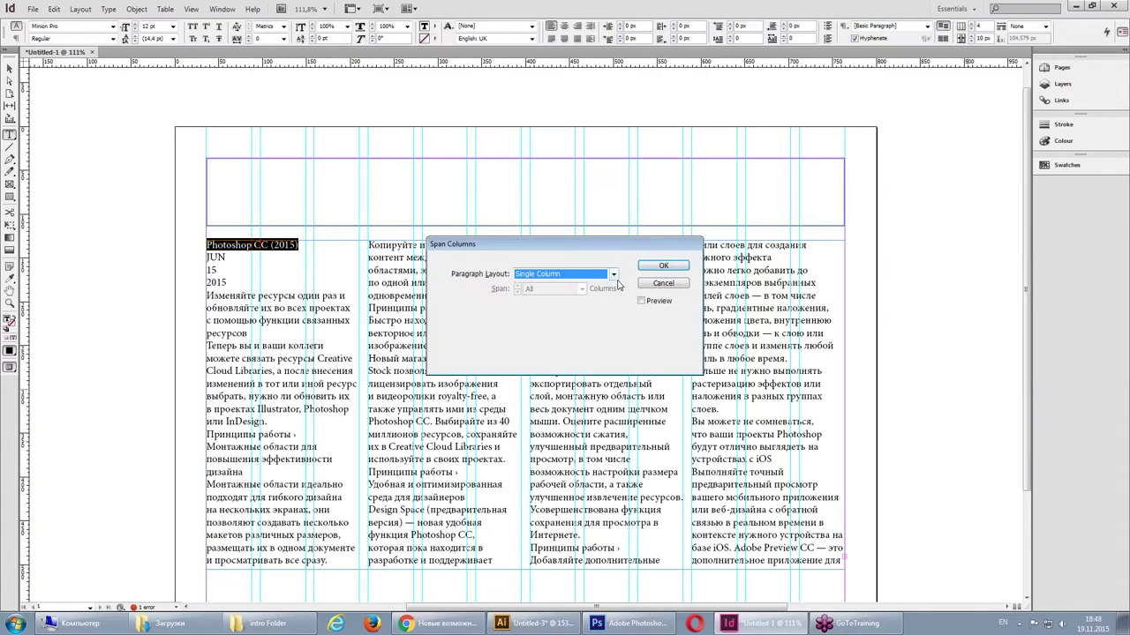
left_click(611, 273)
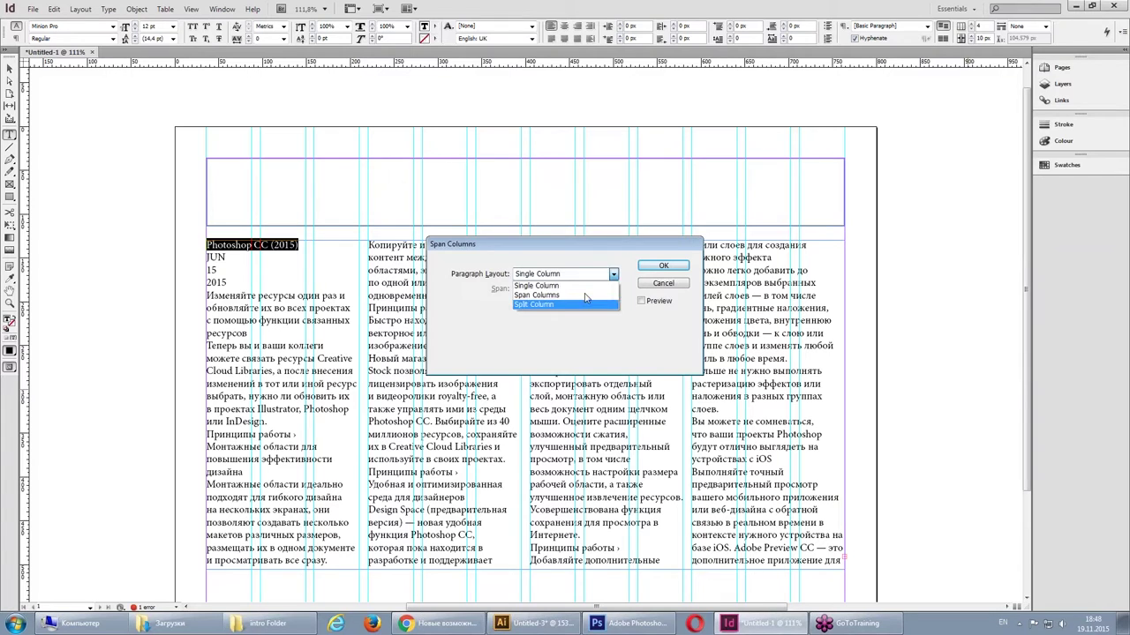
left_click(584, 295)
left_click(662, 266)
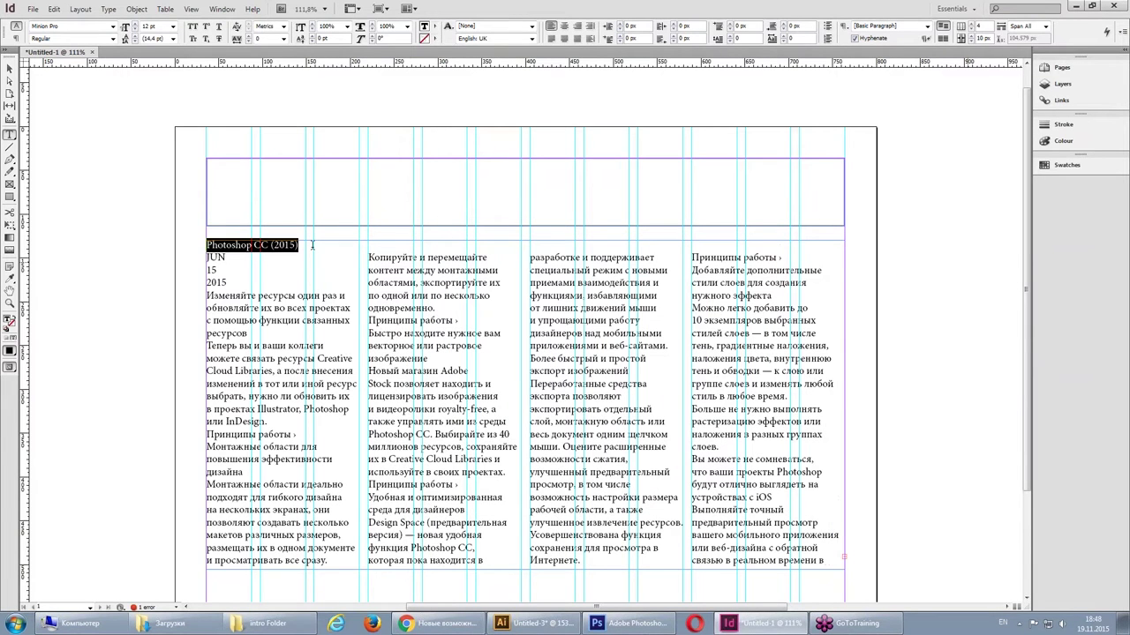
- Enlarge the heading's font size three steps and select the whole text frame
left_click(132, 24)
left_click(132, 23)
left_click(132, 24)
left_click(312, 313)
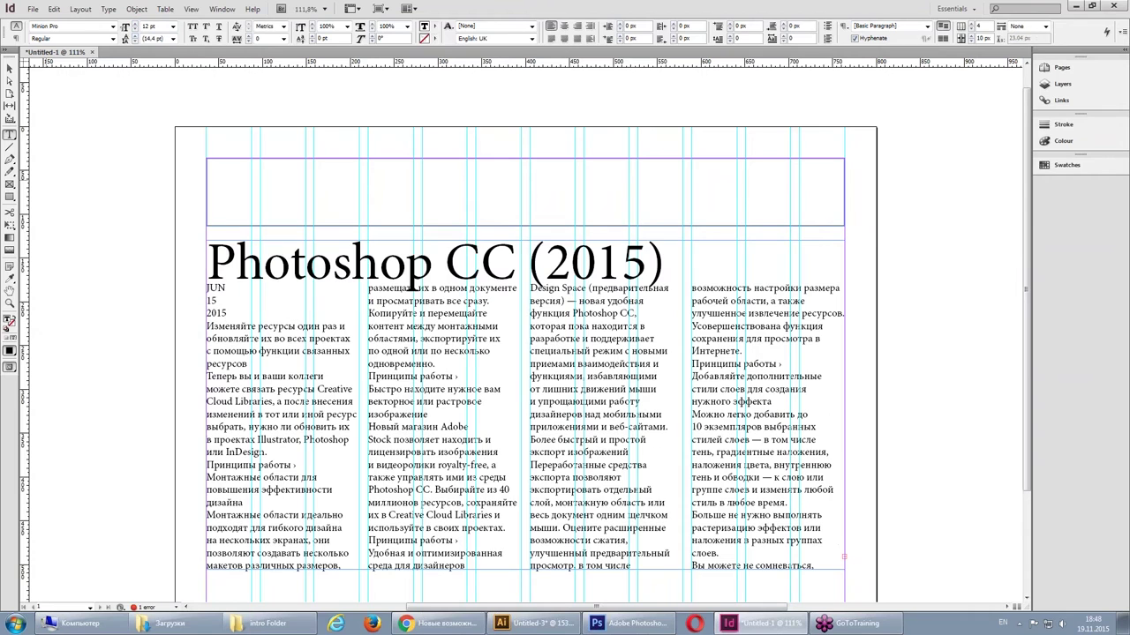
left_click(10, 68)
scroll(441, 307, "down", 3)
- Select the four-column text frame, try shortening its height, and undo the change
key("ctrl+shift+a")
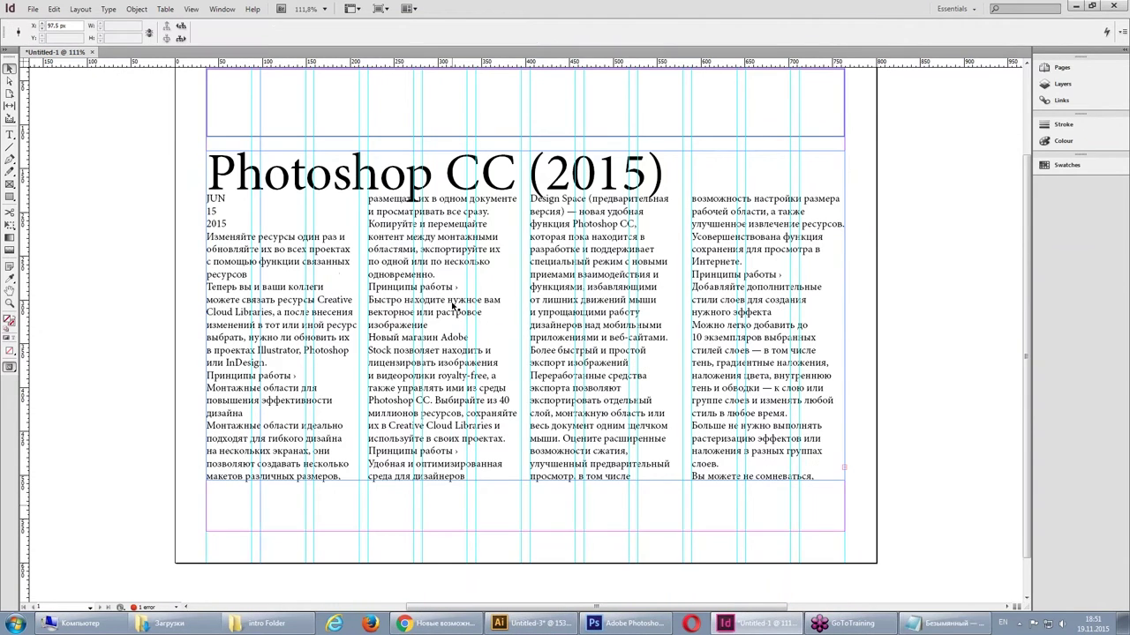
scroll(463, 302, "up", 4)
scroll(463, 303, "down", 3)
left_click(463, 324)
triple_click(551, 163)
left_click(523, 173)
key("Escape")
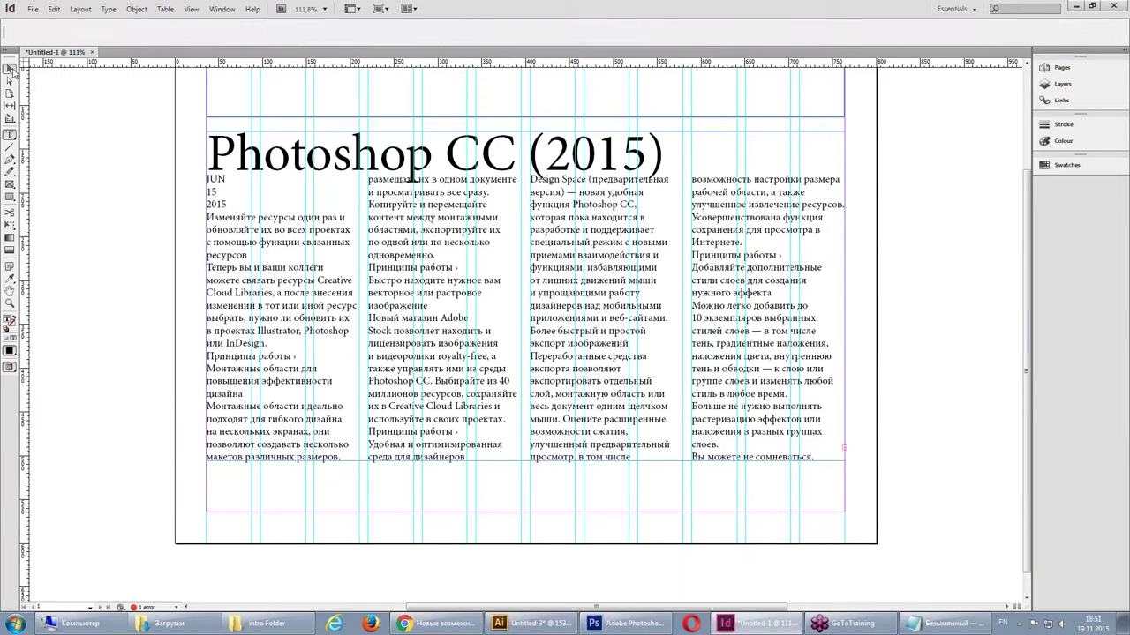
left_click_drag(524, 461, 524, 398)
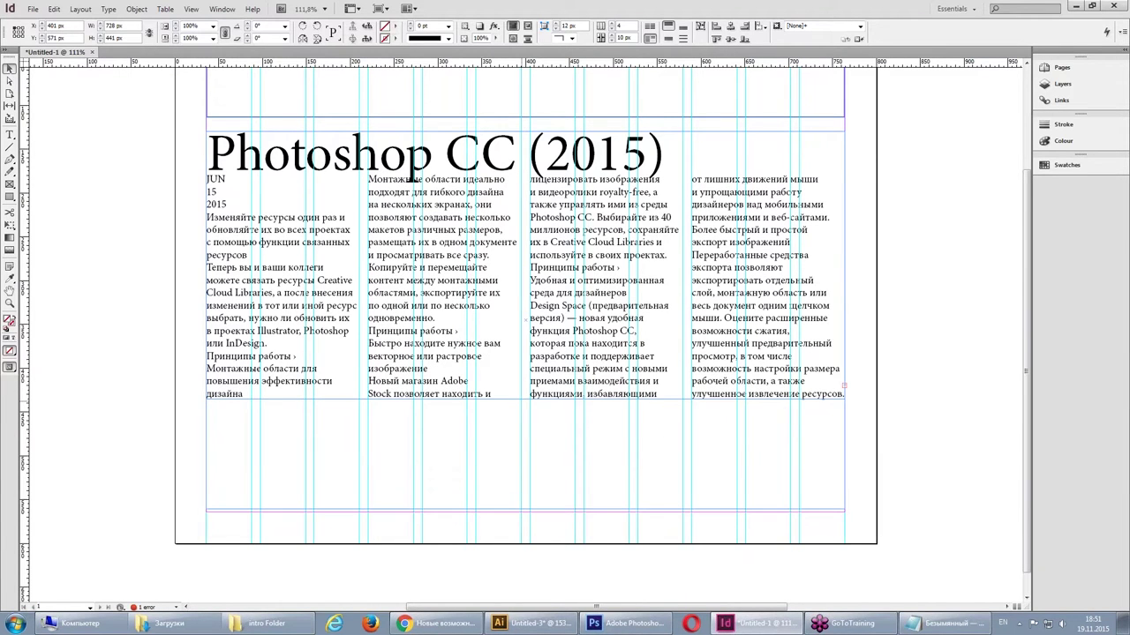
key("ctrl+z")
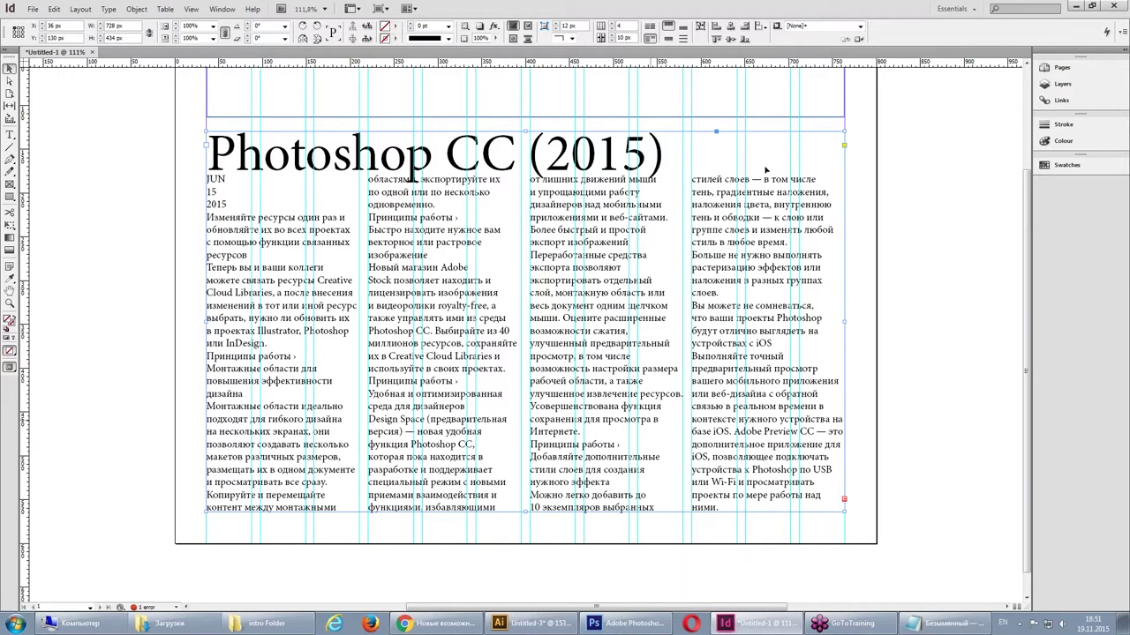
- Add a second page and flow the overset column text onto it
left_click(80, 11)
left_click(80, 10)
left_click(80, 10)
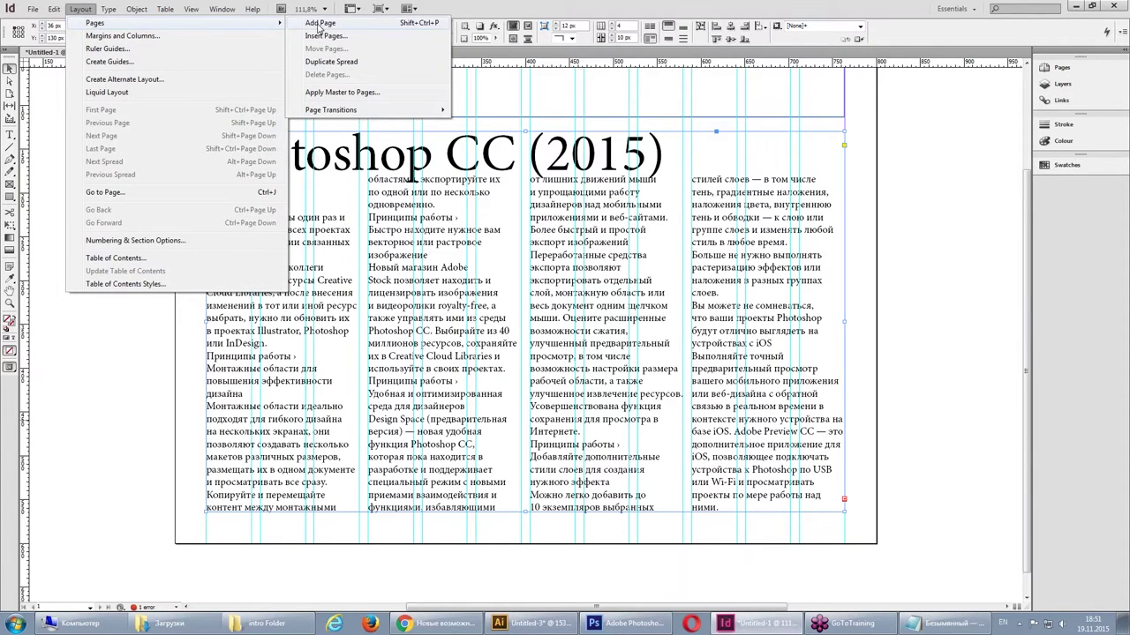
left_click(318, 24)
scroll(484, 179, "up", 3)
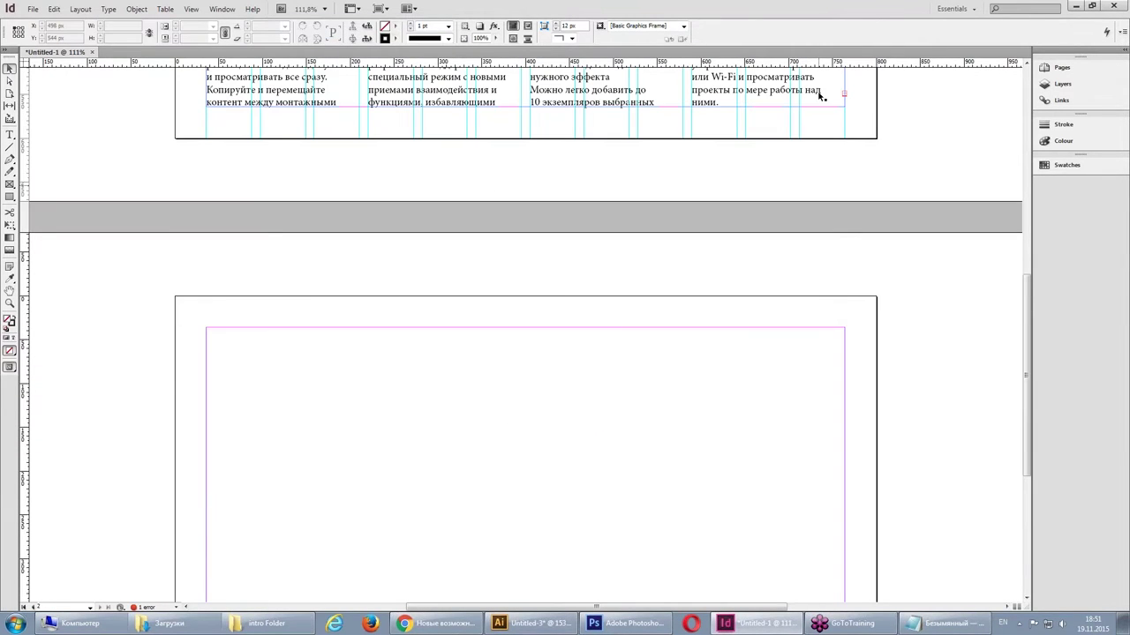
left_click(844, 98)
left_click(845, 94)
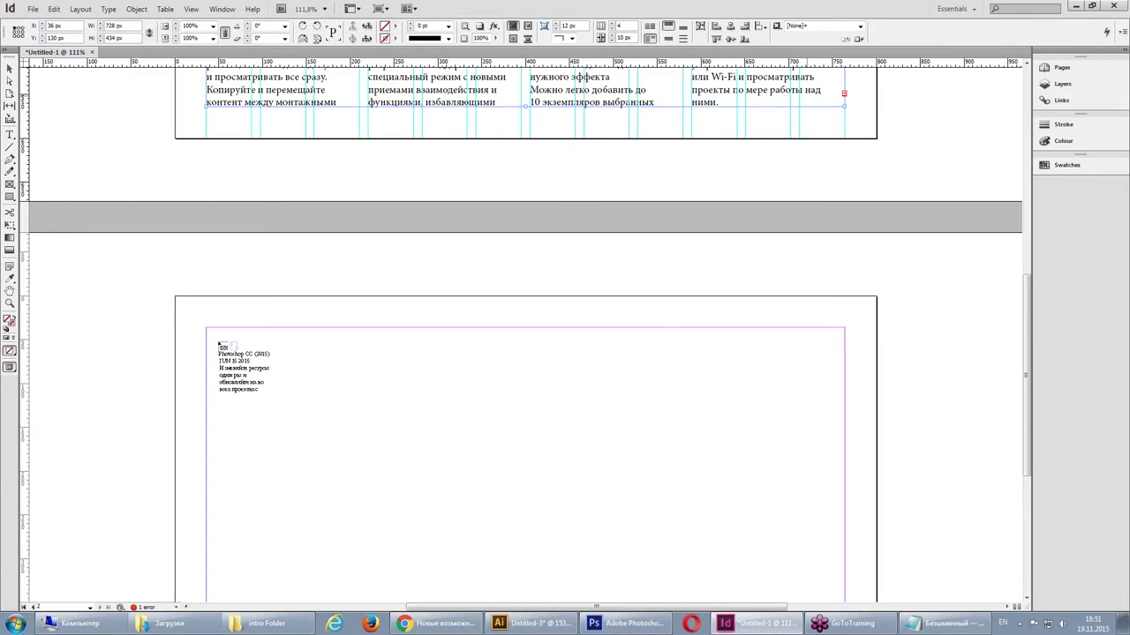
left_click(207, 330)
scroll(530, 406, "down", 2)
scroll(530, 405, "down", 5)
scroll(529, 406, "up", 6)
scroll(530, 406, "down", 1)
scroll(530, 406, "down", 8)
scroll(529, 406, "up", 10)
scroll(530, 406, "up", 3)
scroll(530, 335, "up", 4)
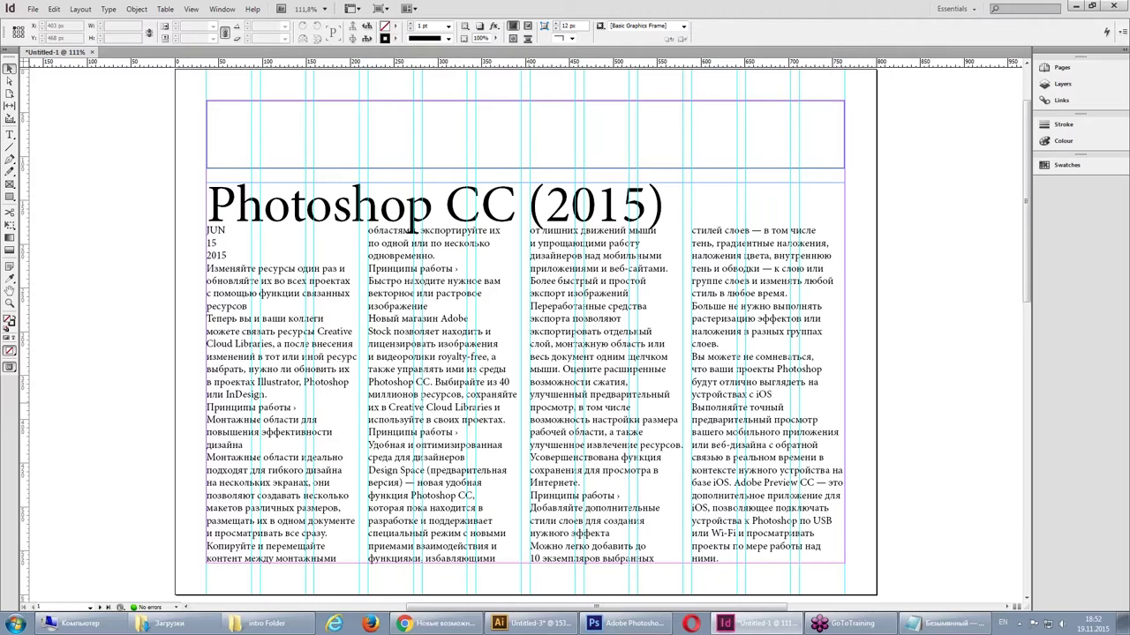
- Draw an empty frame with bounding-box text wrap and place it in the middle columns
left_click(9, 198)
left_click_drag(207, 270, 441, 484)
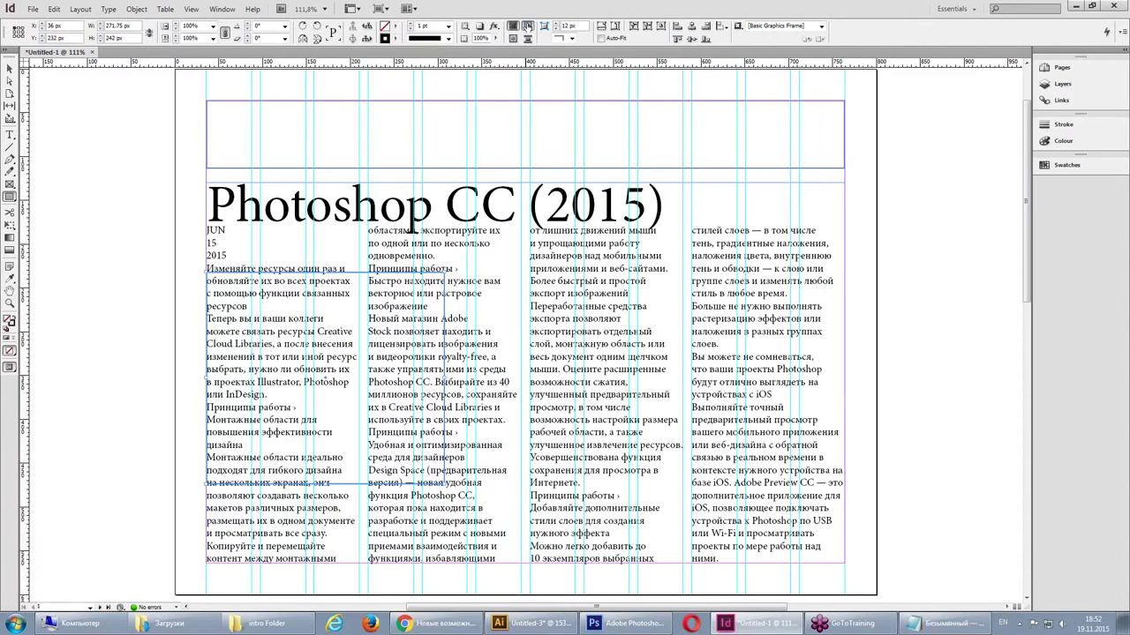
left_click(526, 25)
left_click(8, 68)
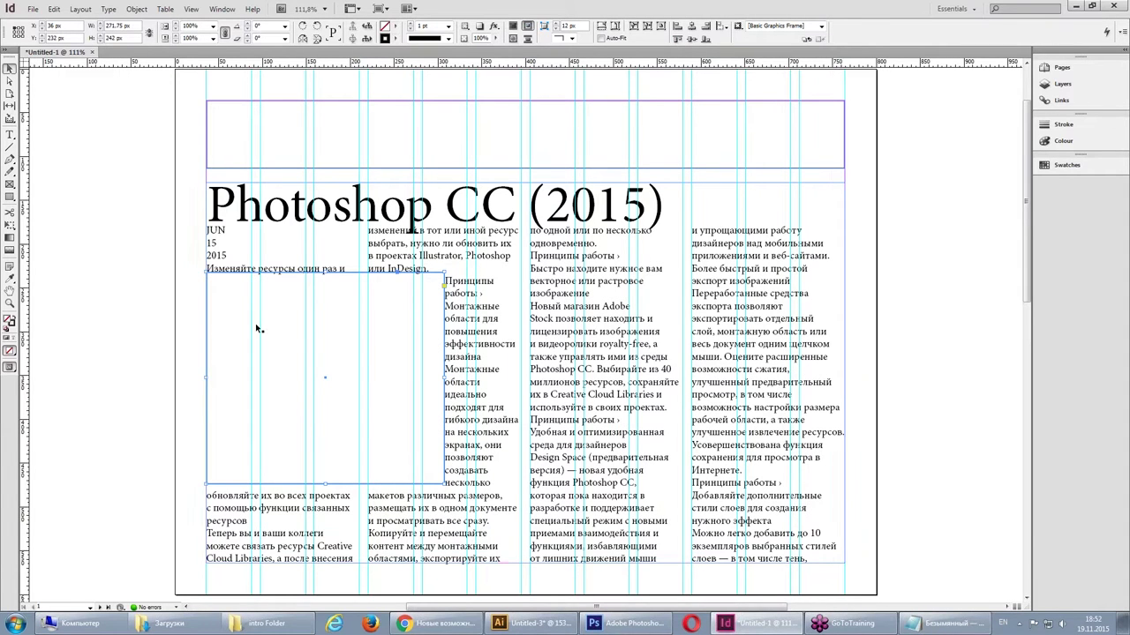
left_click_drag(261, 329, 359, 342)
key("ctrl+z")
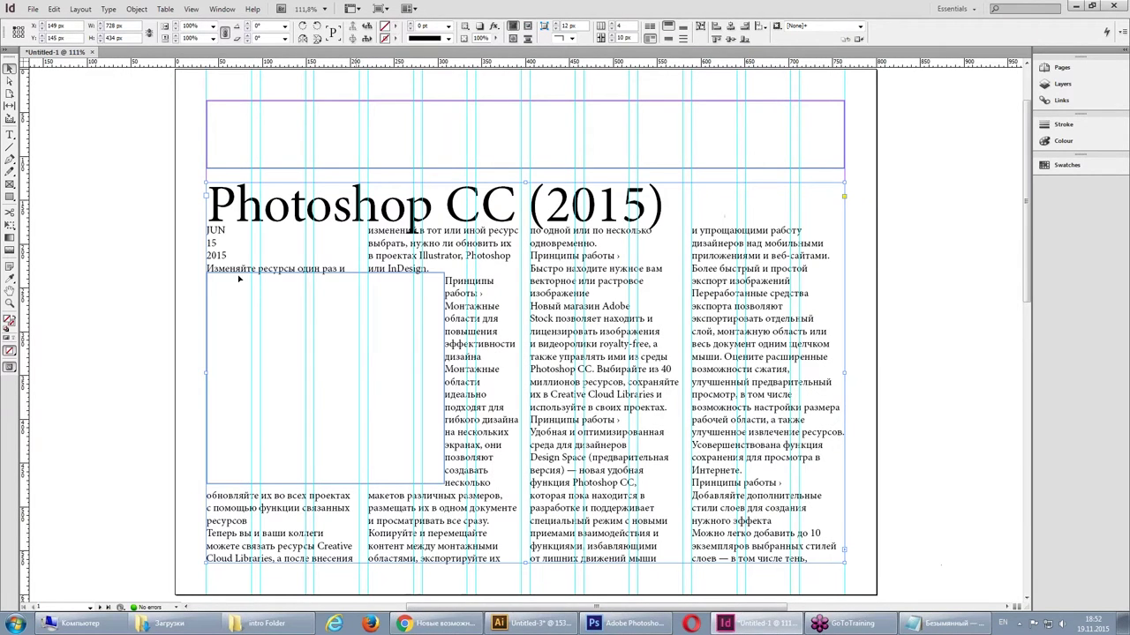
left_click_drag(301, 277, 484, 297)
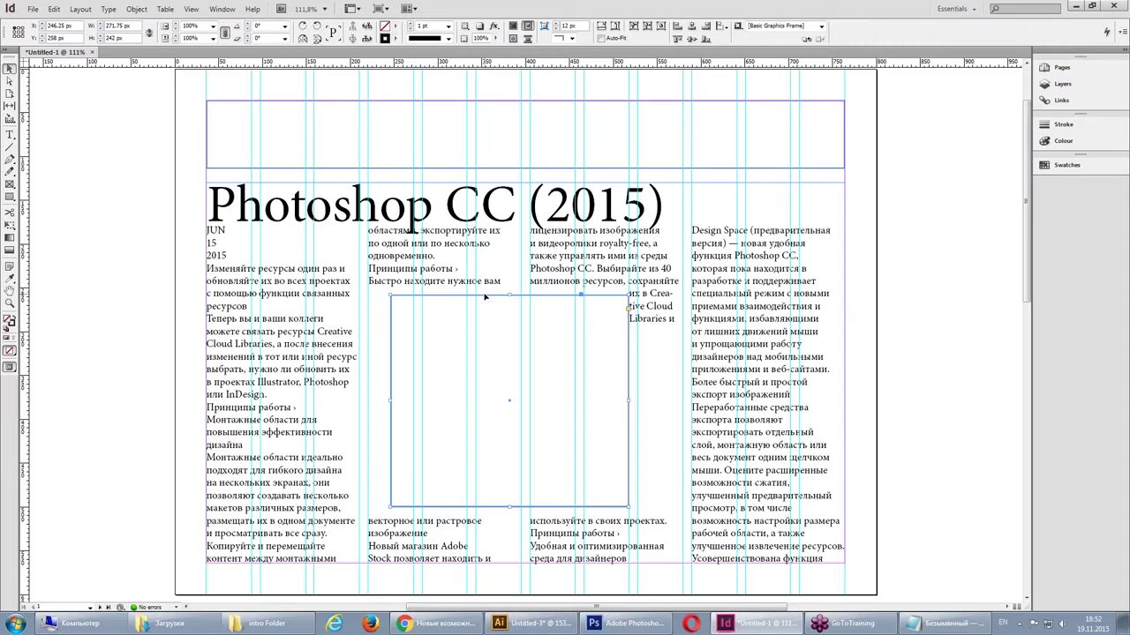
left_click_drag(485, 297, 462, 290)
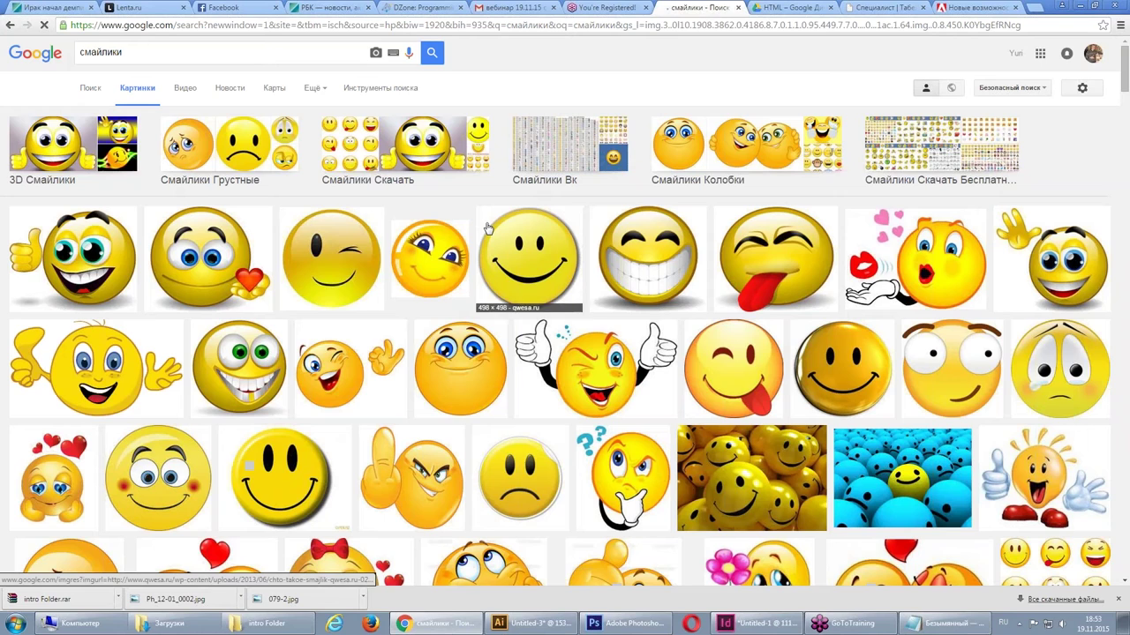
- Copy the plain yellow smiley image from the Google 'смайлики' image search
left_click(536, 261)
right_click(395, 288)
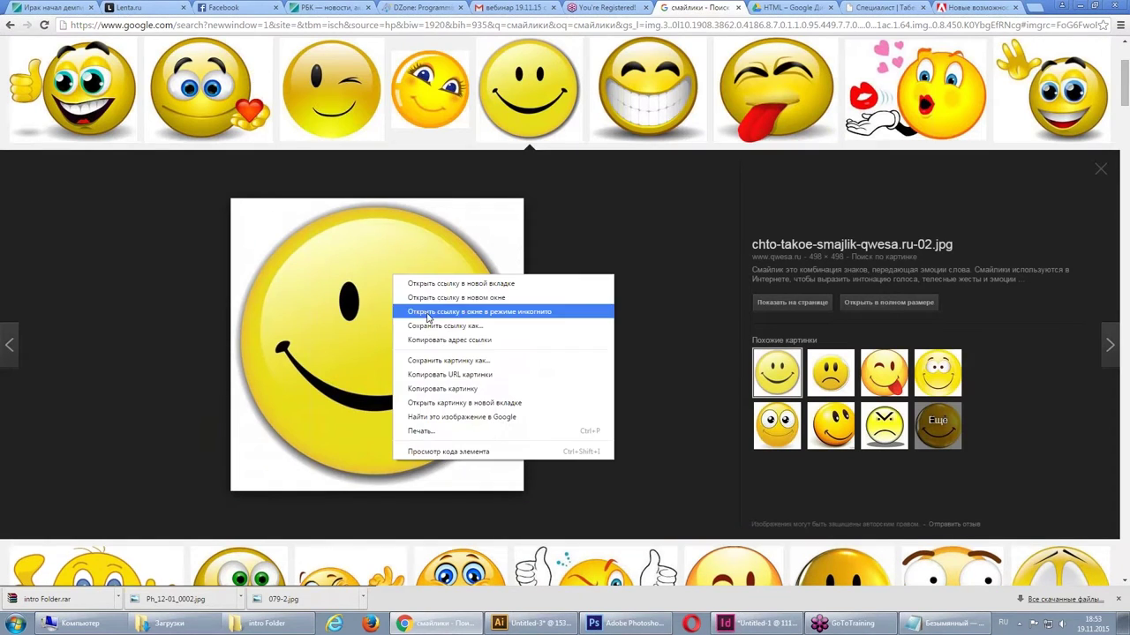
left_click(432, 378)
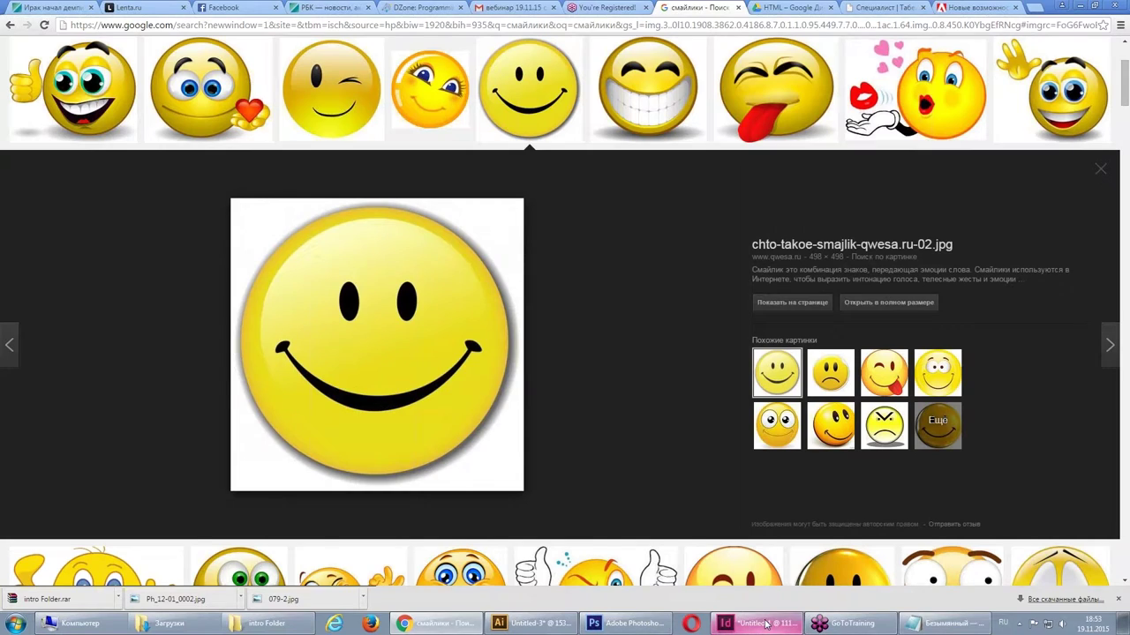
left_click(759, 623)
- Paste the yellow smiley and position it over the middle of the four-column text
key("ctrl+v")
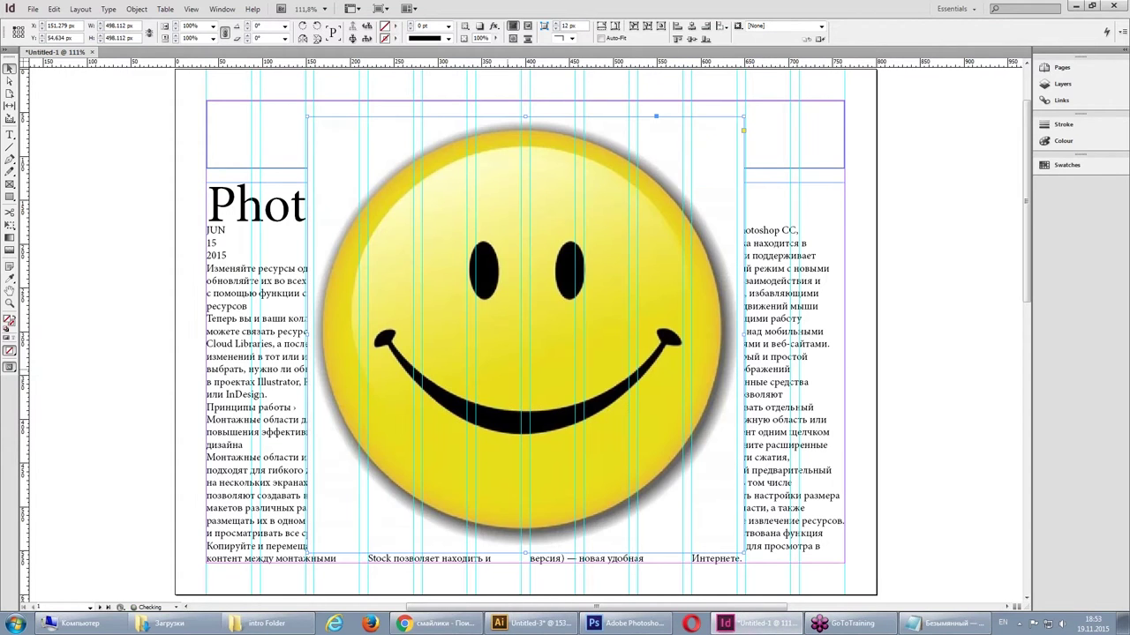
left_click_drag(615, 205, 548, 216)
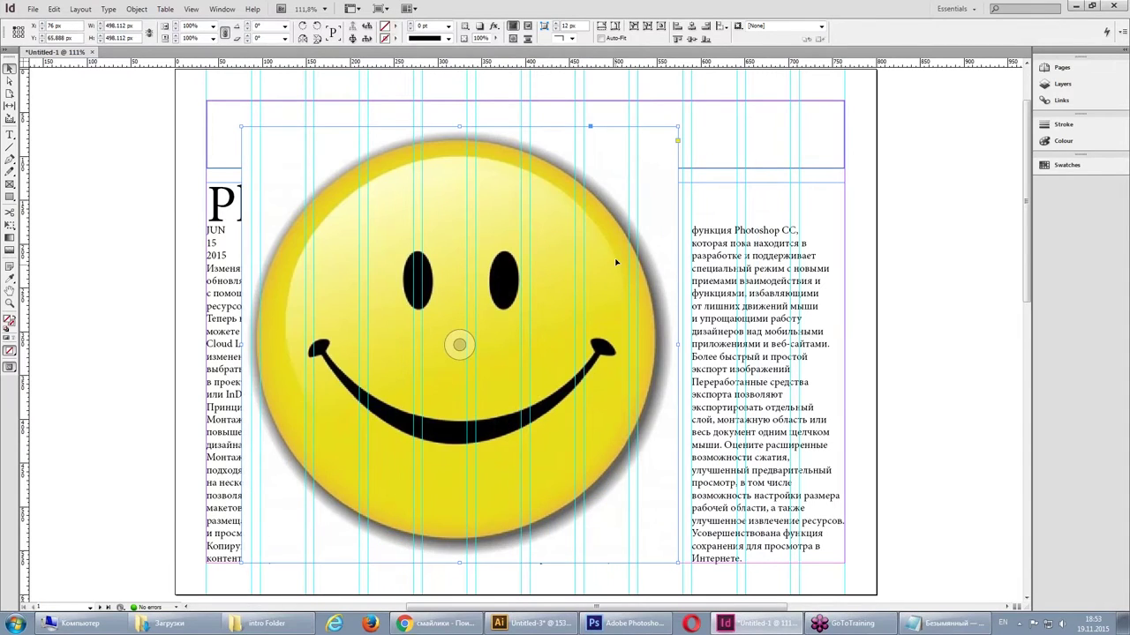
left_click_drag(451, 230, 459, 252)
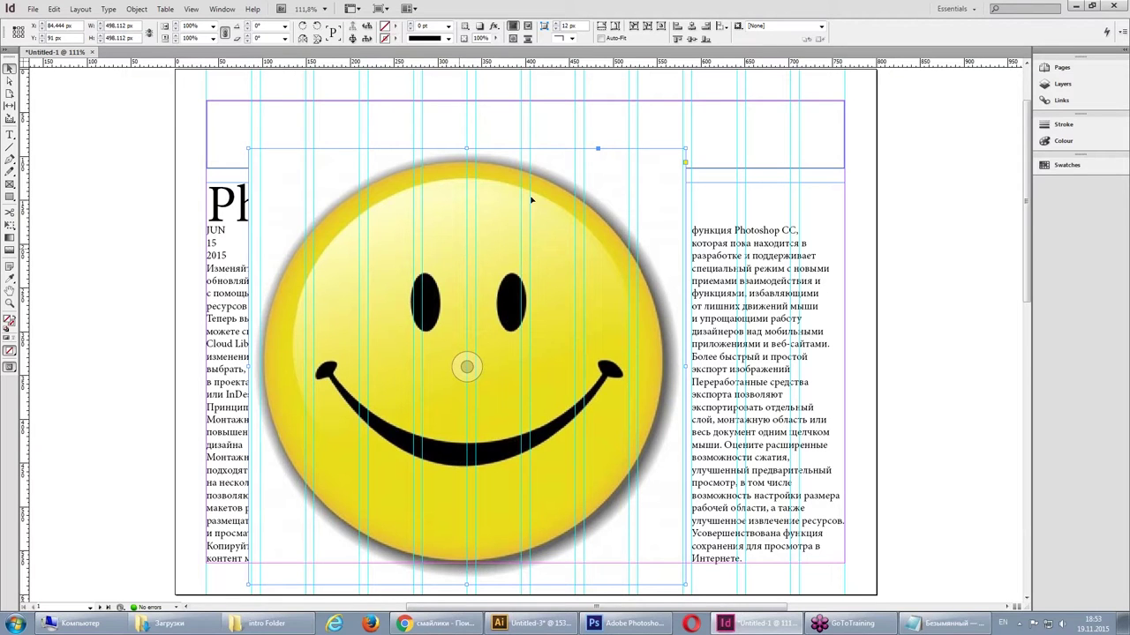
left_click_drag(531, 202, 560, 202)
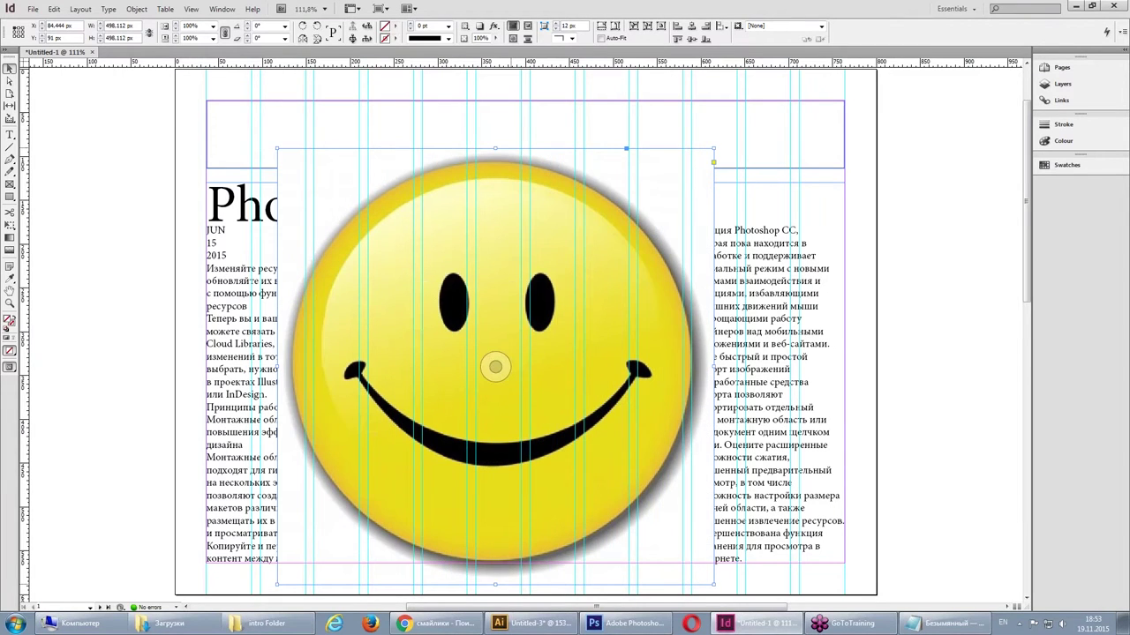
left_click(137, 9)
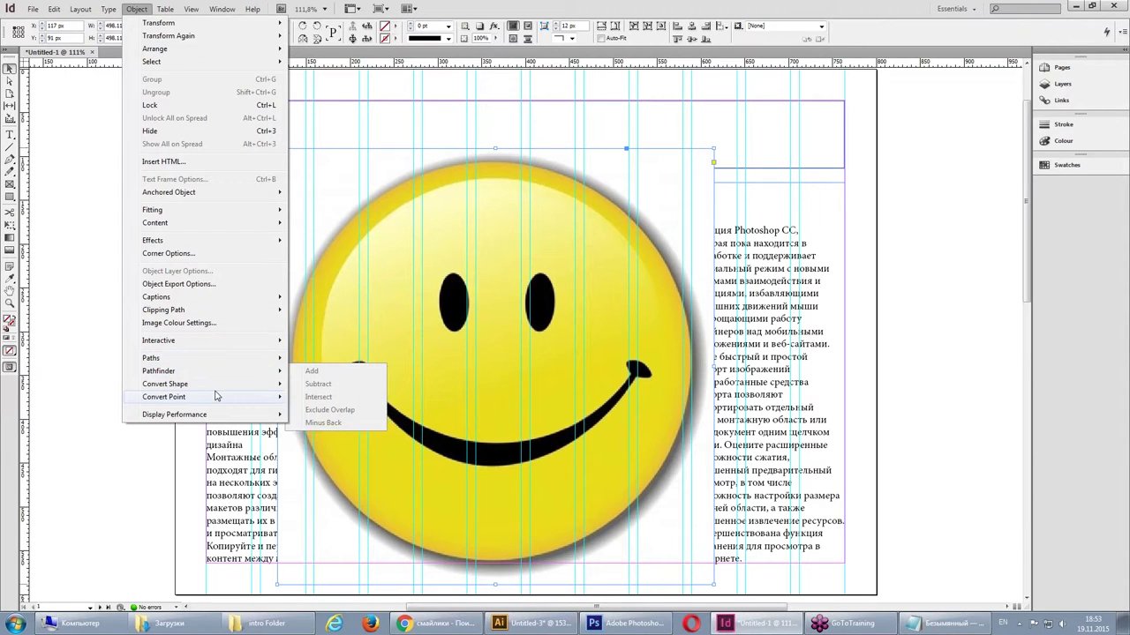
mouse_move(165, 384)
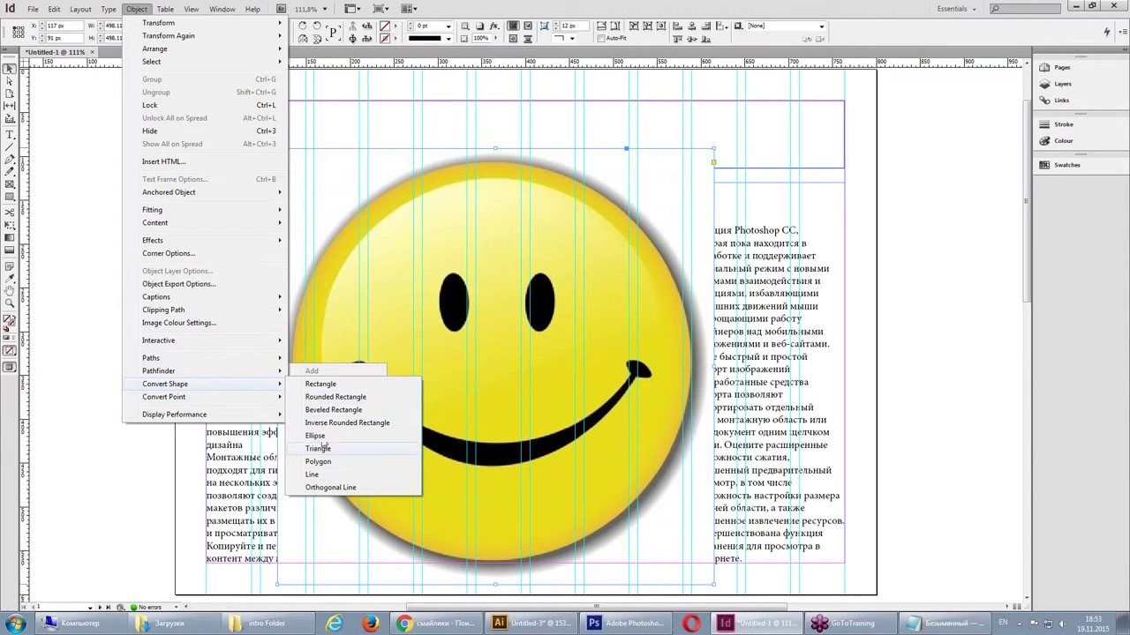
- Trim the smiley's frame edges inward to about 450 × 450 px, cropping off the drop shadow
left_click(315, 435)
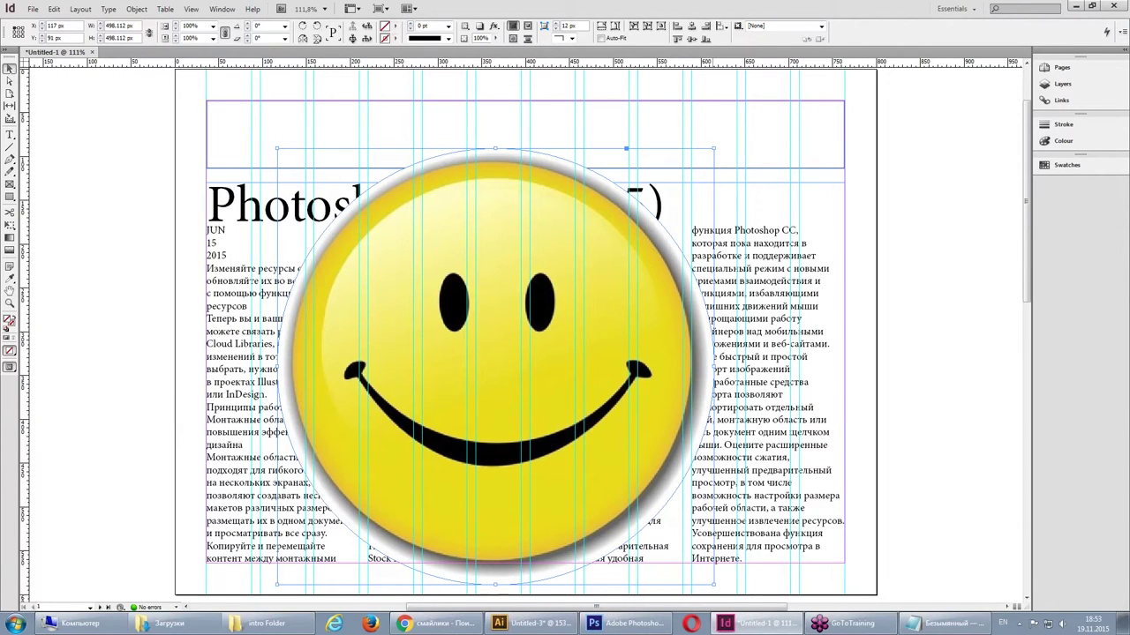
left_click_drag(714, 148, 700, 162)
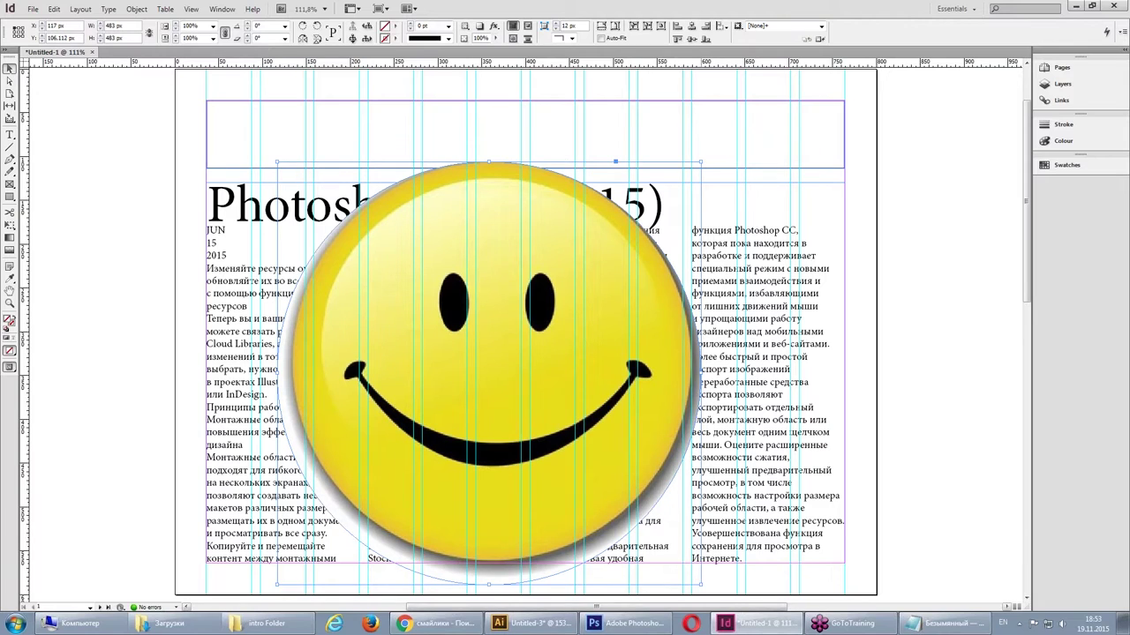
left_click_drag(278, 583, 286, 576)
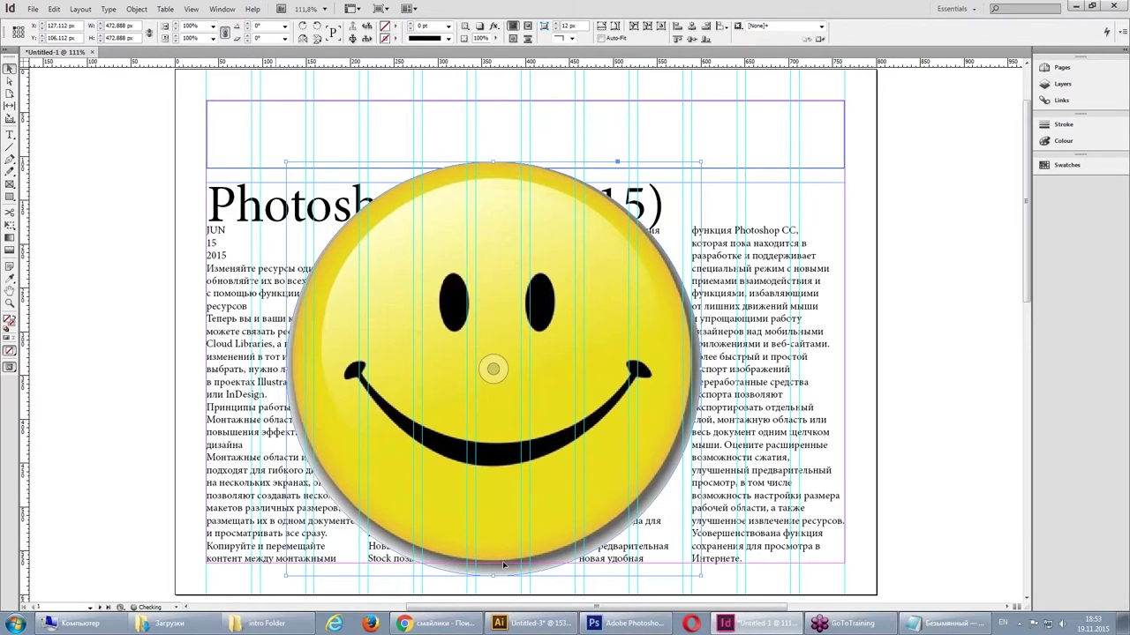
left_click_drag(492, 575, 492, 563)
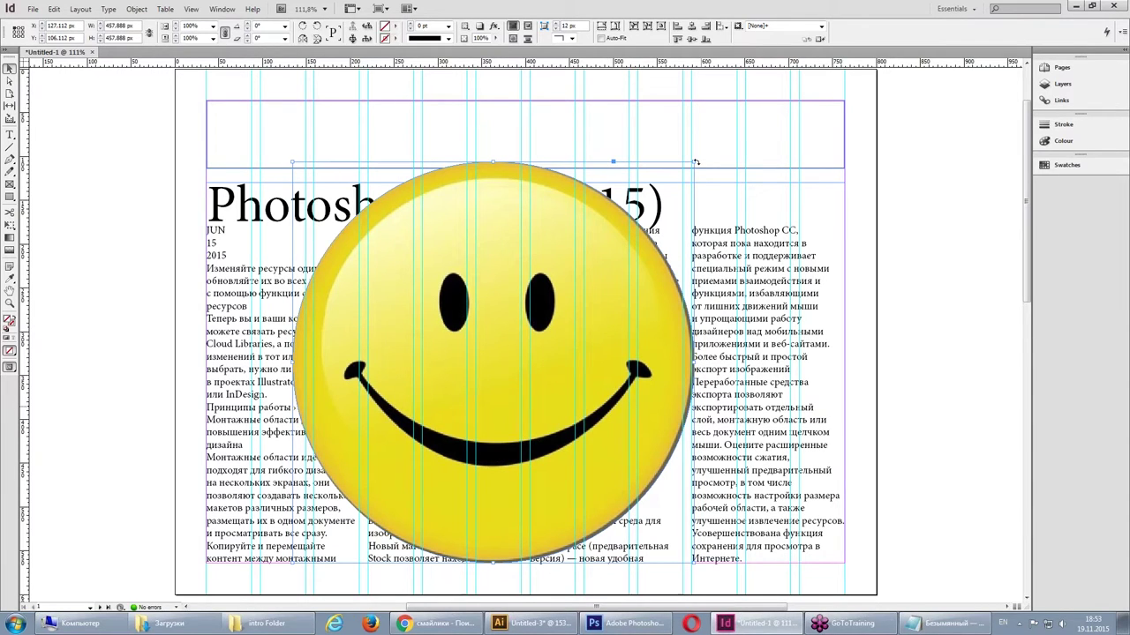
left_click_drag(695, 163, 691, 166)
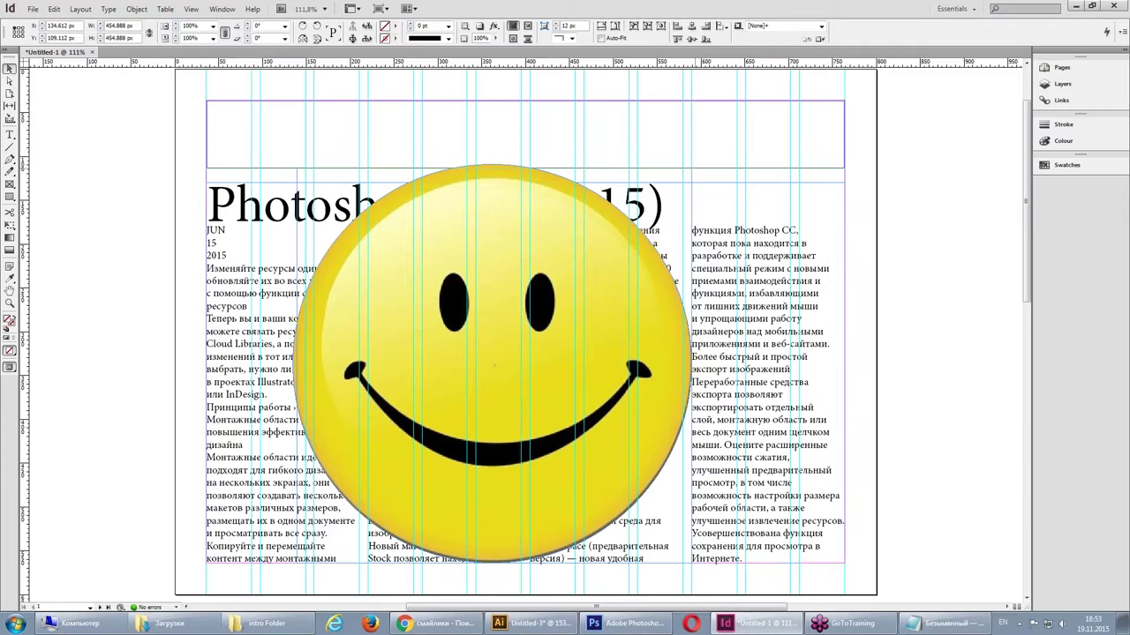
left_click_drag(291, 165, 297, 169)
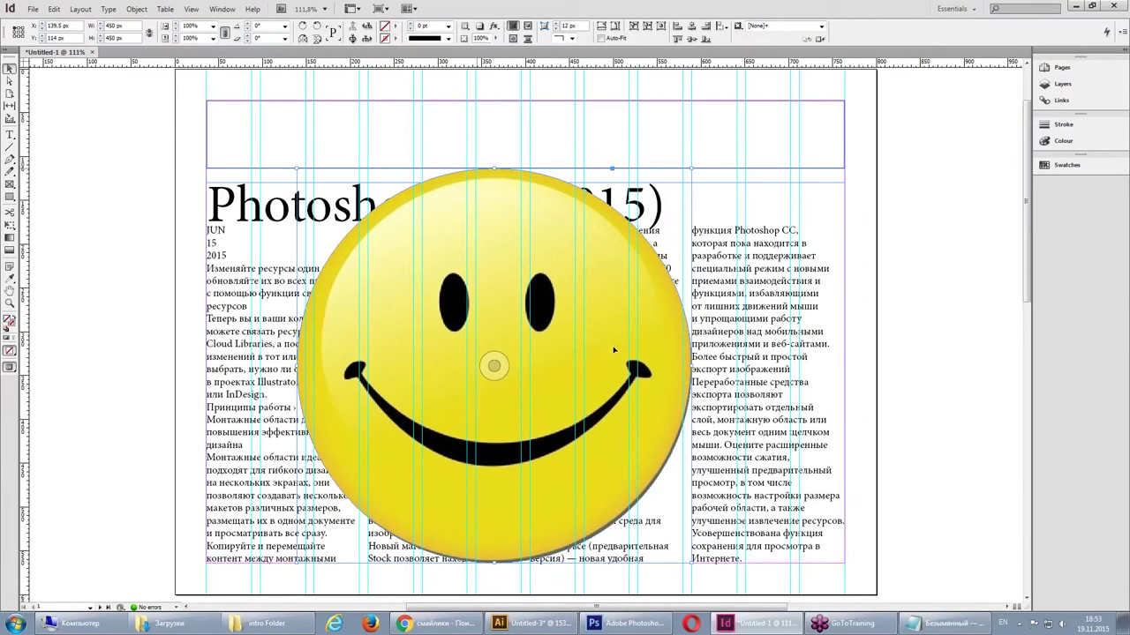
- Refit the smiley image to its trimmed frame and move the frame left and down
double_click(557, 274)
left_click_drag(525, 267, 538, 278)
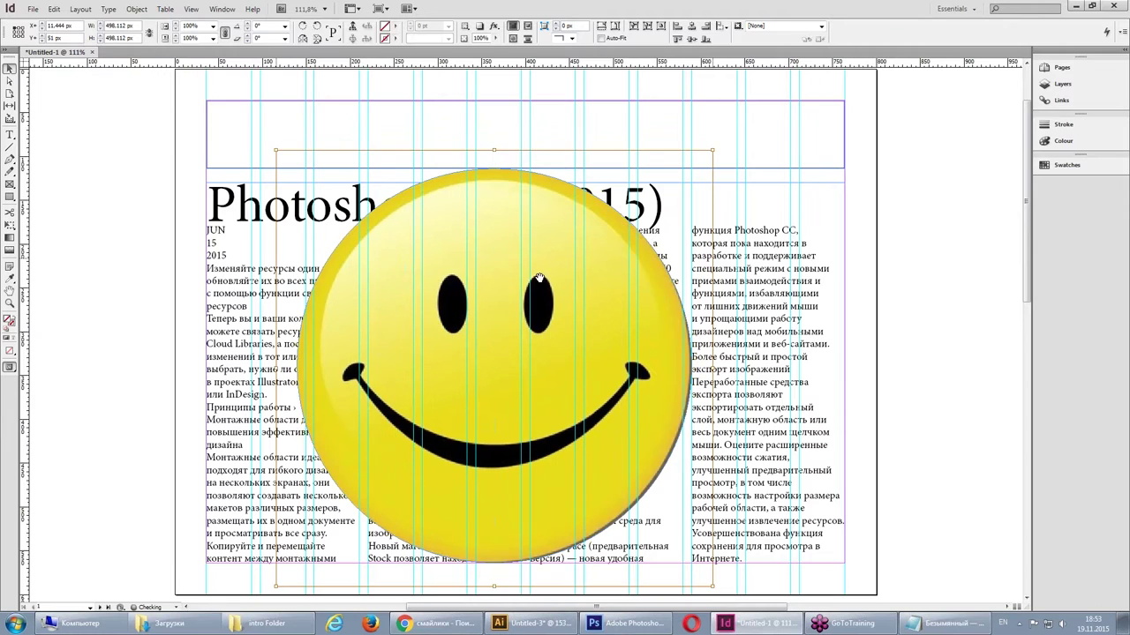
left_click_drag(538, 278, 545, 283)
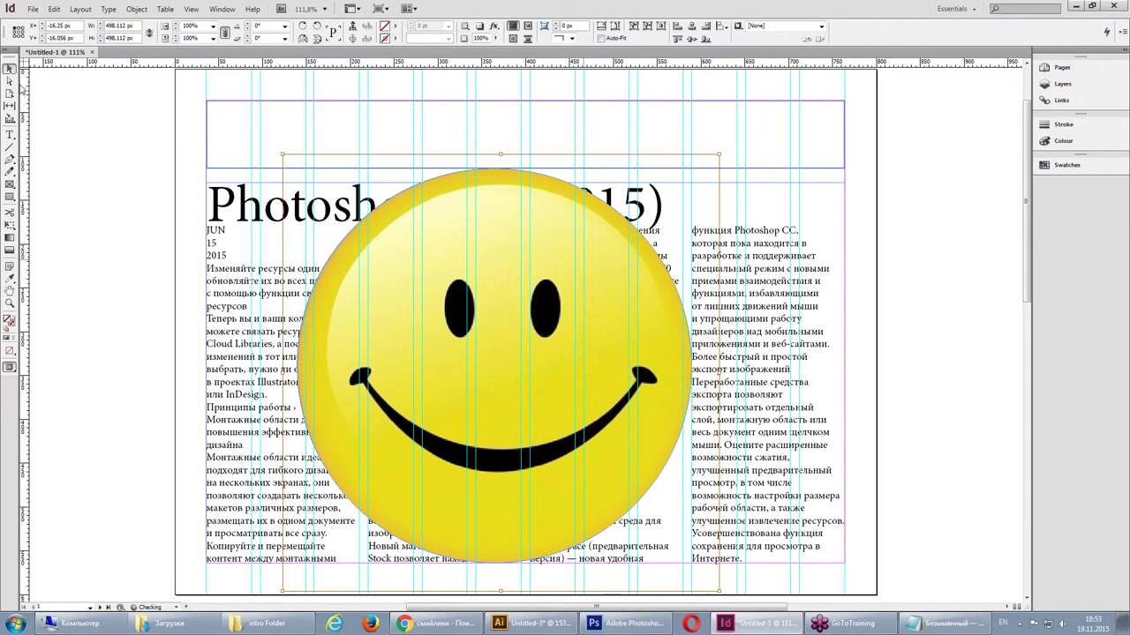
left_click(435, 174)
key("ctrl+alt+shift+e")
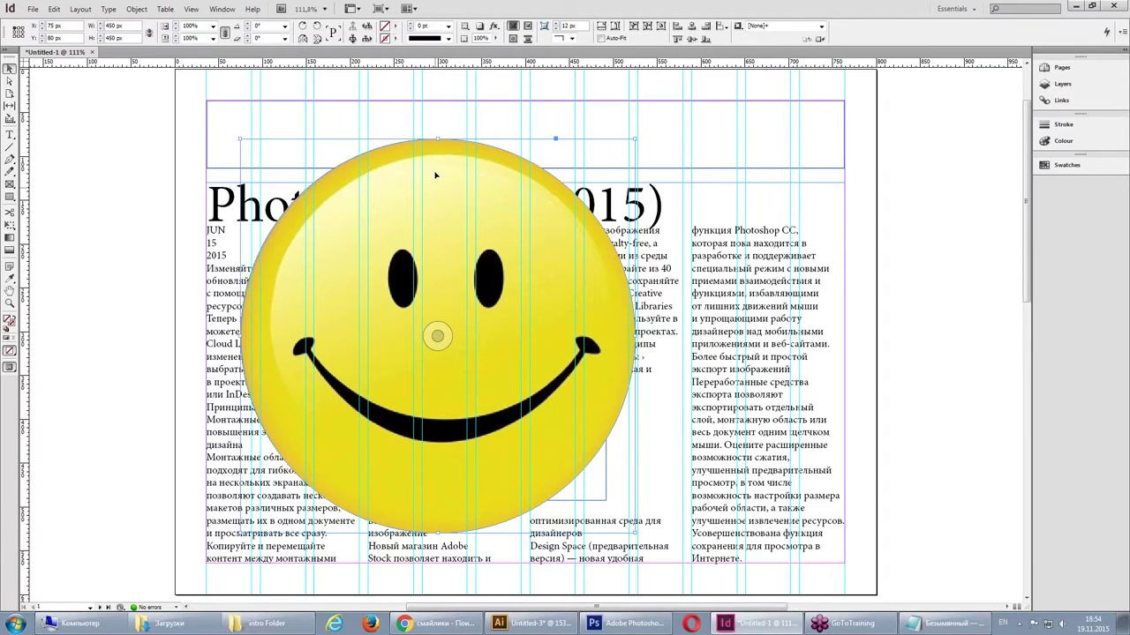
left_click_drag(435, 175, 415, 192)
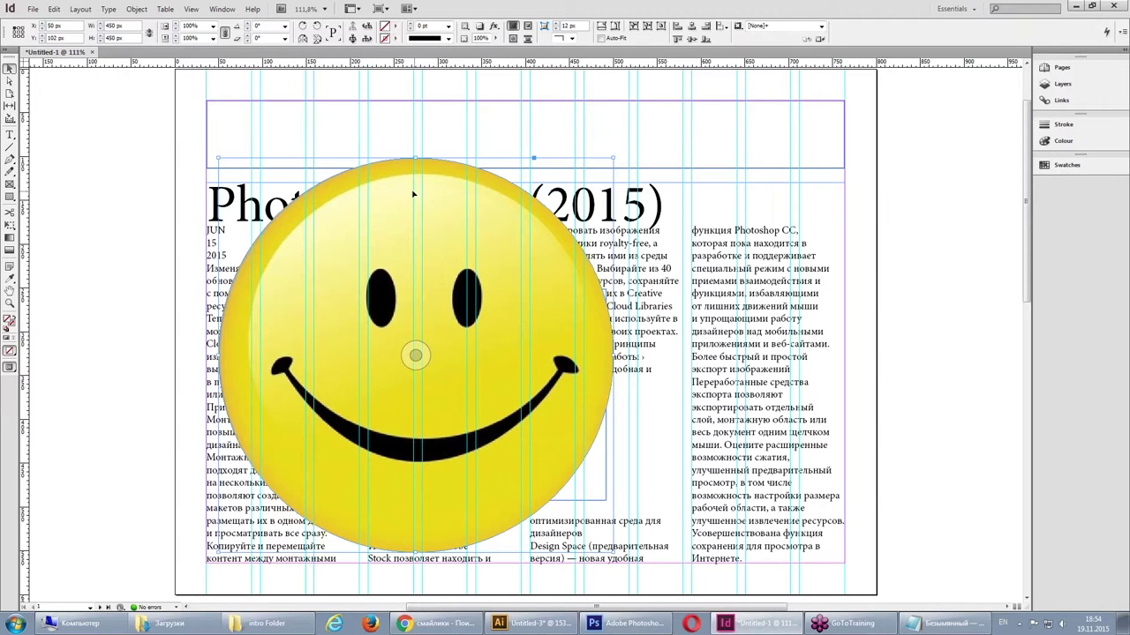
- Copy the smiley image from the Chrome image results
left_click(32, 9)
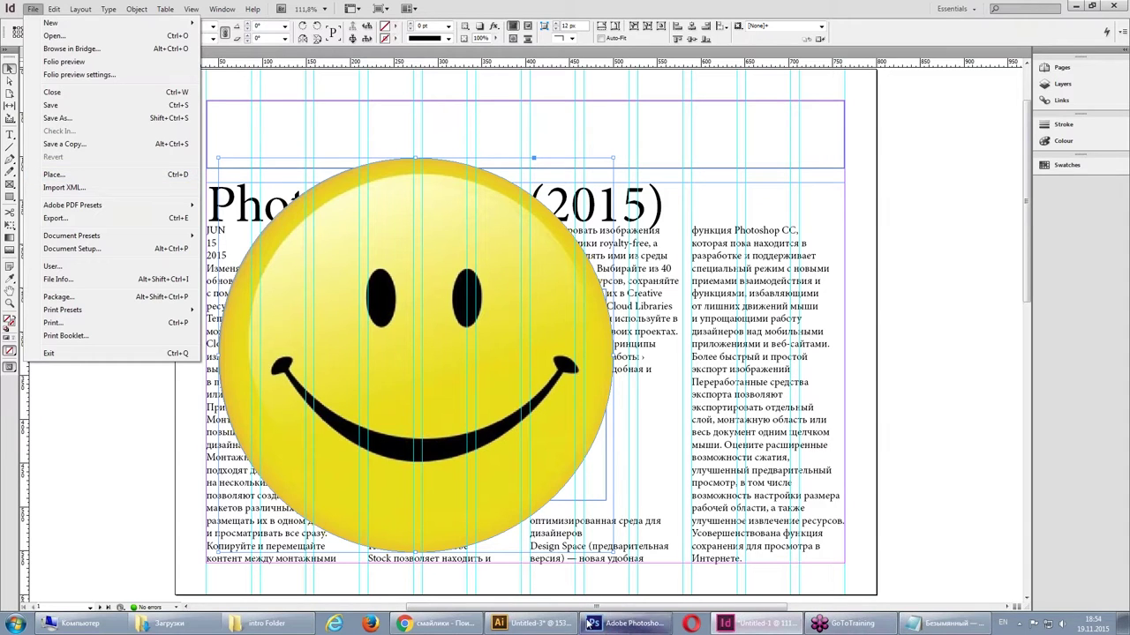
left_click(432, 623)
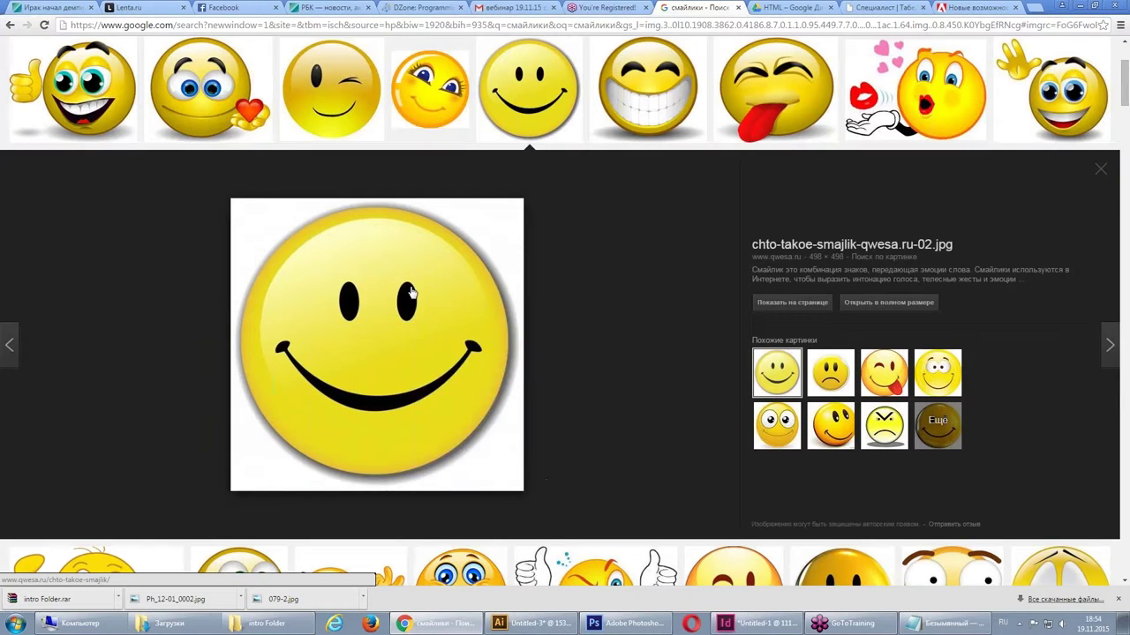
right_click(411, 289)
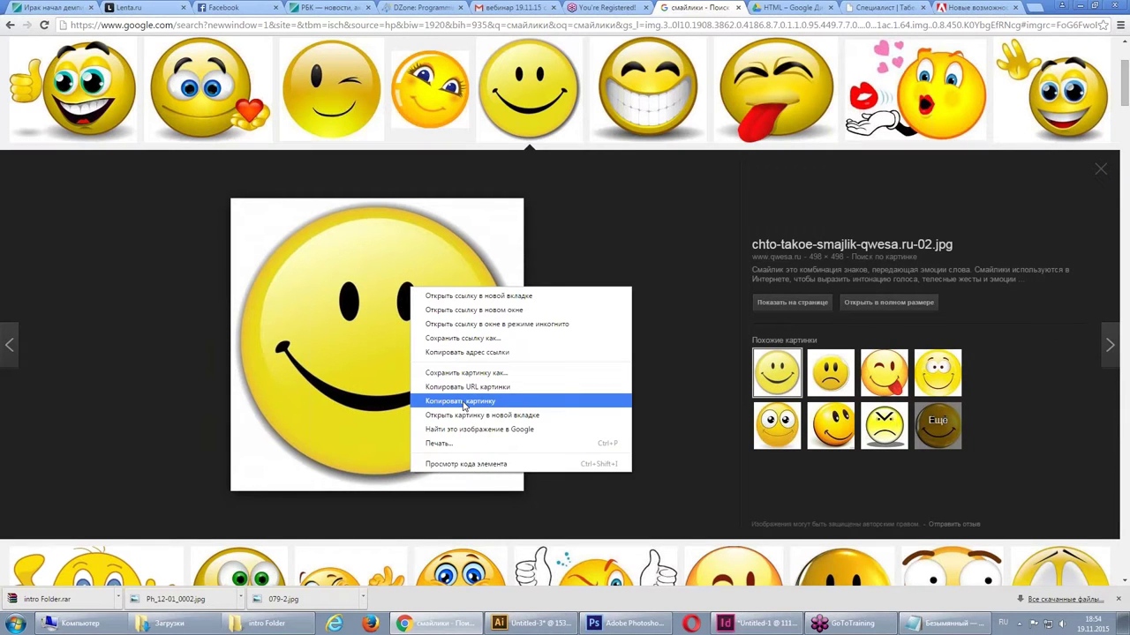
left_click(464, 402)
- Start a new Photoshop document from the clipboard preset, 498 × 498 px at 72 px/inch
left_click(623, 624)
left_click(33, 7)
left_click(42, 20)
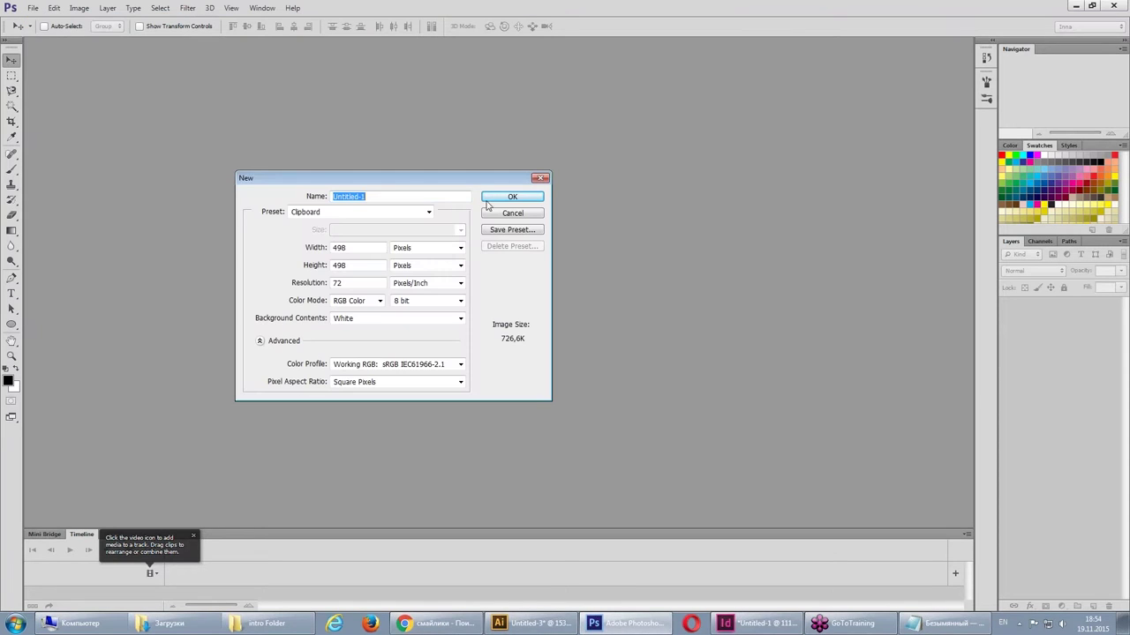
- Create the 498 × 498 document, paste the smiley as Layer 1, and hide the Background layer
left_click(495, 198)
left_click(53, 8)
left_click(83, 108)
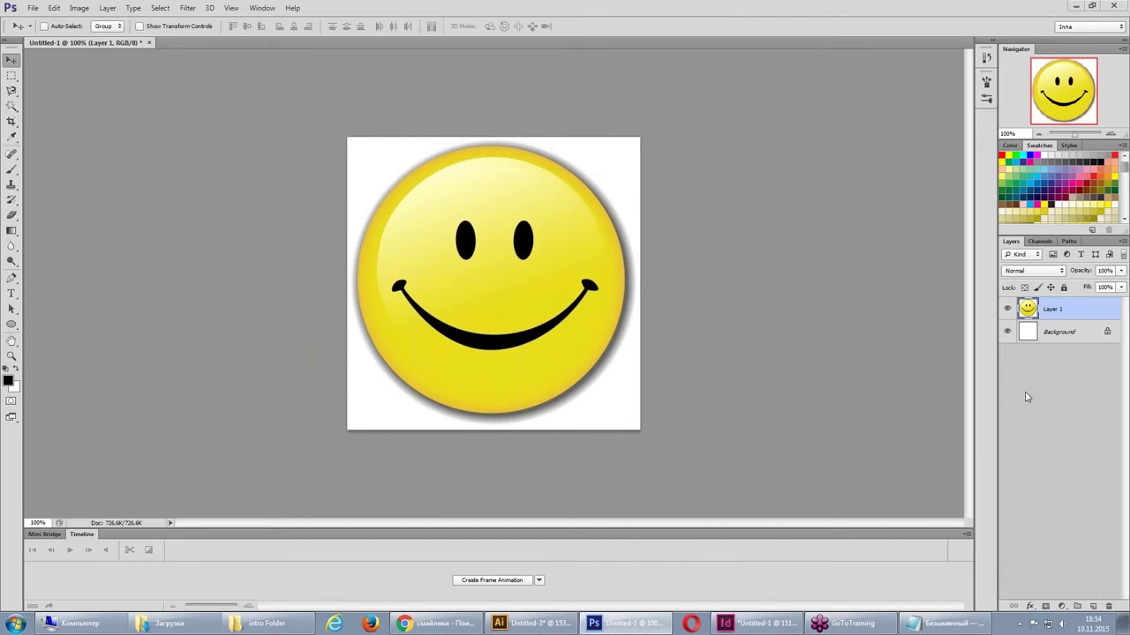
left_click(1007, 332)
- Draw a circular Elliptical Marquee selection fitted to the smiley face
left_click(11, 76)
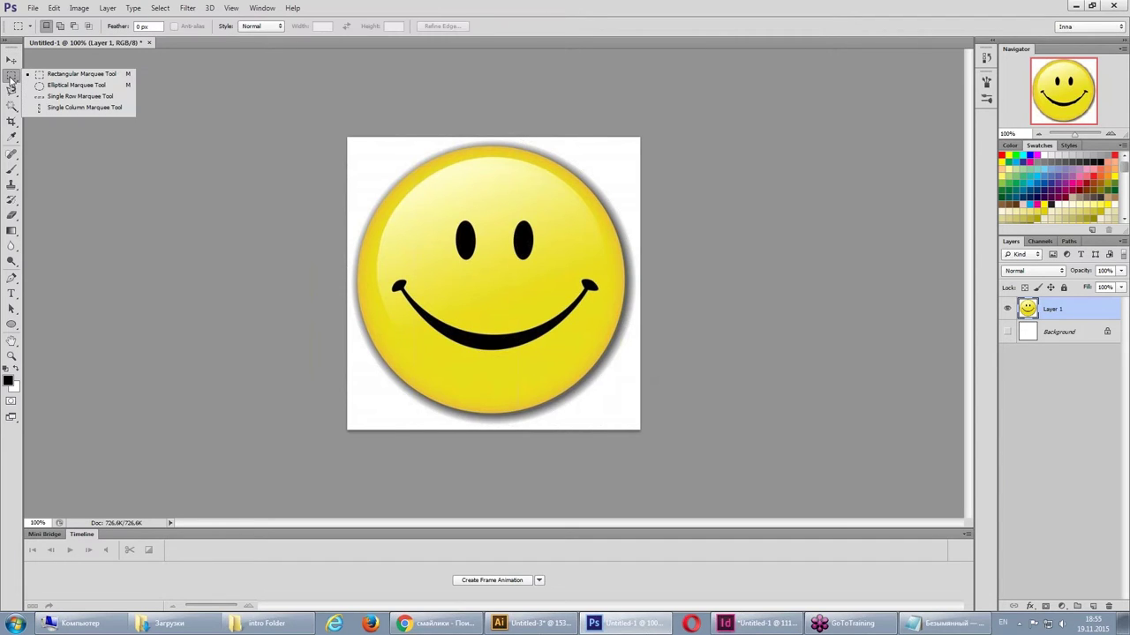
left_click(76, 85)
left_click_drag(383, 157, 610, 385)
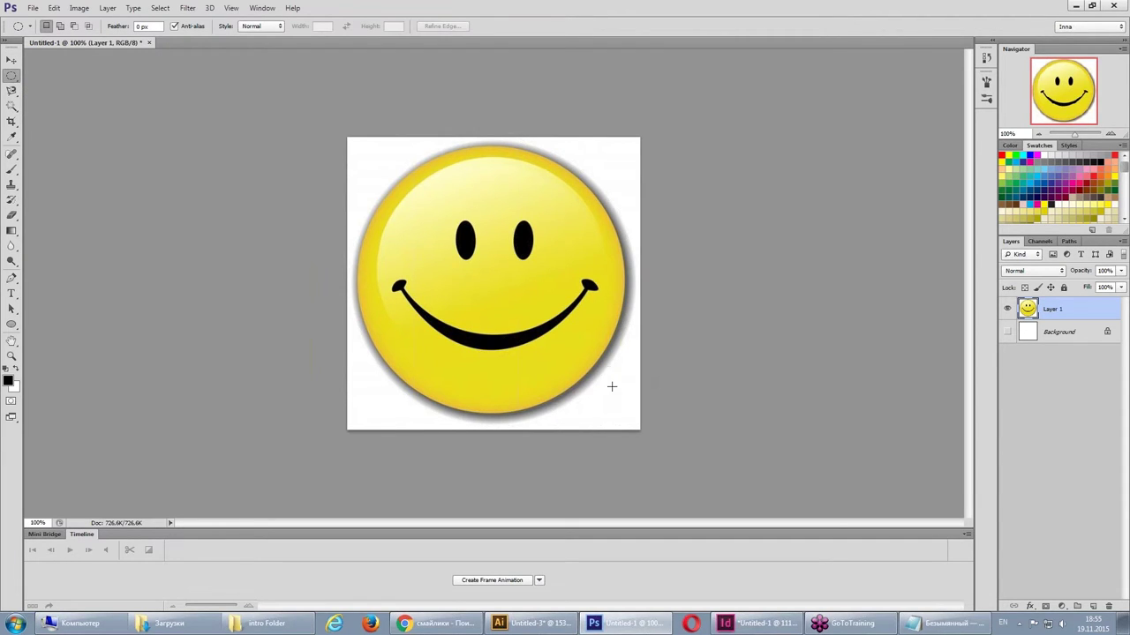
left_click(396, 159)
left_click_drag(379, 155, 631, 413)
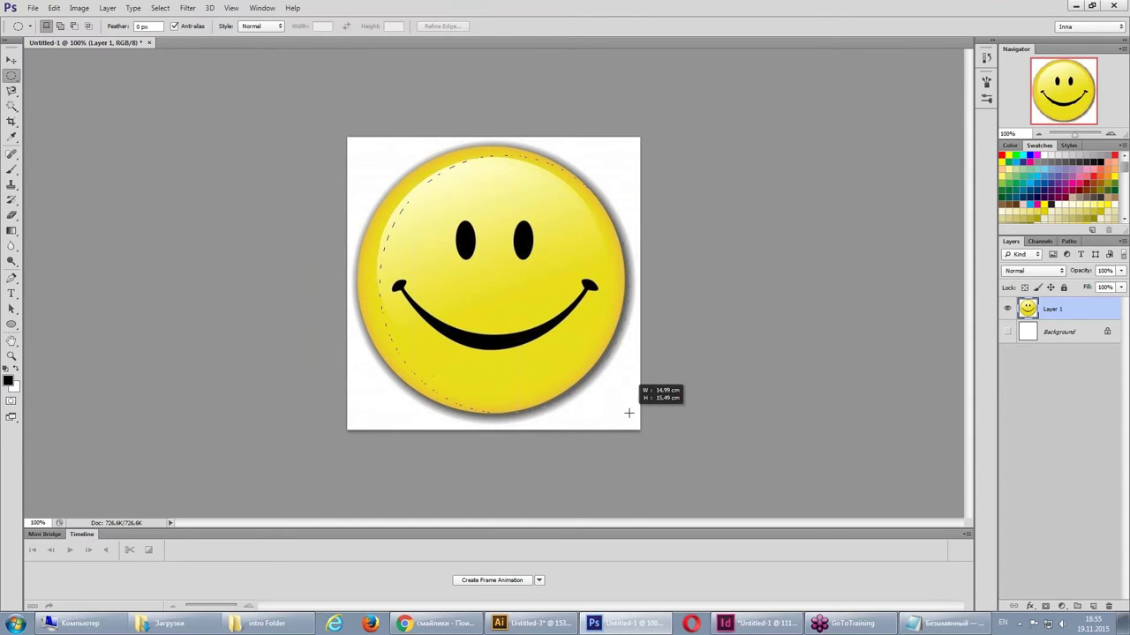
left_click_drag(631, 413, 517, 295)
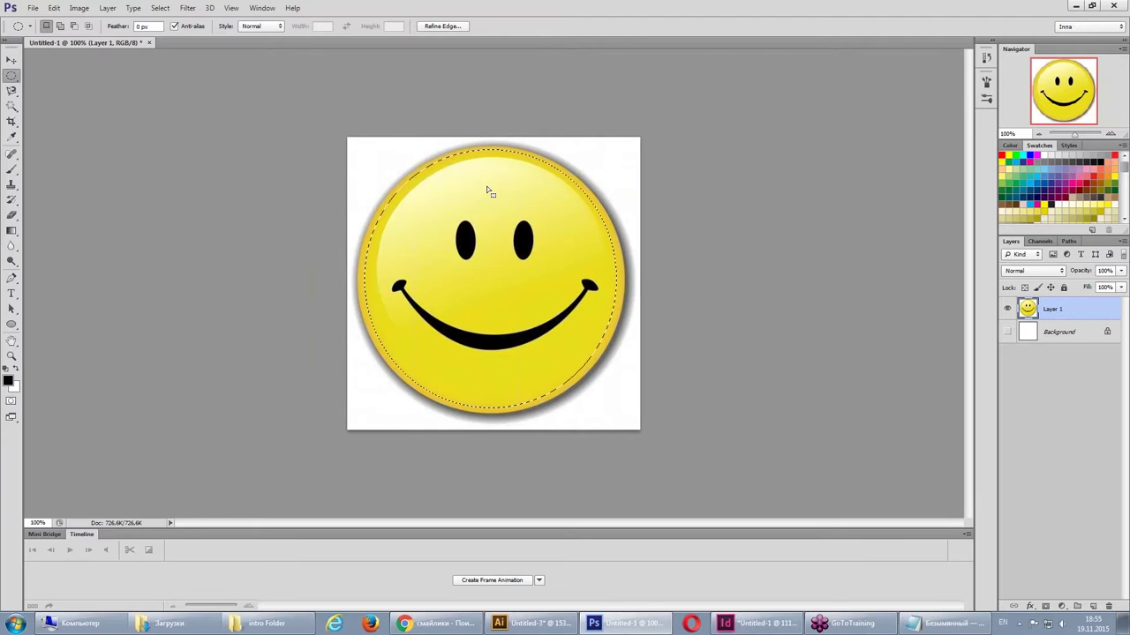
- Invert the selection and delete everything outside the circle
left_click(159, 8)
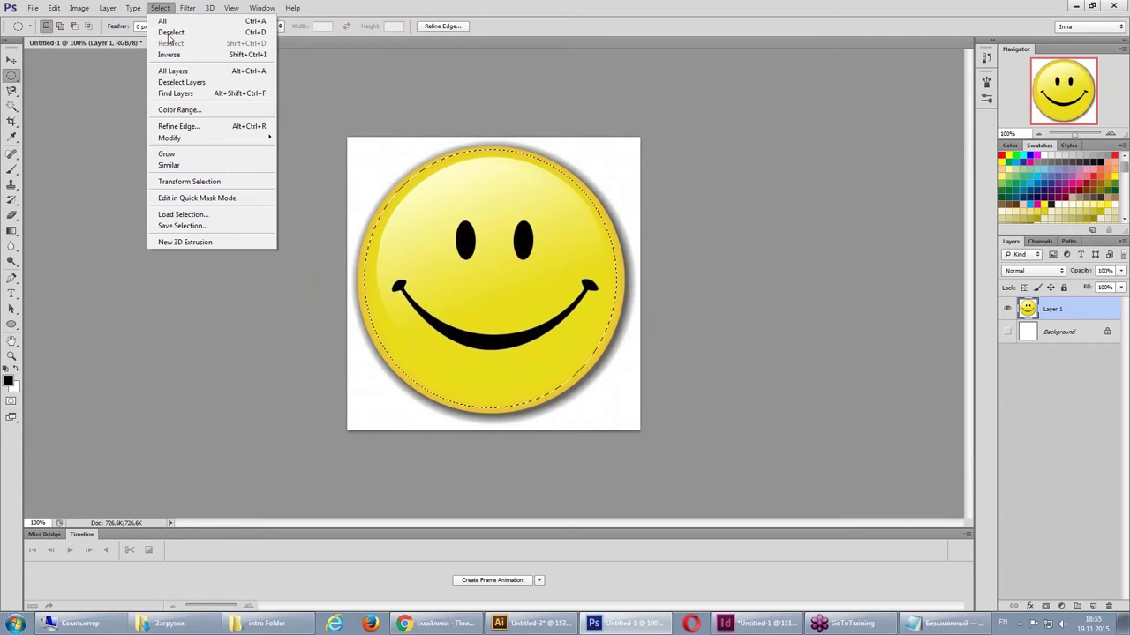
left_click(167, 55)
key("Delete")
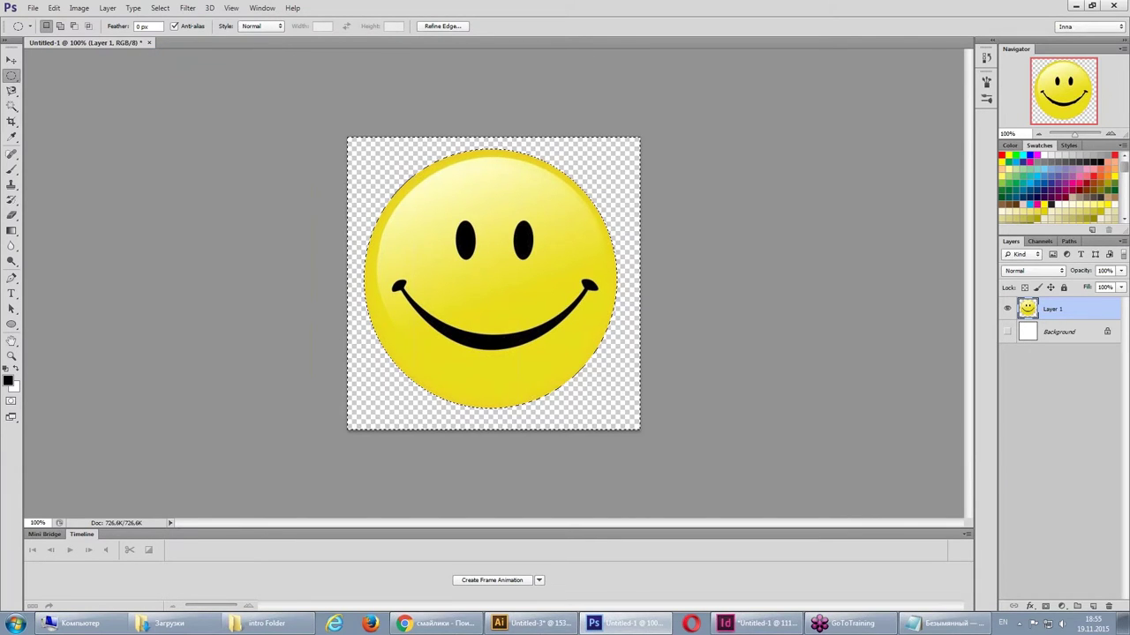
- Begin Save As and navigate to folder 2 as the save location
left_click(35, 8)
left_click(70, 149)
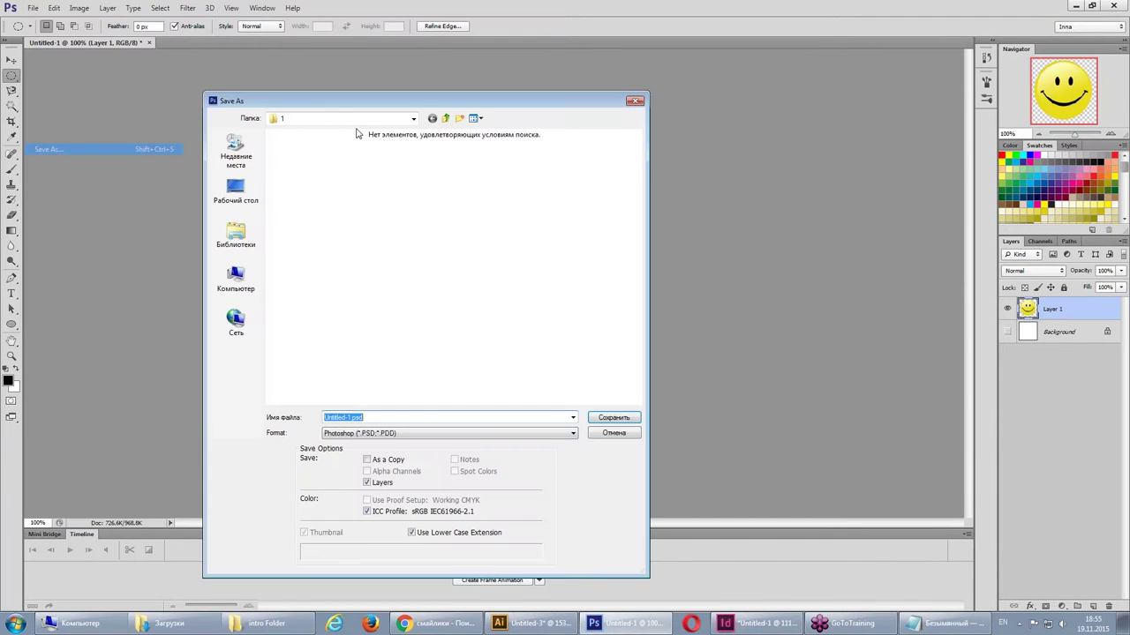
left_click(331, 119)
left_click(331, 118)
left_click(331, 118)
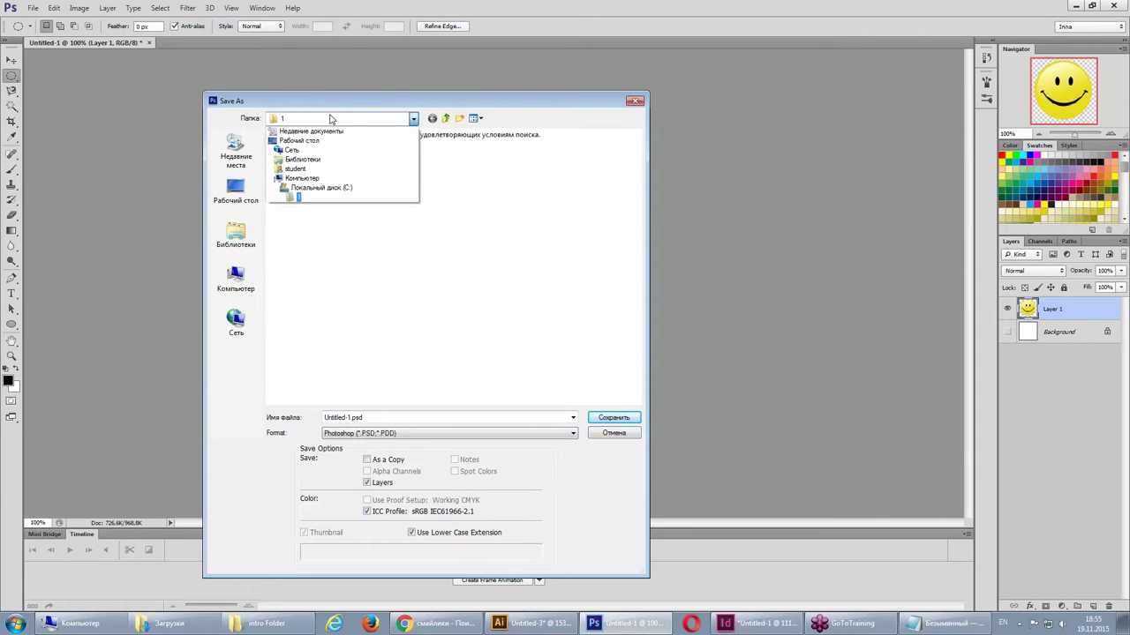
left_click(450, 122)
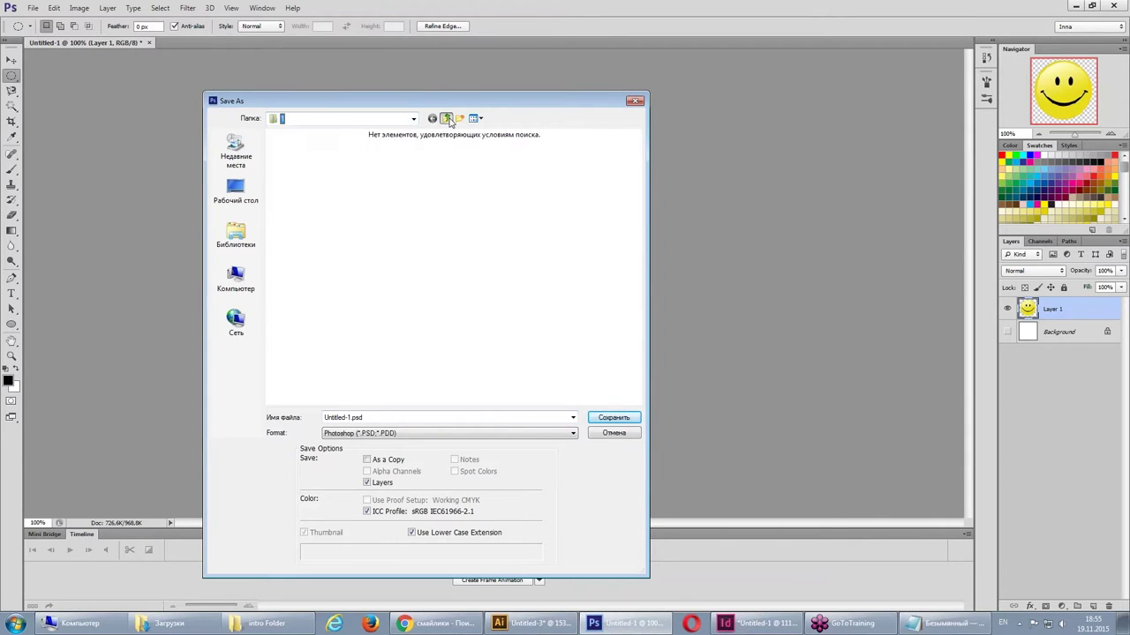
left_click(445, 118)
double_click(305, 163)
- Name the file '1' and choose TIFF as the format
left_click(371, 417)
type("1")
left_click(422, 435)
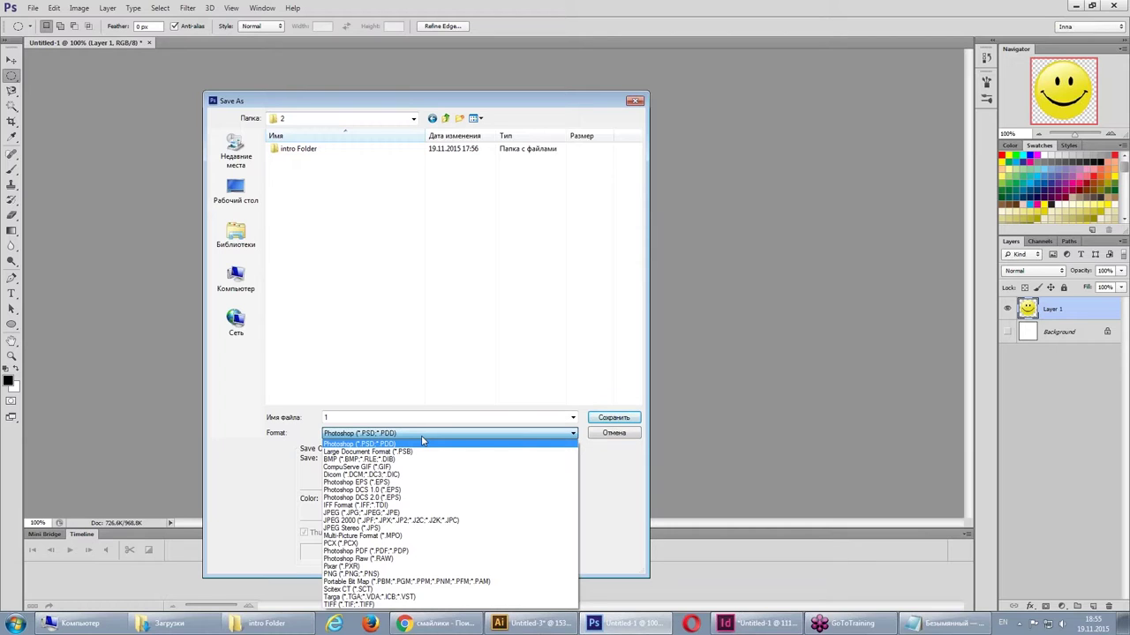
left_click(376, 606)
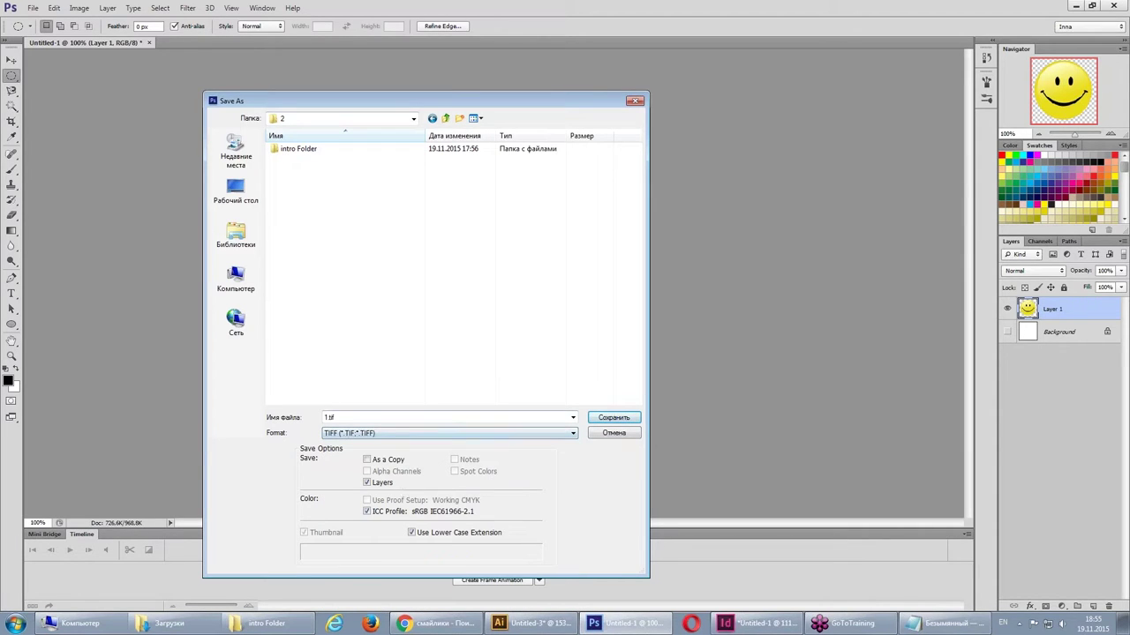
- Confirm the TIFF save, decline saving transparency, and dismiss the TIFF Options dialog
left_click(593, 420)
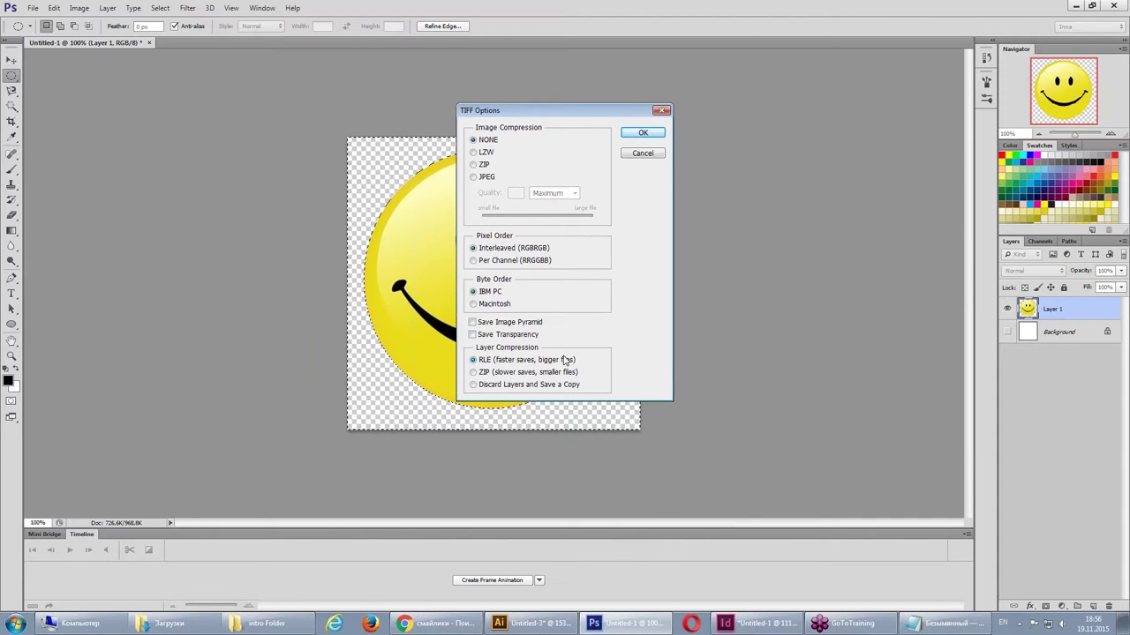
left_click_drag(549, 337, 574, 338)
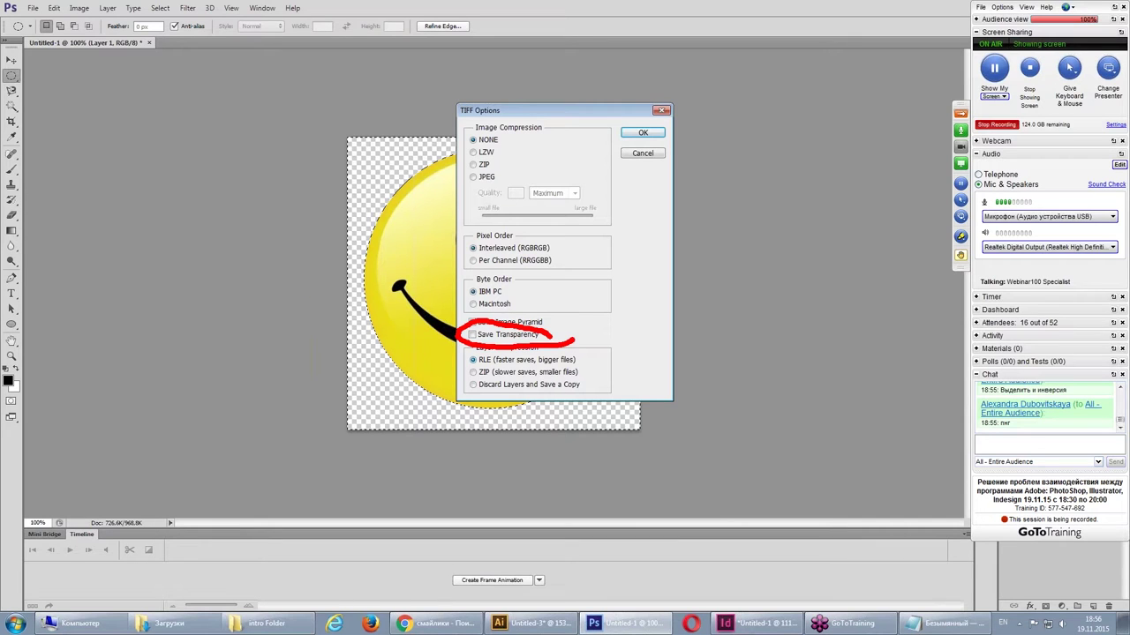
left_click(518, 337)
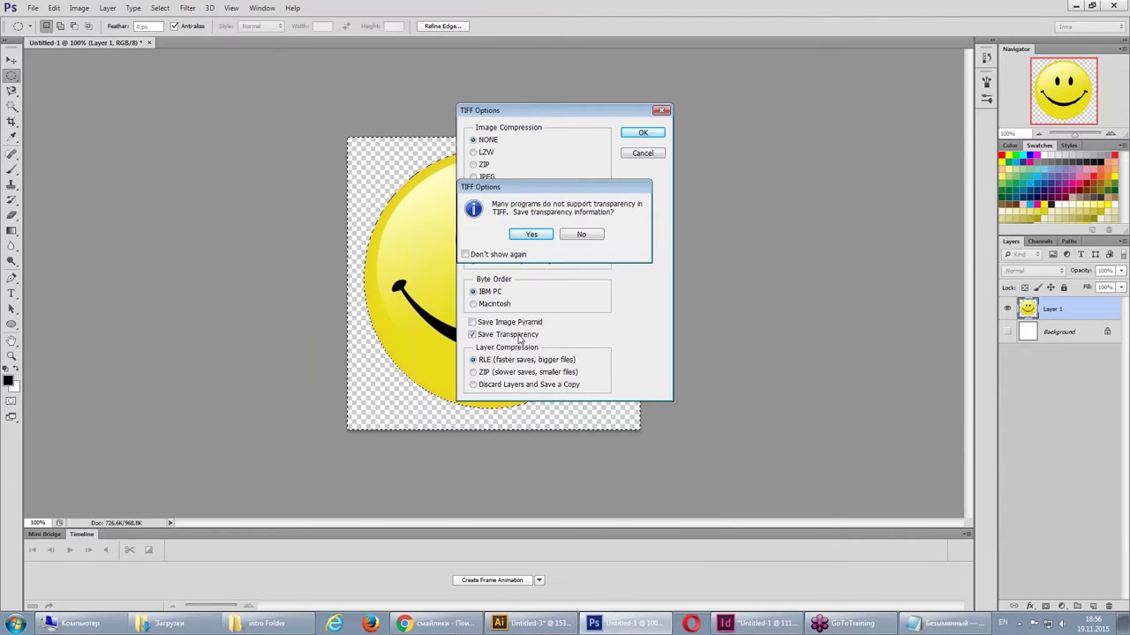
left_click(581, 234)
left_click(637, 154)
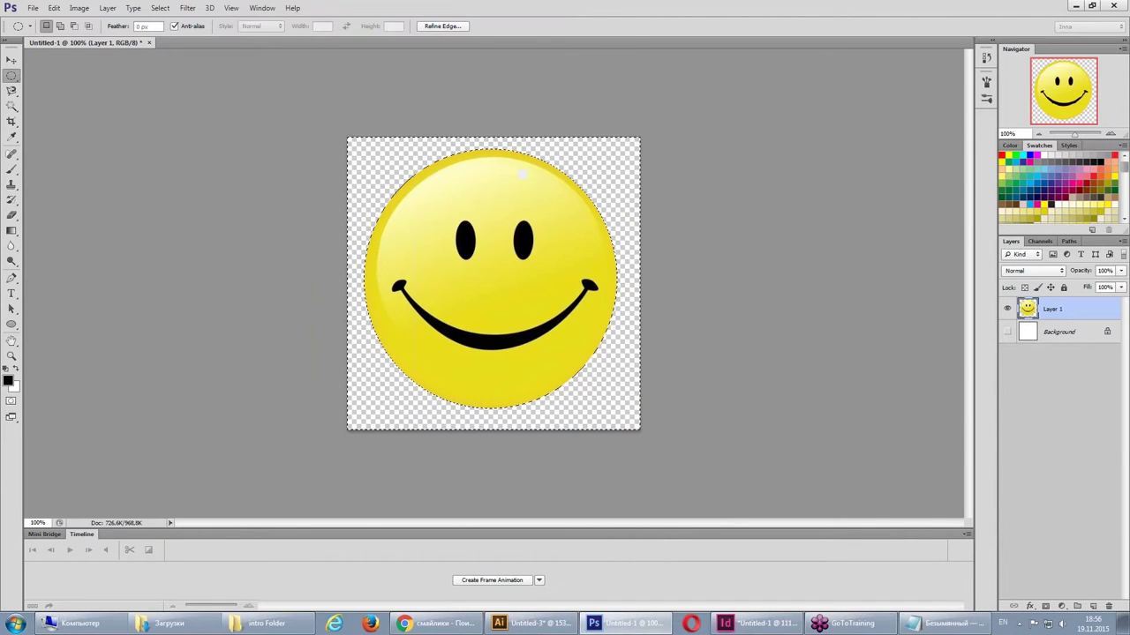
left_click(33, 8)
- Save the smiley in Photoshop (*.PSD) format as 1.psd
left_click(49, 149)
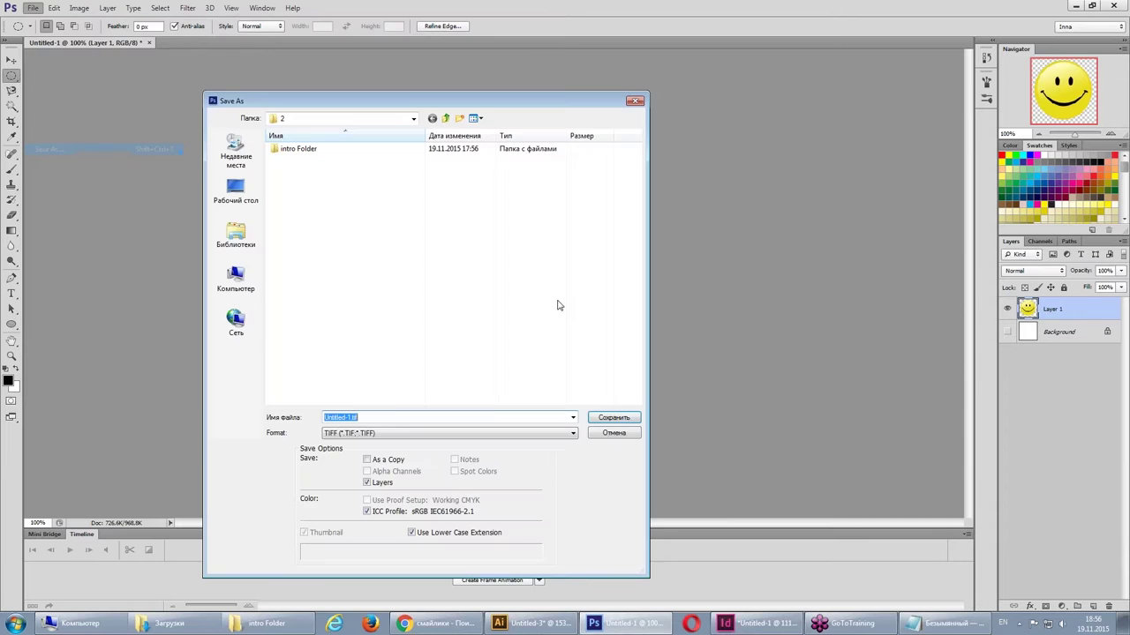
left_click(573, 434)
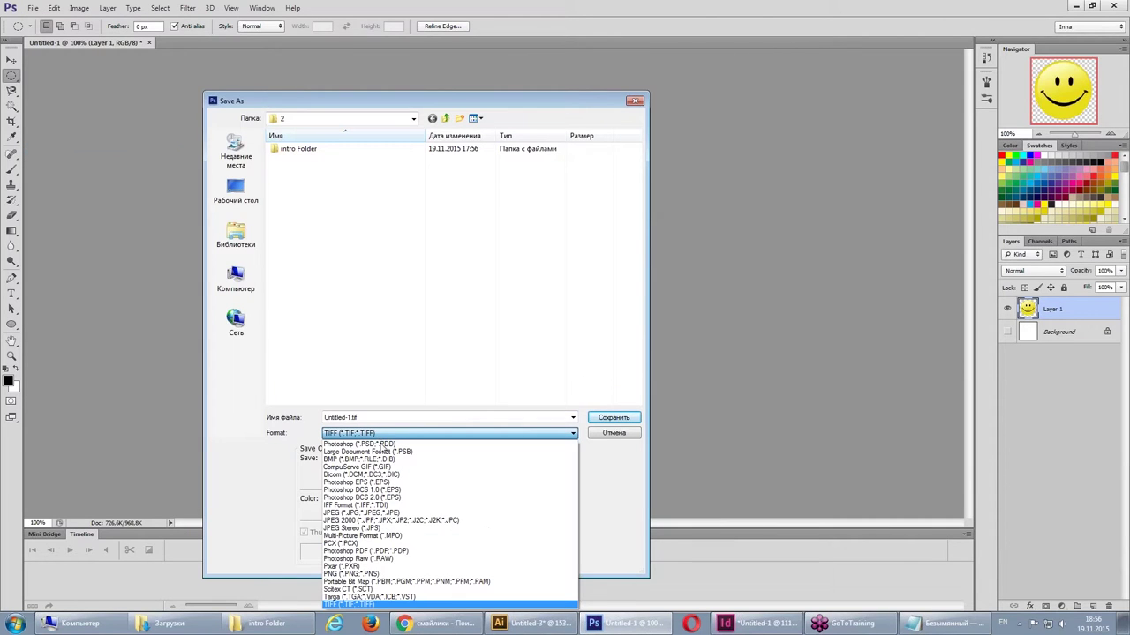
left_click(384, 445)
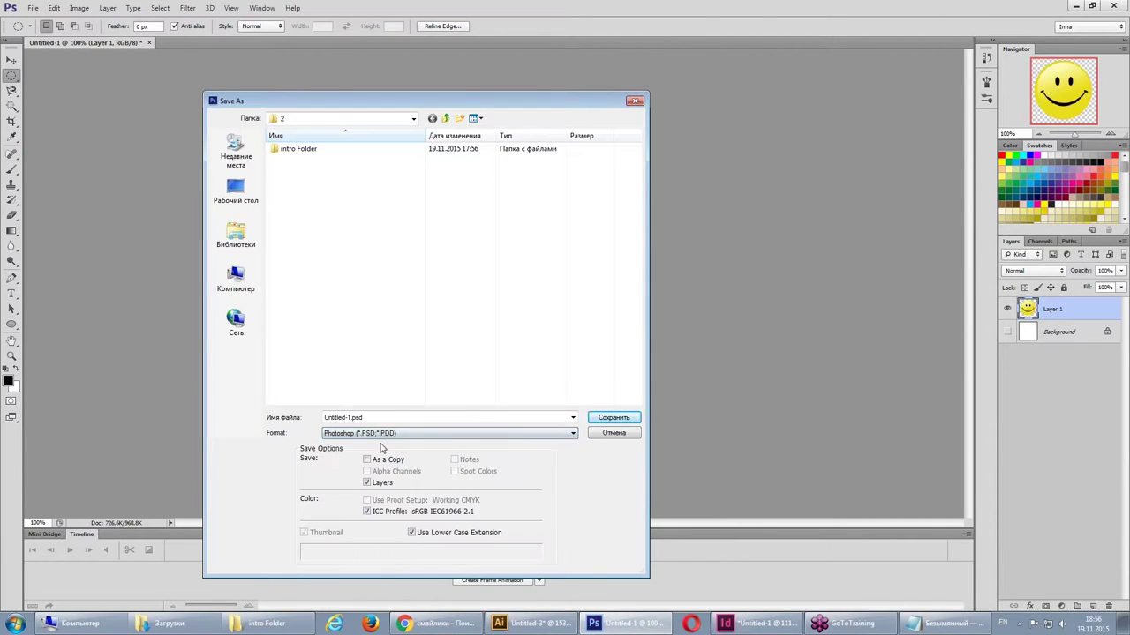
key("shift+Tab")
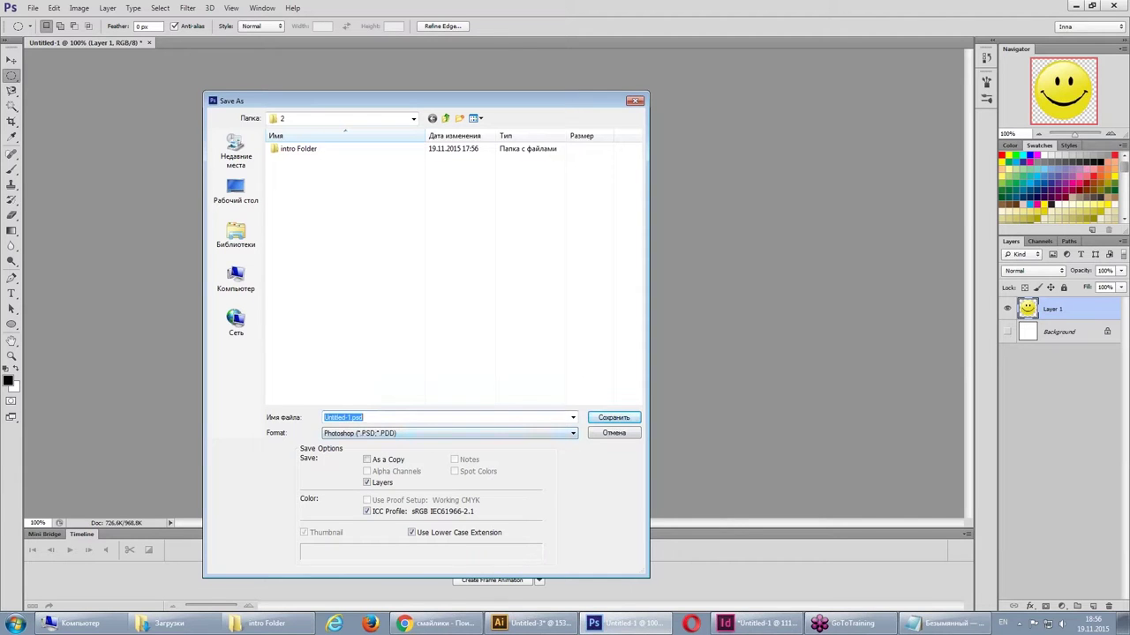
type("1")
left_click(623, 422)
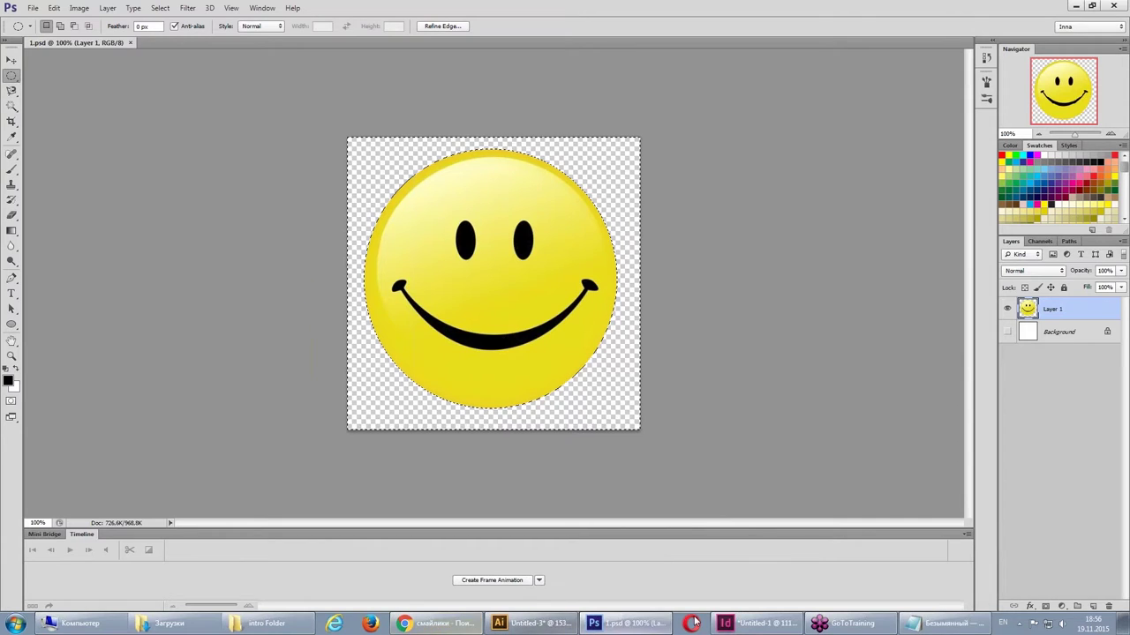
- In InDesign, choose 1.psd from folder 2 to place on the page
left_click(771, 626)
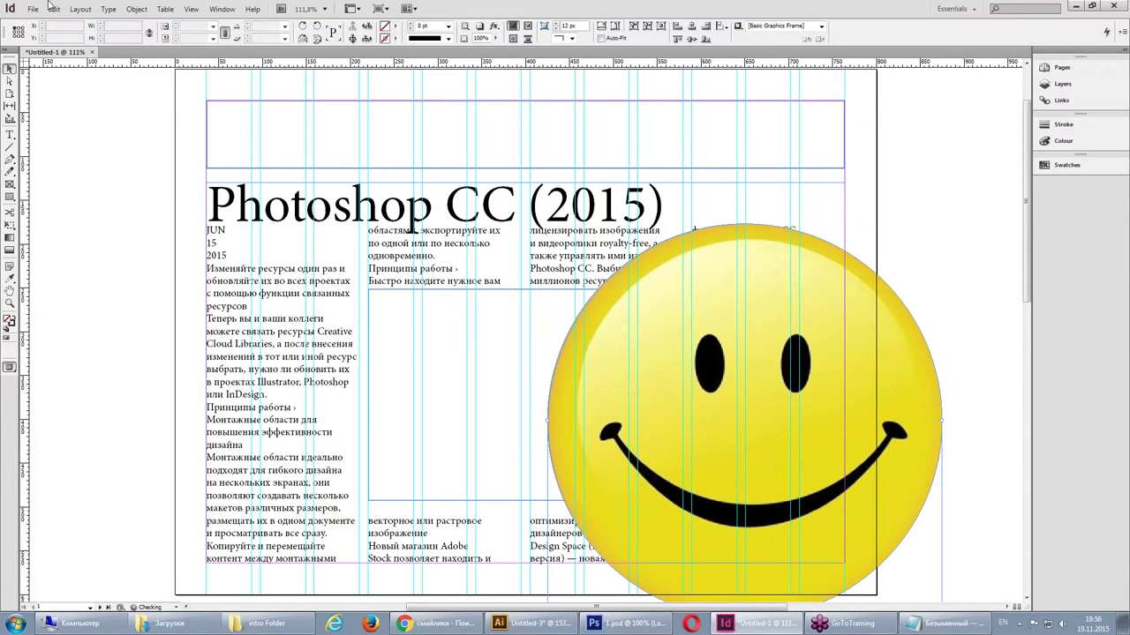
left_click(32, 8)
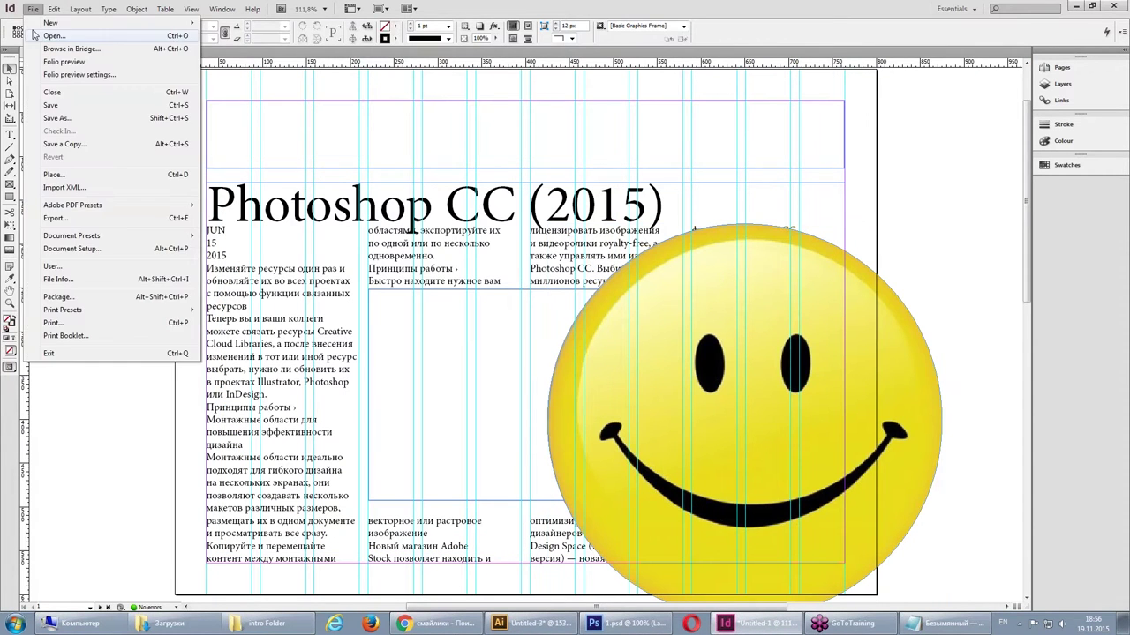
left_click(63, 176)
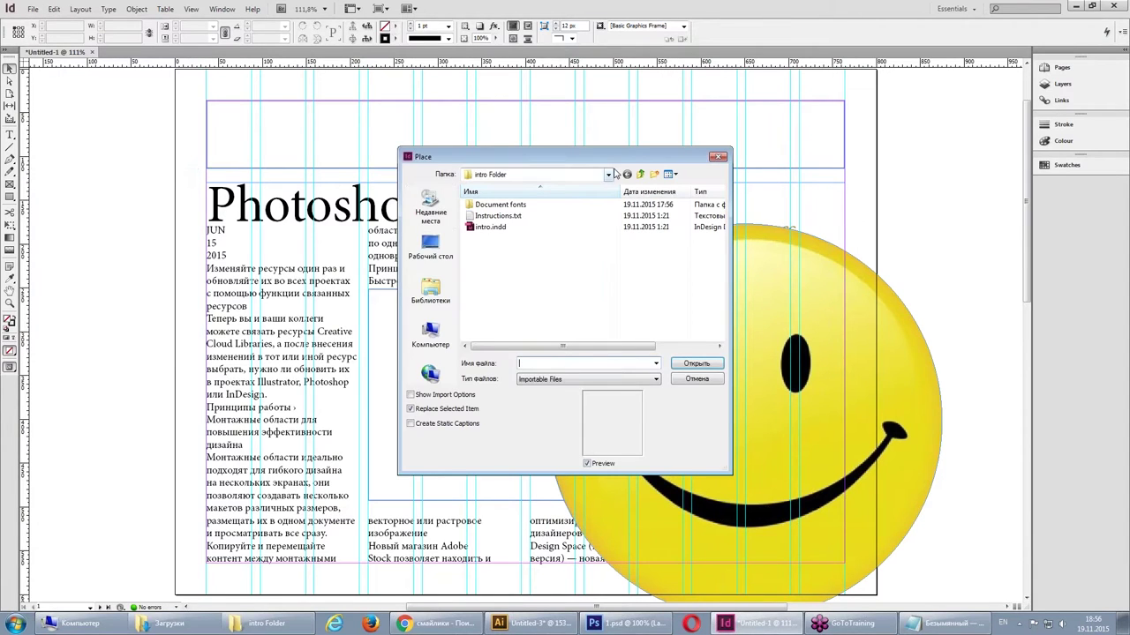
left_click(641, 174)
left_click(552, 246)
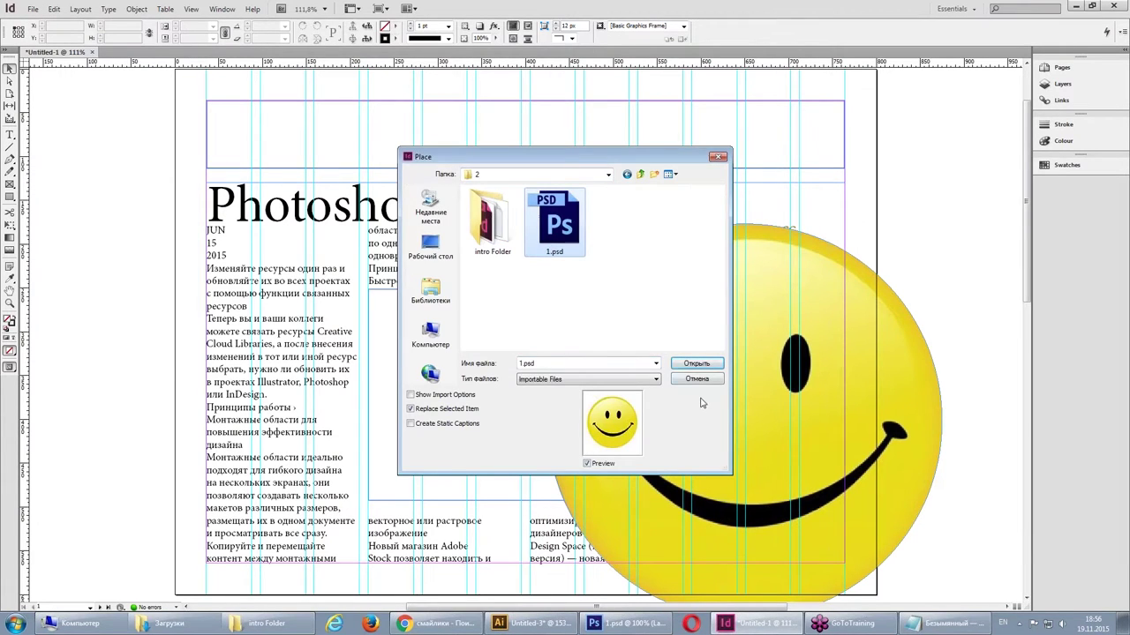
left_click(696, 364)
- Drop the 1.psd smiley at the page's upper left, shift it, then delete it
left_click(125, 211)
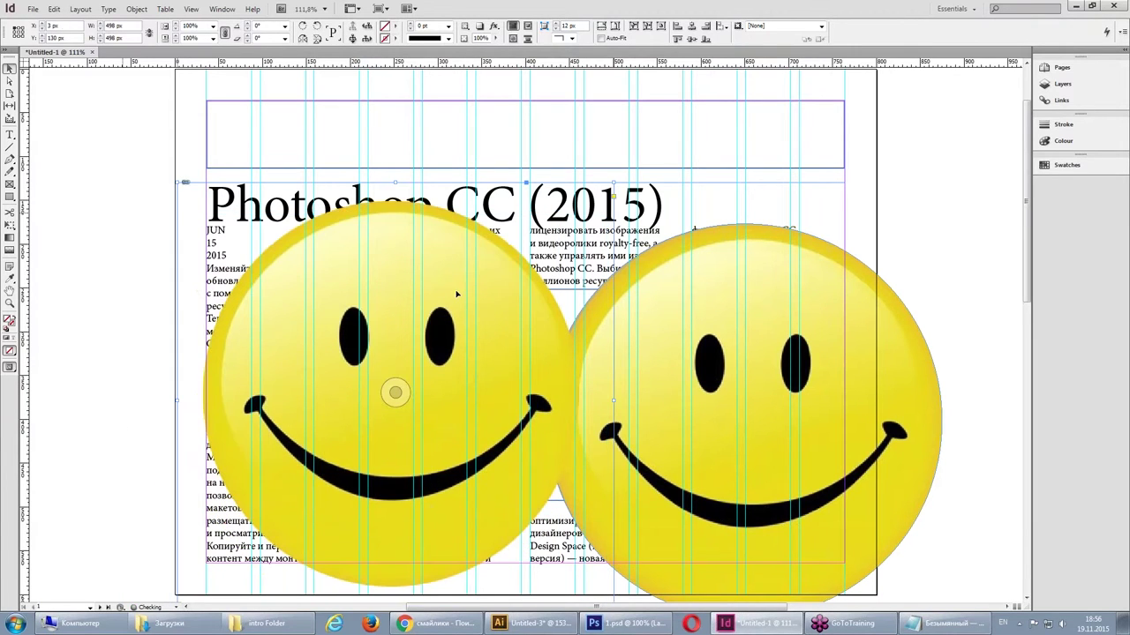
left_click_drag(289, 303, 272, 277)
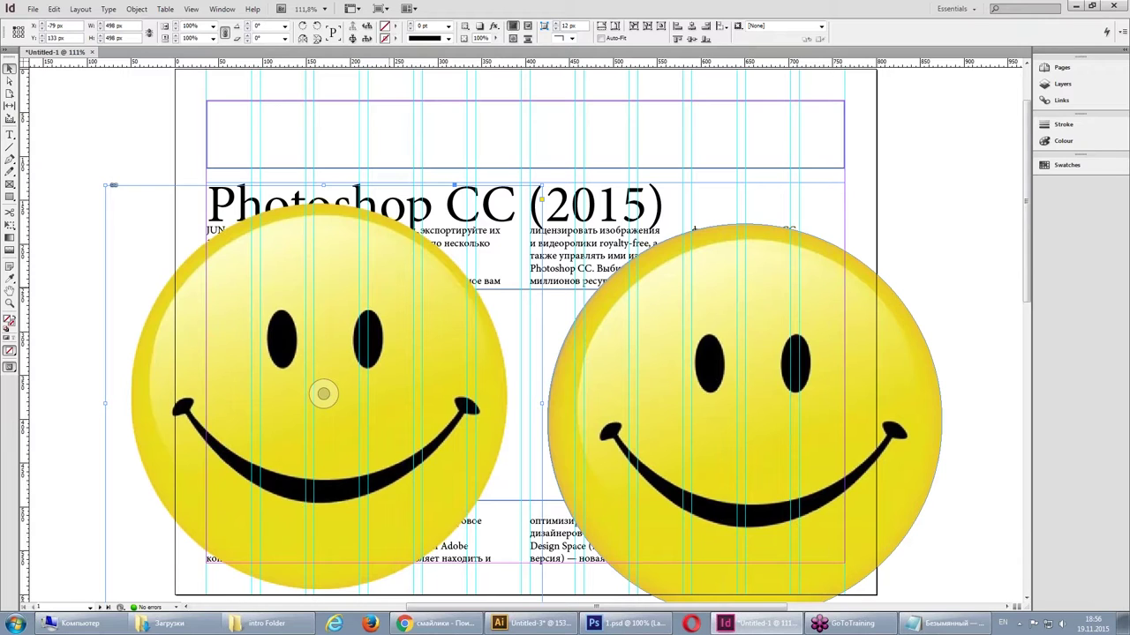
key("Delete")
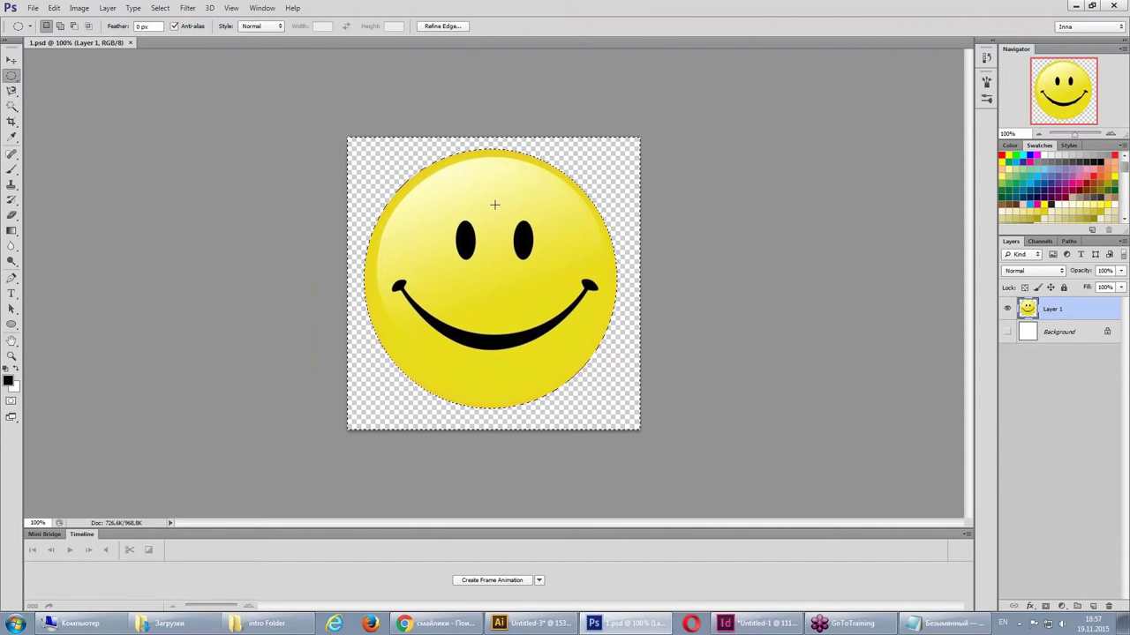
- Switch to Chrome's Google Images results for 'смайлики'
left_click(448, 629)
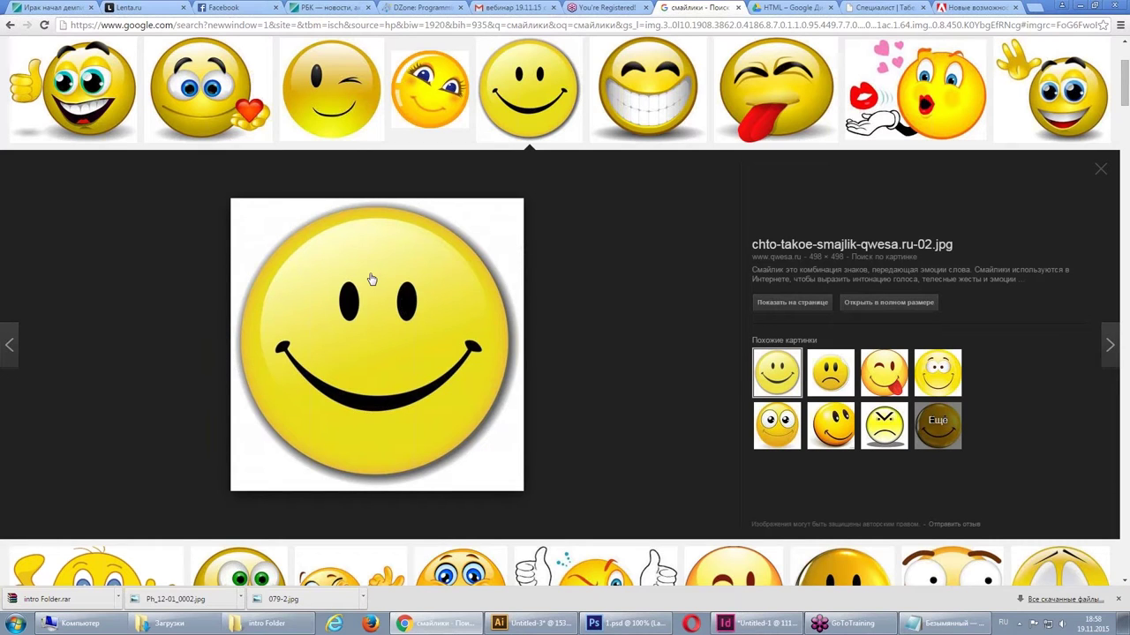
- Copy the enlarged smiley picture and return to the InDesign layout
right_click(372, 279)
left_click(397, 389)
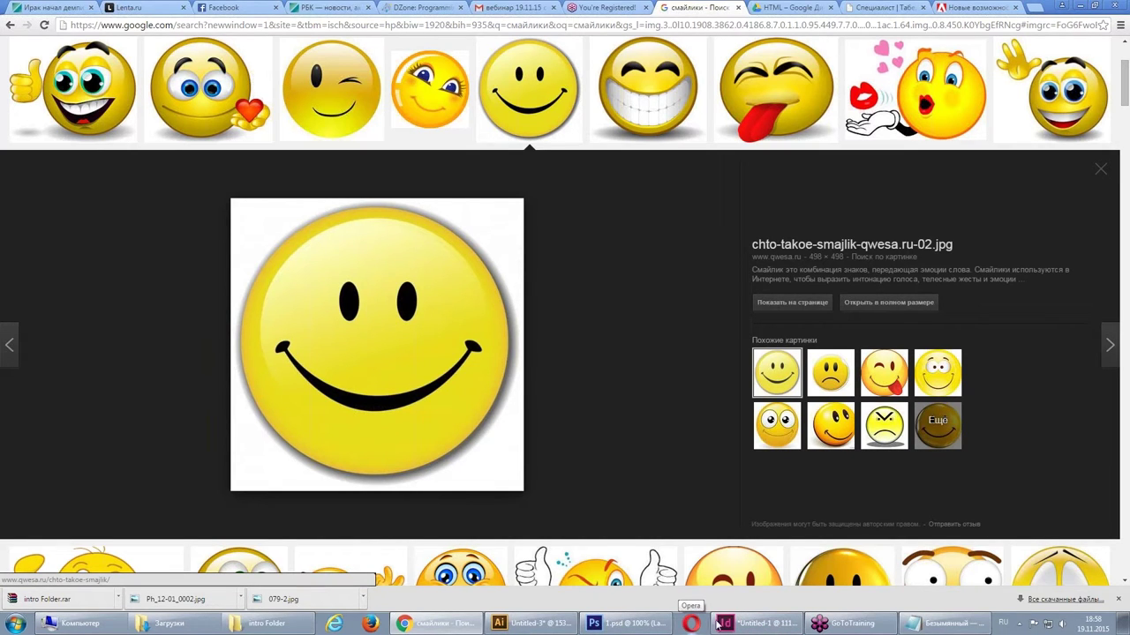
left_click(725, 623)
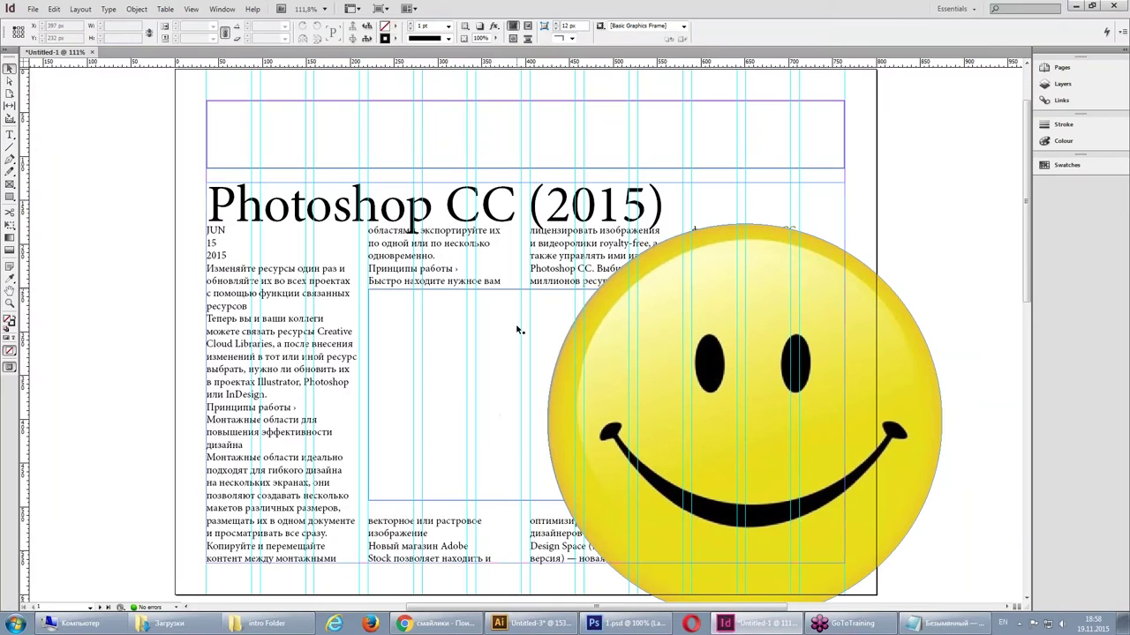
- Paste the copied smiley and drag it to the page's upper left over the heading, undoing a trial resize
left_click(53, 8)
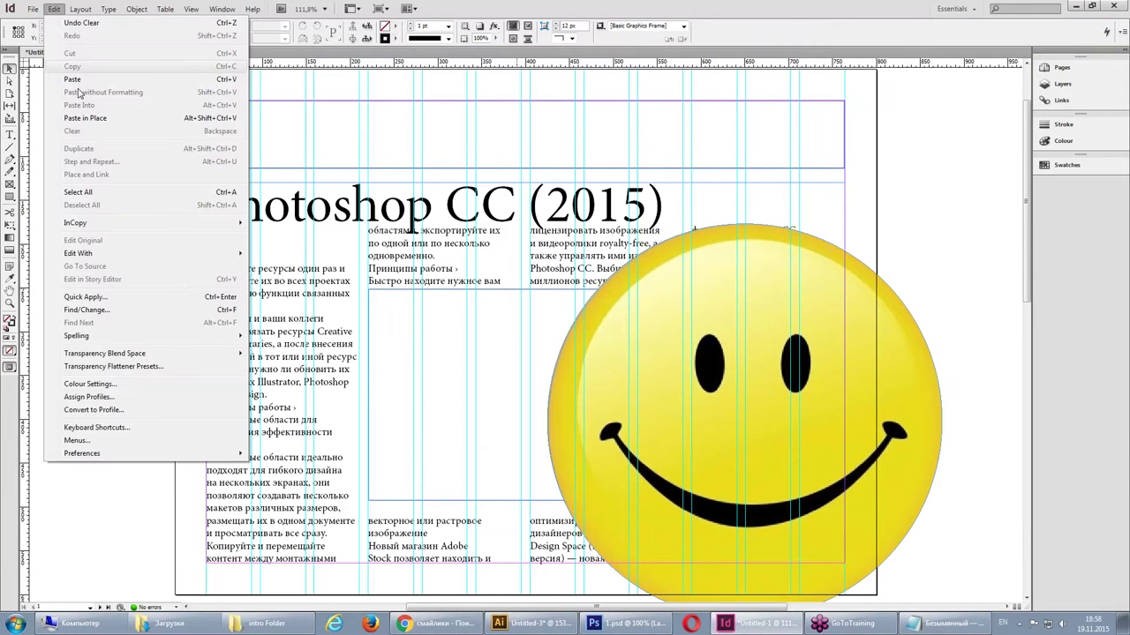
left_click(79, 73)
left_click_drag(492, 197, 337, 210)
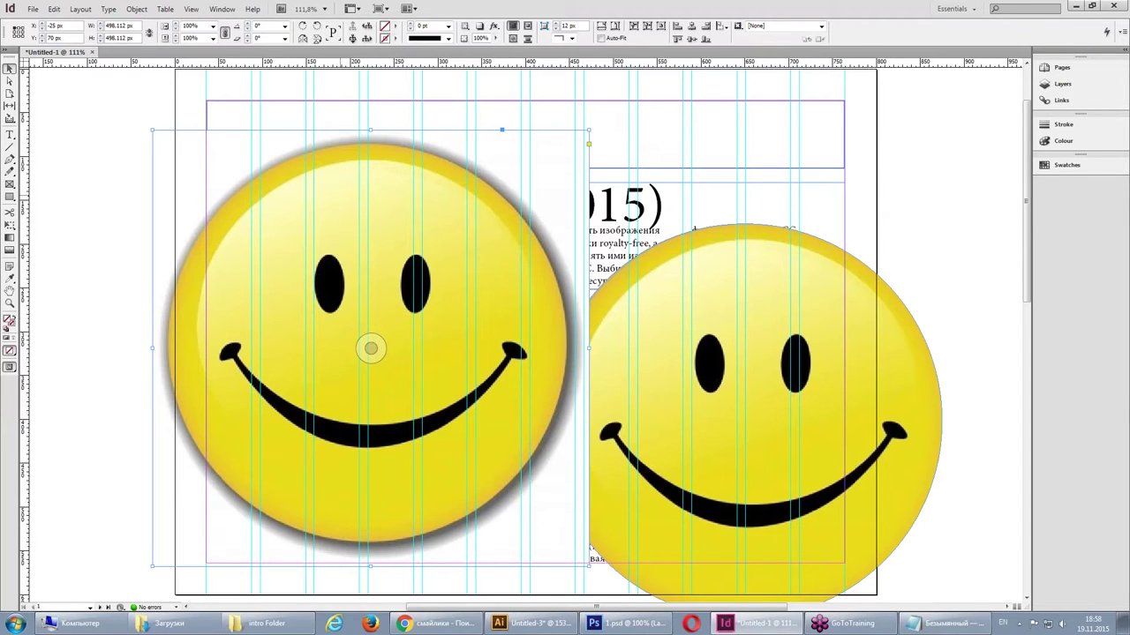
left_click_drag(582, 132, 491, 228)
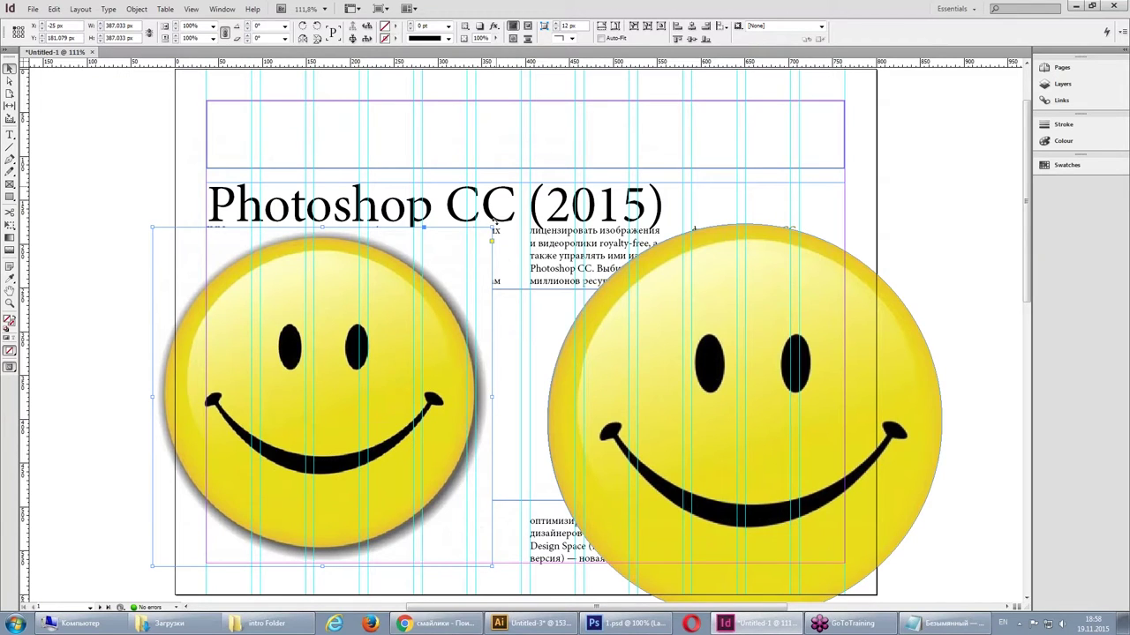
key("ctrl+z")
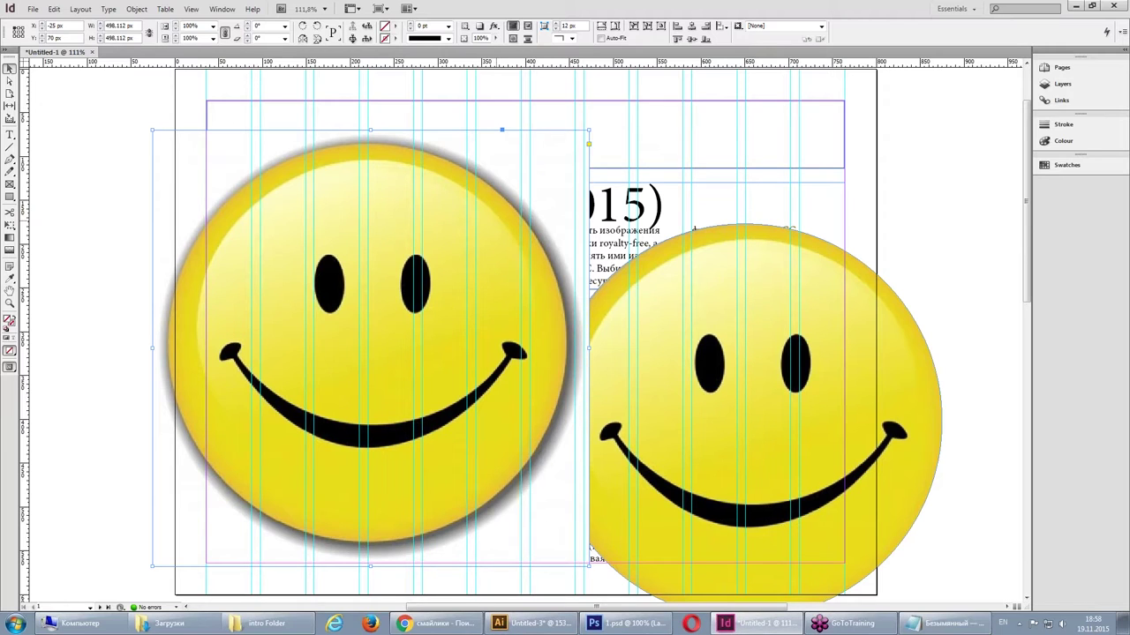
left_click(139, 9)
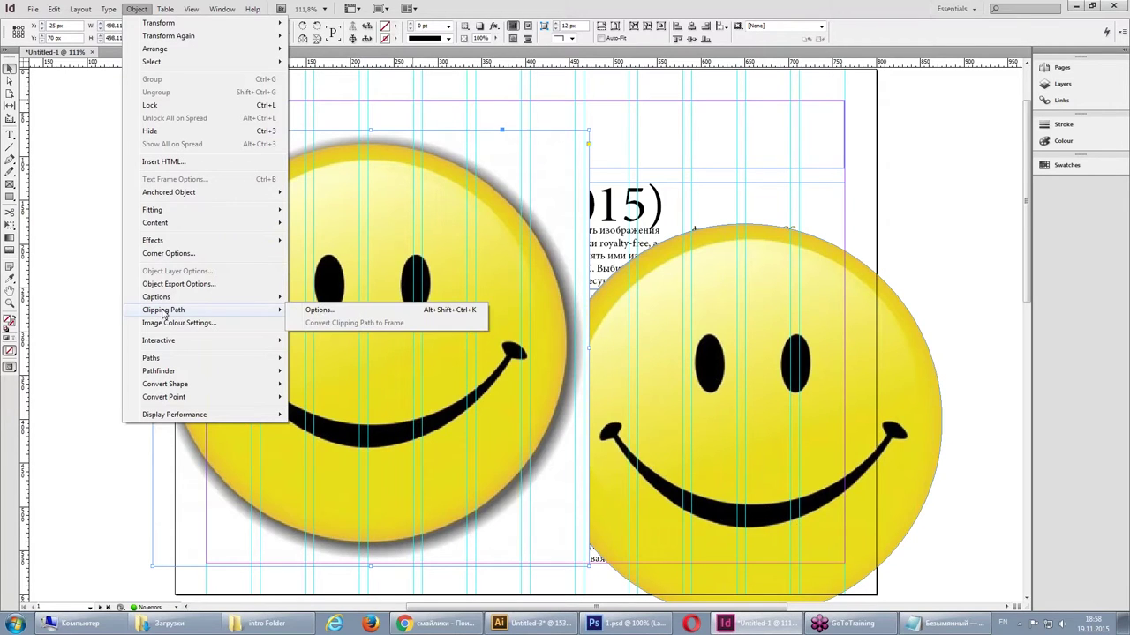
- Give the pasted smiley a Detect Edges clipping path with preview turned on
mouse_move(165, 309)
left_click(318, 310)
left_click(548, 244)
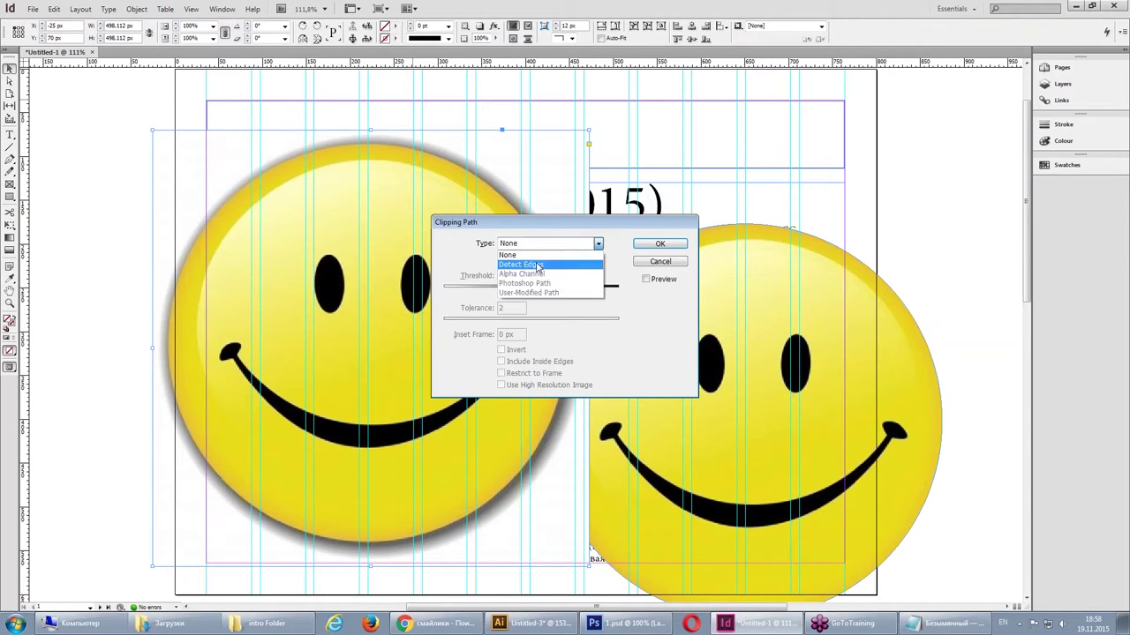
left_click(538, 265)
left_click(646, 279)
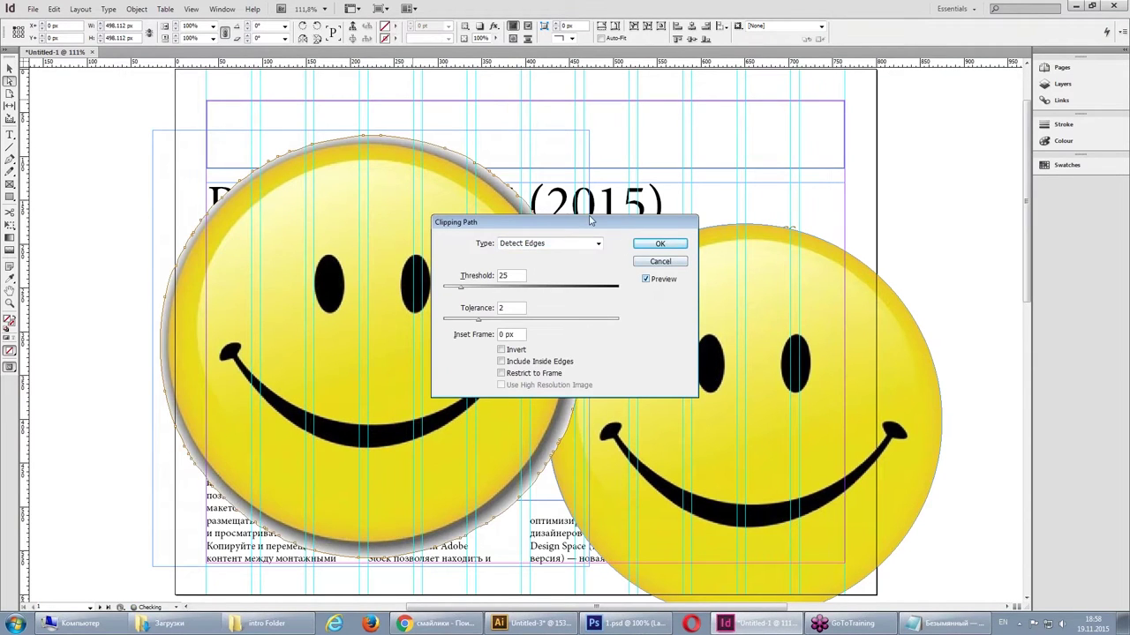
left_click_drag(590, 218, 748, 104)
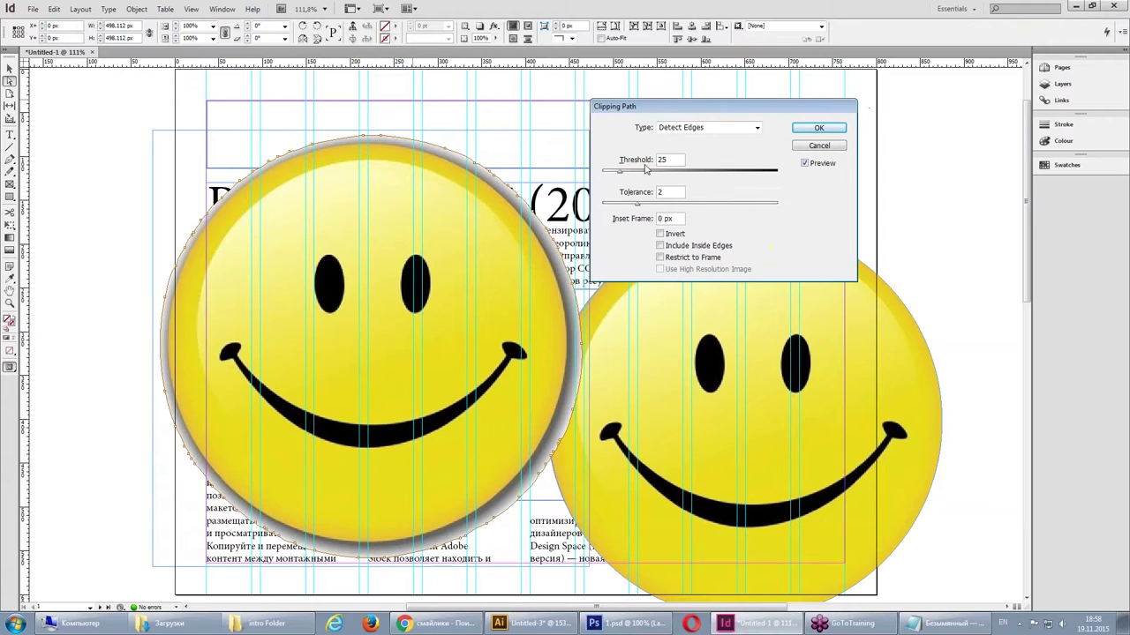
- Tune the clipping path to tolerance 10 and a threshold below 96 so the whole face shows, then apply it
mouse_move(620, 171)
left_mouse_down()
mouse_move(657, 171)
mouse_move(705, 210)
left_mouse_up()
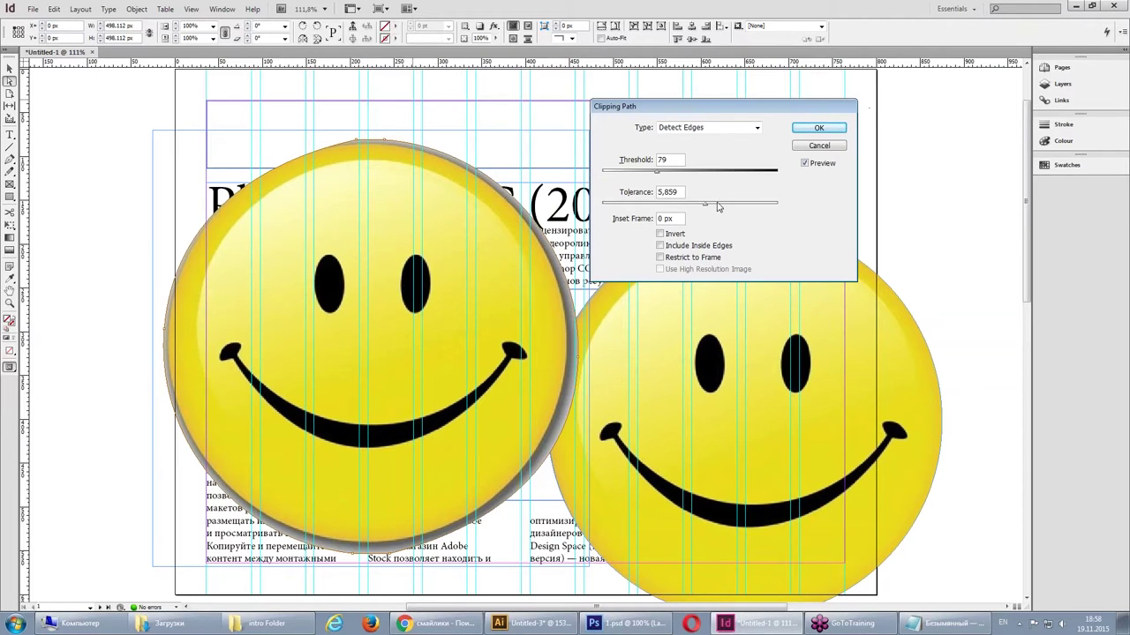
left_click(717, 204)
left_click_drag(751, 208, 788, 210)
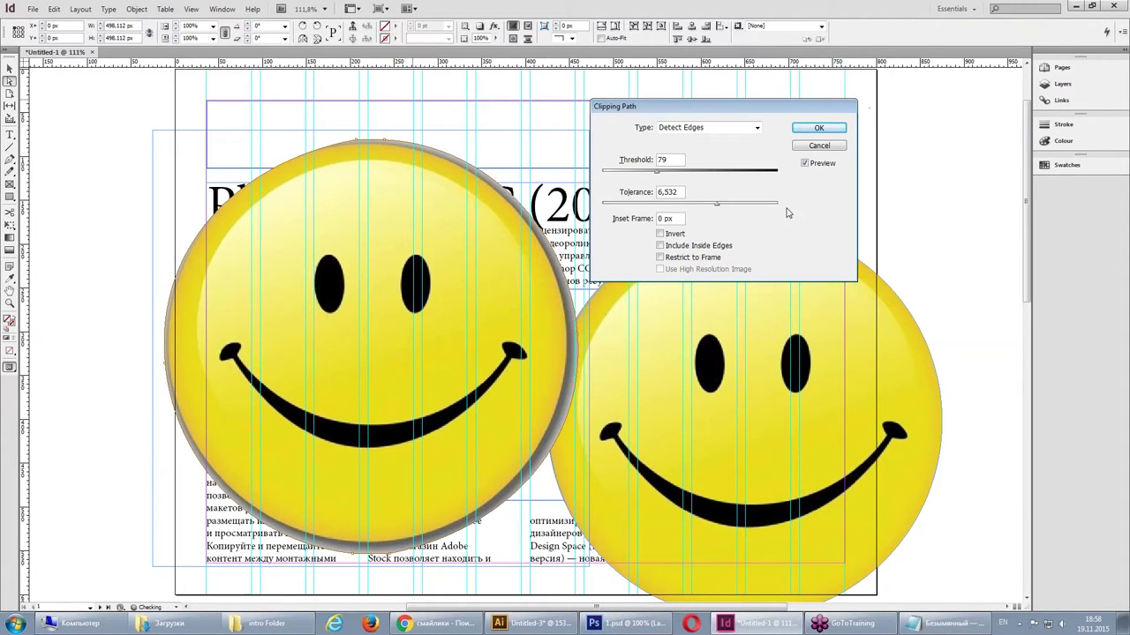
left_click(686, 172)
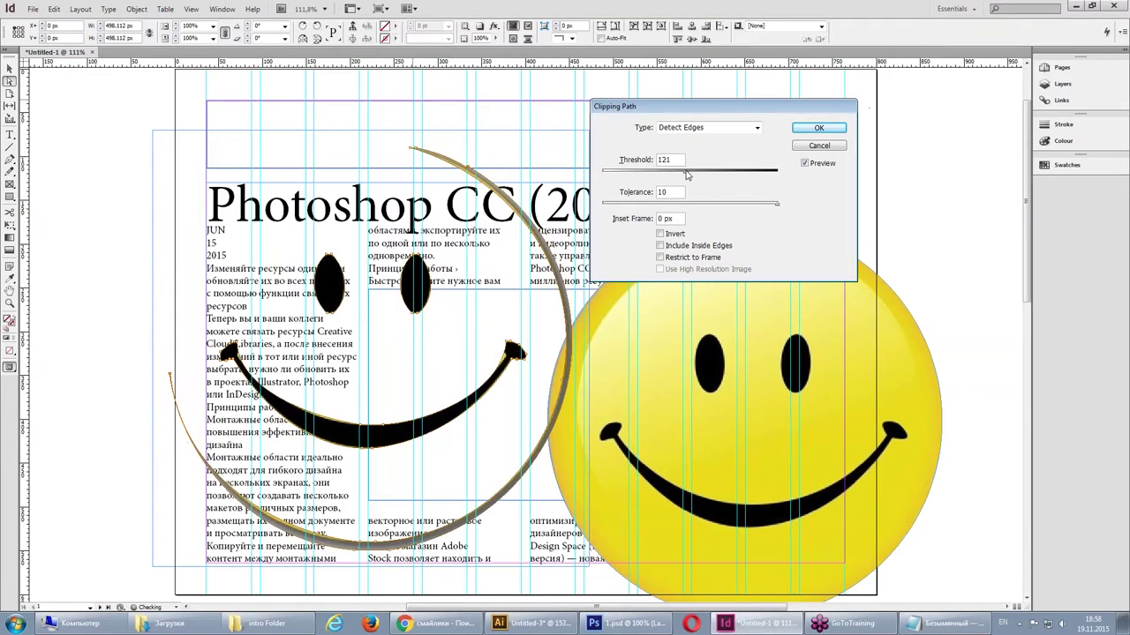
left_click_drag(687, 174, 670, 175)
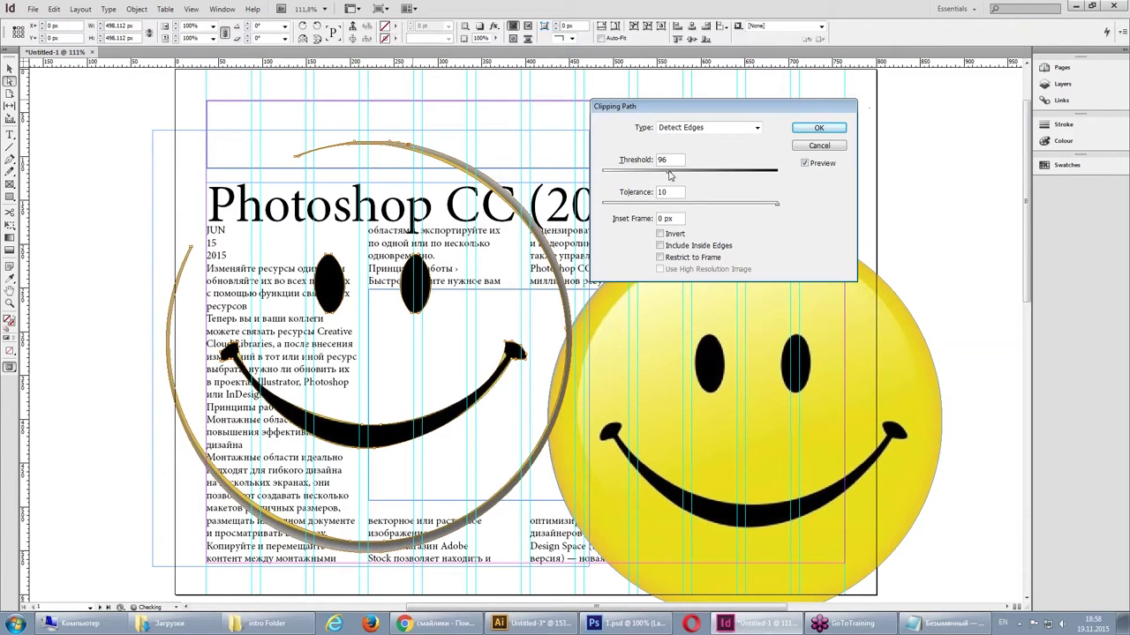
left_click_drag(669, 175, 649, 176)
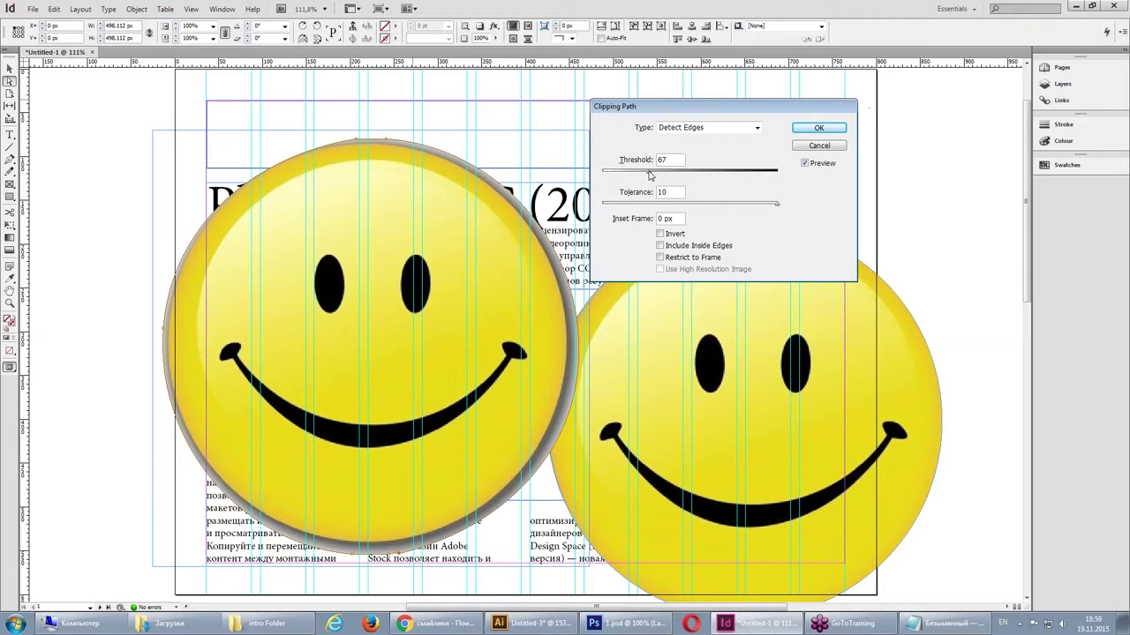
left_click(818, 128)
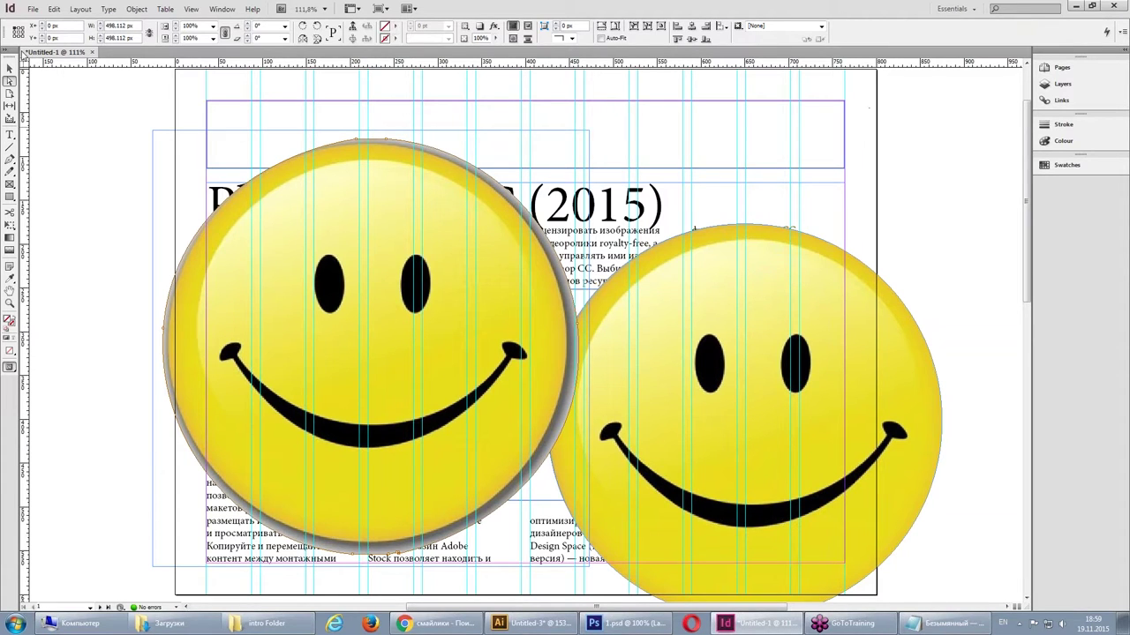
- Move the clipped smiley up and left, then delete it from the page
left_click(10, 68)
left_click_drag(395, 226, 338, 203)
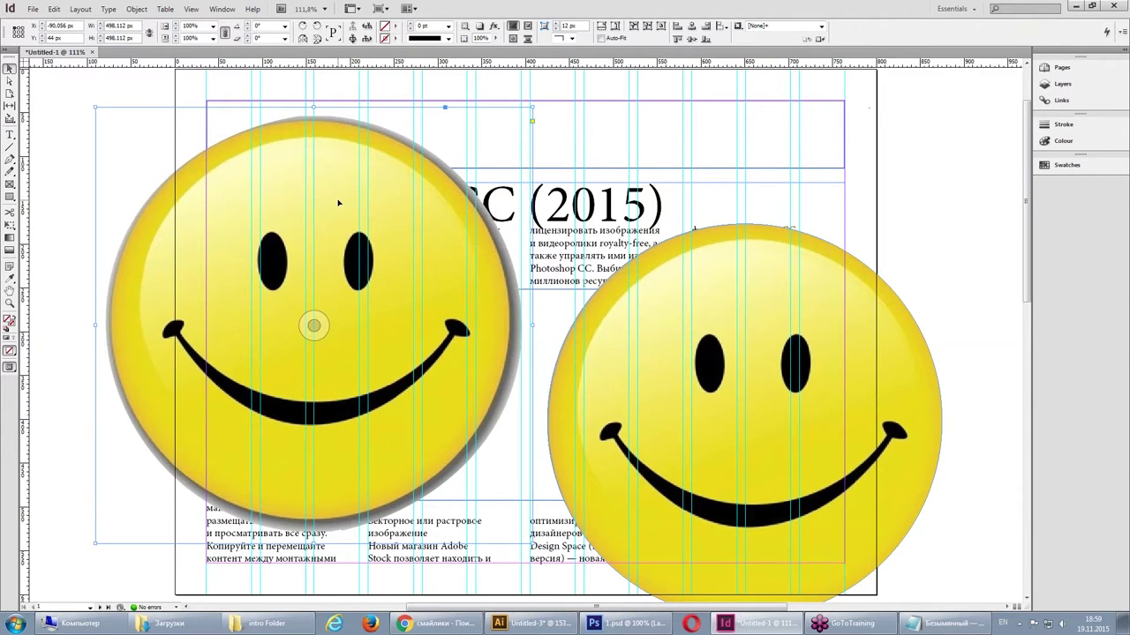
key("Delete")
- Copy the winking smiley image from the Google Images 'смайлики' results and return to InDesign
left_click(432, 623)
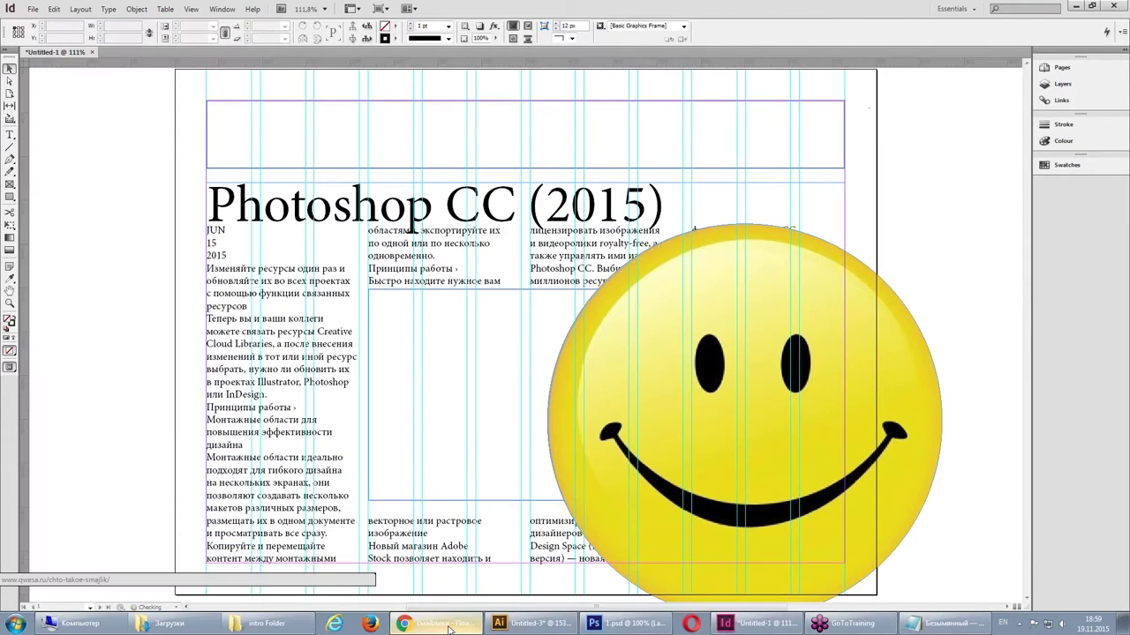
scroll(499, 254, "up", 1)
left_click(344, 181)
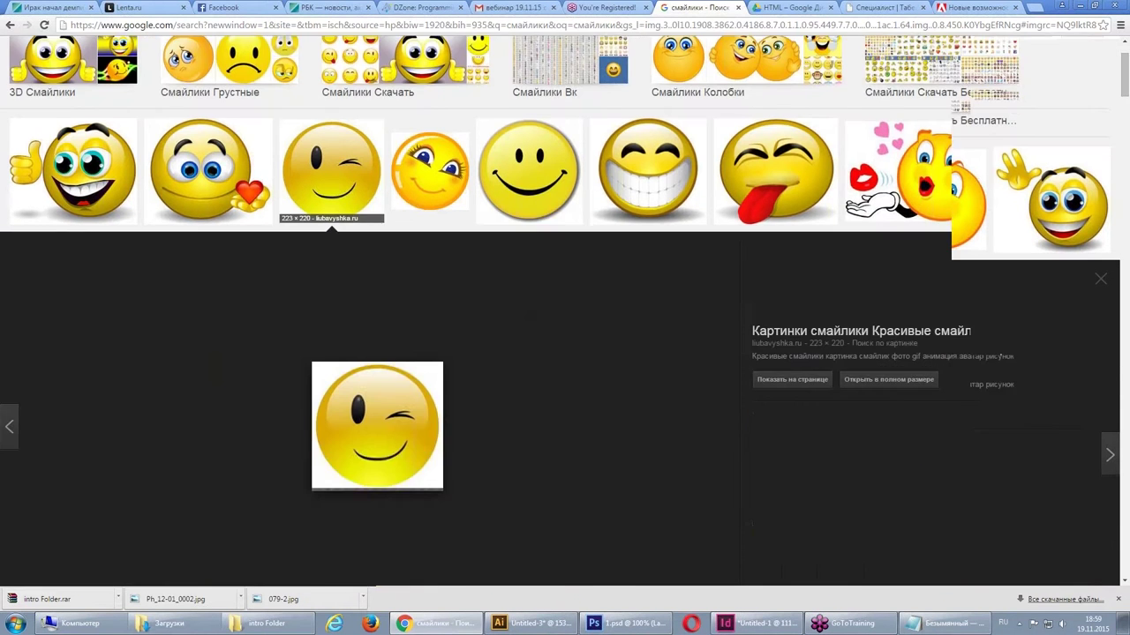
scroll(495, 371, "down", 1)
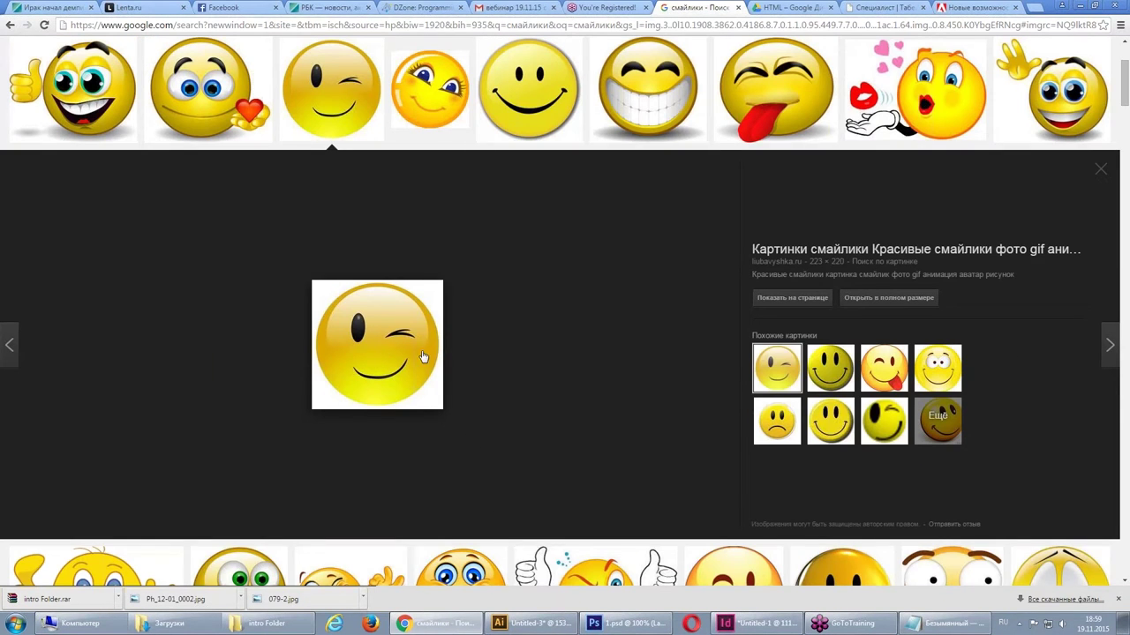
right_click(405, 324)
left_click(456, 434)
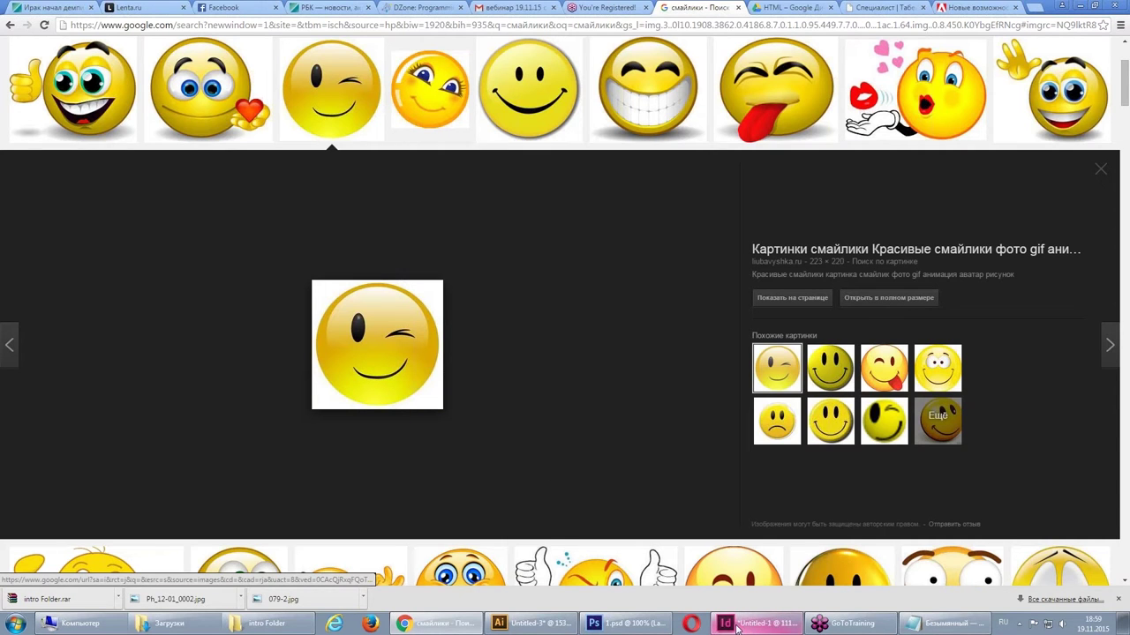
left_click(742, 623)
- Paste the winking smiley over the left text column and clip its white background with a tuned Detect Edges path
key("ctrl+v")
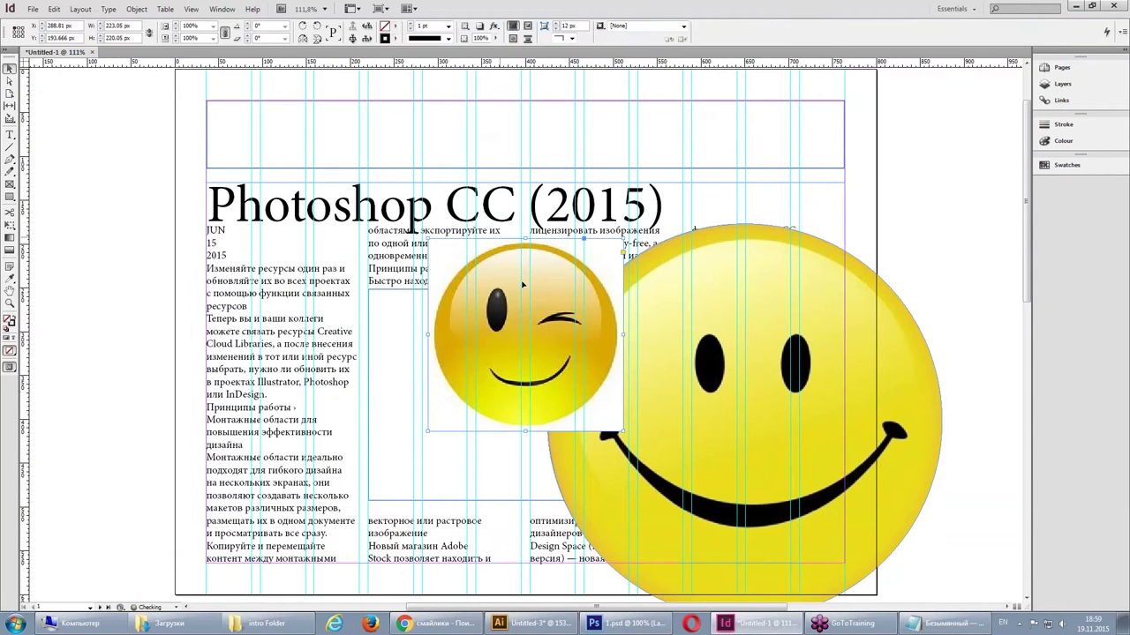
left_click_drag(525, 335, 261, 316)
left_click(137, 9)
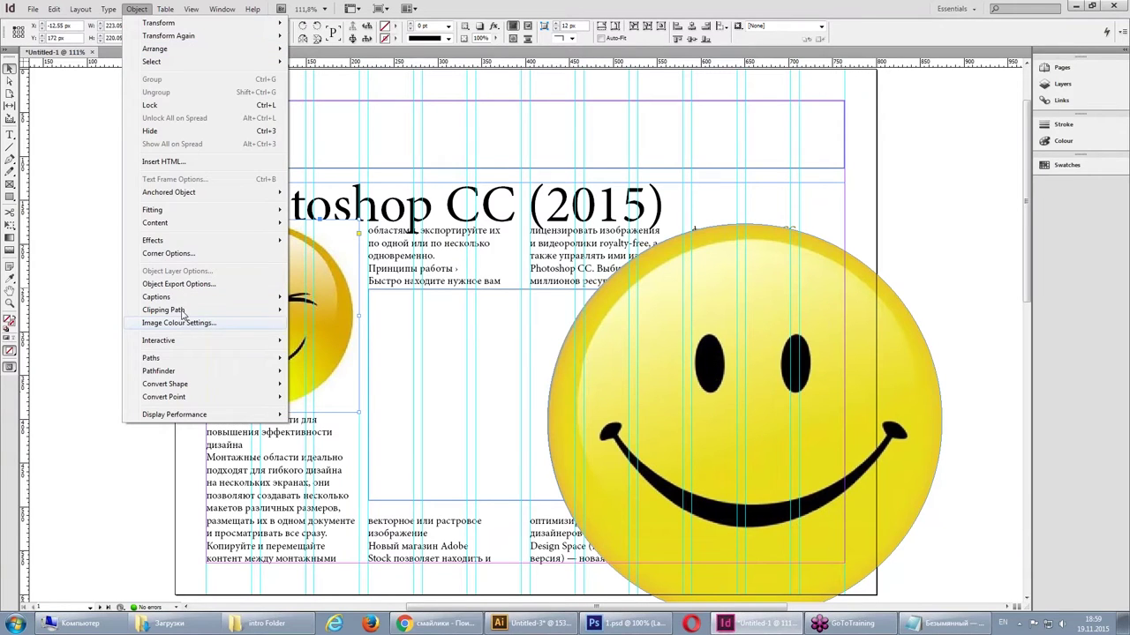
mouse_move(164, 310)
left_click(333, 310)
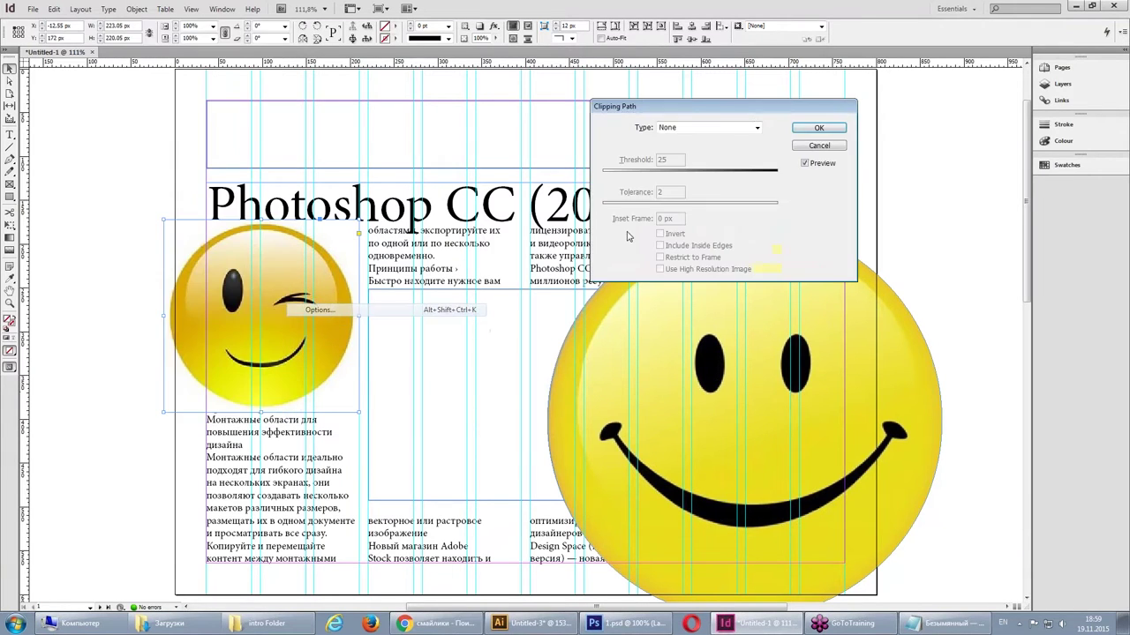
left_click(737, 129)
left_click(728, 151)
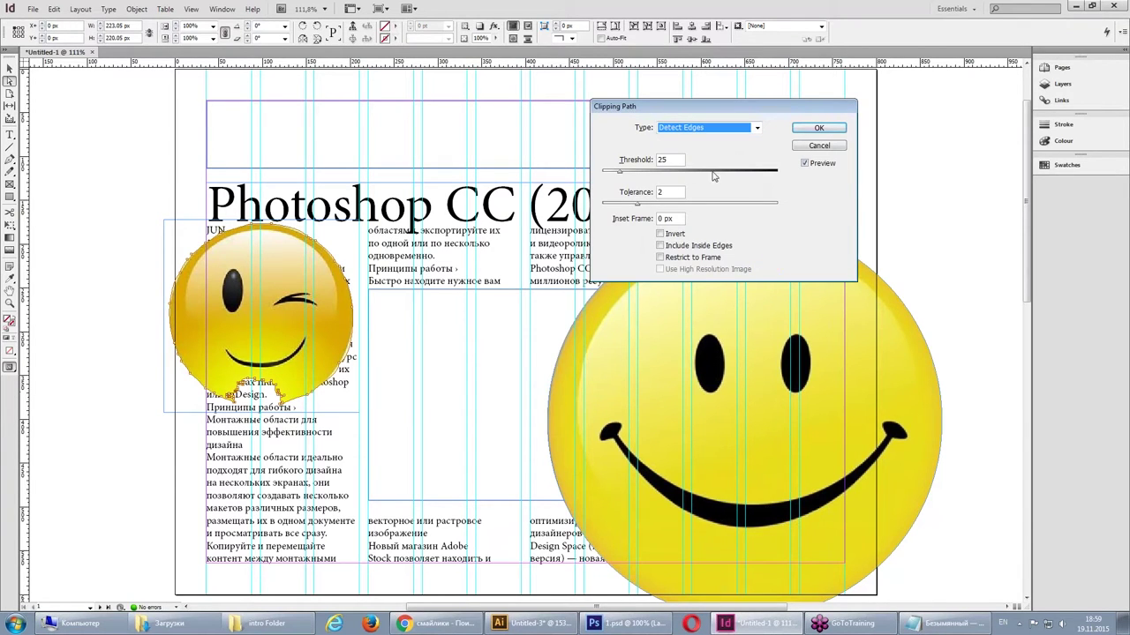
left_click_drag(628, 208, 616, 176)
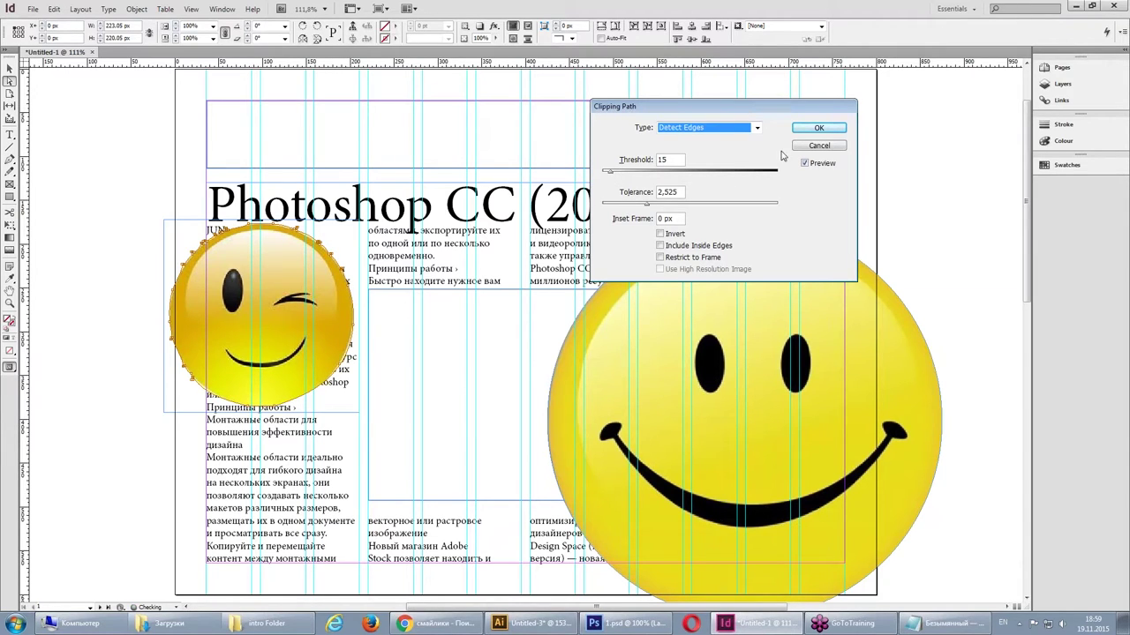
left_click_drag(743, 107, 731, 113)
key("Return")
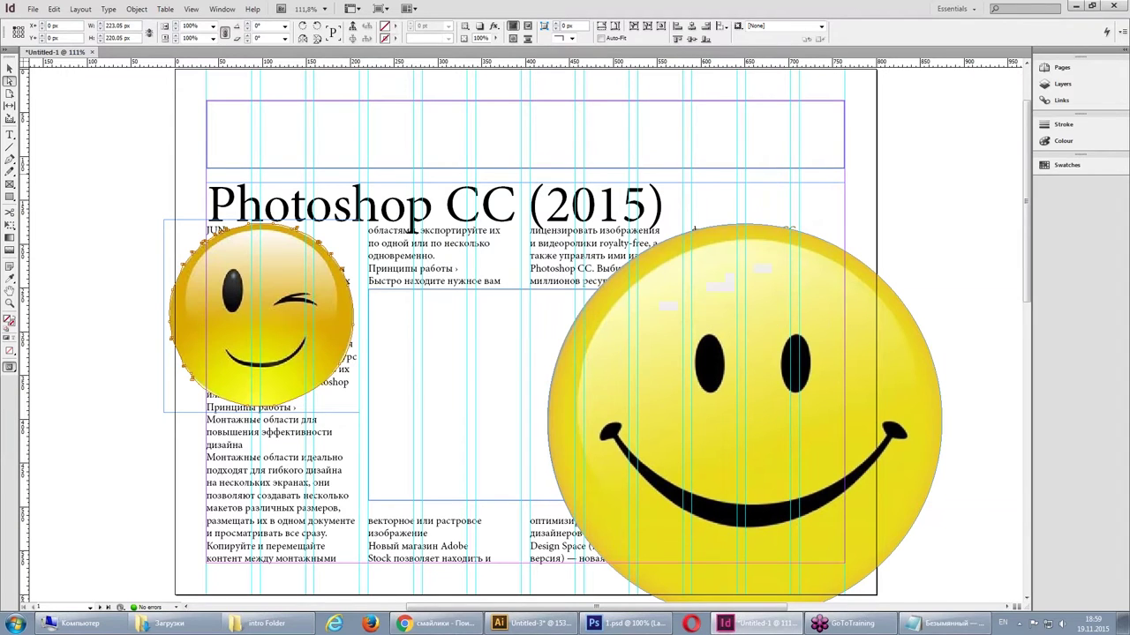
left_click(100, 215)
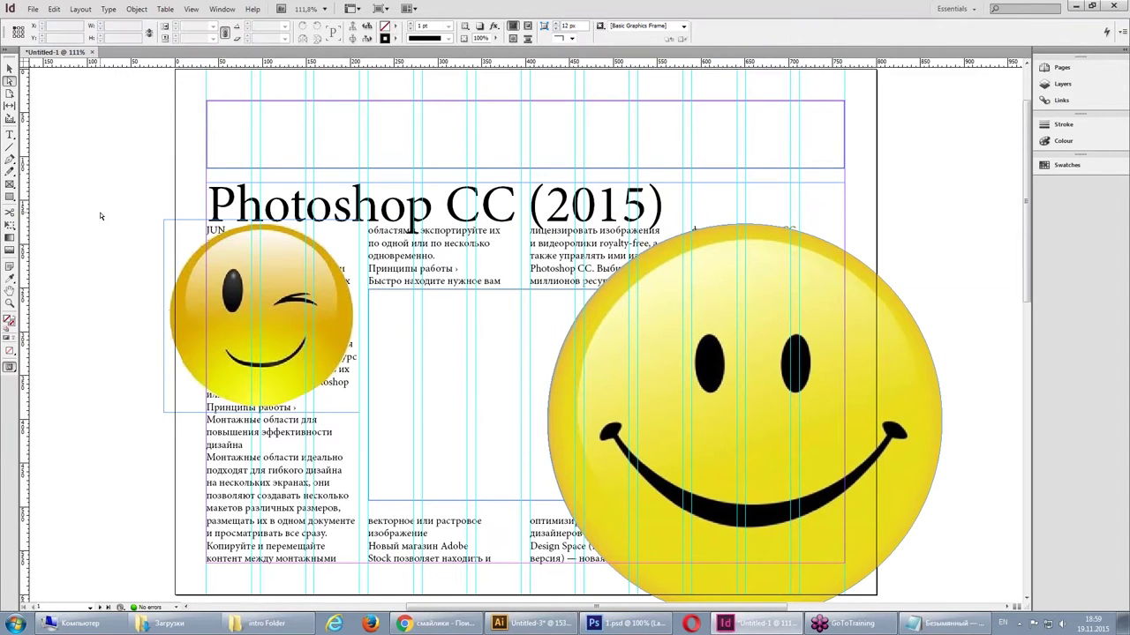
- Reposition the winking smiley, centring the image within its frame
left_click(10, 69)
left_click_drag(313, 265, 411, 265)
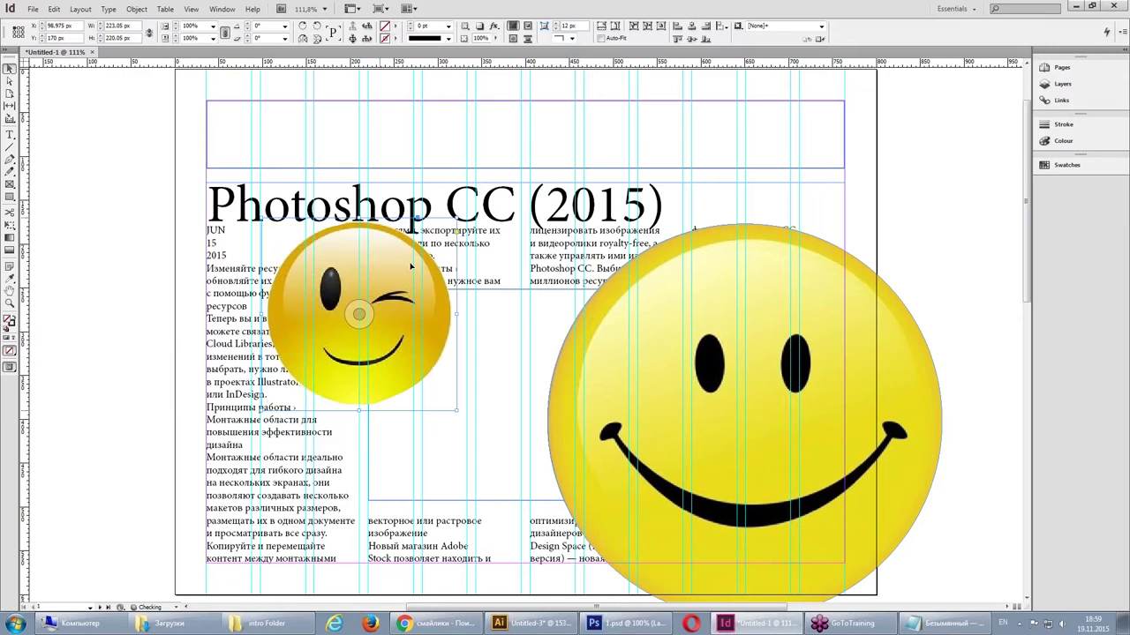
left_click_drag(330, 311, 323, 340)
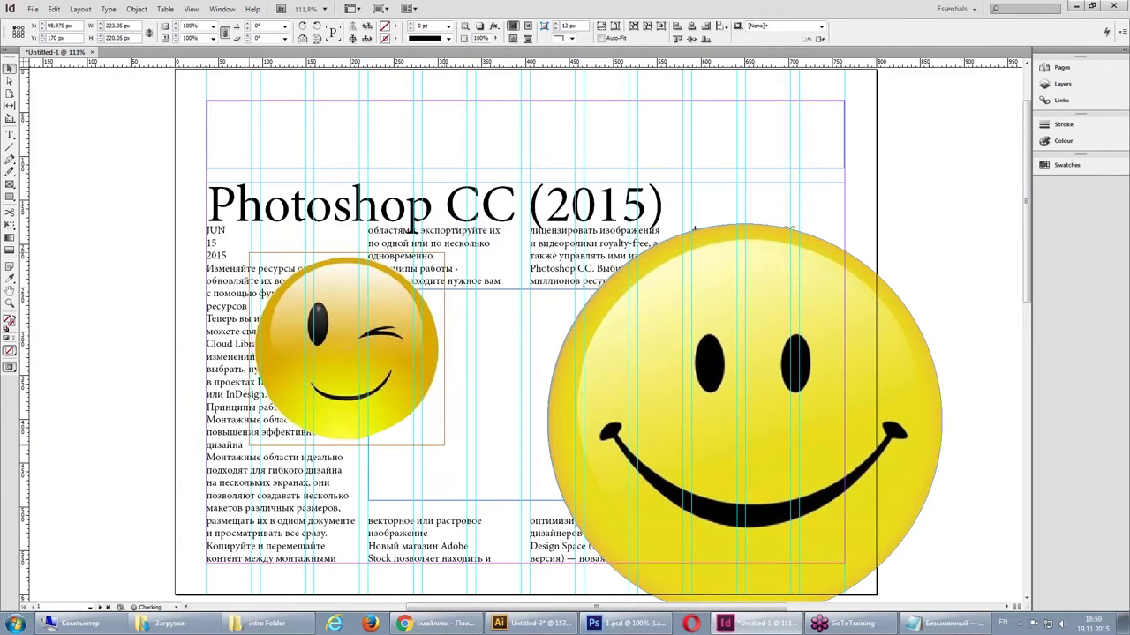
key("ctrl+shift+e")
left_click(151, 237)
mouse_move(349, 349)
left_mouse_down()
mouse_move(300, 328)
mouse_move(526, 272)
mouse_move(284, 278)
left_mouse_up()
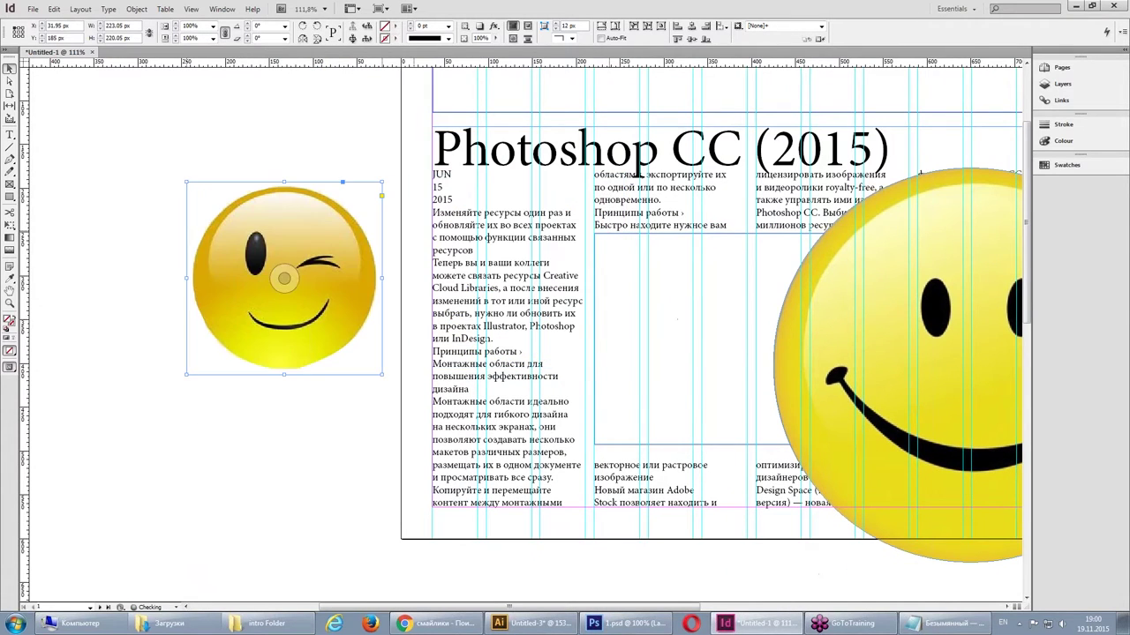
- Draw a rectangle frame around the winking smiley and give it a [Black] fill
left_click(10, 196)
left_click_drag(157, 157, 395, 424)
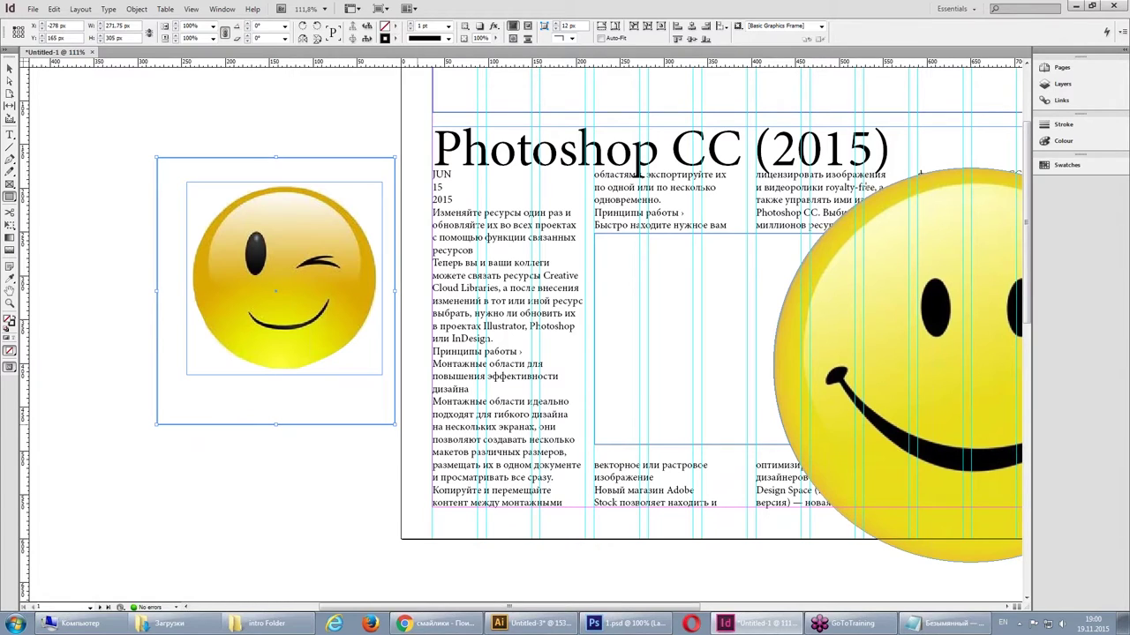
key("F5")
left_click(923, 221)
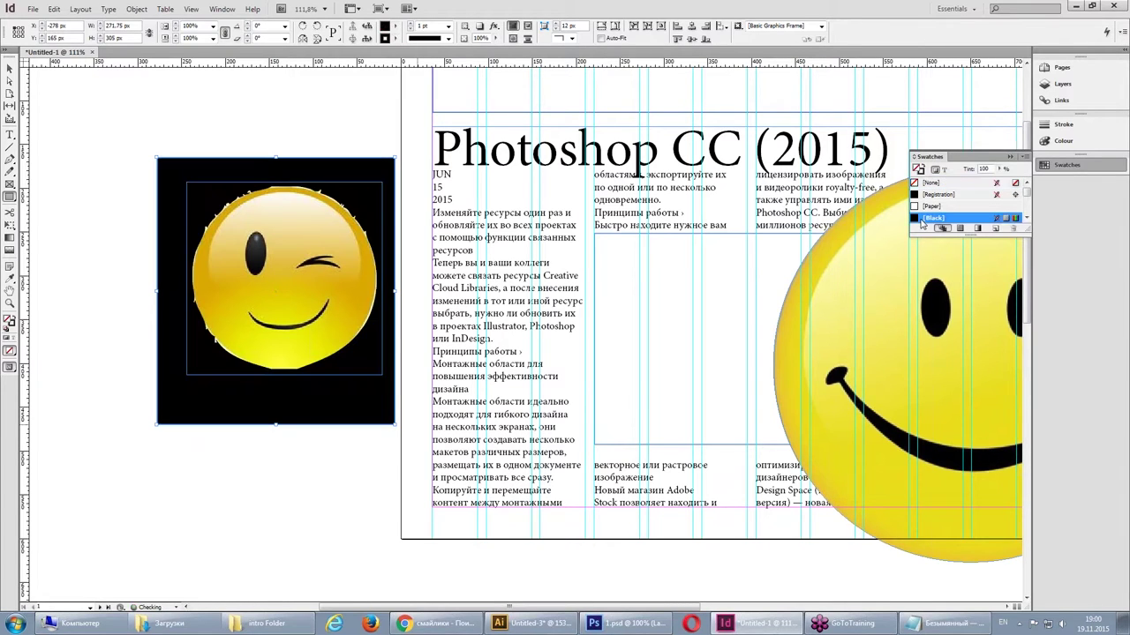
- Fill the new frame with black, then zoom in to inspect the clipped smiley's edge and back out
left_click(297, 500)
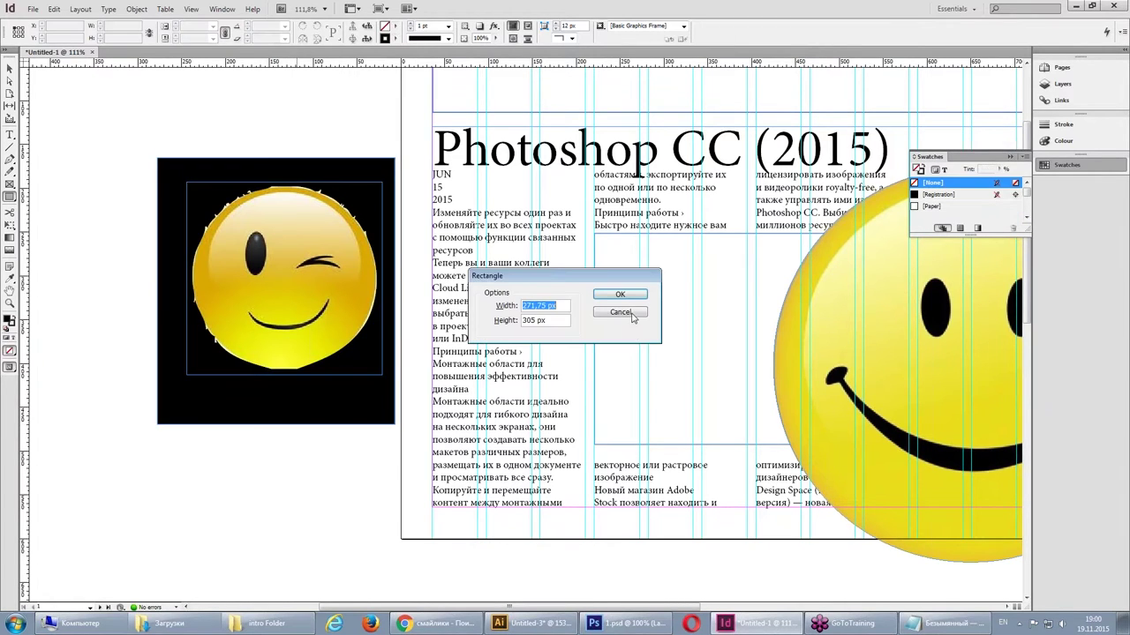
left_click(620, 312)
left_click(7, 68)
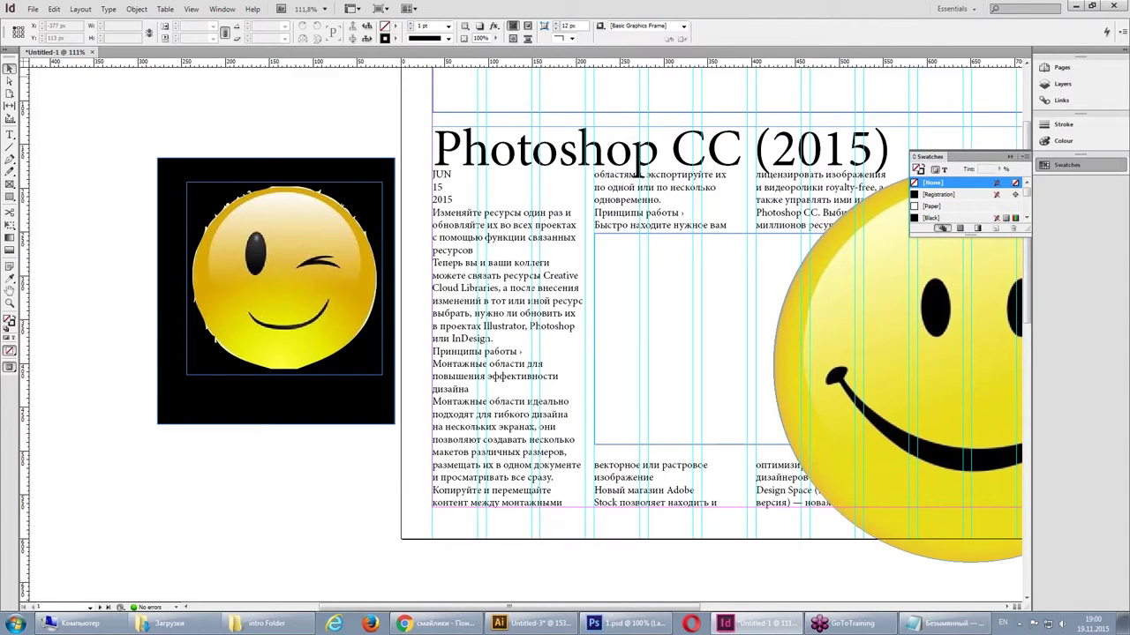
left_click_drag(306, 186, 403, 315)
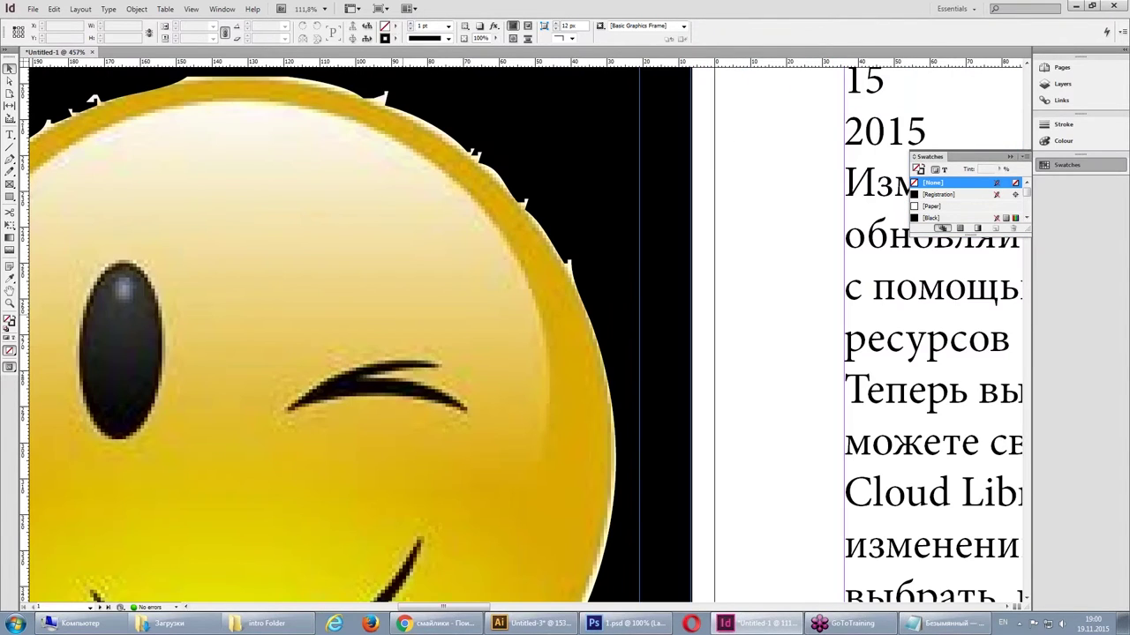
key("ctrl+0")
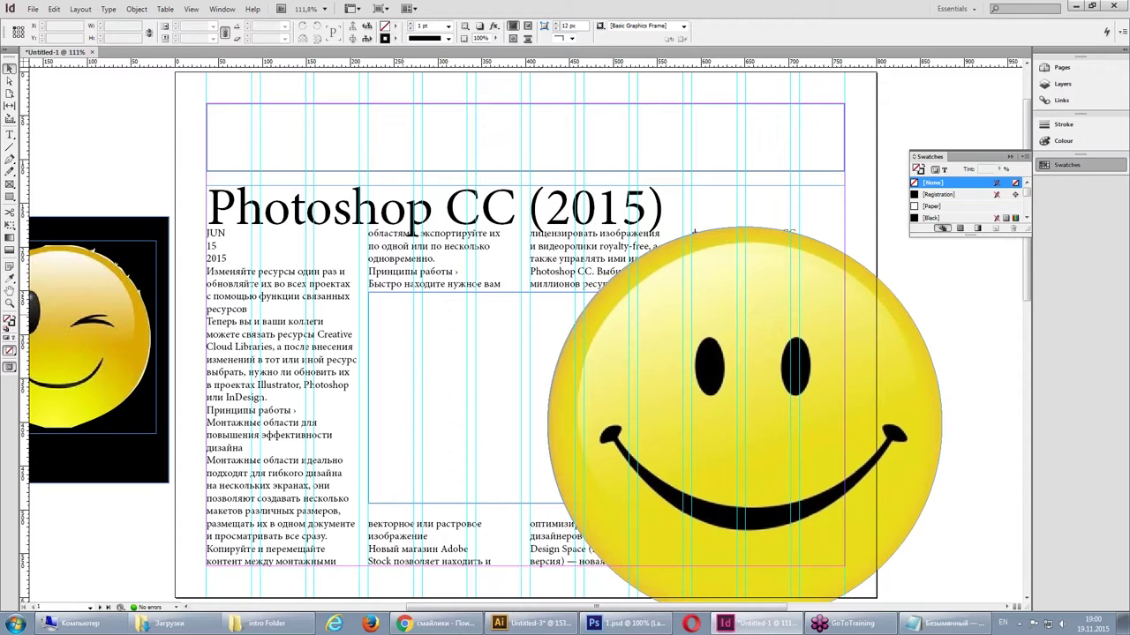
- Delete the winking smiley and its black frame, and reset the fill to [None]
left_click(88, 264)
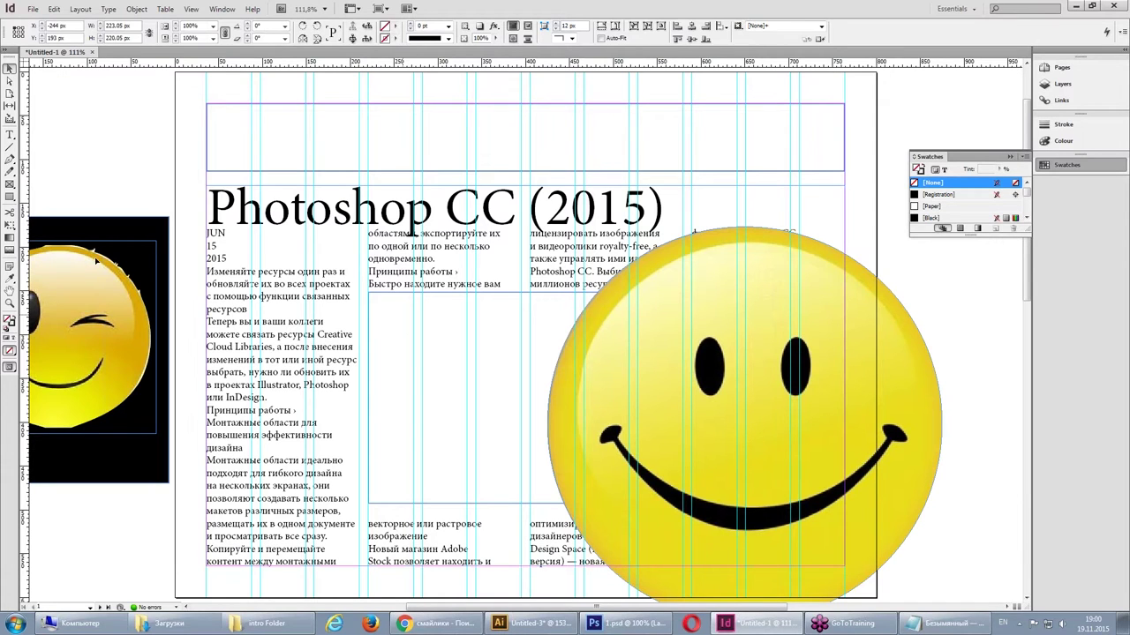
key("Delete")
key("Delete")
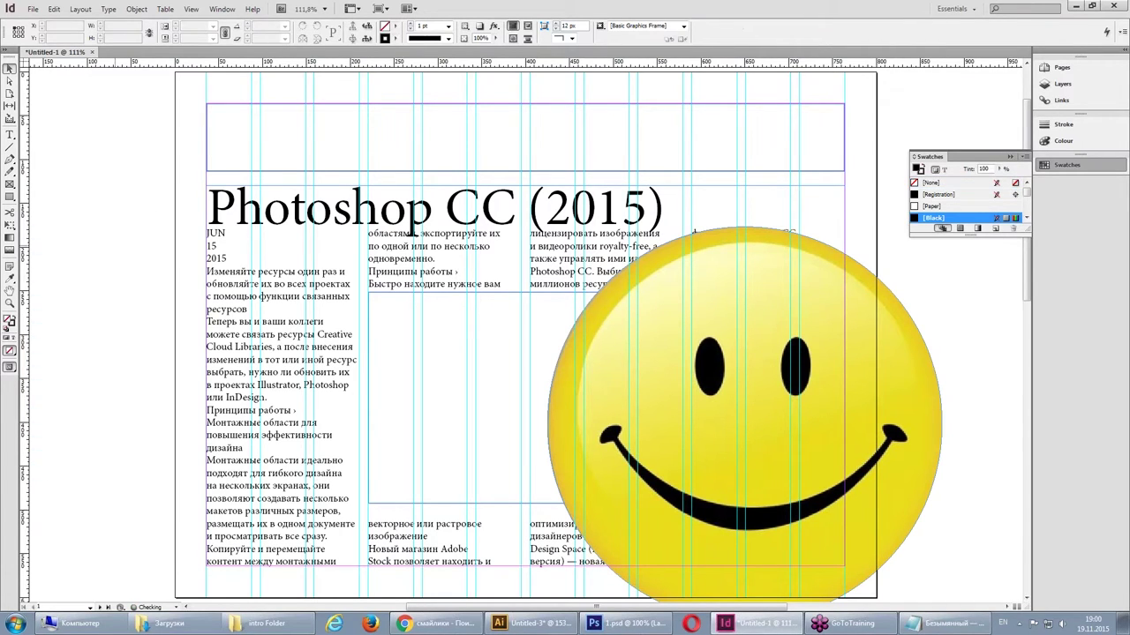
left_click(933, 182)
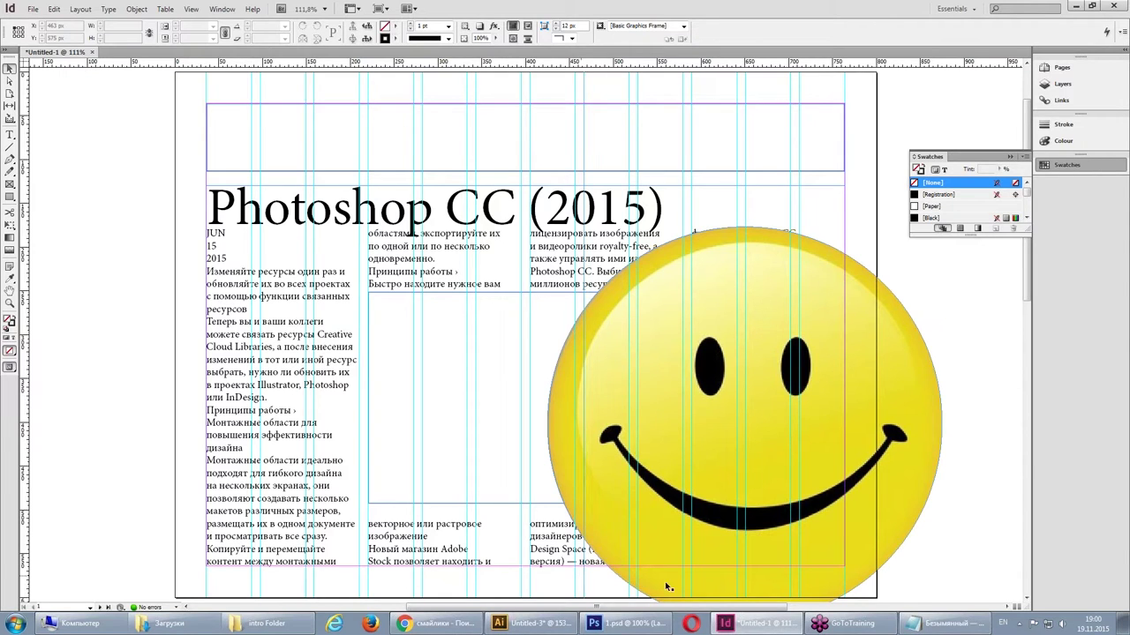
left_click(625, 623)
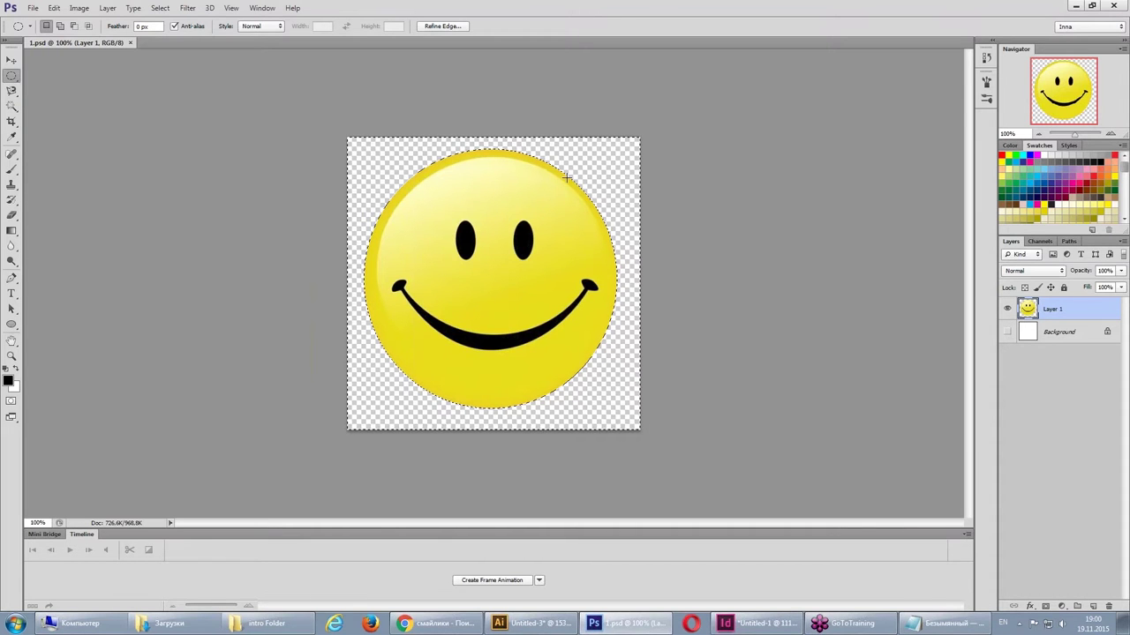
- Deselect, Magic Wand the transparent area, and invert to select only the yellow smiley
key("ctrl+d")
left_click(12, 106)
left_click(632, 168)
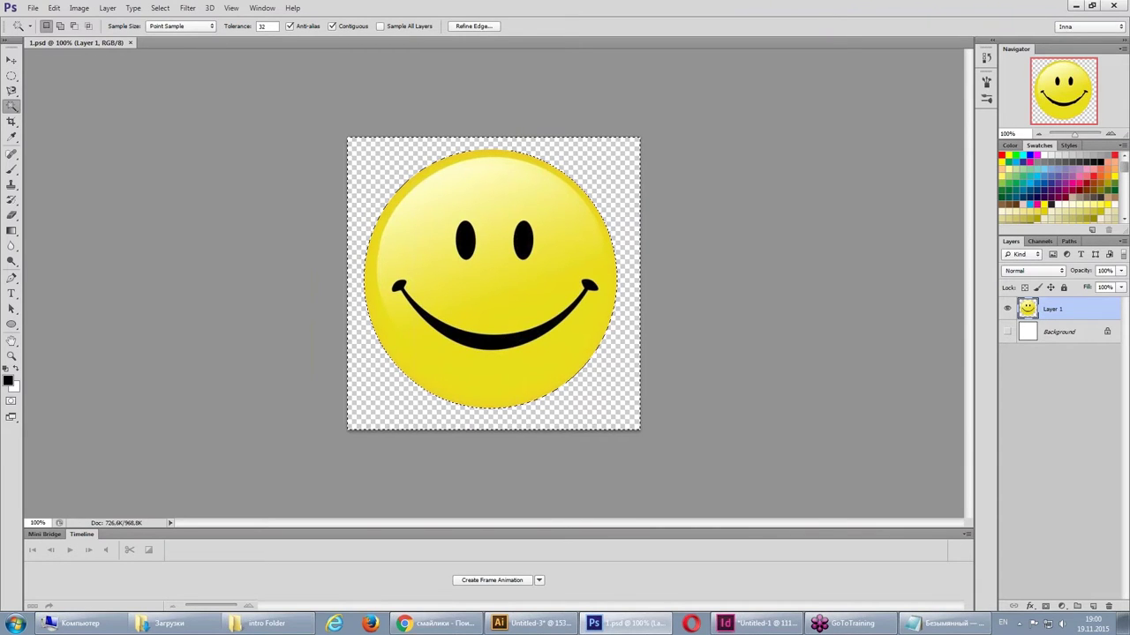
left_click(160, 8)
left_click(169, 55)
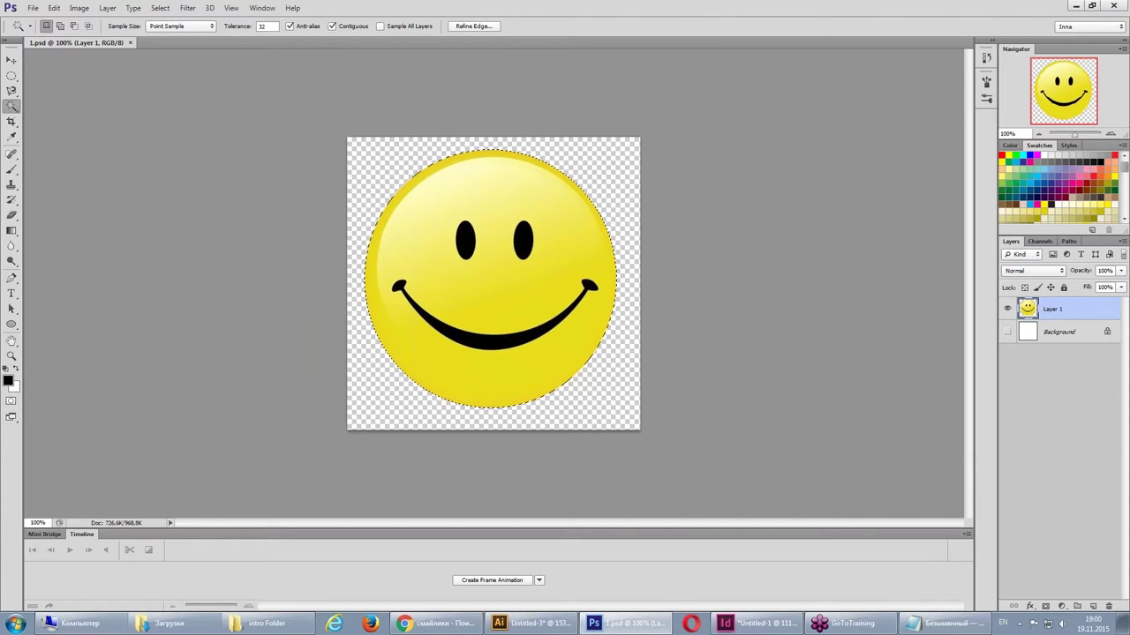
left_click(754, 623)
- Paste another copy of the smiley and drag it over the left text column
left_click(54, 8)
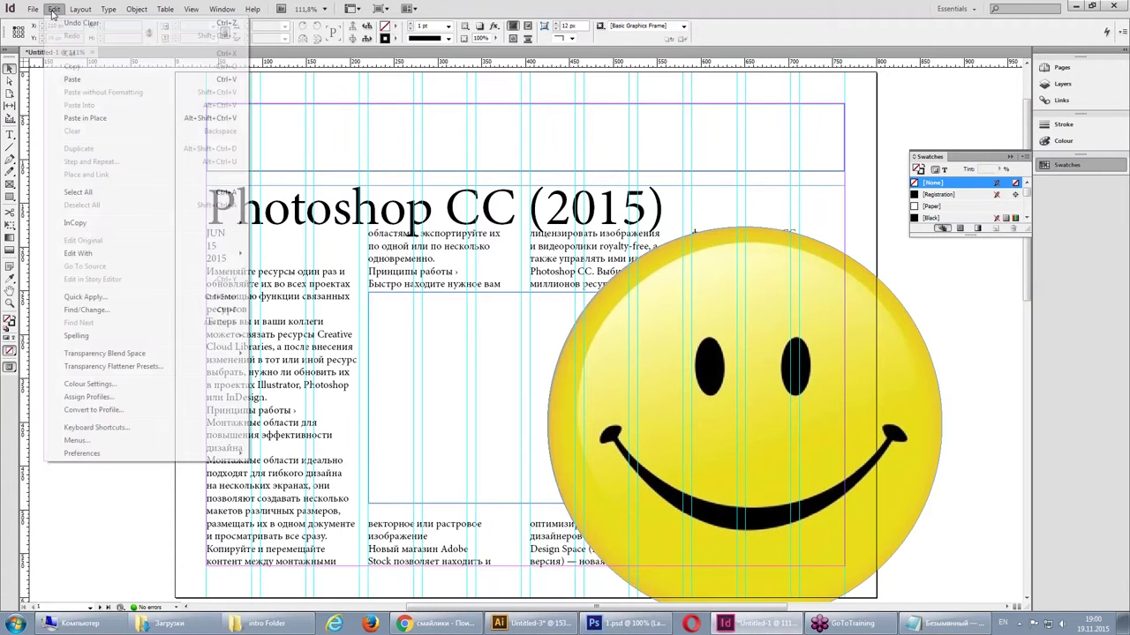
left_click(73, 80)
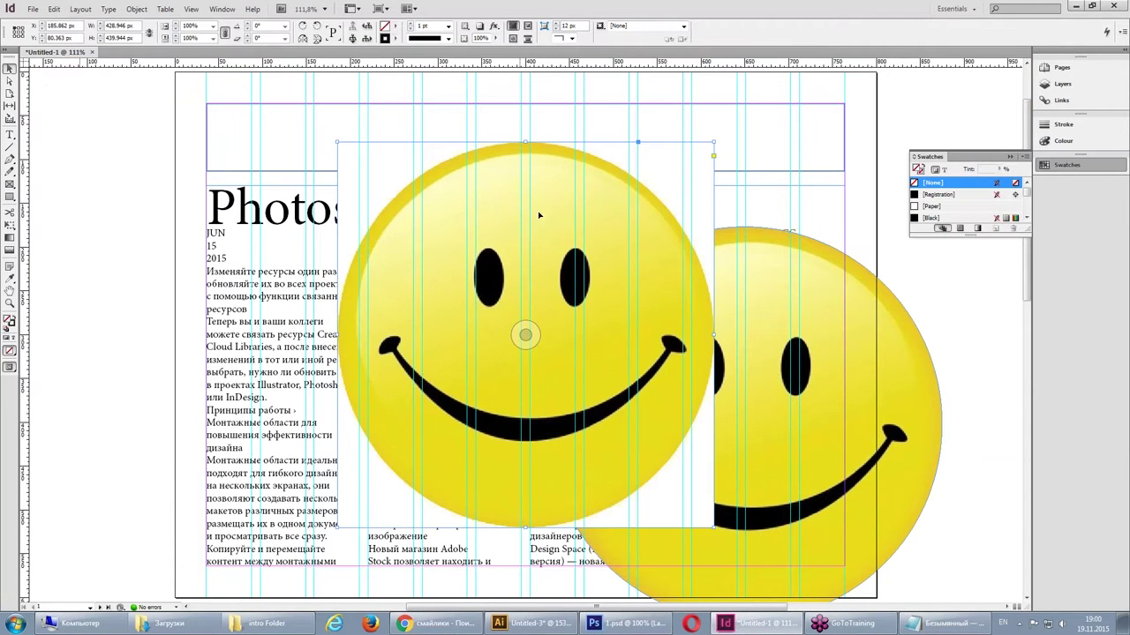
left_click_drag(493, 180, 335, 219)
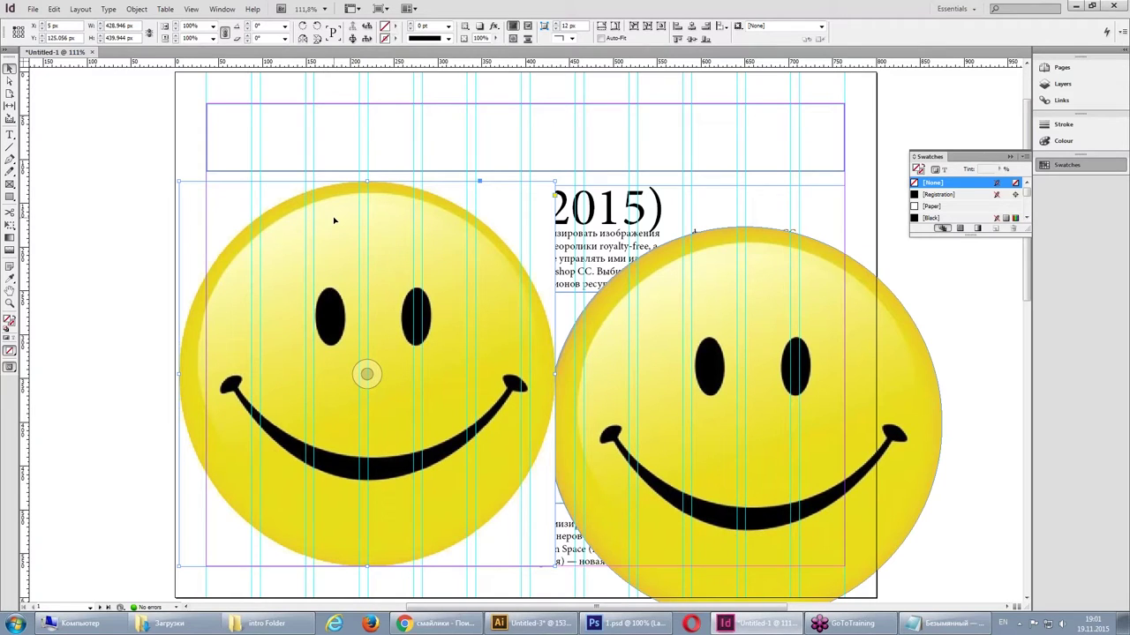
left_click(626, 623)
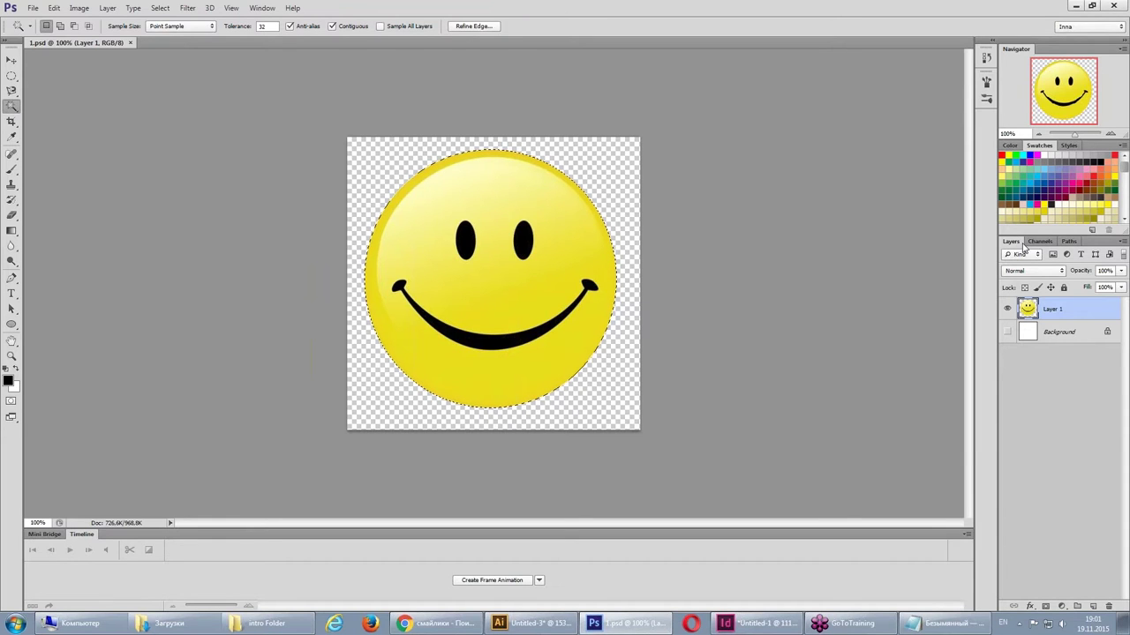
- Make a work path from the smiley selection and nudge it slightly down over the face
left_click_drag(1069, 241, 741, 177)
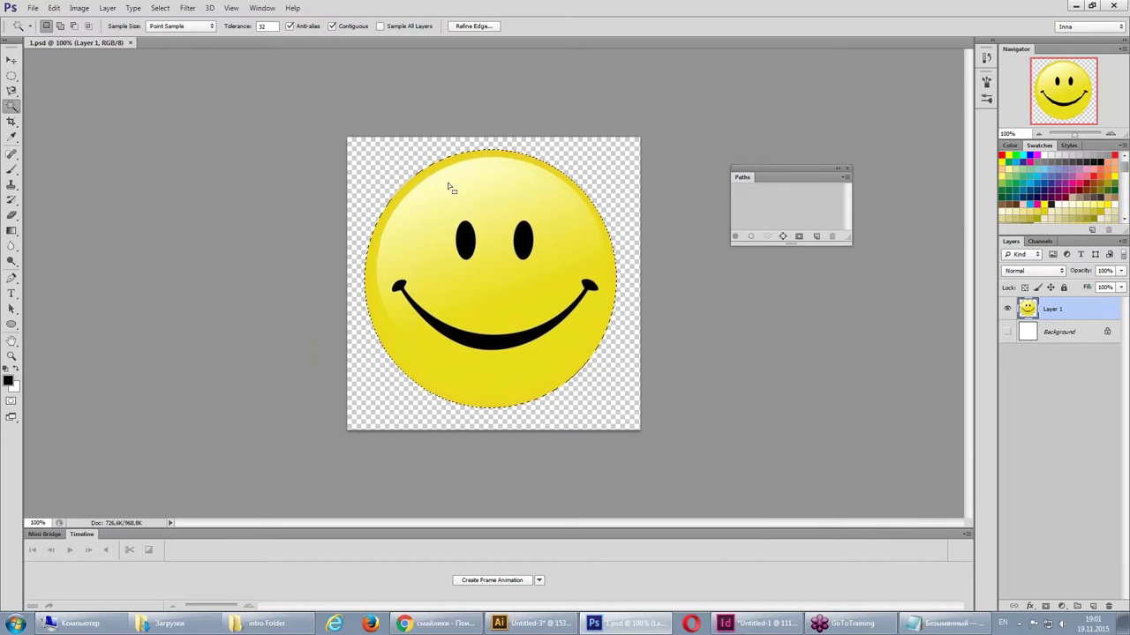
left_click(844, 178)
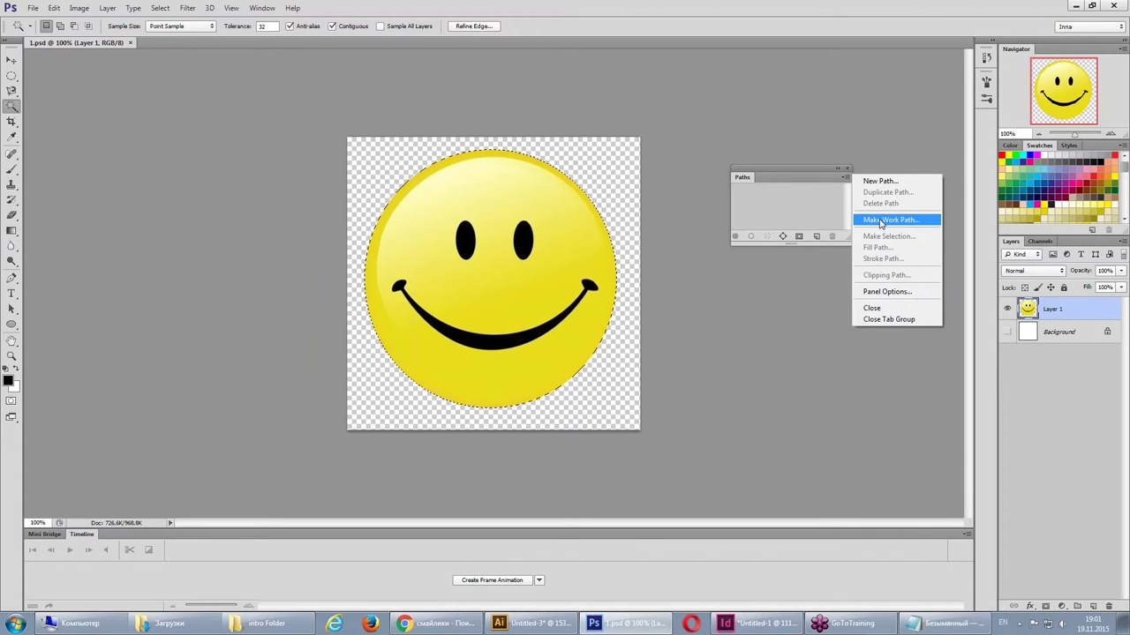
left_click(879, 221)
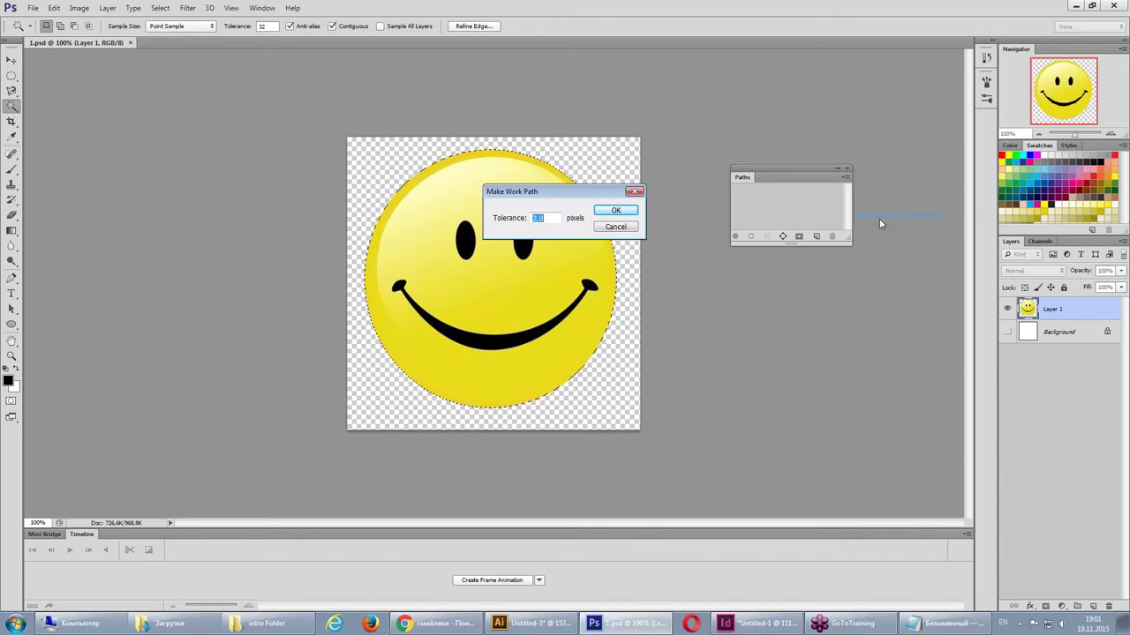
left_click(616, 213)
left_click(12, 308)
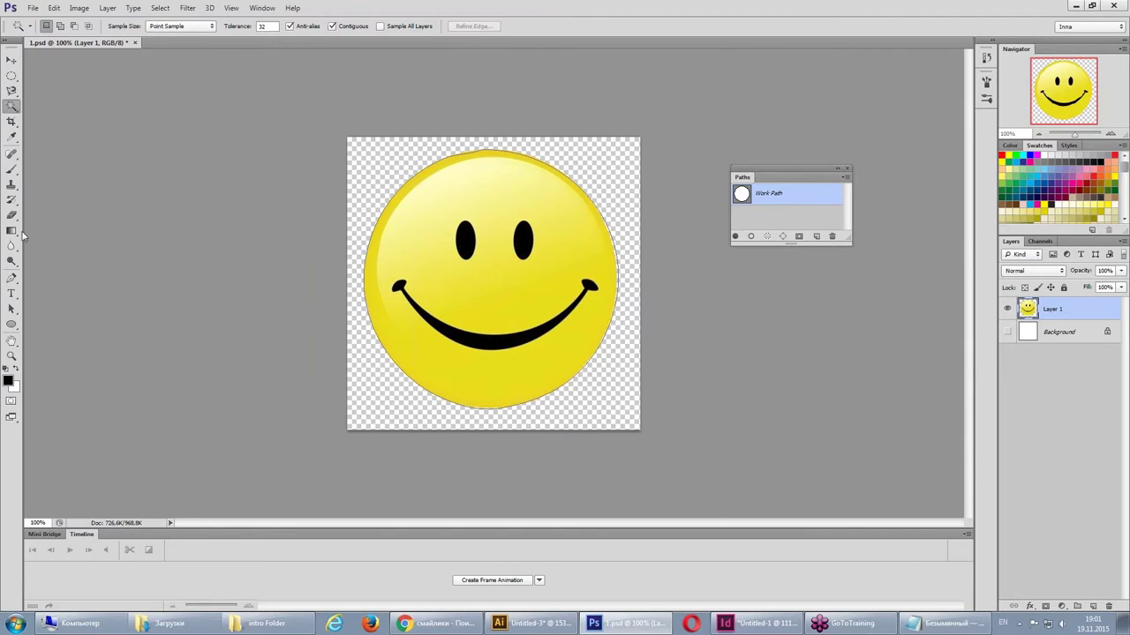
key("ctrl+0")
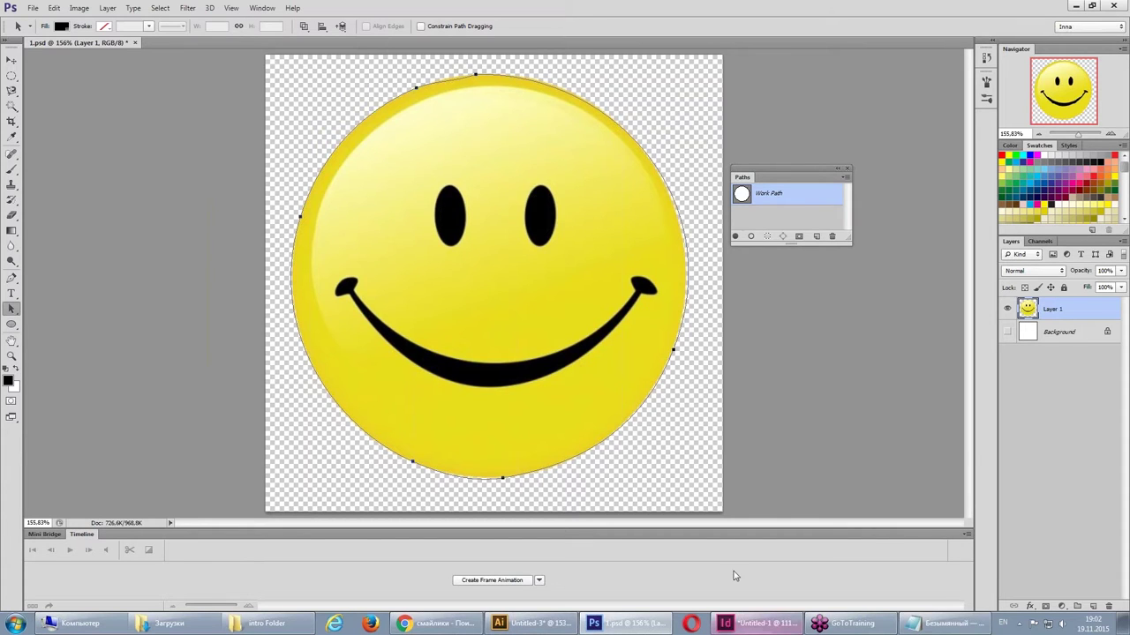
left_click_drag(469, 74, 475, 90)
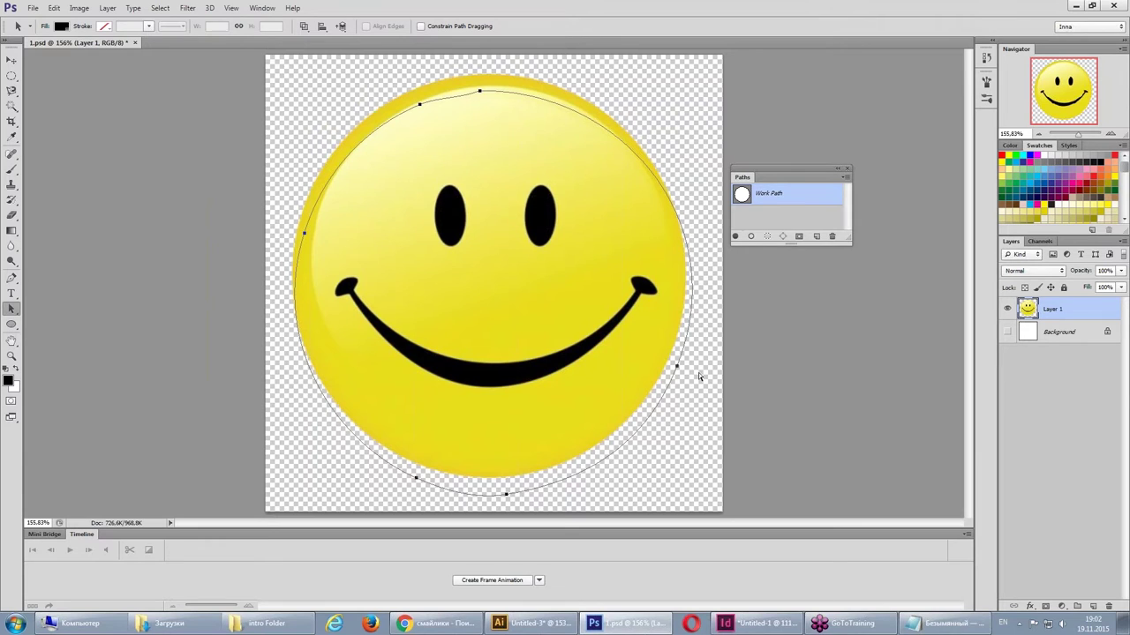
- Turn on Prefer PDF When Pasting and set clipboard pasting to All Information
left_click(755, 624)
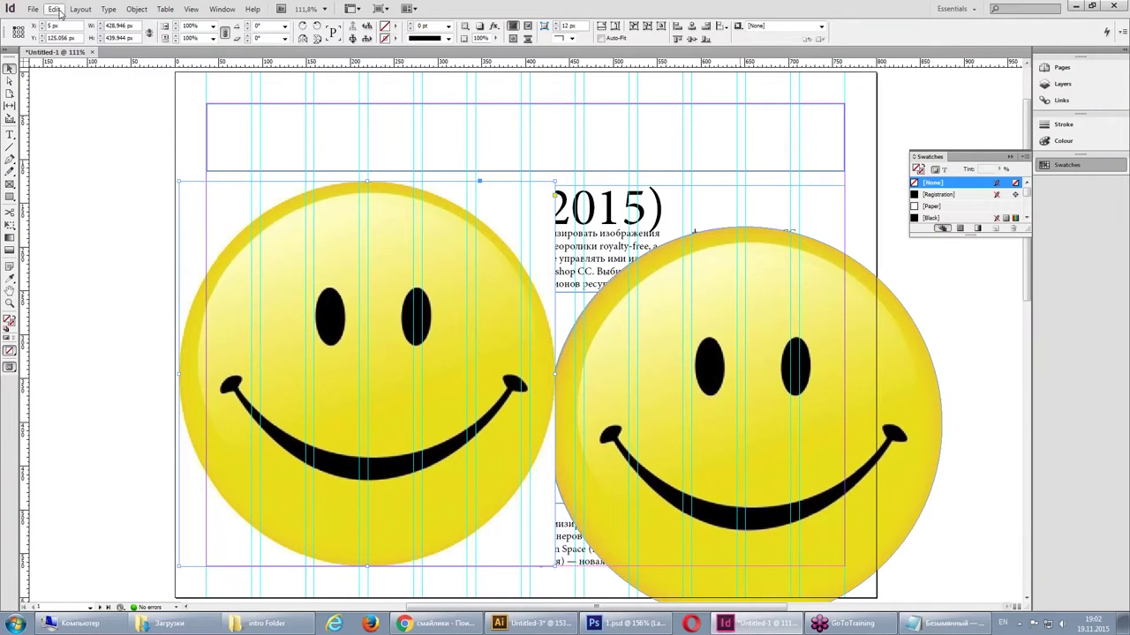
left_click(55, 9)
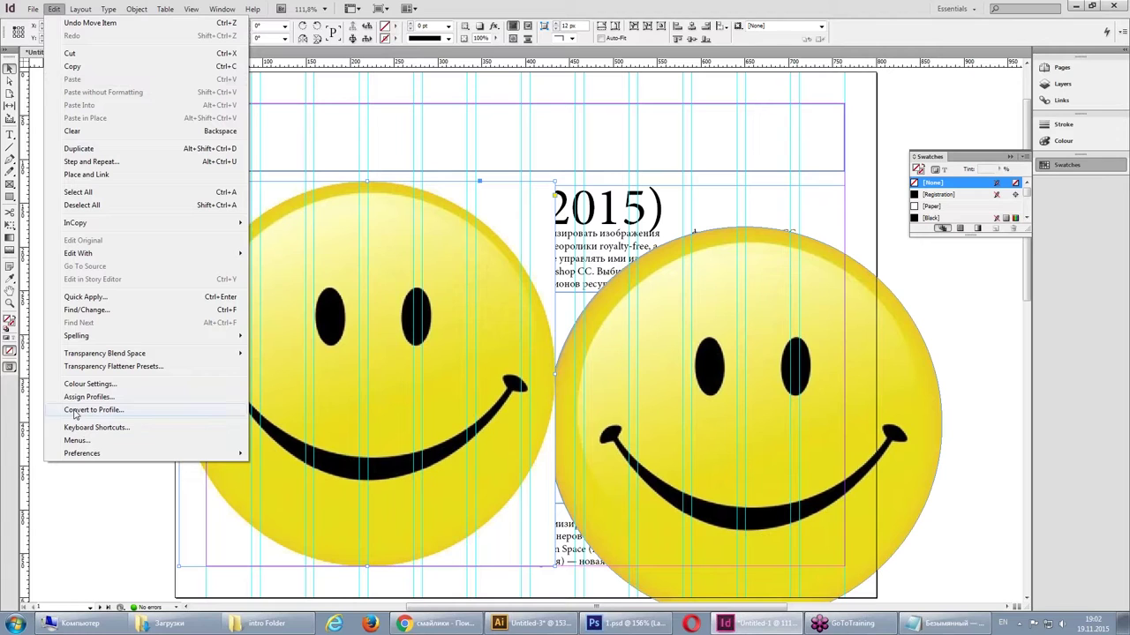
mouse_move(82, 453)
left_click(281, 454)
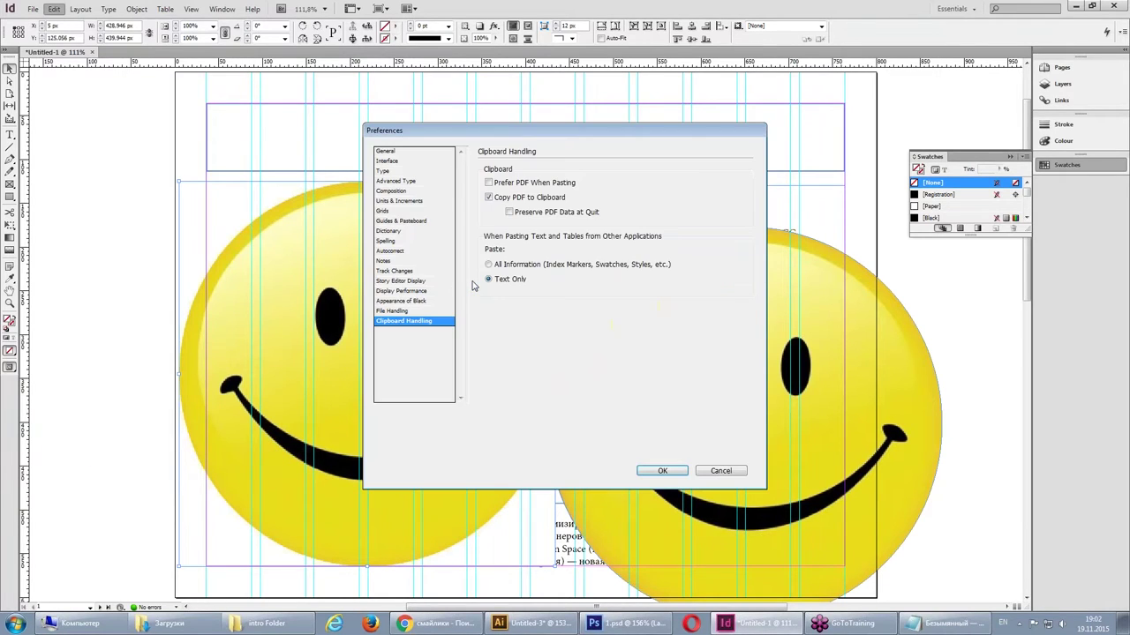
left_click(502, 183)
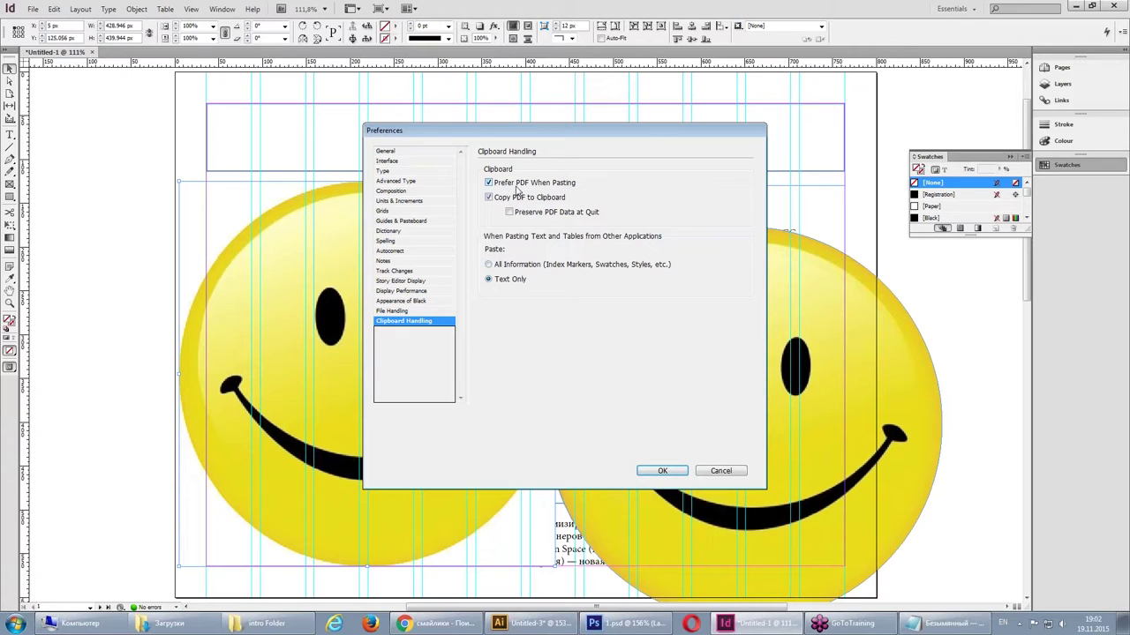
left_click(509, 265)
left_click(671, 471)
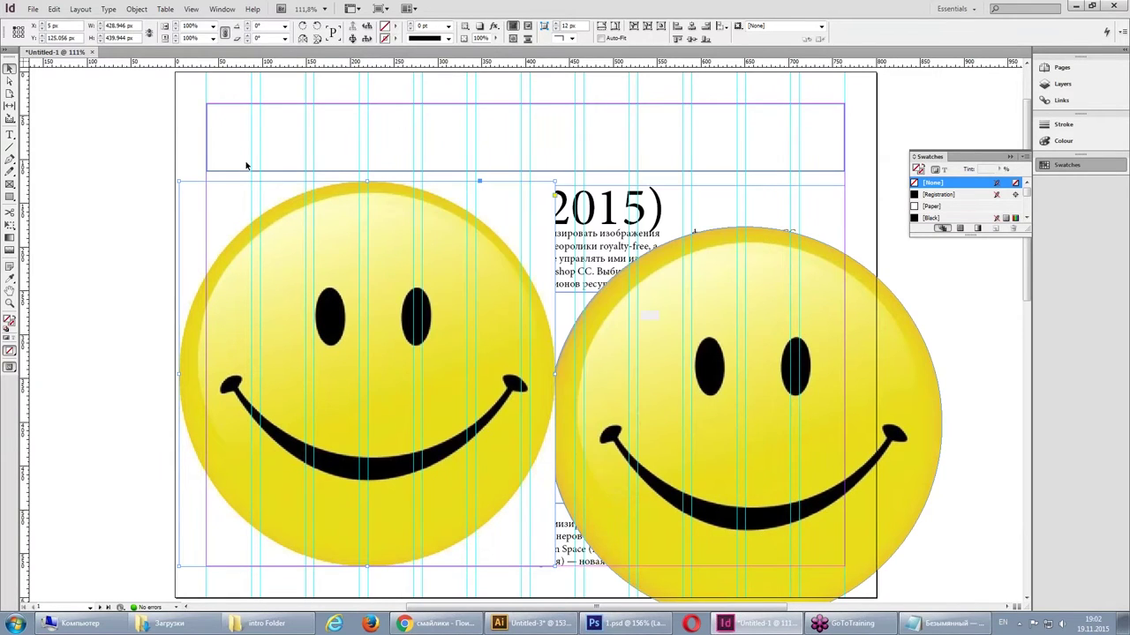
- Check the Edit menu without pasting, then return to Photoshop
left_click(54, 10)
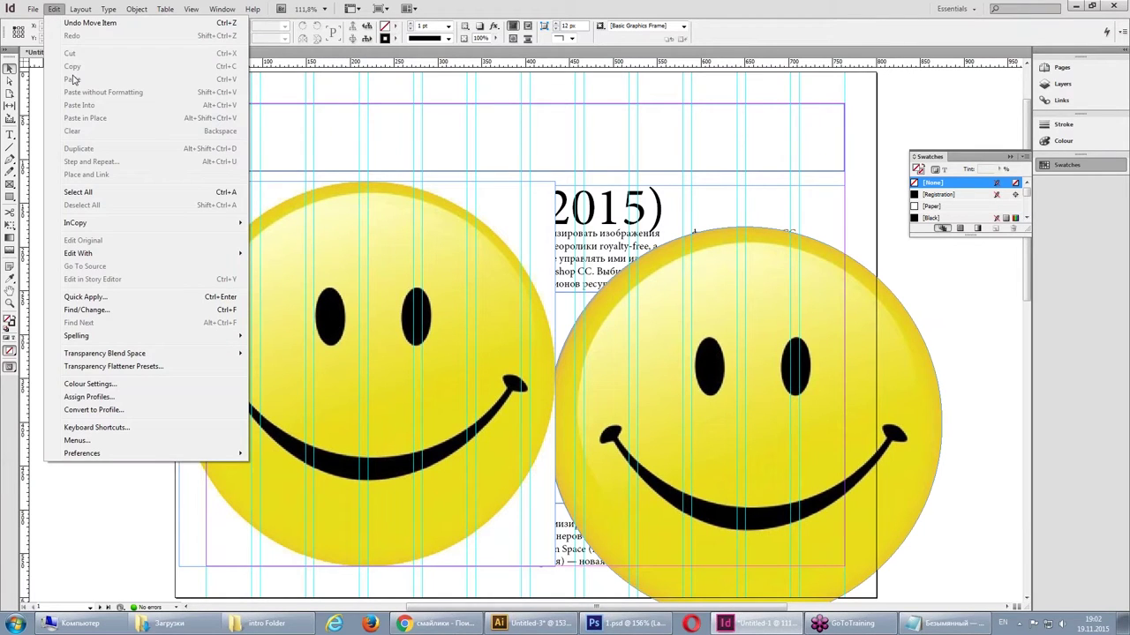
left_click(643, 188)
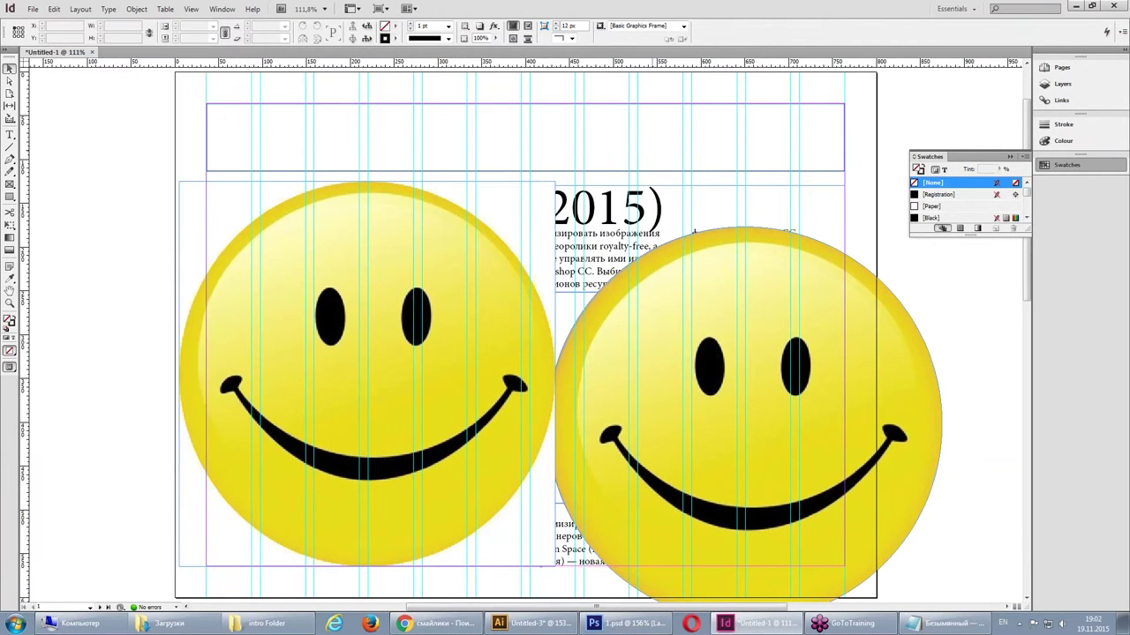
key("alt+Tab")
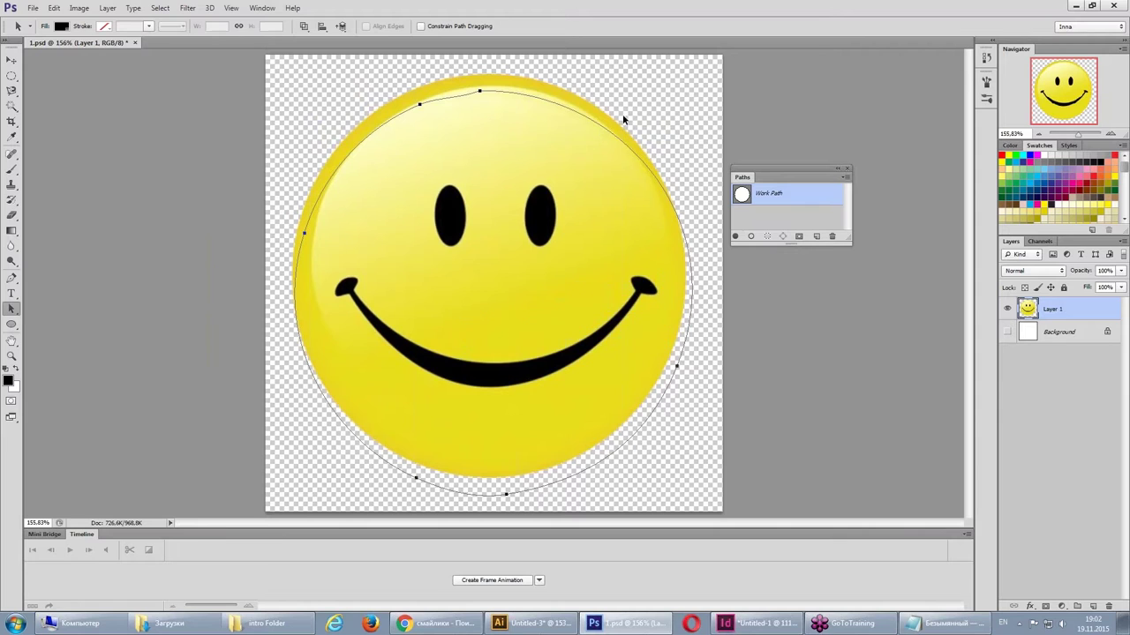
- Save the smiley outline work path as Path 1 and make it the clipping path
left_click_drag(613, 139, 601, 128)
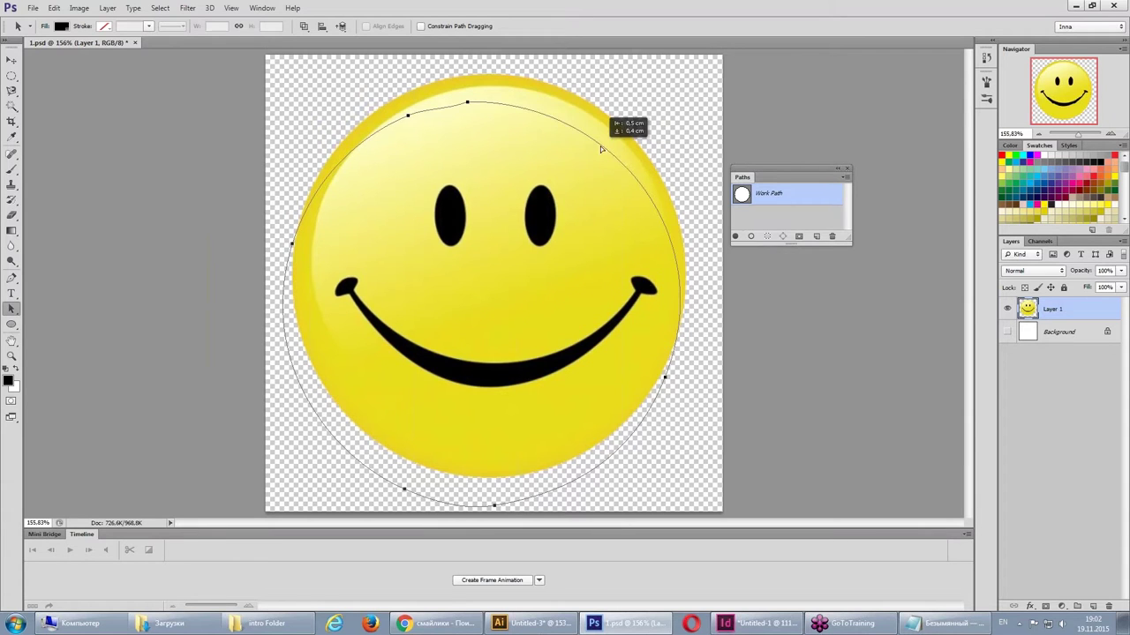
double_click(748, 196)
left_click(628, 212)
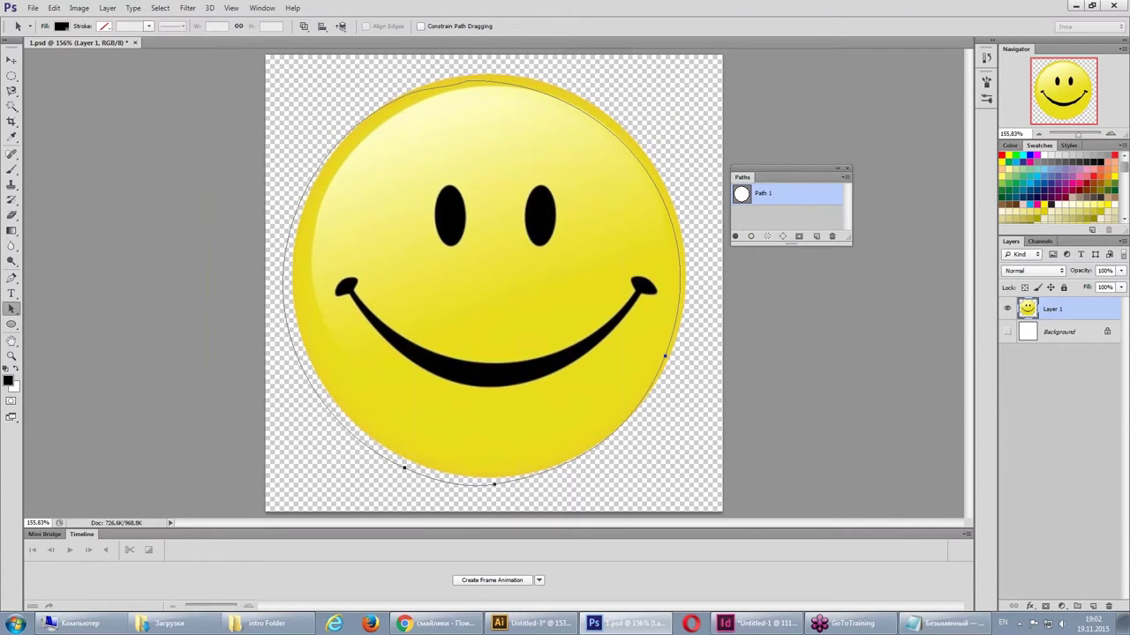
left_click(846, 177)
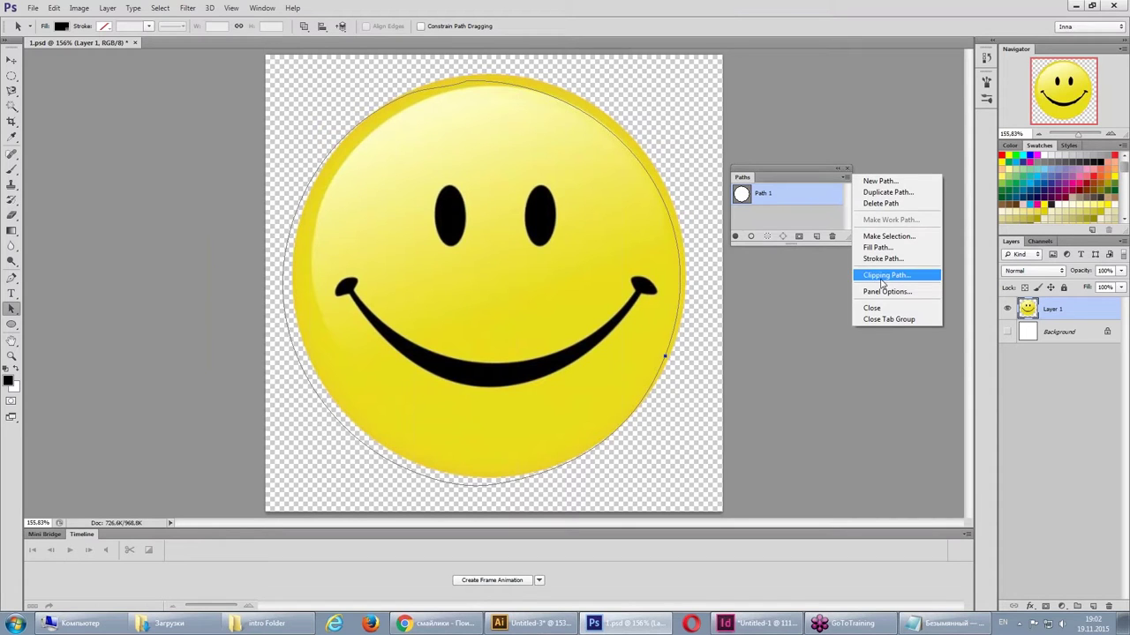
left_click(881, 277)
left_click(646, 214)
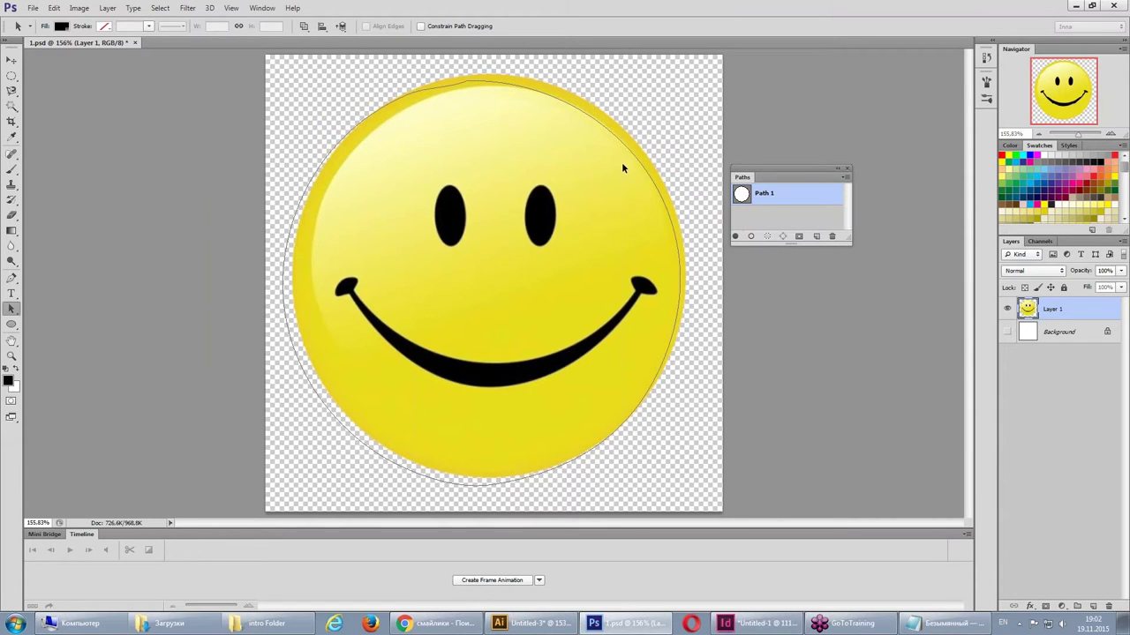
- Select the circle path, then copy and paste a duplicate of it
left_click_drag(640, 163, 655, 133)
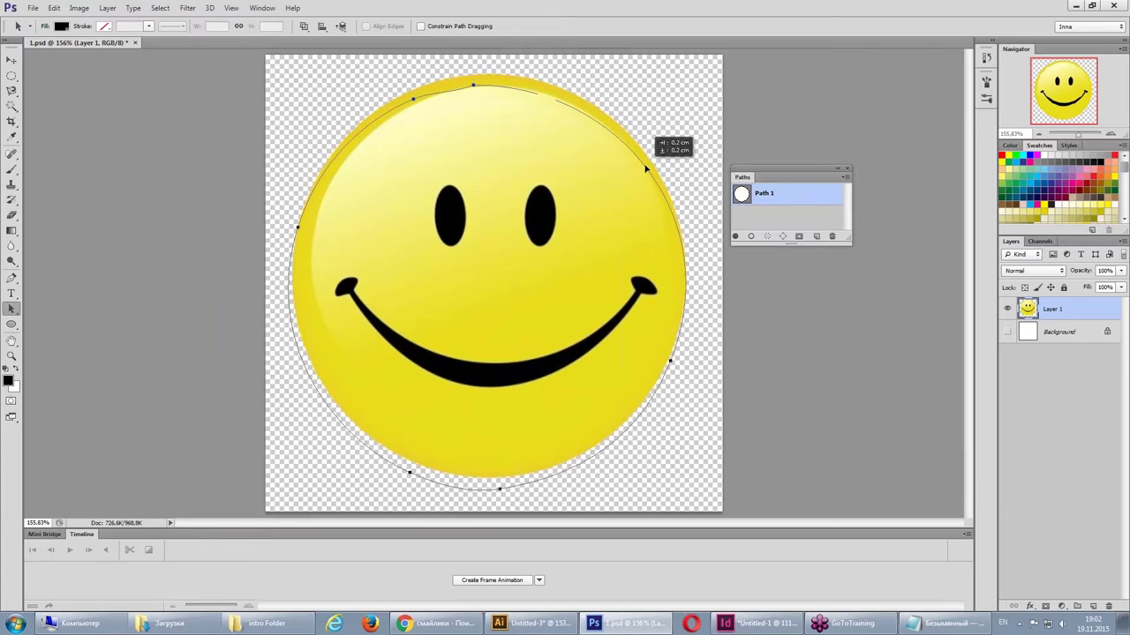
right_click(485, 89)
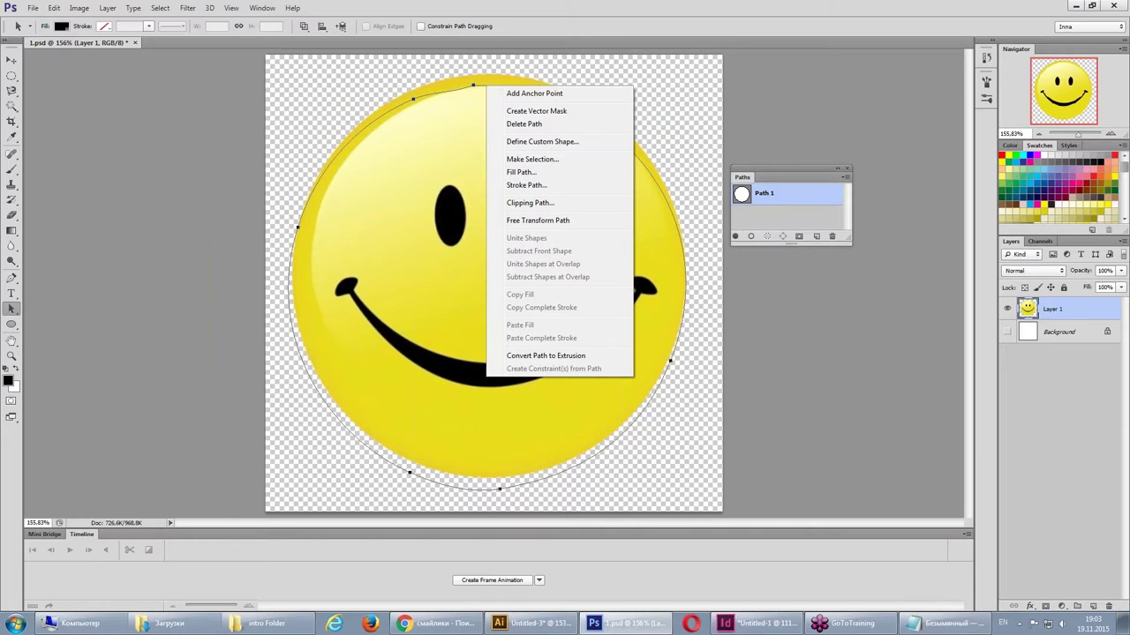
left_click(442, 95)
left_click(53, 9)
left_click(64, 87)
left_click(54, 7)
left_click(63, 109)
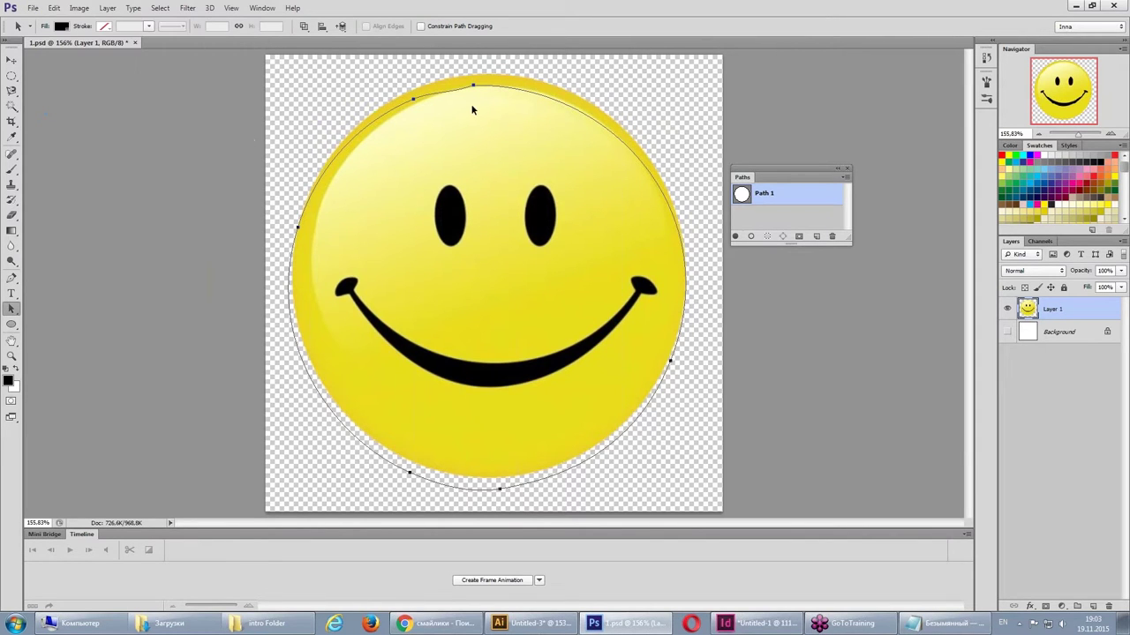
- Delete the duplicate circle path and nudge the original about 0.3 cm right, 0.2 cm down
mouse_move(584, 112)
left_mouse_down()
mouse_move(592, 156)
mouse_move(608, 146)
left_mouse_up()
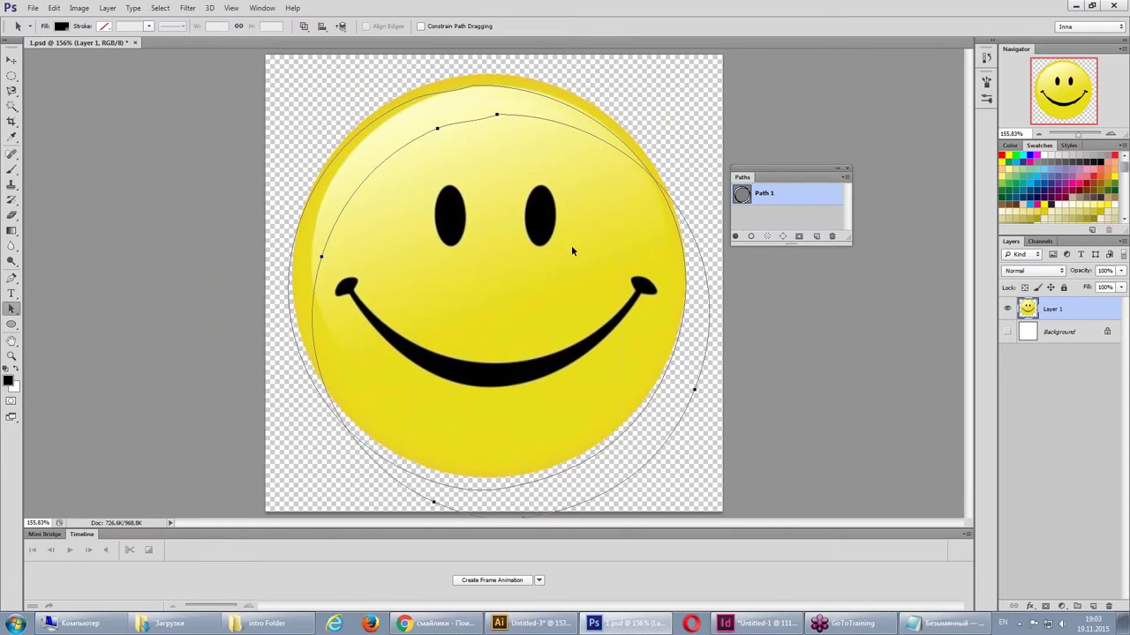
key("Delete")
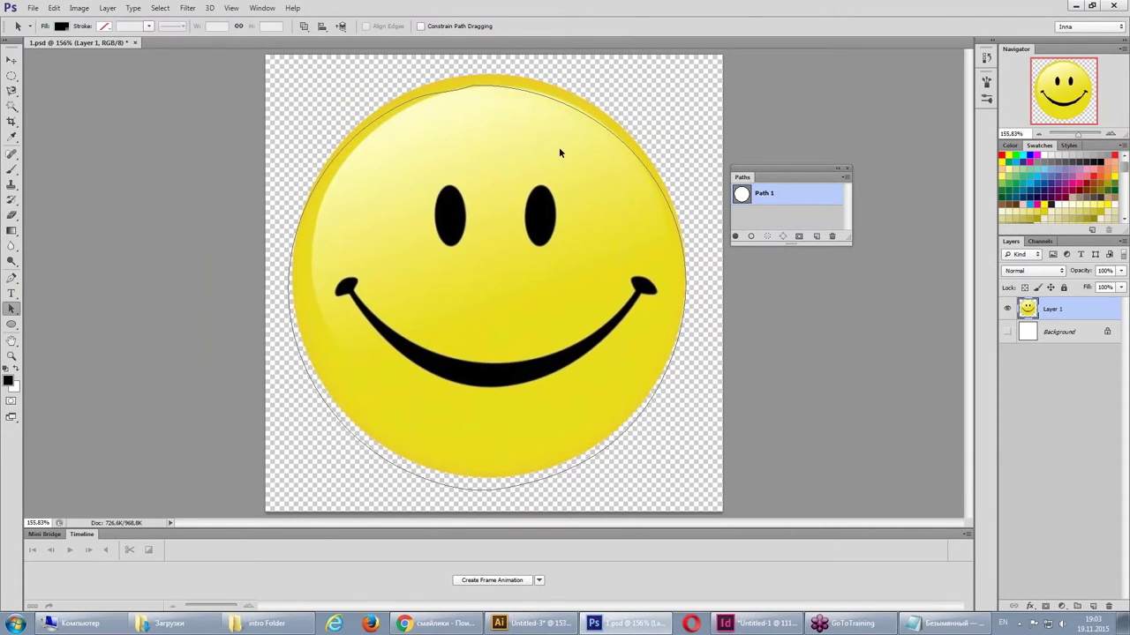
left_click_drag(563, 103, 572, 111)
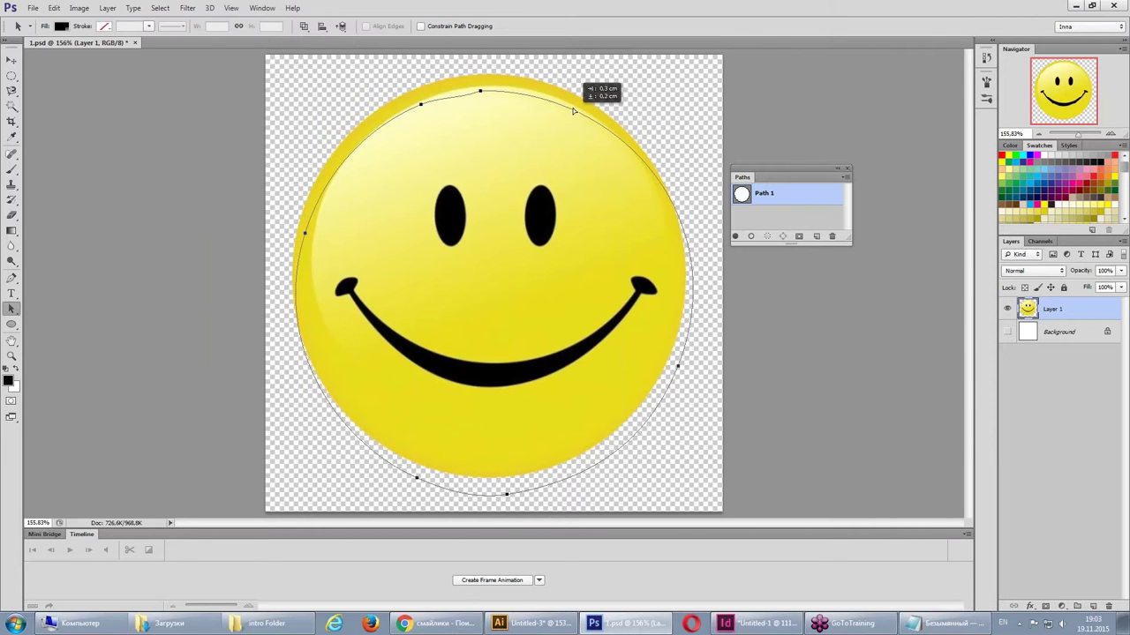
left_click(741, 621)
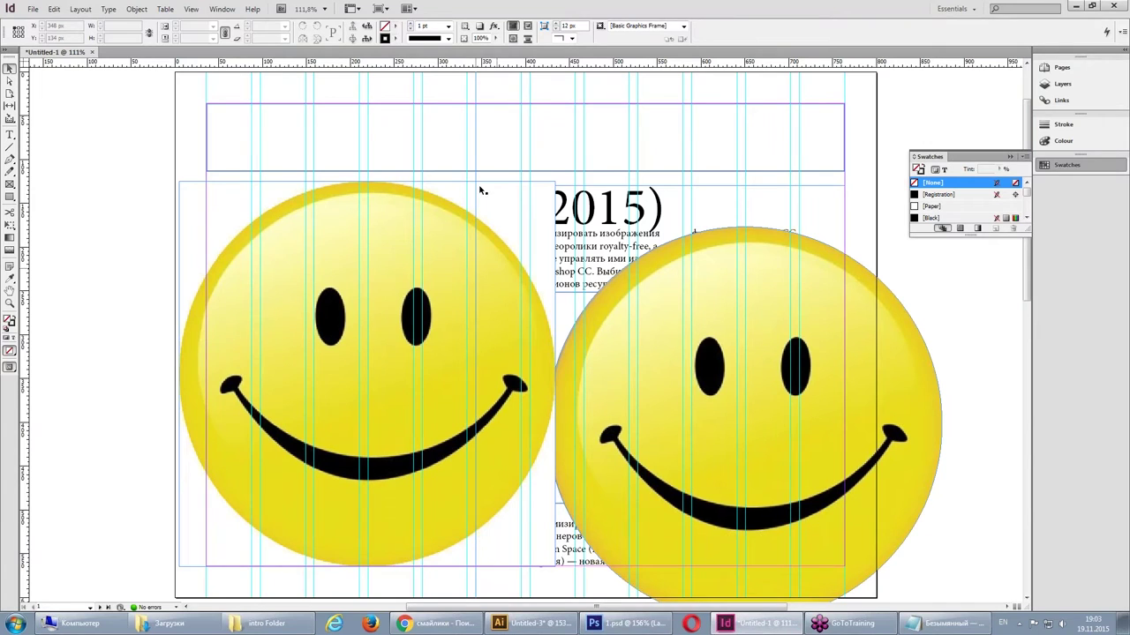
left_click(53, 10)
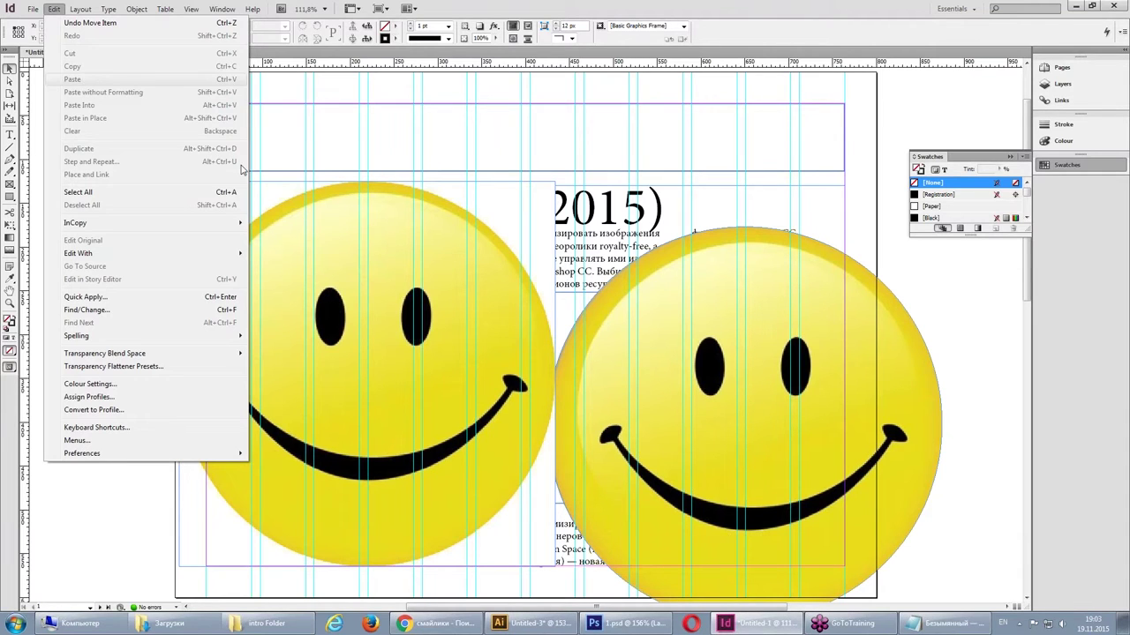
left_click(349, 216)
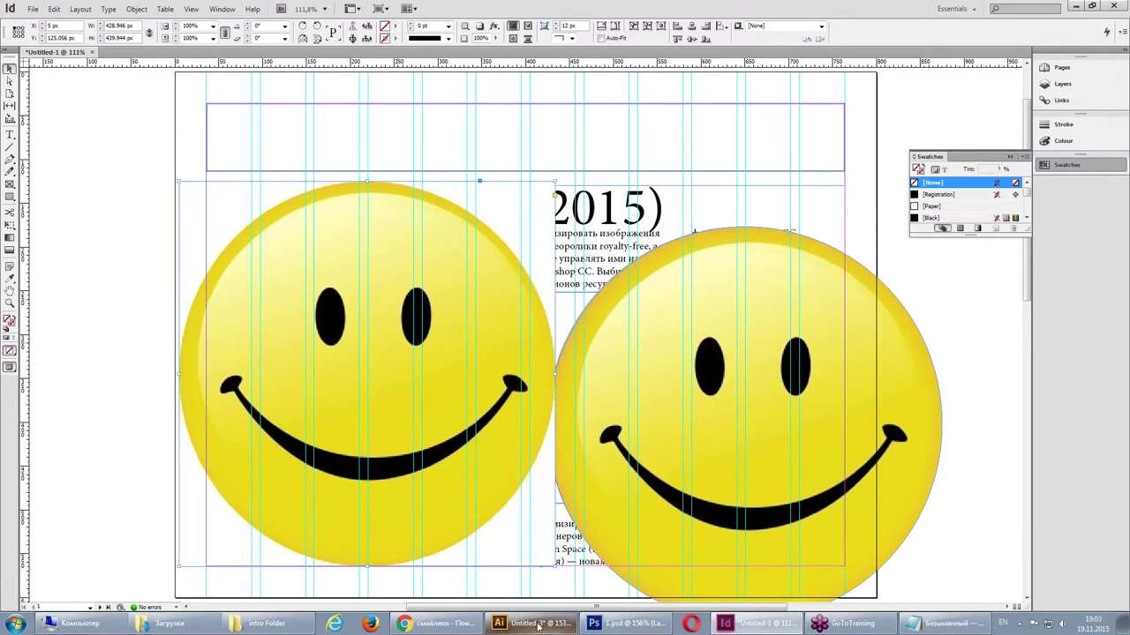
left_click(540, 625)
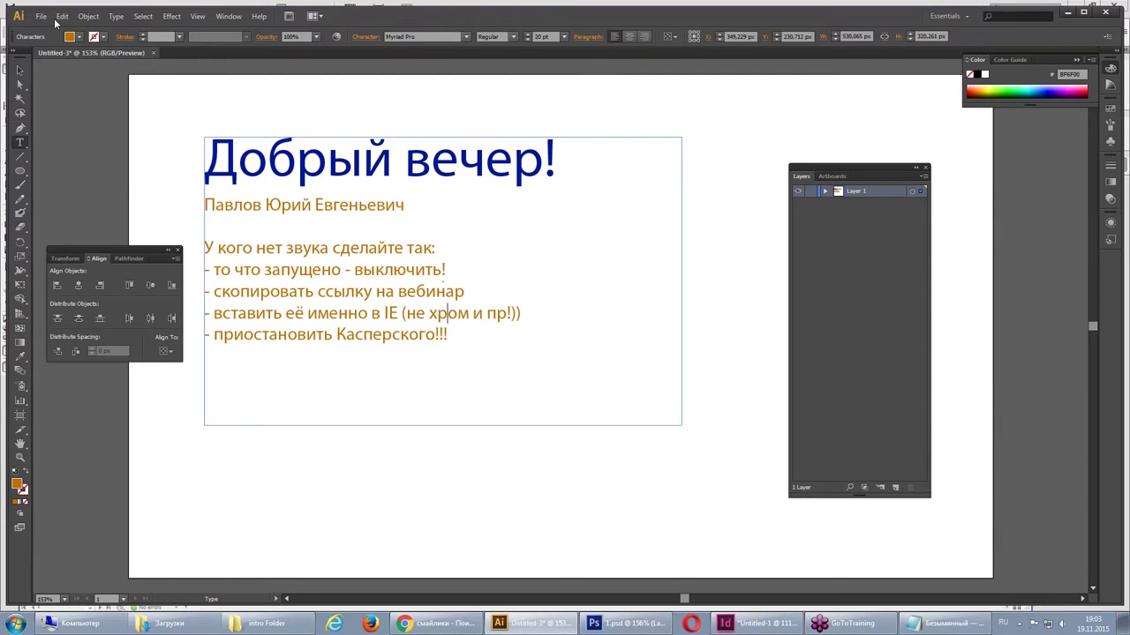
- Deselect the greeting text and create a new blank Illustrator document
left_click(19, 70)
left_click(530, 505)
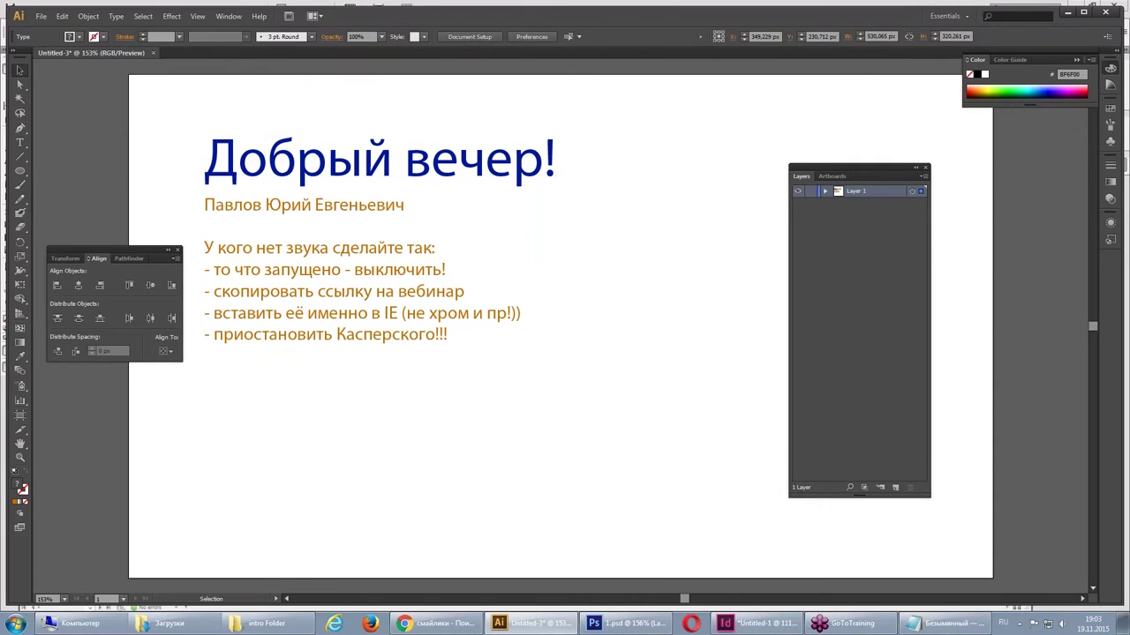
left_click(40, 16)
left_click(59, 29)
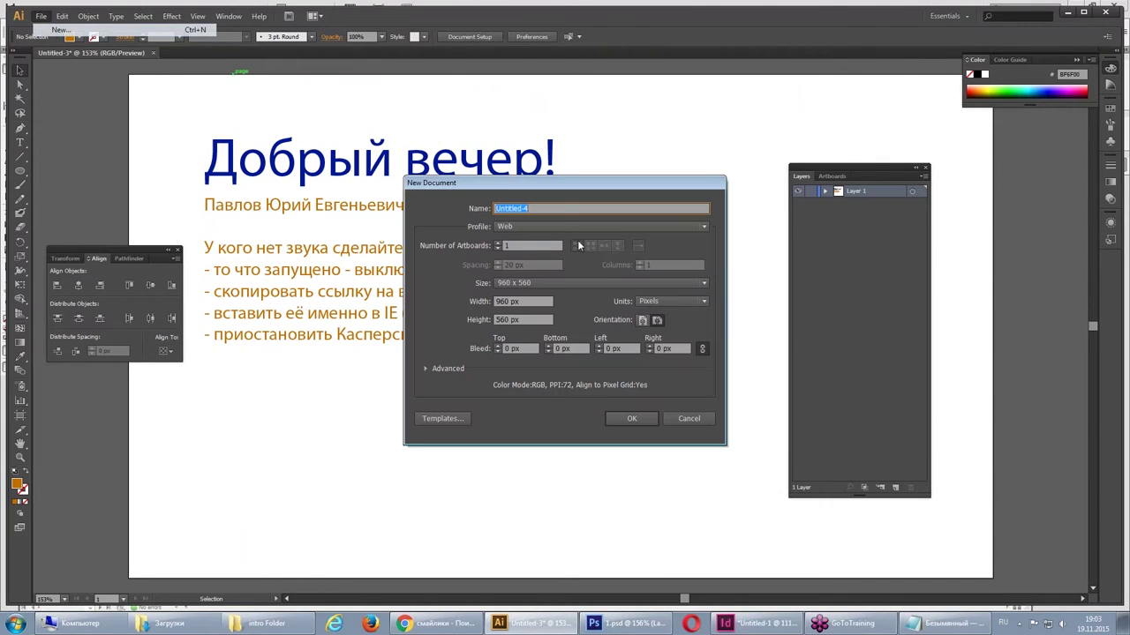
left_click(629, 420)
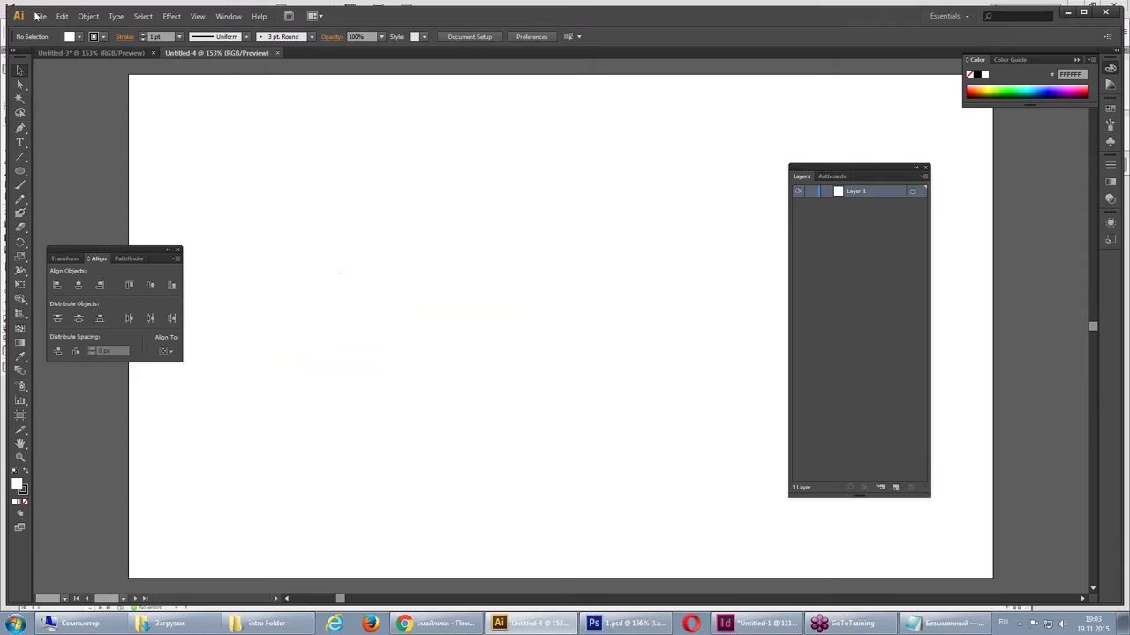
- Paste the circle as a compound path with white fill and black stroke, shifted slightly left
left_click(62, 15)
left_click(88, 87)
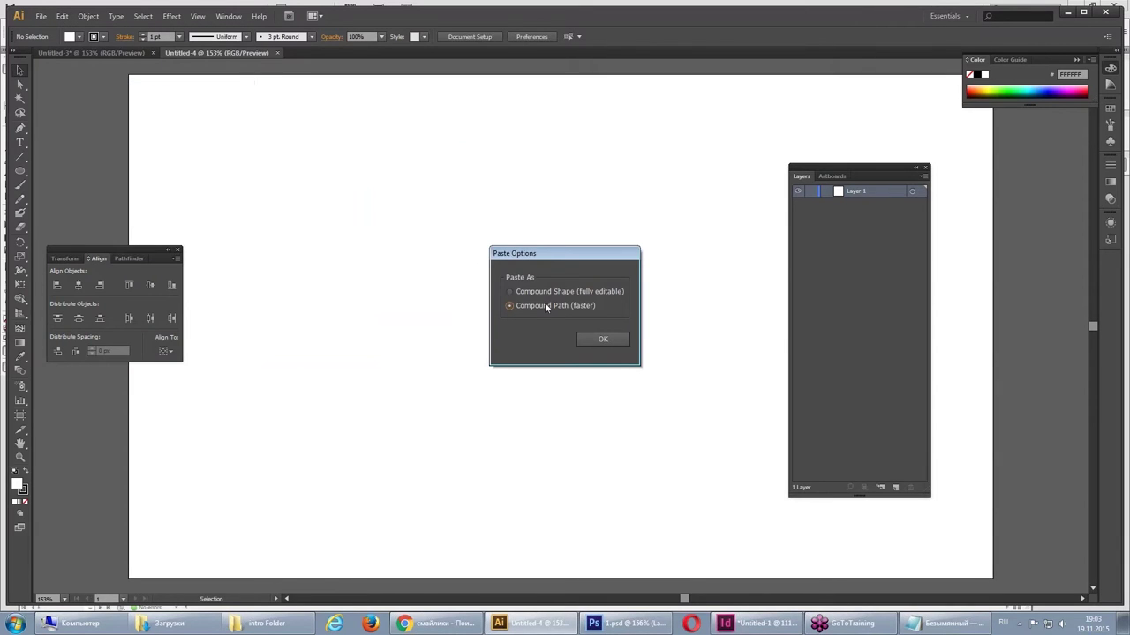
left_click(566, 292)
left_click(596, 338)
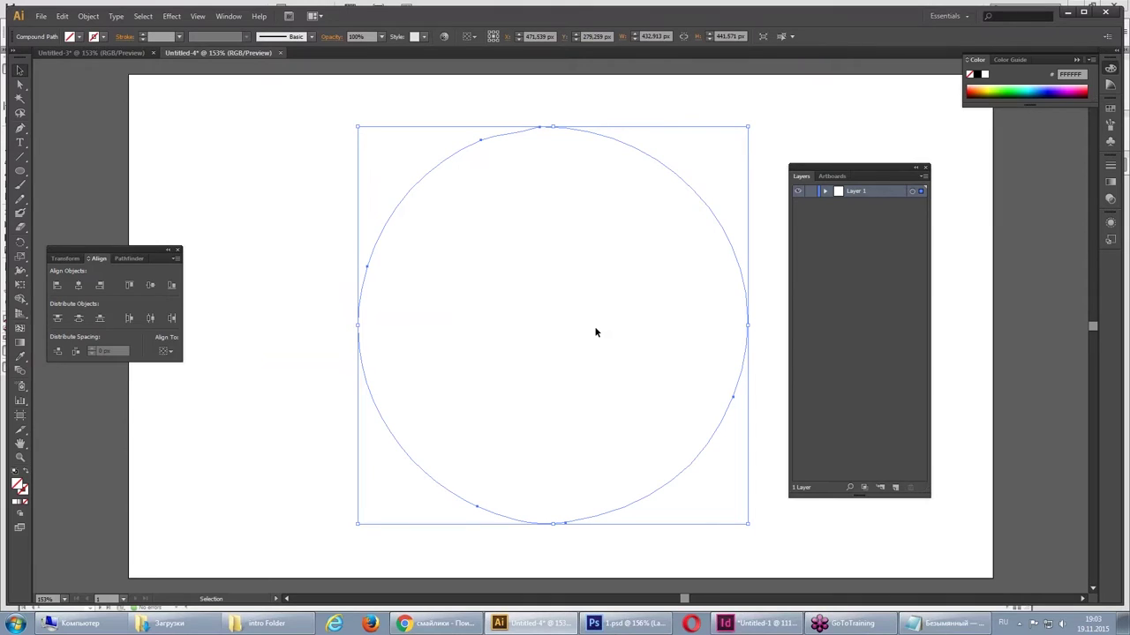
key("d")
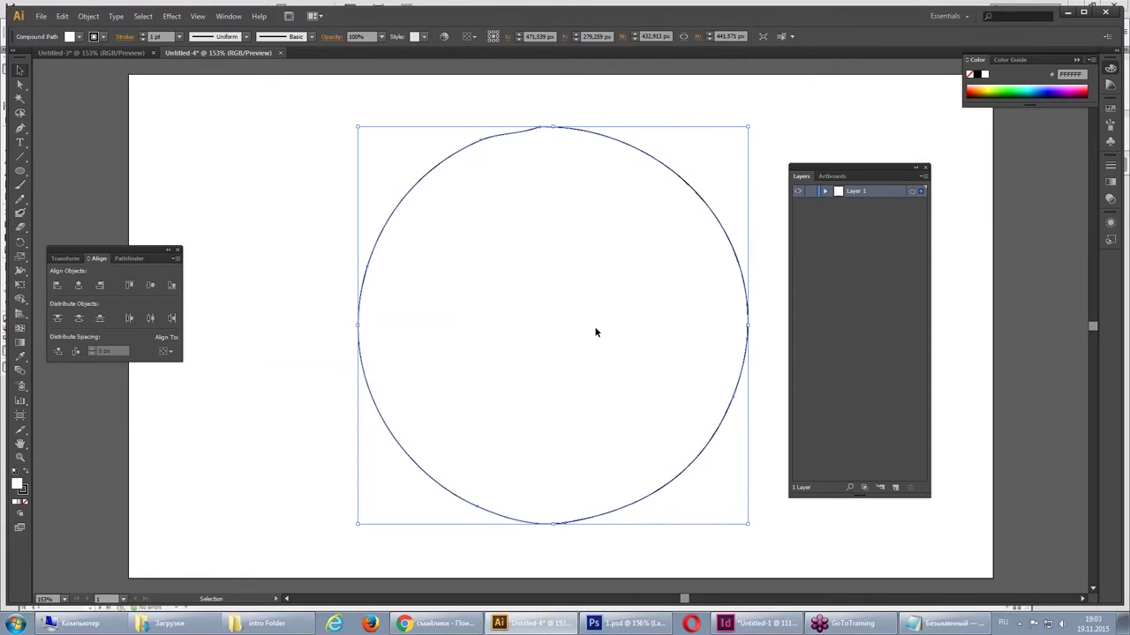
left_click_drag(392, 222, 350, 235)
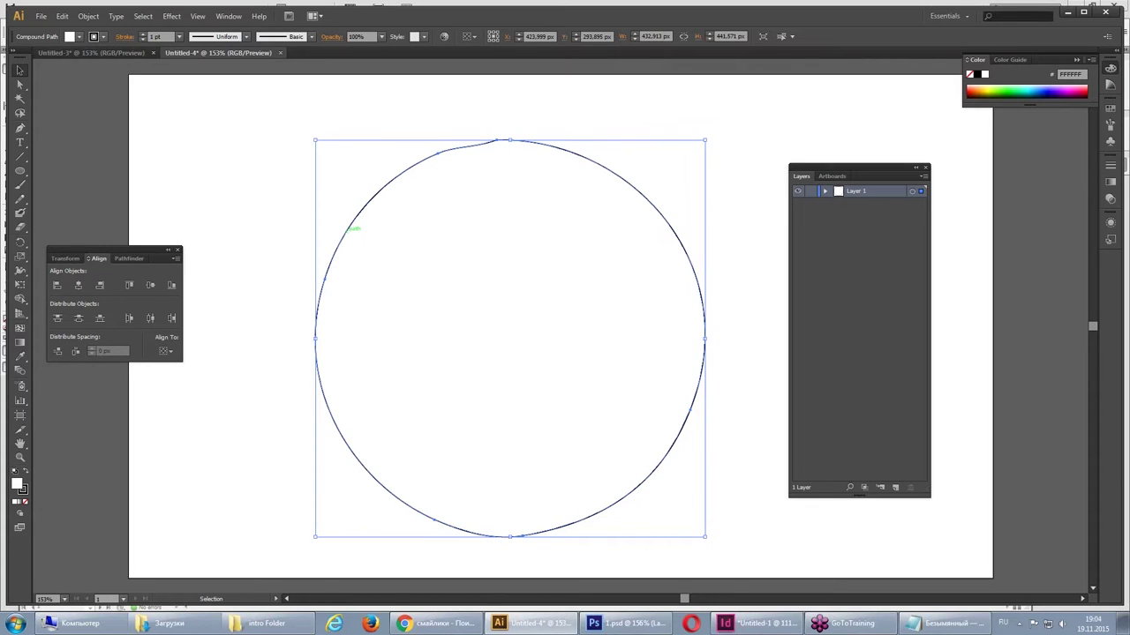
- Paste the large white circle into InDesign, move it left, then select and delete it
left_click(739, 625)
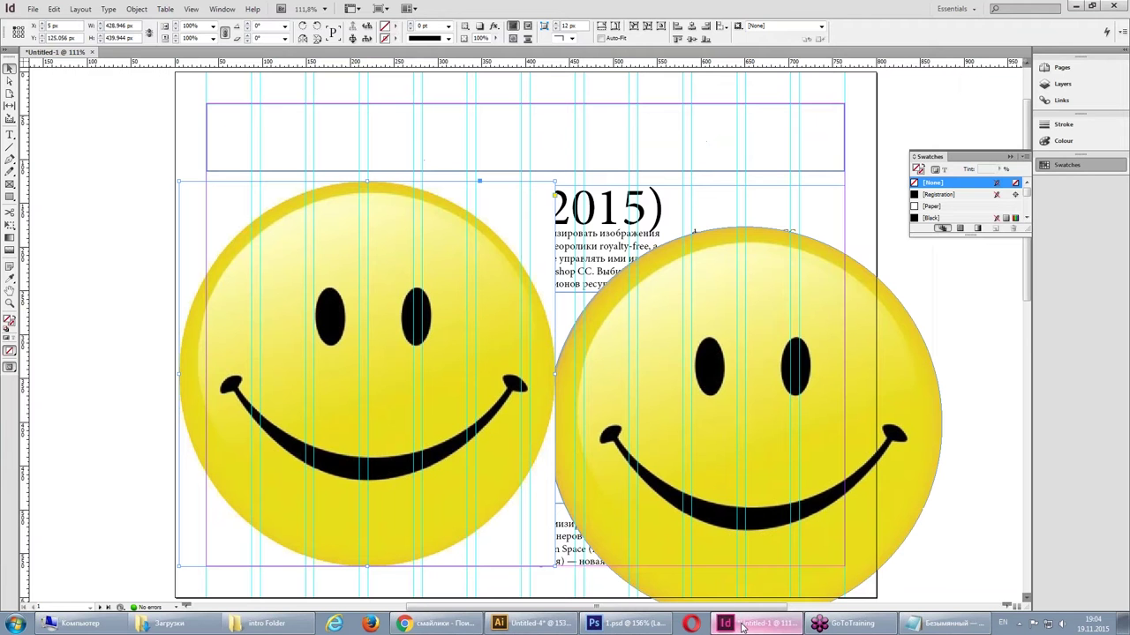
left_click(54, 9)
left_click(74, 78)
left_click_drag(476, 156, 212, 142)
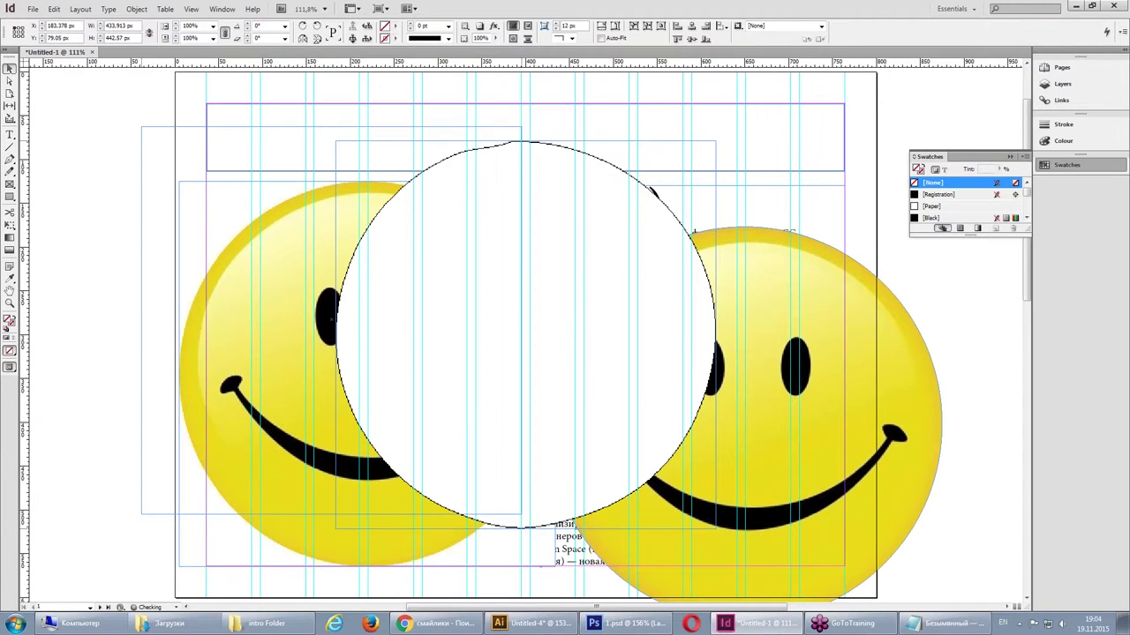
left_click(9, 80)
left_click(9, 68)
left_click(206, 133)
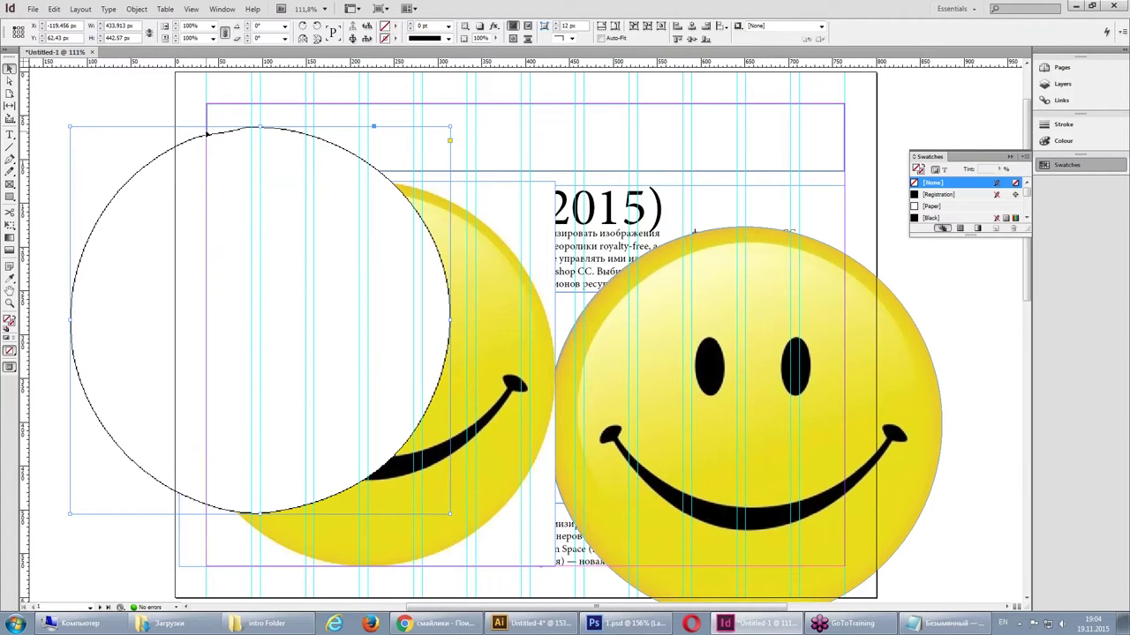
left_click_drag(260, 321, 272, 332)
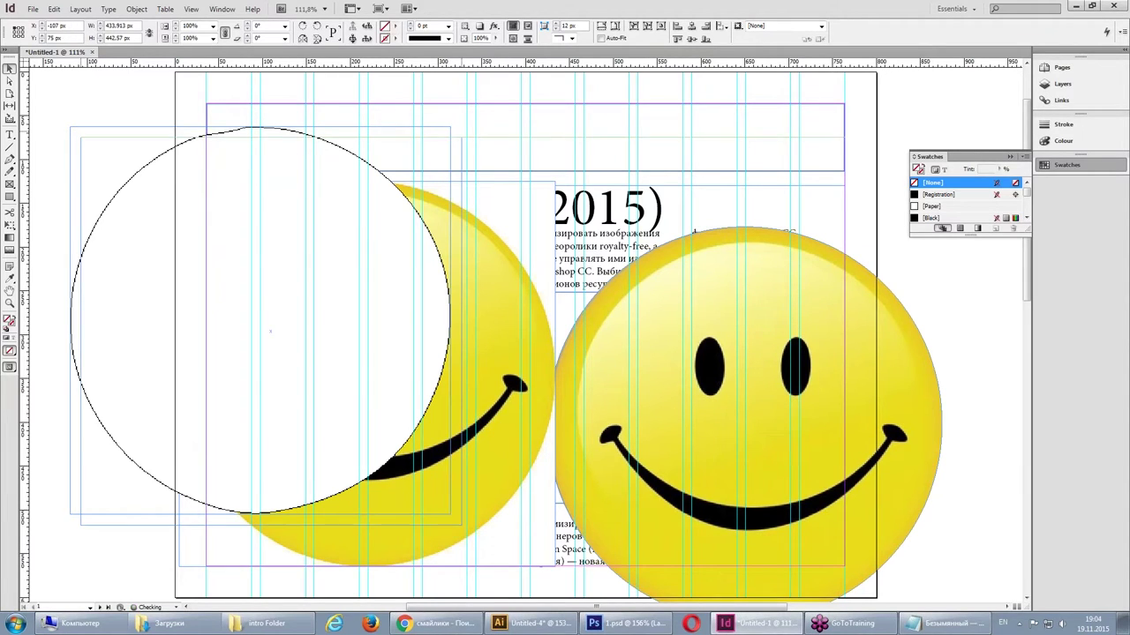
key("Delete")
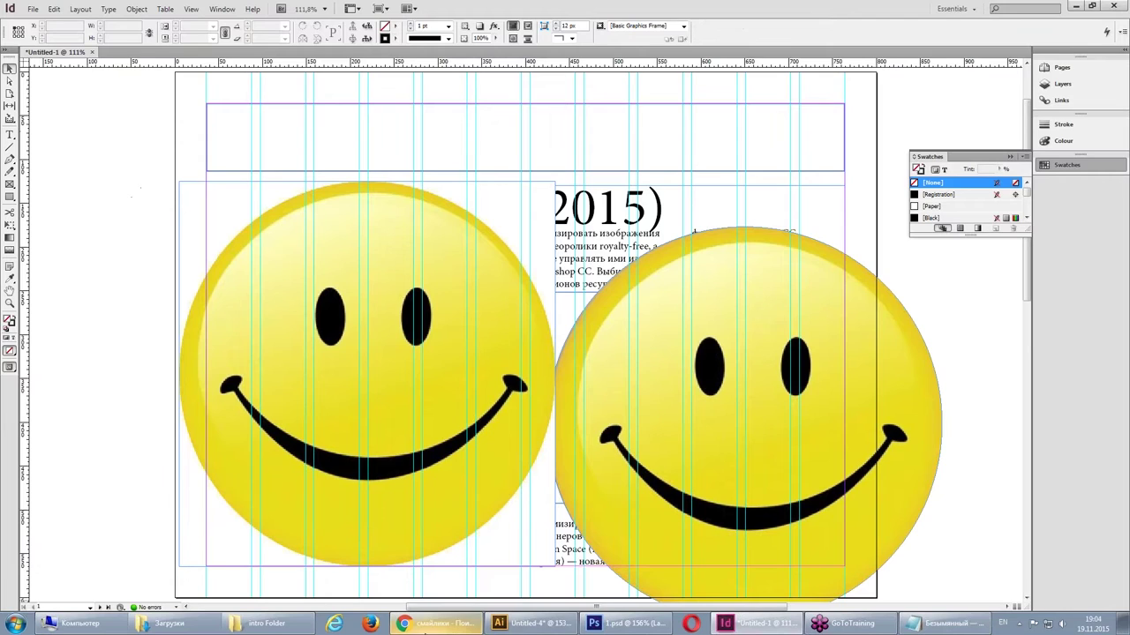
- Move the large circle right and draw a smaller ellipse, about 245 x 225 px, at upper left
left_click(530, 623)
left_click_drag(409, 171, 357, 159)
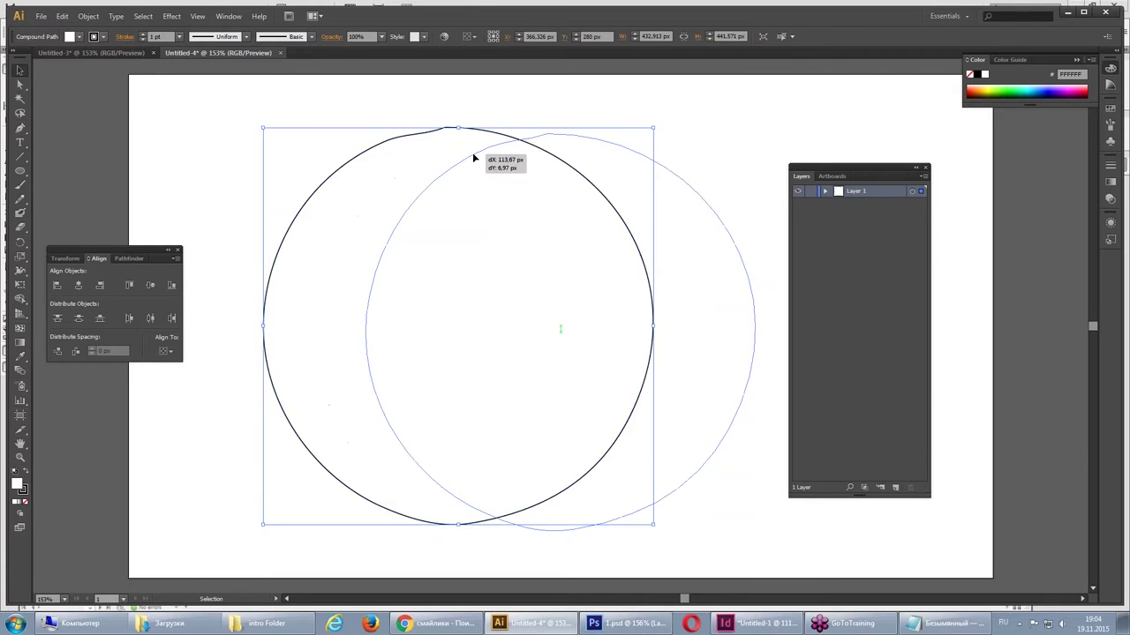
left_click_drag(372, 151, 537, 149)
left_click(49, 181)
left_click(20, 170)
left_click_drag(181, 145, 401, 348)
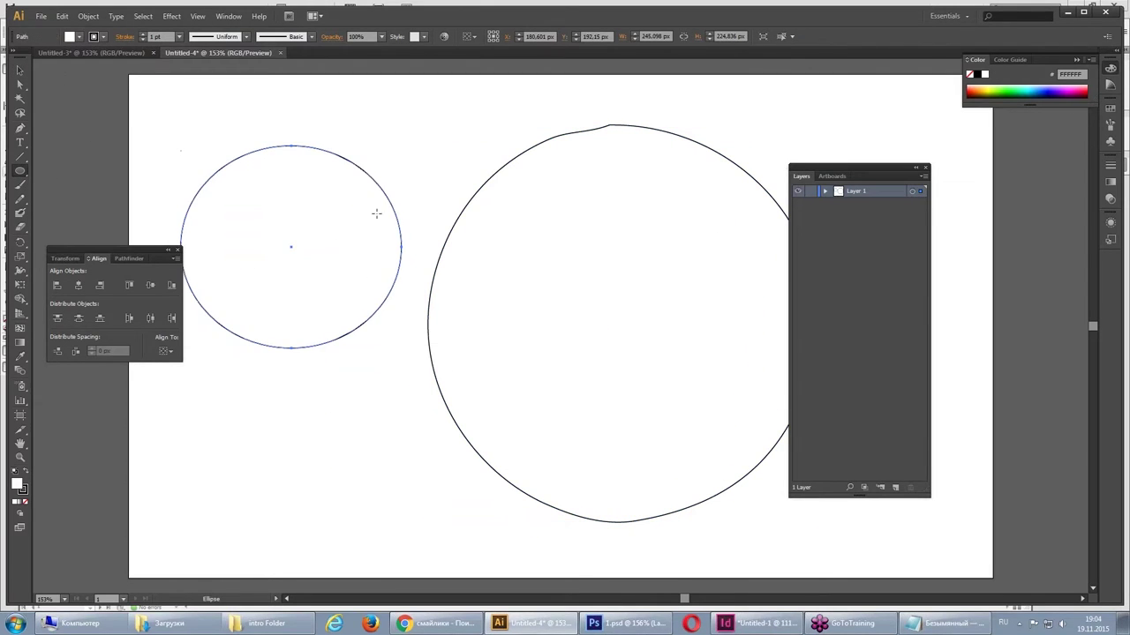
left_click(20, 70)
- Paste the small circle at the InDesign page's upper left, then select and delete it
left_click(761, 629)
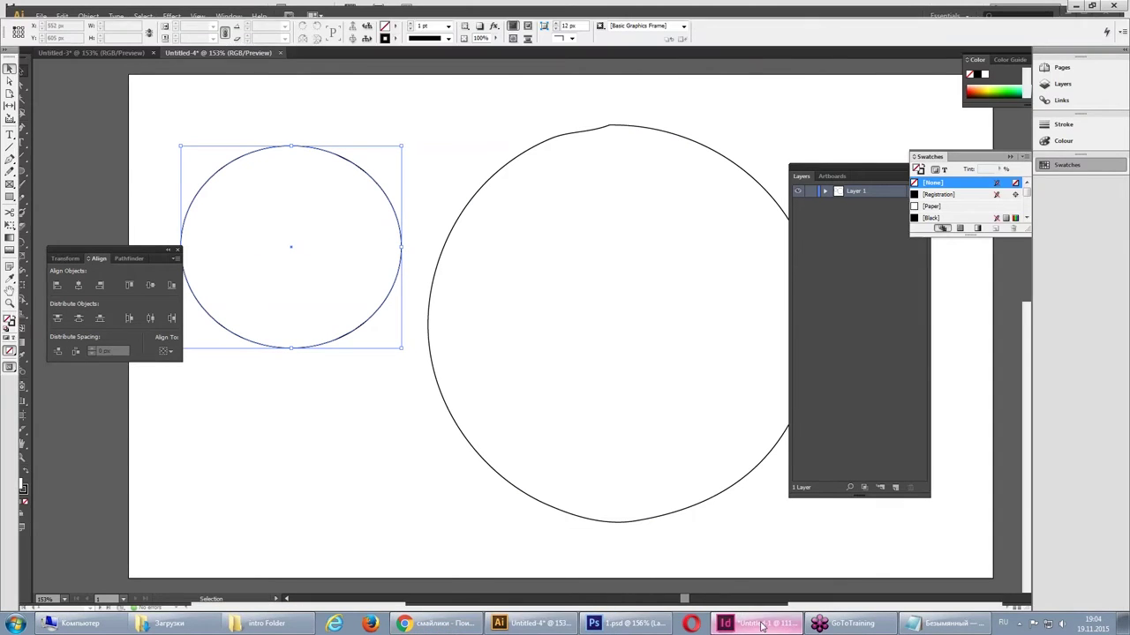
key("ctrl+v")
left_click_drag(524, 335, 212, 236)
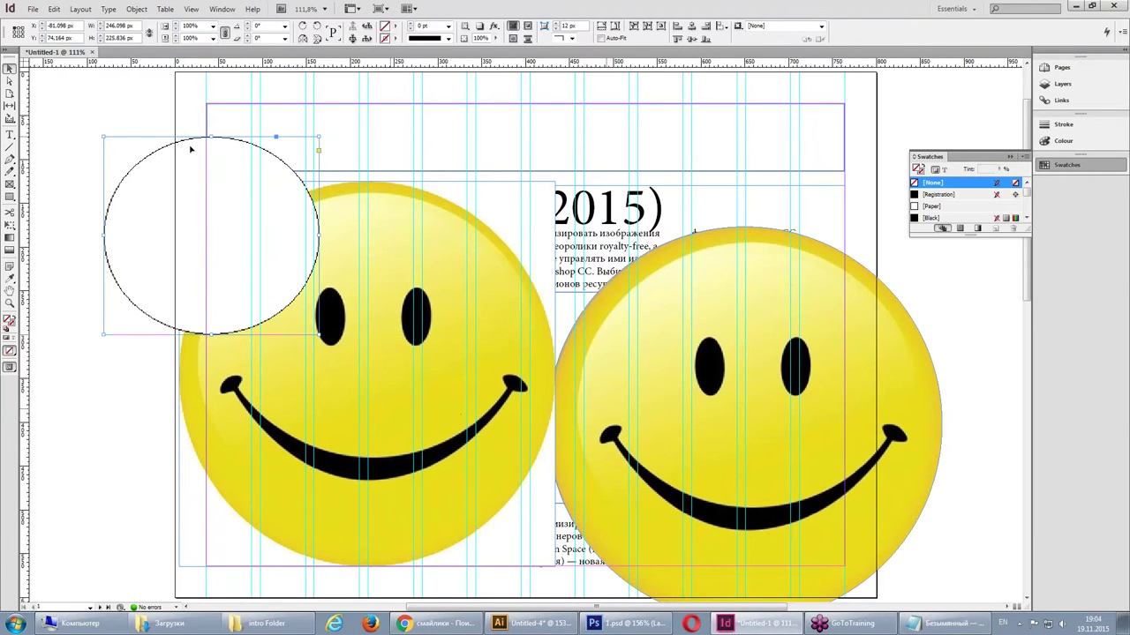
left_click_drag(181, 145, 175, 152)
left_click(10, 80)
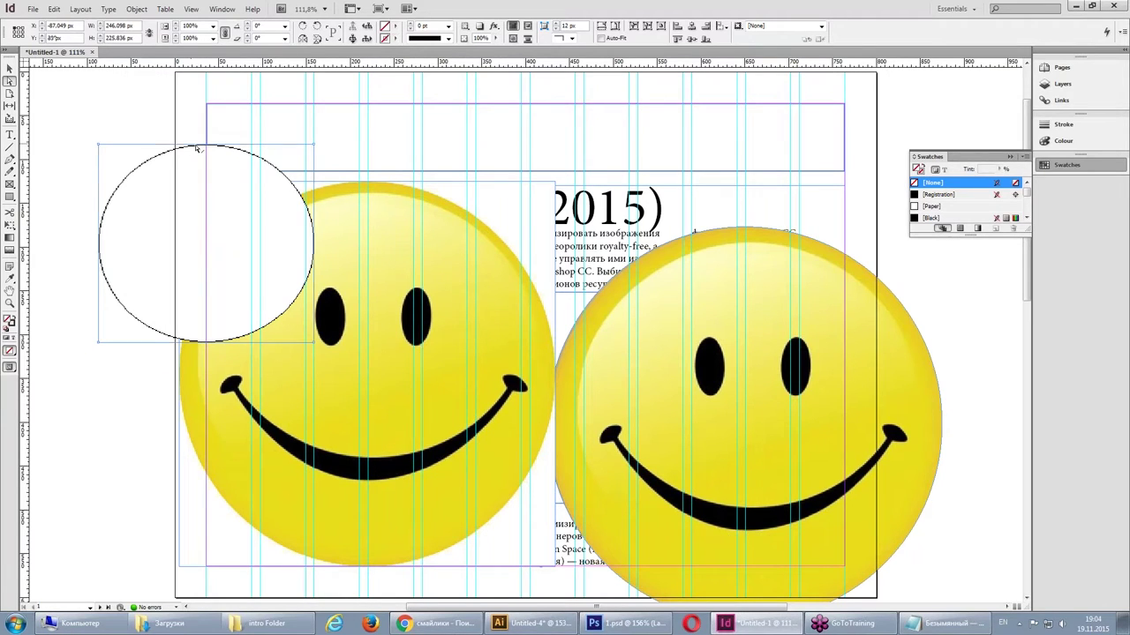
left_click(10, 68)
left_click(150, 239)
left_click(645, 424)
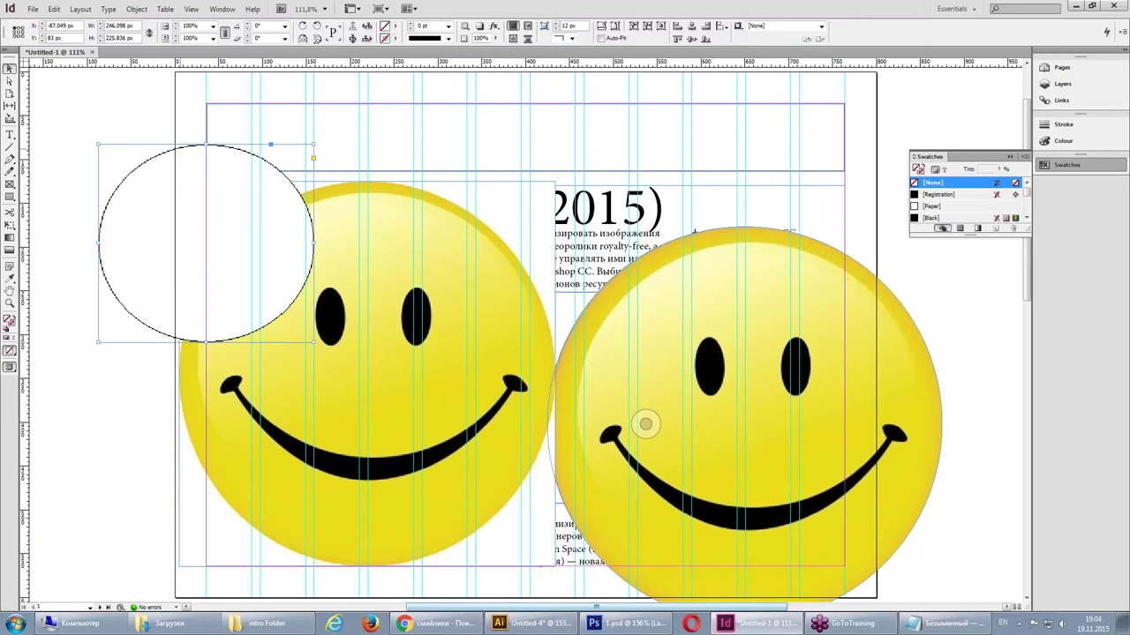
key("Delete")
left_click(594, 623)
left_click(51, 7)
mouse_move(73, 431)
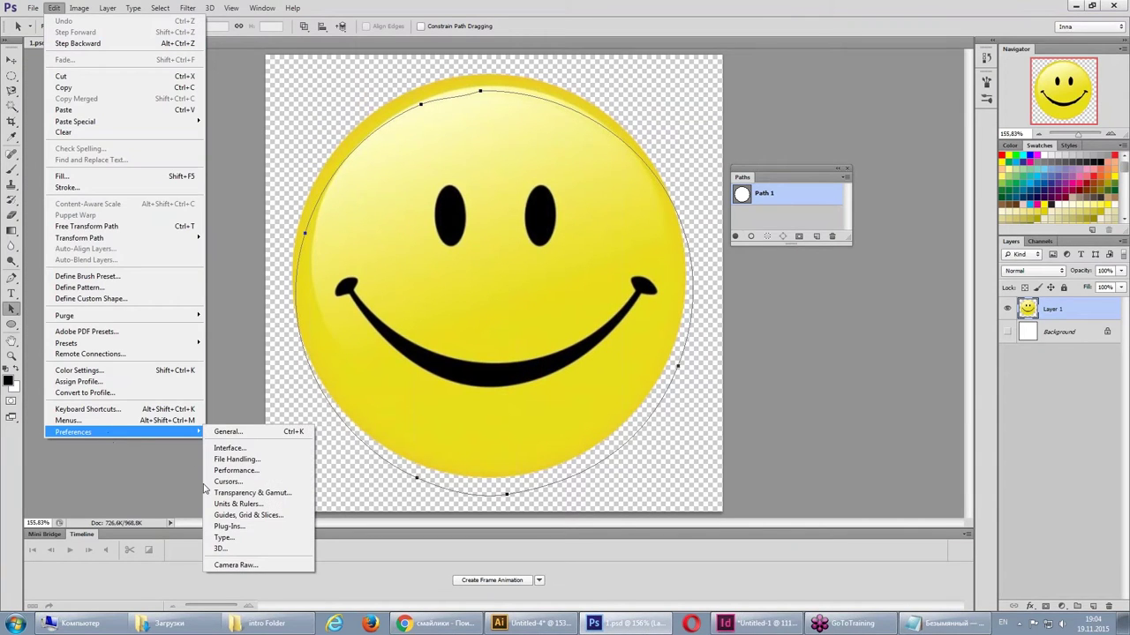
left_click(270, 461)
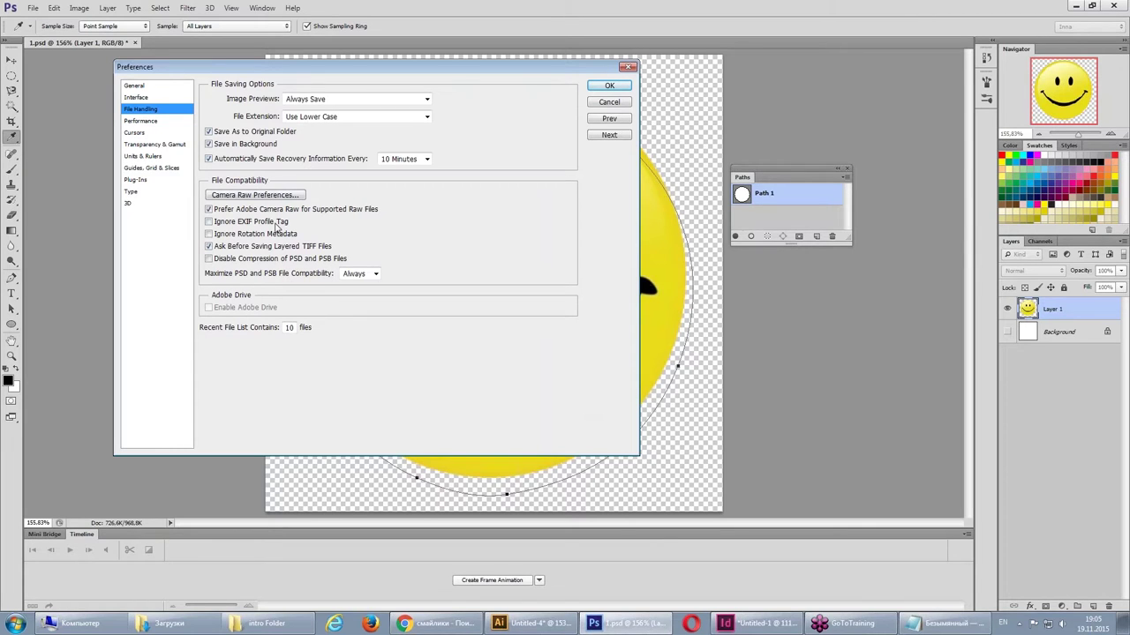
left_click(155, 121)
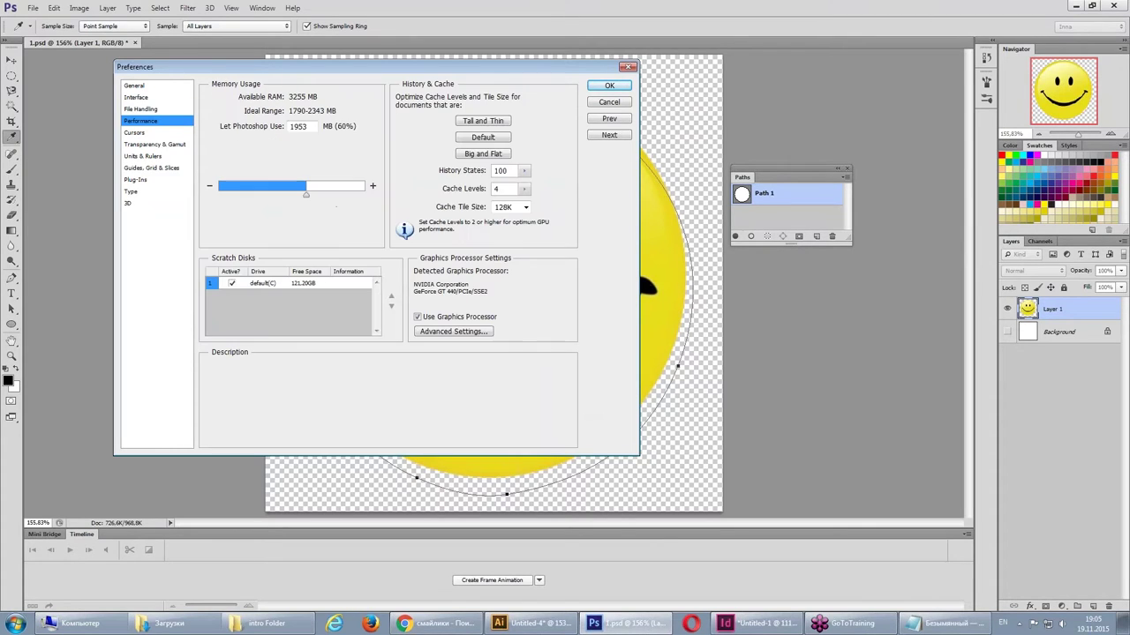
left_click(153, 88)
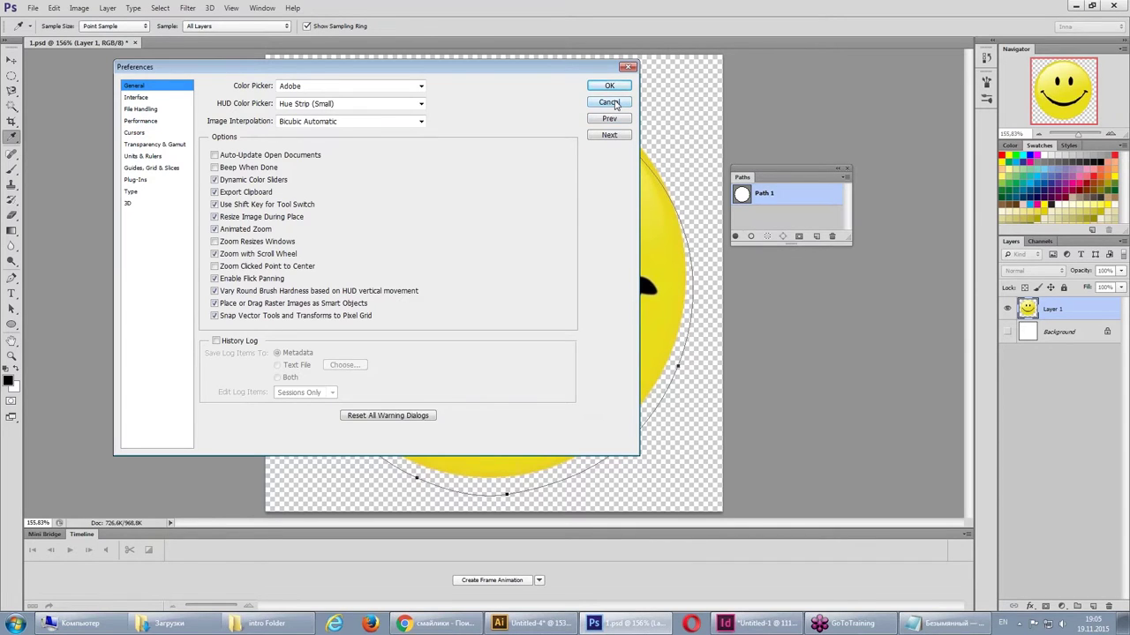
left_click(608, 103)
key("a")
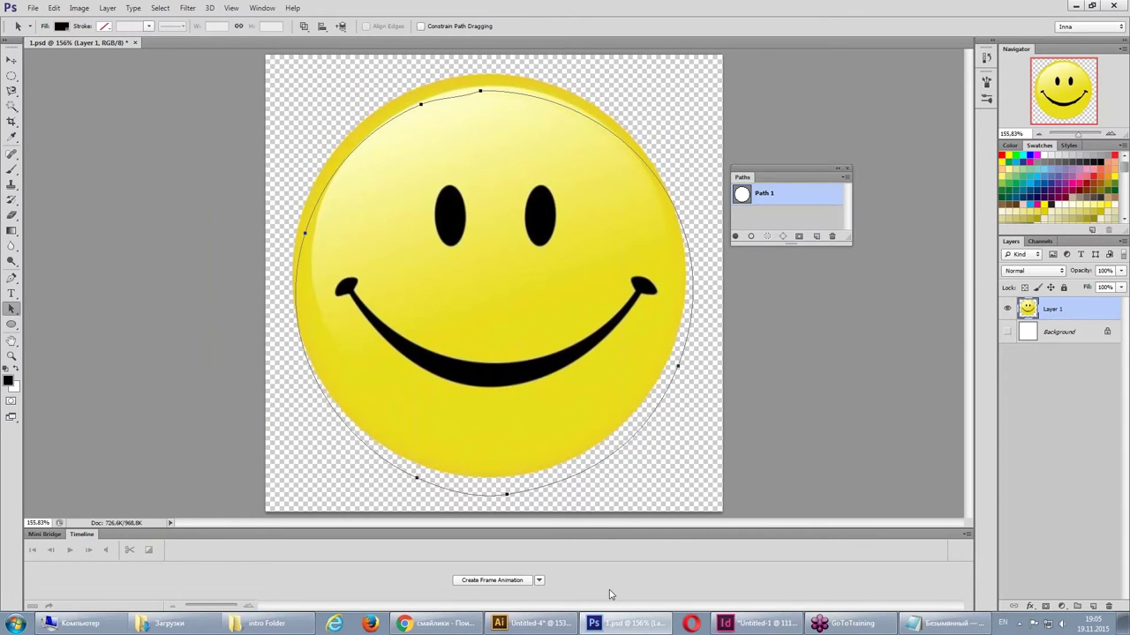
- Move Illustrator's small circle up and right and copy it to the clipboard
left_click(527, 623)
left_click_drag(320, 150, 354, 143)
right_click(354, 143)
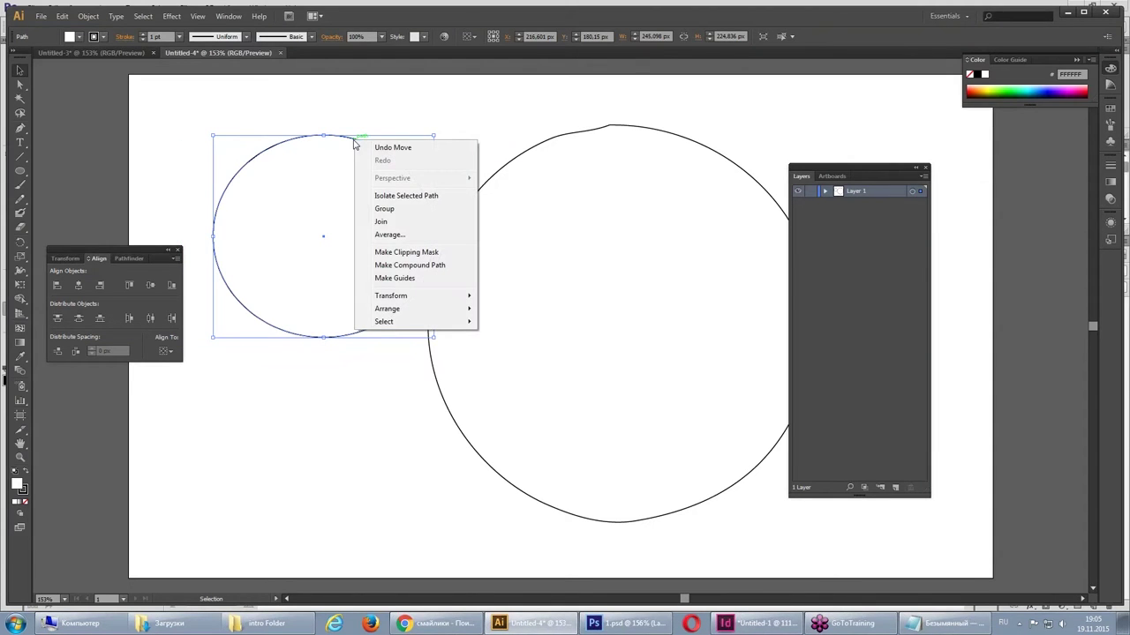
left_click(62, 16)
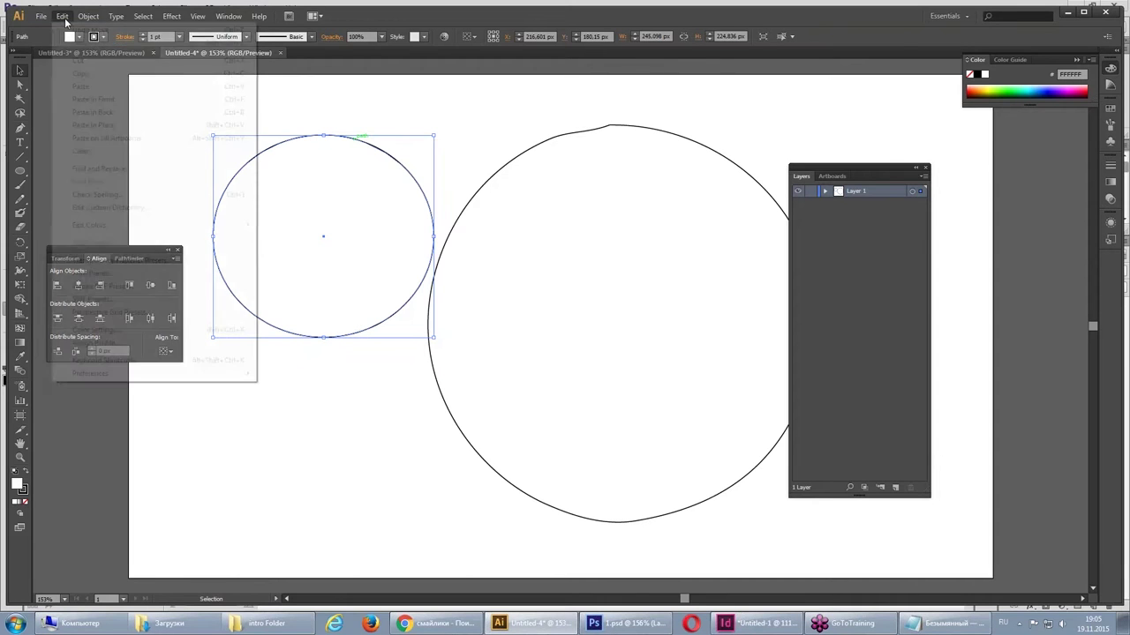
left_click(82, 75)
left_click(764, 625)
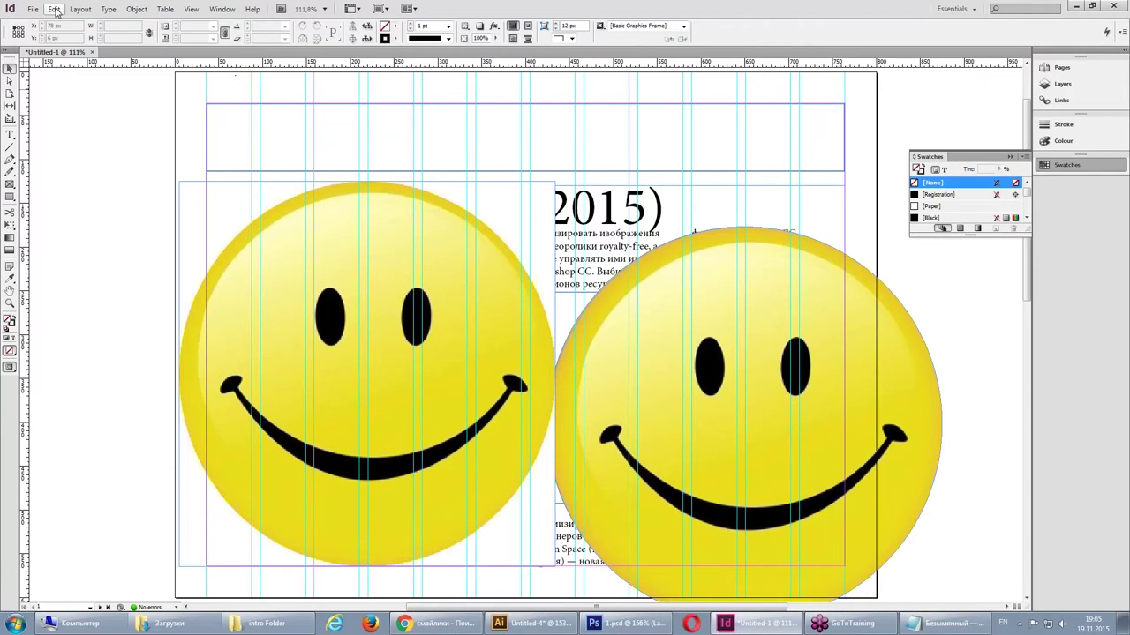
- Paste the white circle into the page centre and delete it
left_click(56, 11)
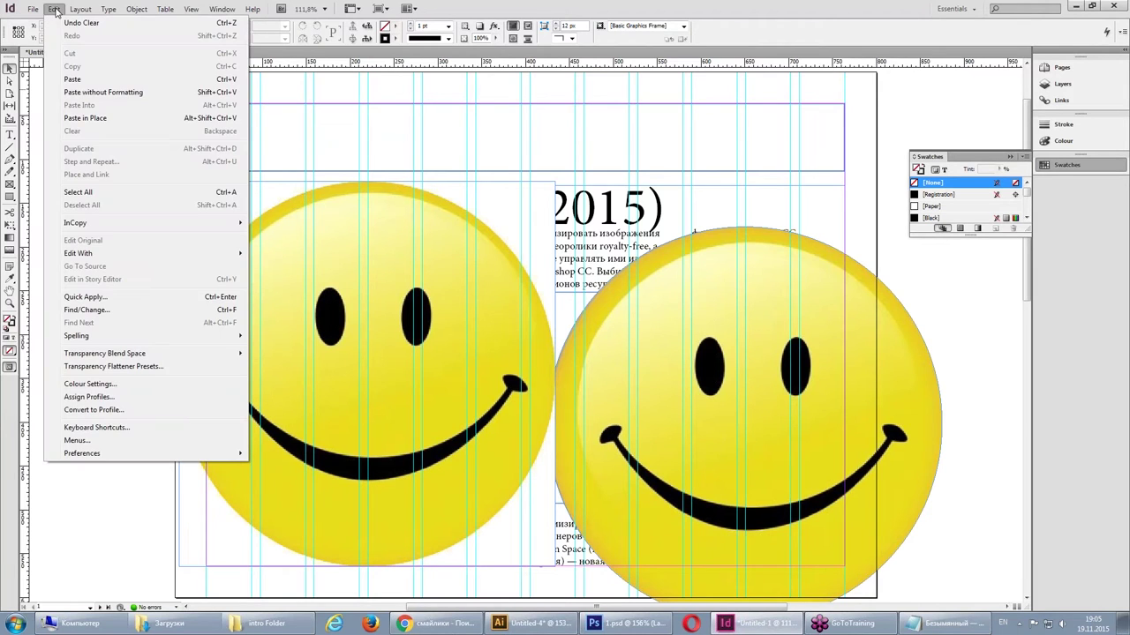
left_click(89, 80)
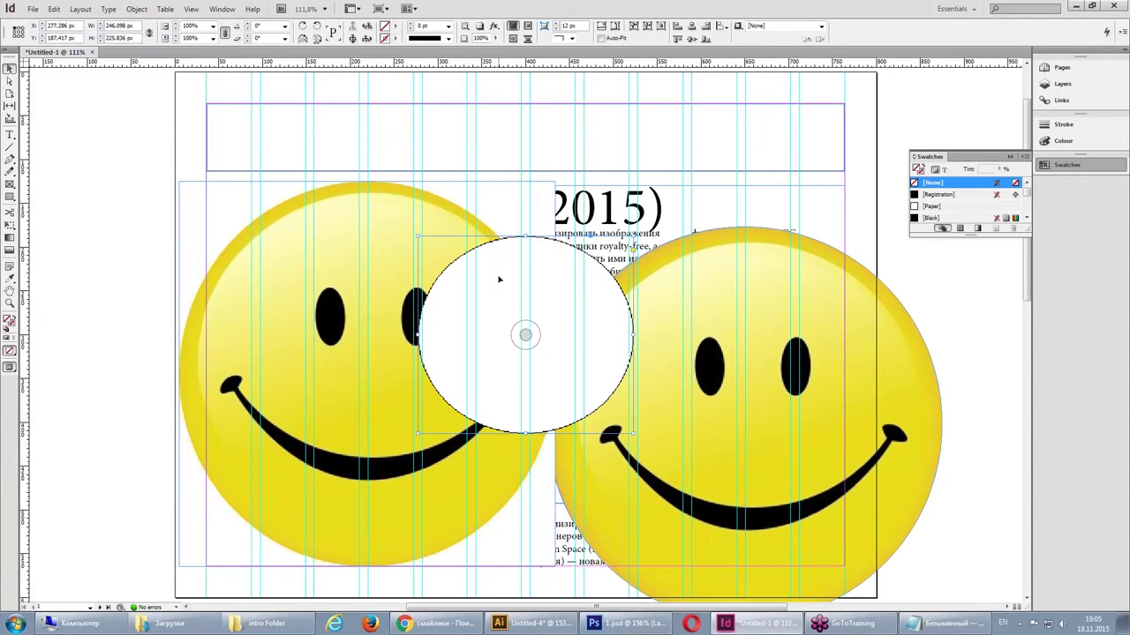
key("BackSpace")
- Switch off Prefer PDF When Pasting, paste the circle again, and undo the paste
left_click(55, 10)
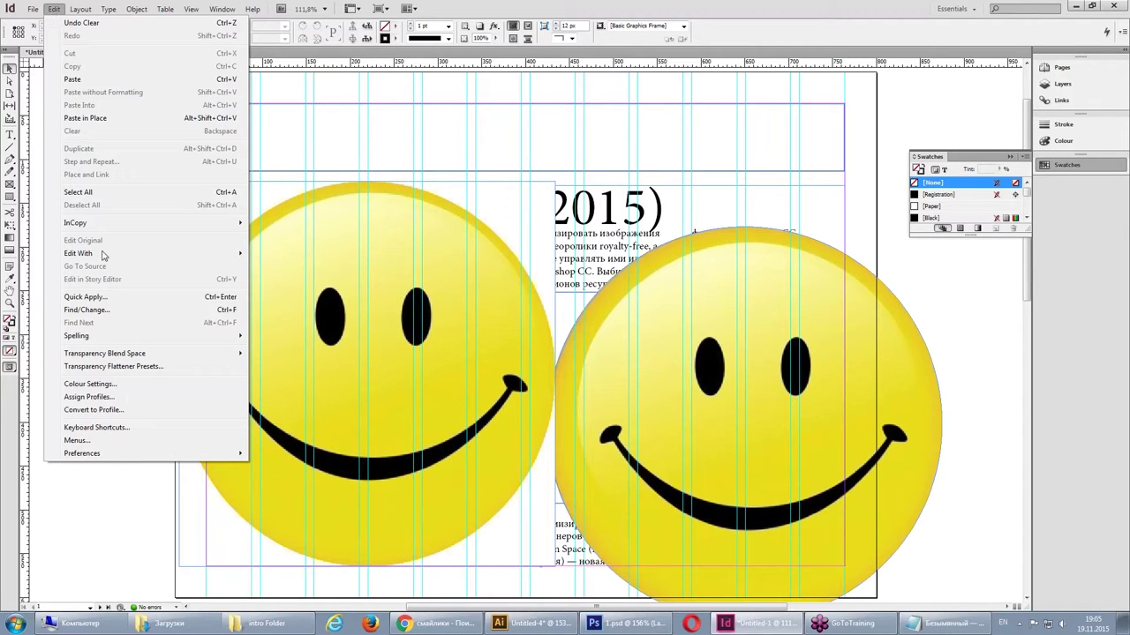
mouse_move(82, 453)
left_click(272, 454)
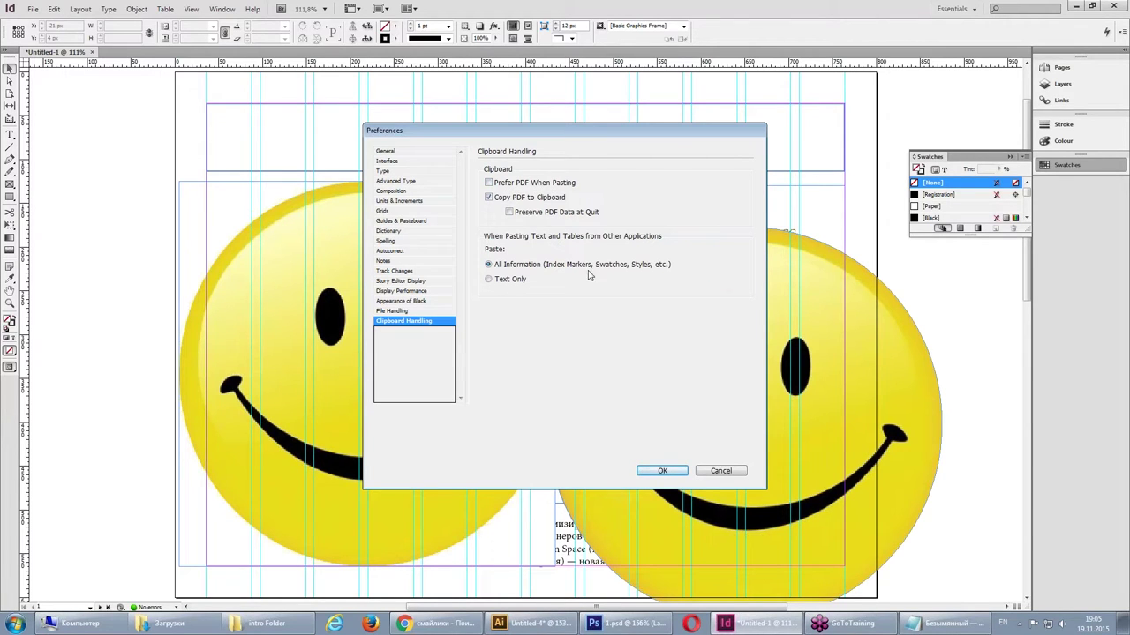
left_click(668, 469)
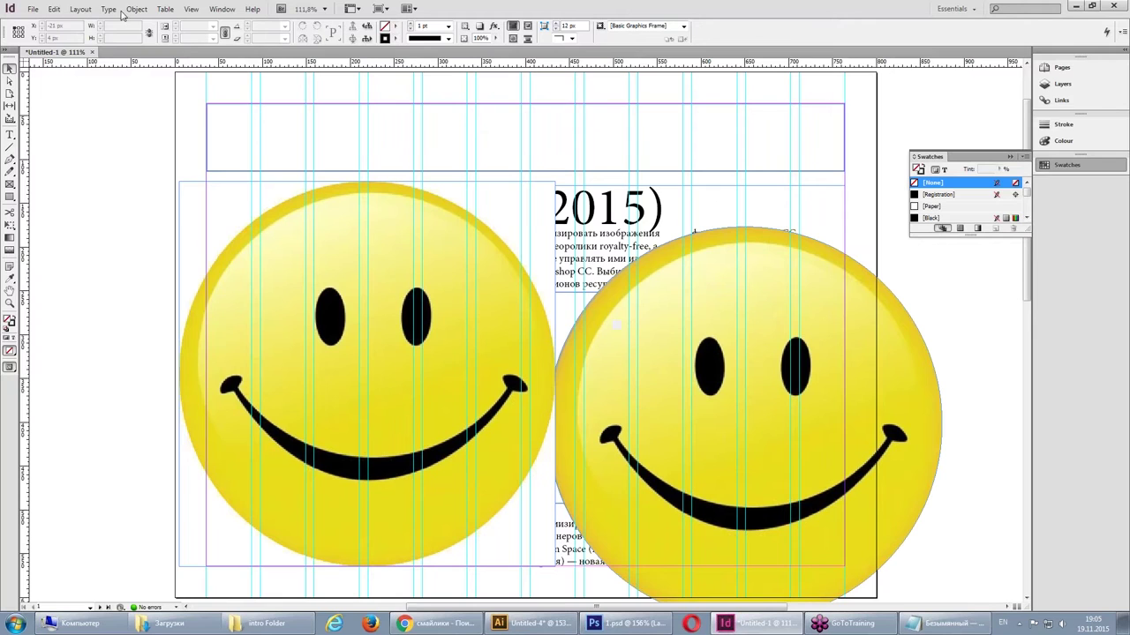
left_click(54, 9)
left_click(72, 79)
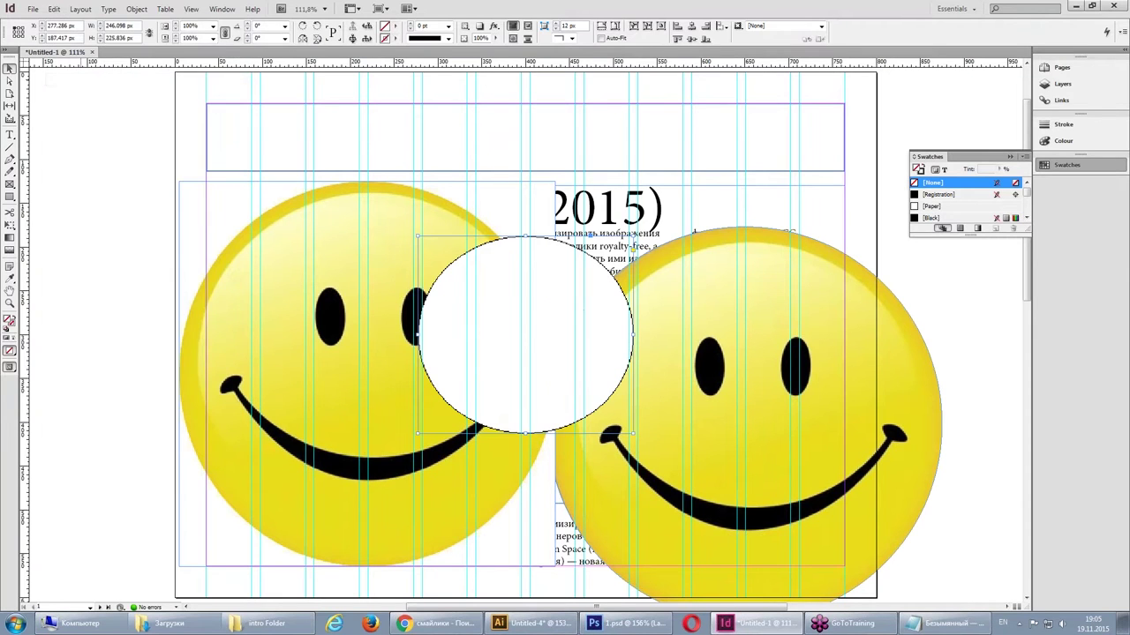
key("ctrl+z")
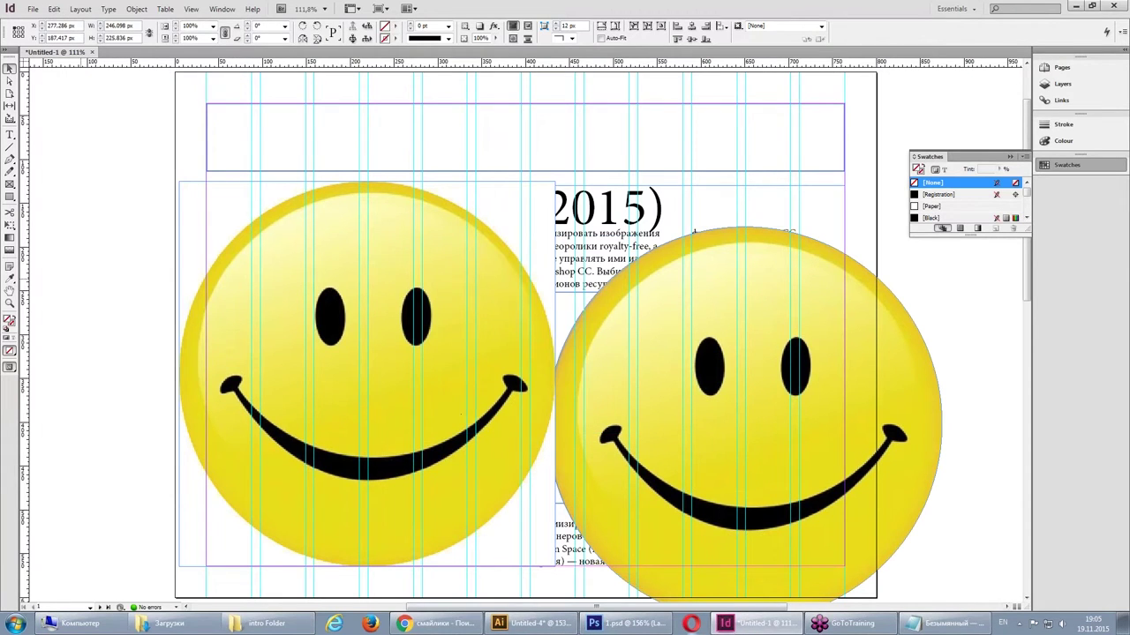
- Copy the small ellipse outline in Illustrator and return to the InDesign layout
left_click(523, 625)
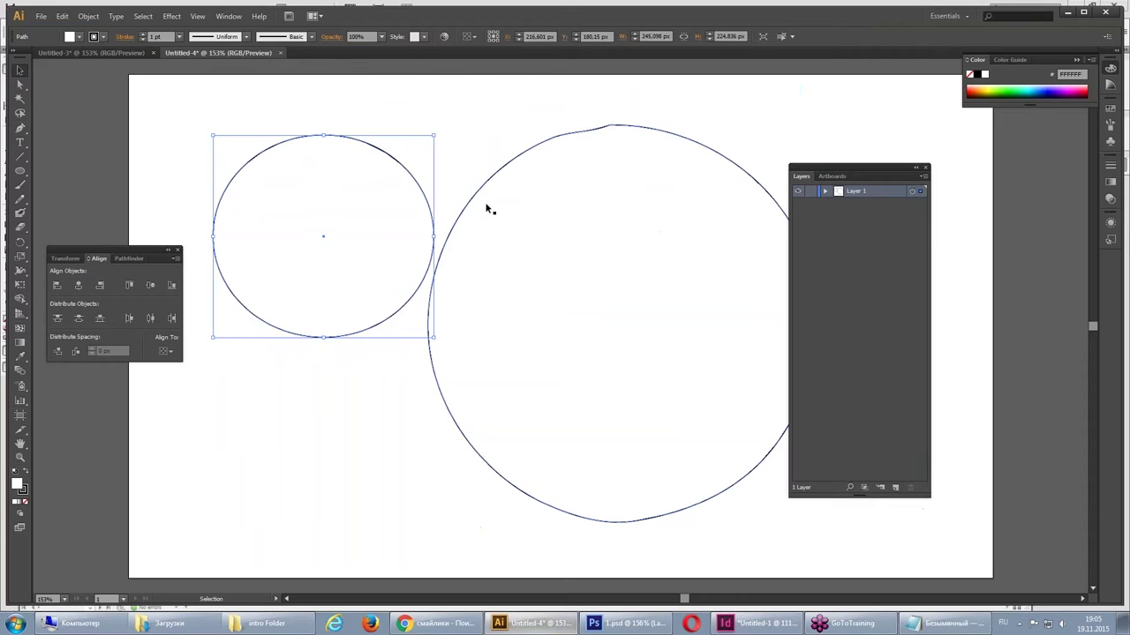
left_click(69, 16)
left_click(89, 81)
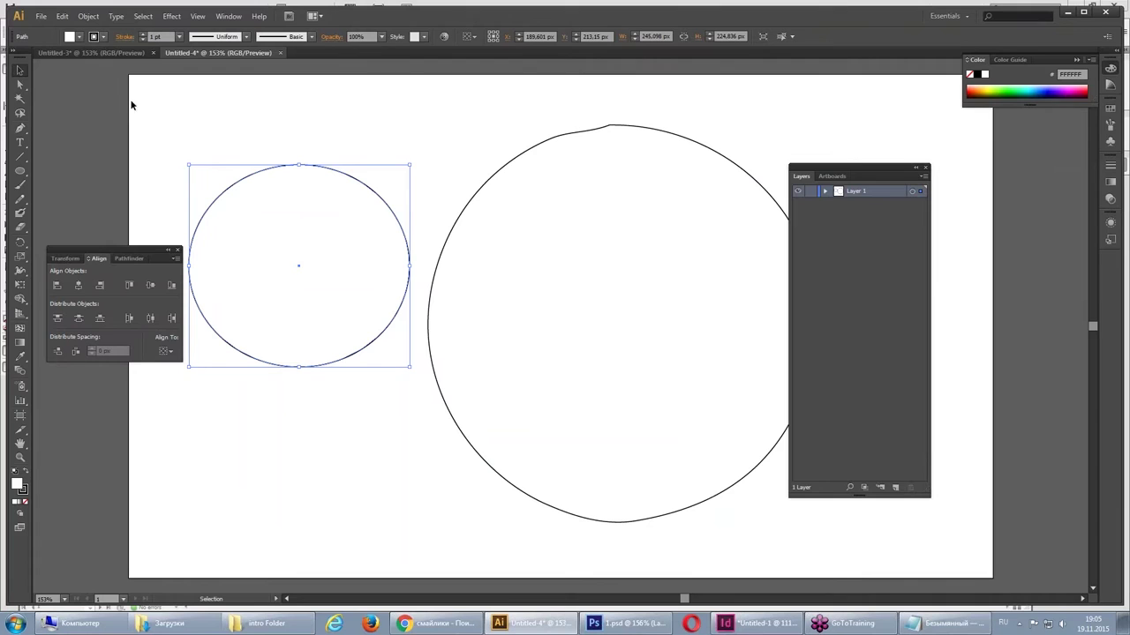
mouse_move(530, 623)
left_click(755, 623)
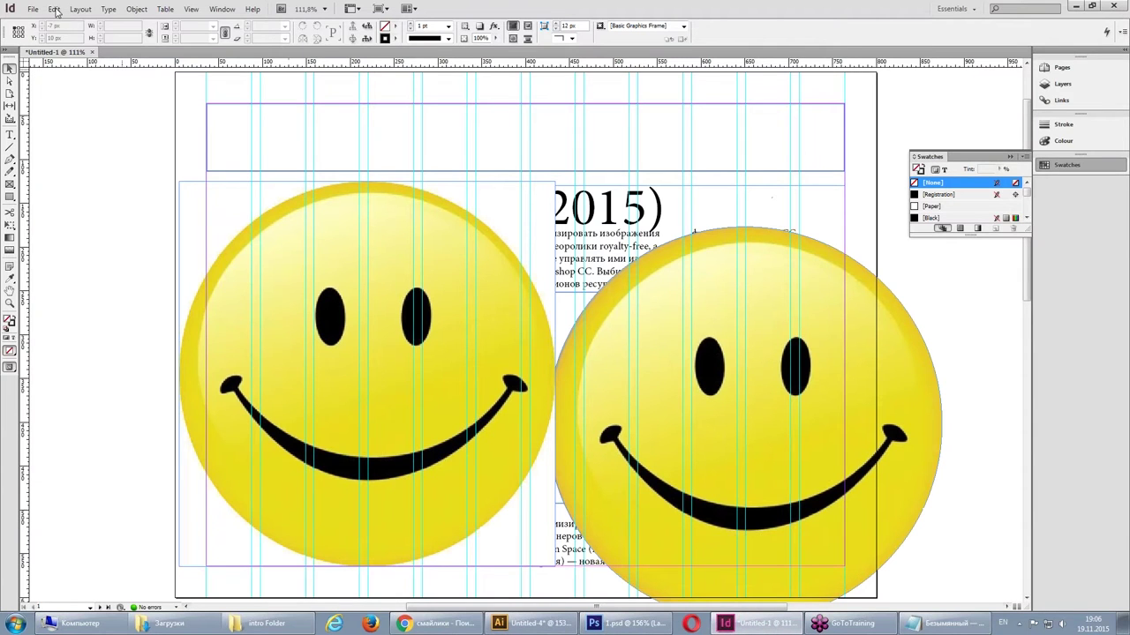
left_click(54, 9)
left_click(69, 78)
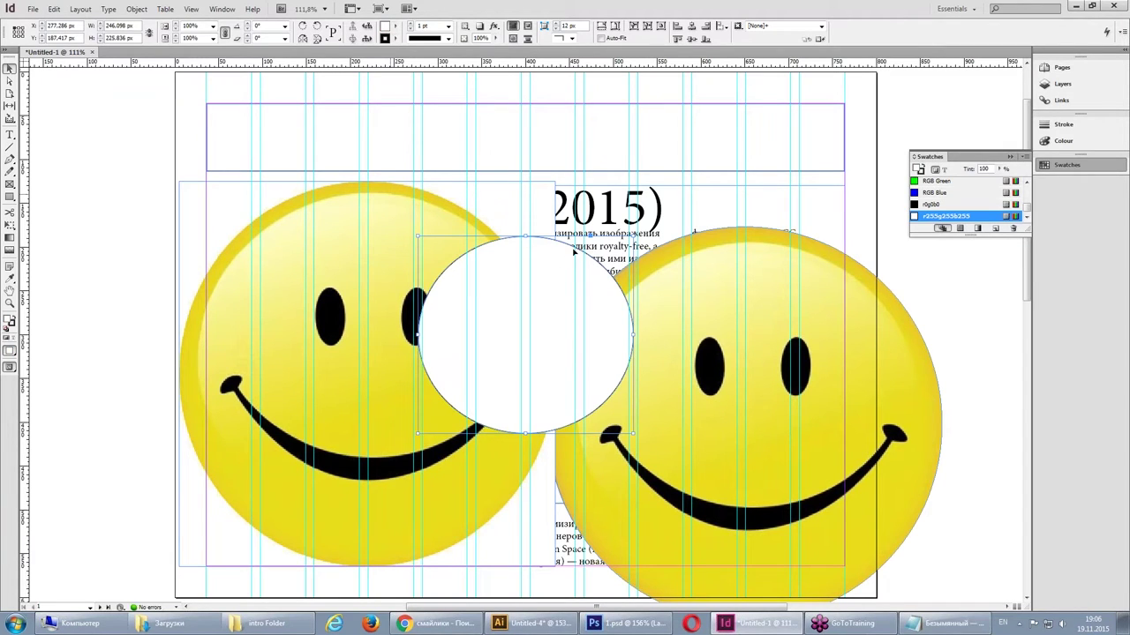
left_click_drag(575, 249, 259, 143)
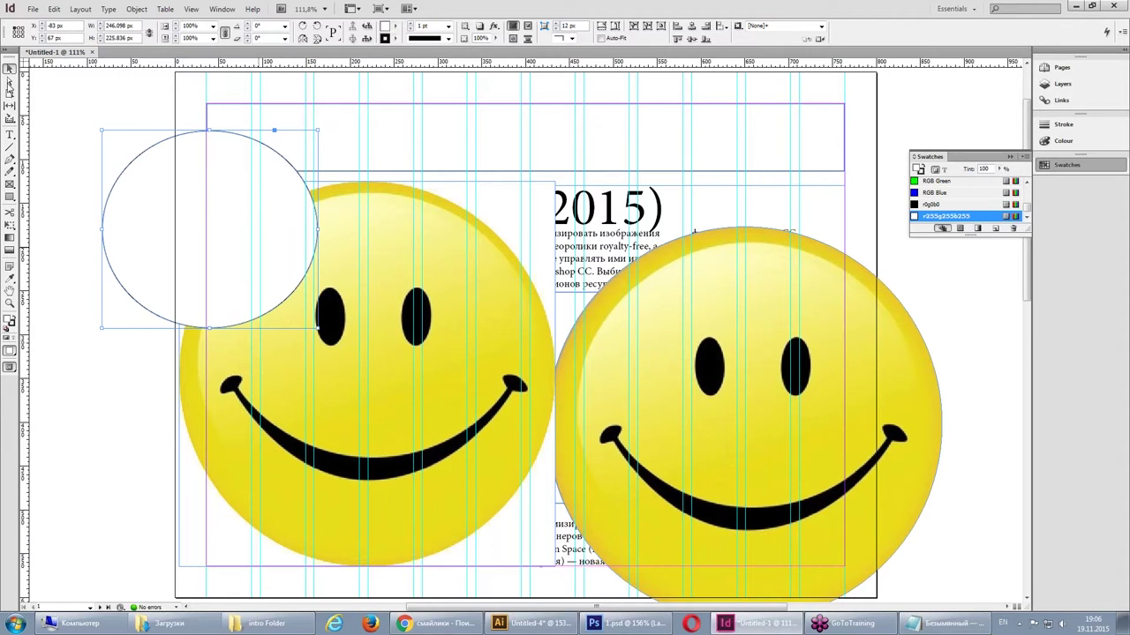
left_click(9, 82)
left_click(210, 132)
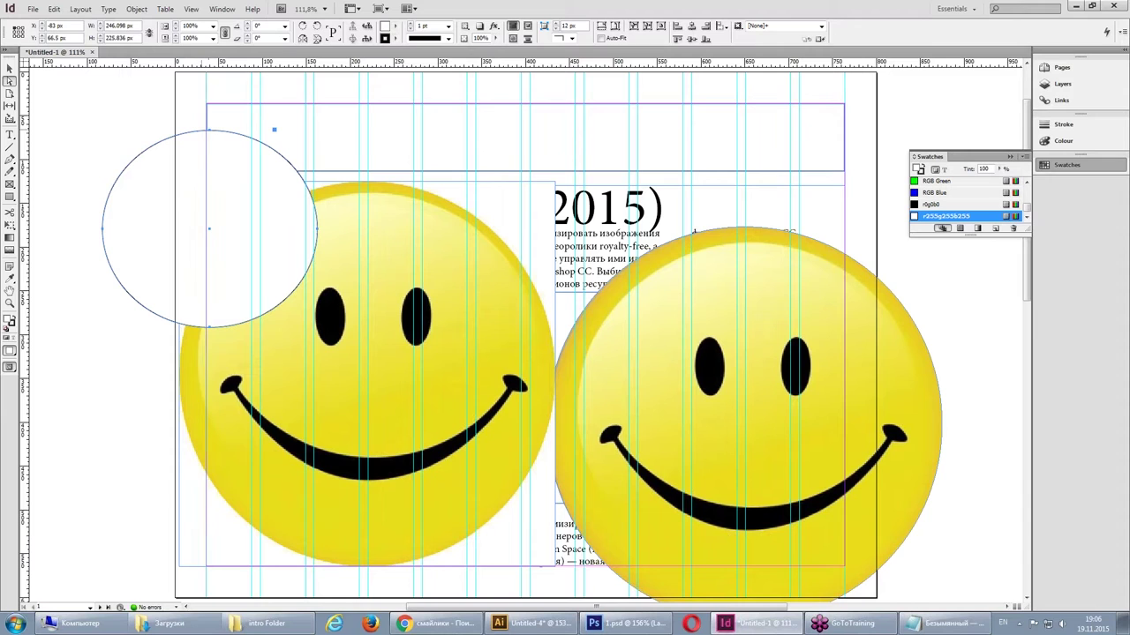
left_click(187, 104)
mouse_move(209, 130)
left_mouse_down()
mouse_move(293, 99)
mouse_move(93, 124)
left_mouse_up()
key("v")
left_click_drag(171, 130, 163, 155)
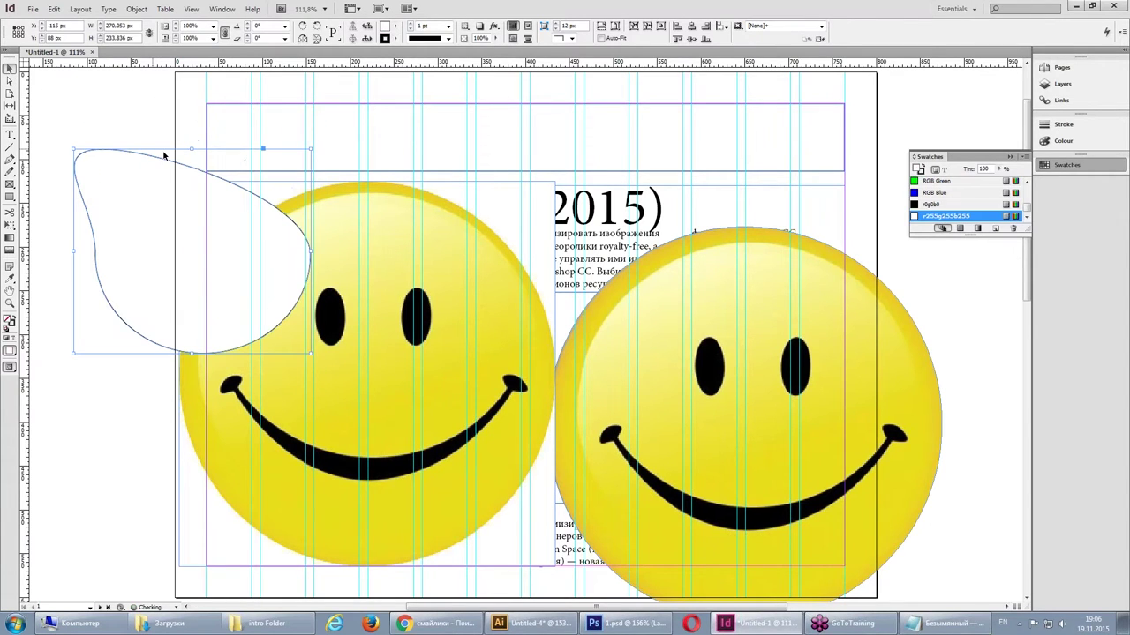
key("Delete")
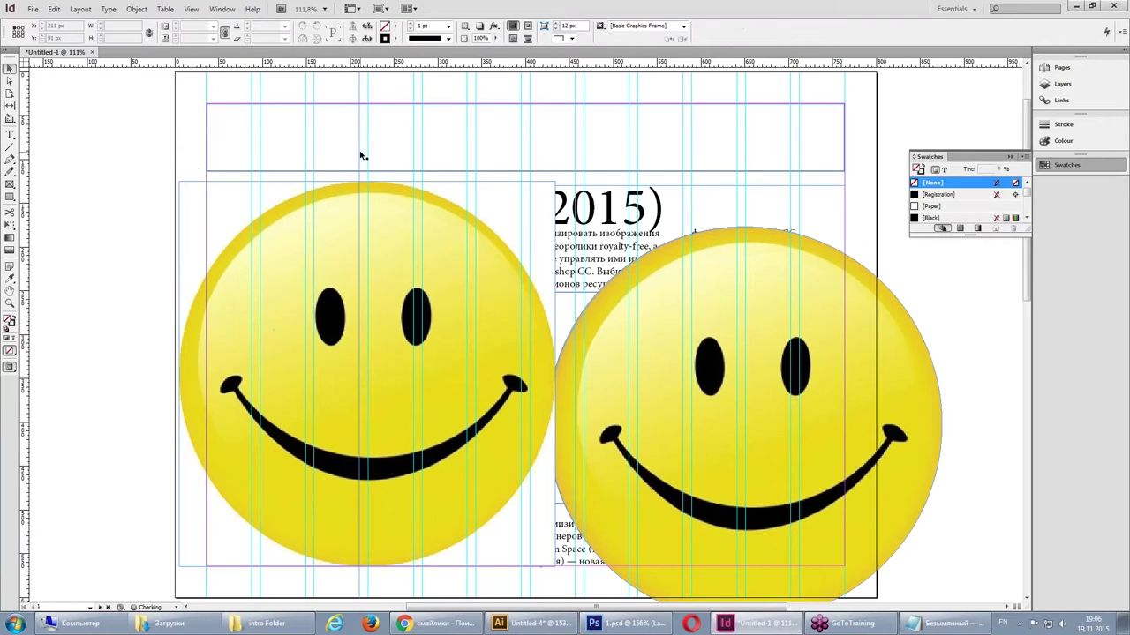
- Review the Clipboard Handling preferences and close them without changes
left_click(645, 425)
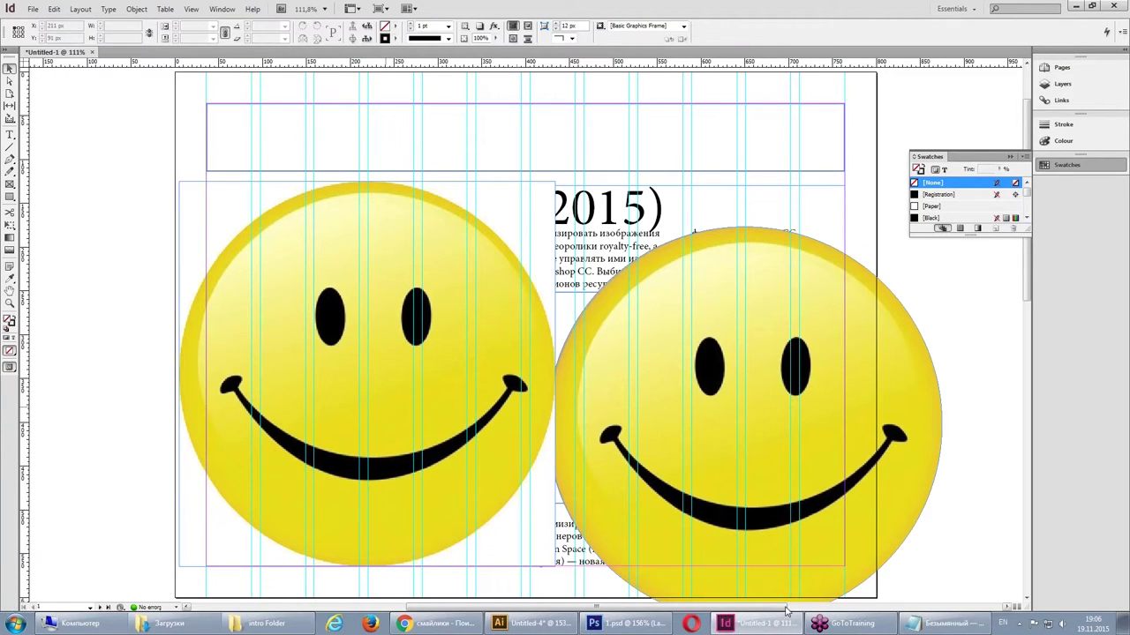
left_click(54, 9)
mouse_move(82, 454)
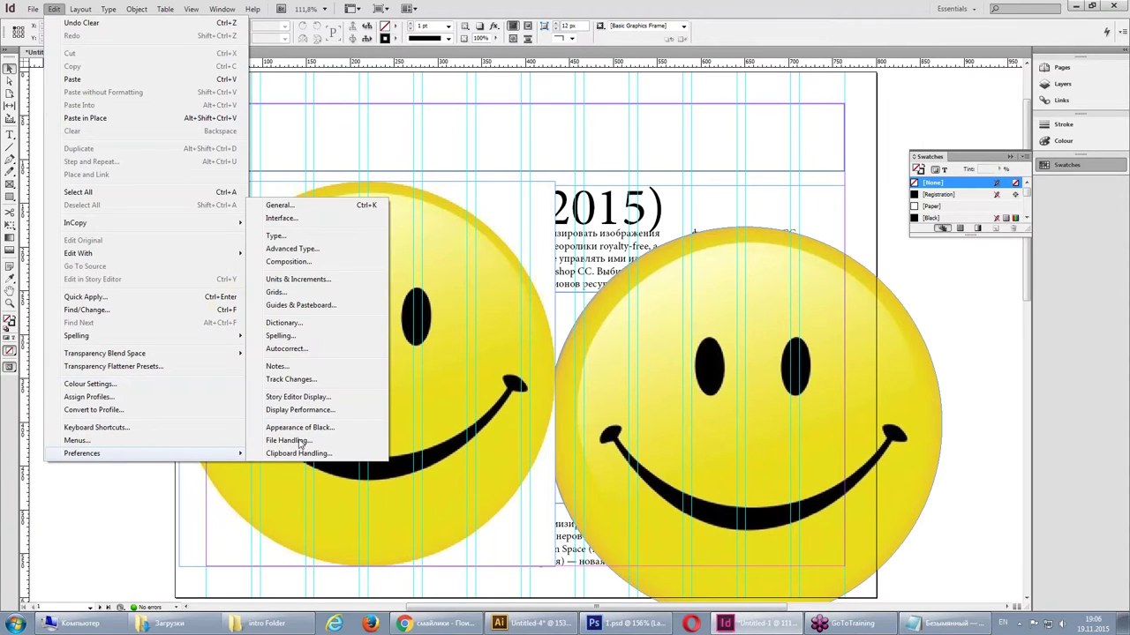
left_click(300, 441)
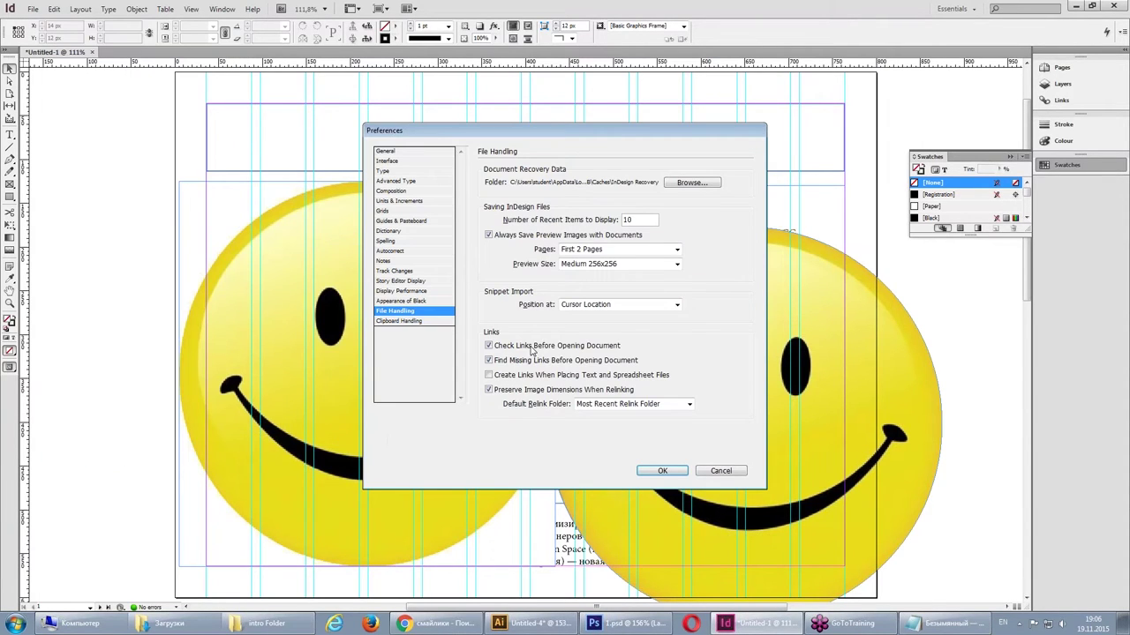
left_click(415, 322)
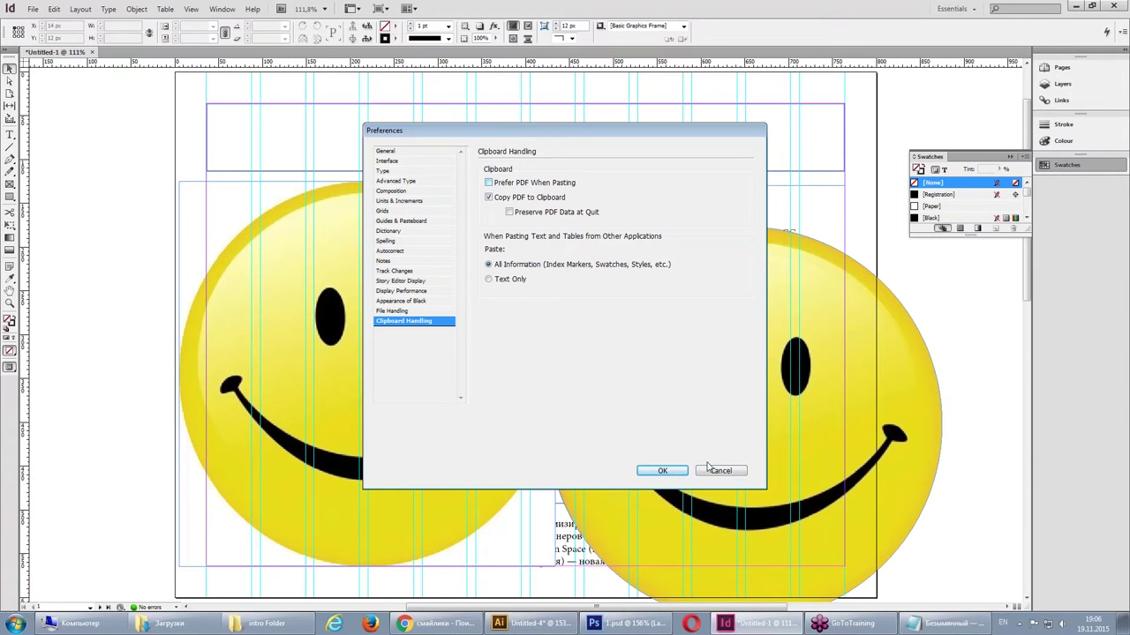
left_click(711, 468)
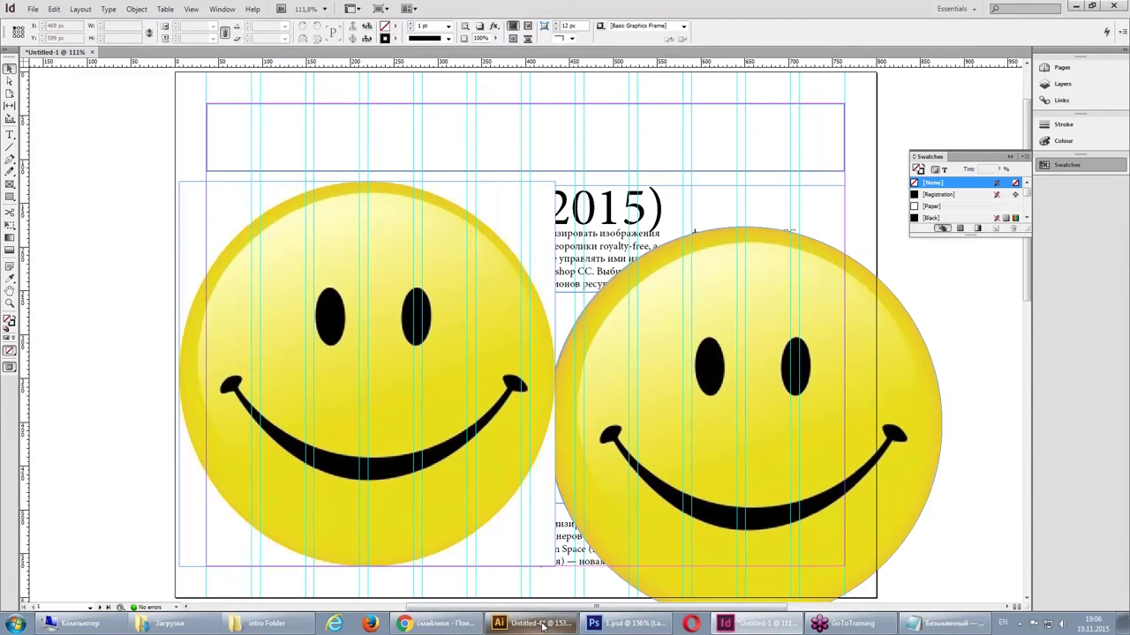
- Select and copy Illustrator's large circle outline, then return to the InDesign layout
left_click(534, 623)
left_click(519, 159)
left_click(611, 130)
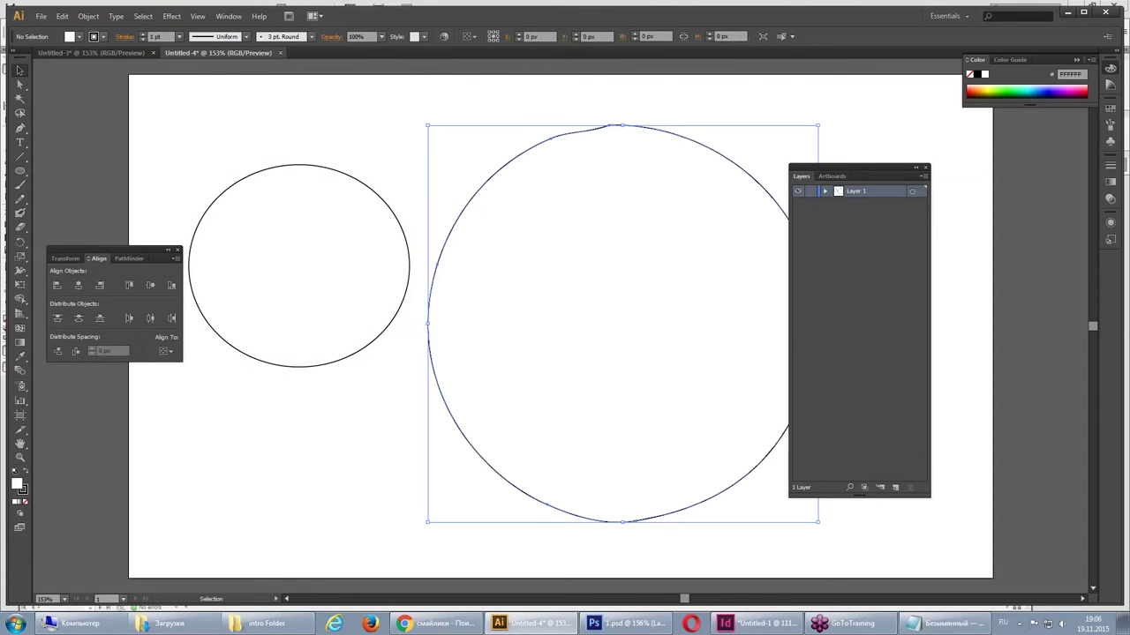
left_click(633, 257)
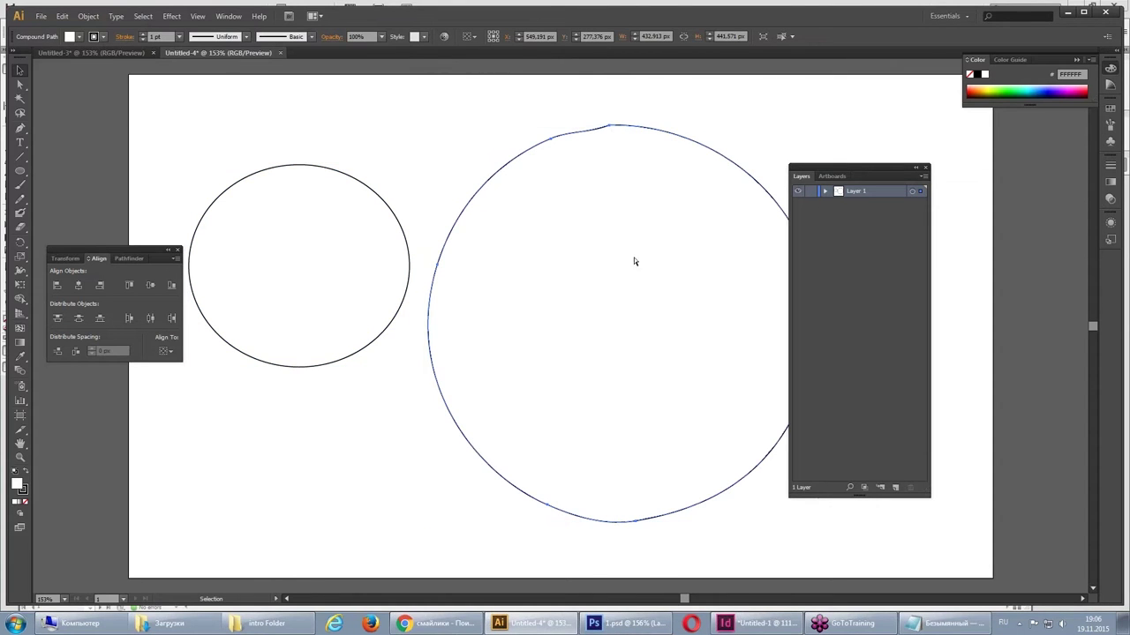
left_click(756, 623)
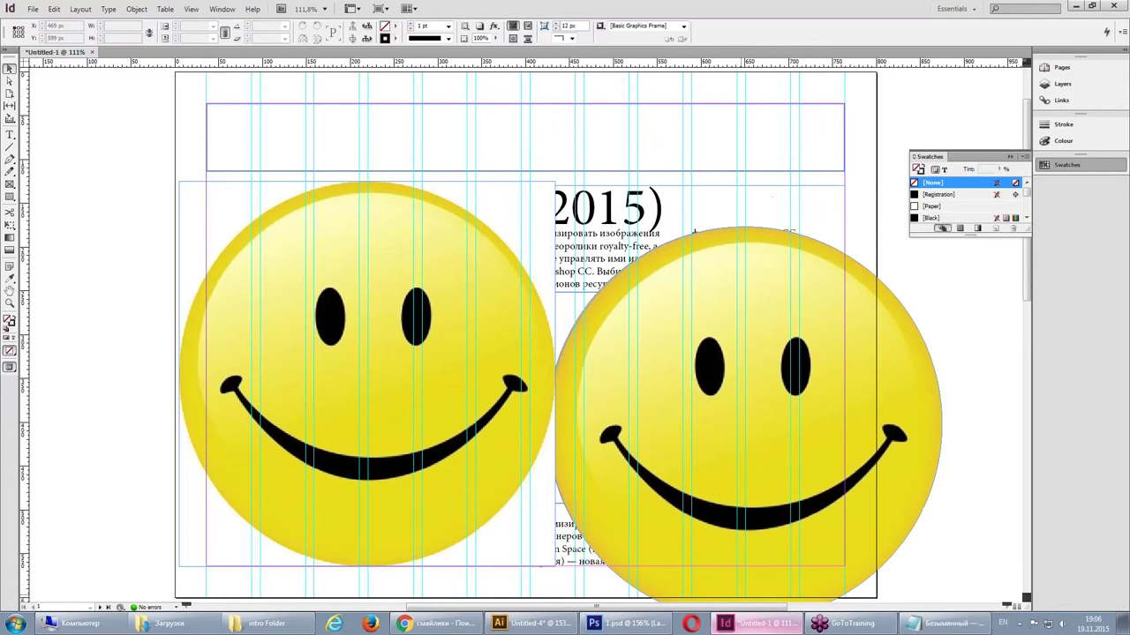
left_click(54, 9)
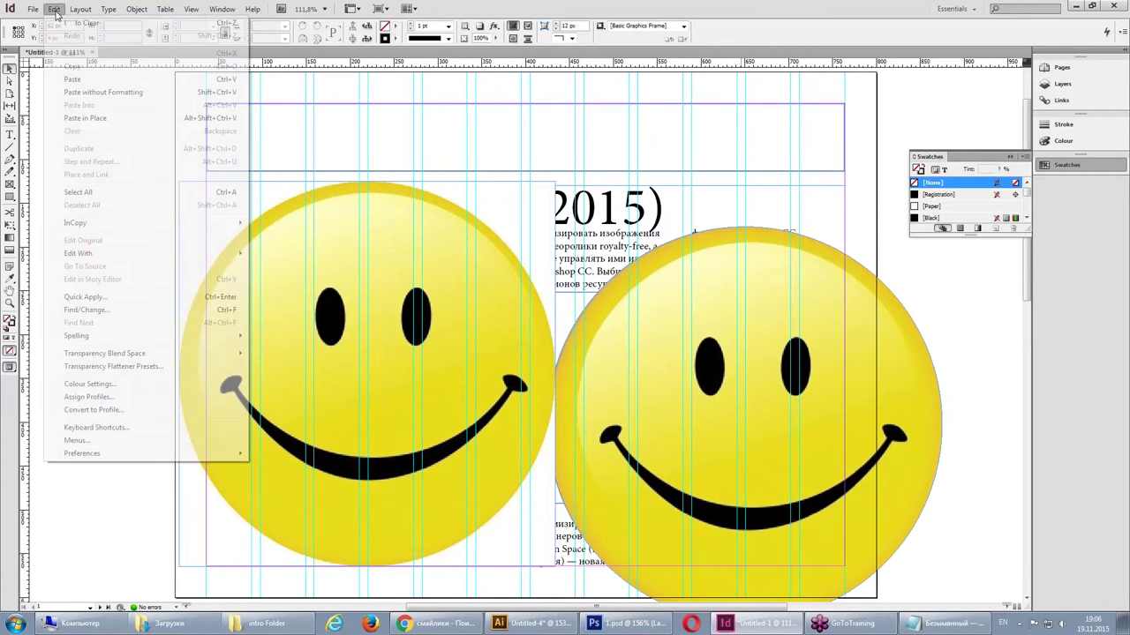
left_click(91, 81)
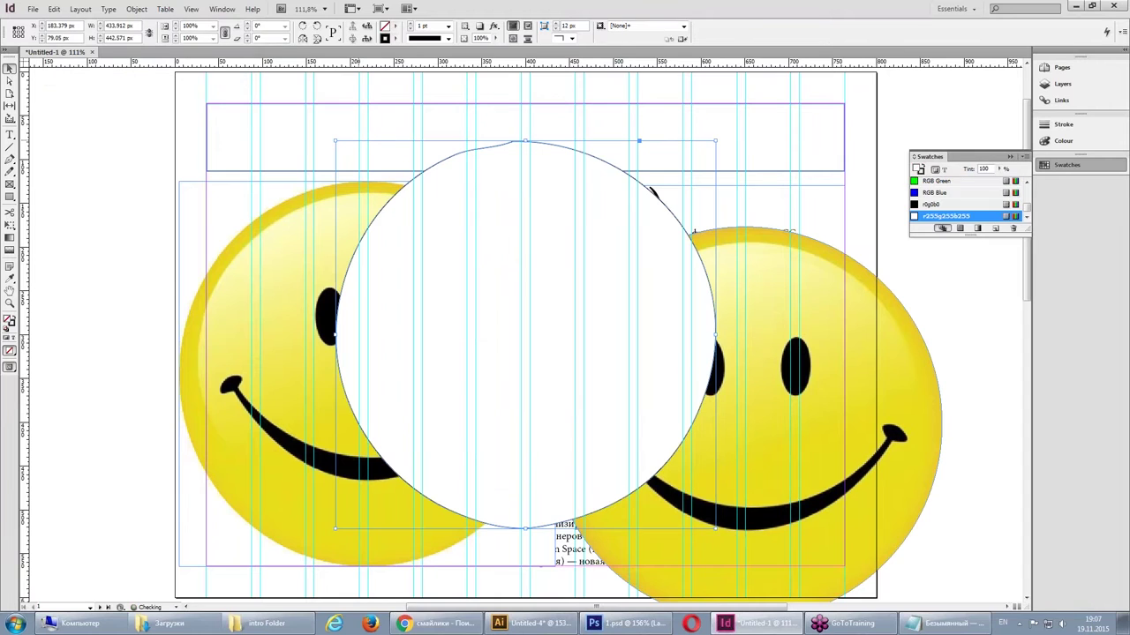
left_click(10, 80)
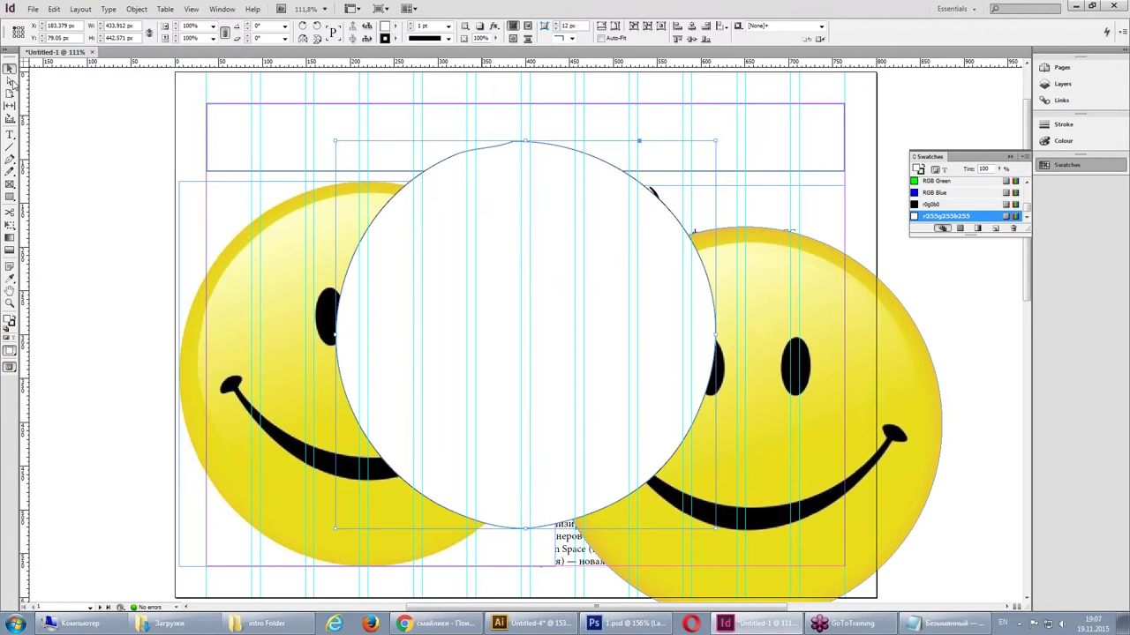
left_click_drag(518, 141, 532, 155)
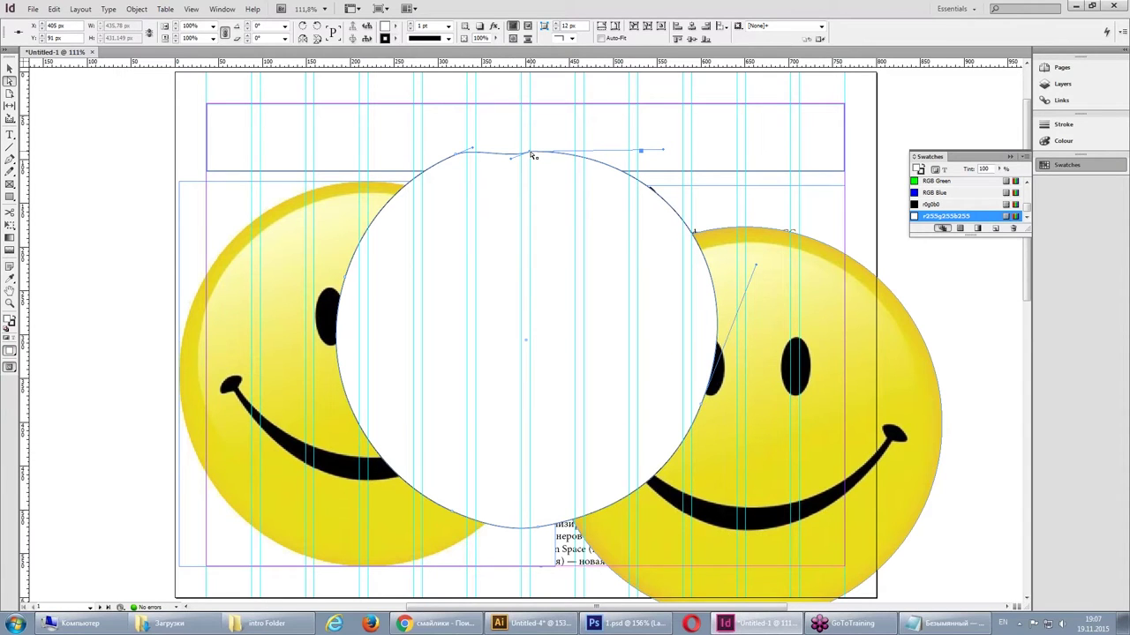
left_click(10, 69)
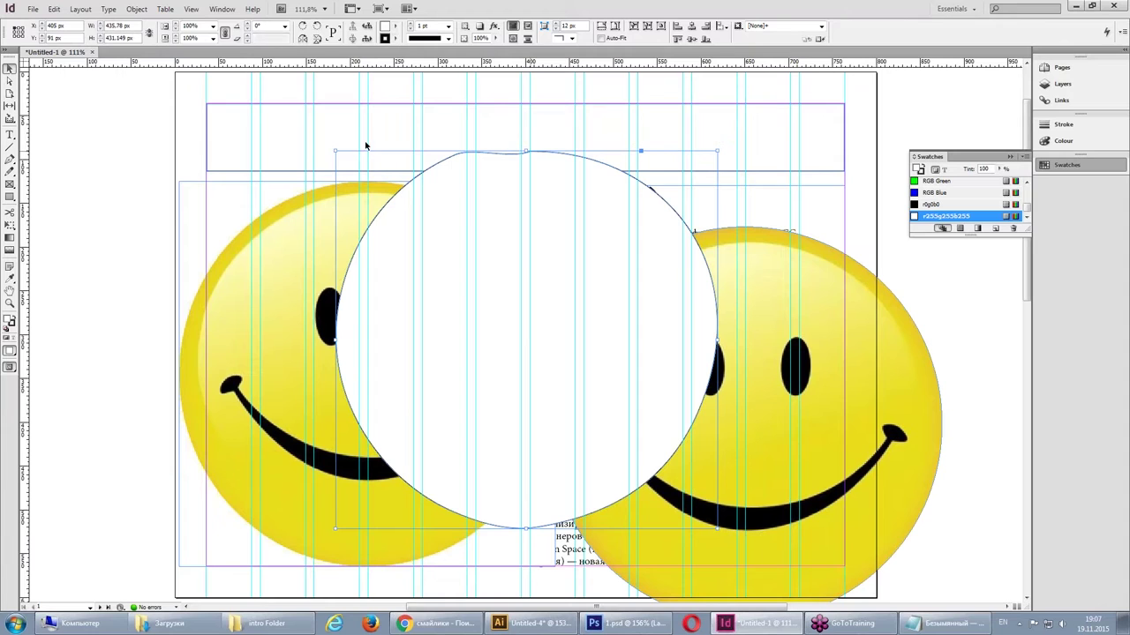
left_click_drag(519, 155, 500, 160)
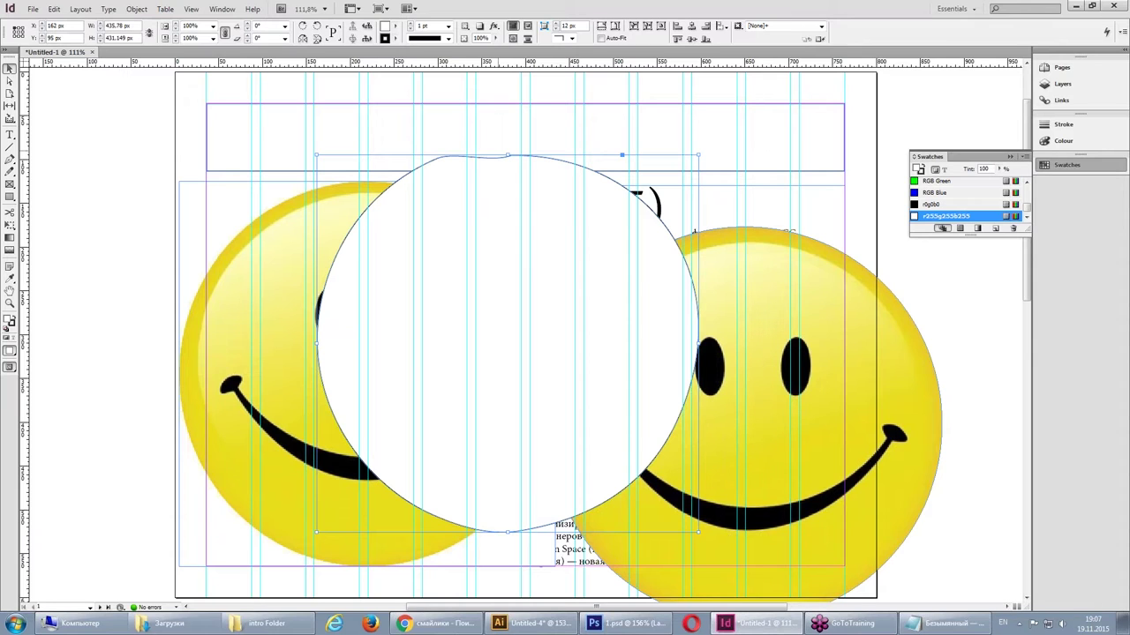
key("Delete")
left_click(349, 190)
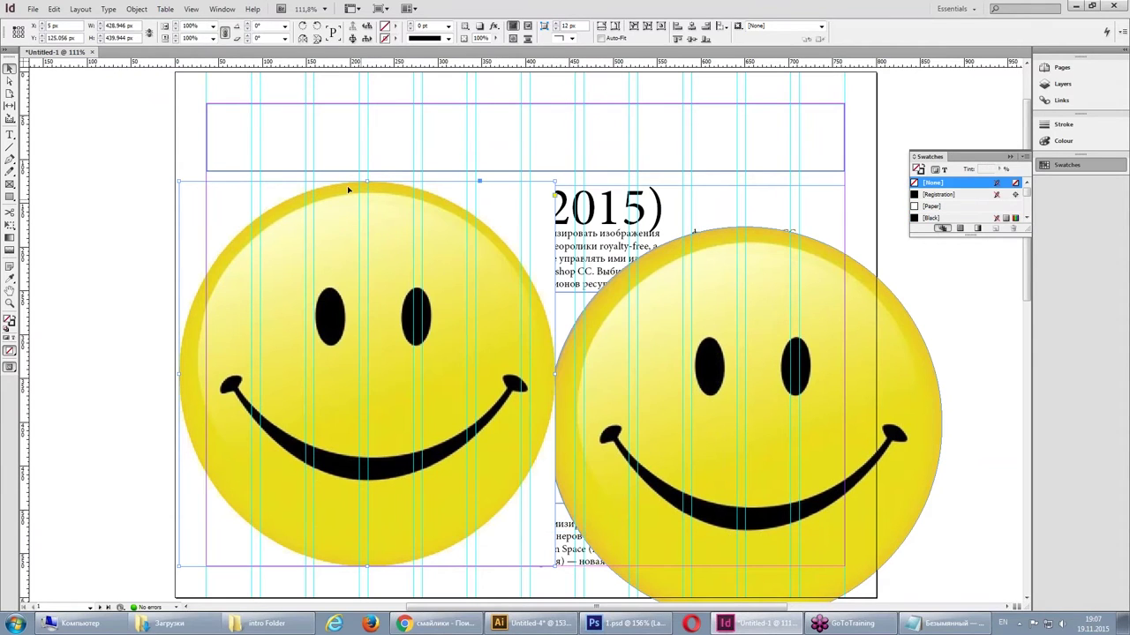
left_click(54, 9)
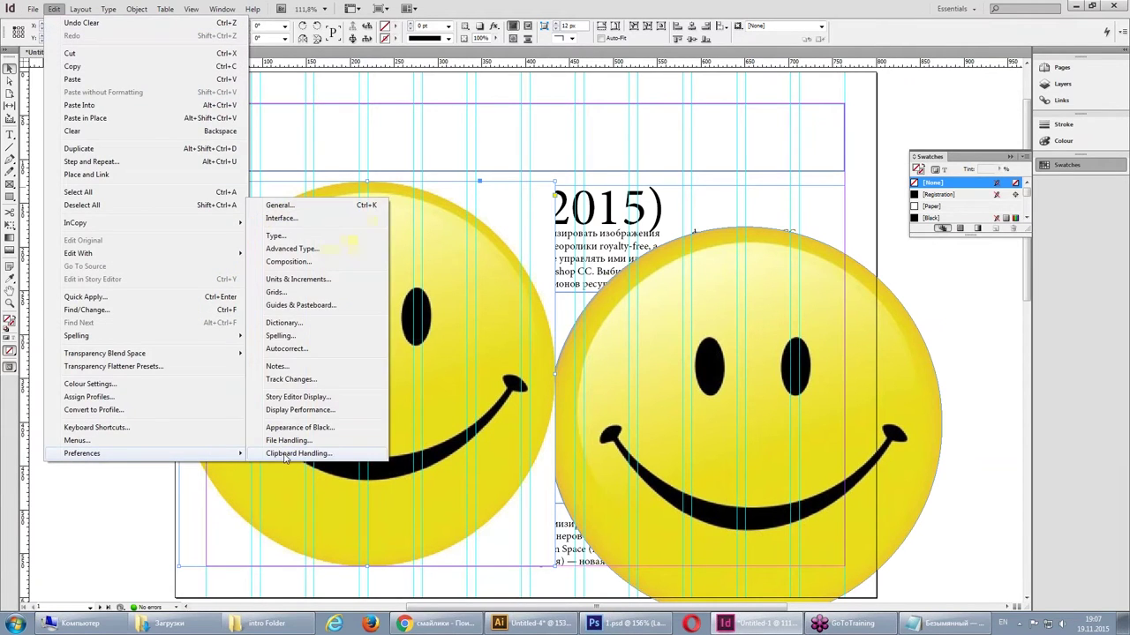
mouse_move(82, 453)
left_click(282, 456)
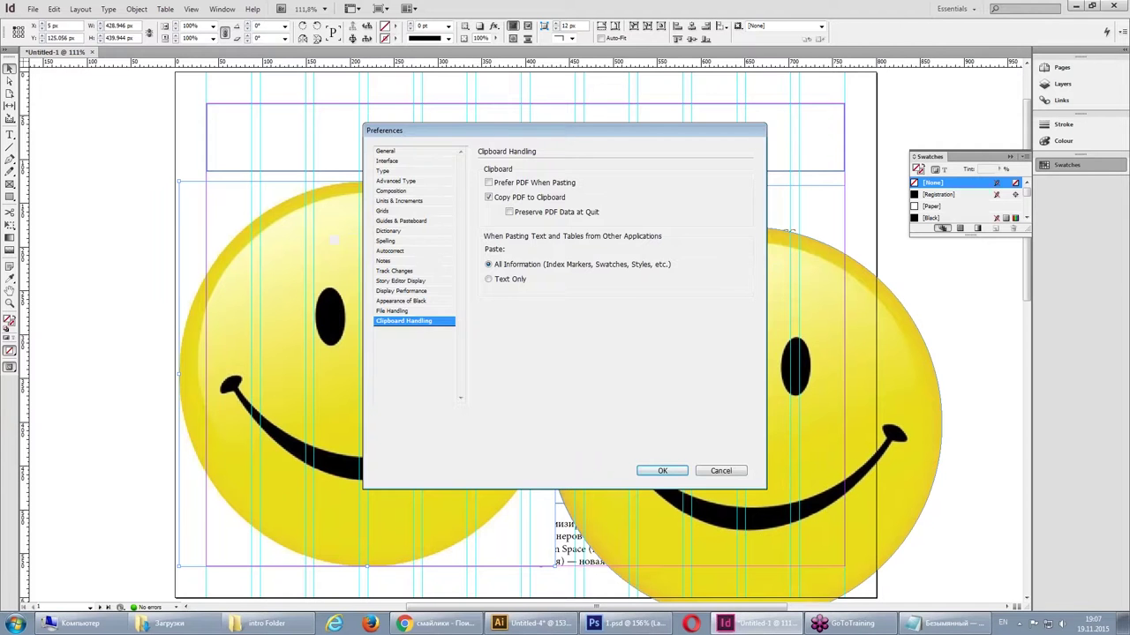
- Close the preferences and drag the left smiley up toward the page's top-left corner
left_click(661, 471)
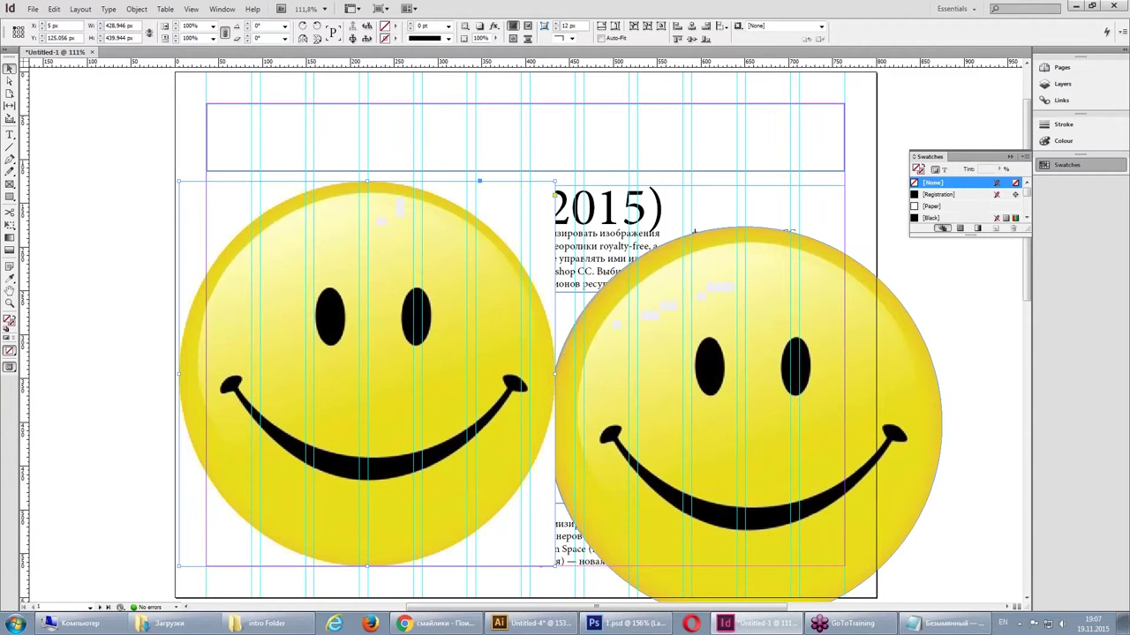
left_click_drag(424, 251, 384, 230)
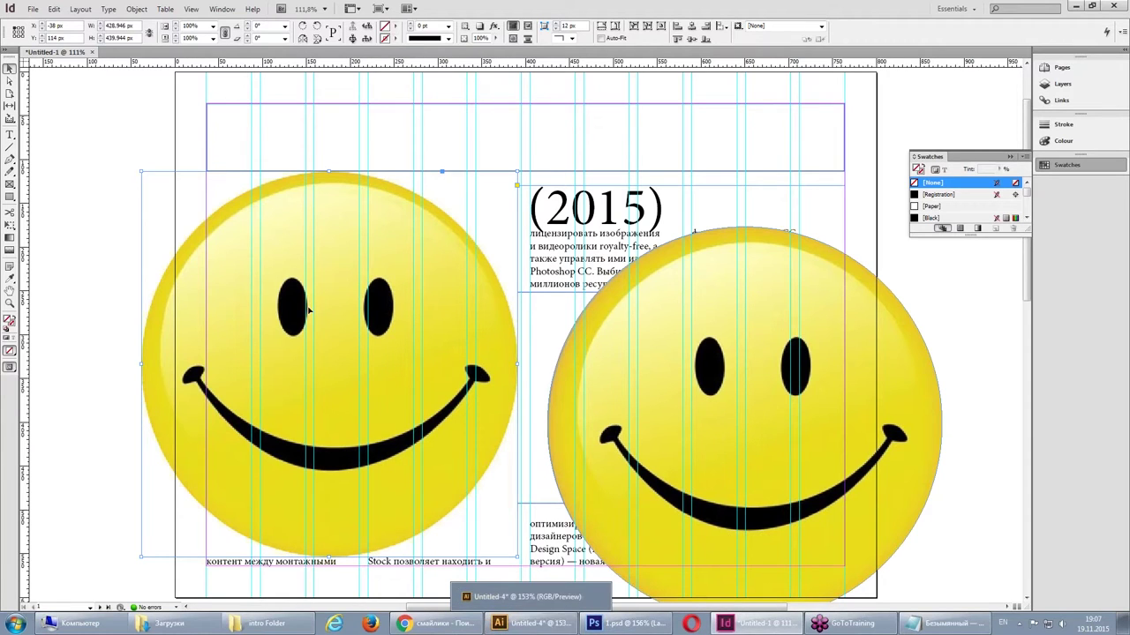
left_click_drag(329, 363, 376, 349)
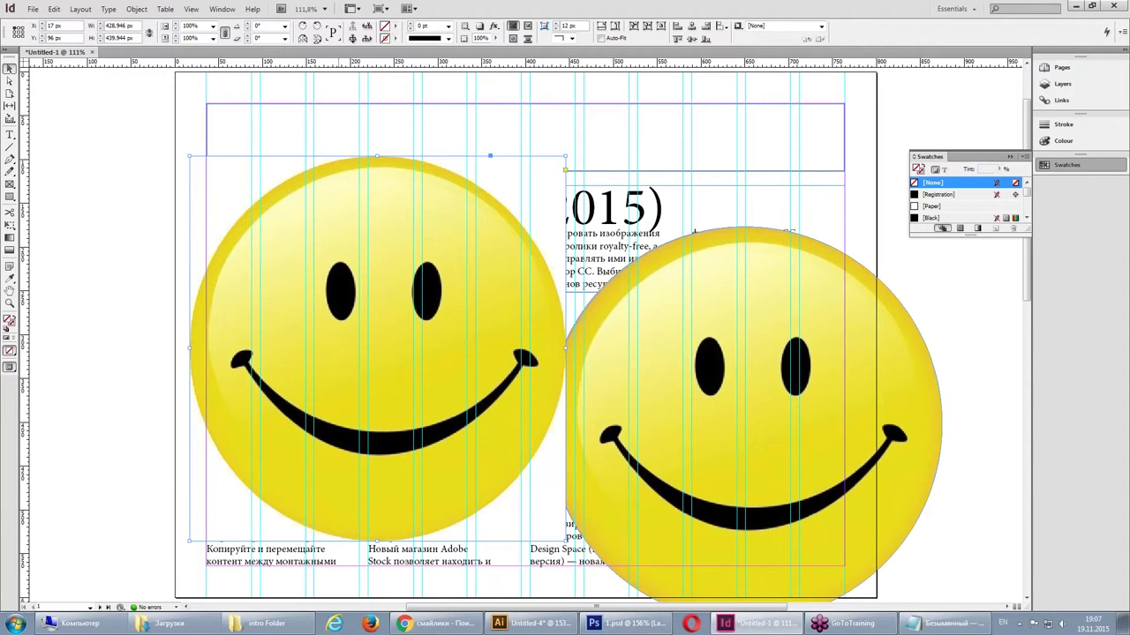
left_click_drag(388, 198, 309, 150)
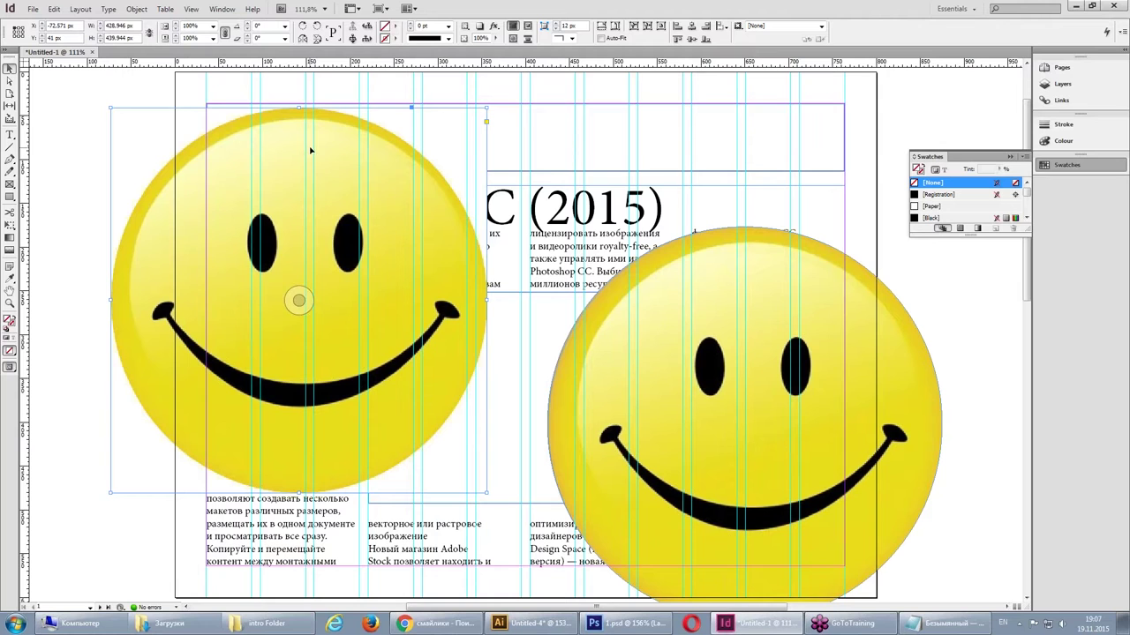
- Paste the smiley into Photoshop as a vector smart object, offset toward the lower right of the original
left_click(626, 623)
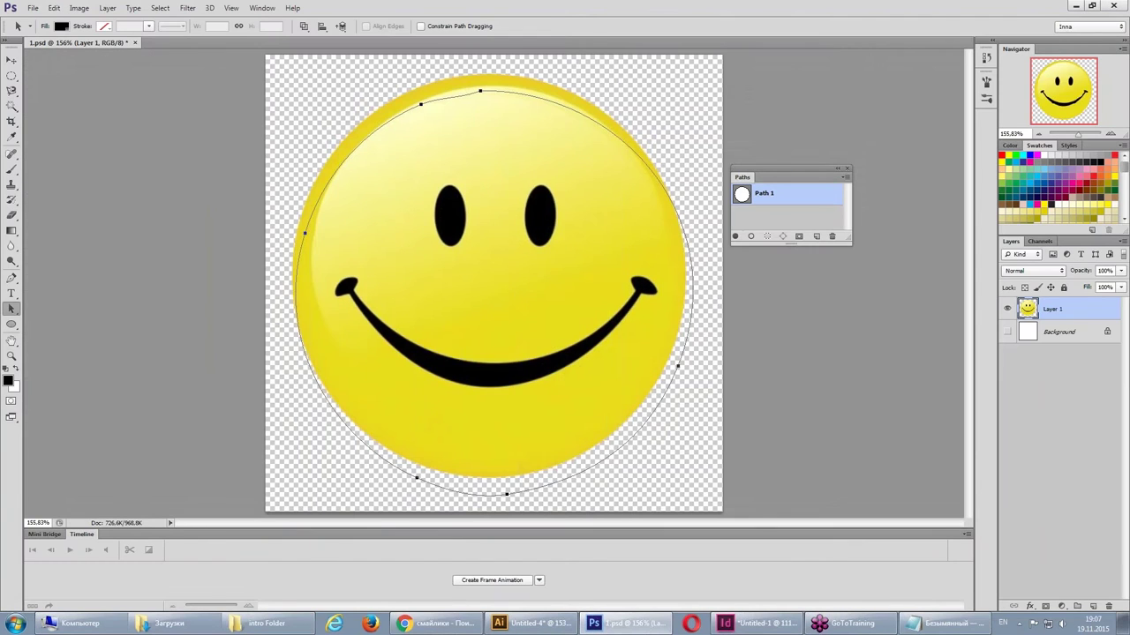
key("ctrl+v")
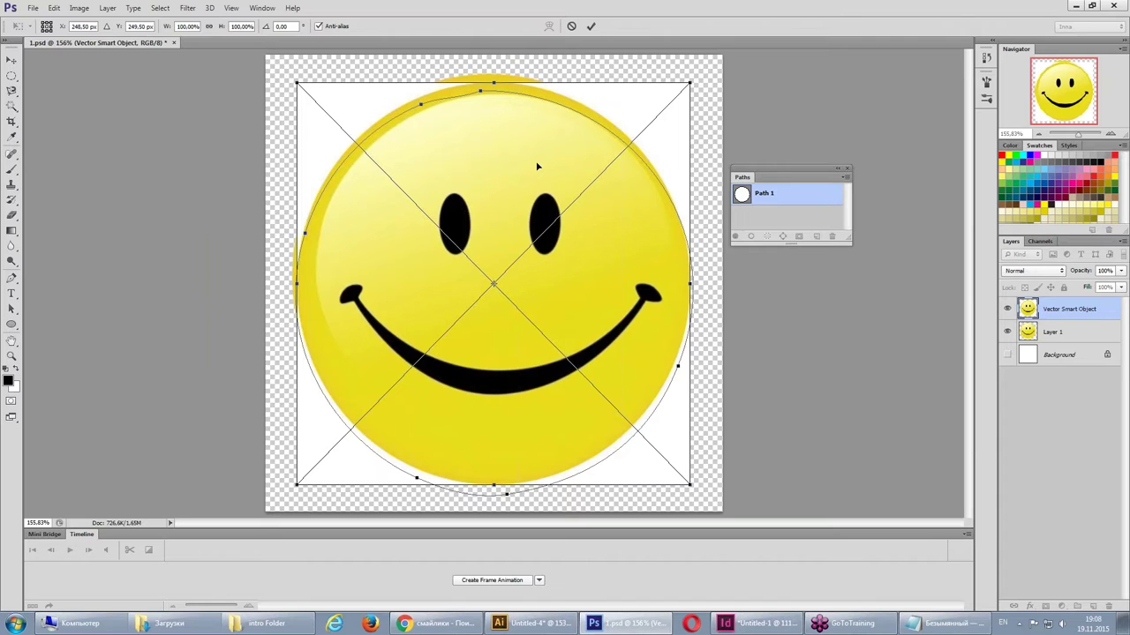
left_click_drag(544, 163, 433, 156)
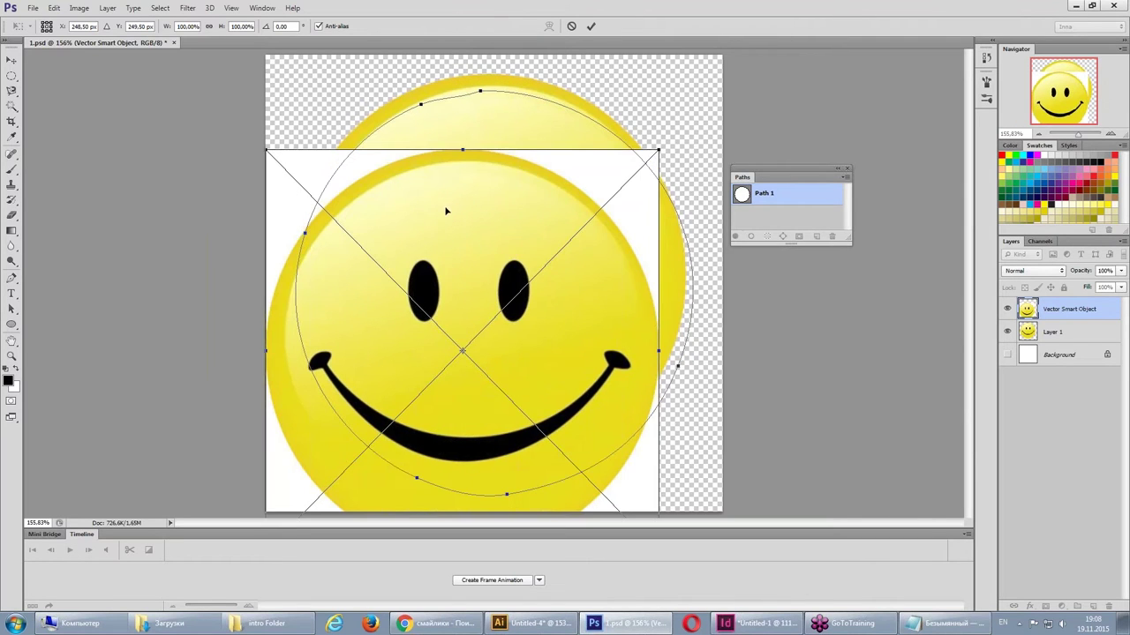
left_click_drag(447, 211, 511, 192)
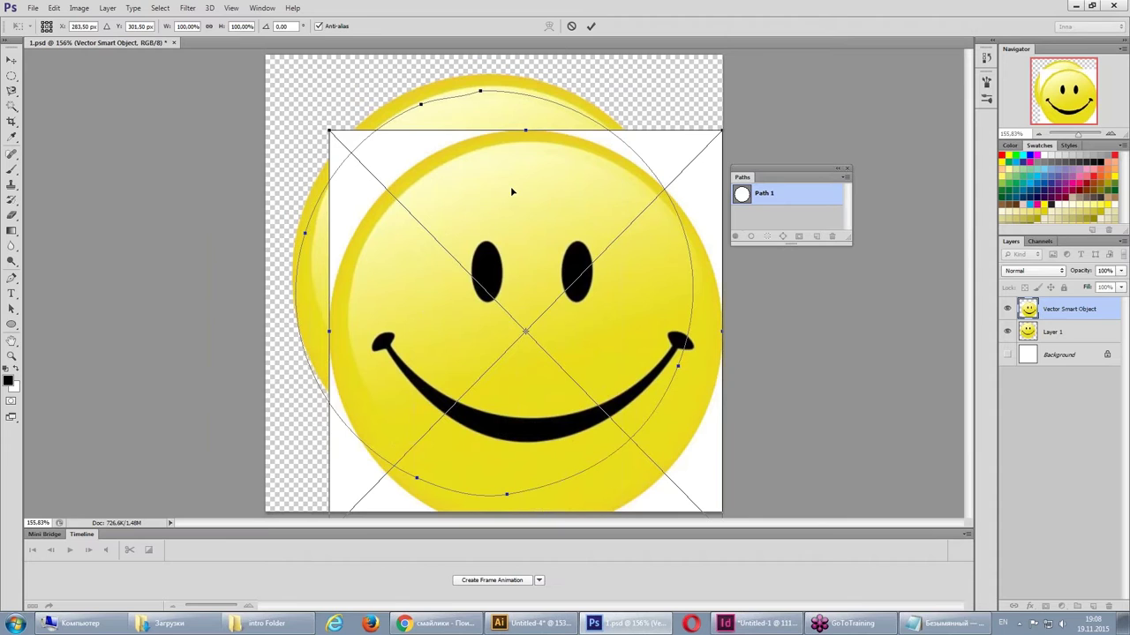
key("Return")
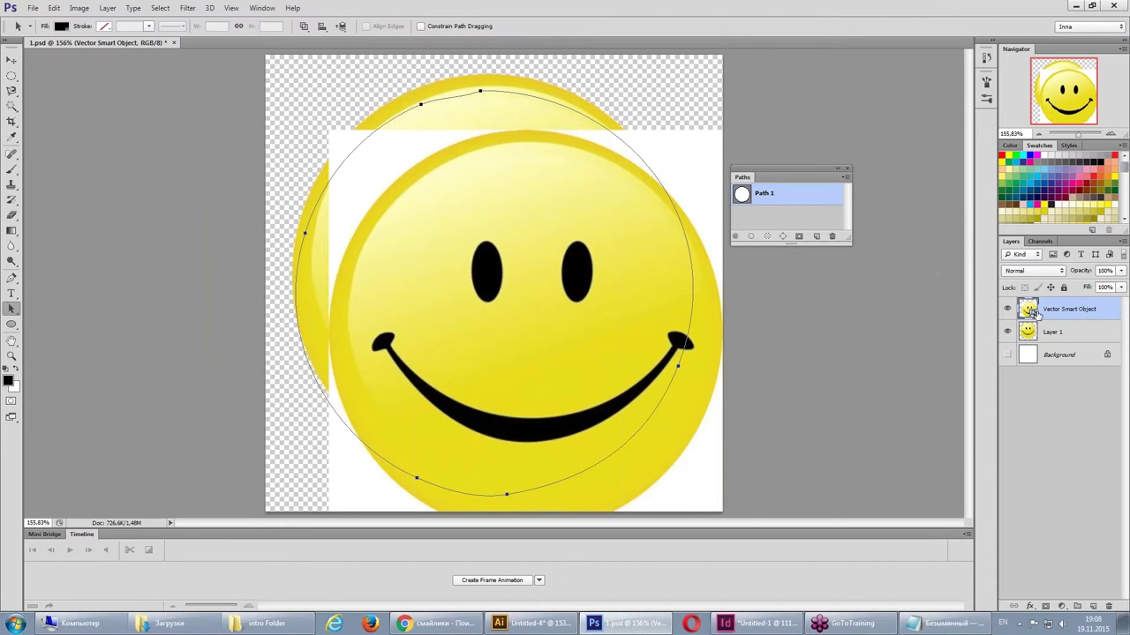
left_click_drag(590, 256, 599, 224)
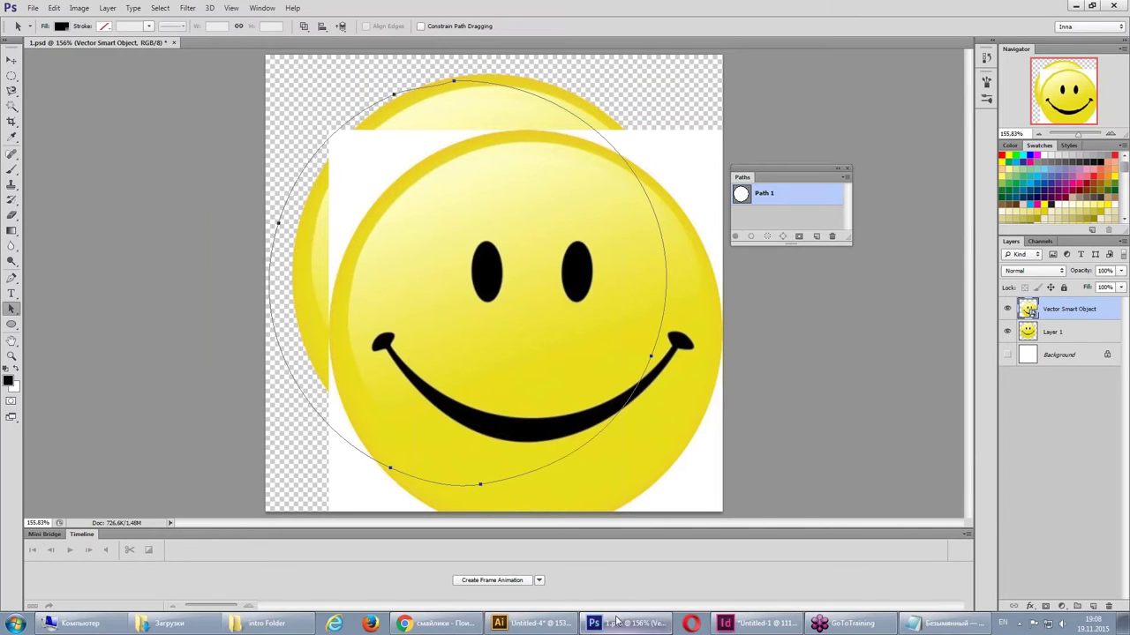
left_click(761, 623)
- Delete both smiley images from the InDesign page
left_click_drag(298, 298, 201, 346)
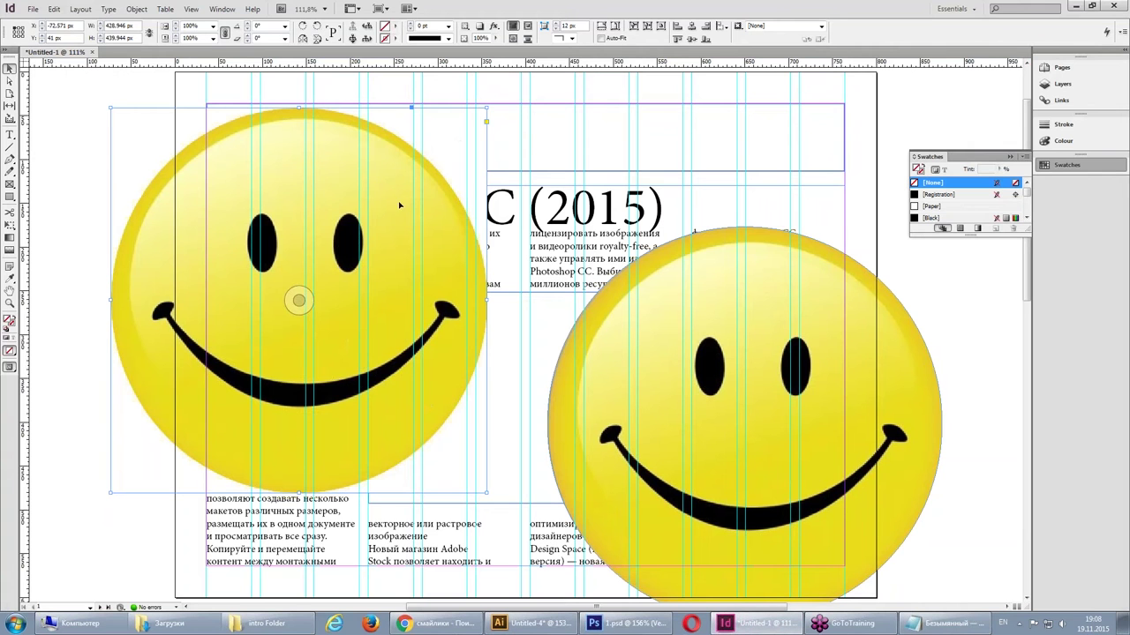
key("Delete")
left_click(741, 379)
key("Delete")
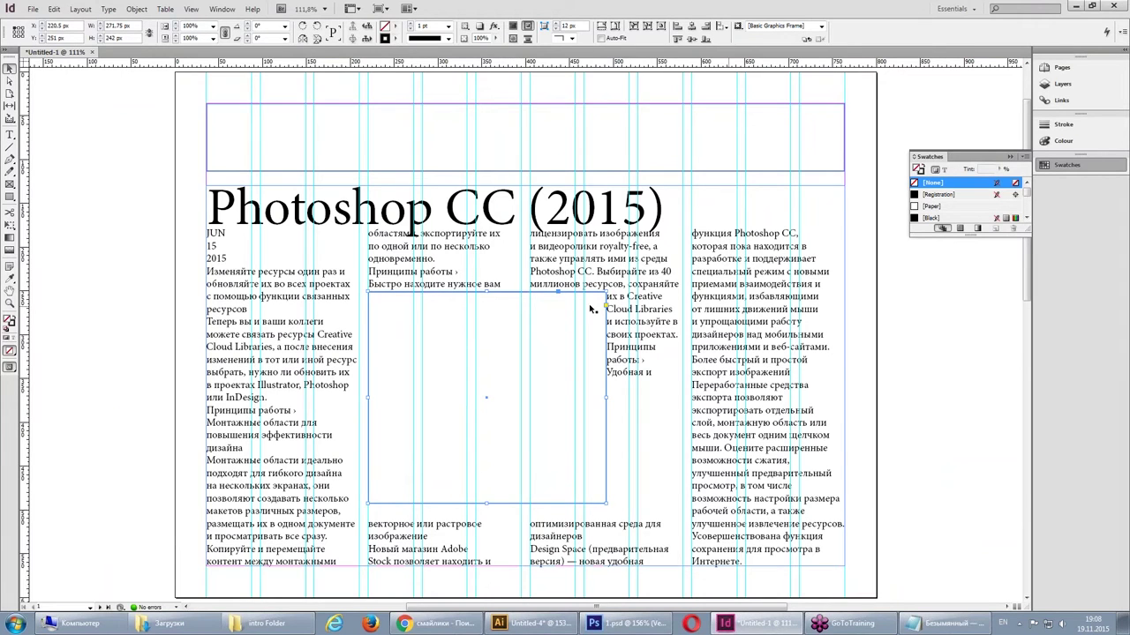
- Marquee-select the title and all text frames on the page
scroll(253, 149, "down", 1)
left_click(238, 130)
left_click_drag(150, 141, 878, 516)
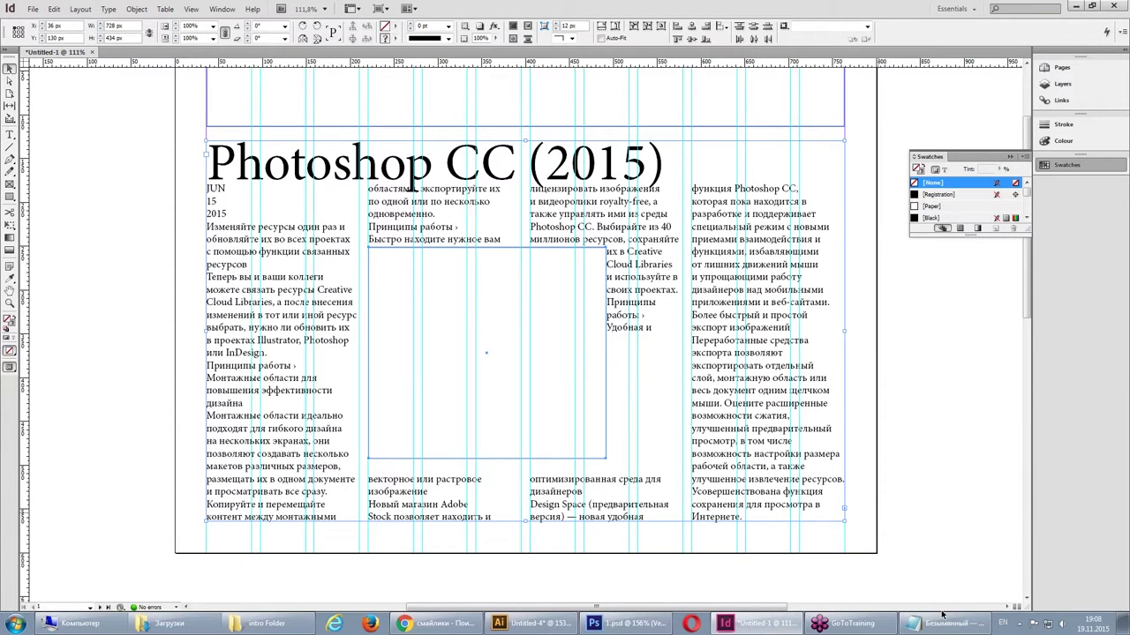
left_click(625, 624)
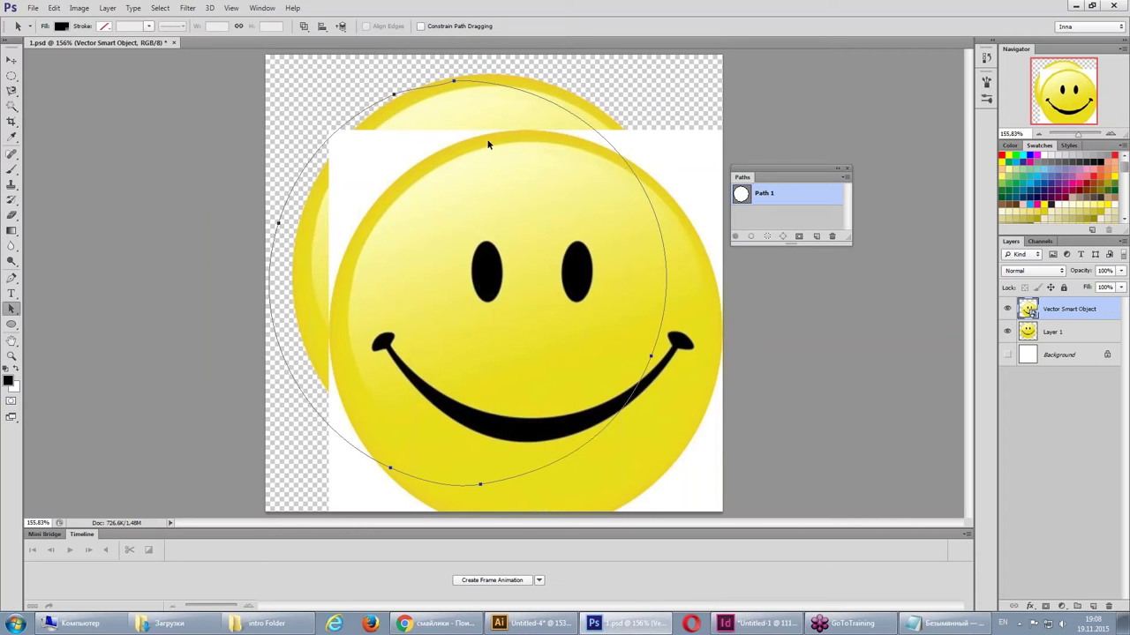
- Create a new U.S. Paper Letter document at 300 px/inch in RGB Color
left_click(33, 7)
left_click(40, 20)
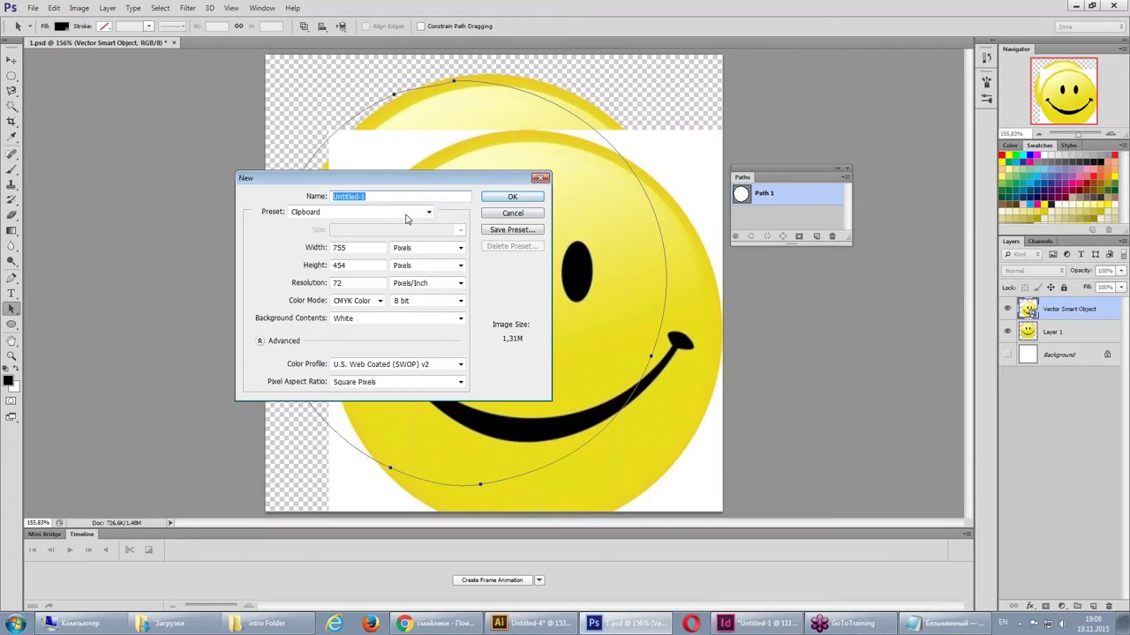
left_click(406, 215)
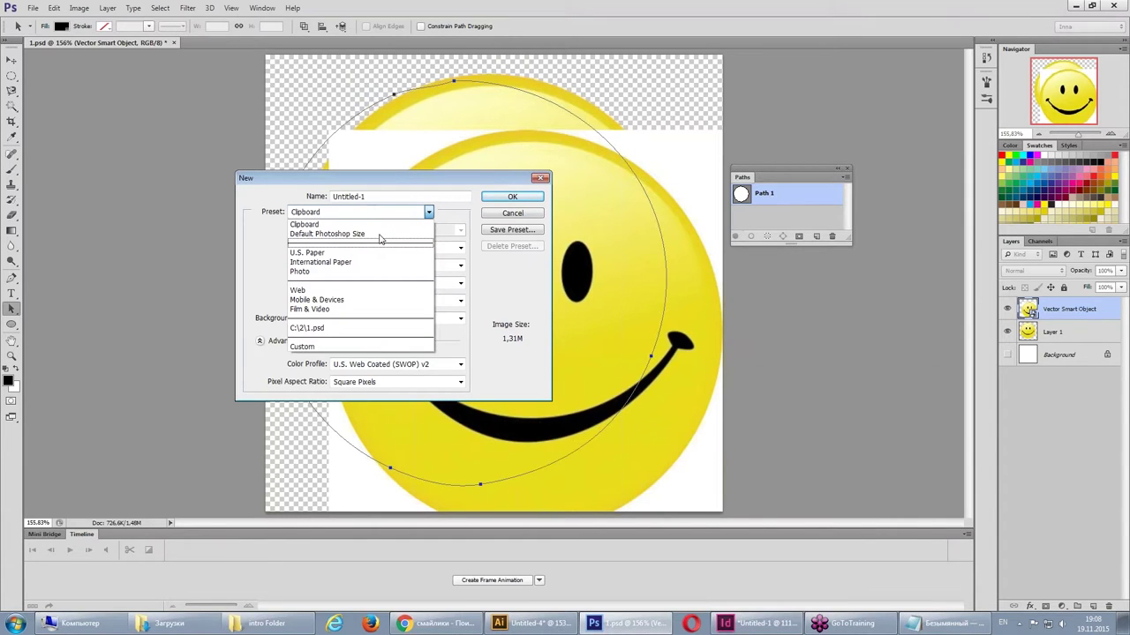
left_click(375, 254)
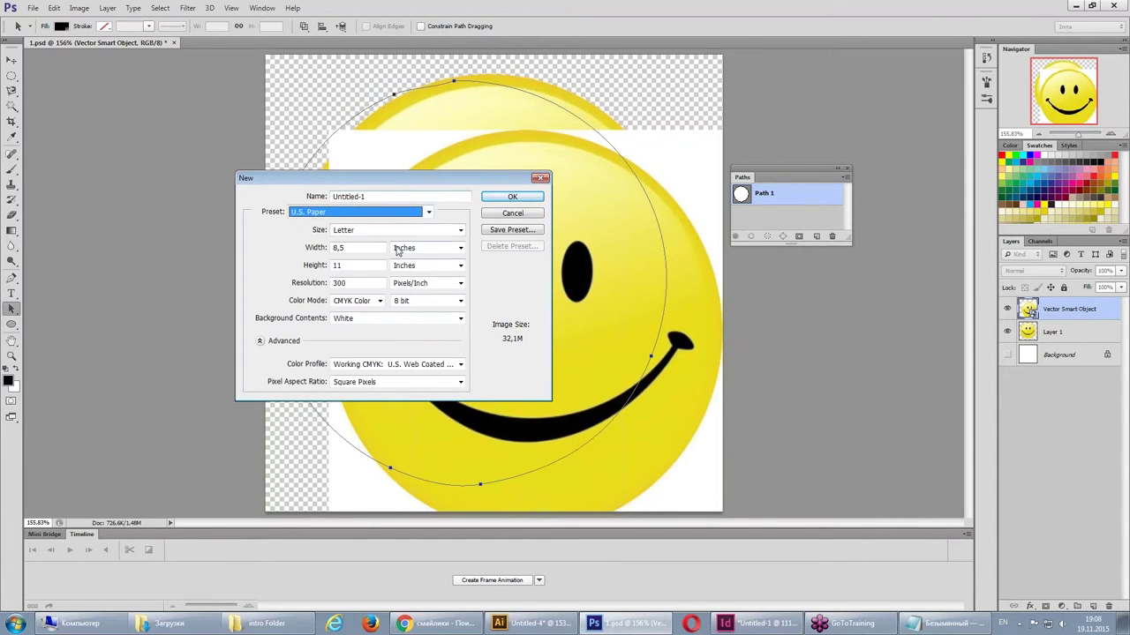
left_click(364, 301)
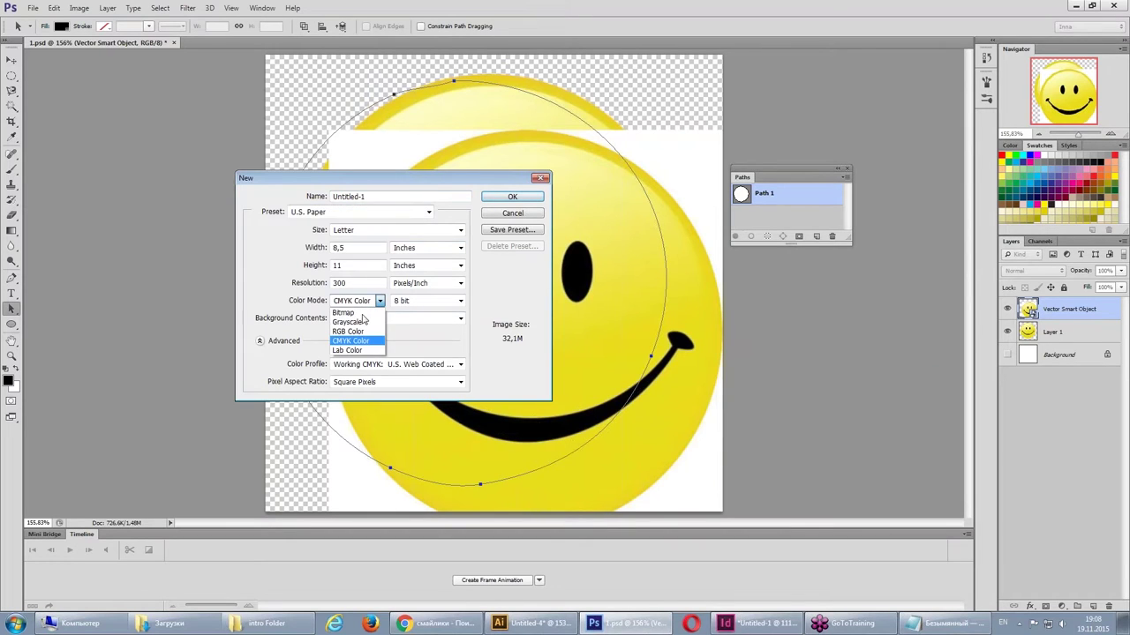
left_click(360, 332)
left_click(498, 201)
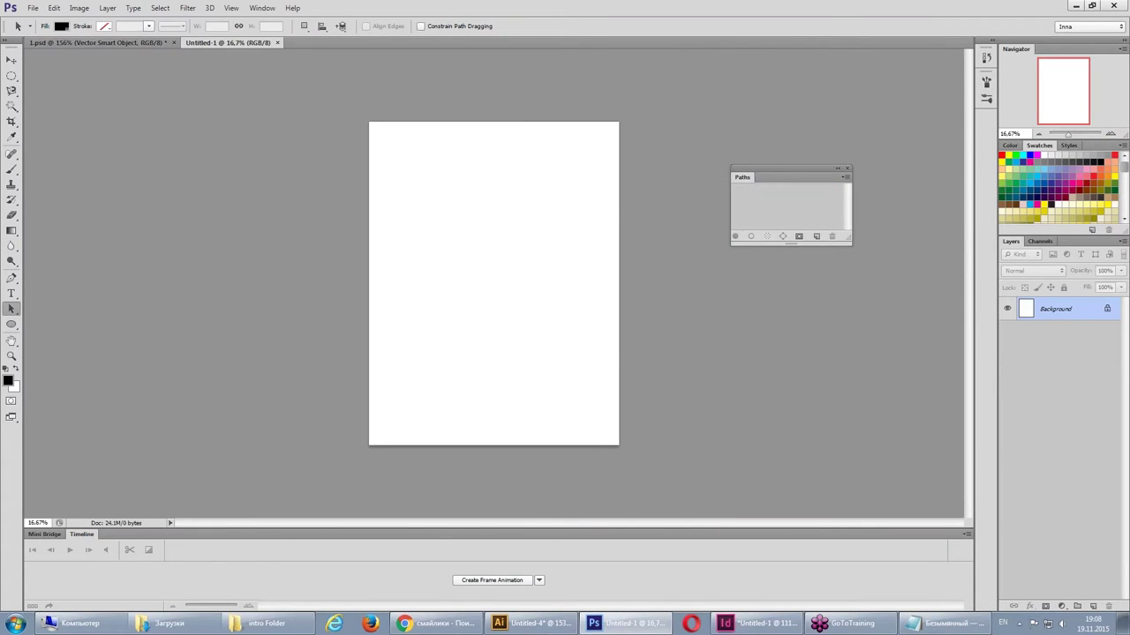
- Paste the InDesign text as a vector smart object and move it up toward the page top
key("ctrl+v")
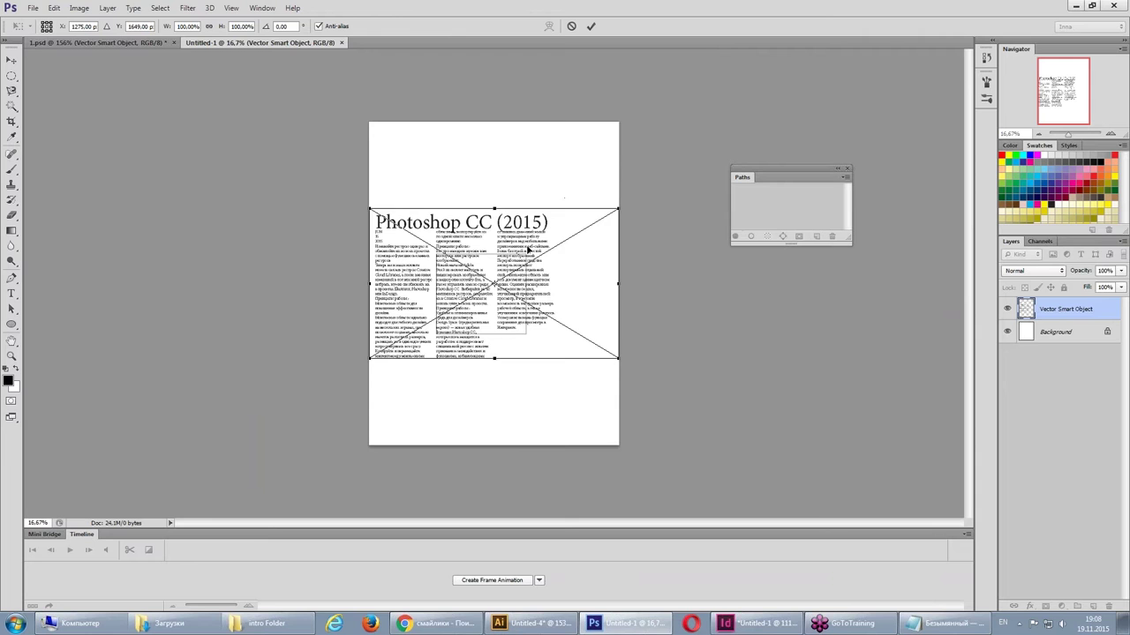
key("Return")
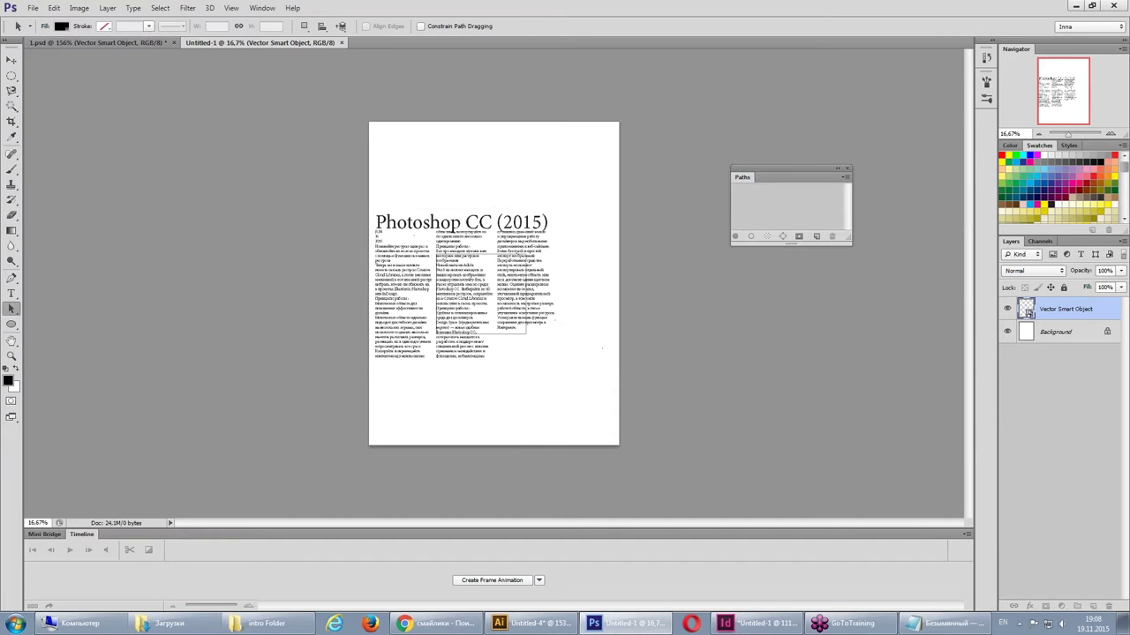
left_click_drag(361, 207, 437, 247)
scroll(437, 247, "down", 4)
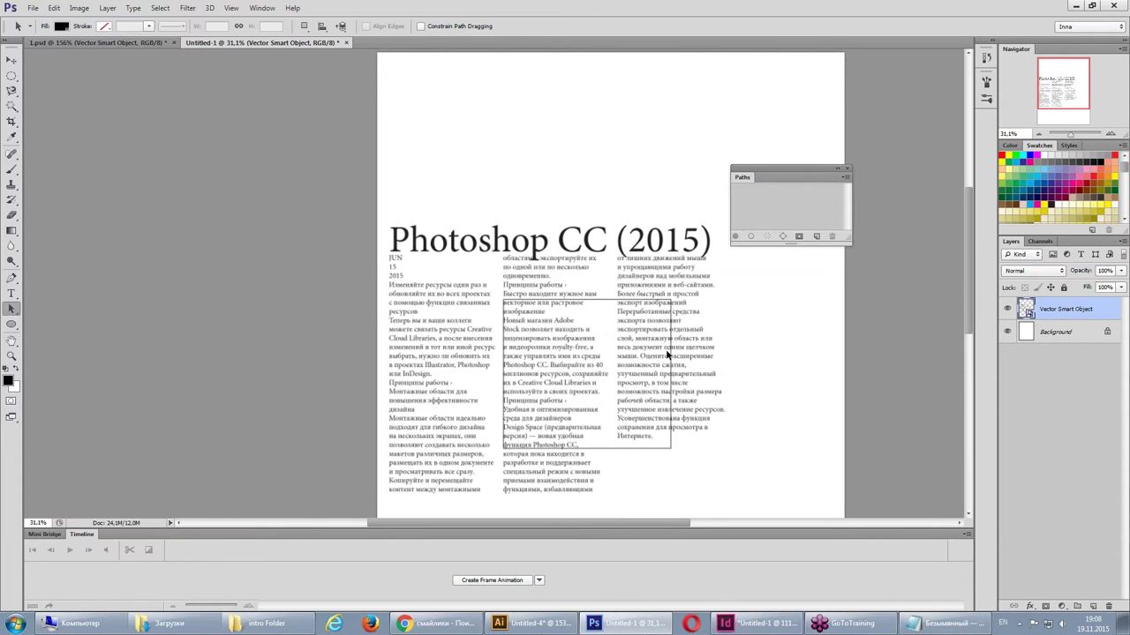
left_click(11, 59)
left_click_drag(494, 298, 509, 195)
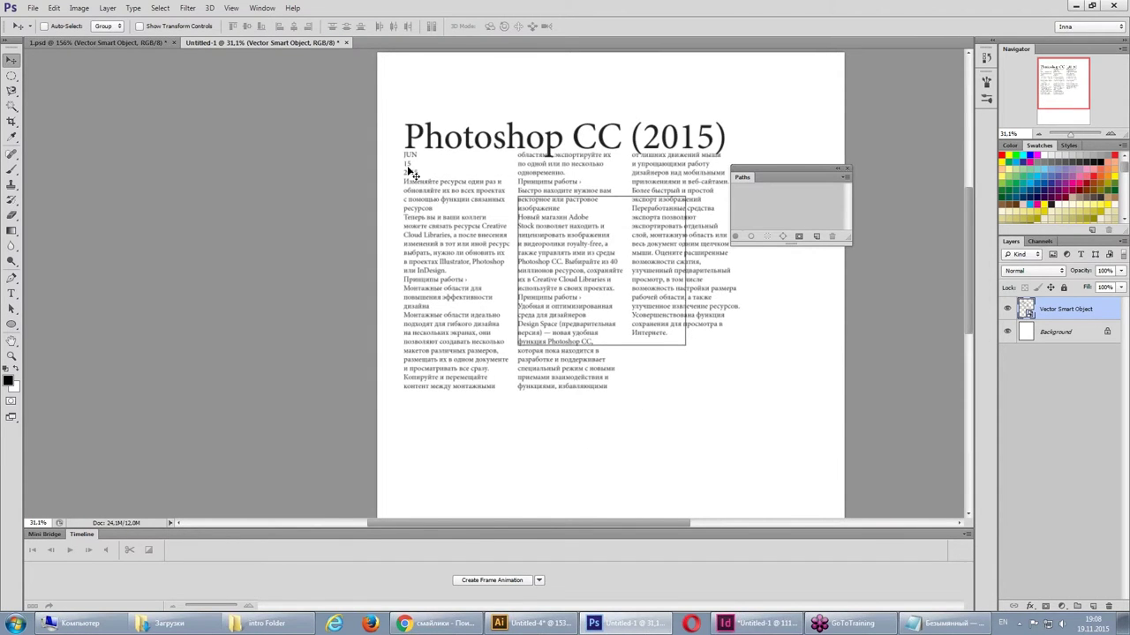
- Zoom in to inspect the first paragraph's text, then fit the whole page on screen
scroll(402, 169, "up", 10)
left_click_drag(676, 340, 441, 207)
left_click_drag(548, 380, 390, 248)
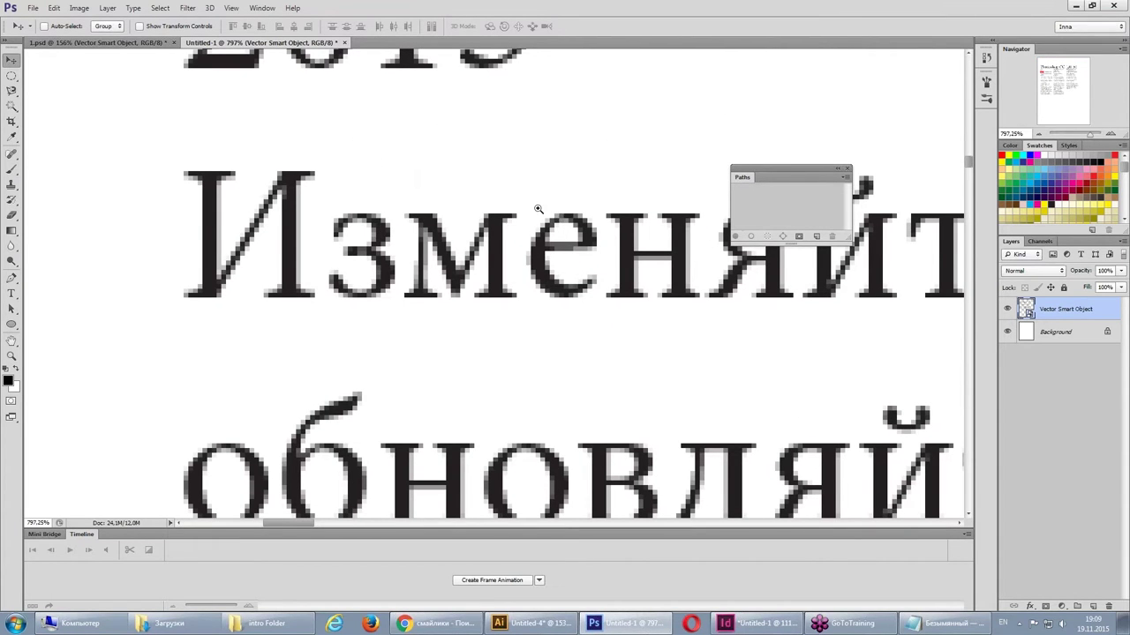
scroll(539, 212, "up", 3)
scroll(575, 310, "down", 1)
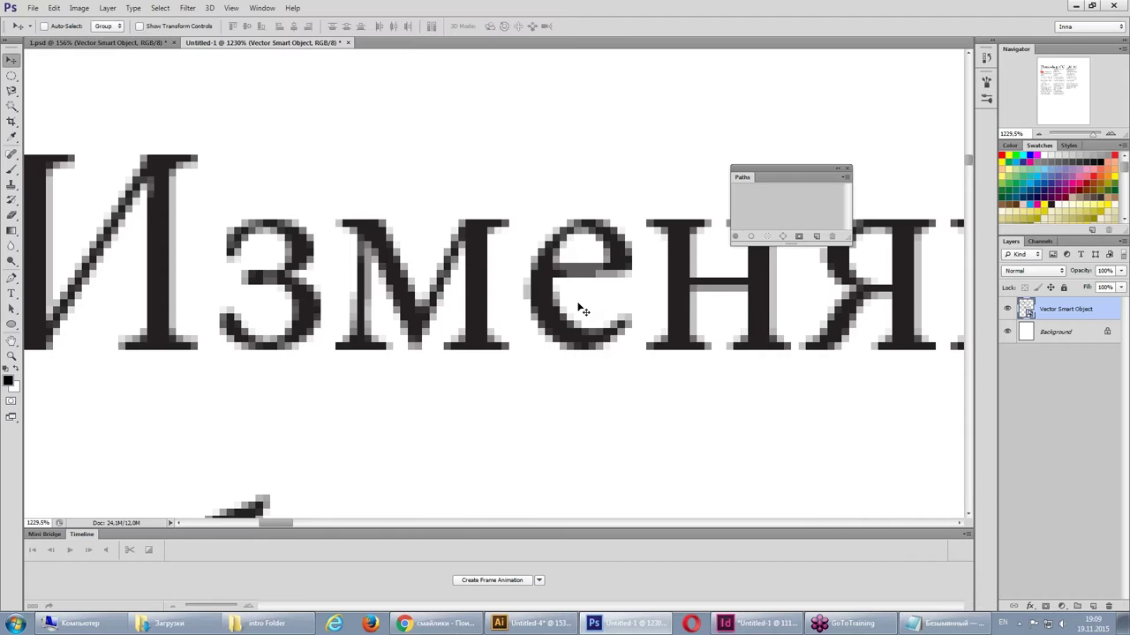
key("ctrl+0")
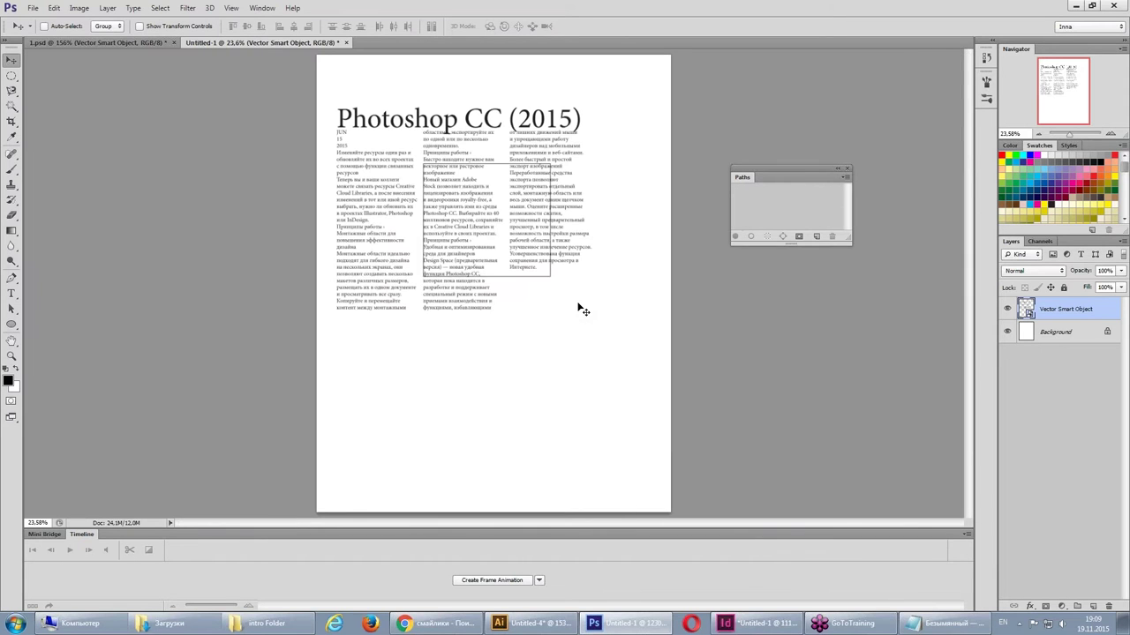
- Nudge the text smart object down-right and shrink it to a tiny thumbnail
left_click_drag(576, 243, 598, 284)
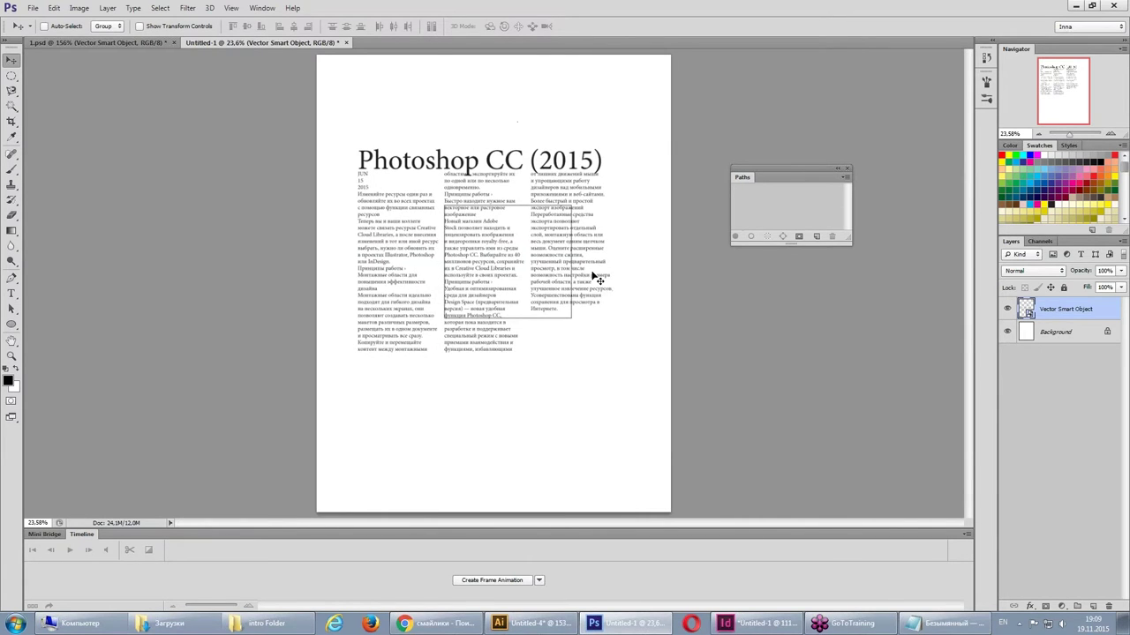
key("ctrl+t")
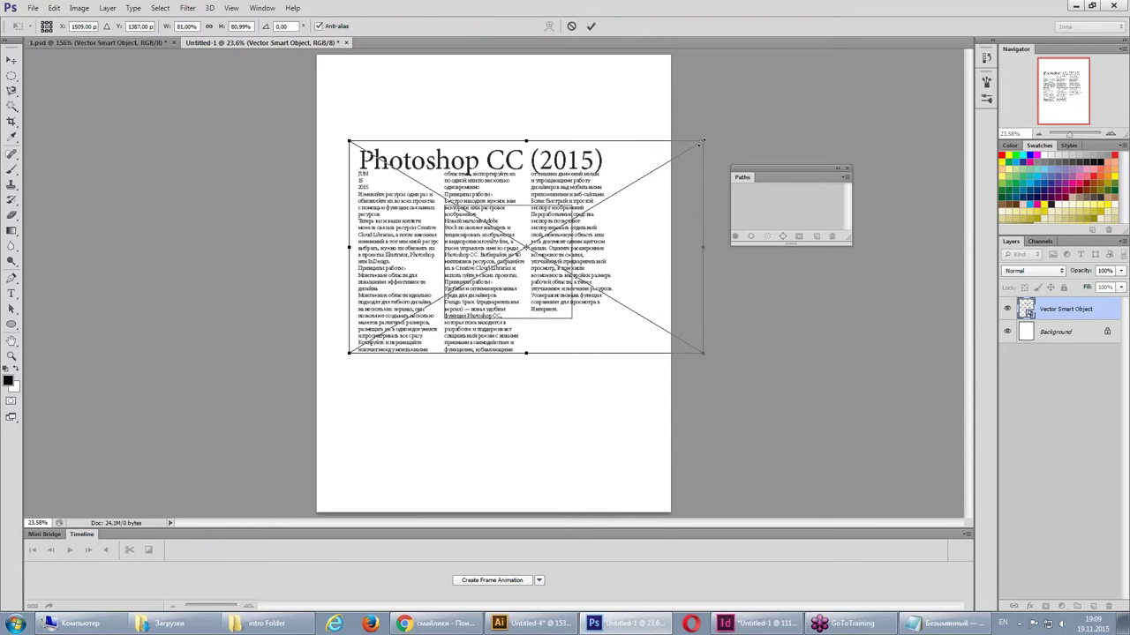
left_click_drag(703, 140, 405, 321)
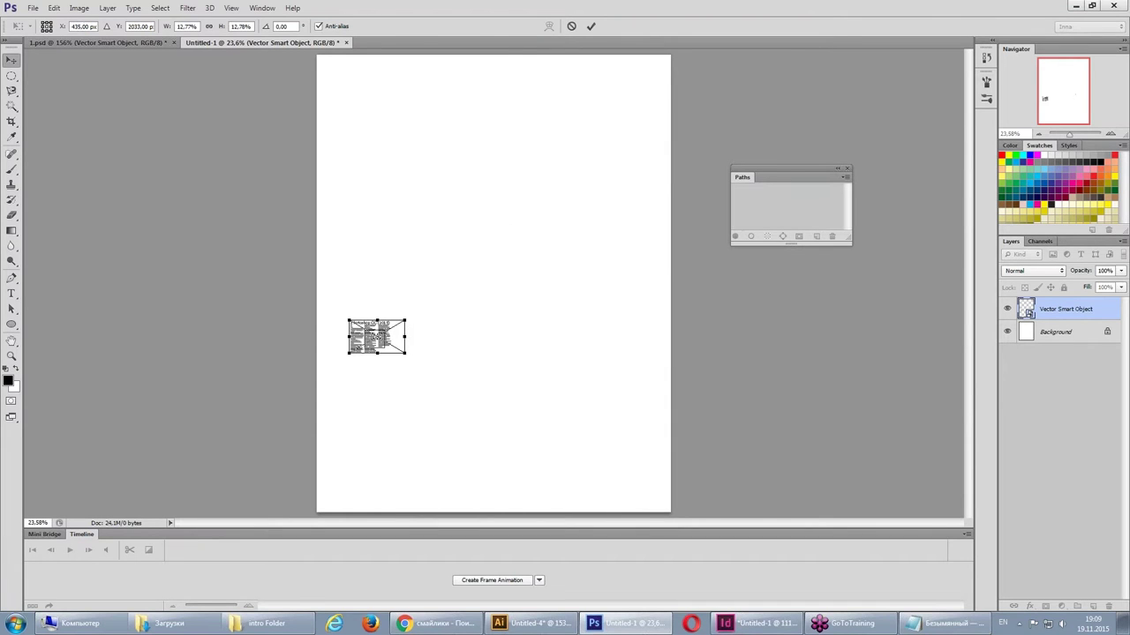
key("Return")
- Enlarge the text object back to about 86% and zoom in to confirm it stays crisp
key("ctrl+t")
left_click_drag(406, 320, 725, 128)
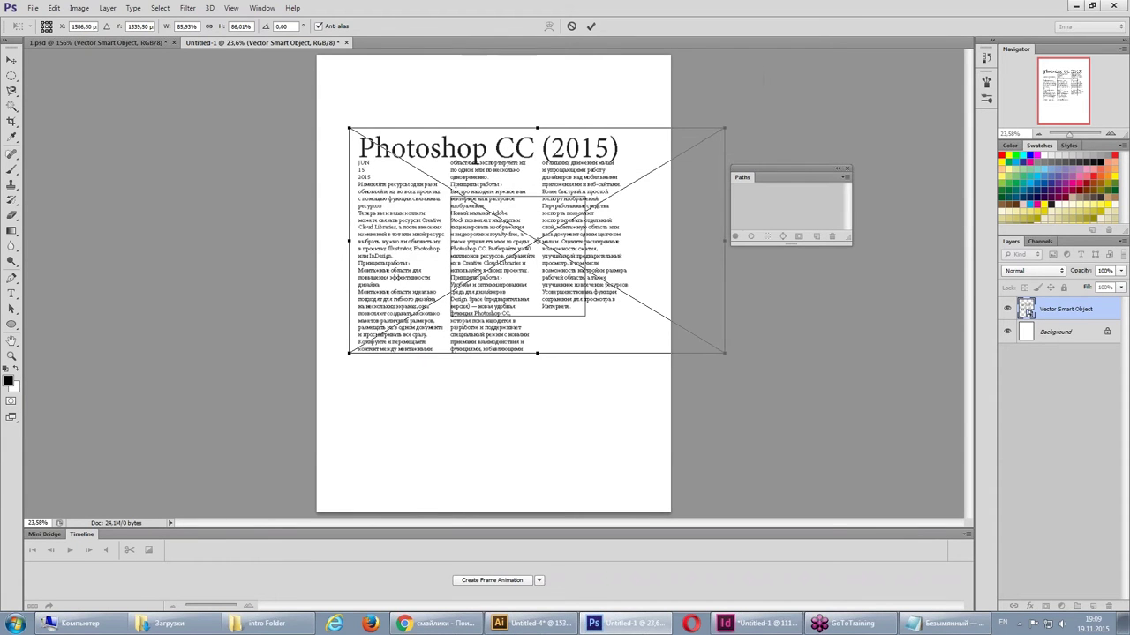
key("Return")
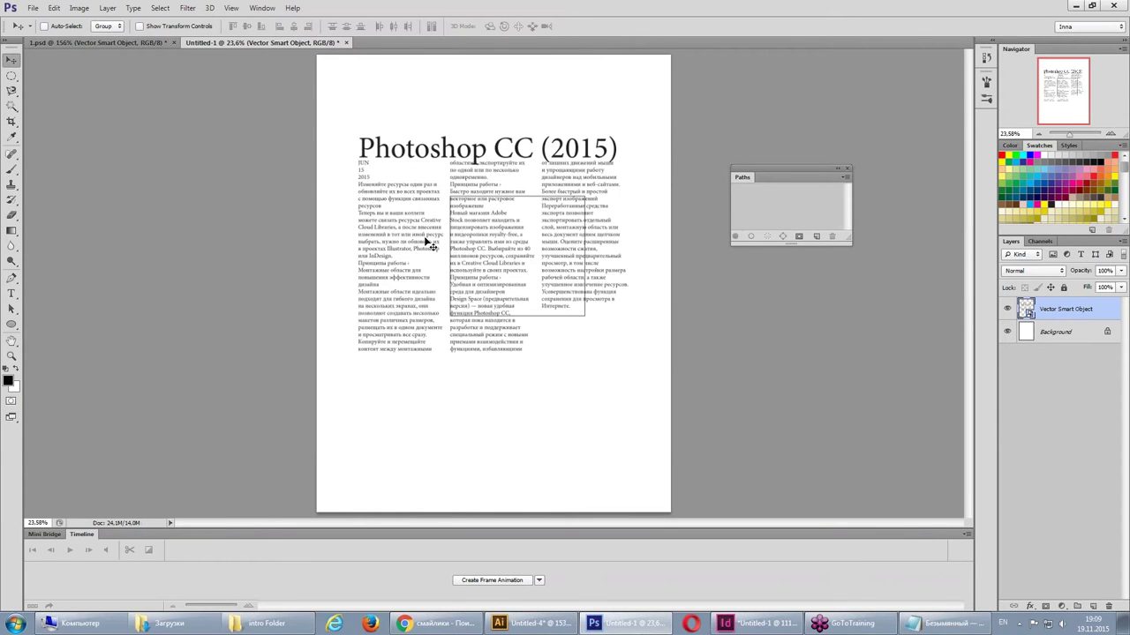
mouse_move(402, 223)
left_mouse_down()
mouse_move(469, 346)
mouse_move(462, 330)
left_mouse_up()
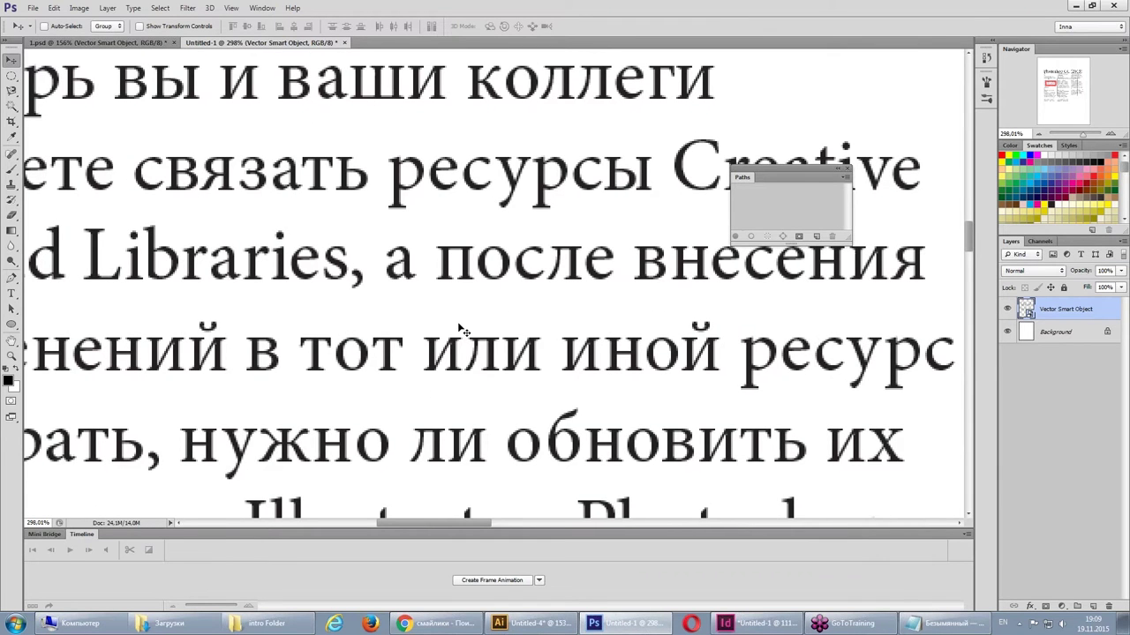
key("ctrl+0")
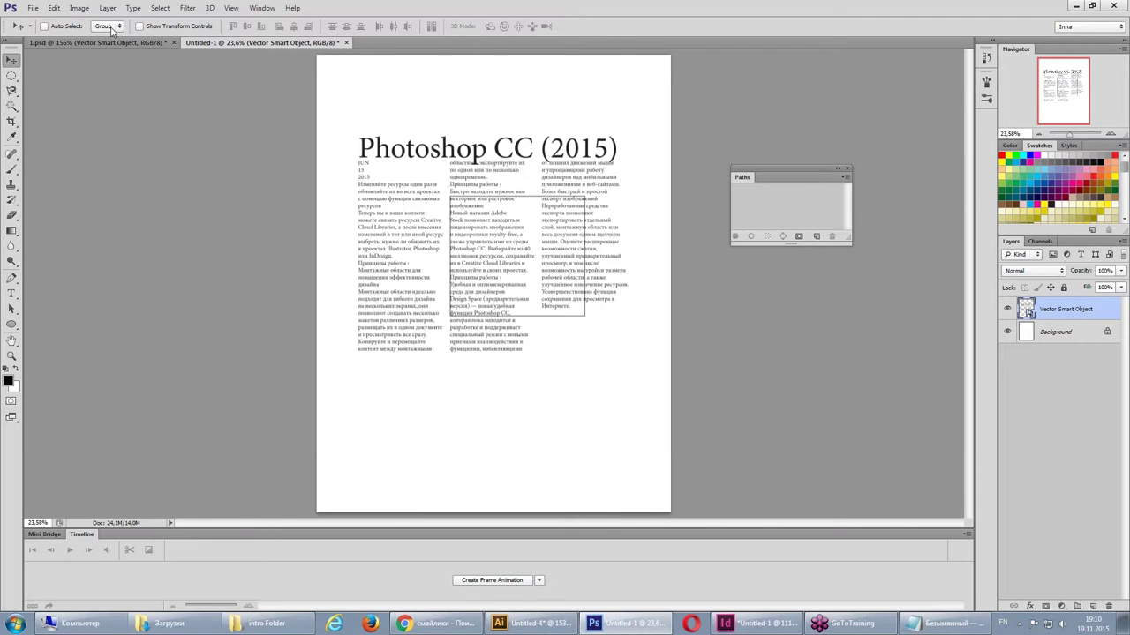
- Create a new 3148 × 1894 px, 300 ppi CMYK document from the Clipboard preset
left_click(32, 8)
left_click(46, 23)
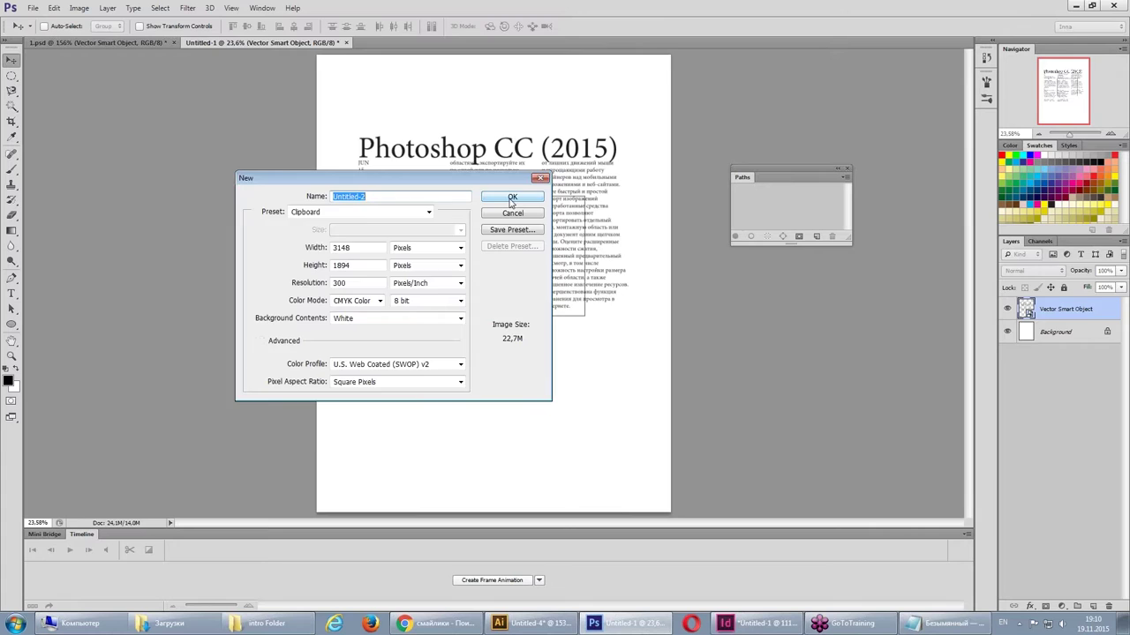
left_click(512, 201)
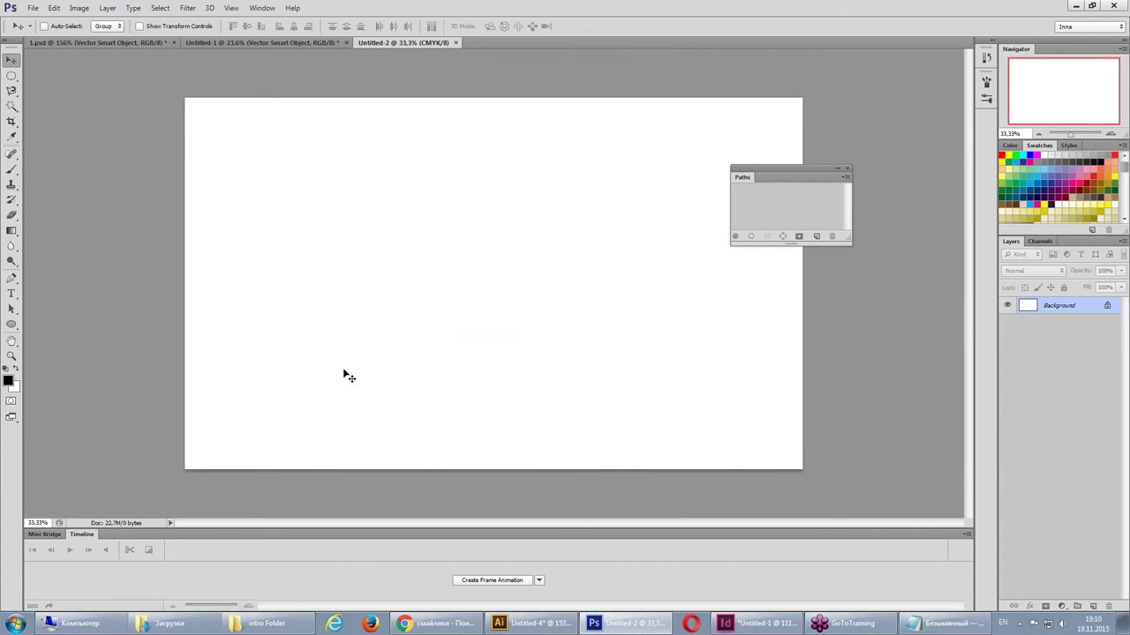
- Paste the Illustrator article as a Vector Smart Object and nudge it down-right
left_click(54, 8)
left_click(70, 112)
key("Return")
right_click(1050, 302)
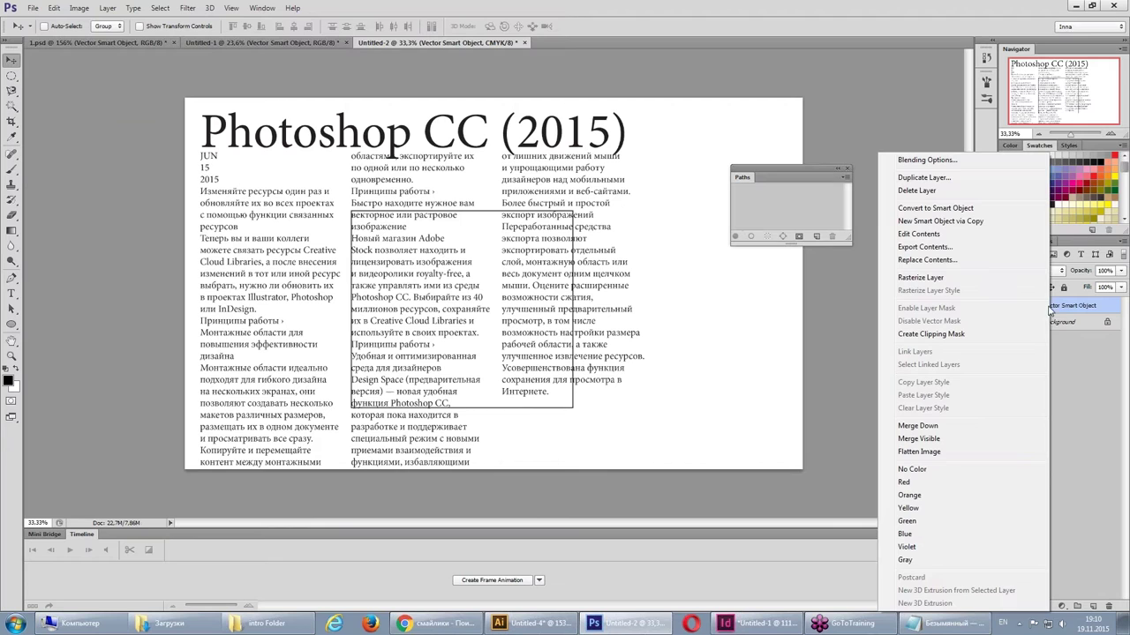
key("Escape")
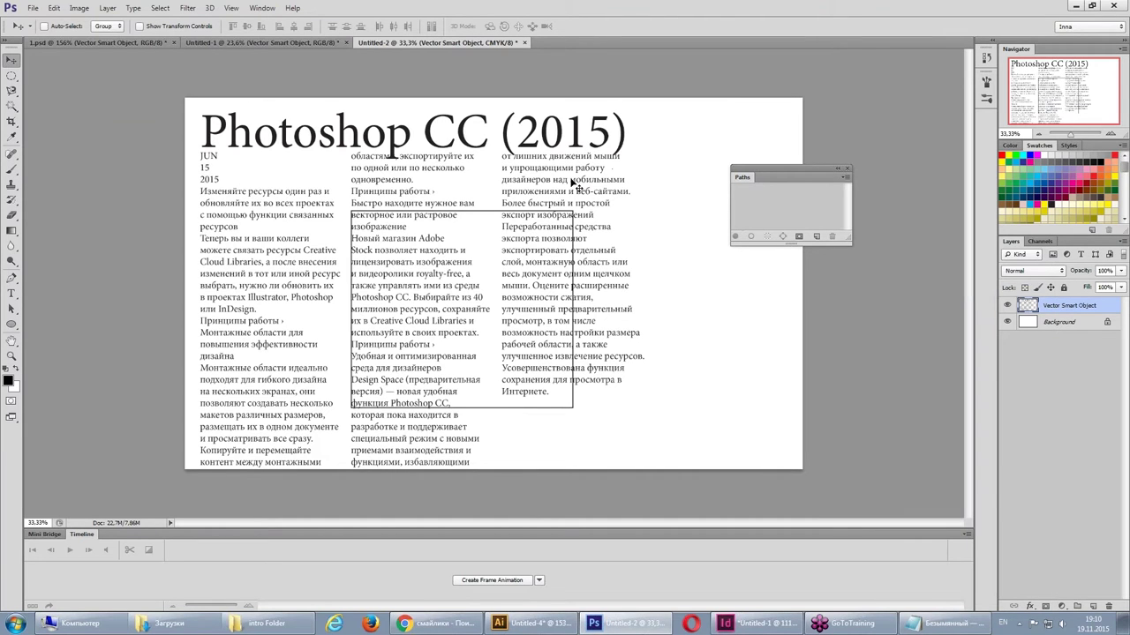
left_click_drag(444, 230, 447, 245)
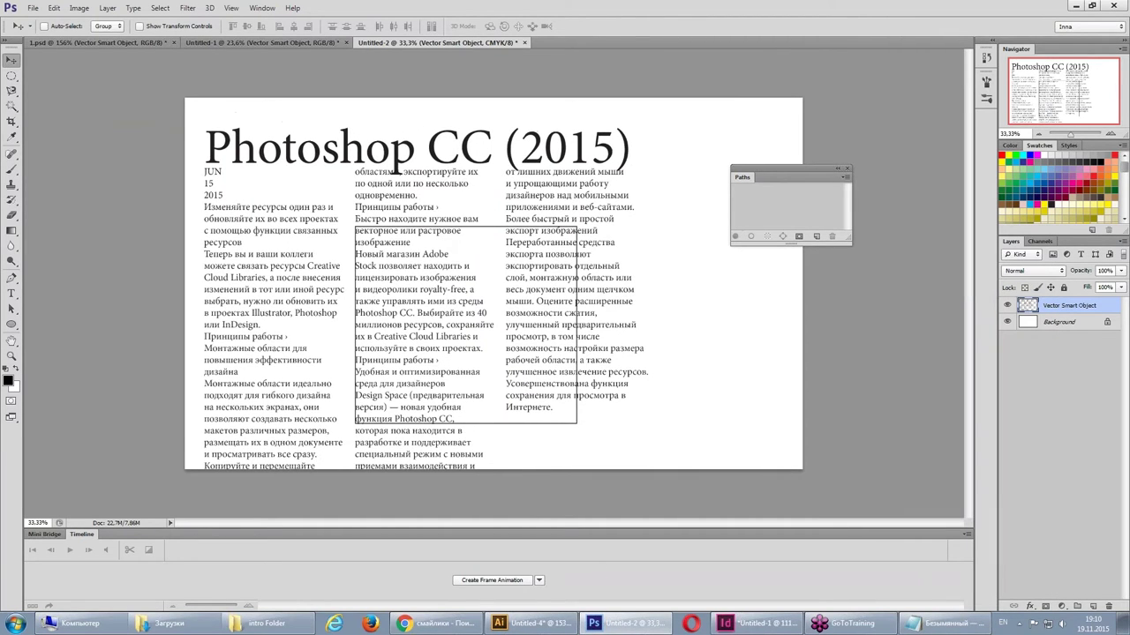
- Shrink the article to a small bottom-left block, then enlarge it about 547% across the canvas
key("ctrl+t")
left_click_drag(648, 129, 302, 405)
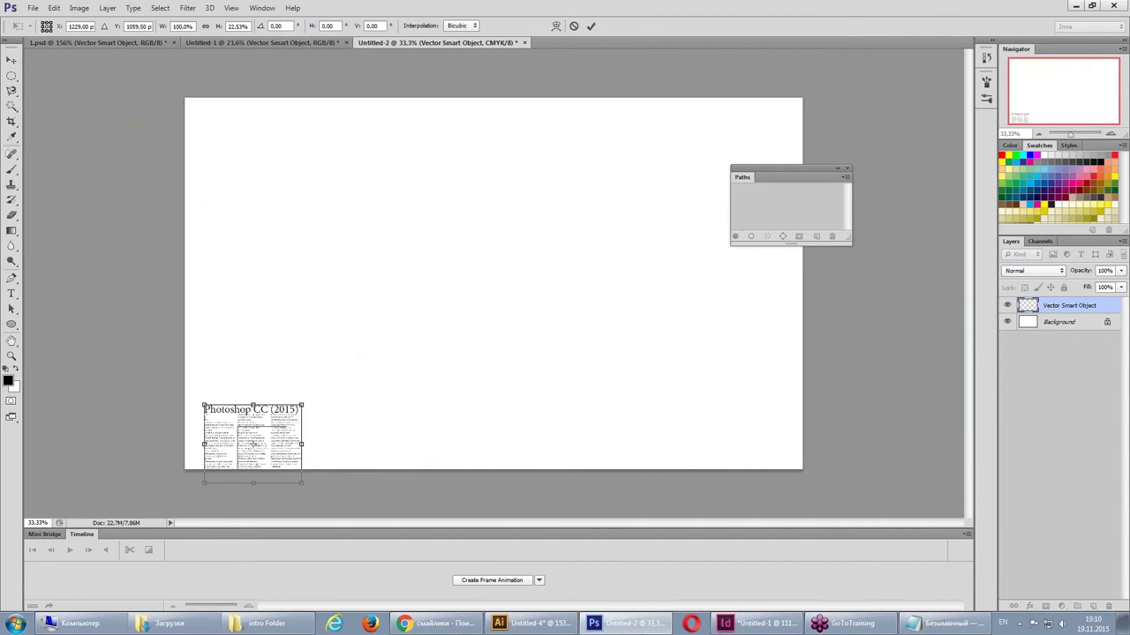
key("Return")
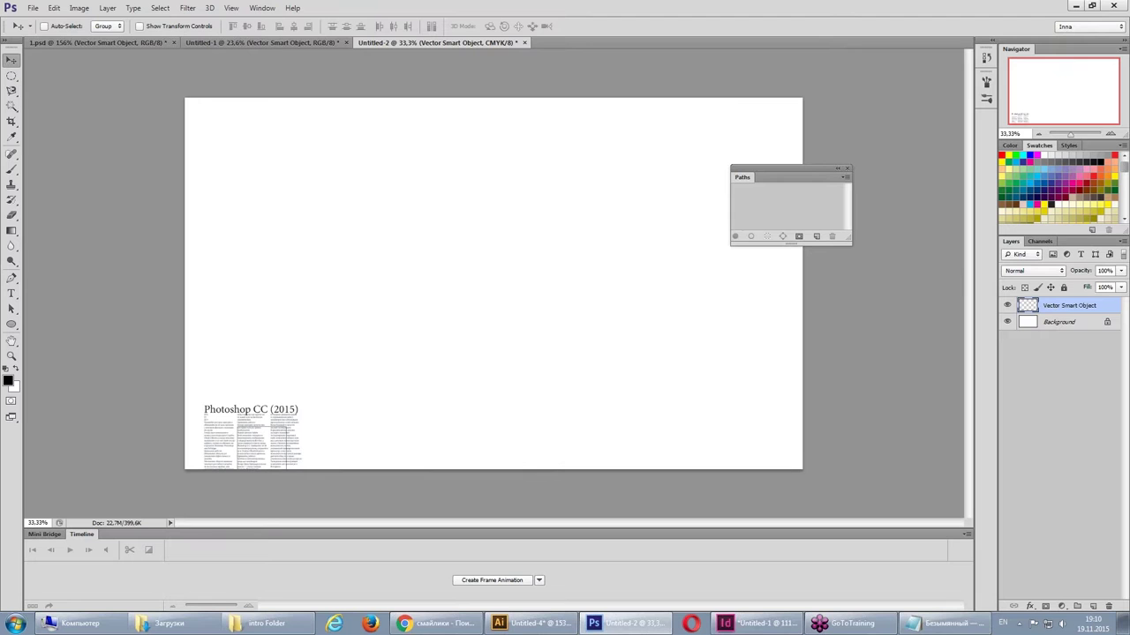
key("ctrl+t")
left_click_drag(301, 403, 739, 54)
key("Return")
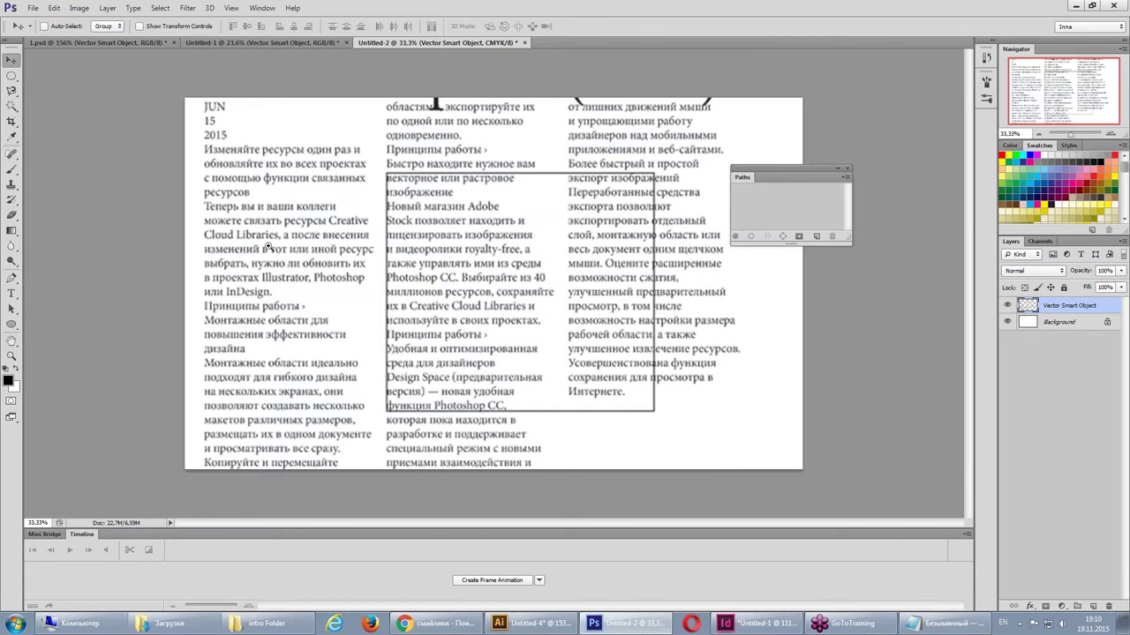
- Zoom in and squeeze the article smart object into a narrow column
scroll(267, 248, "up", 5)
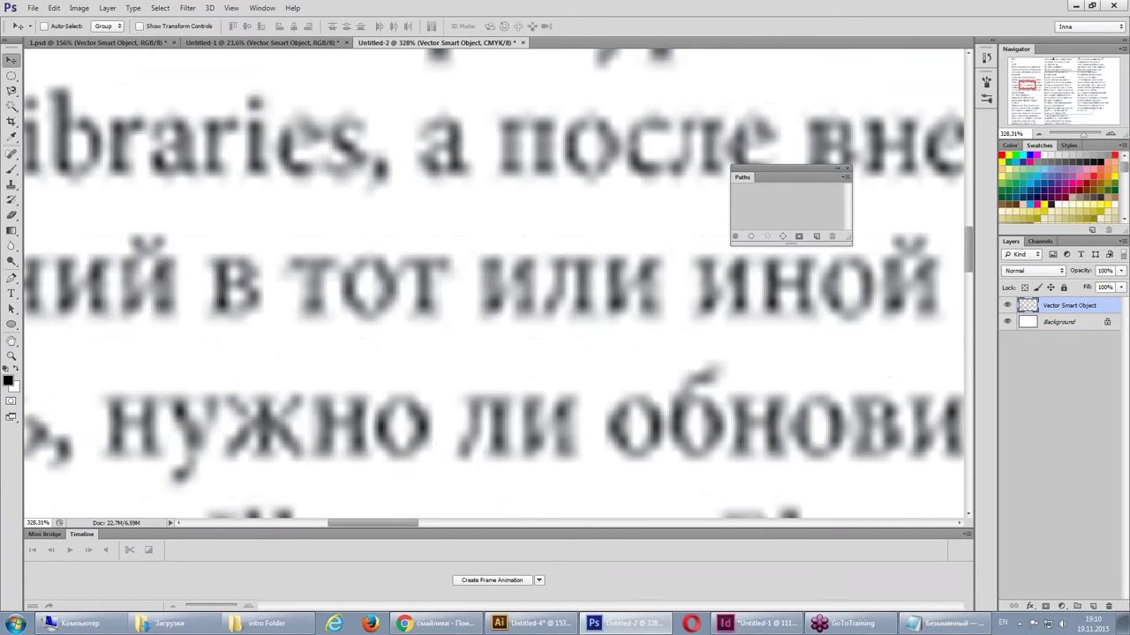
scroll(465, 258, "down", 5)
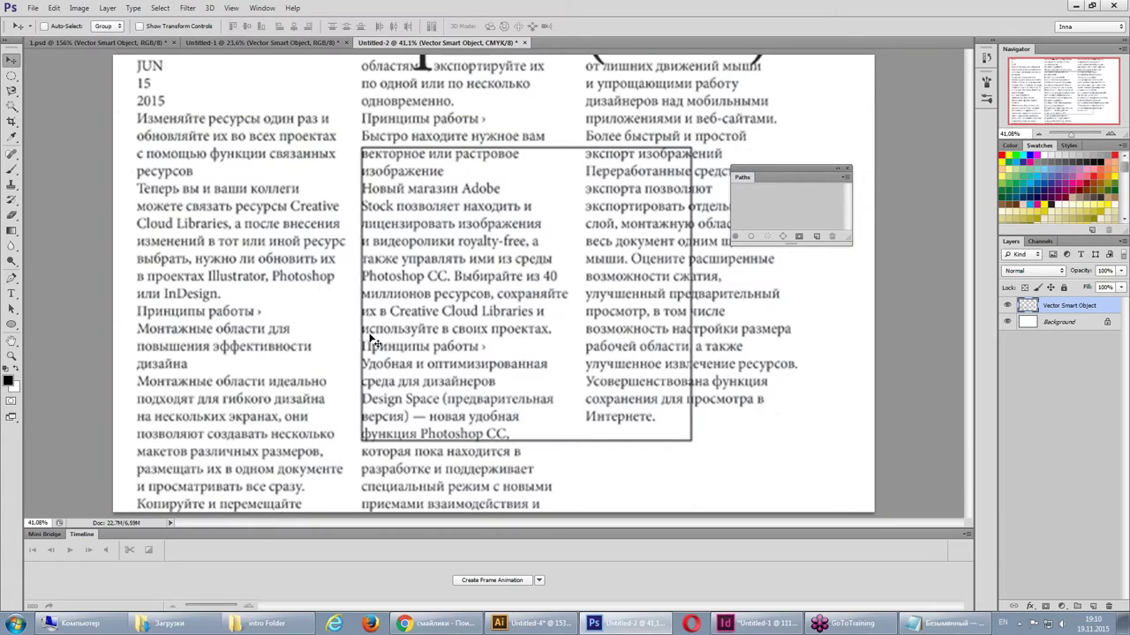
key("ctrl+t")
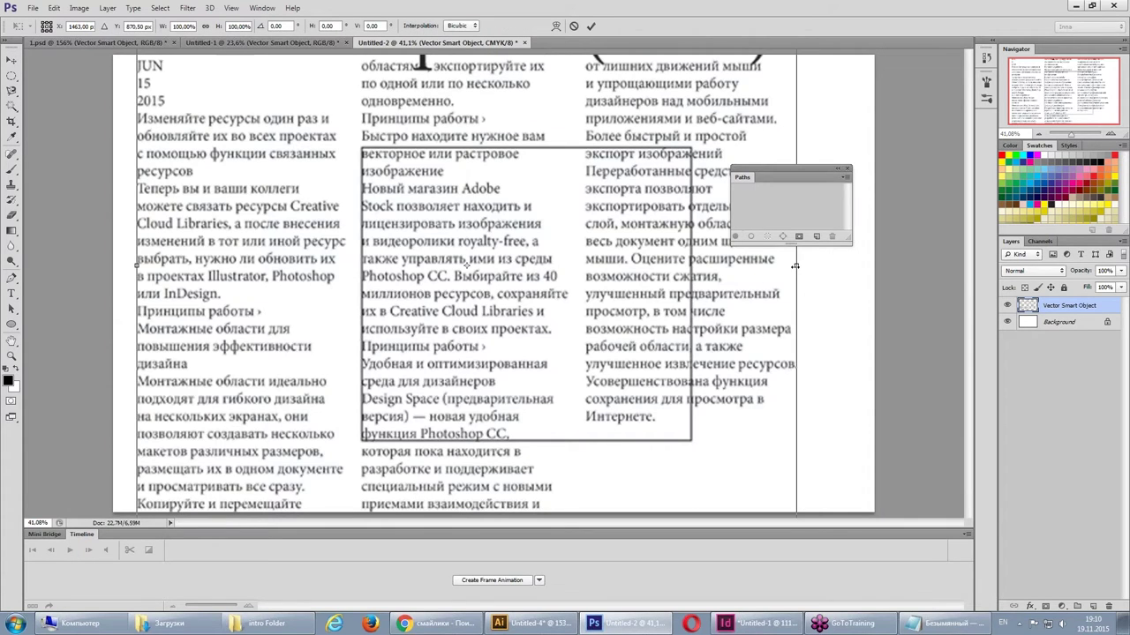
left_click_drag(795, 265, 538, 265)
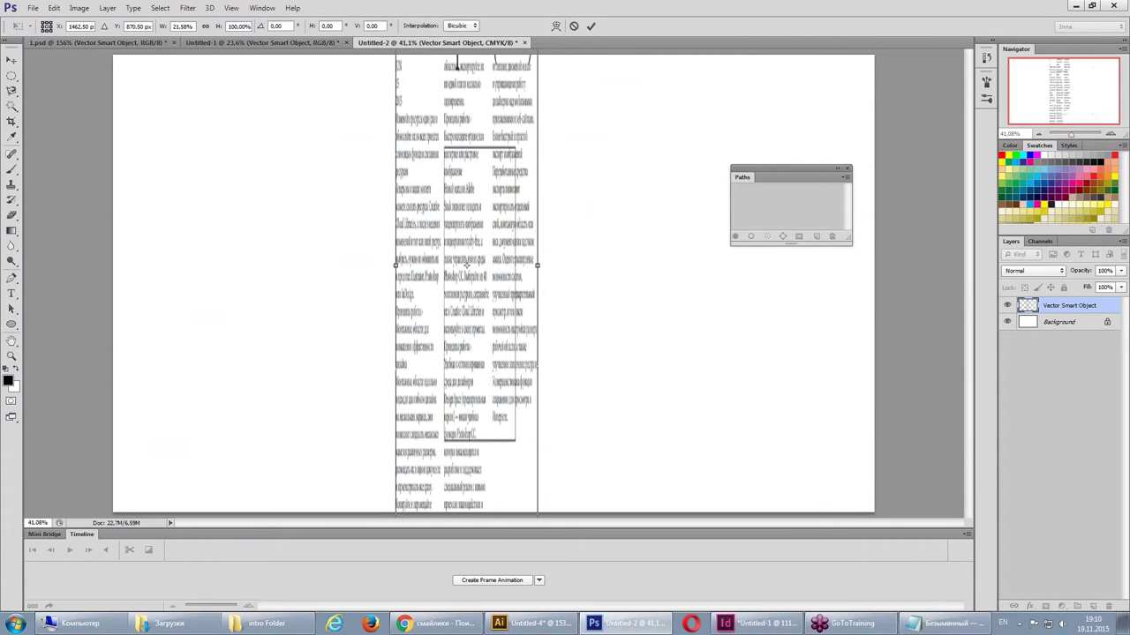
key("Return")
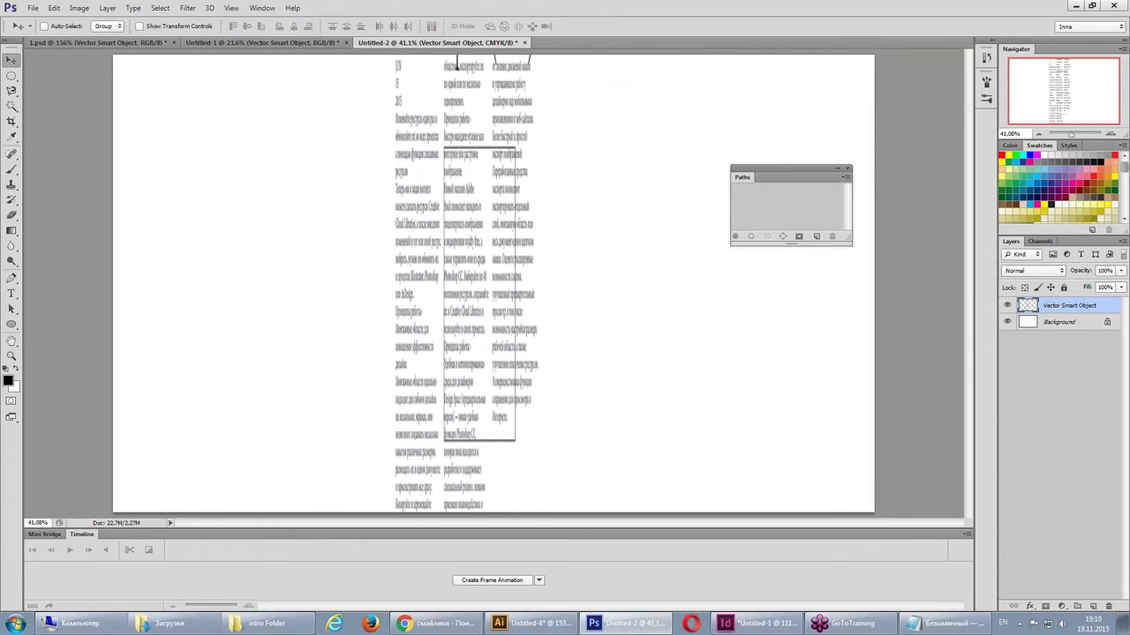
- Stretch the article back across the page to check sharpness, then delete the layer
key("ctrl+t")
left_click_drag(538, 264, 785, 264)
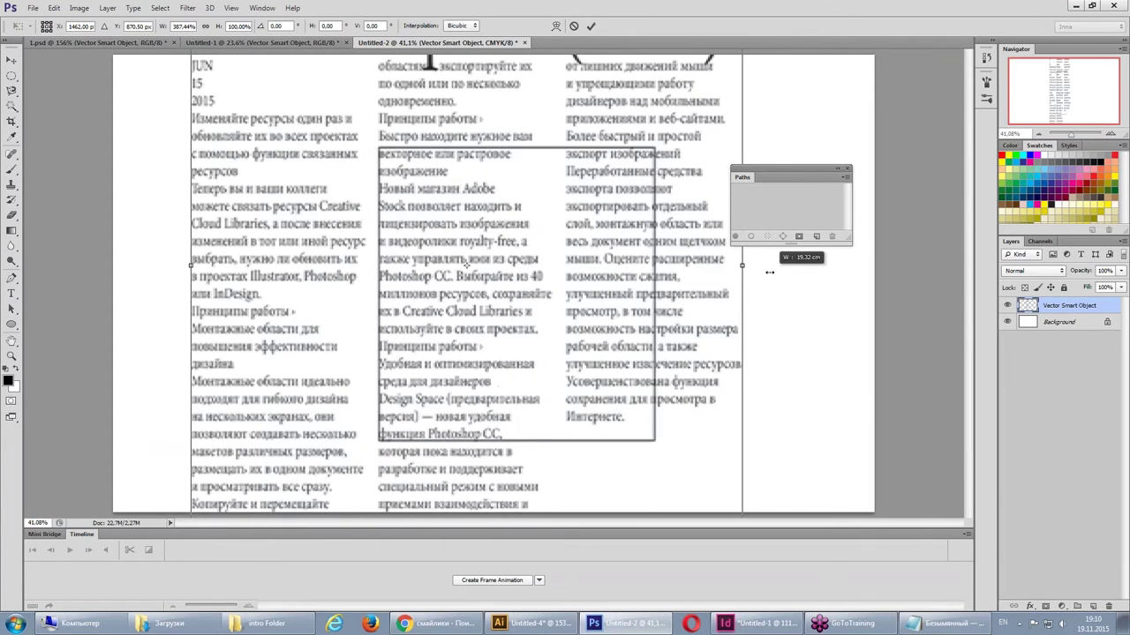
key("Return")
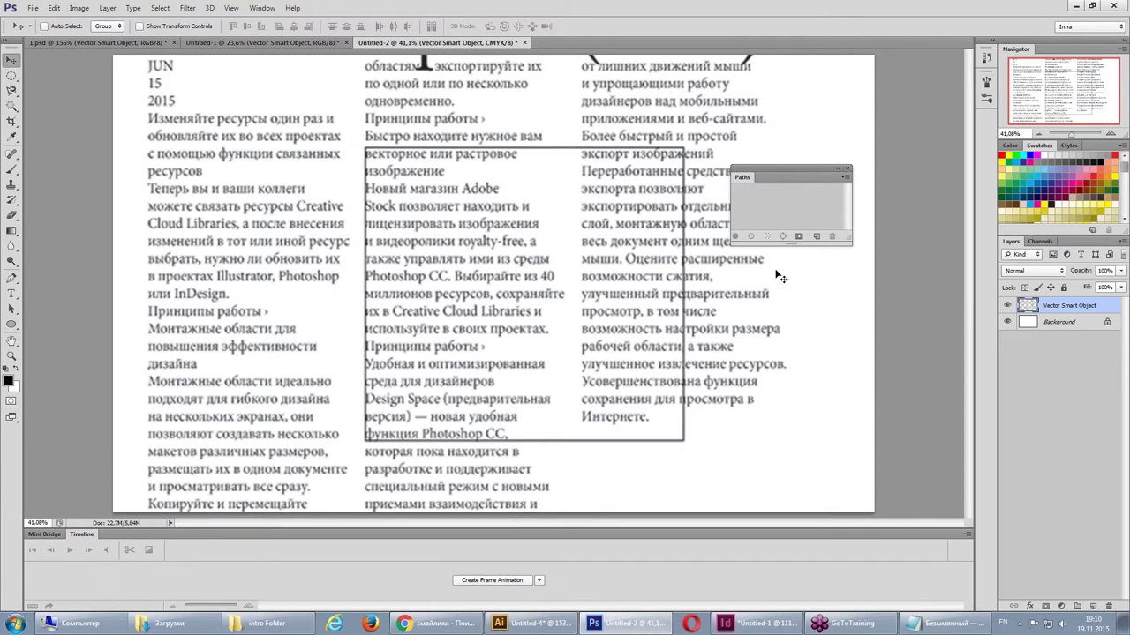
key("Delete")
- Paste the article again and convert its layer to a Smart Object
left_click(54, 9)
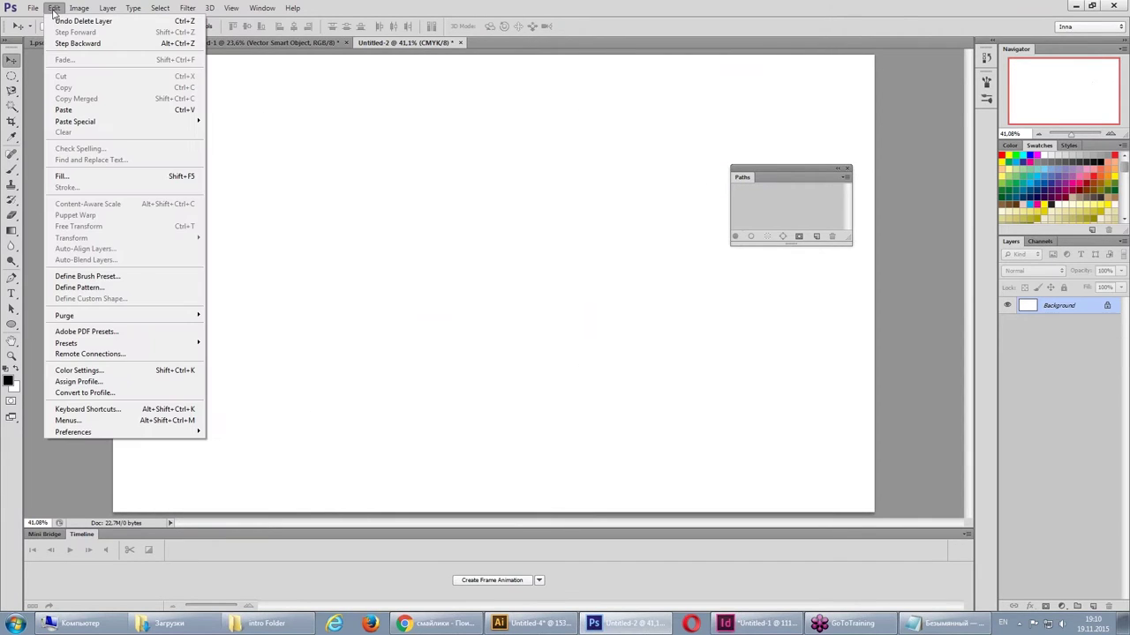
left_click(68, 111)
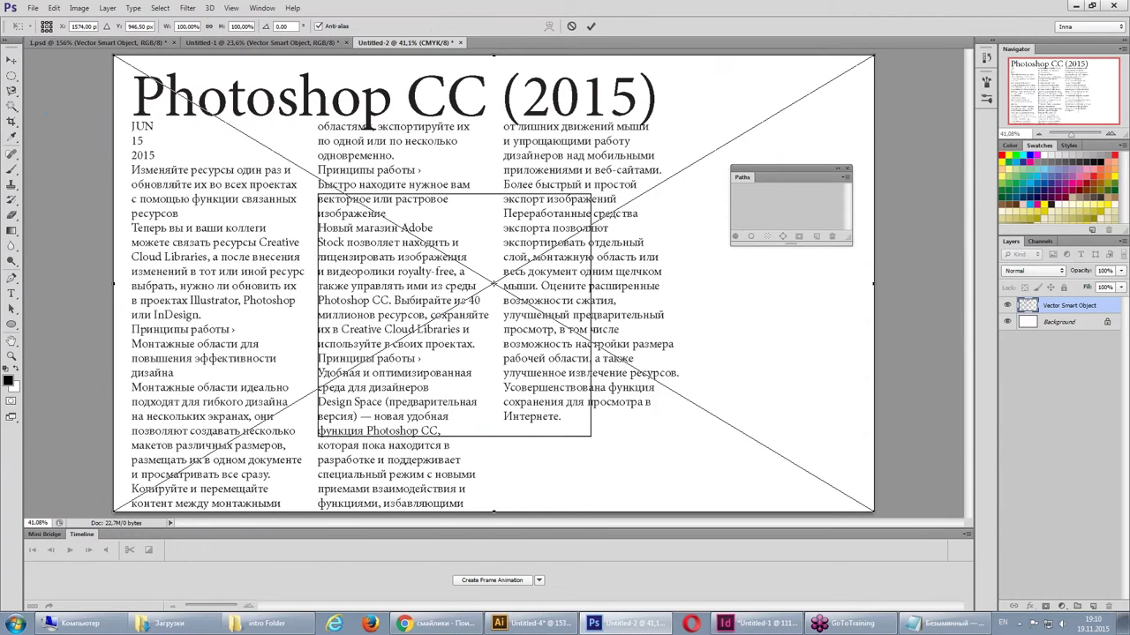
key("Return")
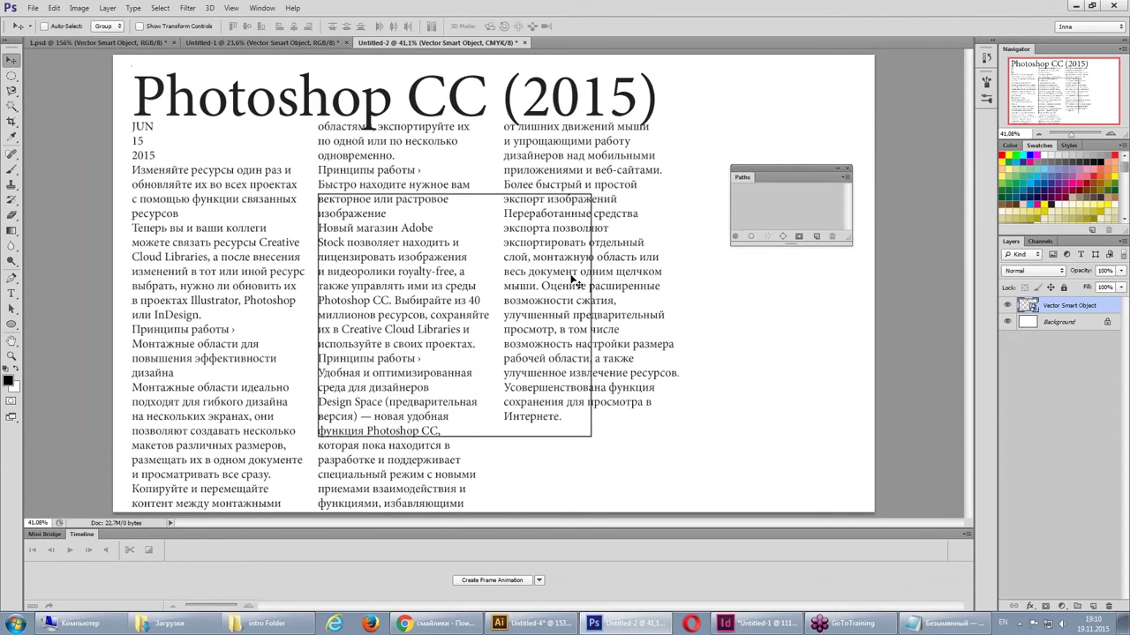
right_click(1052, 309)
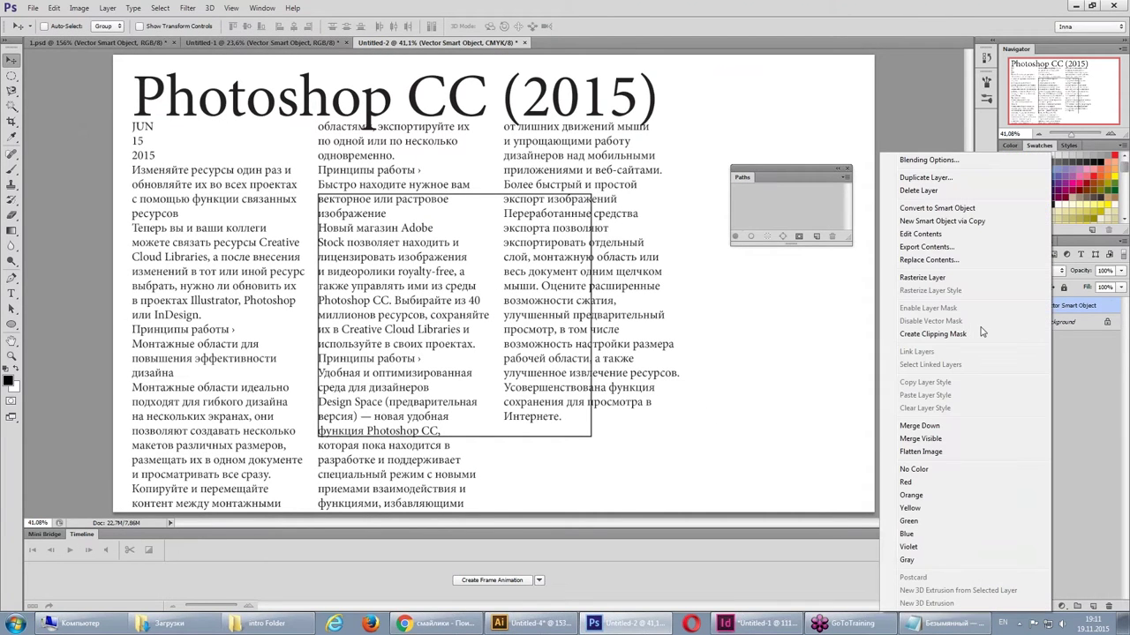
left_click(949, 280)
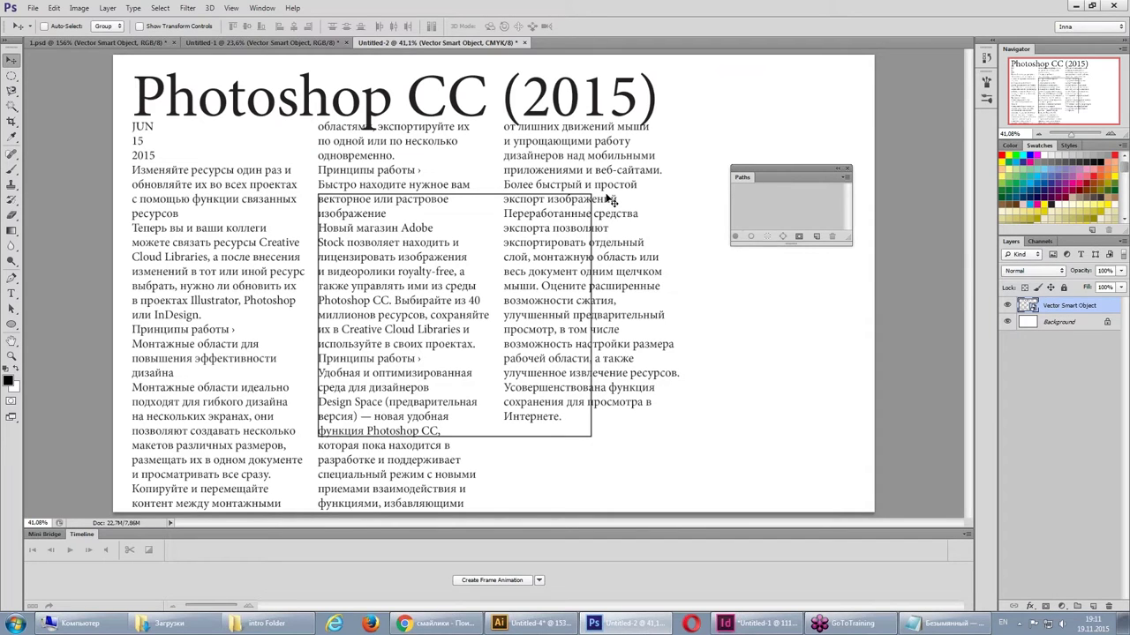
right_click(1046, 309)
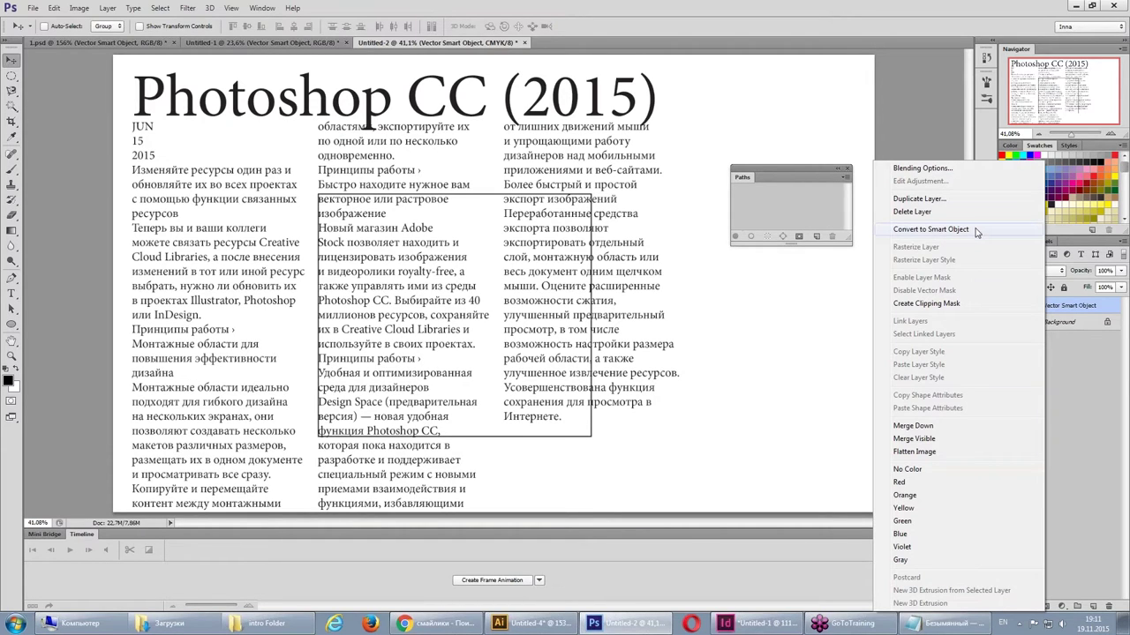
left_click(975, 231)
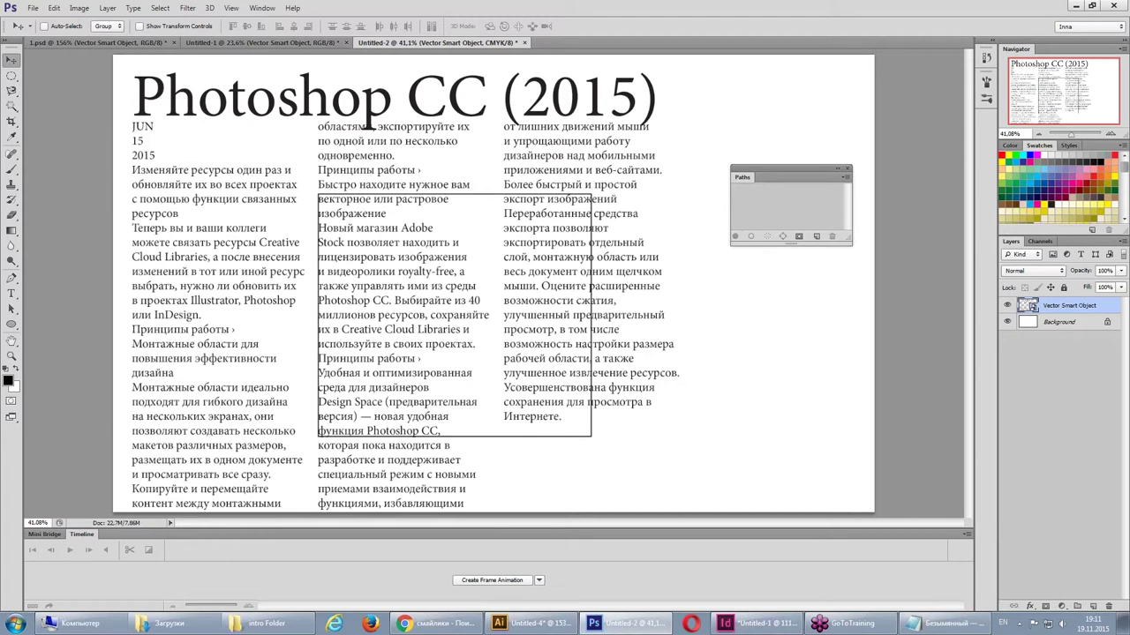
- Shrink the smart object to about quarter size, then enlarge it back across the canvas
key("ctrl+t")
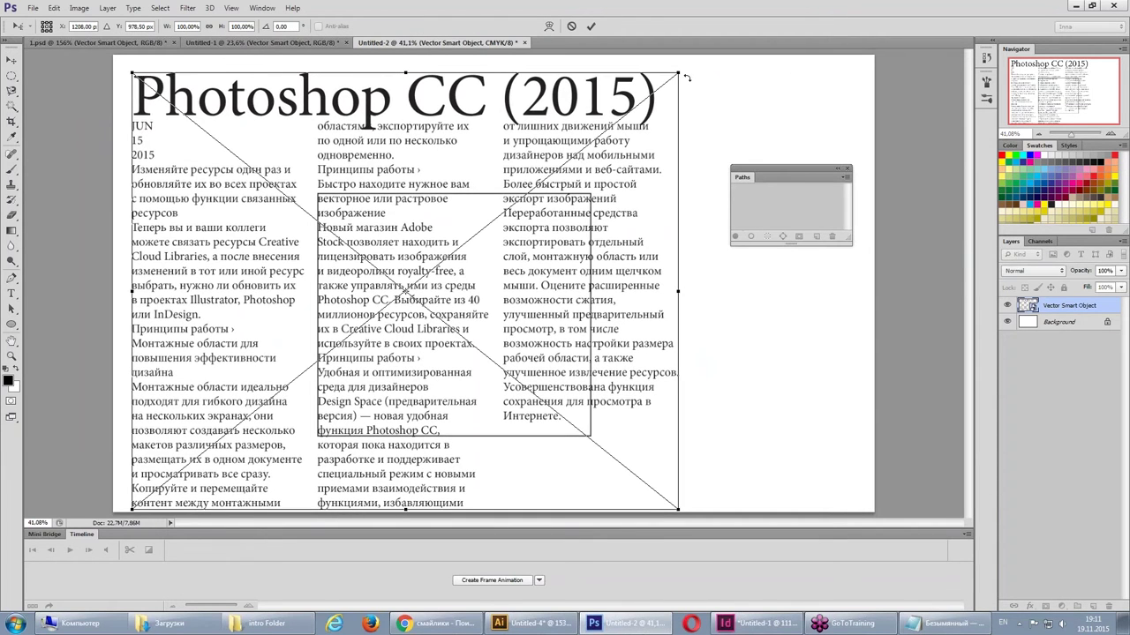
left_click_drag(607, 88, 279, 396)
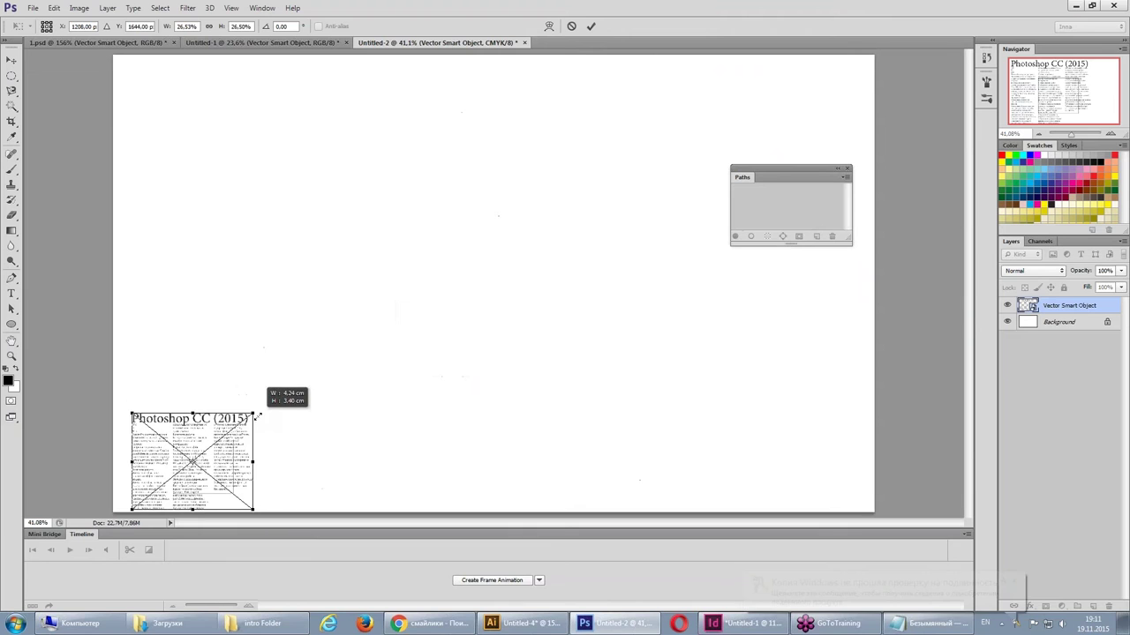
key("Return")
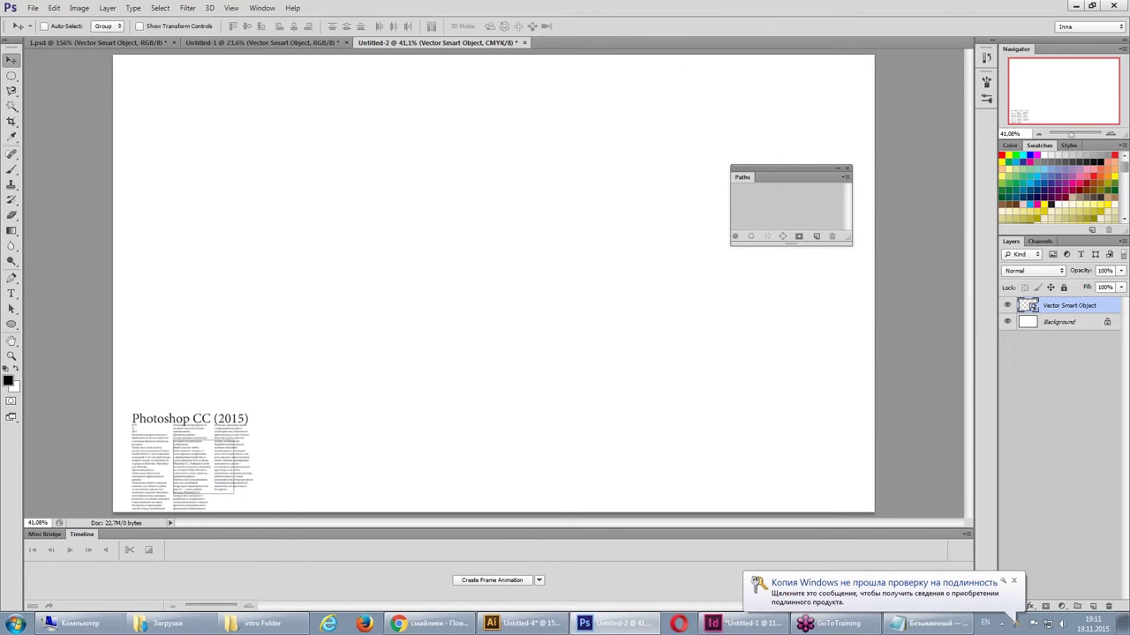
key("ctrl+t")
left_click_drag(254, 413, 717, 141)
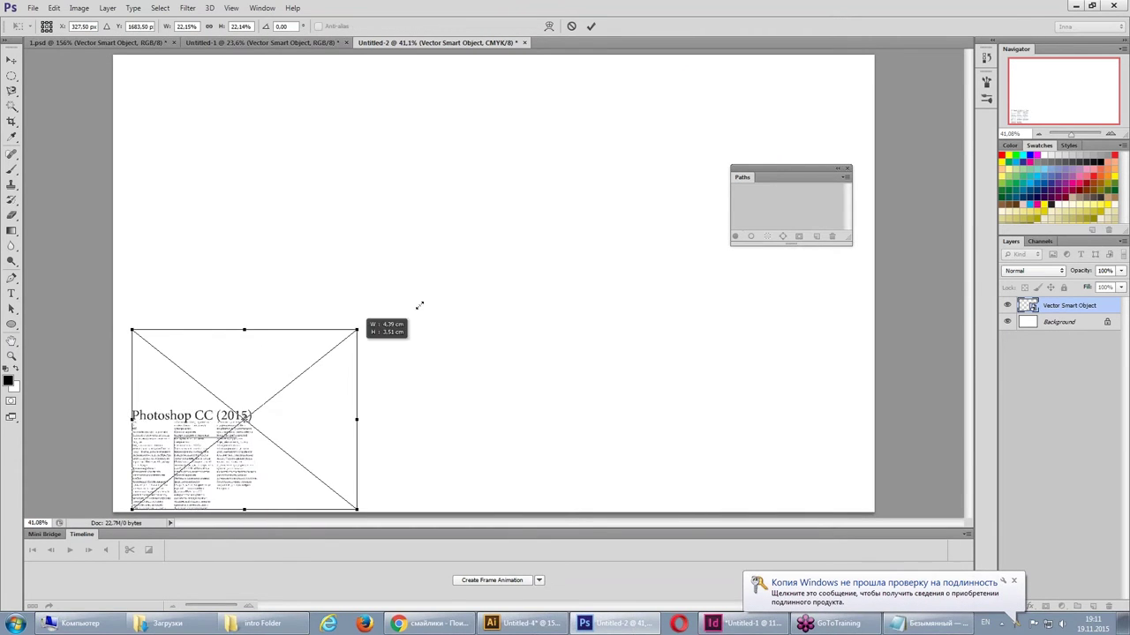
key("Return")
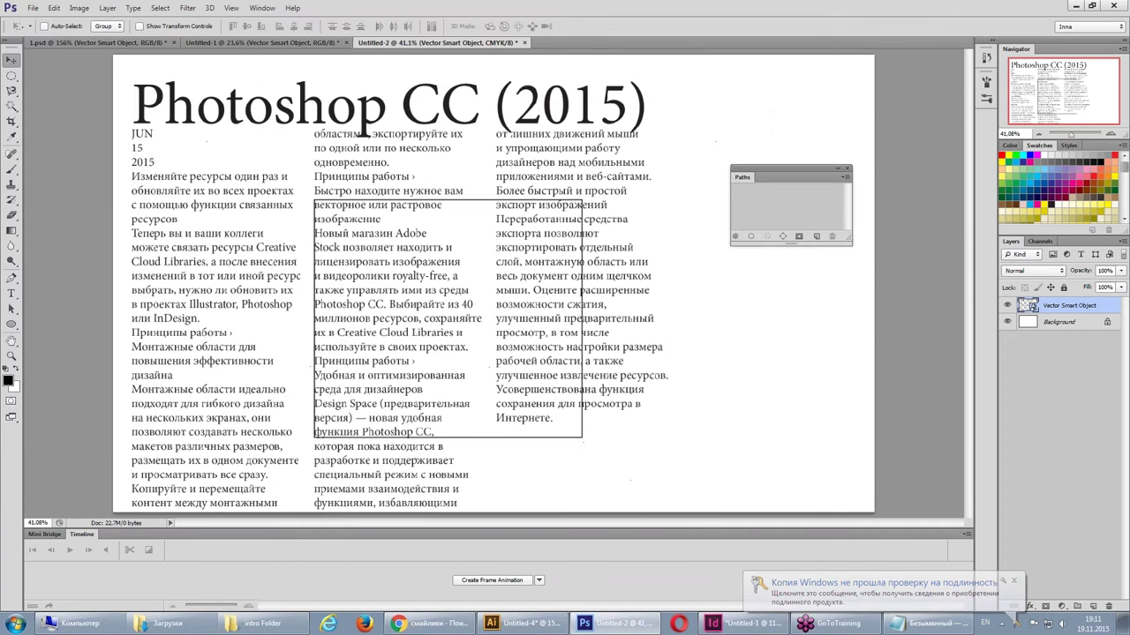
- Delete the article layer and paste the Illustrator text again as a Vector Smart Object
scroll(236, 238, "up", 5)
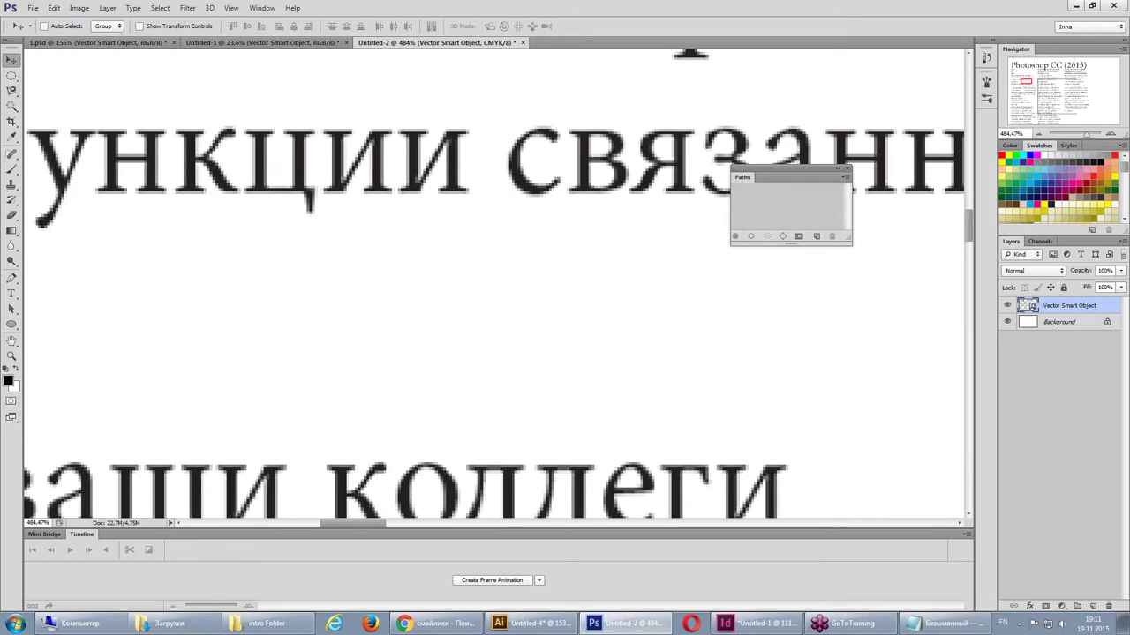
scroll(493, 278, "down", 5)
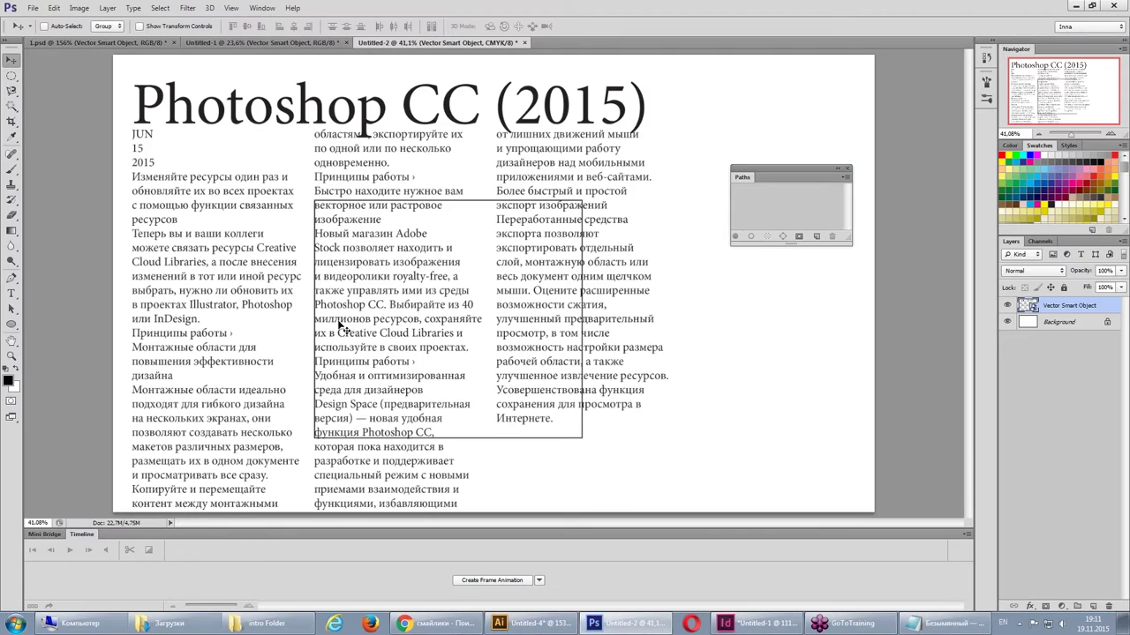
key("Delete")
left_click(54, 7)
left_click(85, 111)
key("Return")
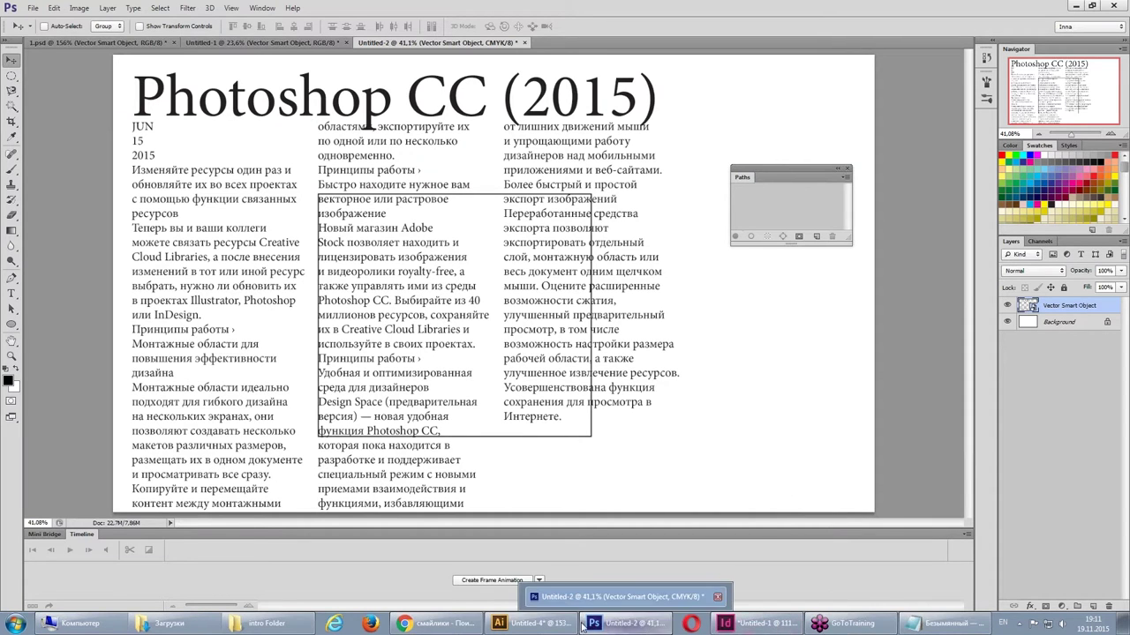
- In InDesign, select the text frame, the empty frame between columns, then the text frame again
left_click(768, 624)
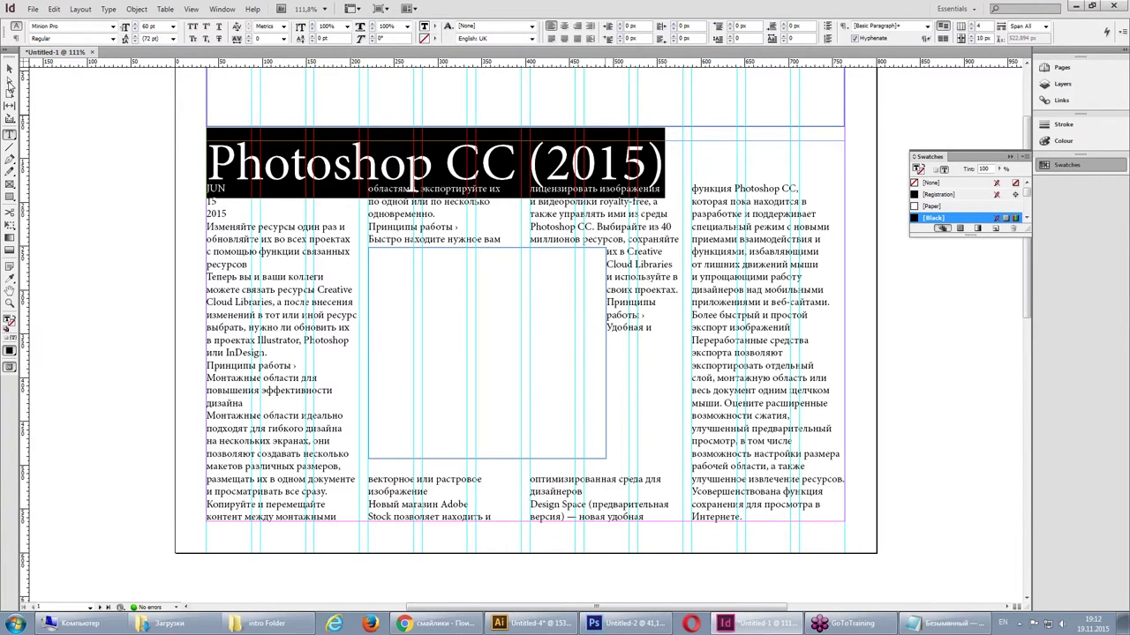
left_click(8, 70)
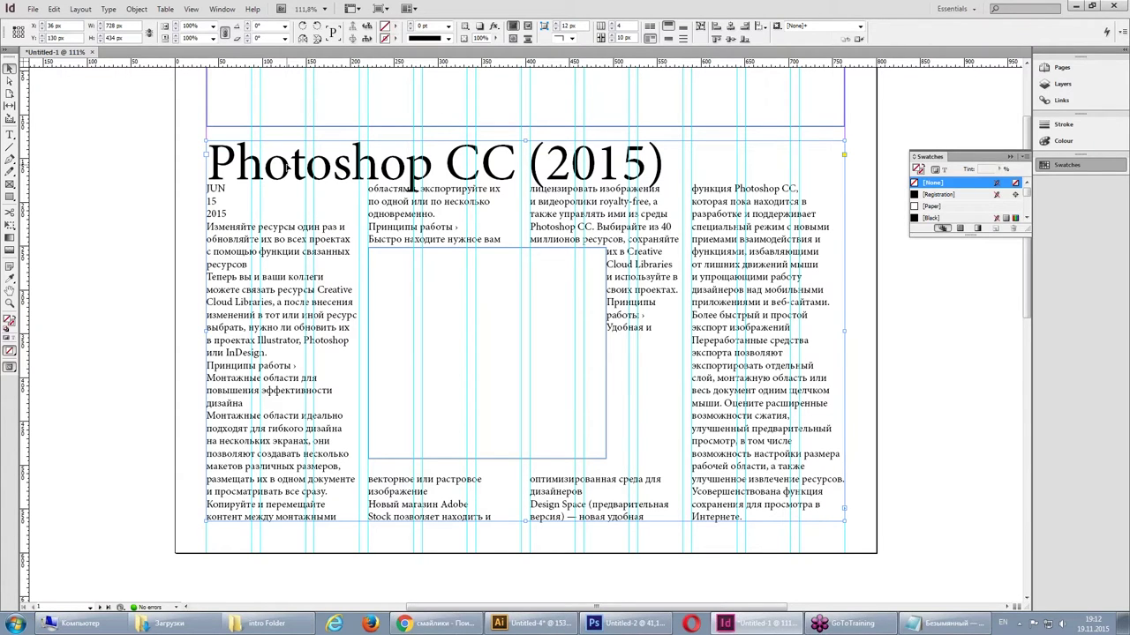
left_click(479, 261)
left_click(819, 512)
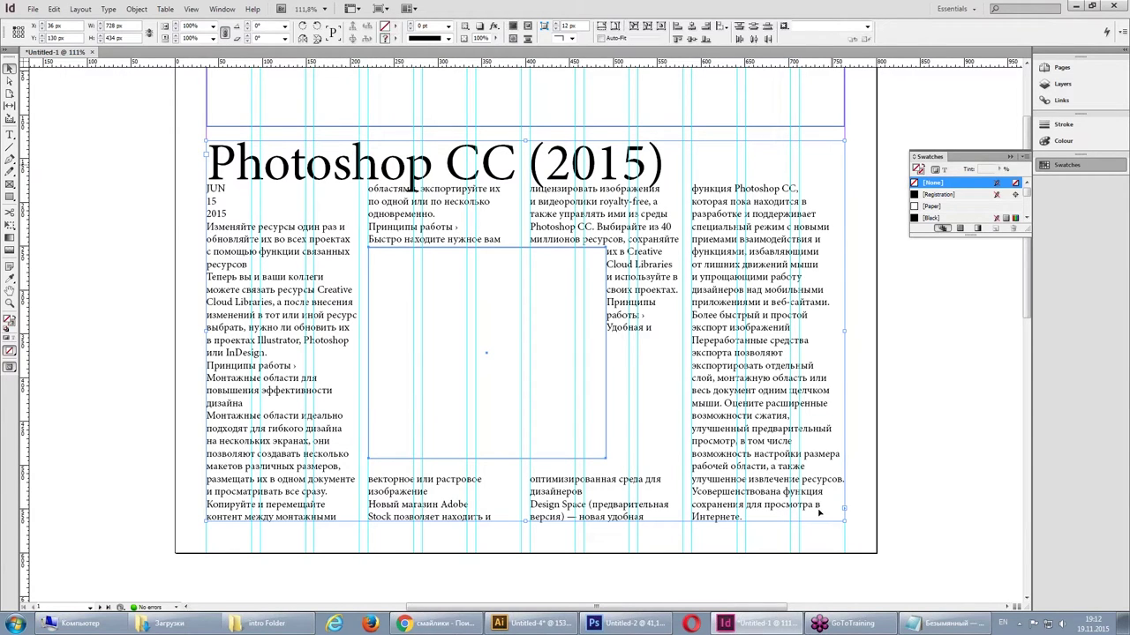
- Delete both circles from Illustrator's Untitled-4 artboard
left_click(538, 623)
left_click(348, 158)
key("Delete")
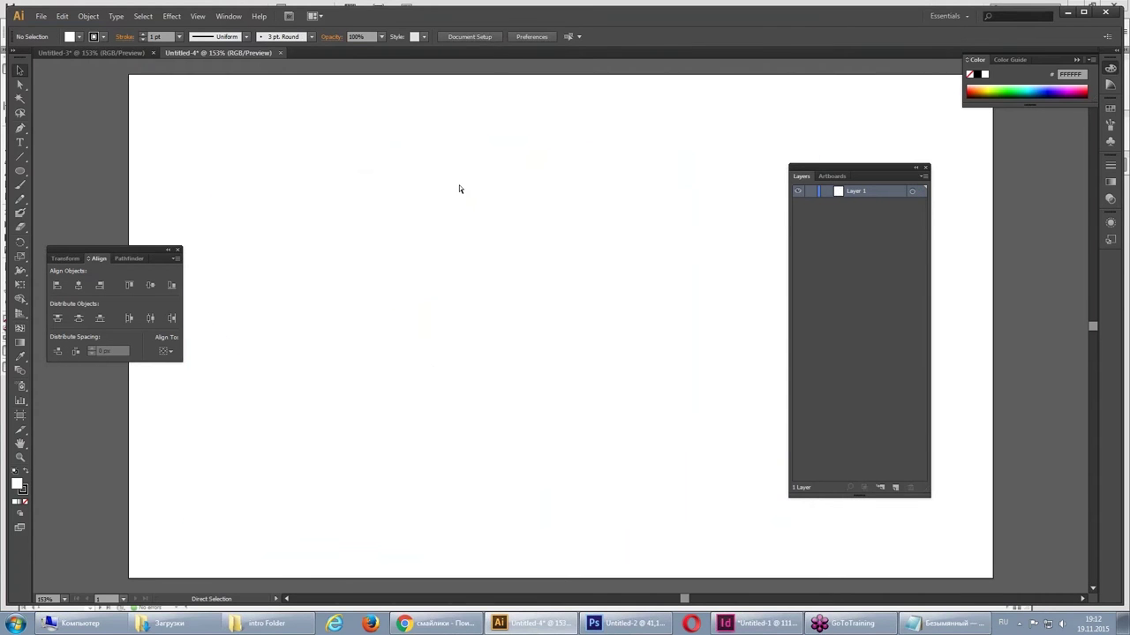
- Paste the heading and three text columns onto Illustrator's artboard, move them up-left, and compare with InDesign
key("ctrl+v")
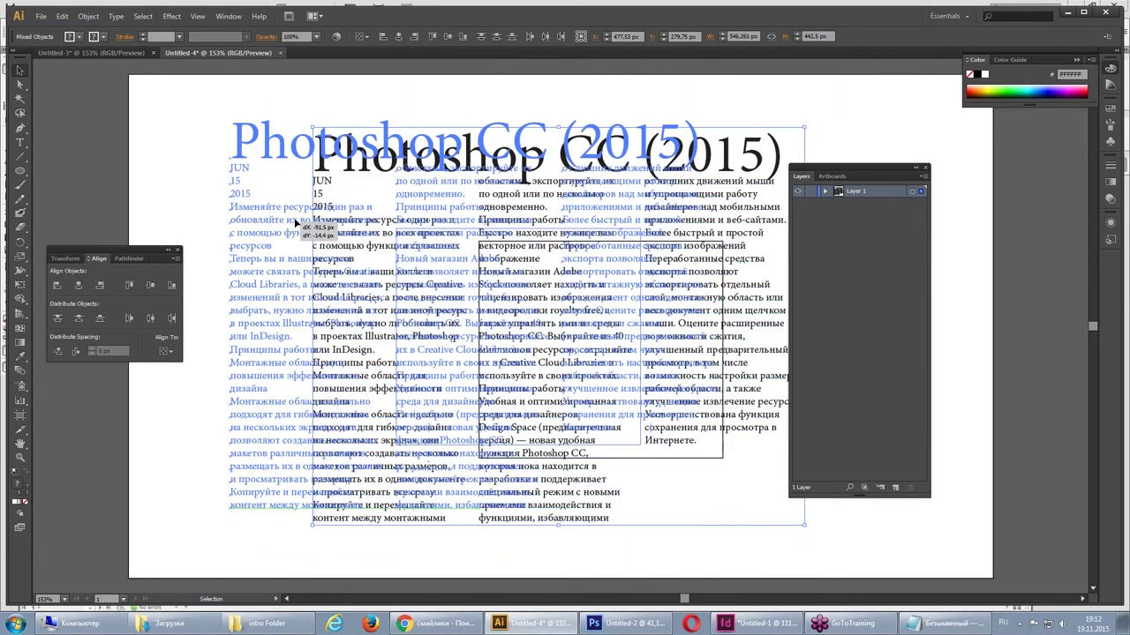
left_click_drag(371, 235, 288, 222)
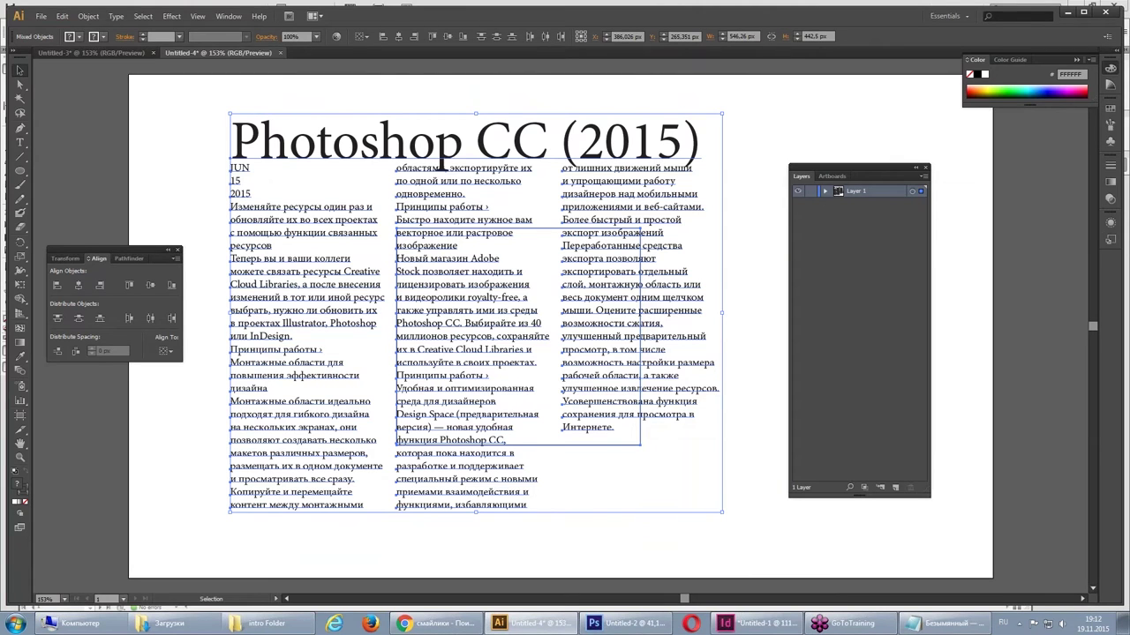
key("alt+Tab")
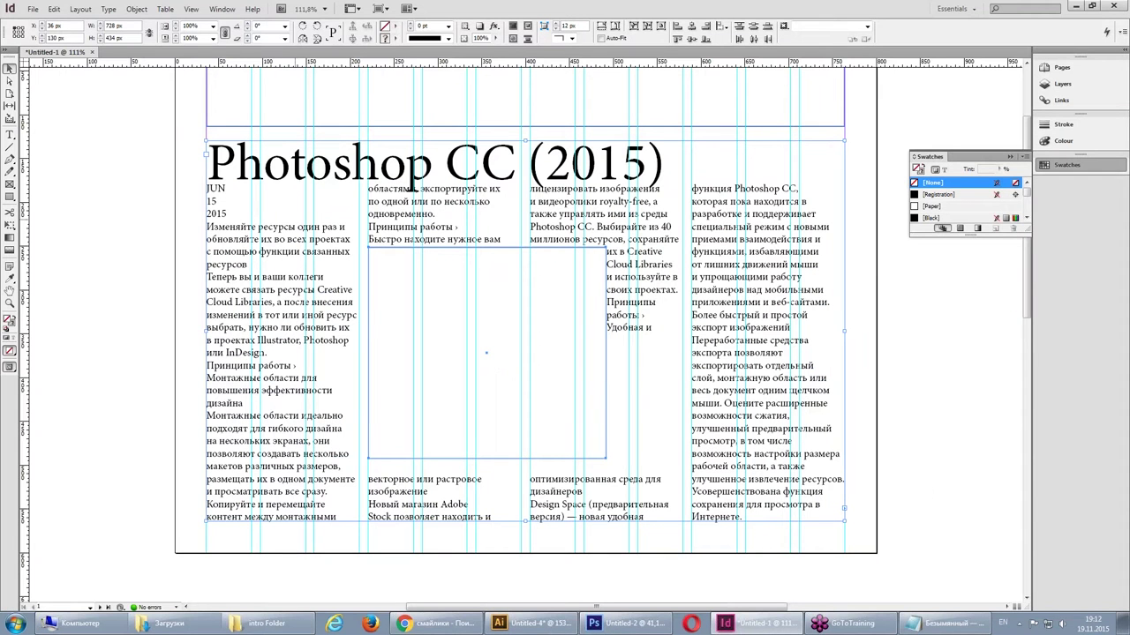
key("alt+Tab")
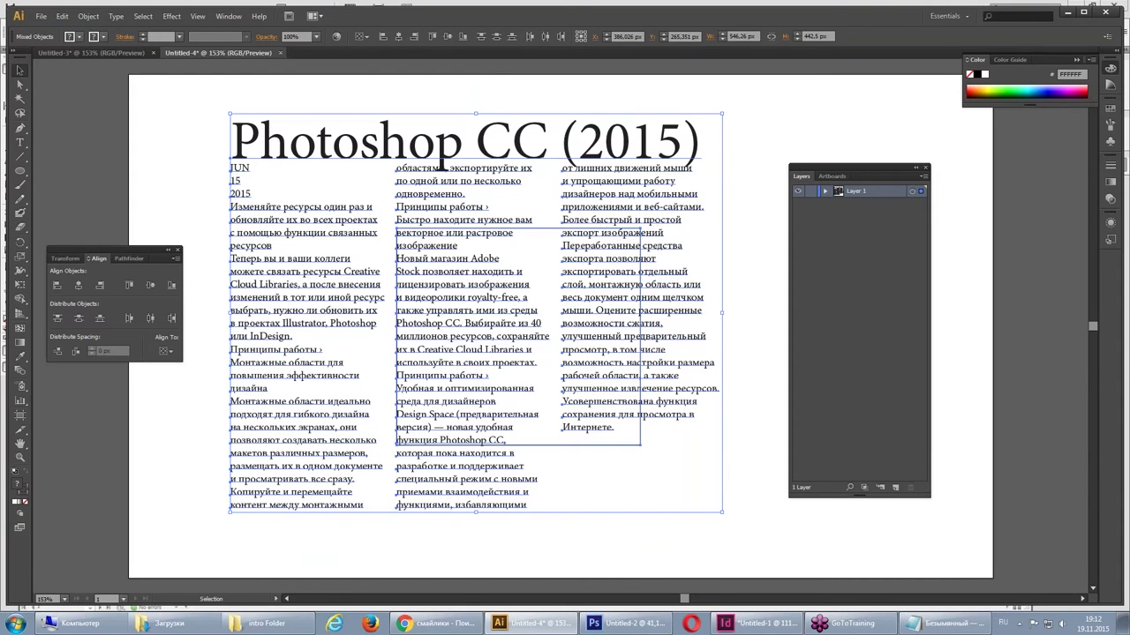
key("alt+Tab")
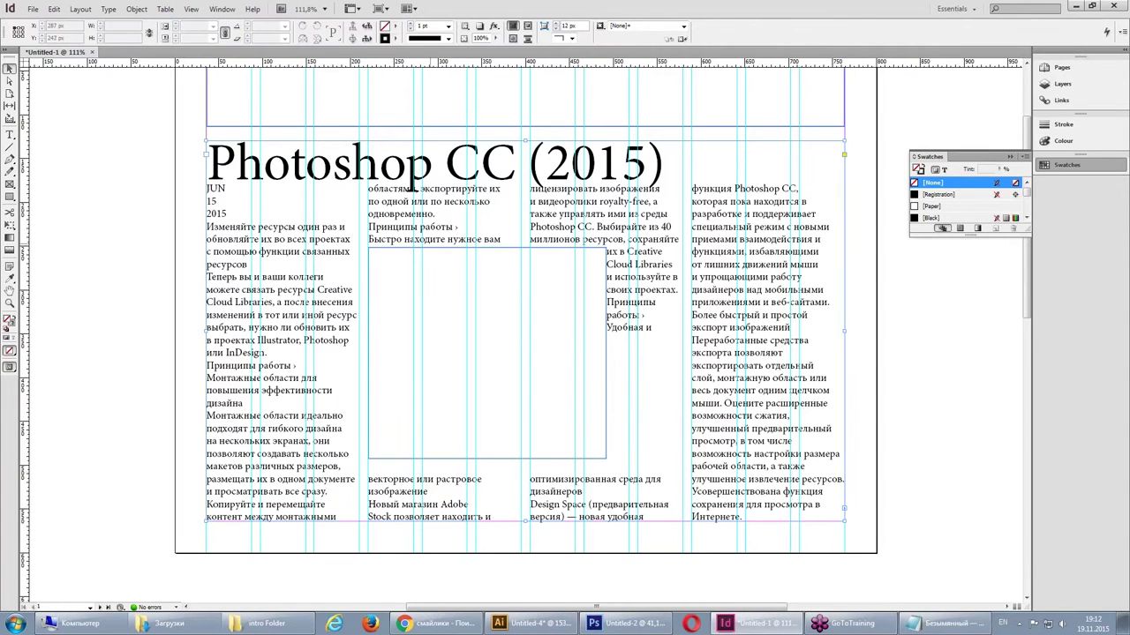
- Drag InDesign's empty frame right and then into the middle column, watching the text rewrap
left_click_drag(487, 354, 640, 321)
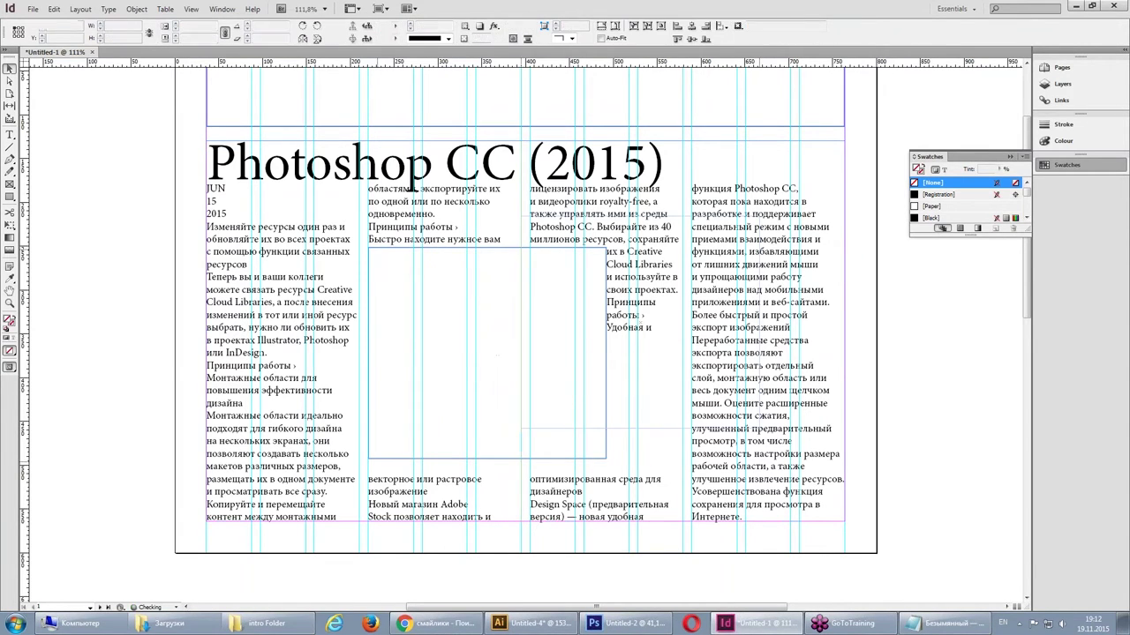
mouse_move(640, 321)
left_mouse_down()
mouse_move(430, 369)
mouse_move(516, 322)
left_mouse_up()
key("alt+Tab")
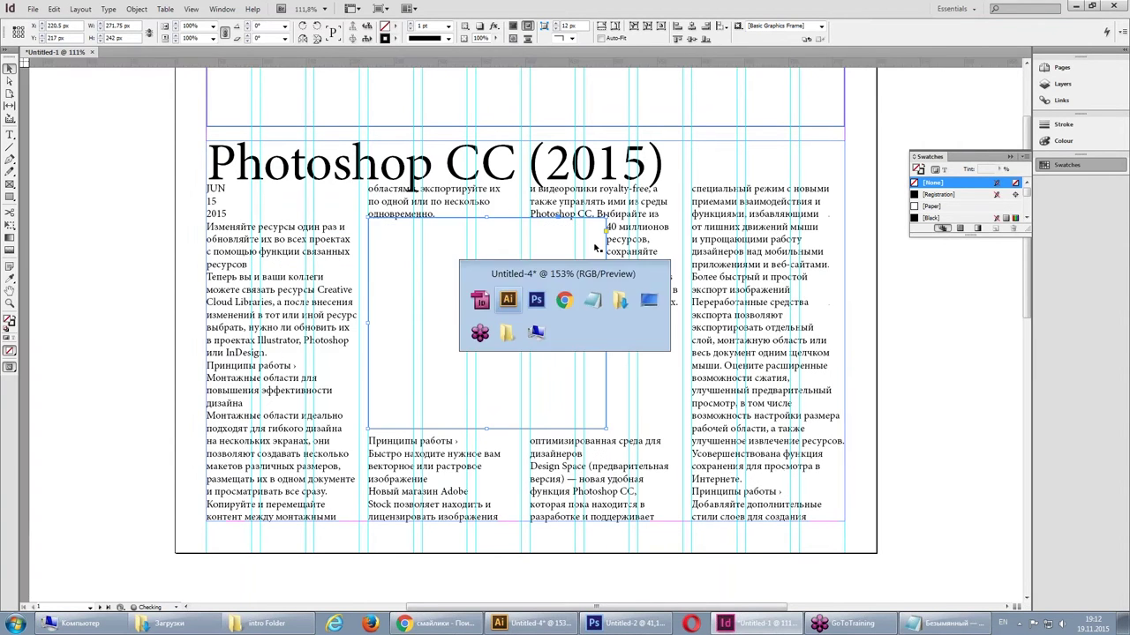
left_click(735, 210)
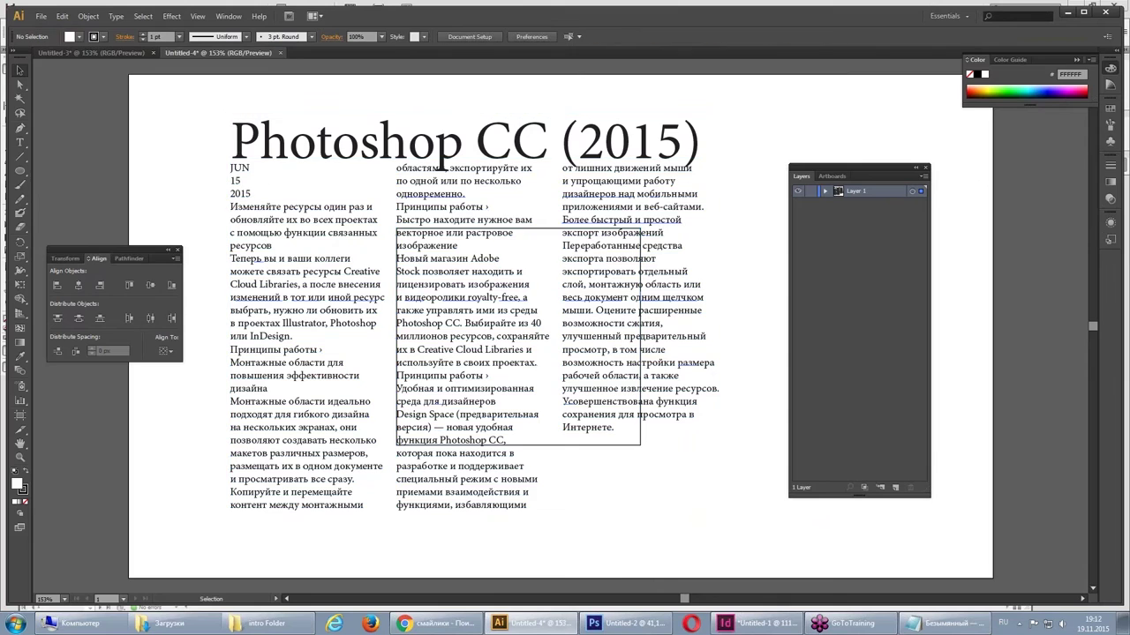
- Apply Object > Text Wrap > Make to the middle-column rectangle and nudge it over the text
left_click(542, 228)
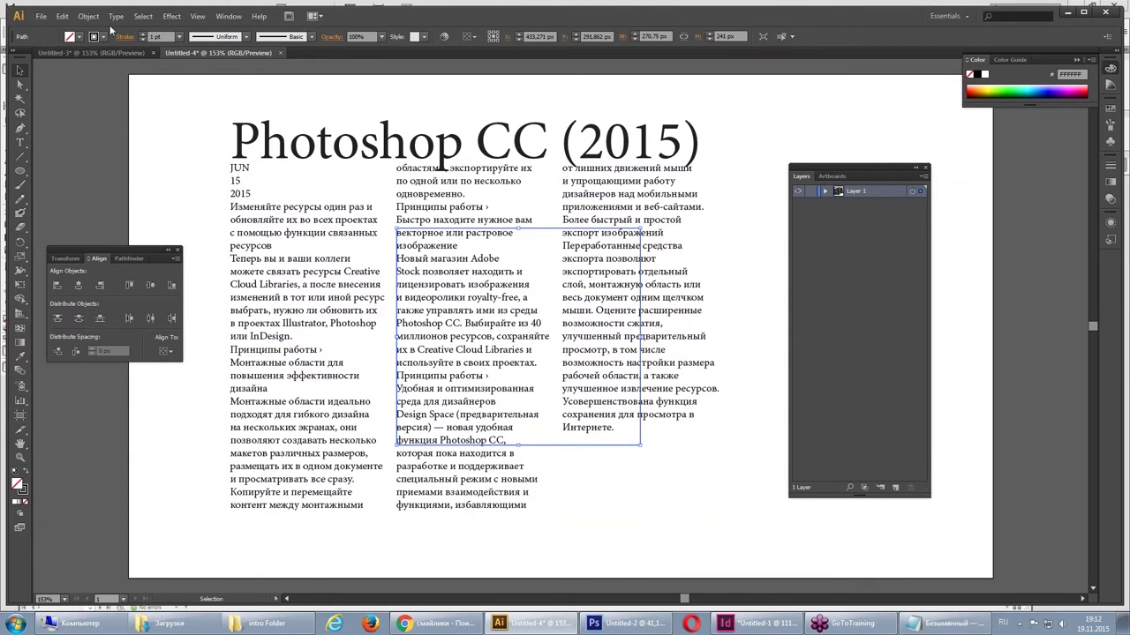
left_click(102, 17)
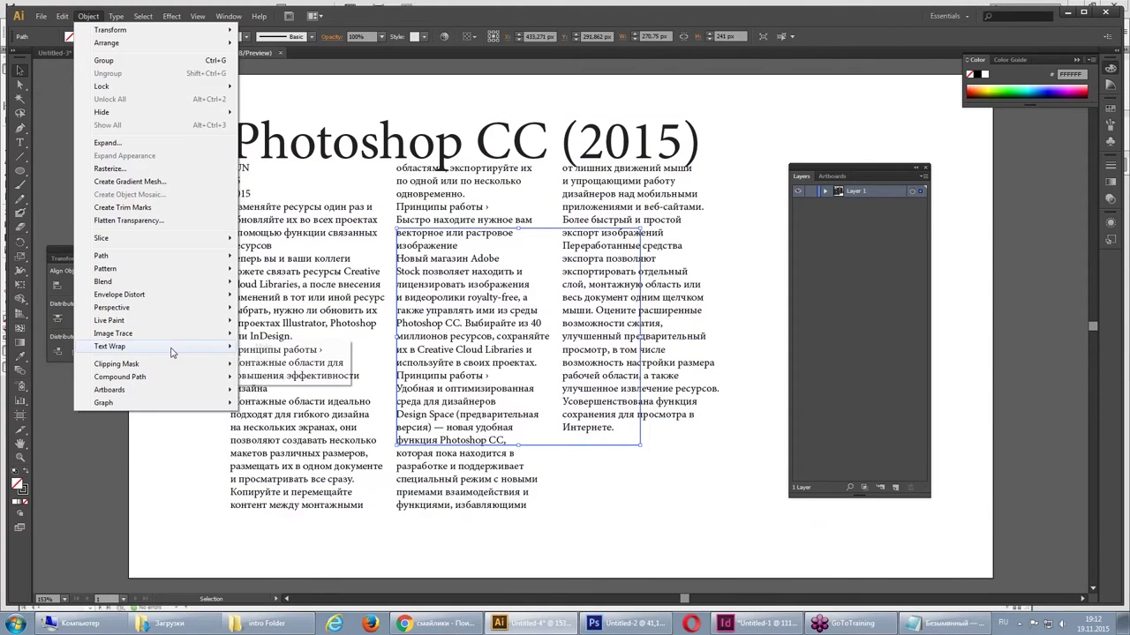
left_click(264, 348)
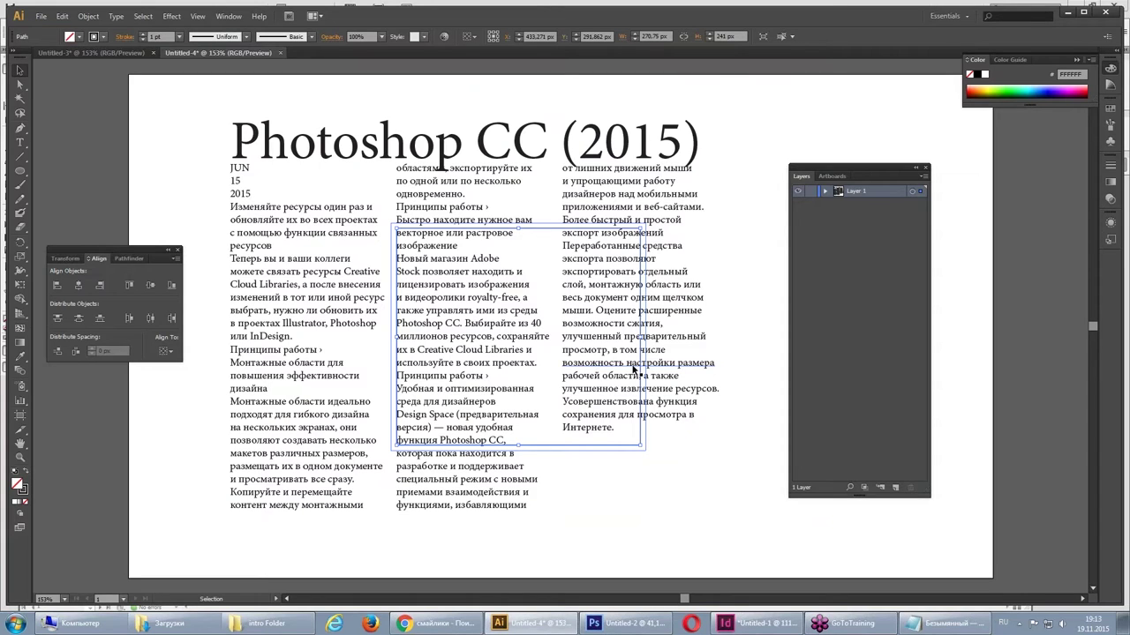
key("alt+shift")
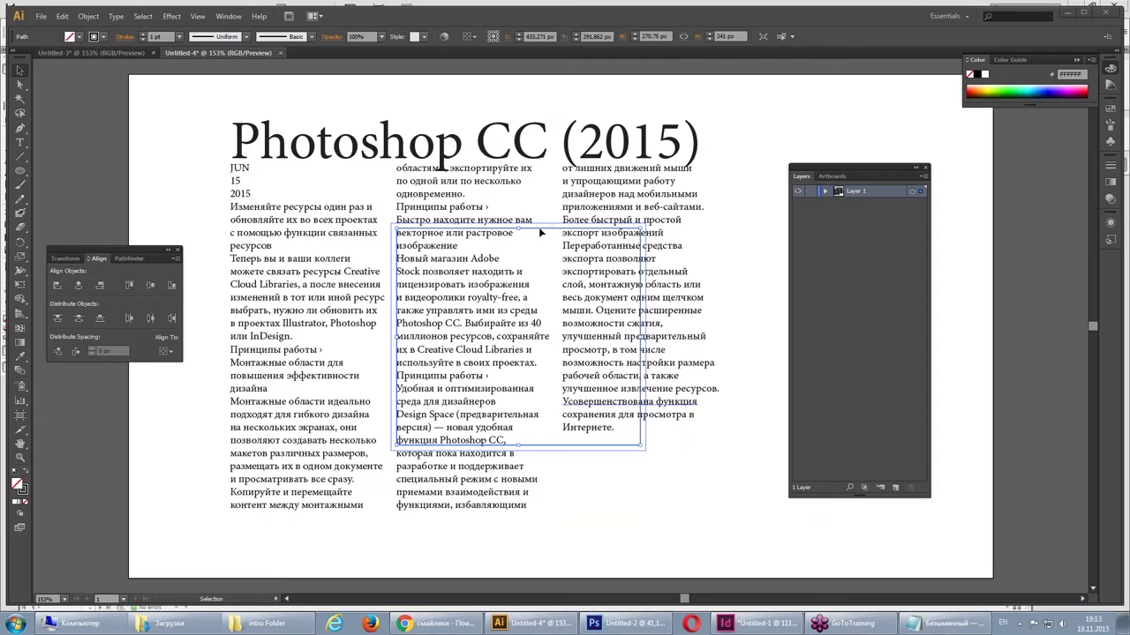
mouse_move(538, 227)
left_mouse_down()
mouse_move(537, 252)
mouse_move(522, 217)
left_mouse_up()
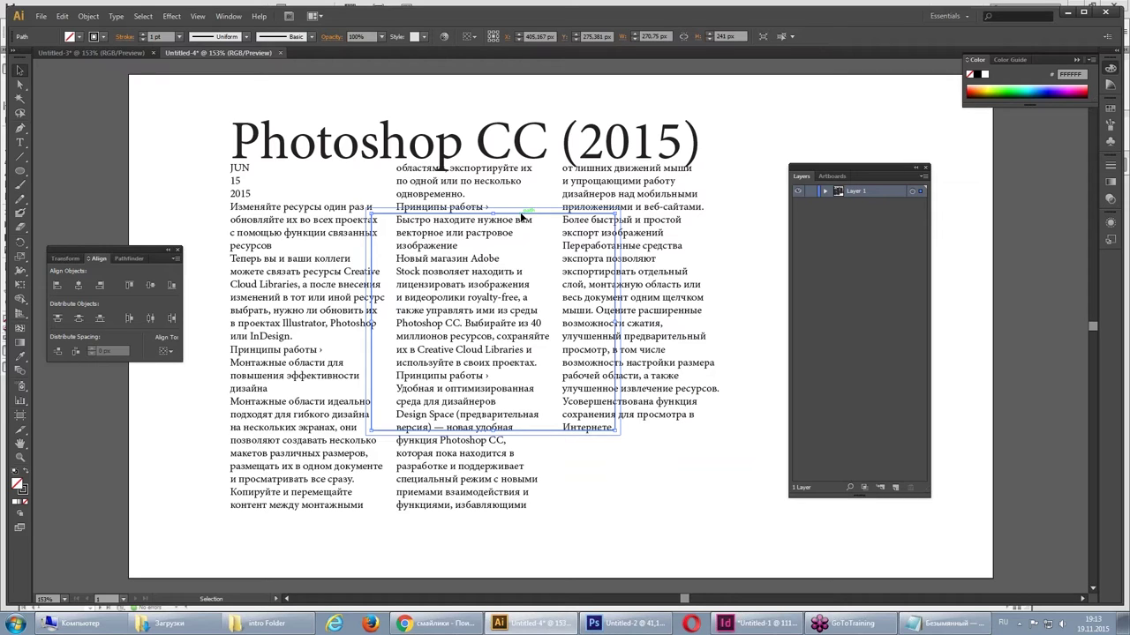
left_click(309, 219)
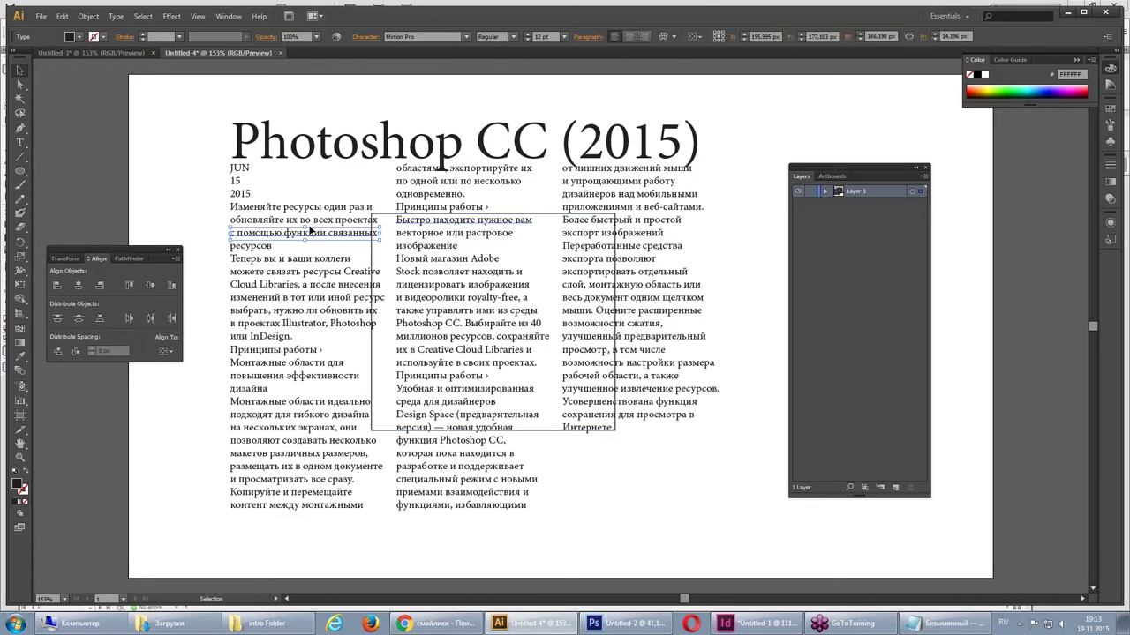
- Add point text 'ыыаыаыва' at the artboard's top right
left_click(293, 205)
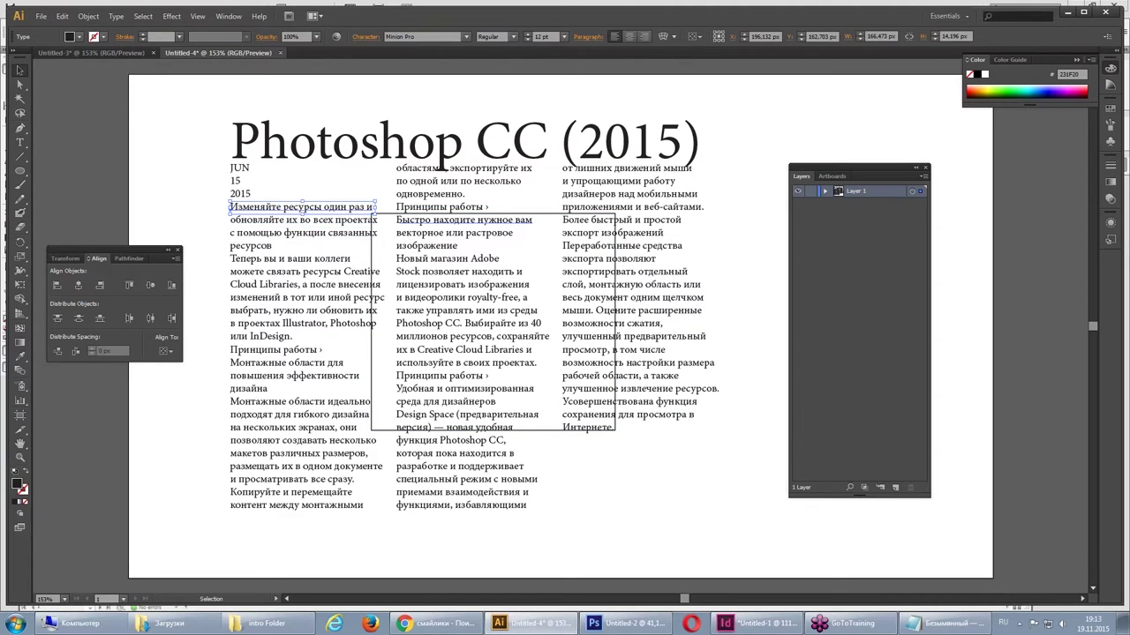
left_click(264, 271)
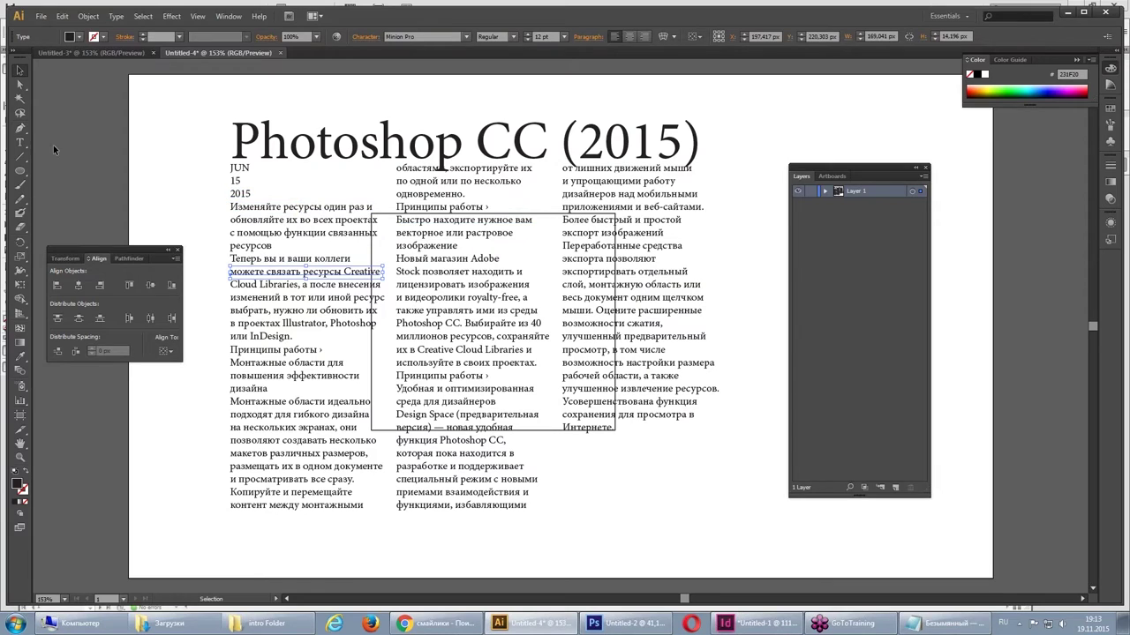
left_click(22, 142)
left_click(816, 113)
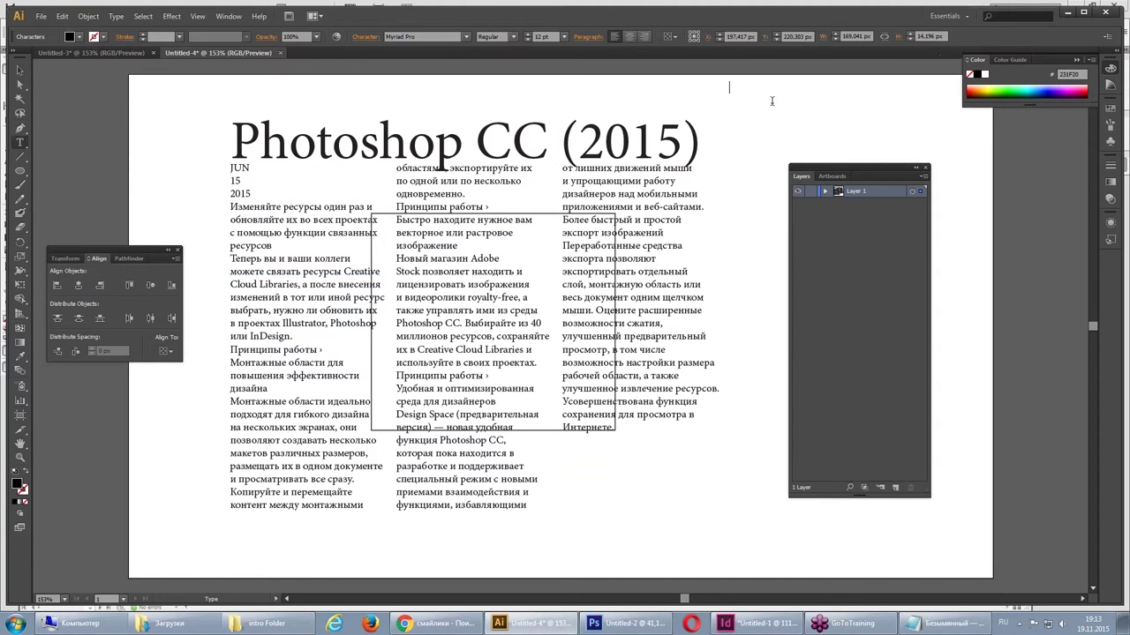
type("ыыаыаыва")
left_click(20, 71)
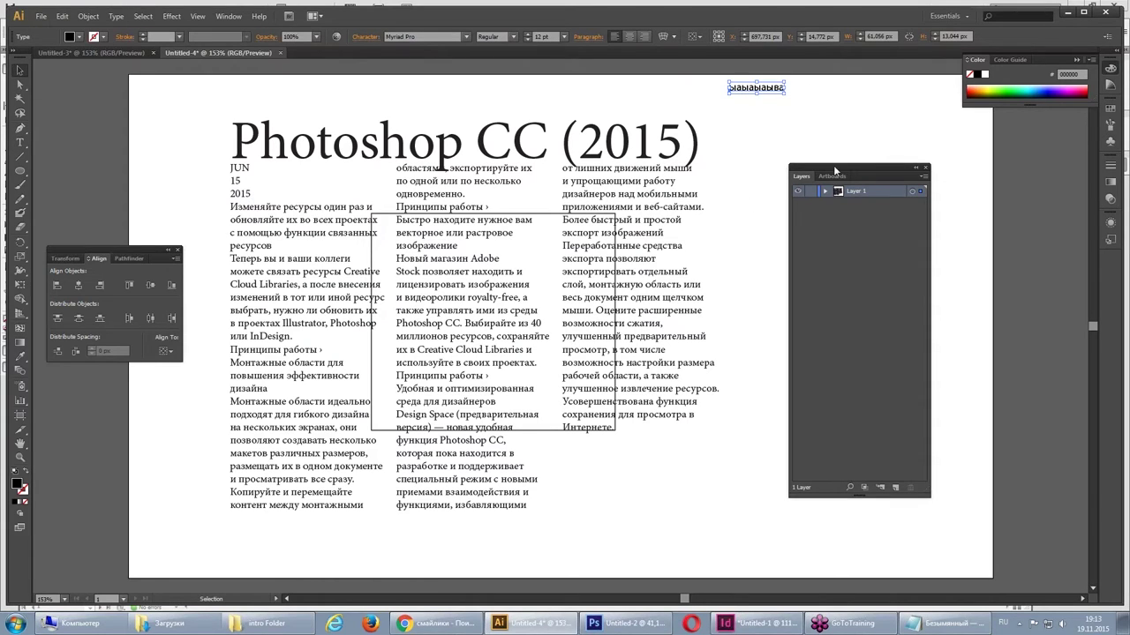
- Draw a top-right text area filled with sample text, then move the rectangle up-right beside it
left_click_drag(837, 173, 857, 266)
left_click(817, 217)
key("t")
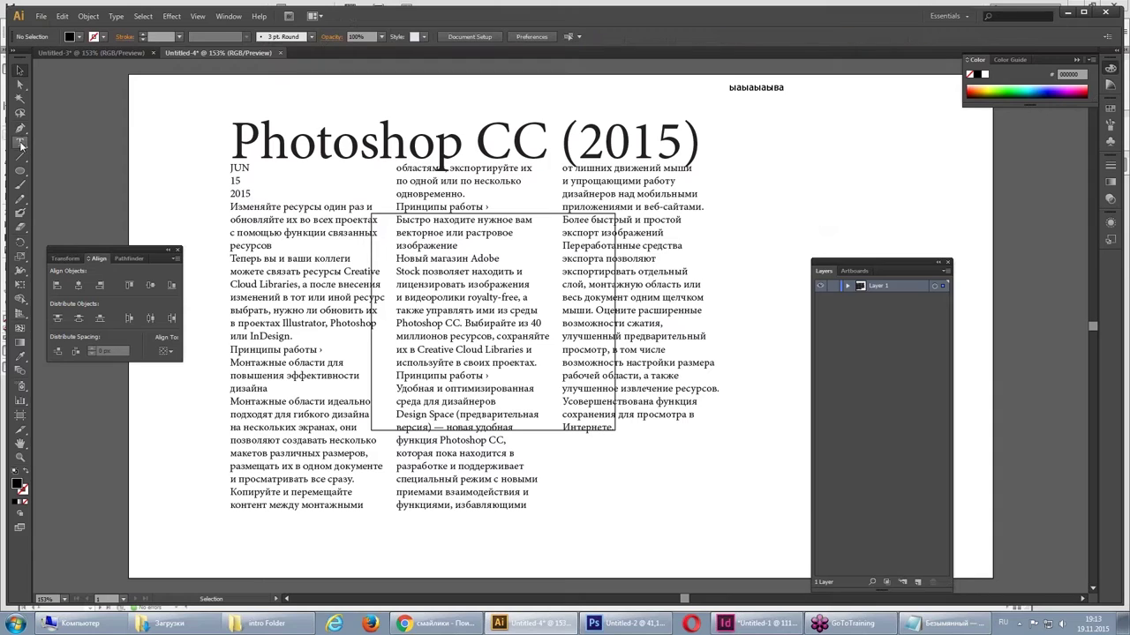
left_click_drag(731, 118, 855, 248)
type("ячся вафыв фывфыв фыв")
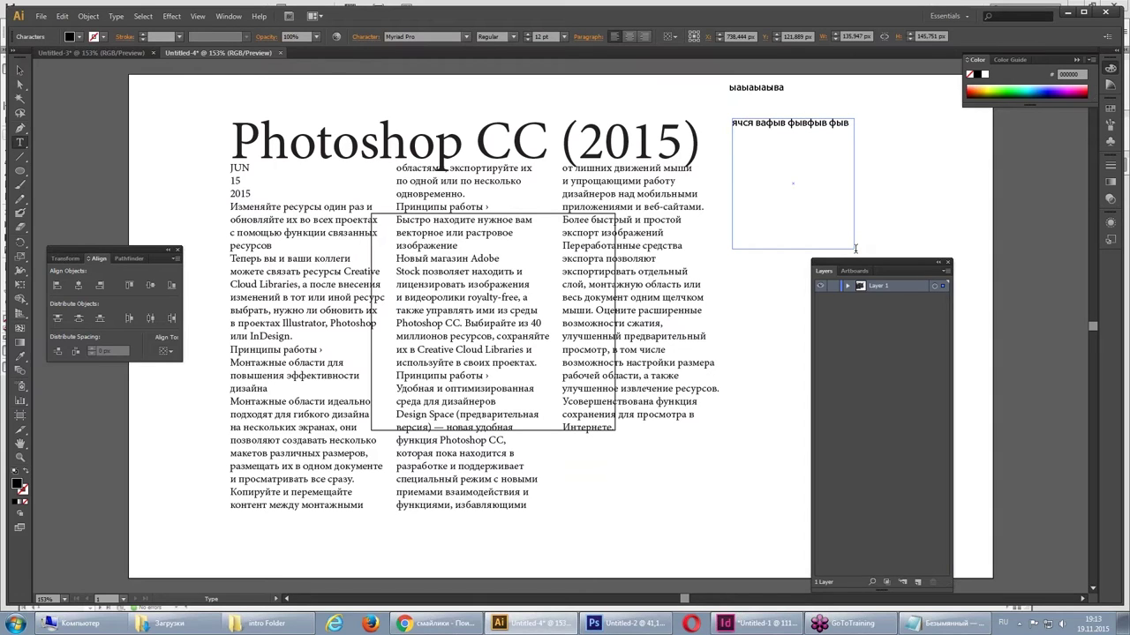
type(" ф ывфыв фыв ф")
left_click(19, 70)
left_click(480, 214)
left_click_drag(562, 214, 704, 113)
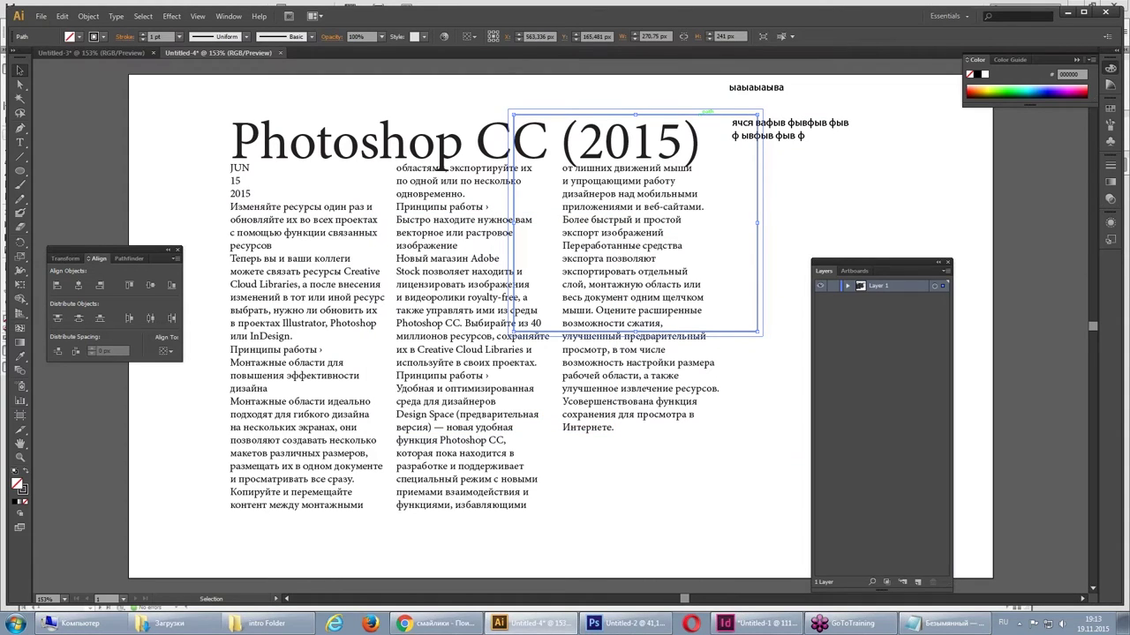
- Bring the empty rectangle to front and park it upper right beside the columns, then go to InDesign
left_click(88, 17)
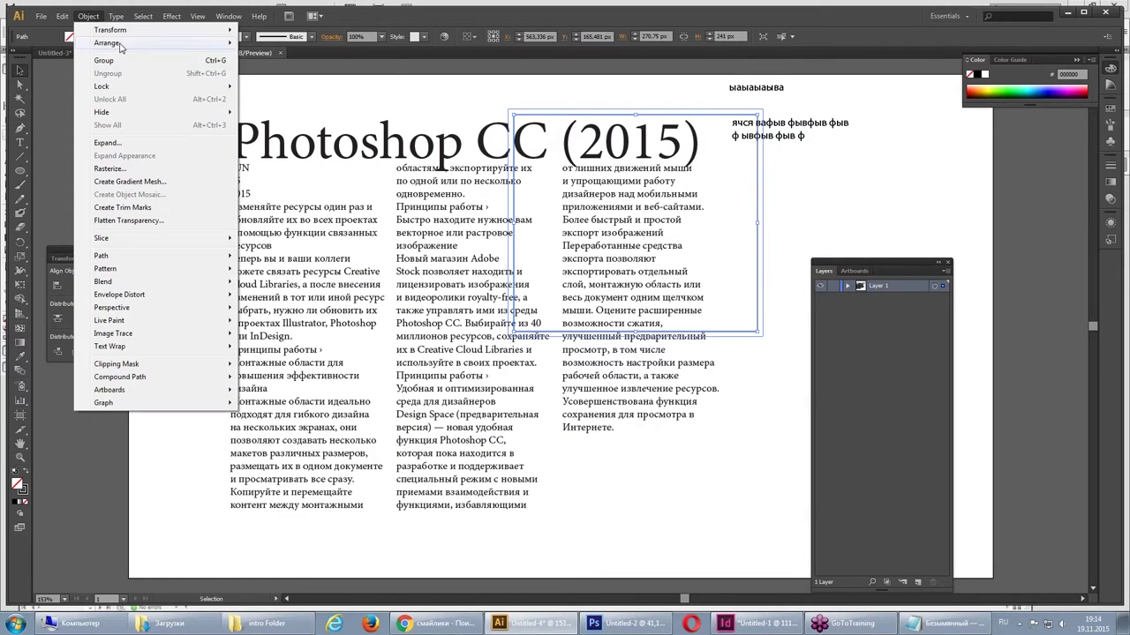
left_click(296, 44)
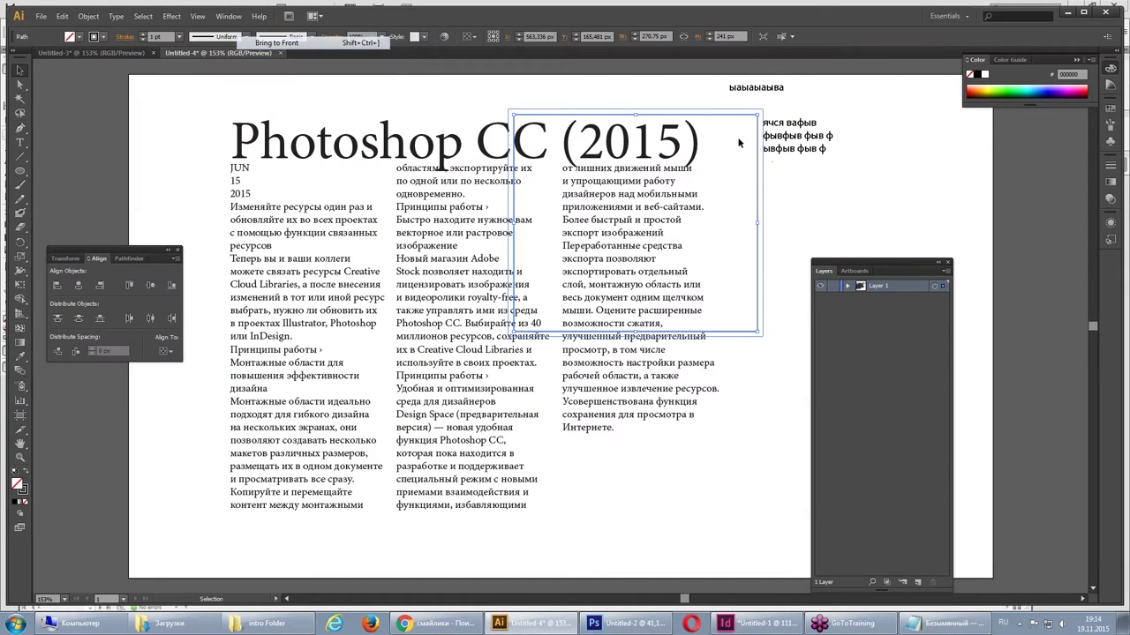
mouse_move(713, 113)
left_mouse_down()
mouse_move(715, 187)
mouse_move(711, 125)
mouse_move(721, 121)
left_mouse_up()
left_click(794, 128)
left_click(447, 259)
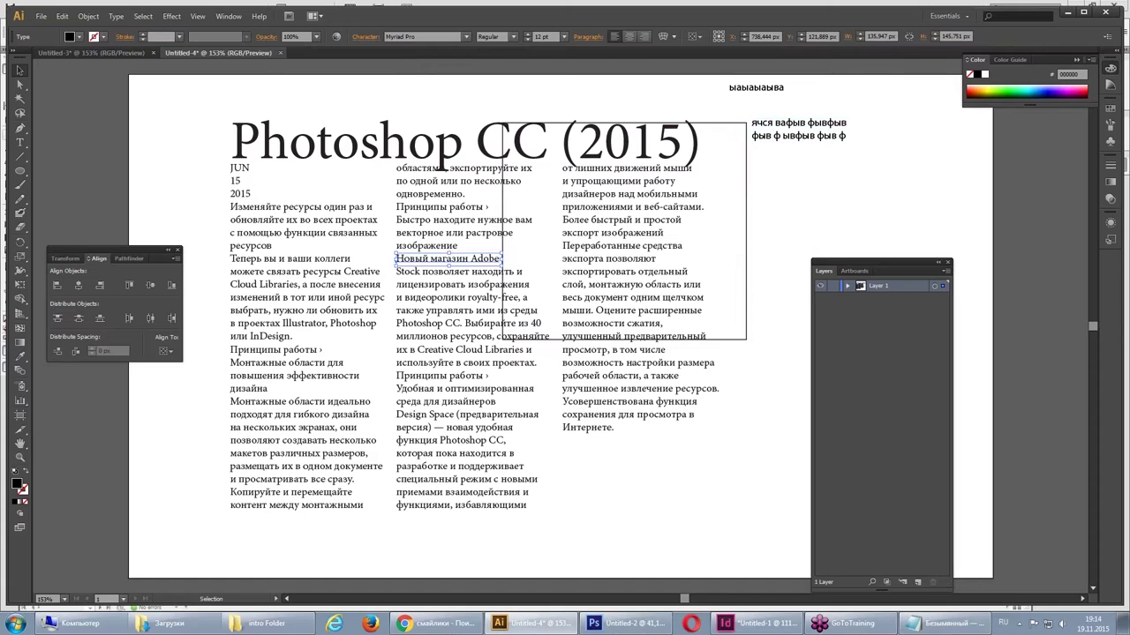
left_click_drag(743, 145, 707, 199)
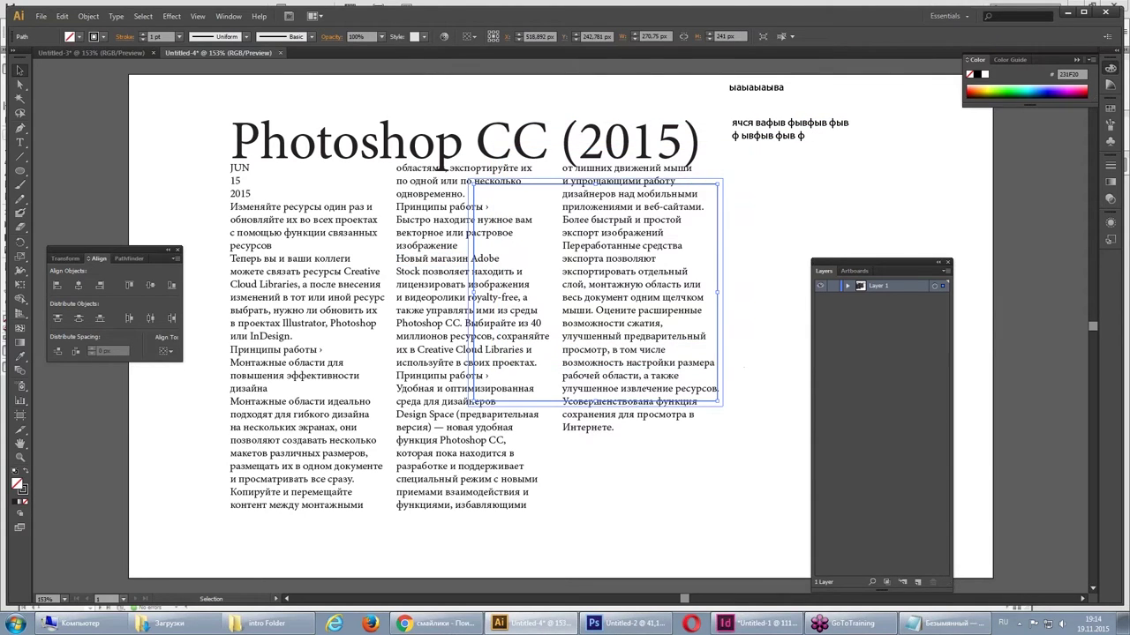
left_click_drag(706, 183, 903, 99)
left_click(459, 285)
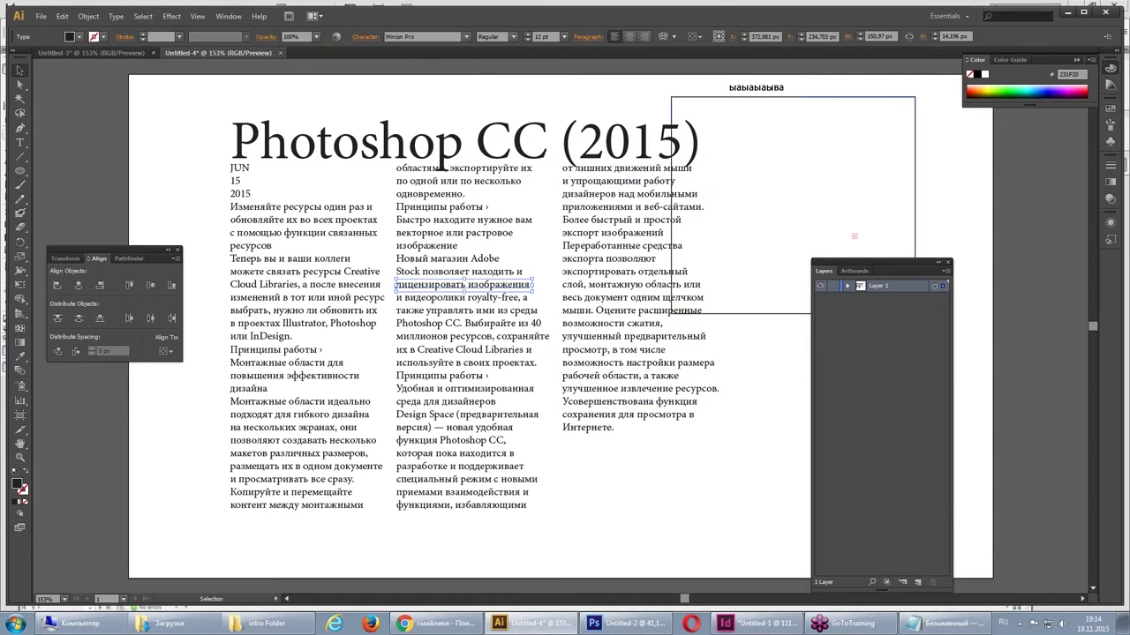
left_click(750, 623)
- Paste the four-column InDesign text frame into Illustrator in place of the old text and rectangle
left_click(234, 254)
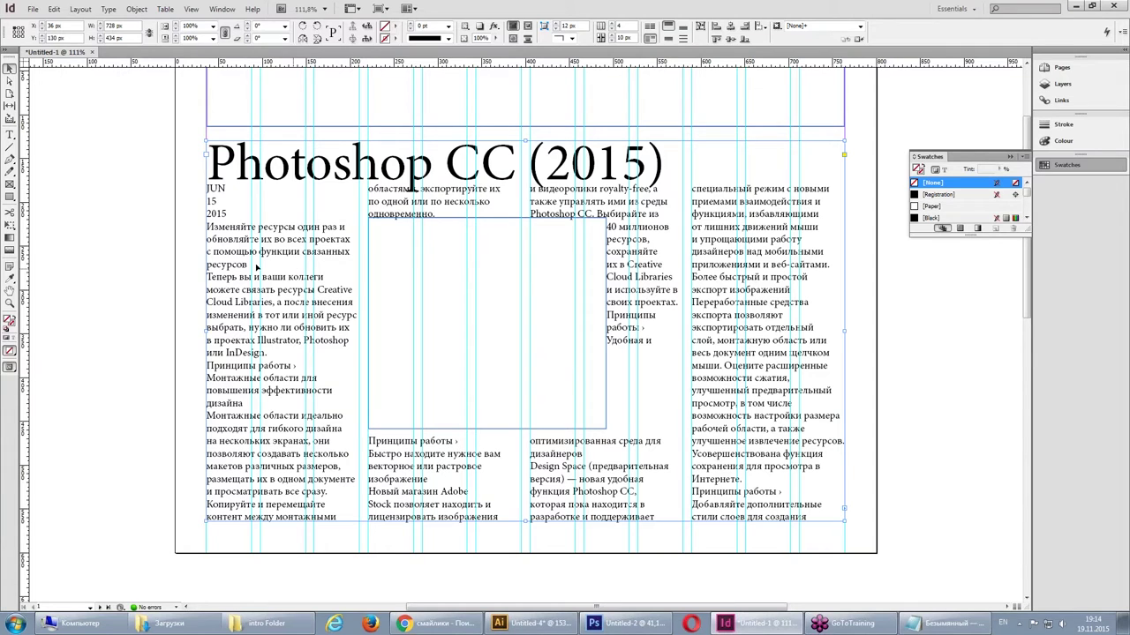
left_click(519, 628)
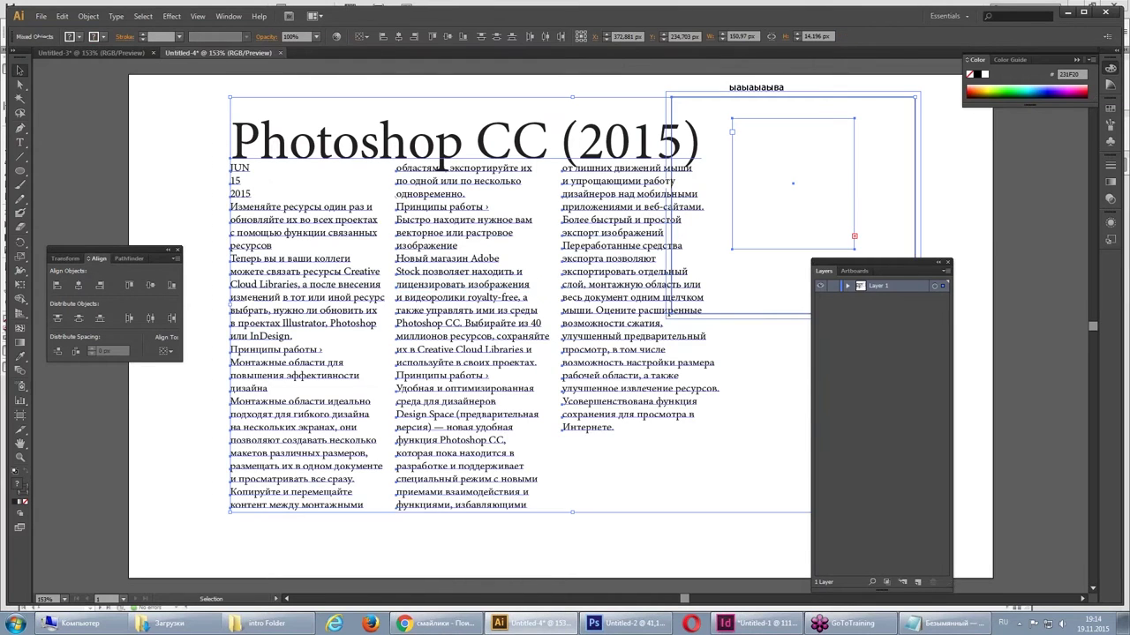
key("Delete")
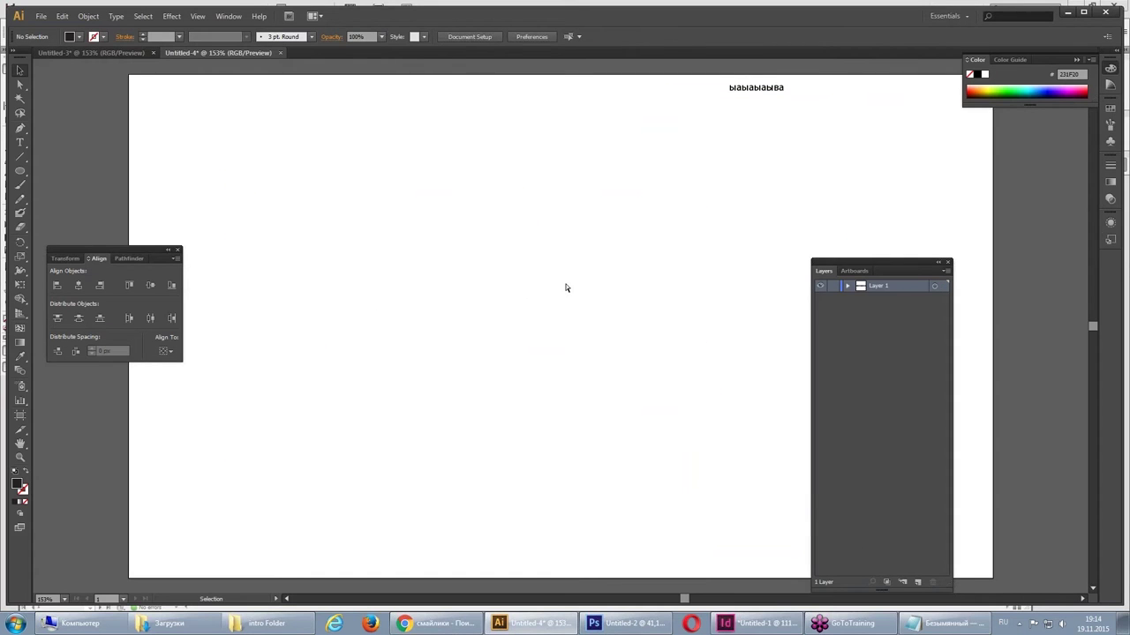
key("ctrl+v")
left_click_drag(424, 247, 301, 228)
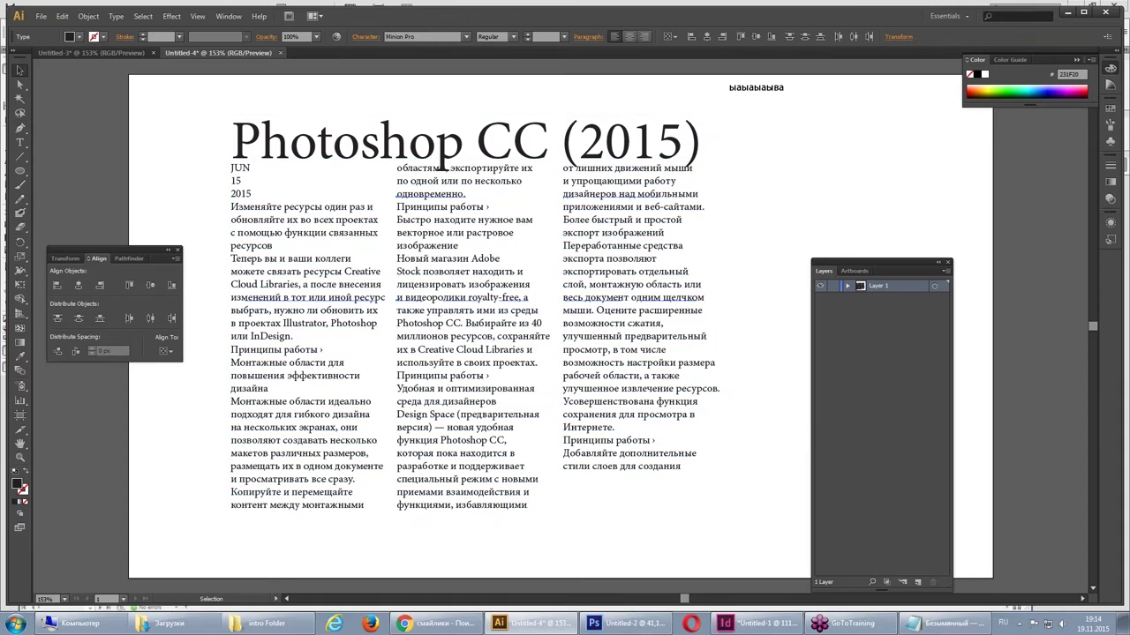
- Inspect the pasted text block's lines, the Type menu and its context options
left_click(599, 172)
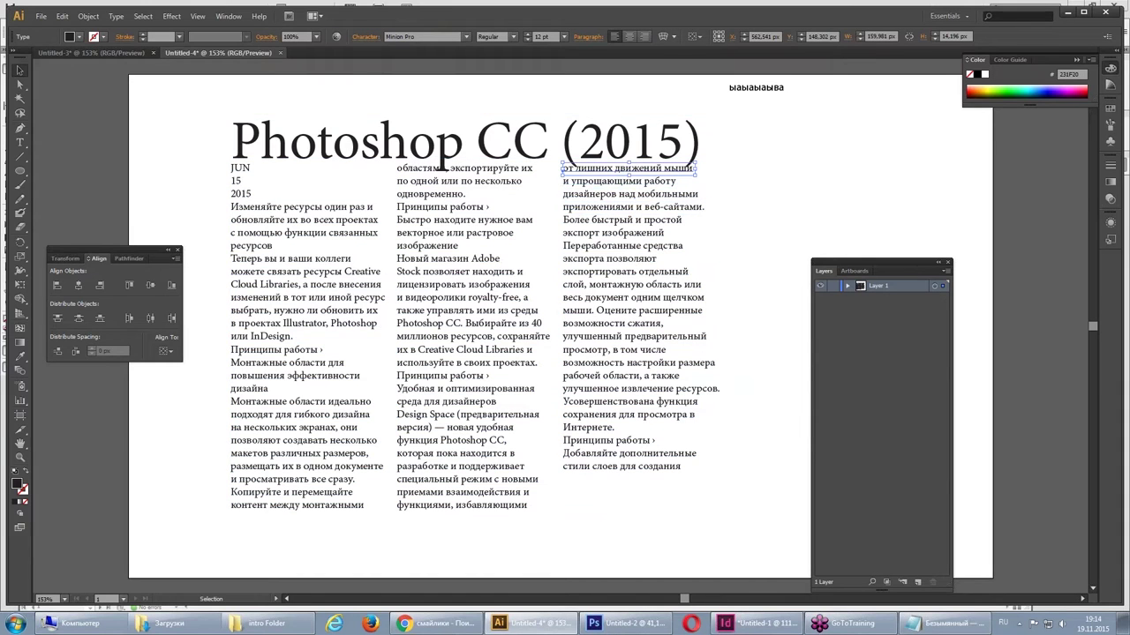
left_click(684, 512)
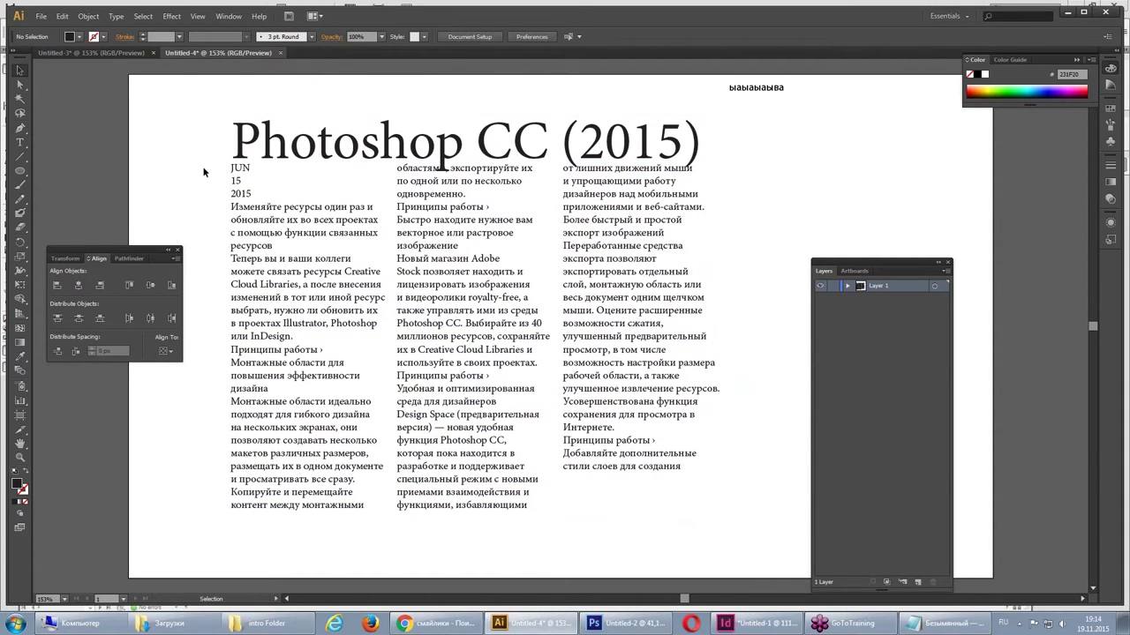
left_click_drag(205, 172, 707, 509)
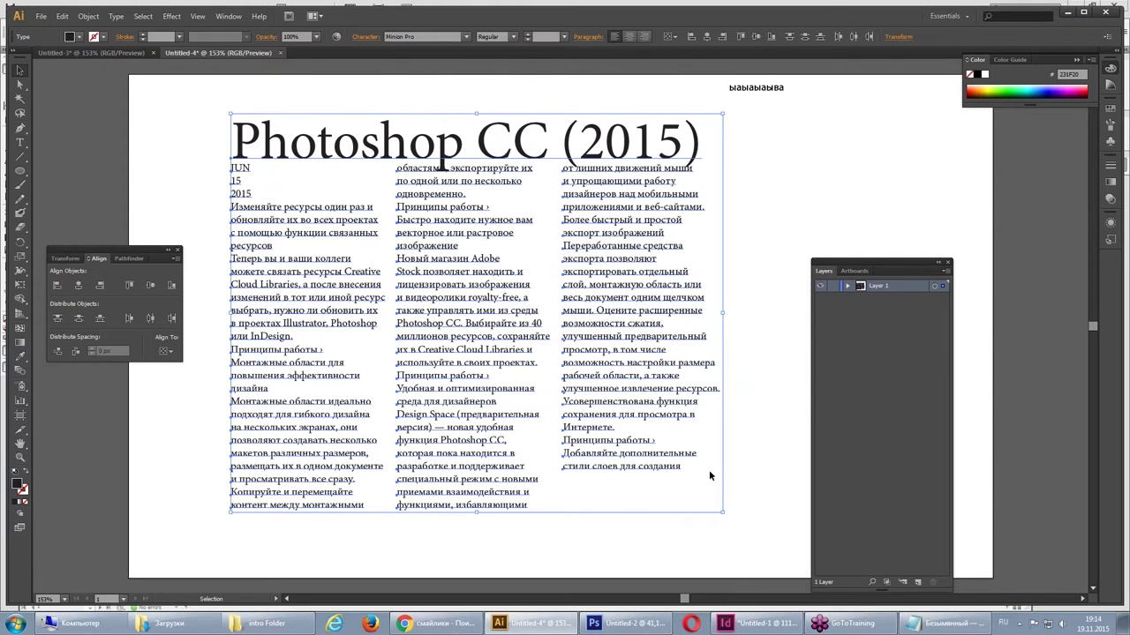
left_click(113, 17)
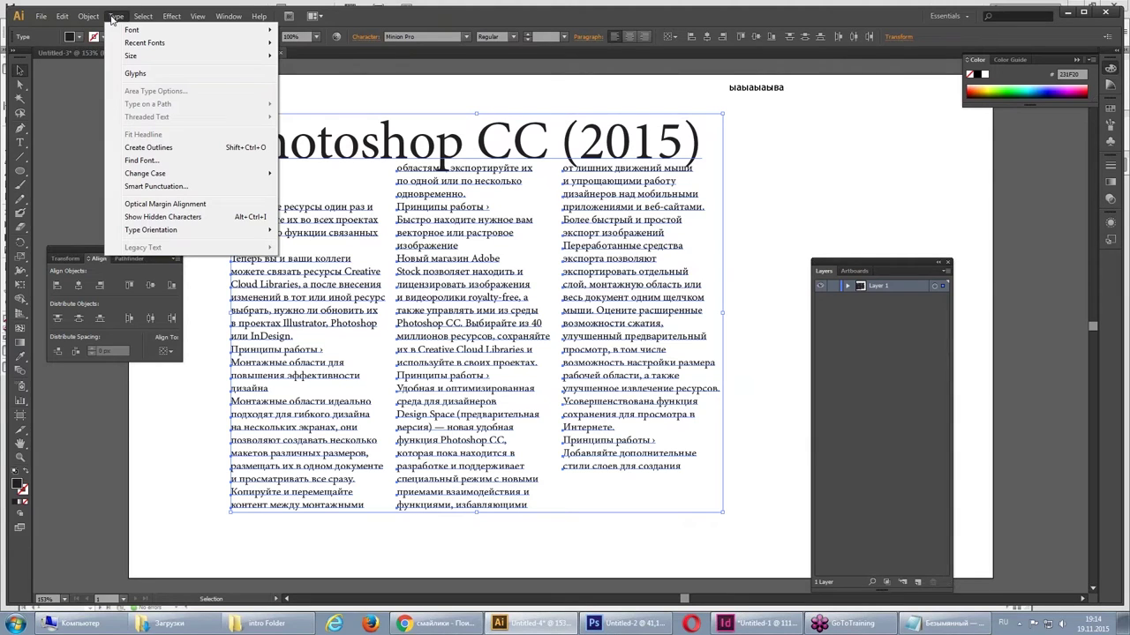
right_click(358, 214)
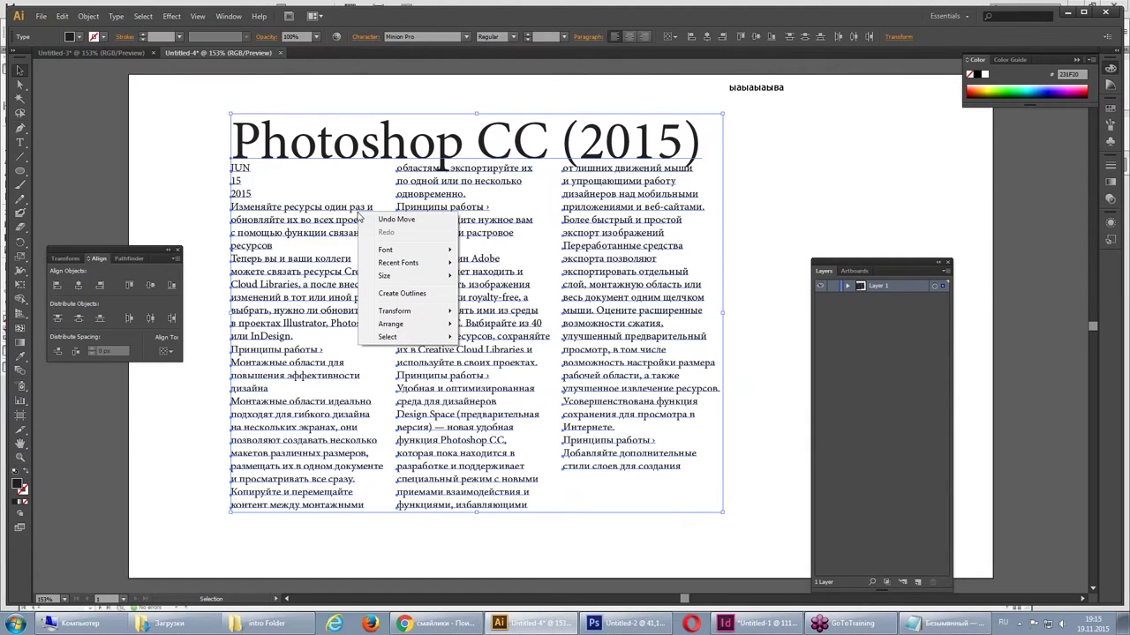
left_click(249, 173)
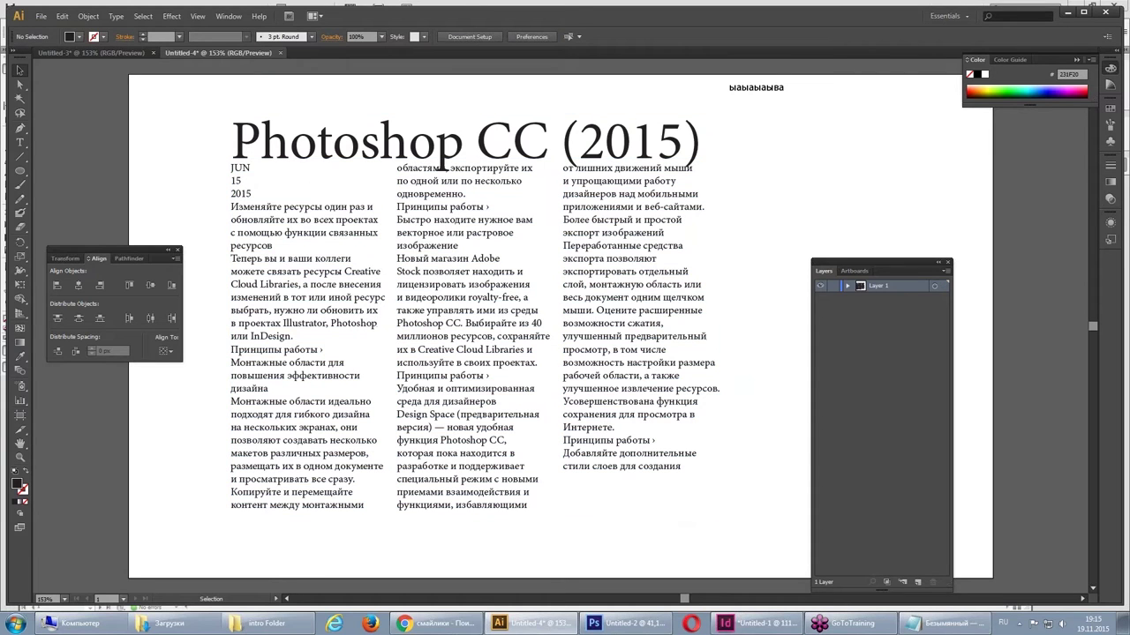
- Inspect the JUN line's Type menu, context menu and Window type panels, then pick the Type tool
left_click(250, 169)
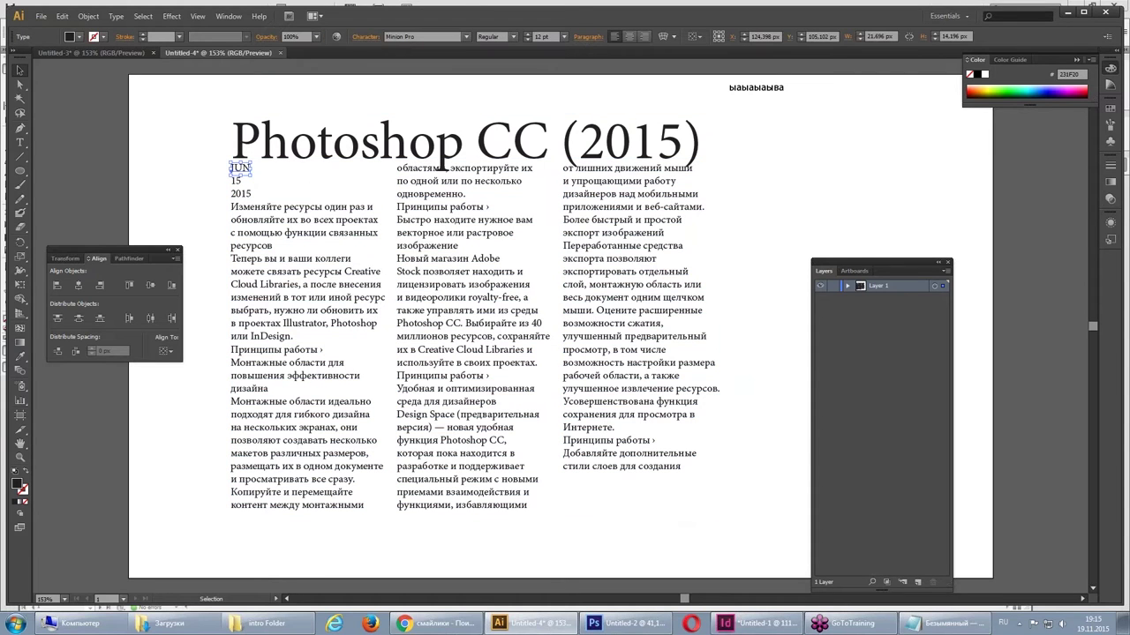
left_click(116, 16)
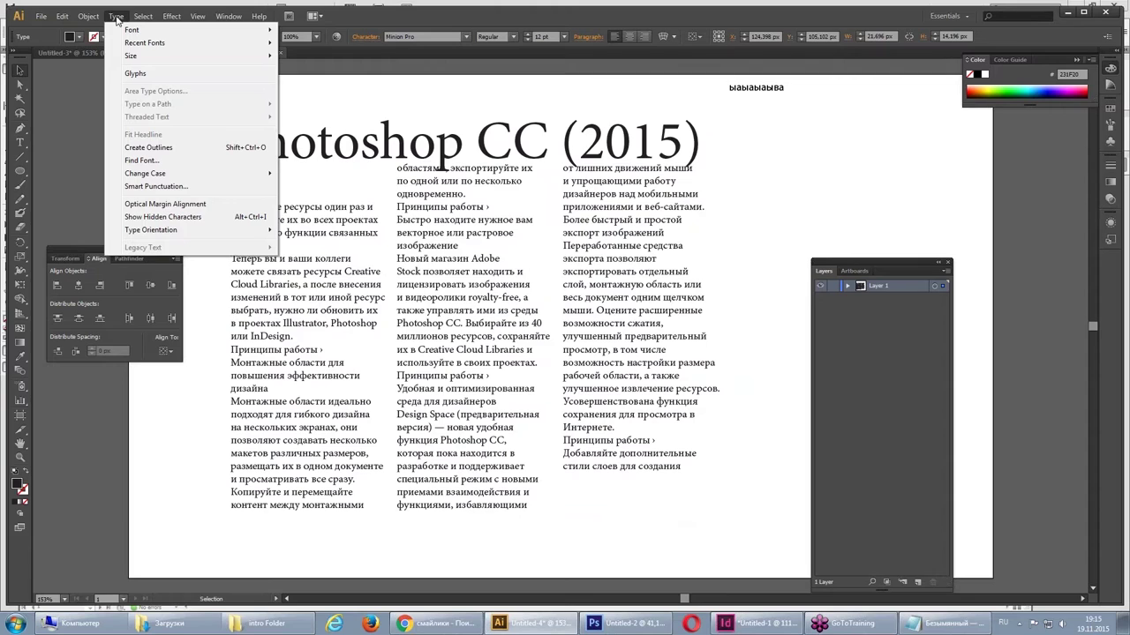
left_click(117, 18)
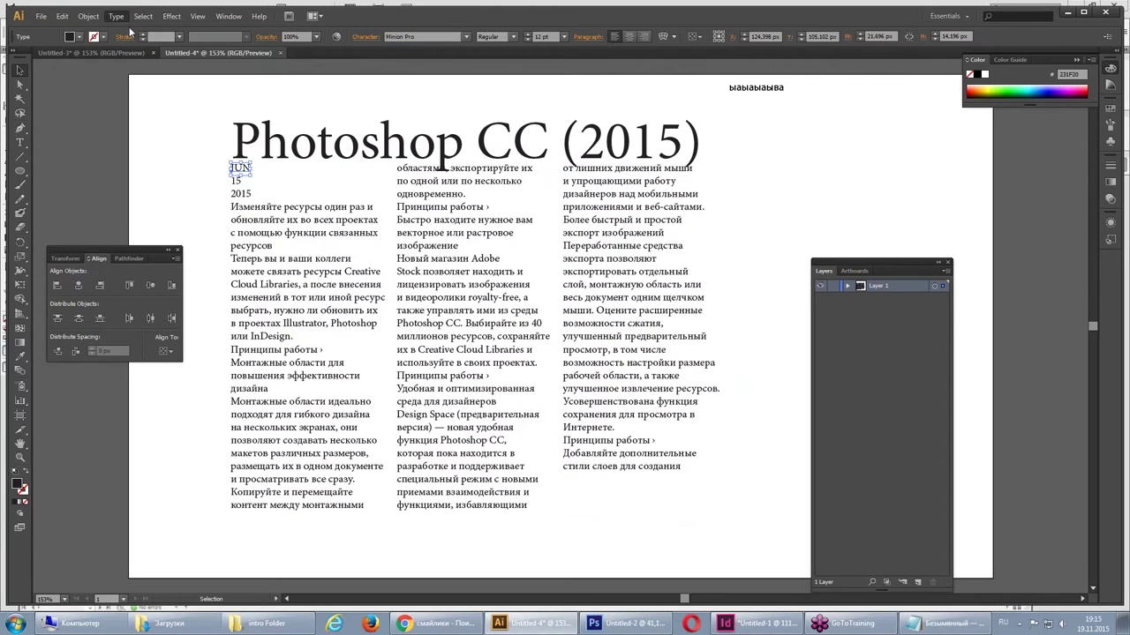
right_click(248, 169)
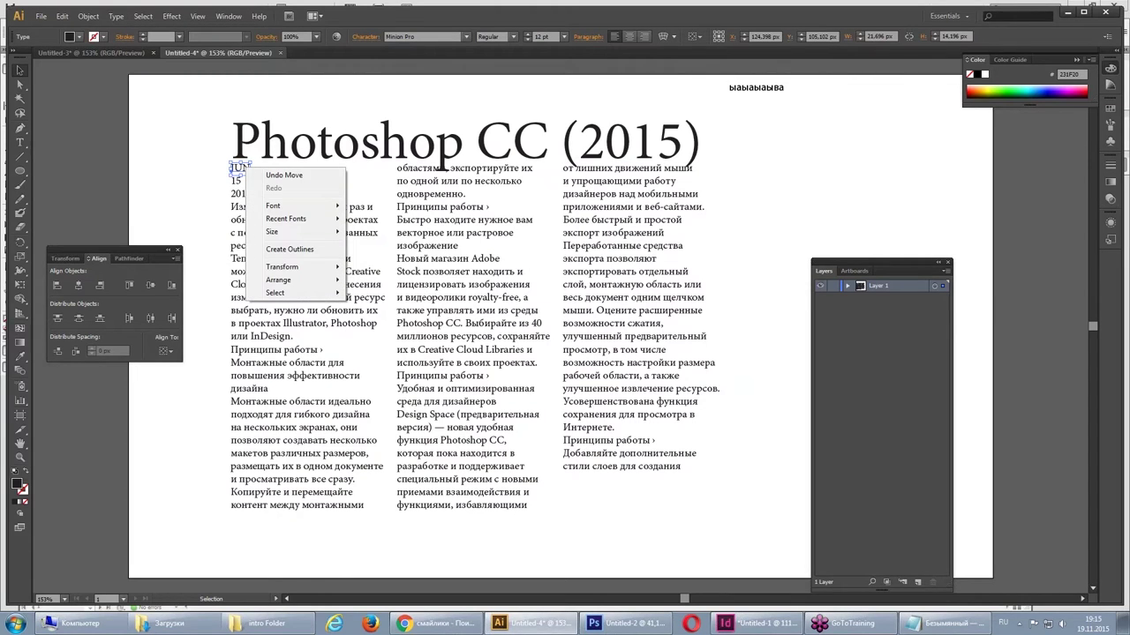
left_click(240, 173)
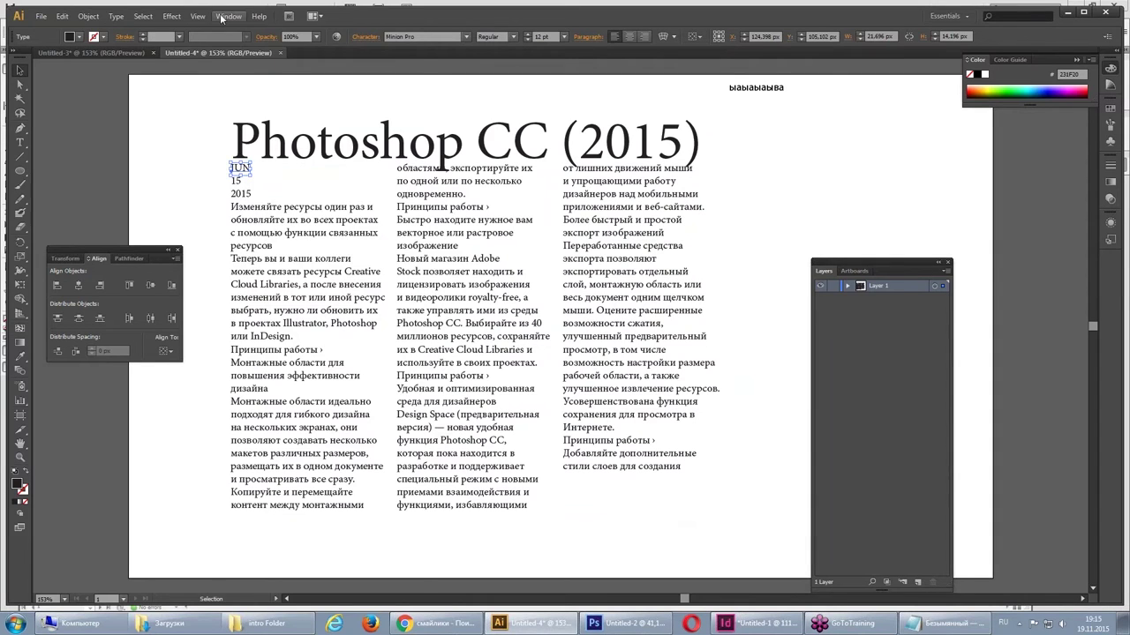
left_click(226, 15)
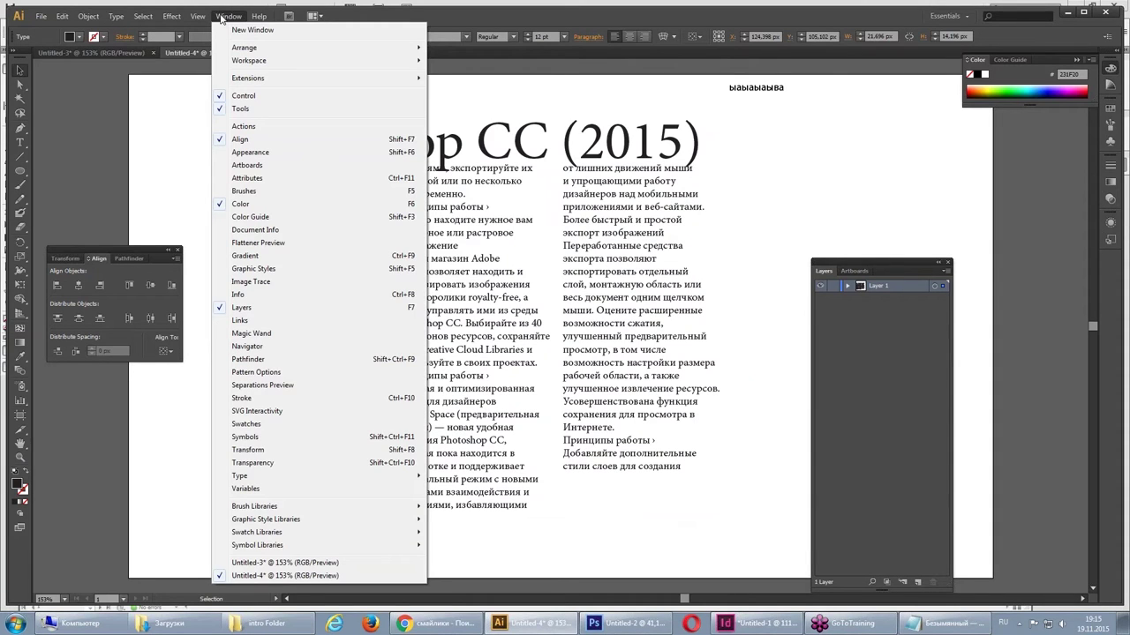
mouse_move(247, 476)
left_click(541, 265)
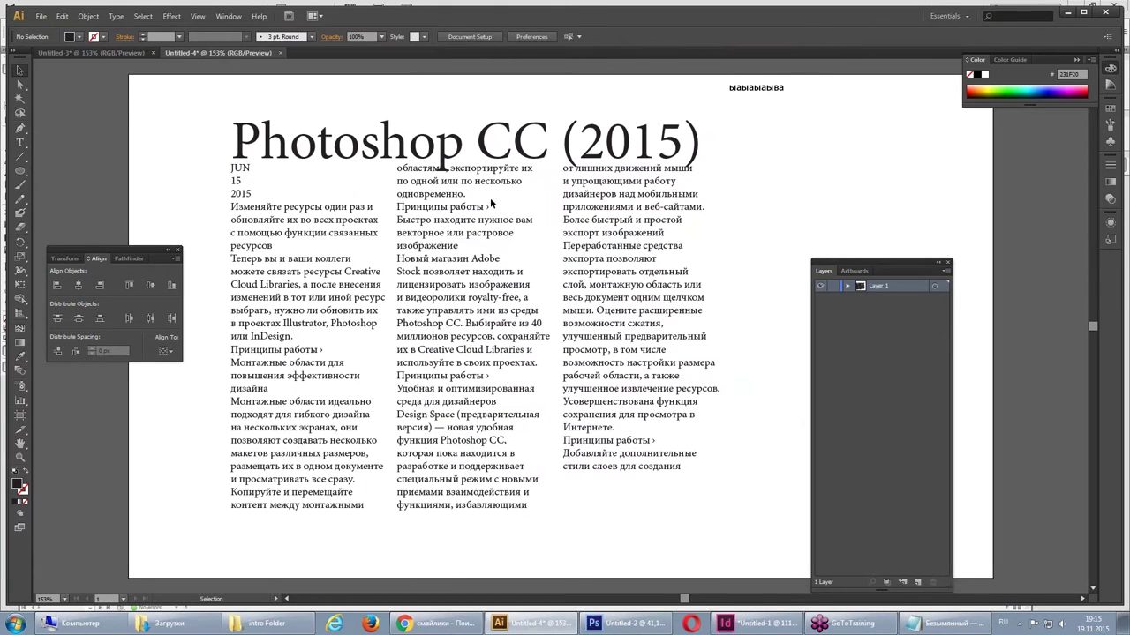
left_click(231, 168)
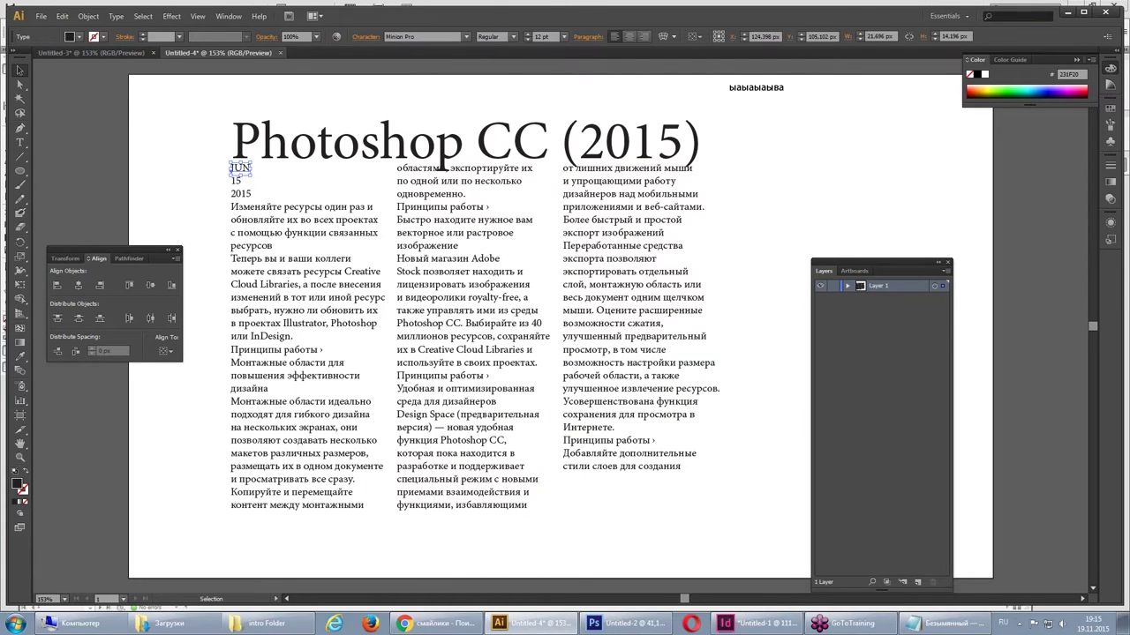
left_click(734, 147)
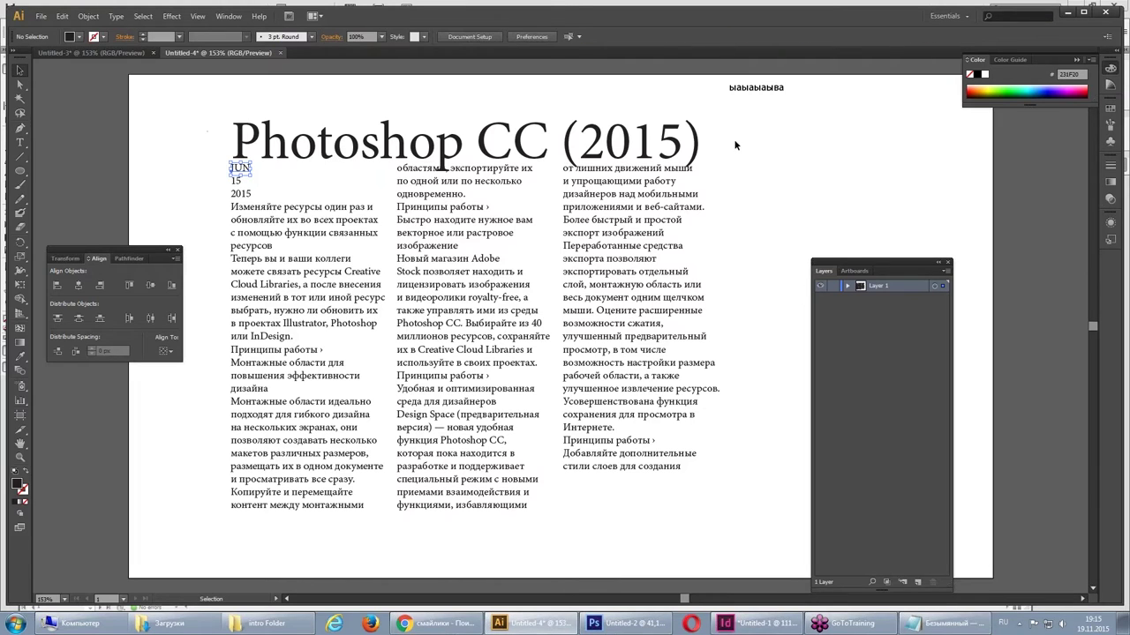
left_click(21, 142)
- Draw a placeholder text area beside the heading, move it, and widen it to two lines
left_click_drag(747, 145, 853, 245)
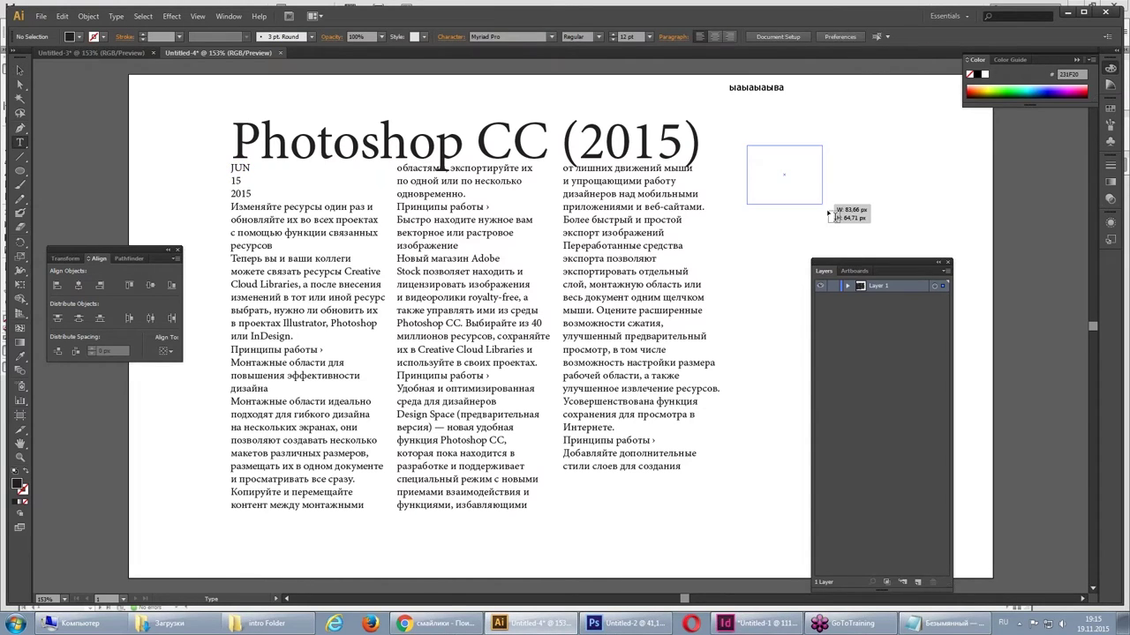
type("ывафыва фыа фыаы ")
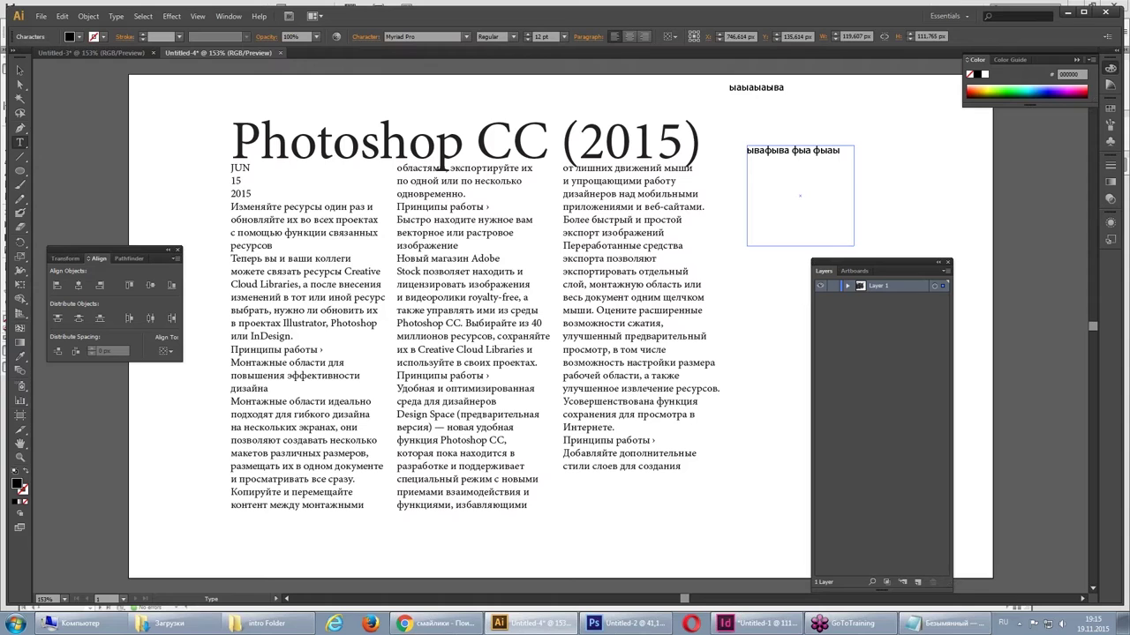
type("вафыва фыв афыва фыв афыва фыва")
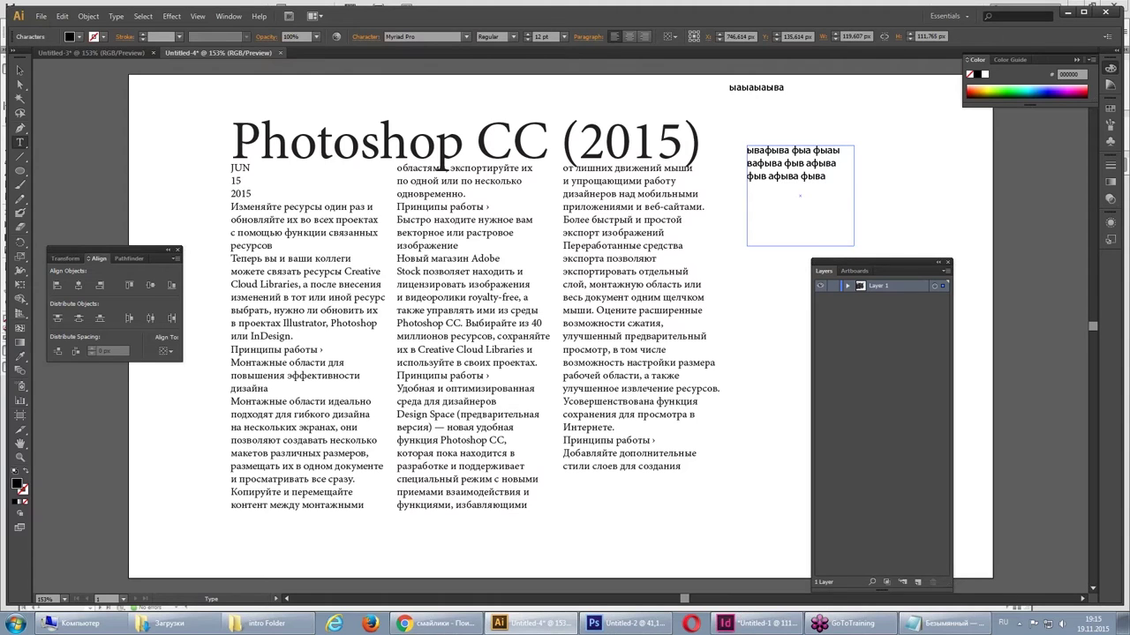
left_click(20, 70)
left_click_drag(758, 152, 779, 122)
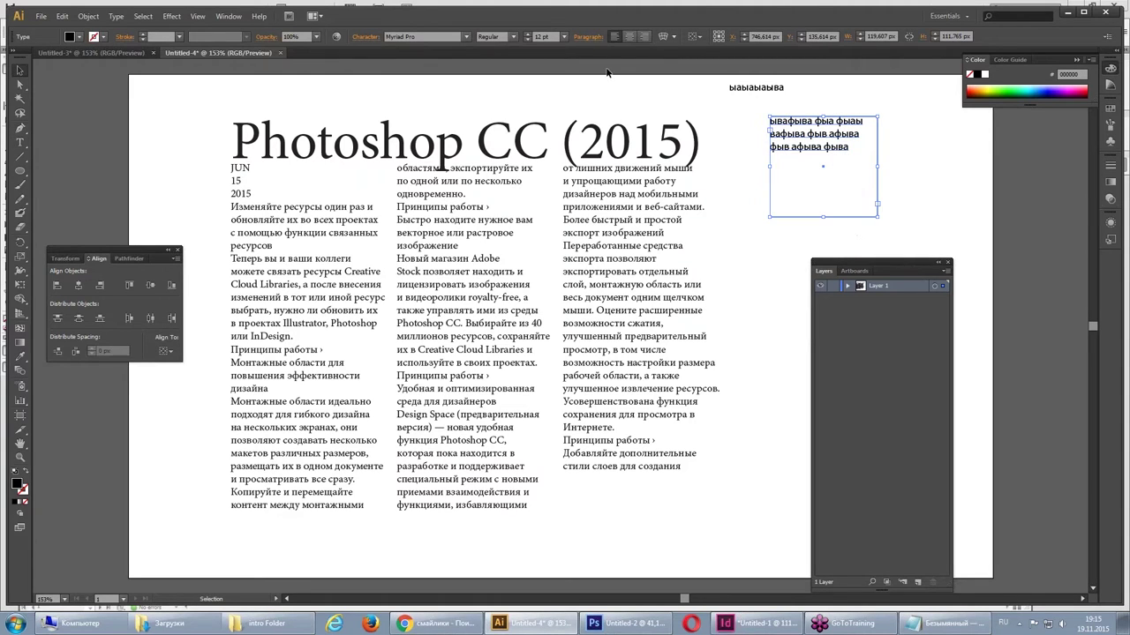
left_click(116, 16)
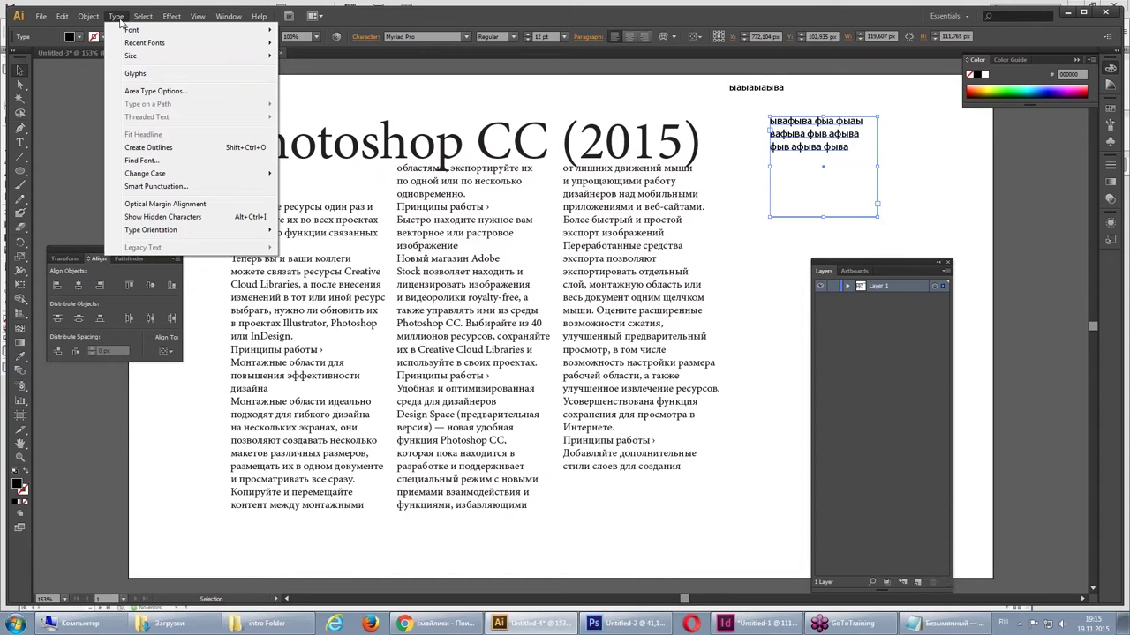
left_click(117, 17)
right_click(832, 148)
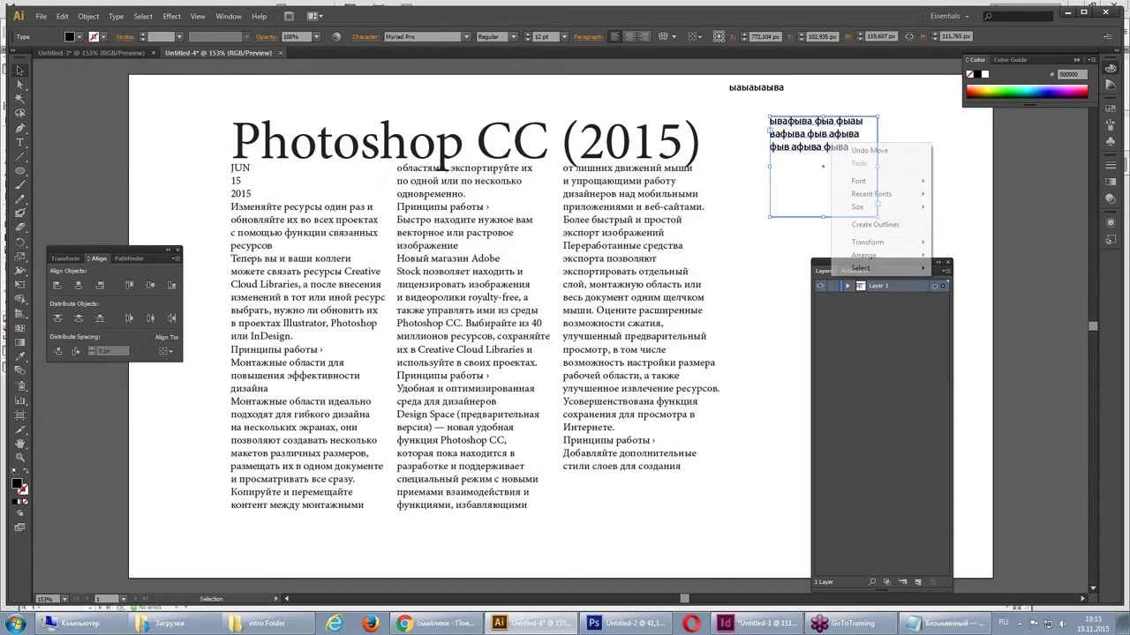
left_click(812, 137)
left_click_drag(849, 126, 804, 130)
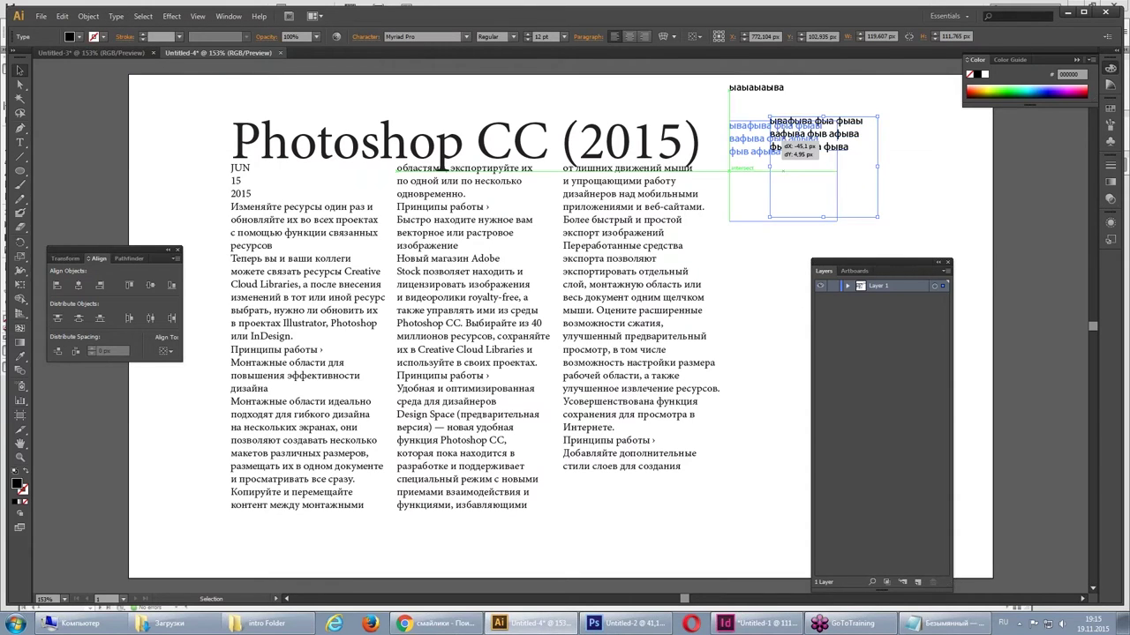
mouse_move(832, 220)
left_mouse_down()
mouse_move(900, 196)
mouse_move(914, 210)
mouse_move(901, 214)
left_mouse_up()
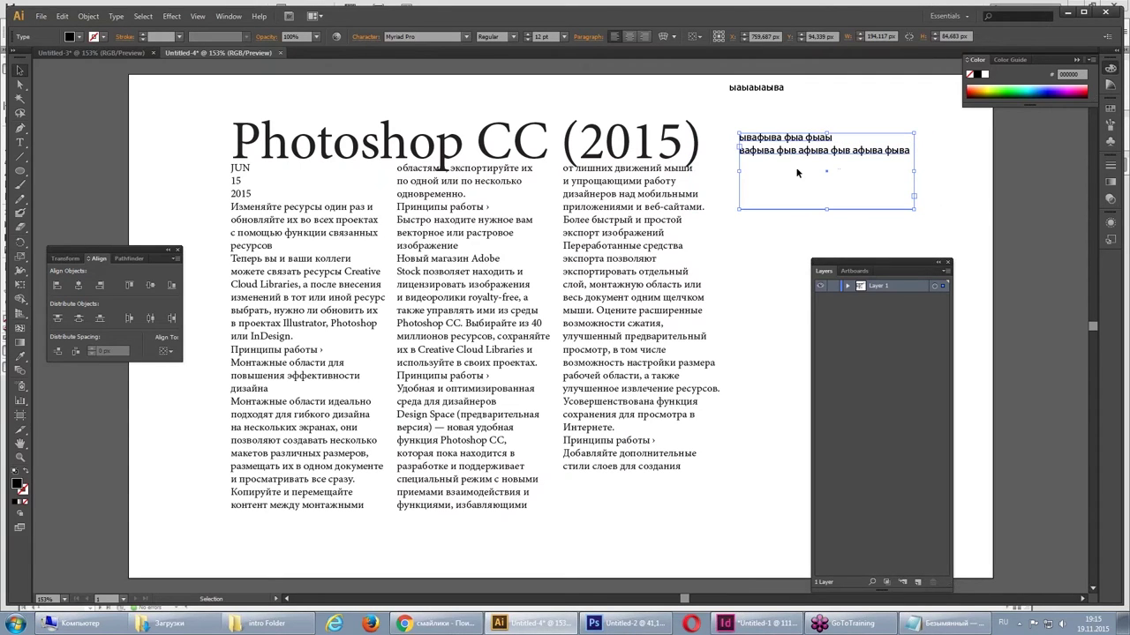
- Select individual pasted lines, including Переработанные средства and JUN, then select all artwork
left_click(616, 200)
left_click(622, 246)
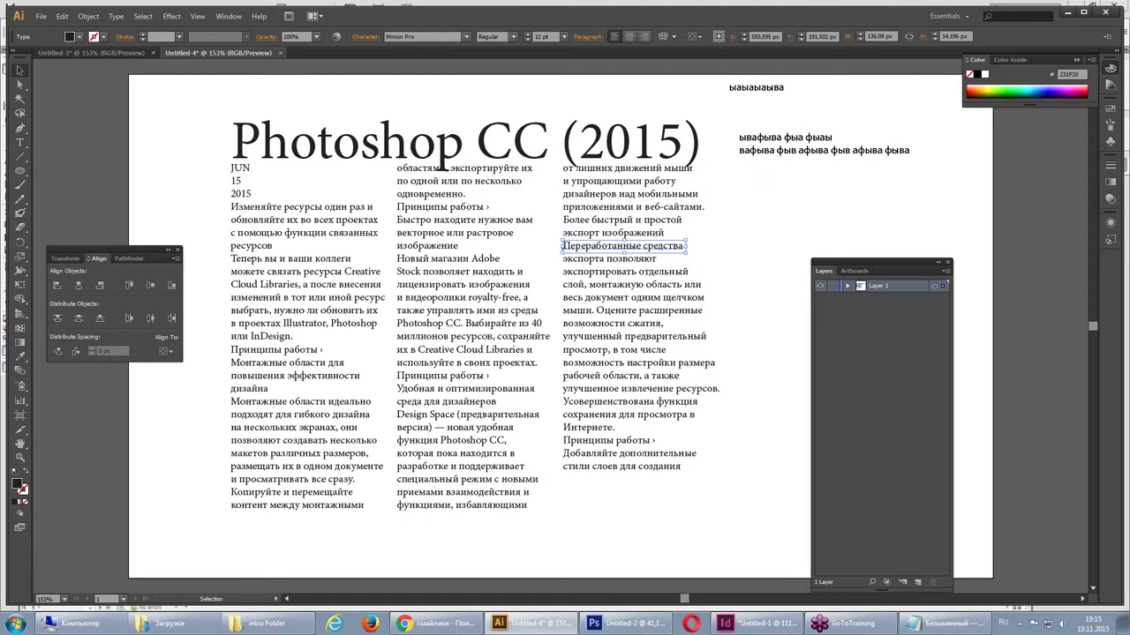
left_click(244, 169)
key("ctrl+a")
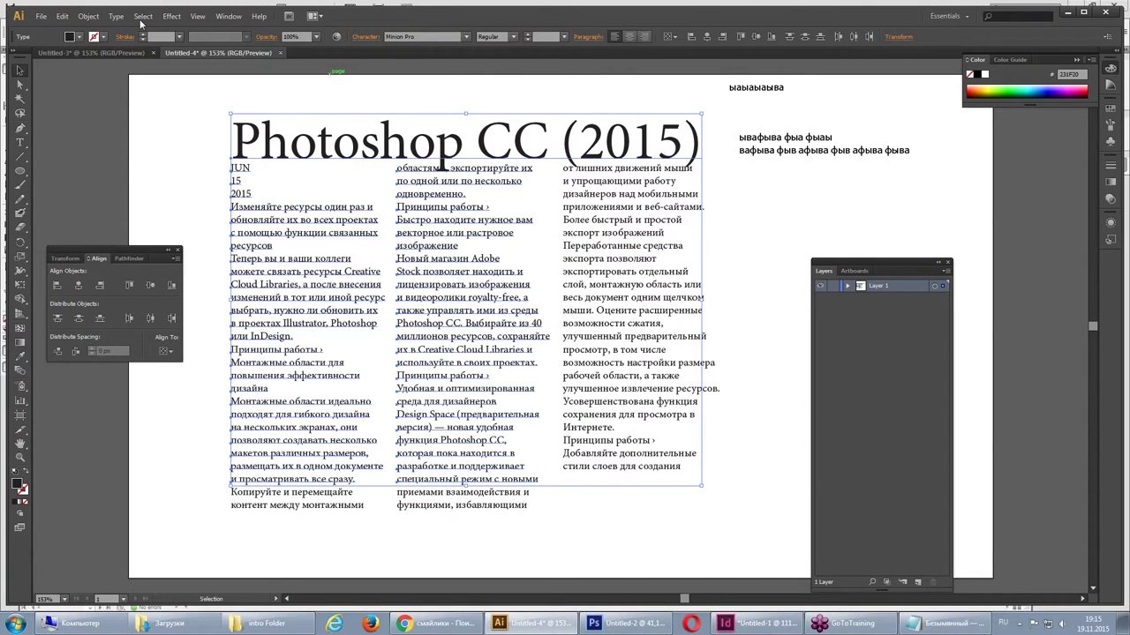
left_click(81, 18)
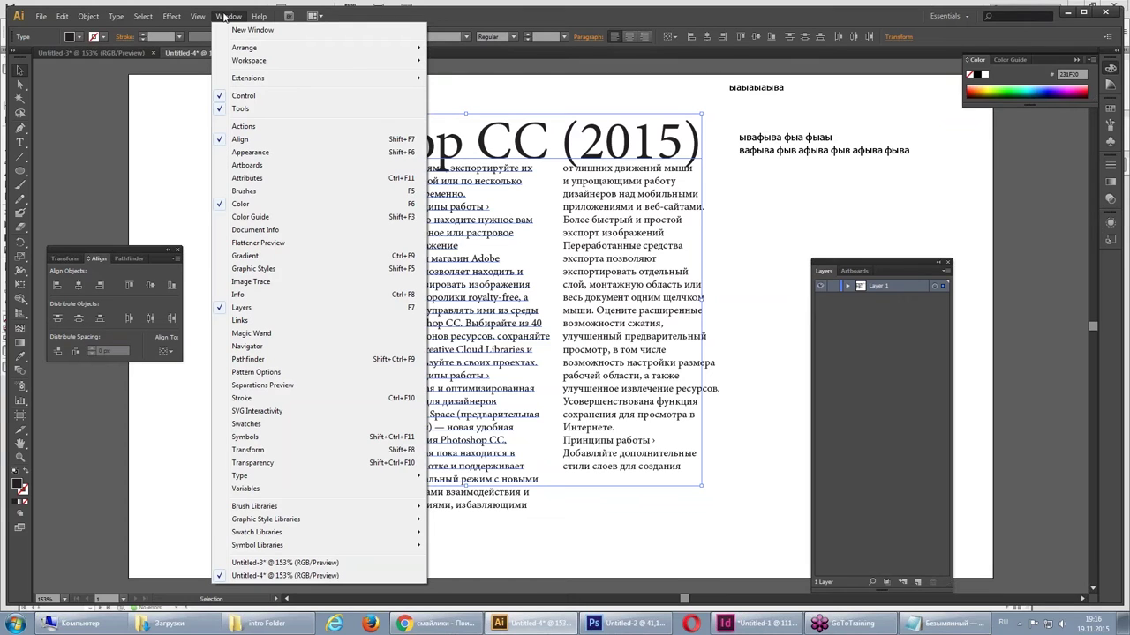
- Apply a Pathfinder shape mode to the text, dismiss the no-results warning, and reselect the JUN line
left_click(287, 359)
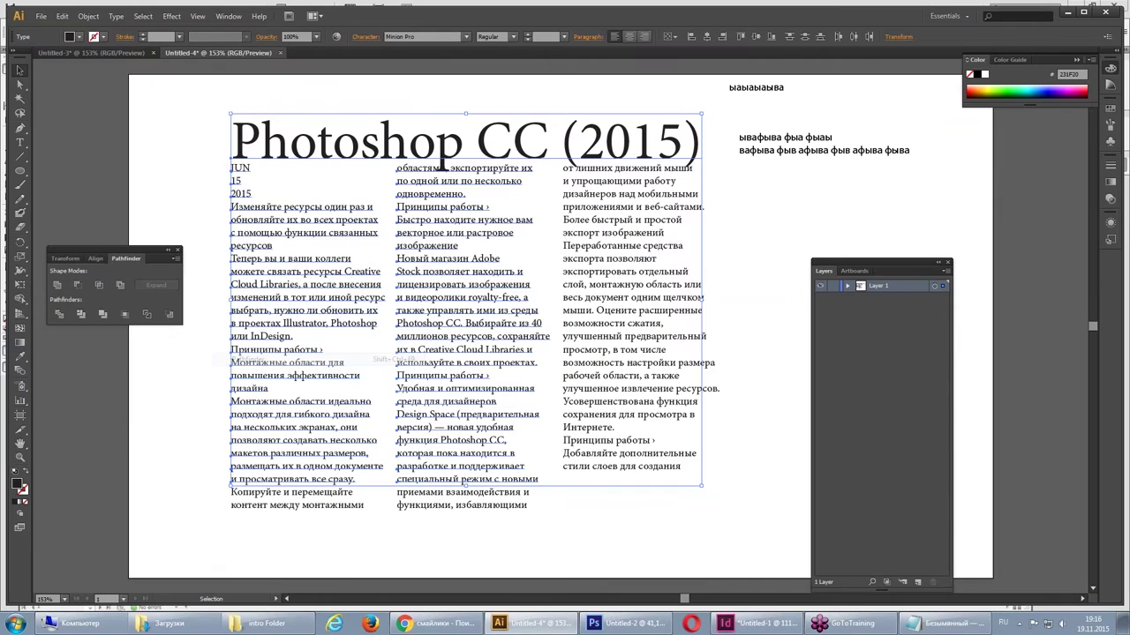
left_click(61, 289)
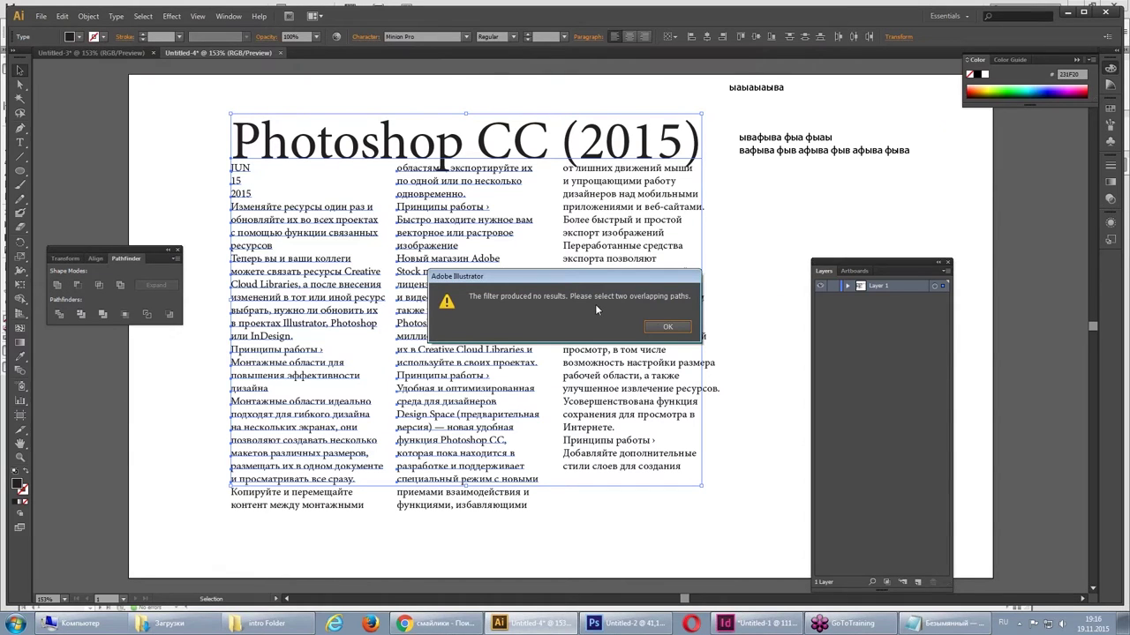
left_click(658, 325)
left_click(297, 182)
left_click(290, 233)
left_click(238, 168)
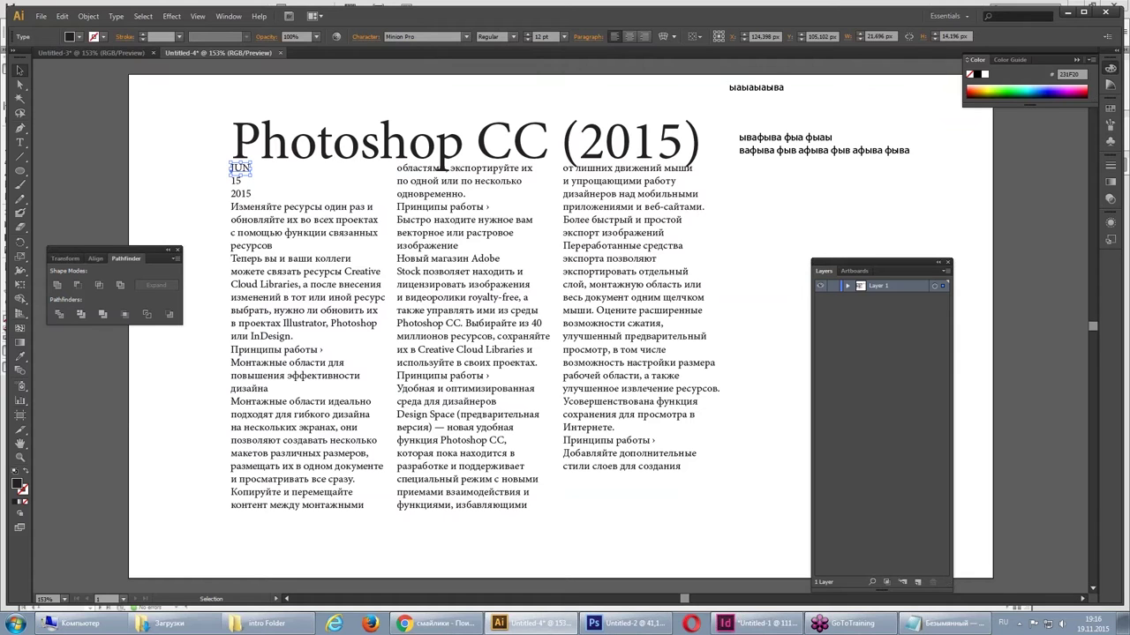
- In InDesign, select the entire threaded Photoshop CC (2015) story
left_click(755, 623)
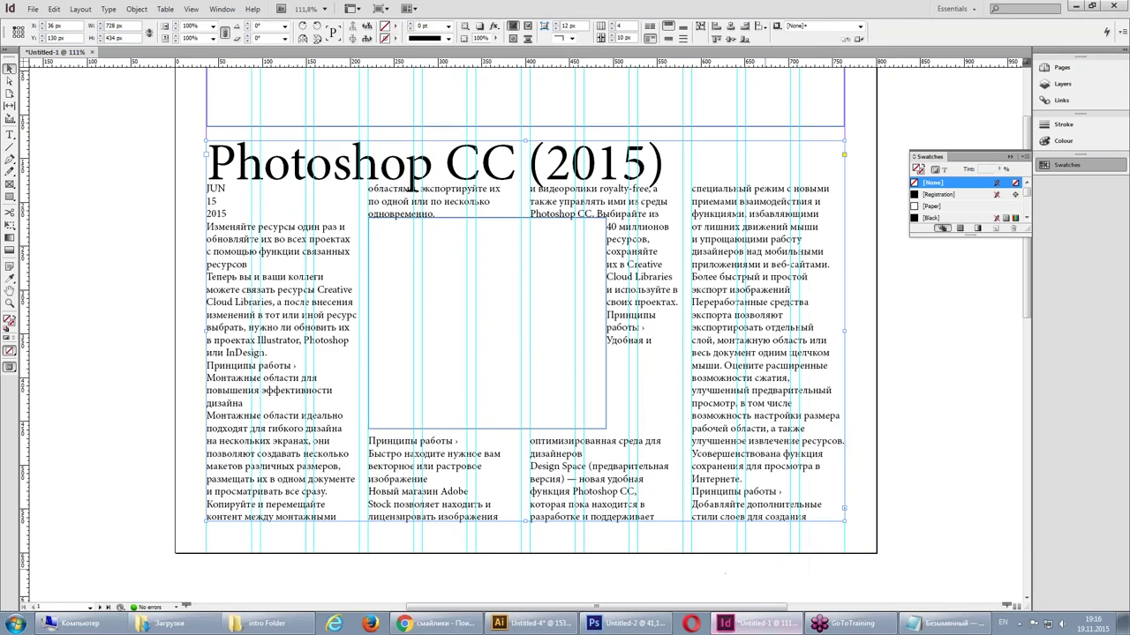
triple_click(276, 250)
key("ctrl+a")
key("ctrl+c")
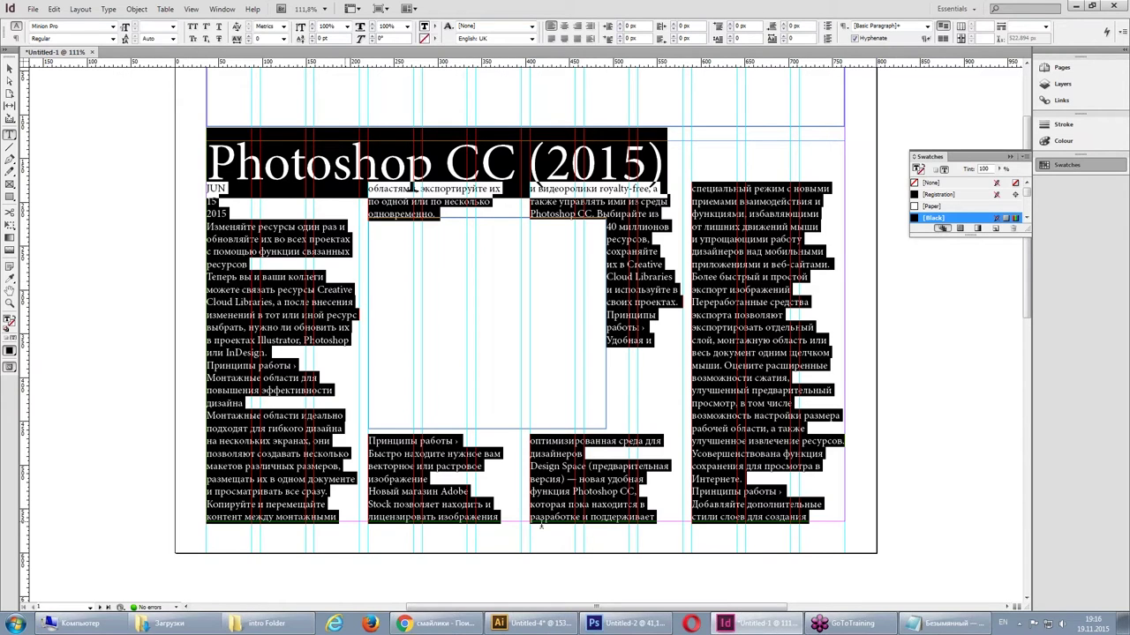
- Clear the Illustrator artboard and paste the story as long lines, repositioning the block
left_click(529, 624)
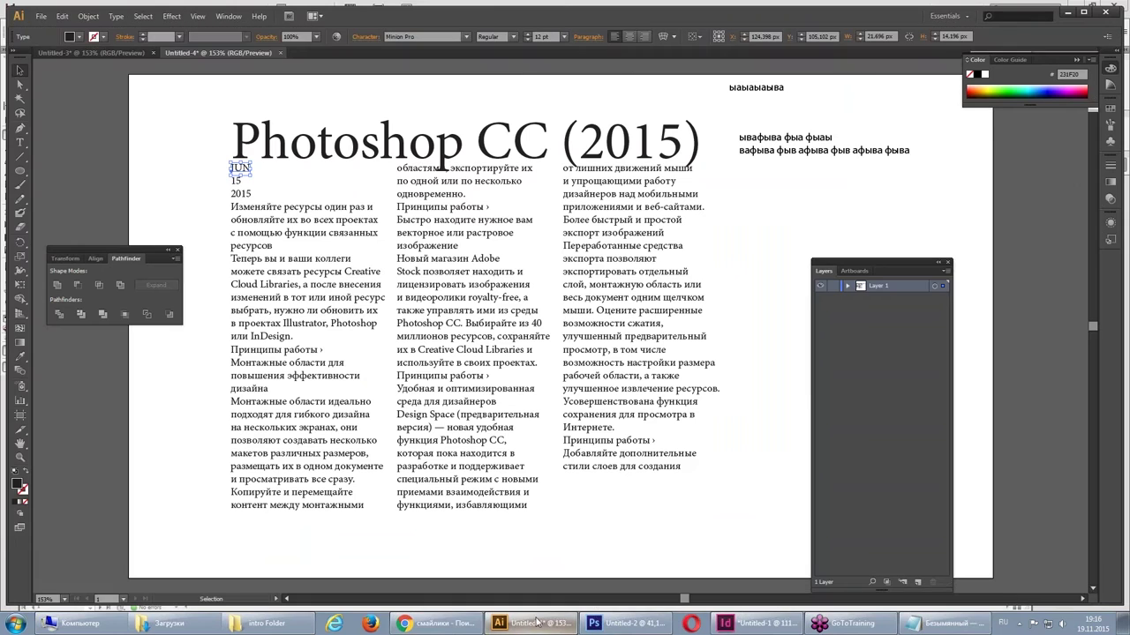
key("ctrl+a")
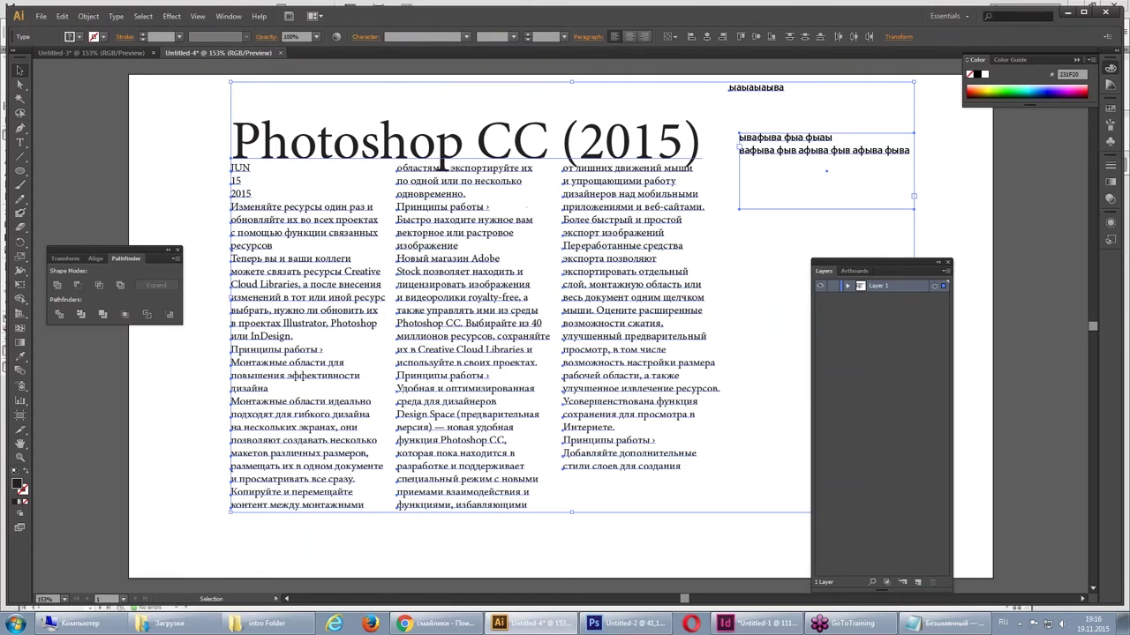
key("Delete")
key("ctrl+v")
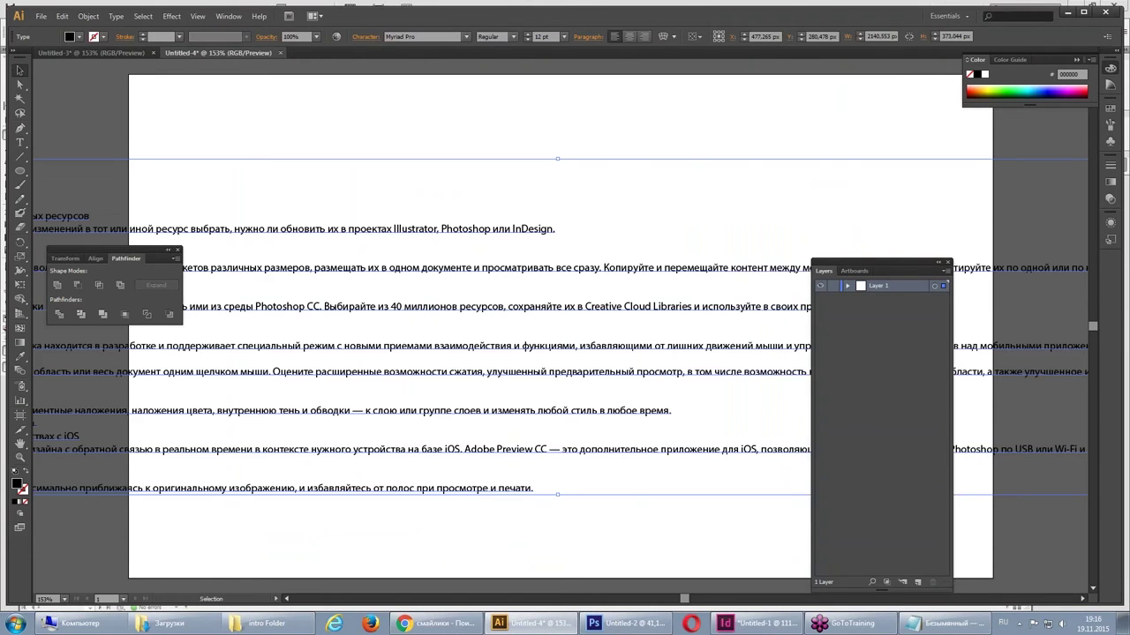
mouse_move(359, 231)
left_mouse_down()
mouse_move(764, 182)
mouse_move(369, 228)
left_mouse_up()
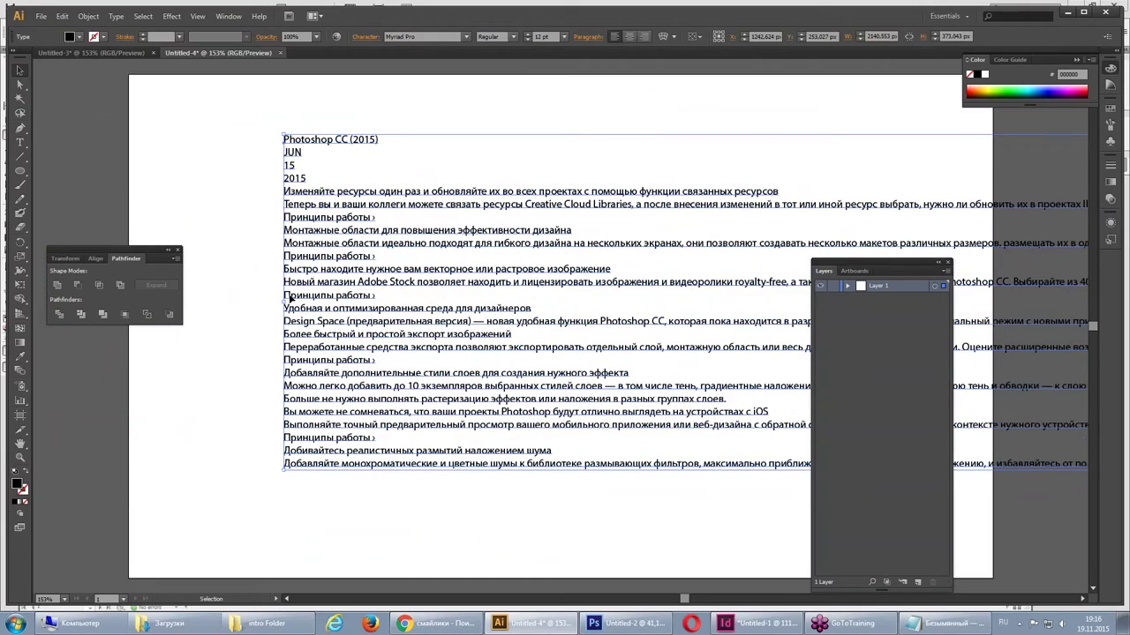
key("ctrl+z")
left_click_drag(403, 252, 635, 251)
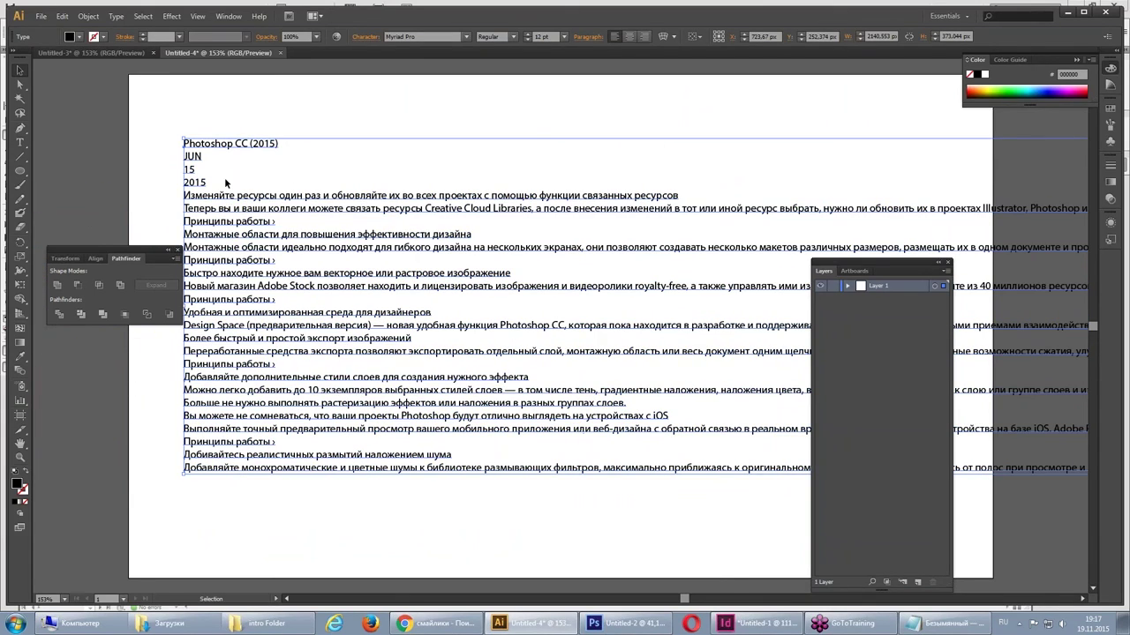
- Select all text in the long-line block, then move the block to the right side
left_click(117, 16)
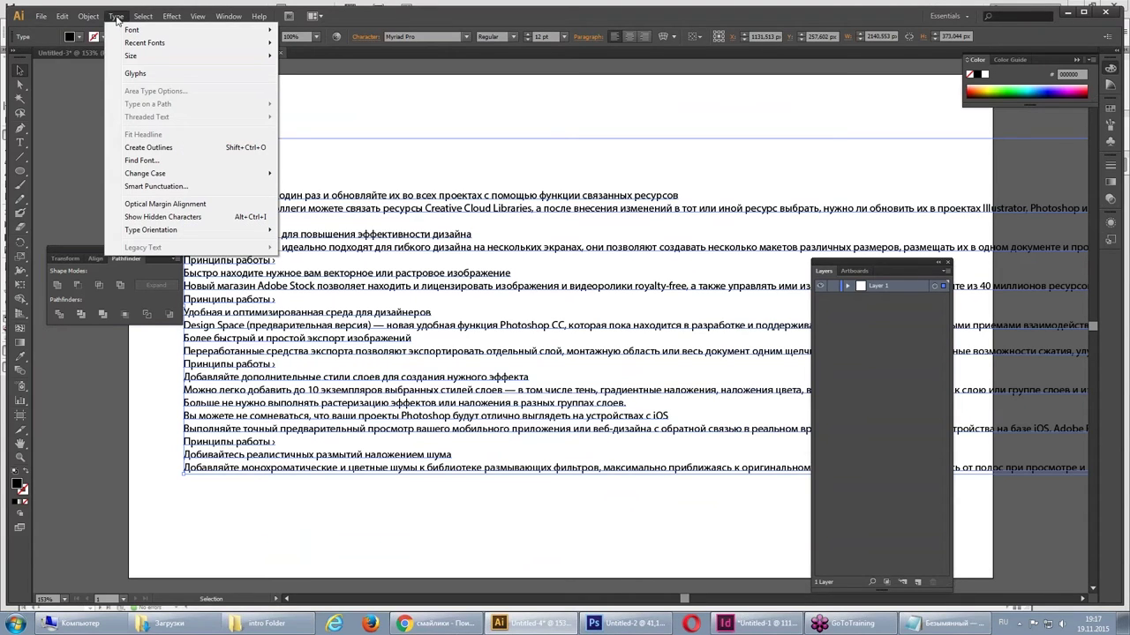
left_click(116, 17)
double_click(322, 210)
triple_click(322, 209)
key("ctrl+a")
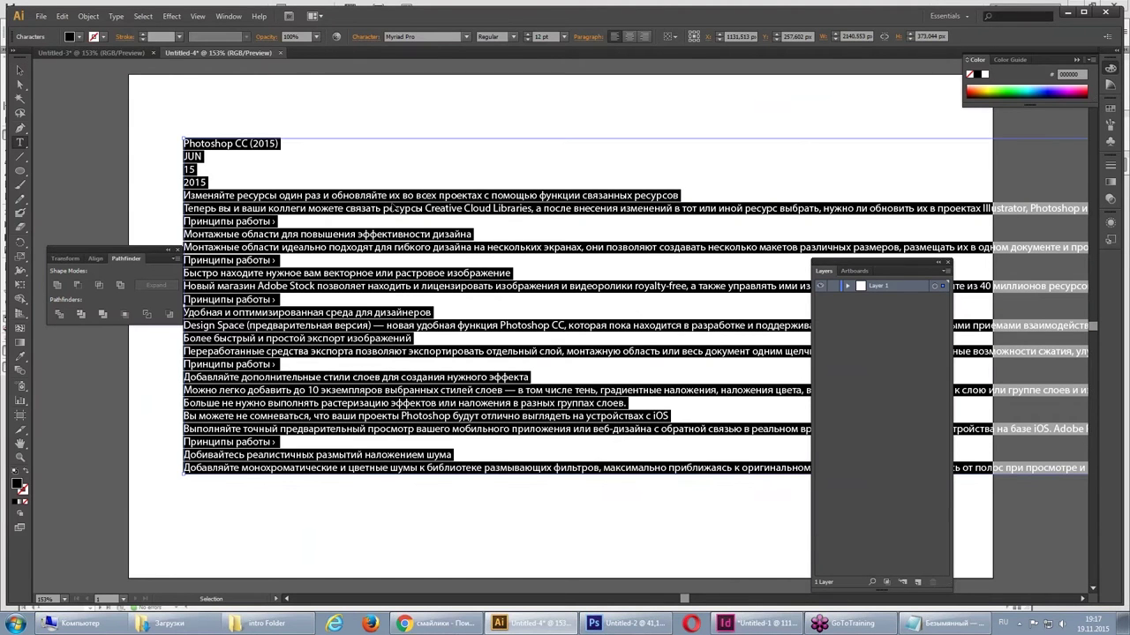
left_click(20, 70)
left_click(340, 282)
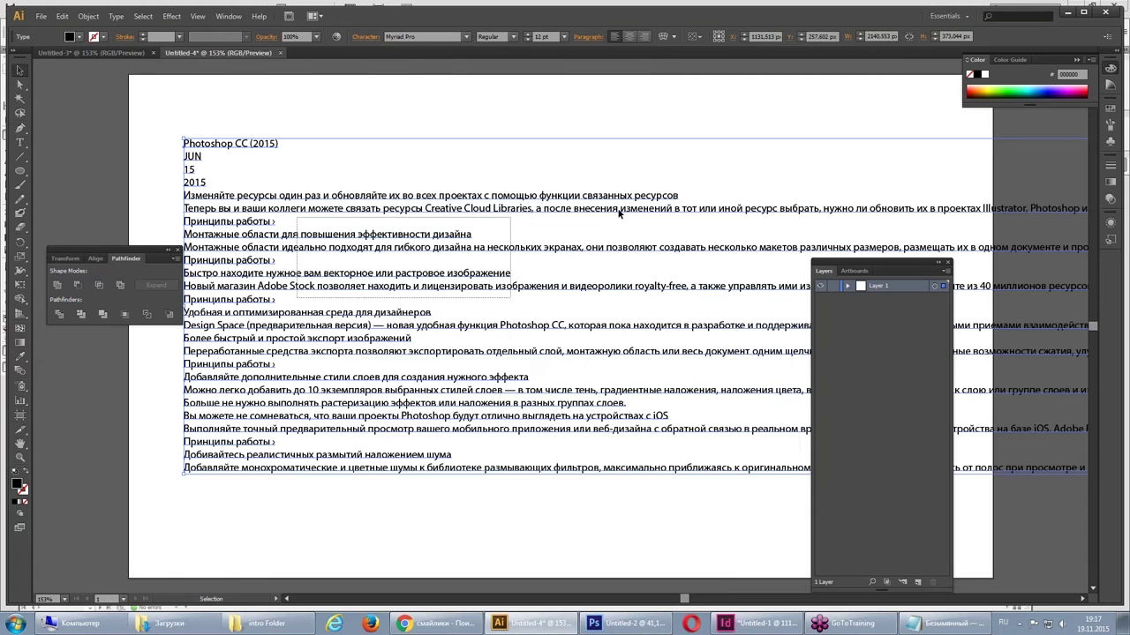
left_click_drag(360, 201, 760, 182)
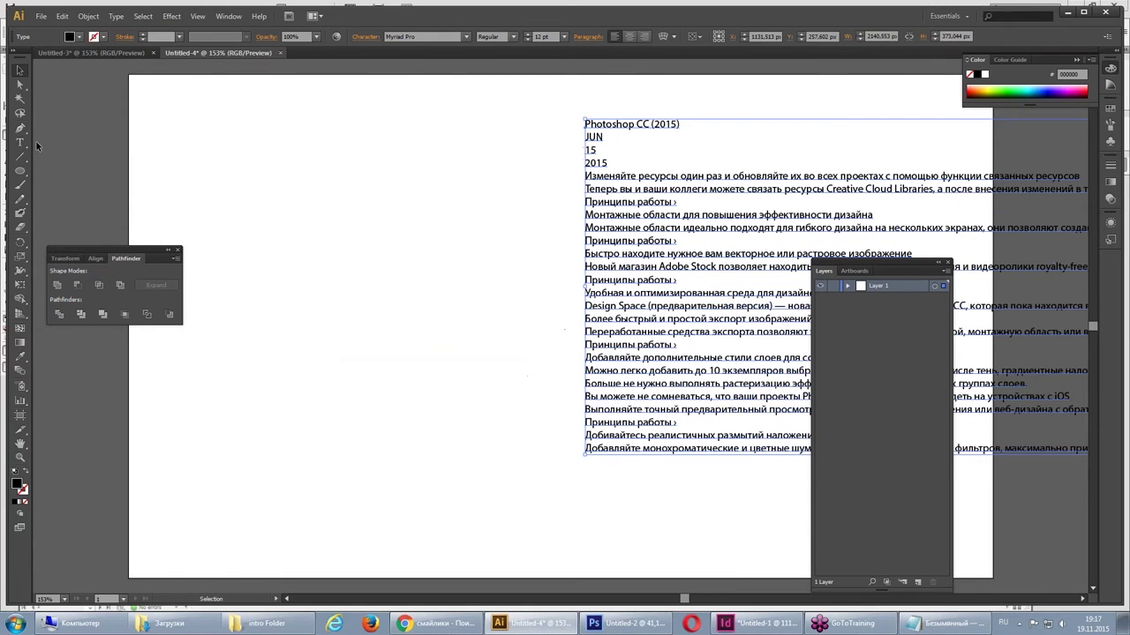
- Paste the story into a new text area on the left and widen it
left_click(20, 143)
left_click_drag(171, 114, 507, 518)
key("ctrl+v")
key("Escape")
mouse_move(508, 315)
left_mouse_down()
mouse_move(577, 315)
mouse_move(309, 315)
left_mouse_up()
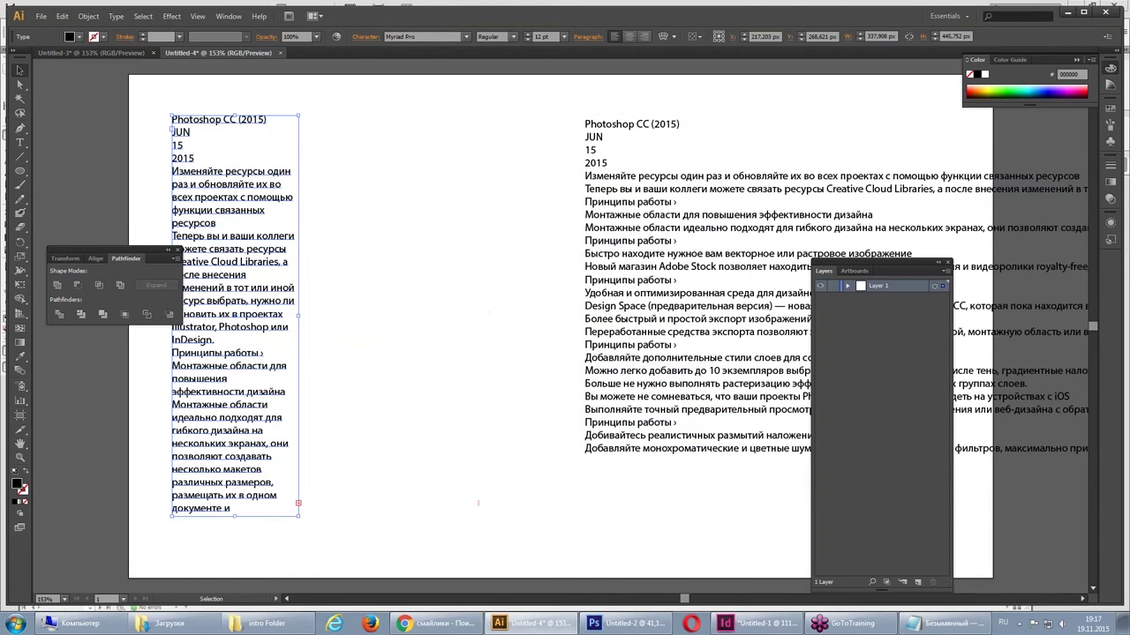
mouse_move(399, 317)
left_mouse_down()
mouse_move(476, 318)
mouse_move(185, 331)
left_mouse_up()
mouse_move(294, 300)
left_mouse_down()
mouse_move(507, 294)
mouse_move(517, 305)
mouse_move(276, 306)
left_mouse_up()
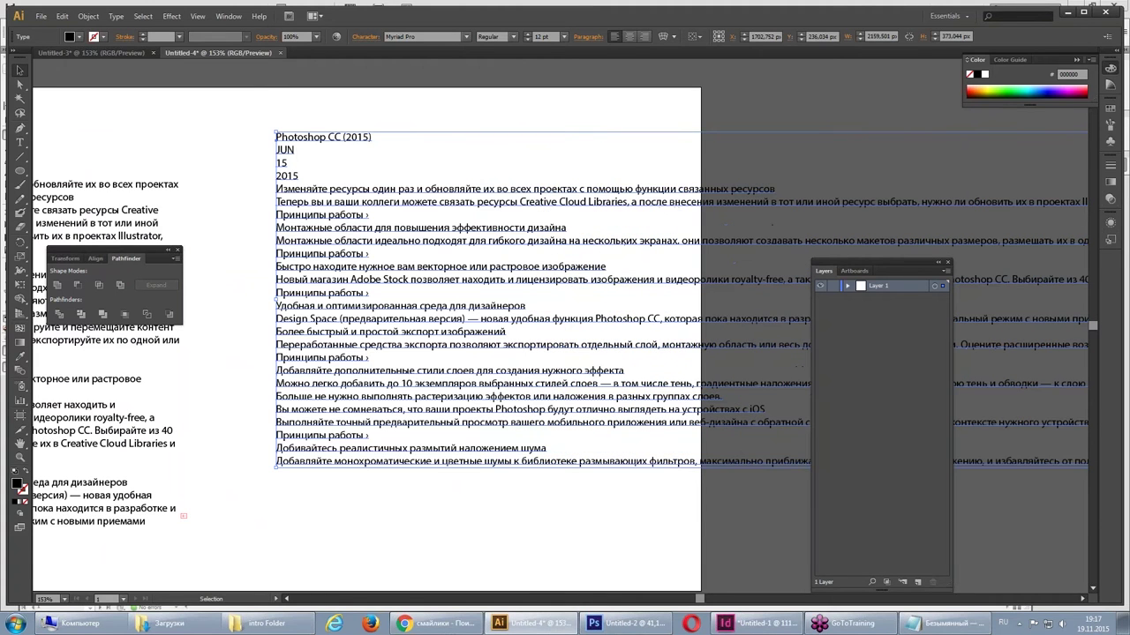
- Pan to show both text blocks, select the wrapped text area, then switch to InDesign
key("h")
left_click_drag(423, 256, 430, 254)
left_click_drag(73, 436, 422, 396)
key("v")
left_click(422, 396)
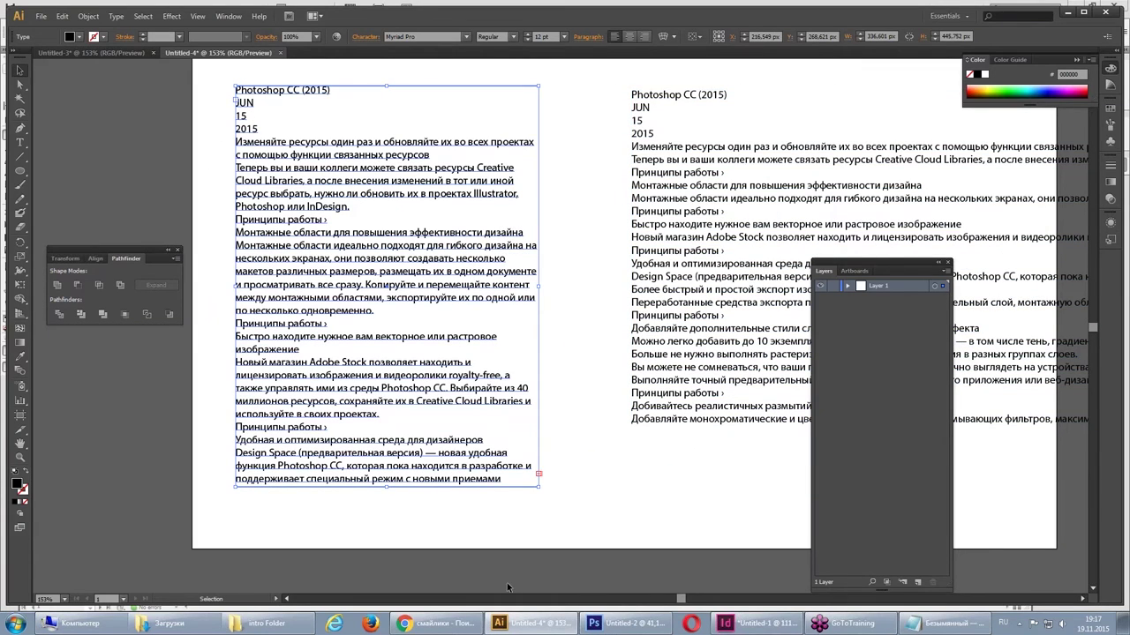
left_click(757, 623)
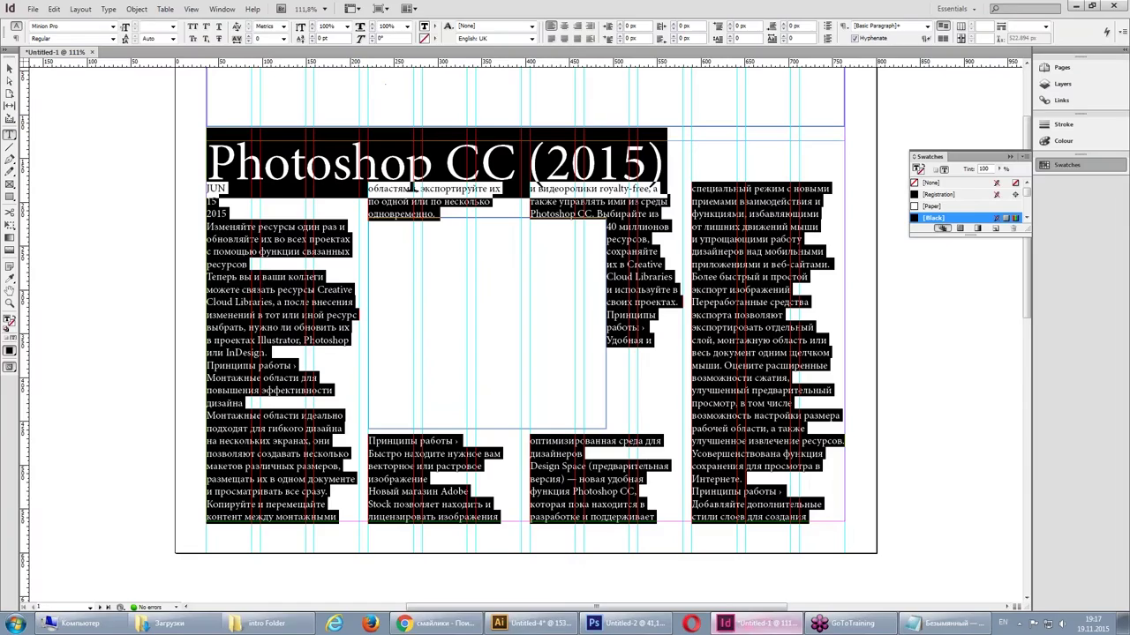
- Click inside the Photoshop CC (2015) story to deselect the highlighted text
left_click(488, 212)
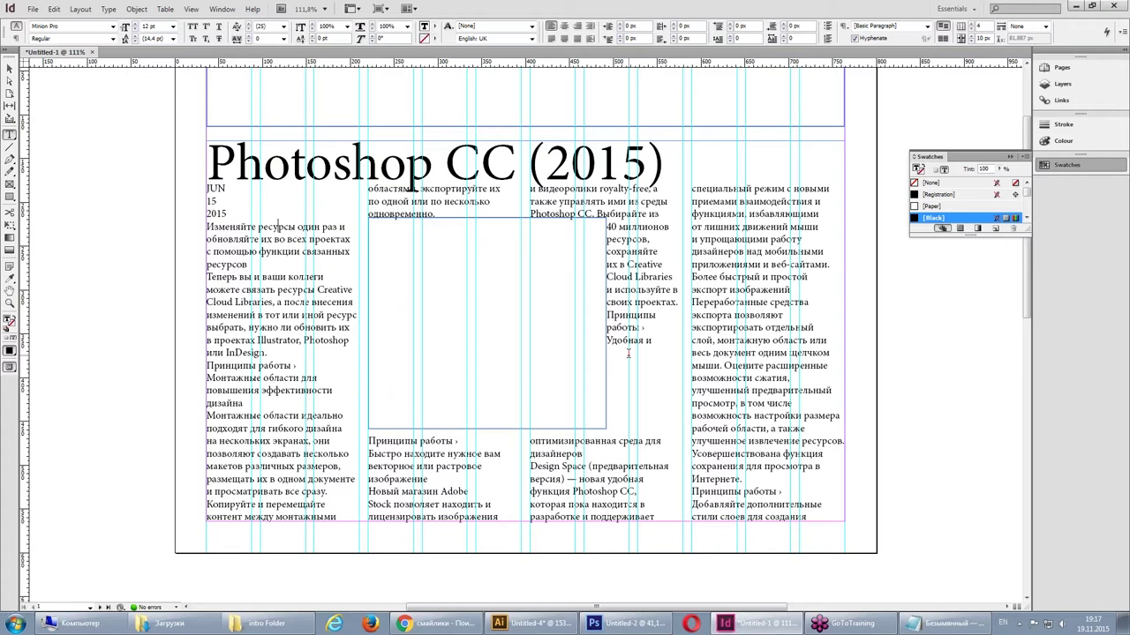
- Back in Illustrator, select everything on the artboard and delete it
left_click(530, 623)
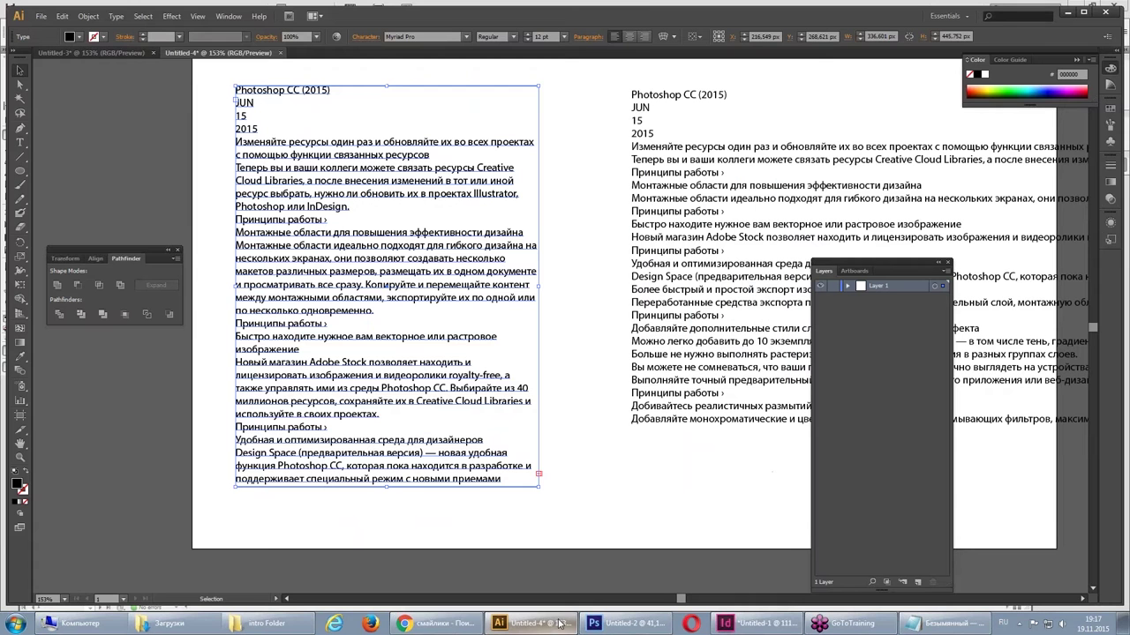
left_click(662, 259)
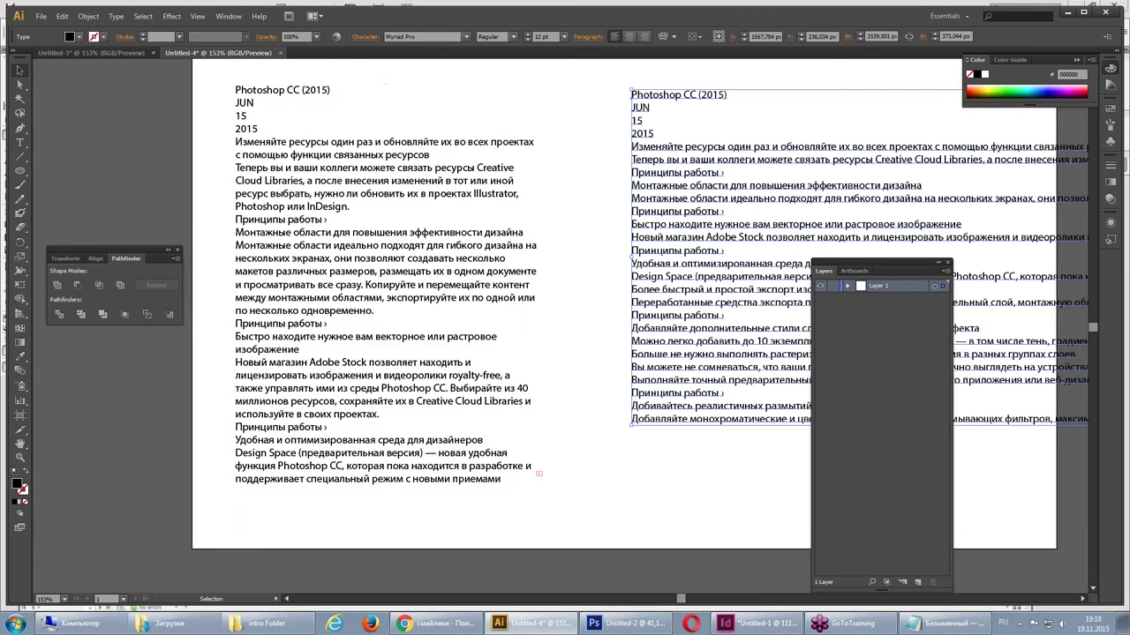
key("ctrl+a")
key("Delete")
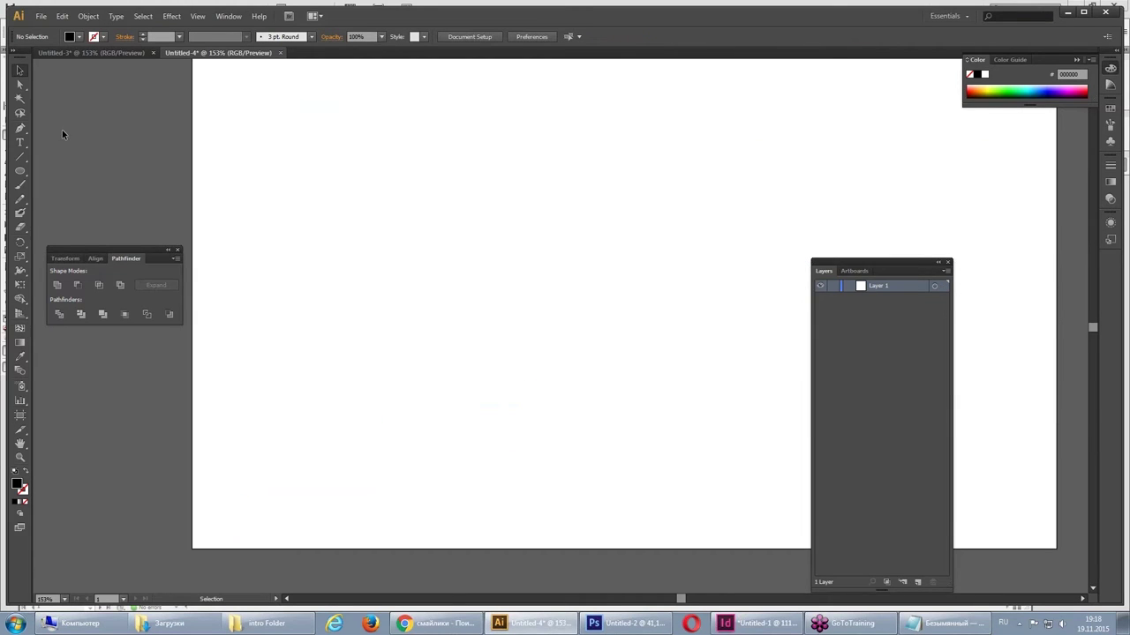
- Paste the article into a new large text area, shift it right, then return to InDesign
left_click(19, 143)
left_click_drag(232, 88, 748, 502)
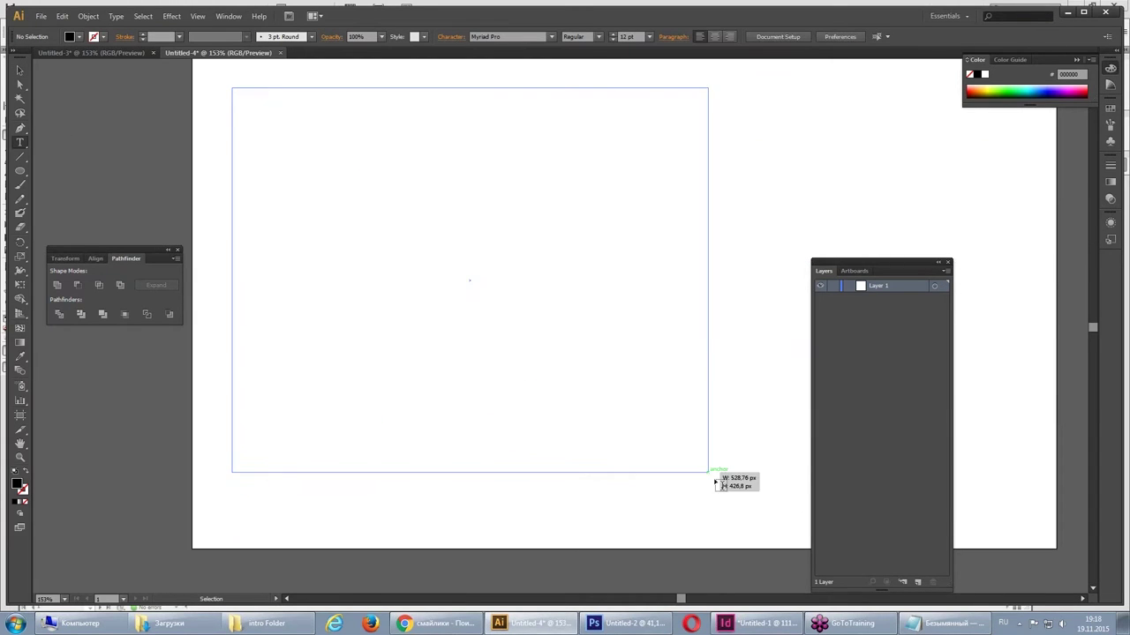
left_click(64, 18)
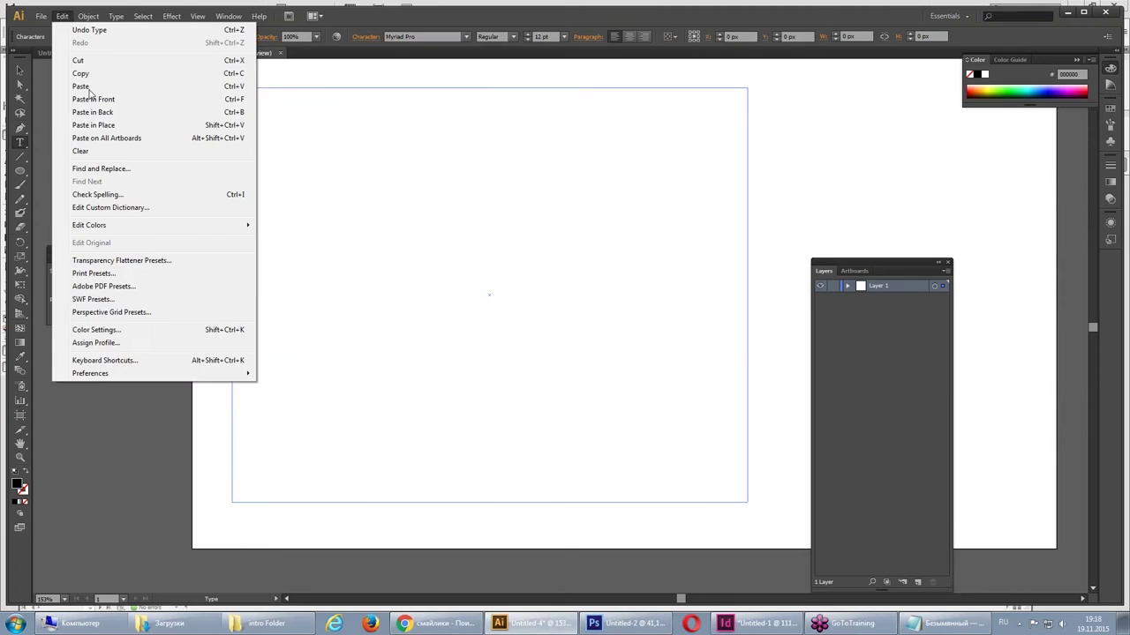
left_click(88, 86)
left_click(312, 156)
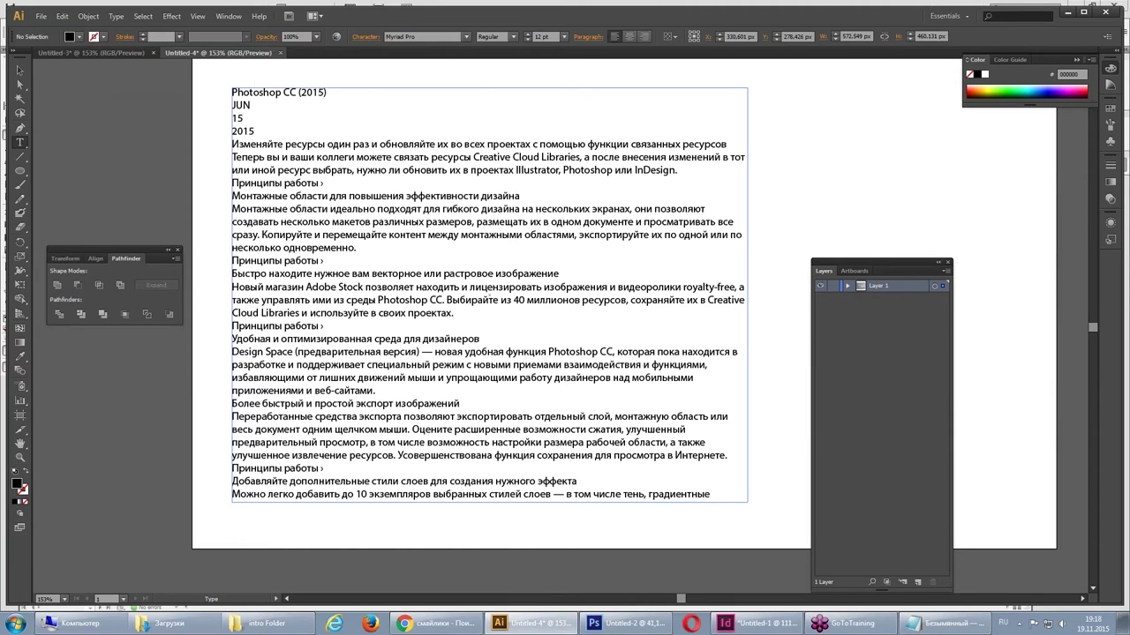
left_click(19, 70)
left_click_drag(236, 297, 329, 299)
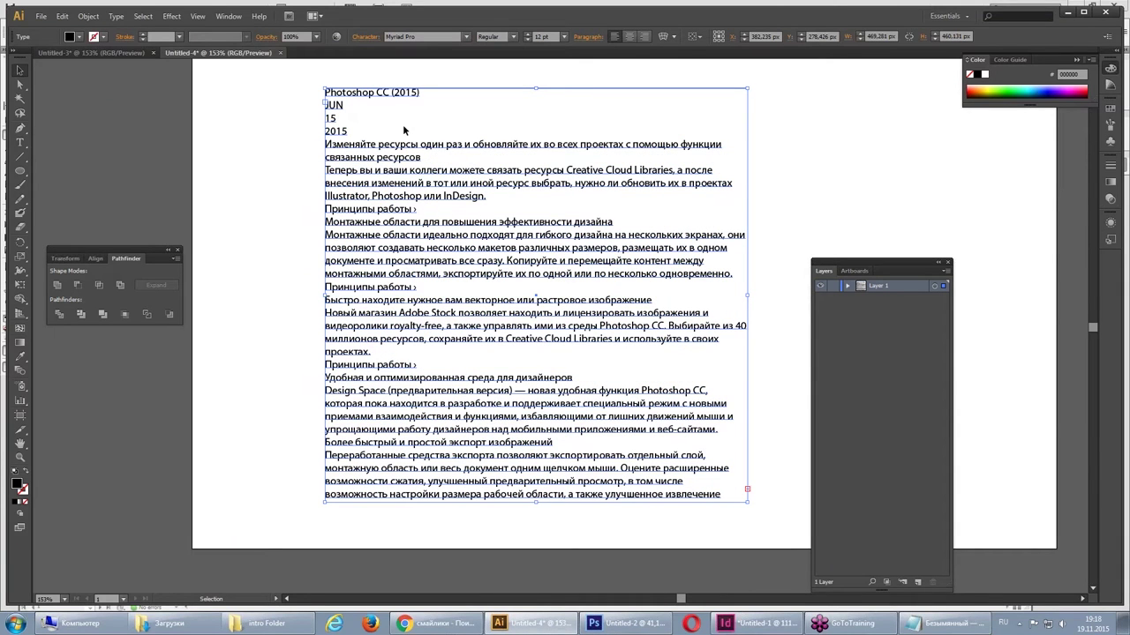
left_click(756, 624)
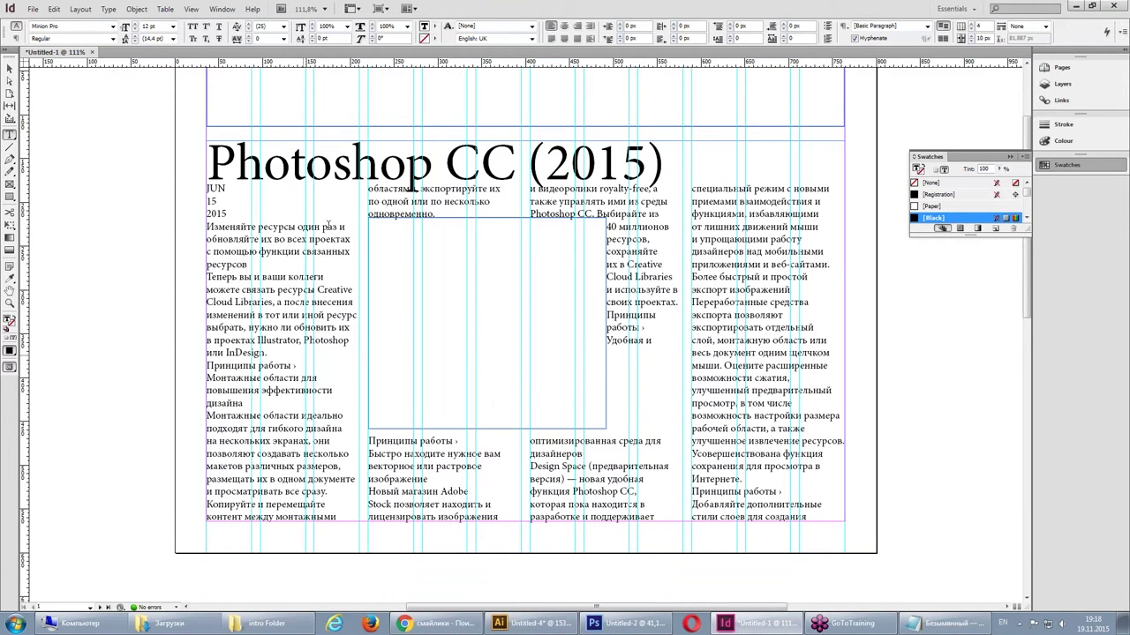
- Color 'Изменяйте ресурсы один' RGB Blue and the Photoshop CC (2015) title RGB Red, then select all
left_click_drag(322, 226, 206, 226)
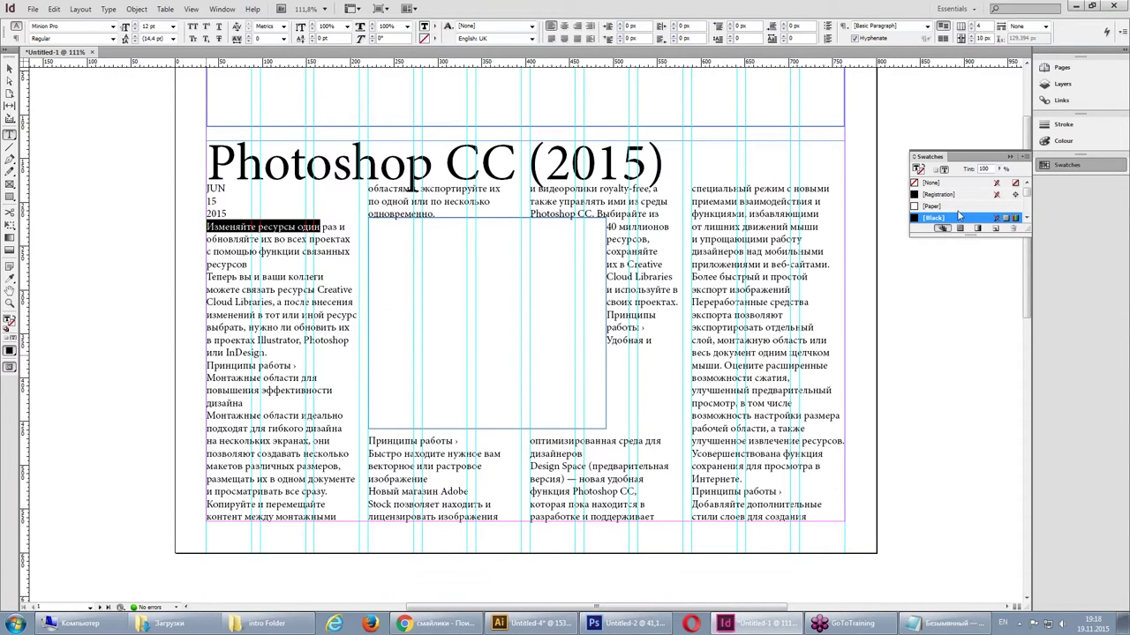
left_click_drag(926, 235, 924, 336)
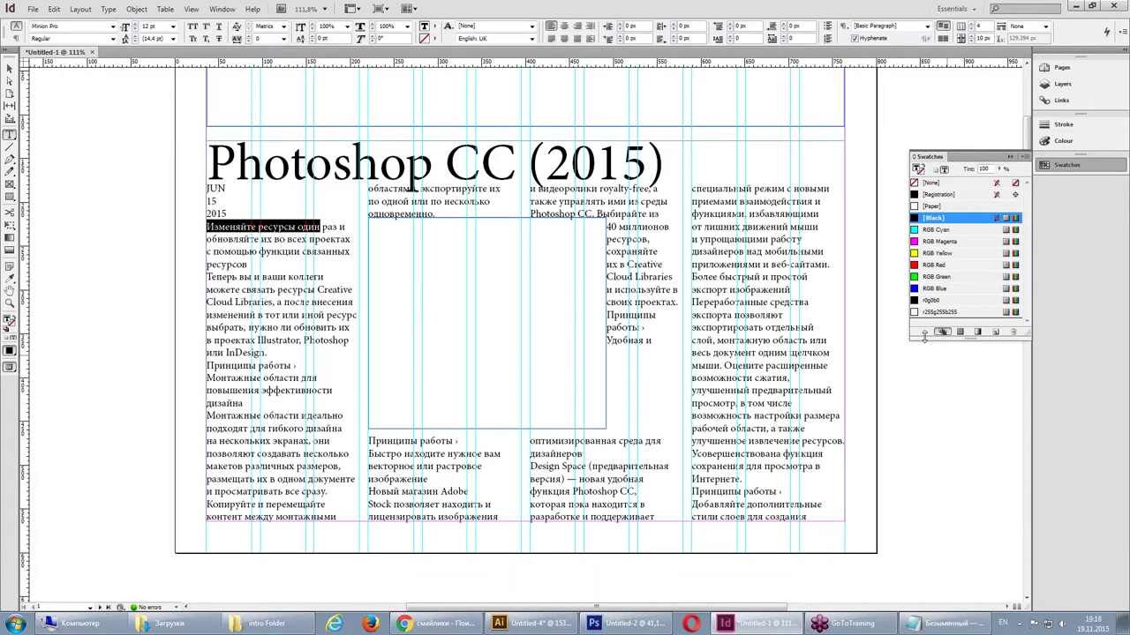
left_click(919, 289)
left_click(518, 168)
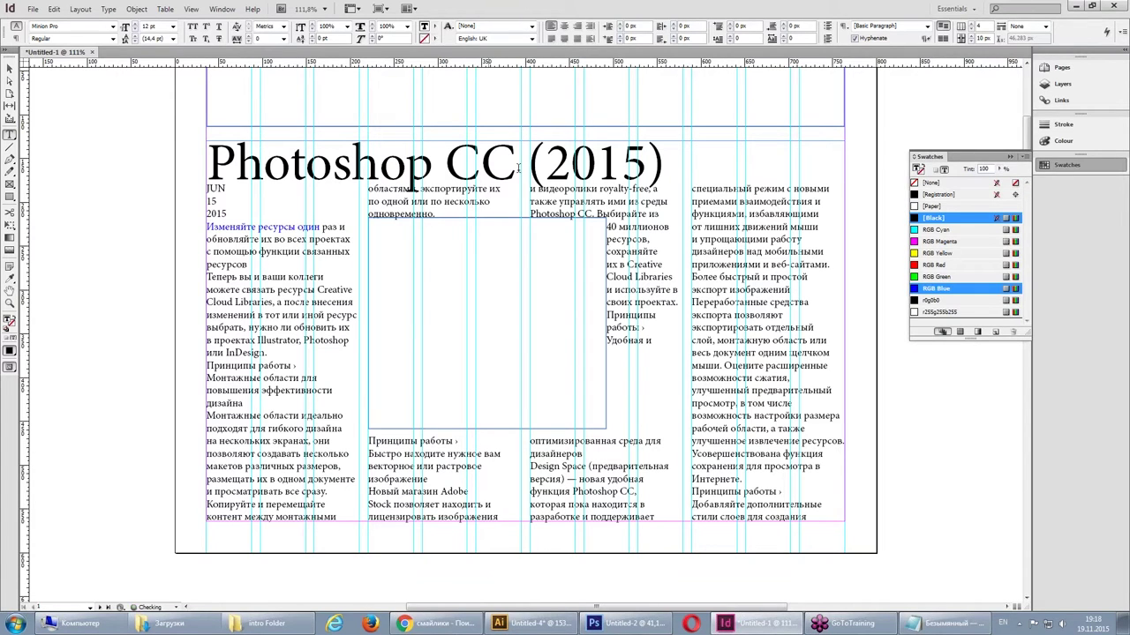
left_click_drag(666, 163, 144, 157)
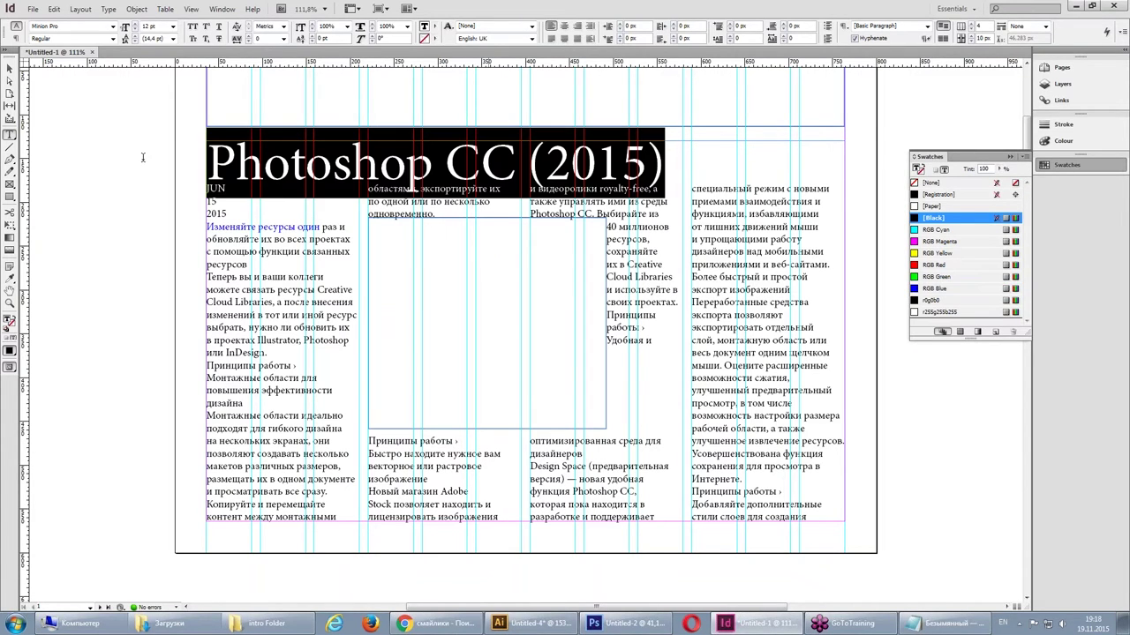
left_click(921, 265)
left_click(347, 225)
key("ctrl+a")
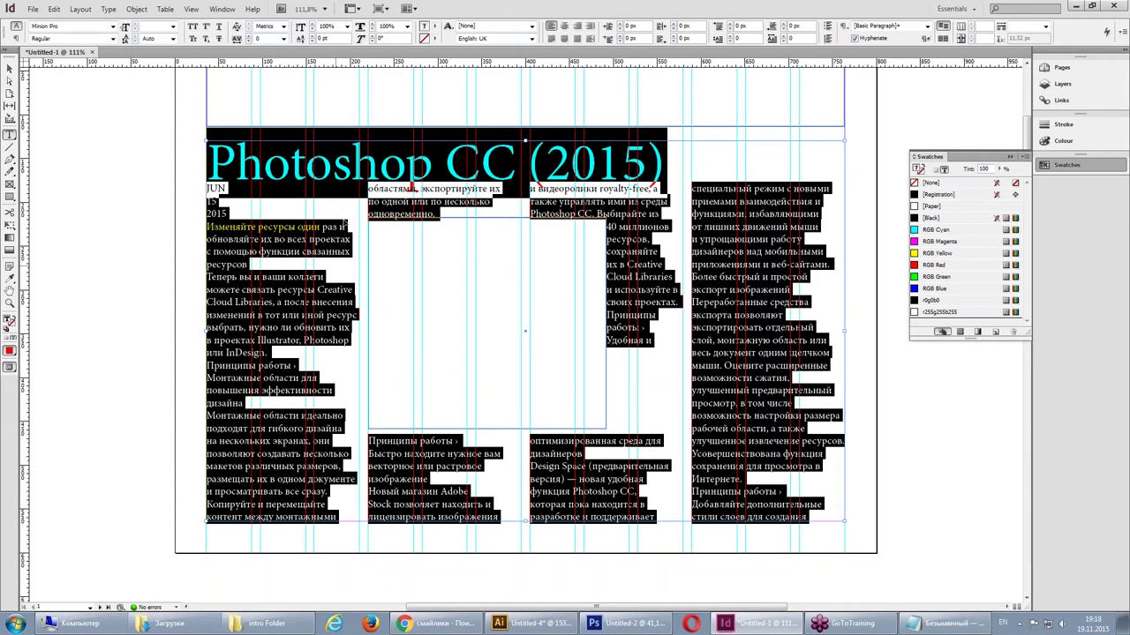
- Switch to Illustrator and select a paragraph in the article text area
left_click(627, 623)
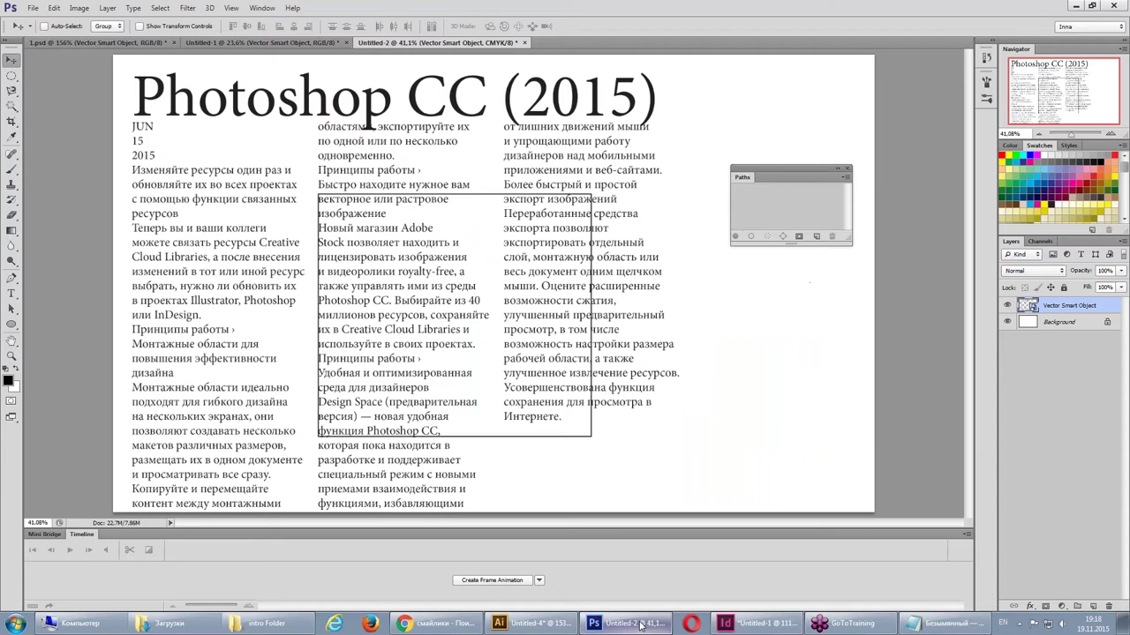
left_click(556, 626)
left_click(379, 152)
double_click(380, 152)
triple_click(380, 152)
key("ctrl+a")
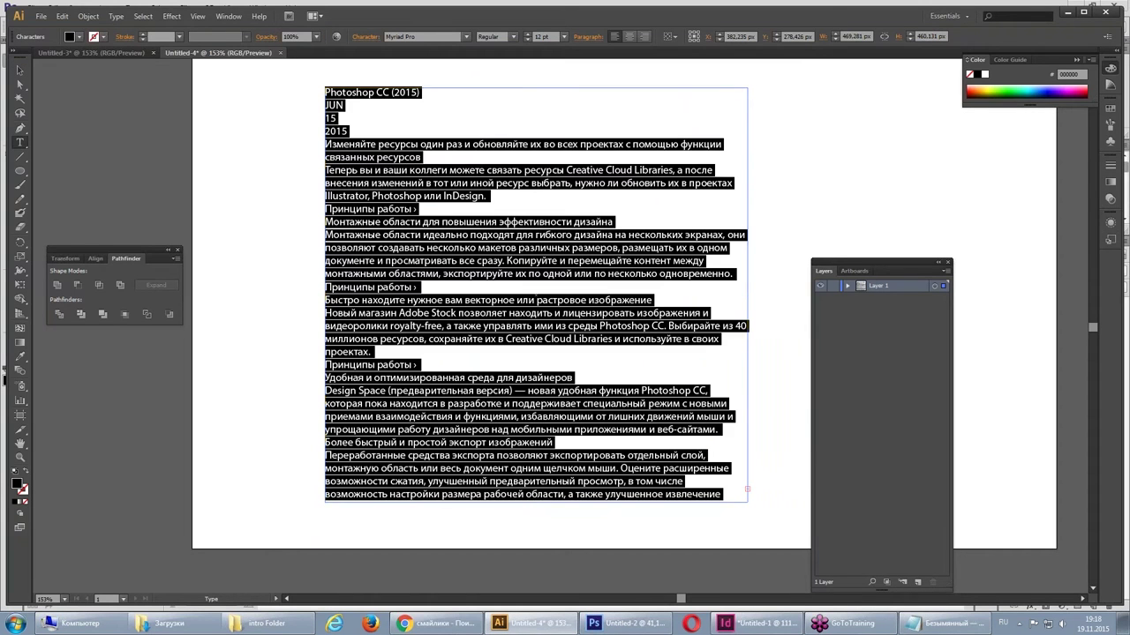
key("ctrl+x")
key("ctrl+v")
key("Escape")
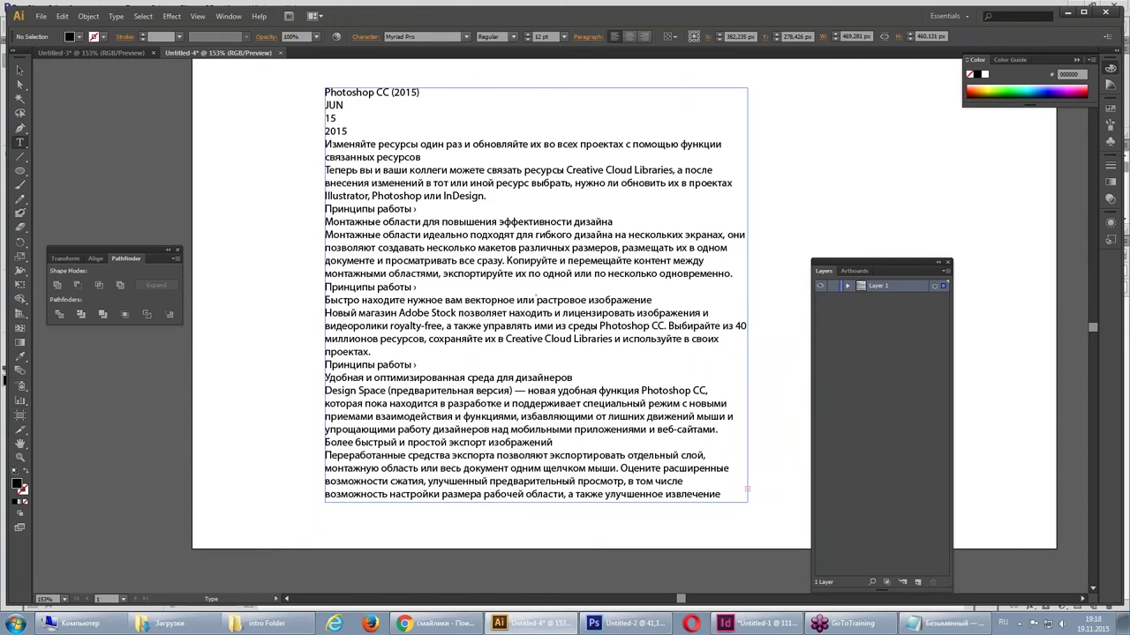
left_click(70, 17)
left_click(118, 385)
left_click(63, 17)
mouse_move(90, 373)
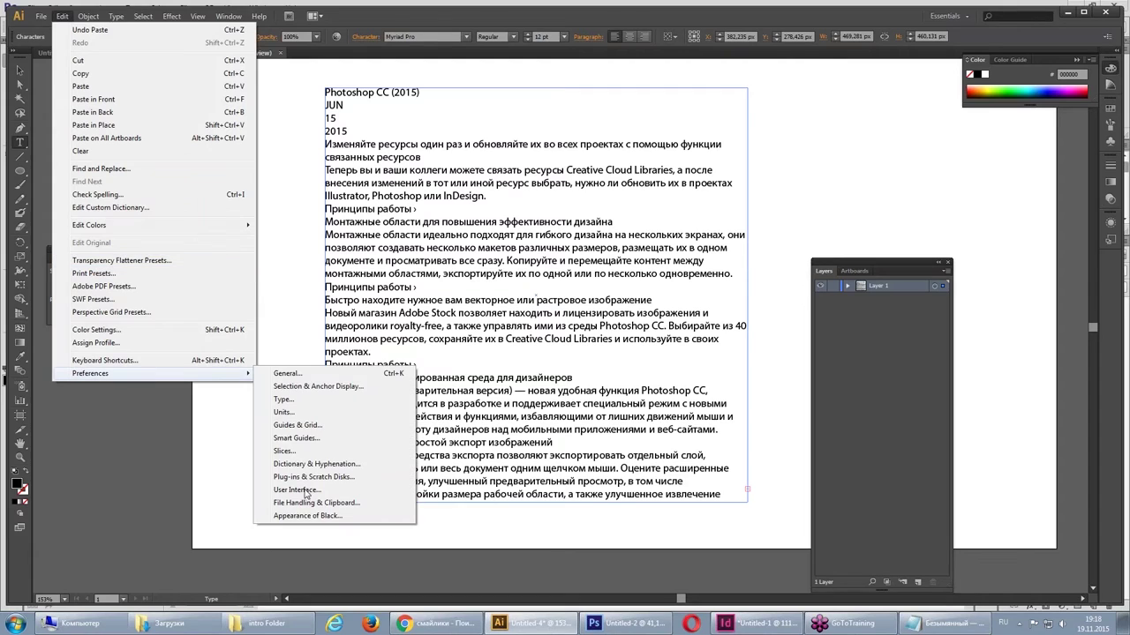
left_click(309, 502)
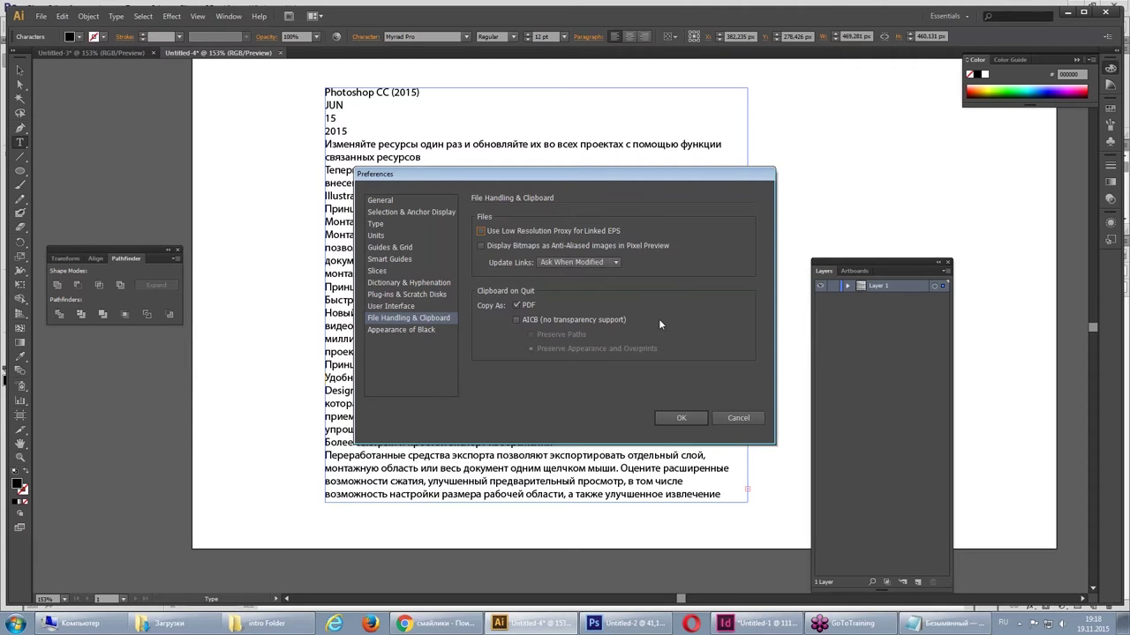
left_click(739, 420)
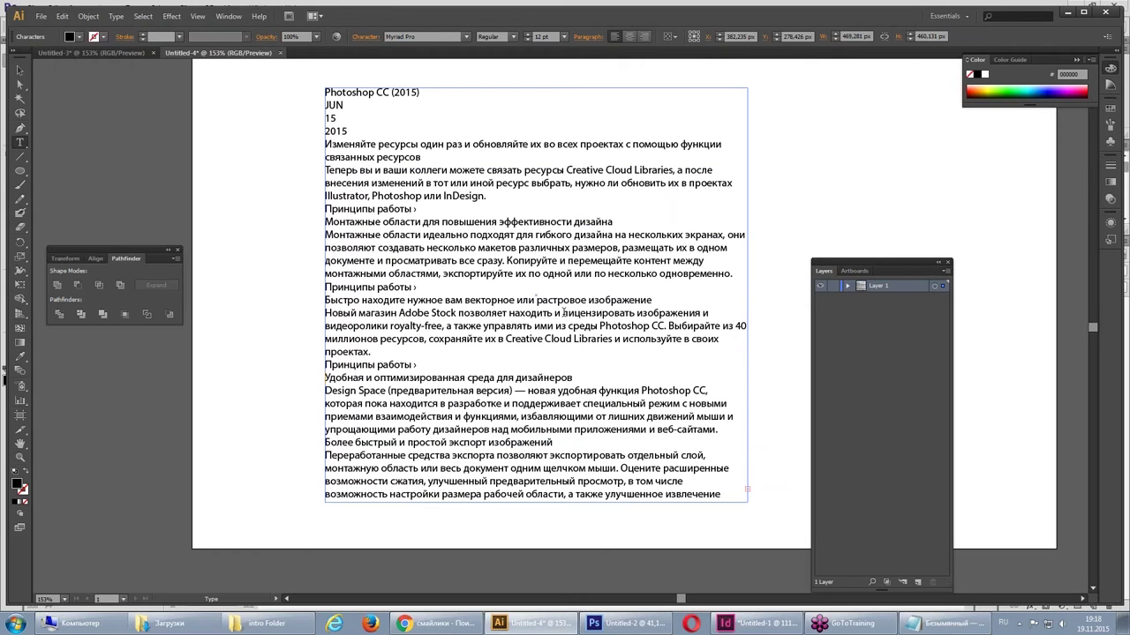
- Set the Photoshop CC (2015) title line to 36 pt
left_click(562, 313)
key("shift+End")
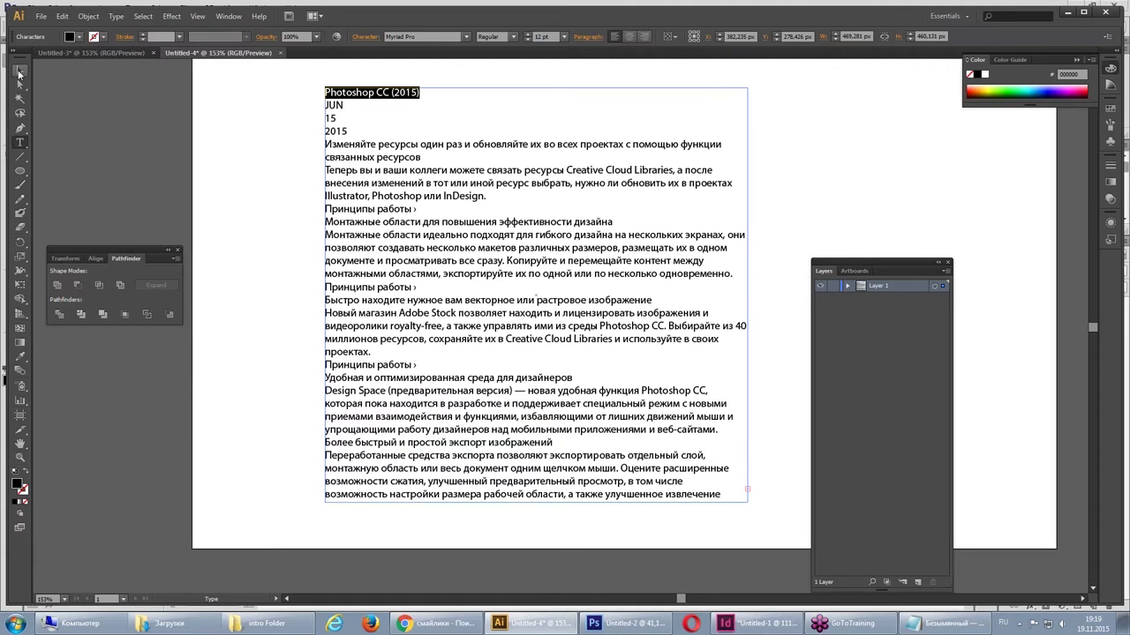
left_click(20, 73)
double_click(403, 91)
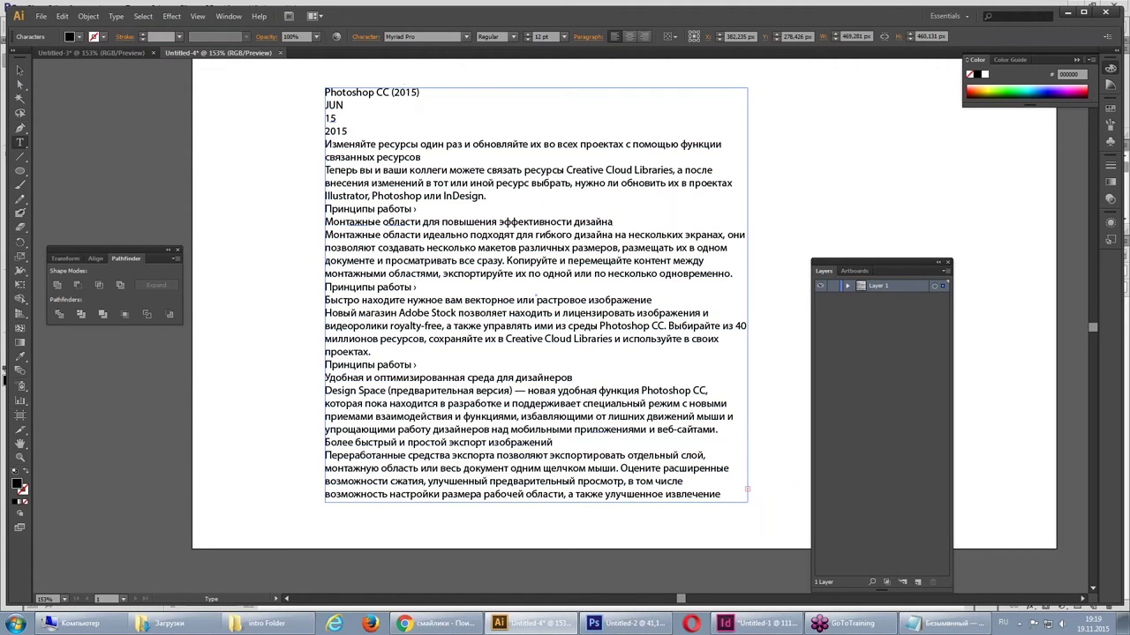
key("shift+End")
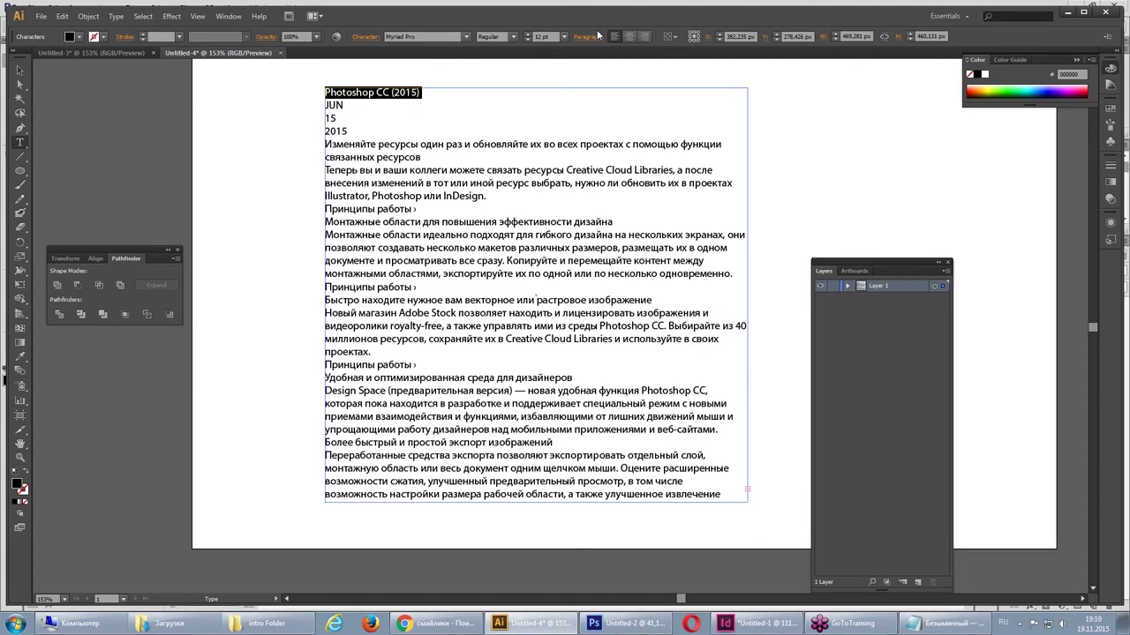
left_click(541, 36)
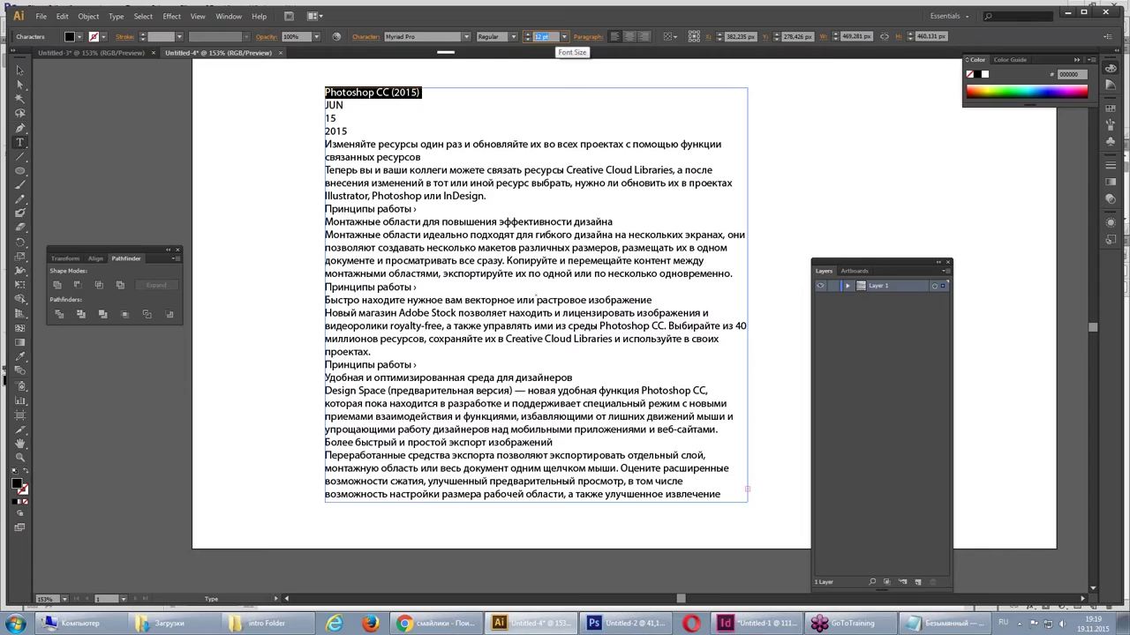
type("36")
key("Return")
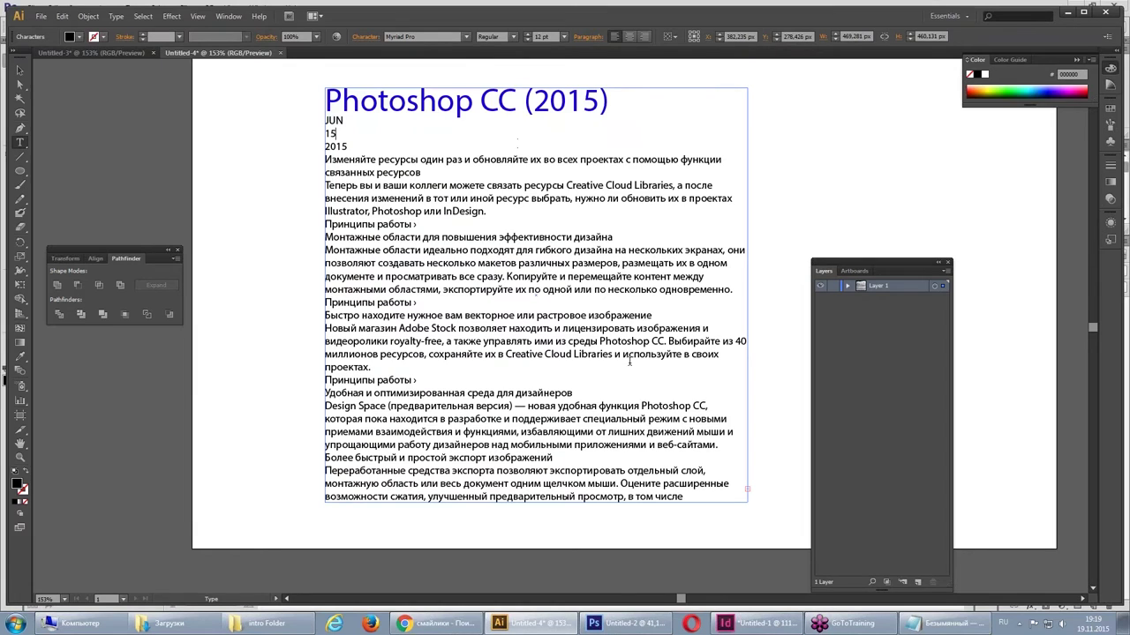
- Select all the article text in the frame for copying, then return to InDesign
left_click_drag(423, 380, 312, 70)
left_click(469, 383)
key("ctrl+a")
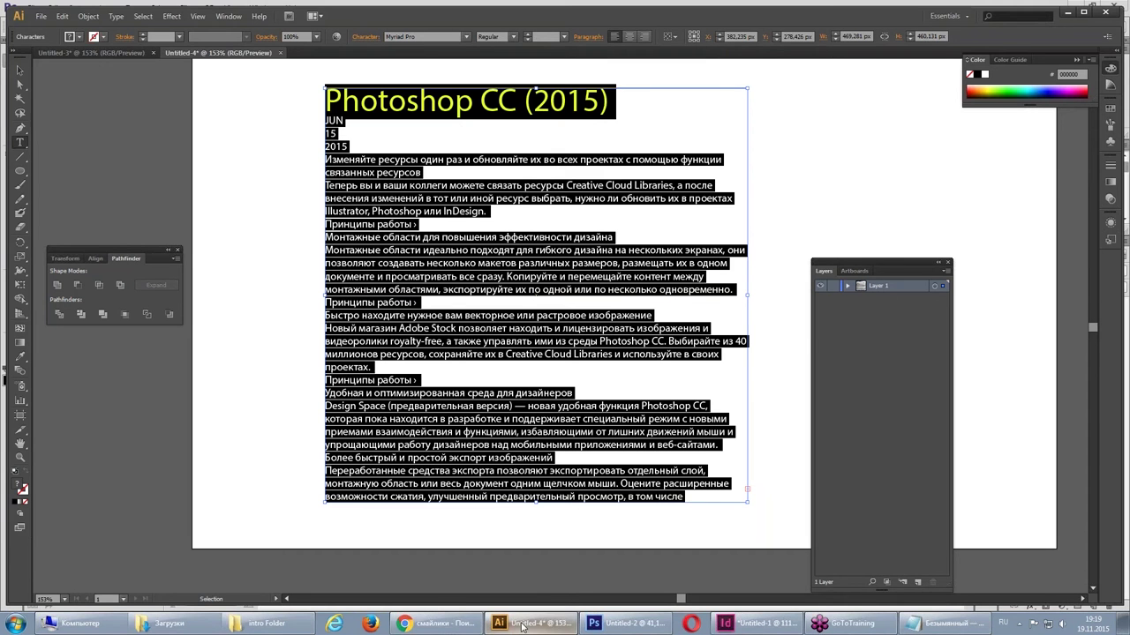
left_click(746, 625)
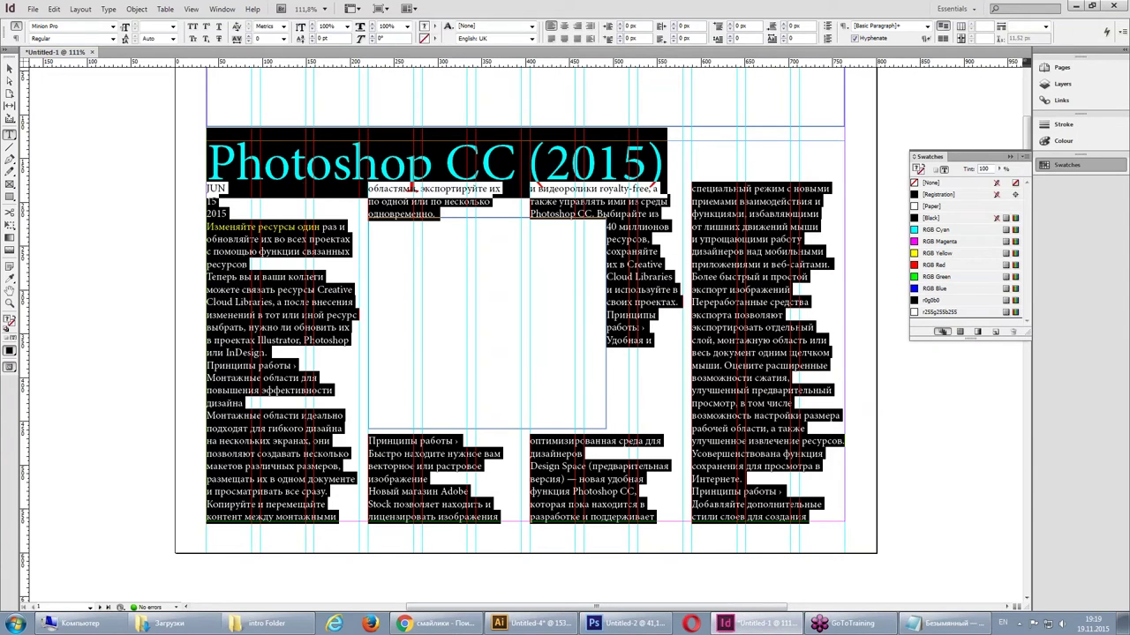
- Paste the Illustrator text on the page, delete it, then paste it into a newly drawn text frame
key("ctrl+v")
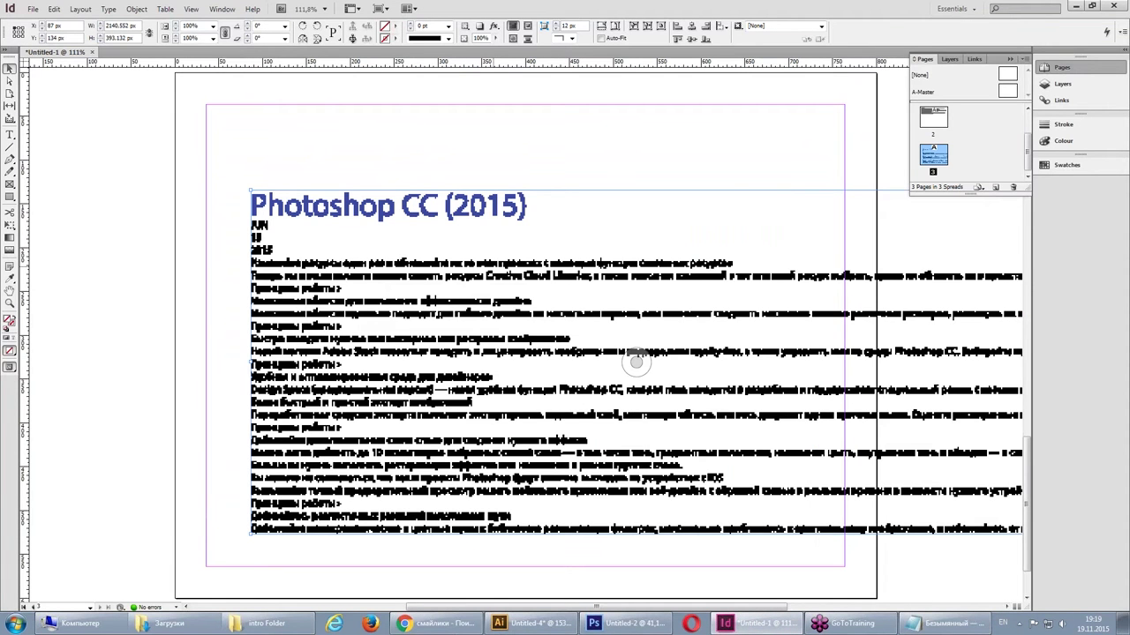
key("Delete")
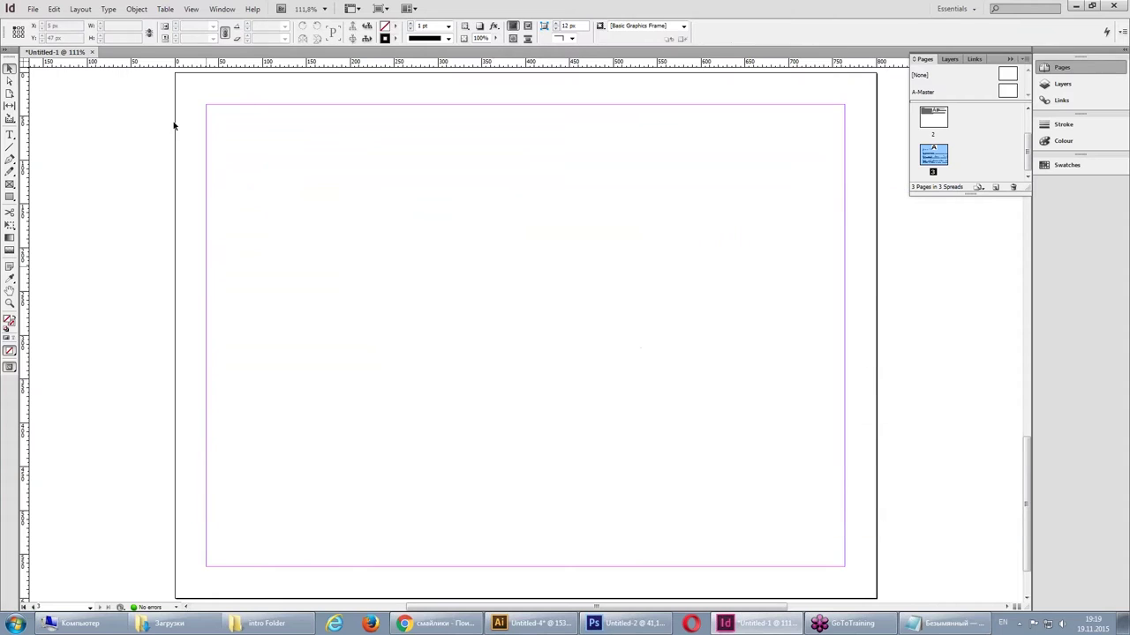
left_click(9, 134)
left_click_drag(233, 134, 549, 437)
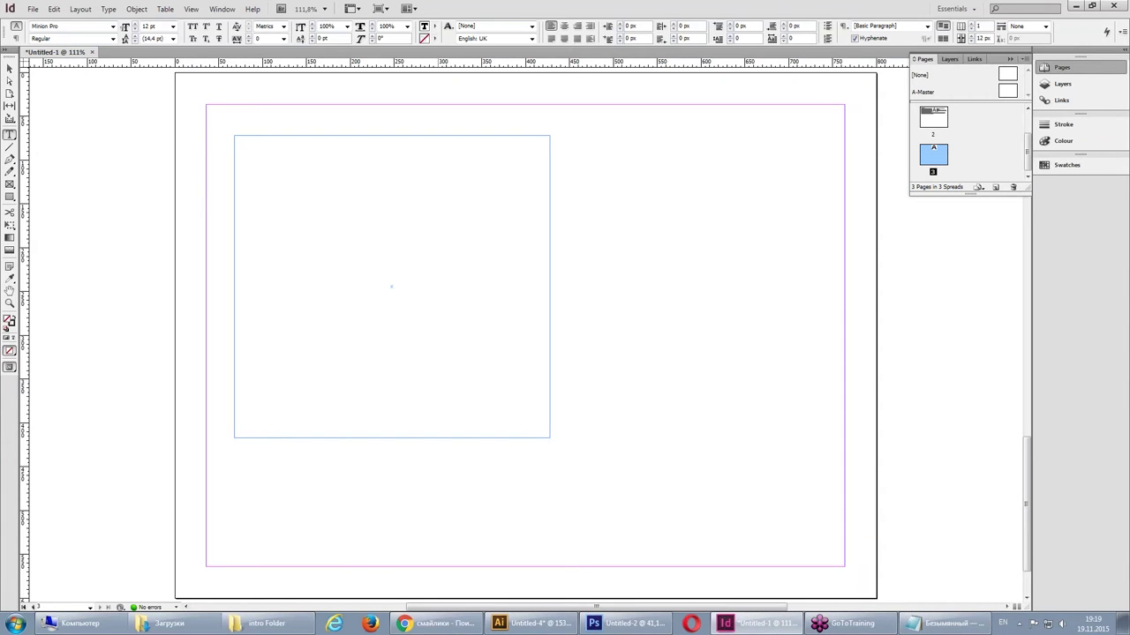
left_click(54, 9)
left_click(73, 79)
- Enlarge the pasted text frame past the page's right edge, then undo the paste
key("Escape")
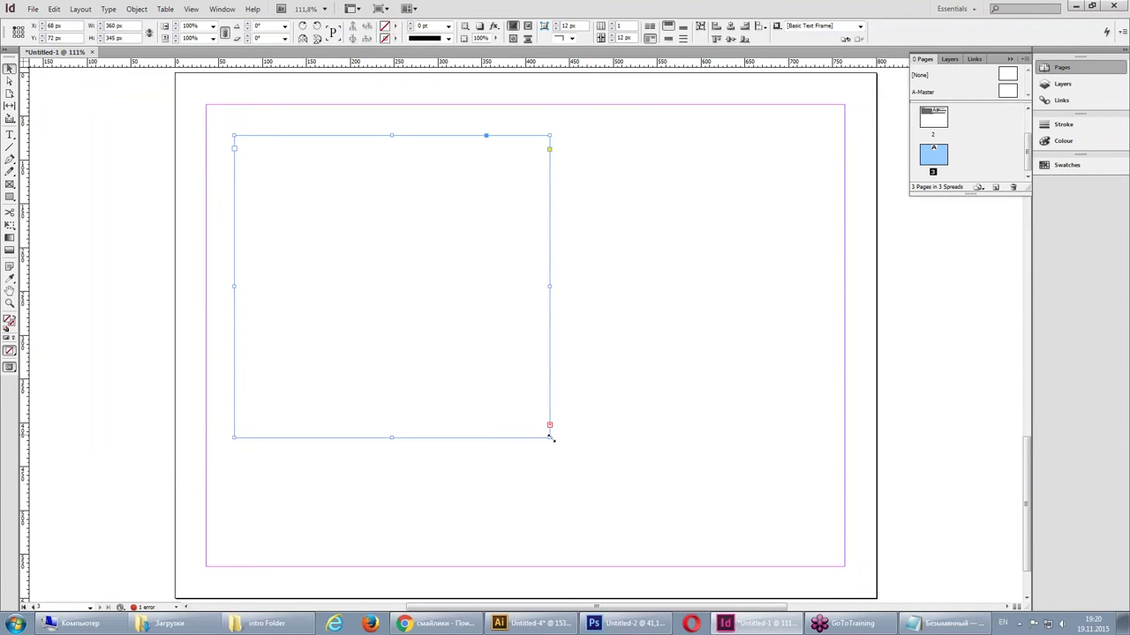
left_click_drag(549, 437, 912, 571)
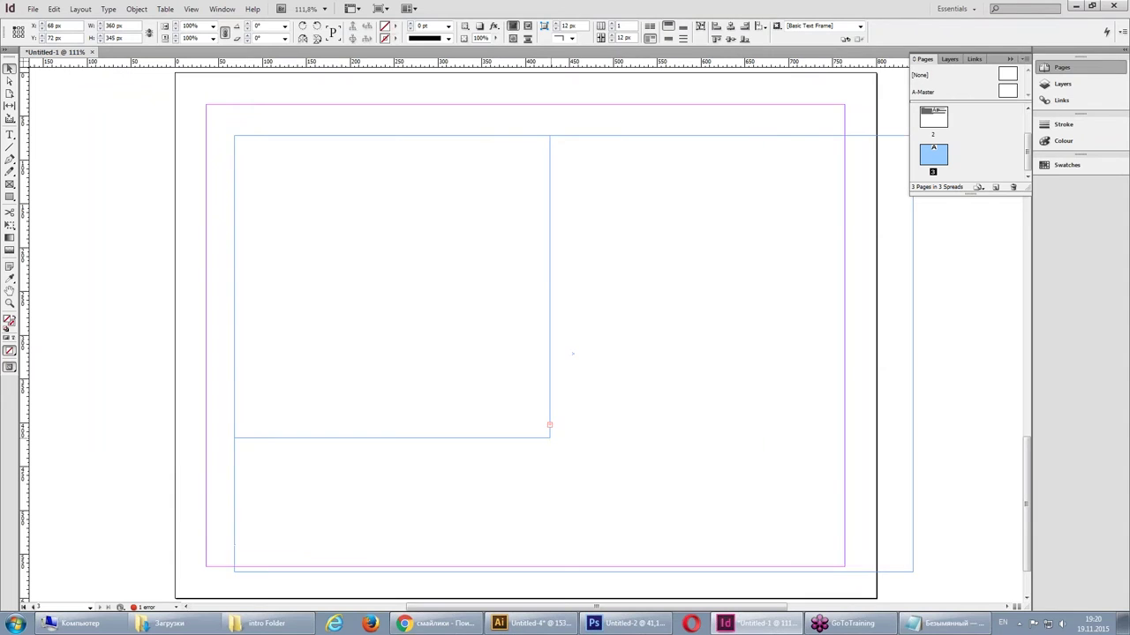
left_click(627, 307)
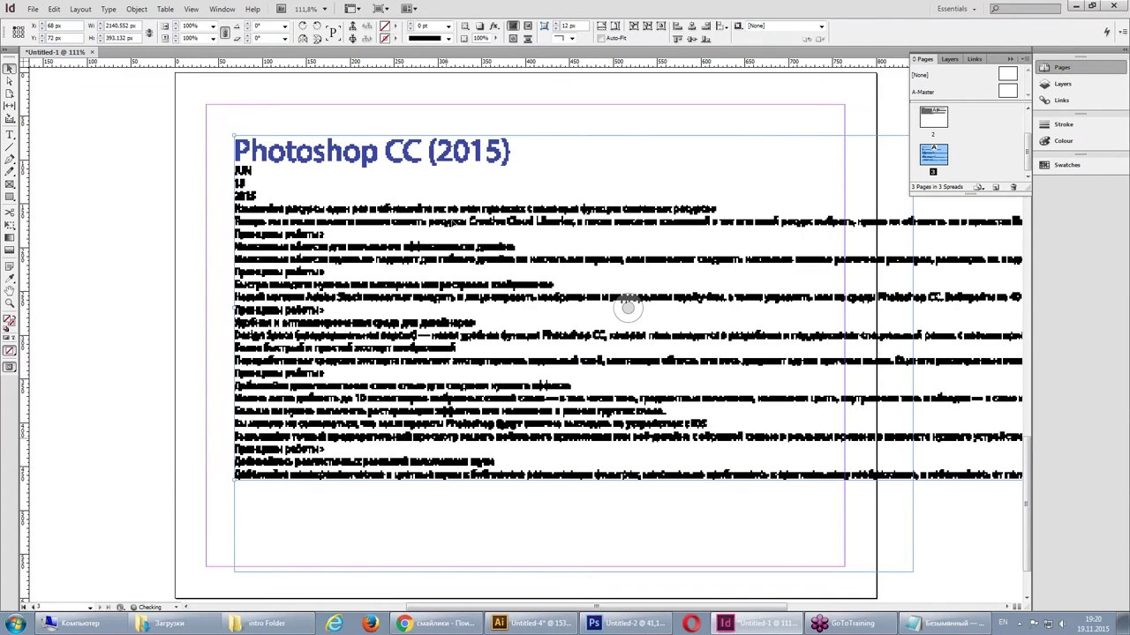
key("ctrl+z")
key("ctrl+z")
left_click(56, 8)
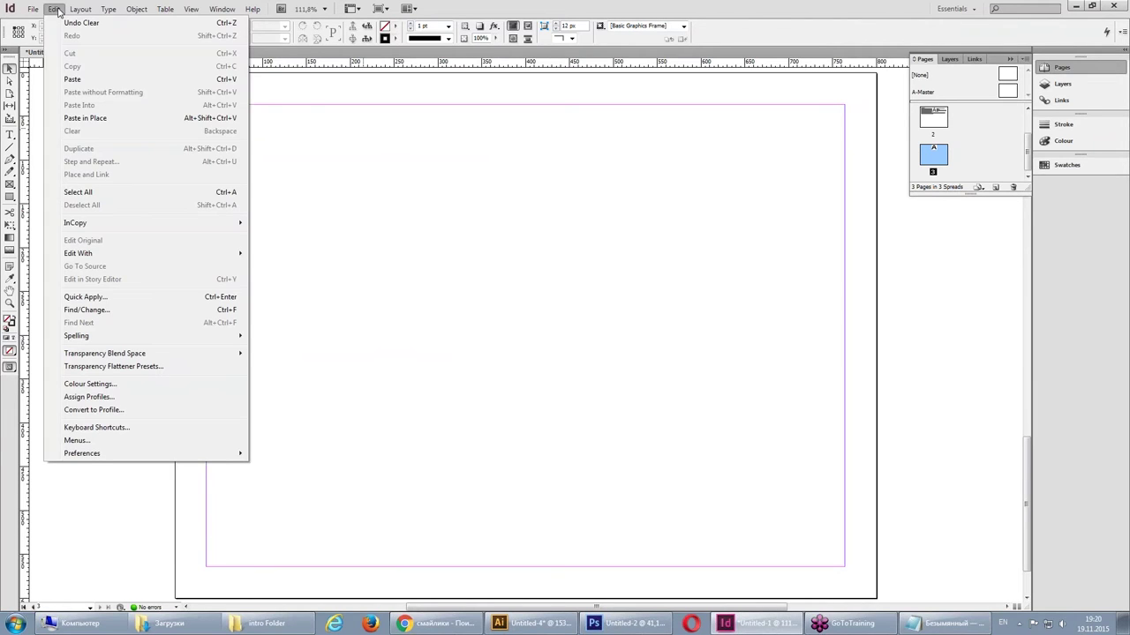
- Turn on Prefer PDF When Pasting in Clipboard Handling, then test-paste the Illustrator text and undo it
mouse_move(82, 454)
left_click(273, 454)
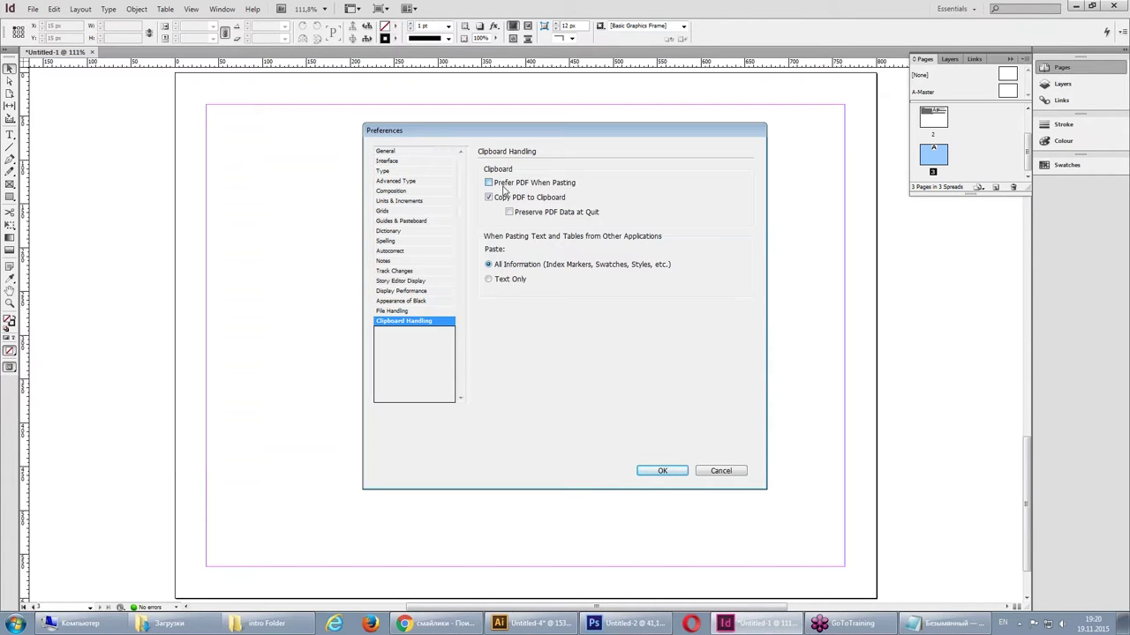
left_click(536, 185)
left_click(672, 475)
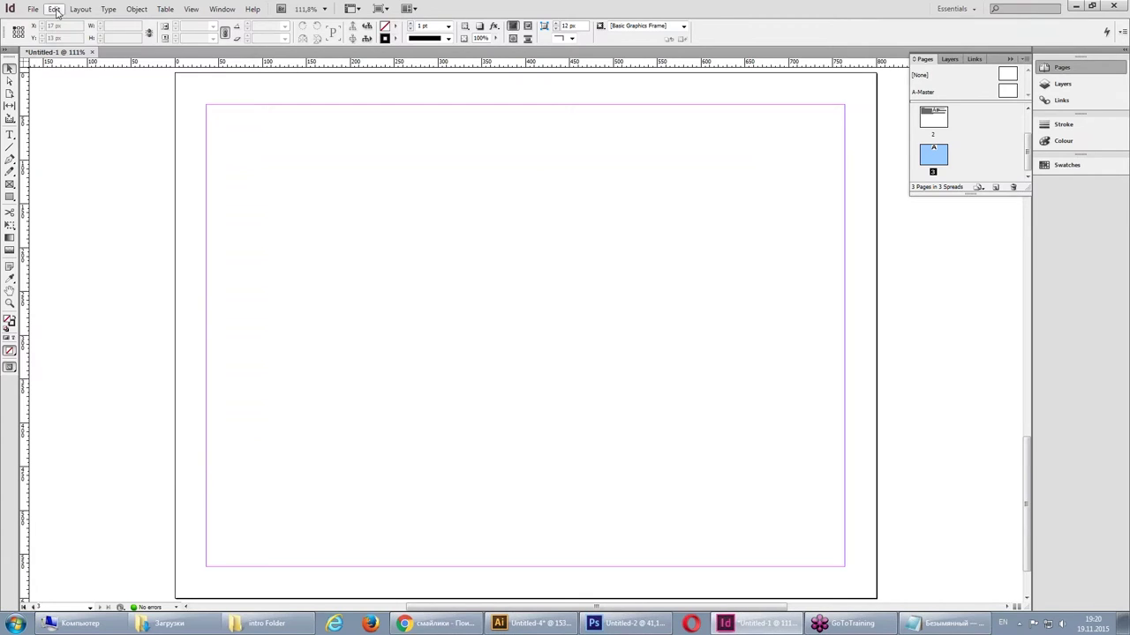
left_click(54, 9)
left_click(73, 78)
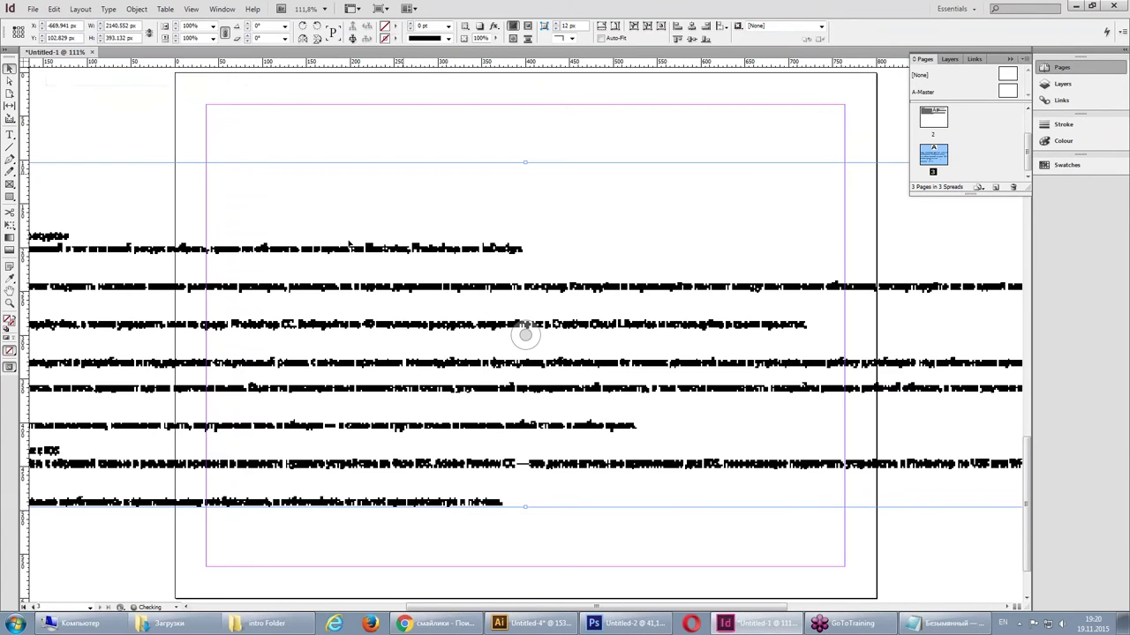
key("ctrl+z")
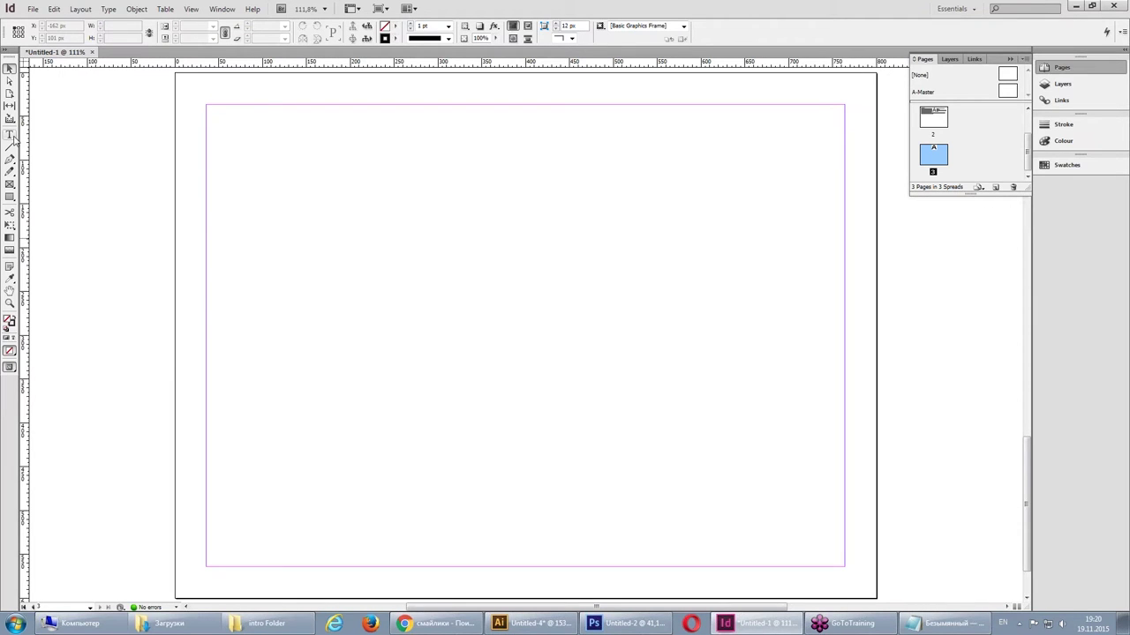
- In Illustrator, select all the Russian article text and copy it, then return to InDesign
left_click(529, 623)
left_click(410, 185)
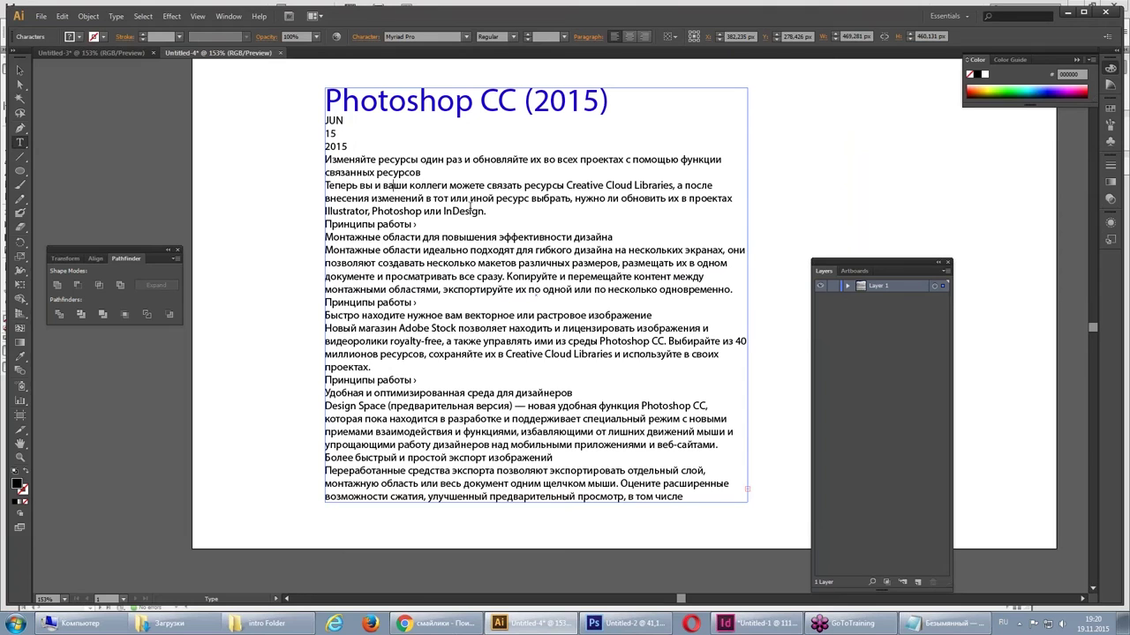
key("ctrl+a")
key("ctrl+c")
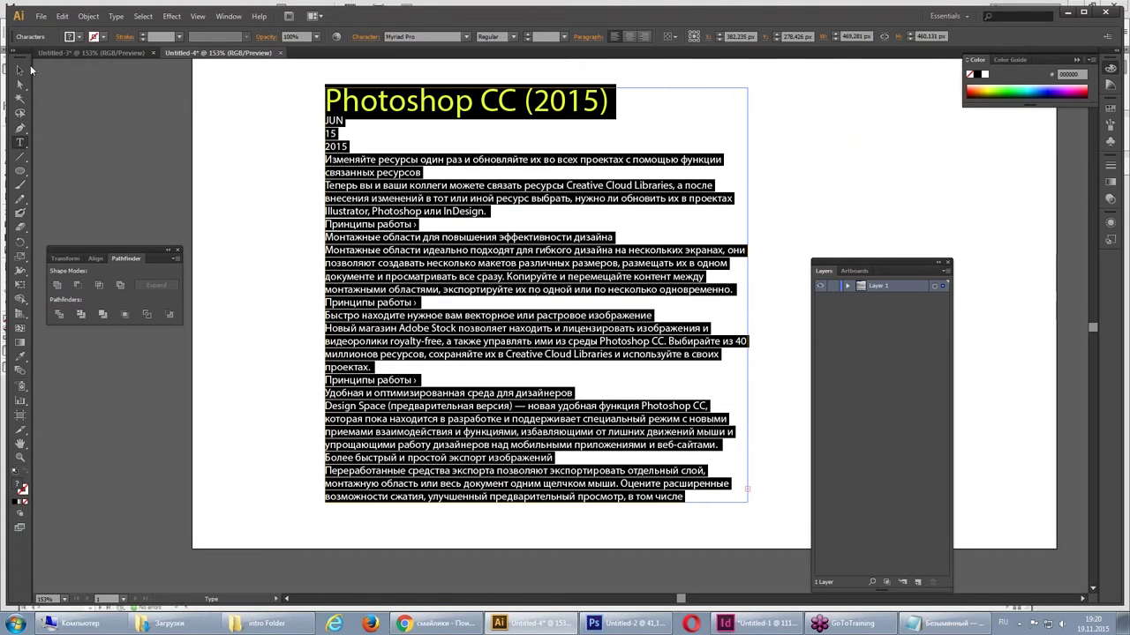
key("ctrl+h")
key("ctrl+h")
left_click(63, 16)
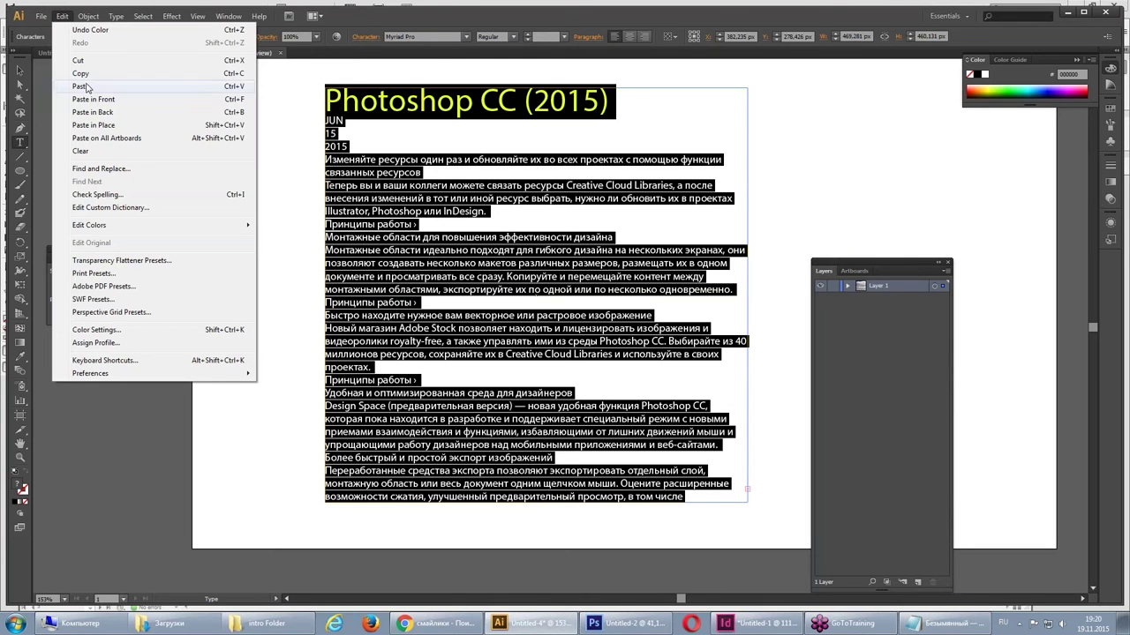
left_click(88, 74)
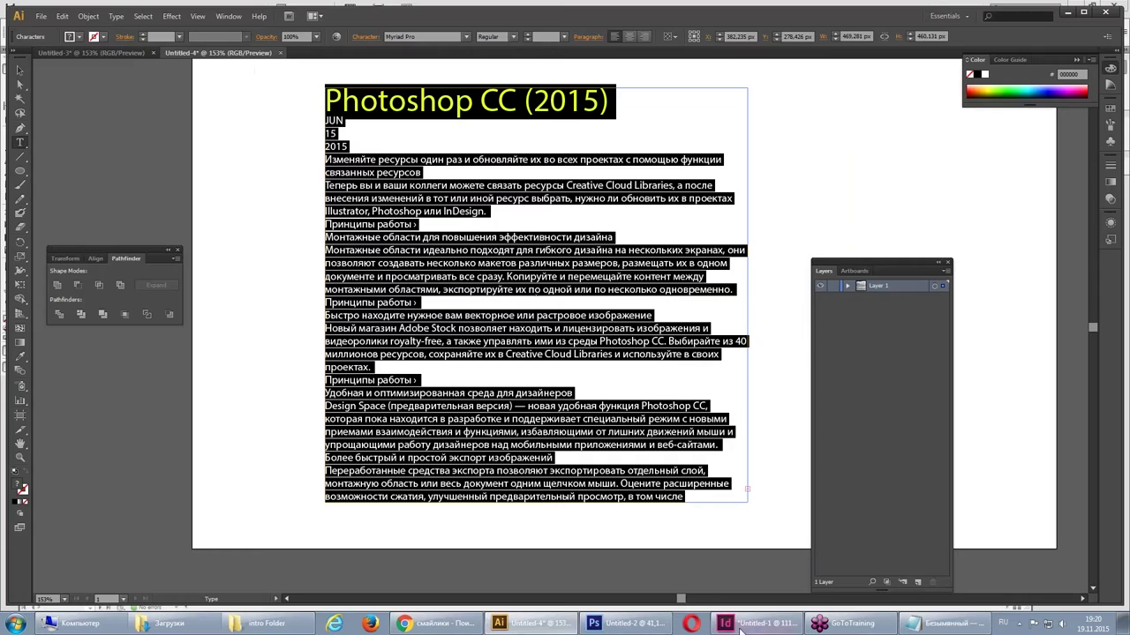
left_click(747, 629)
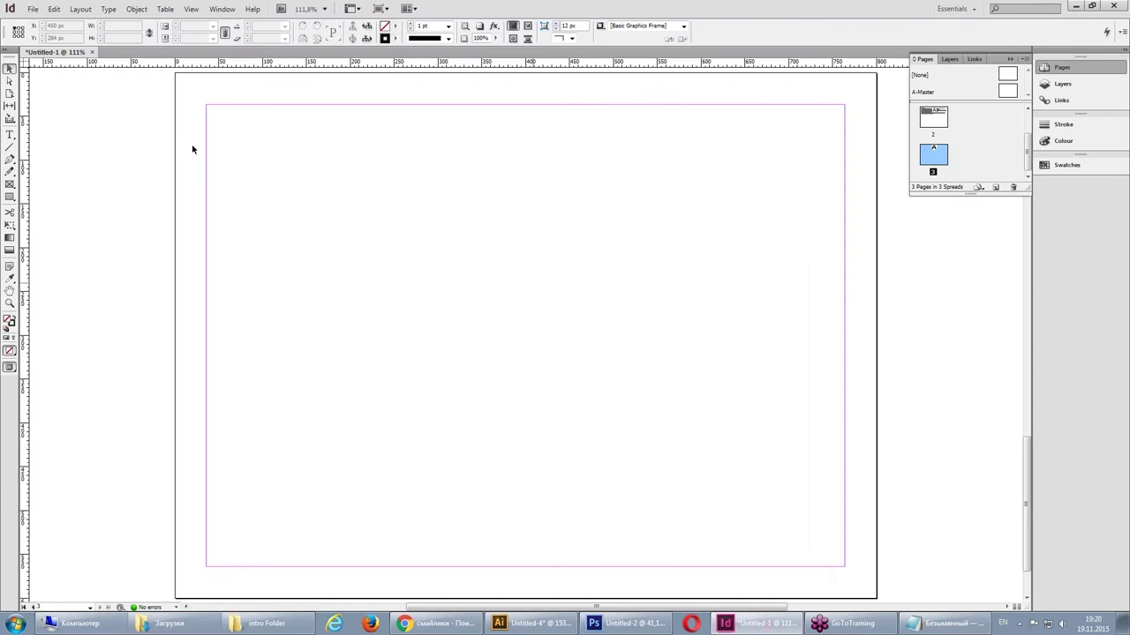
- Draw a large text frame on page 3, paste the Illustrator text into it, then delete the frame
left_click(9, 134)
left_click_drag(195, 109, 907, 483)
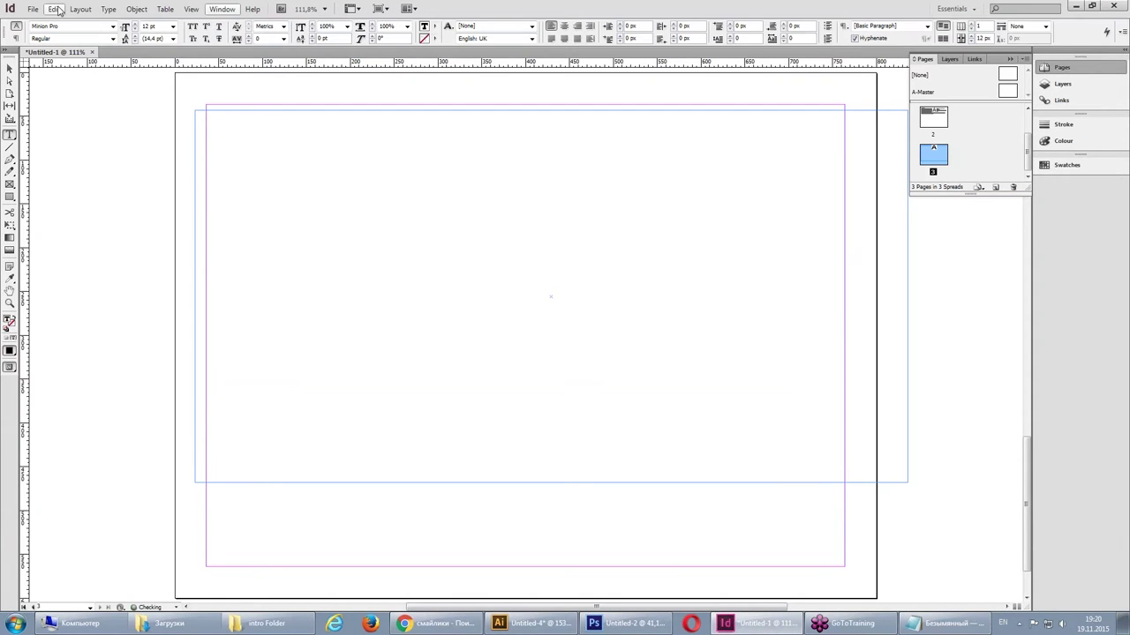
left_click(55, 9)
left_click(79, 77)
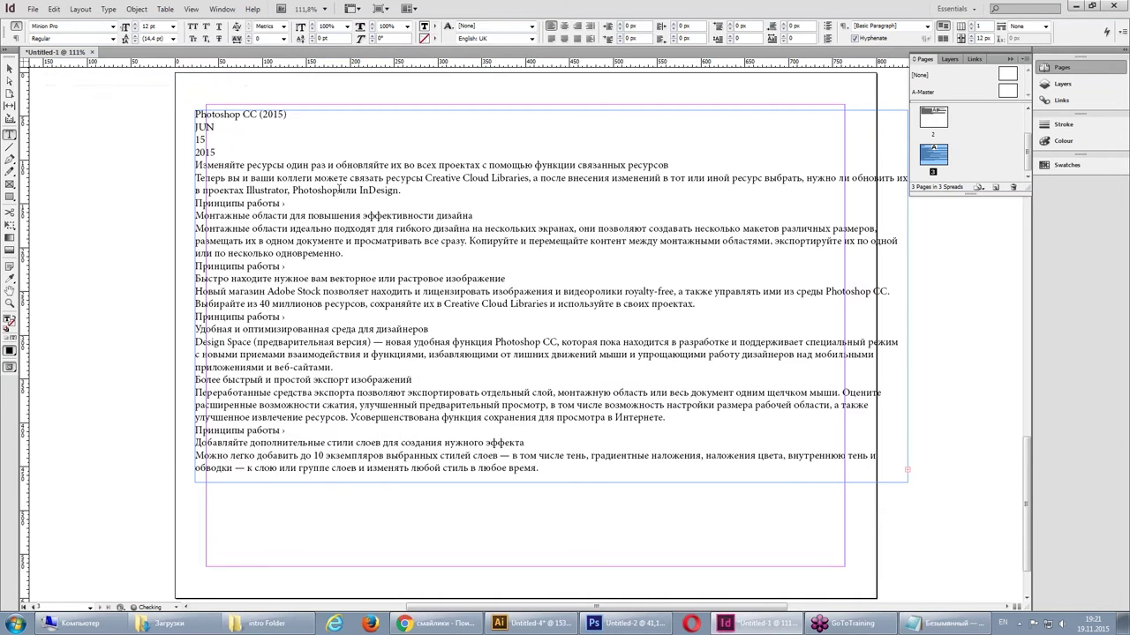
left_click(396, 193)
key("Down")
key("Escape")
key("Delete")
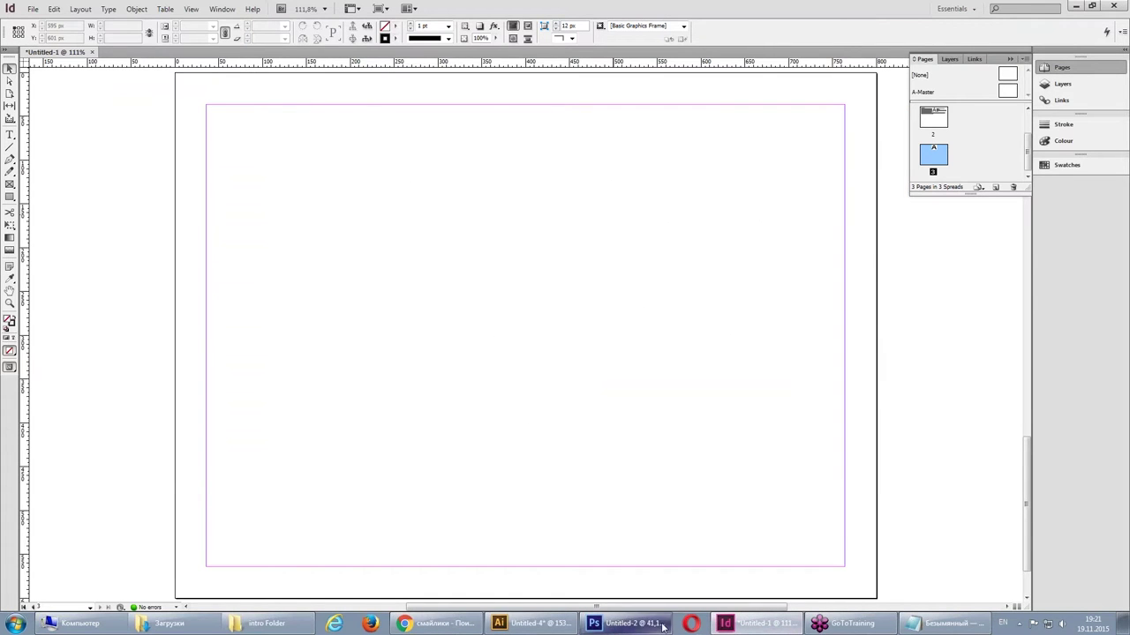
- Select the Illustrator text frame as a whole object, then come back to InDesign
left_click(569, 627)
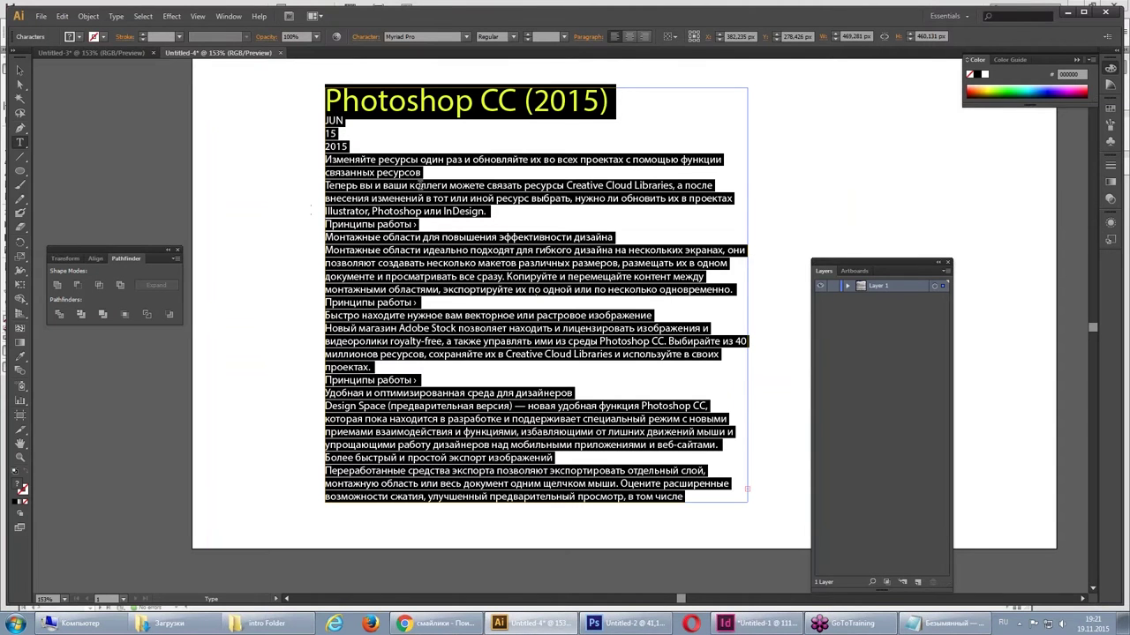
key("Escape")
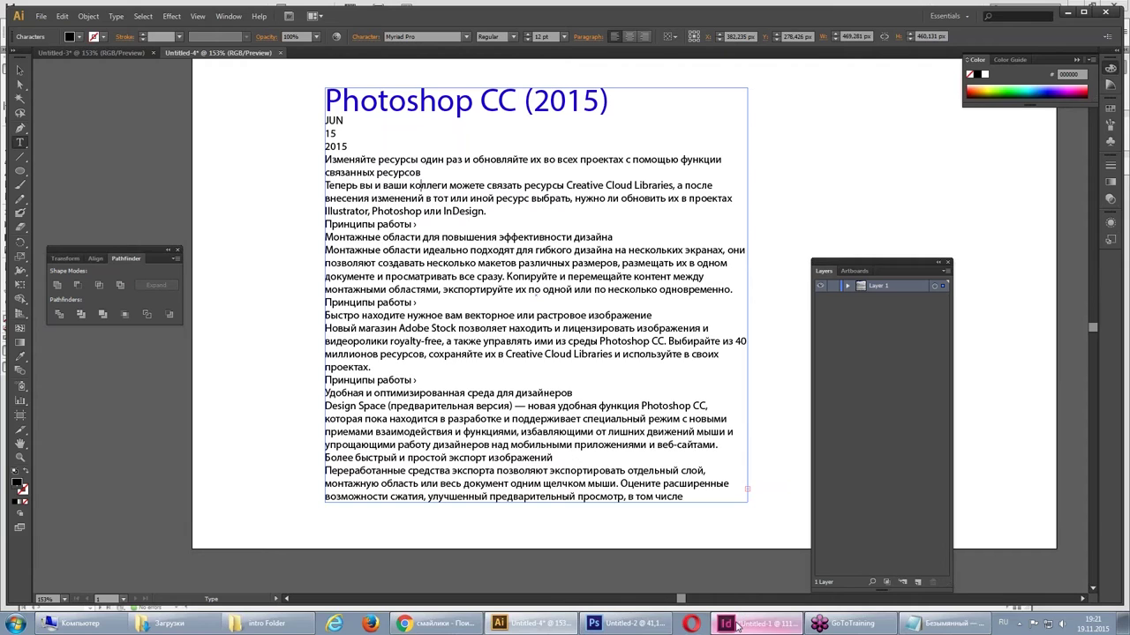
left_click(738, 626)
left_click(54, 8)
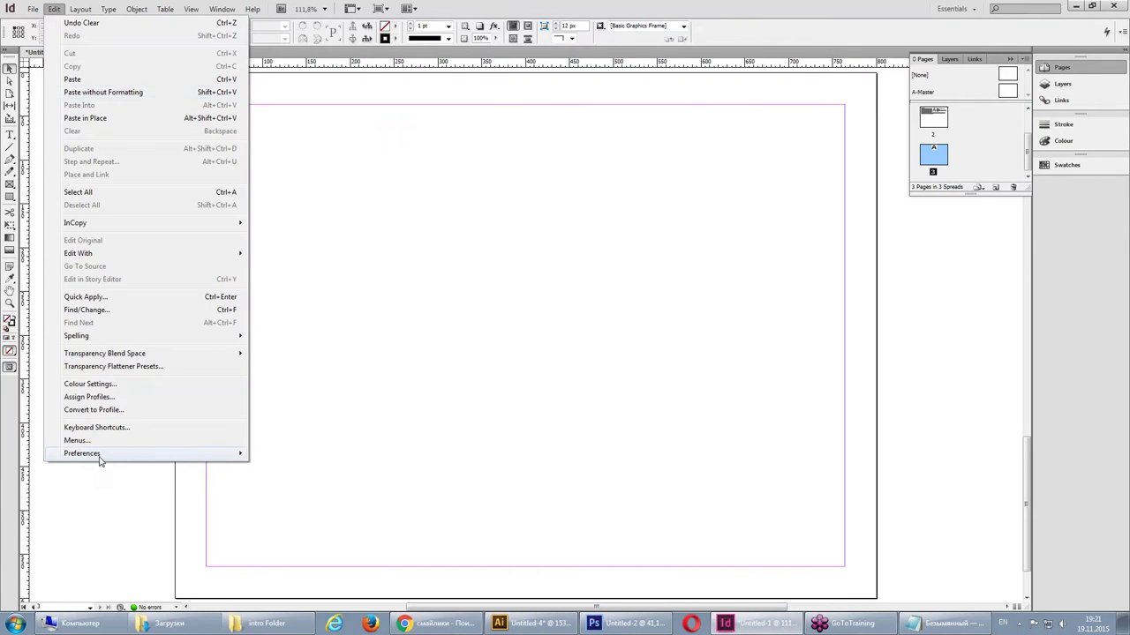
mouse_move(82, 454)
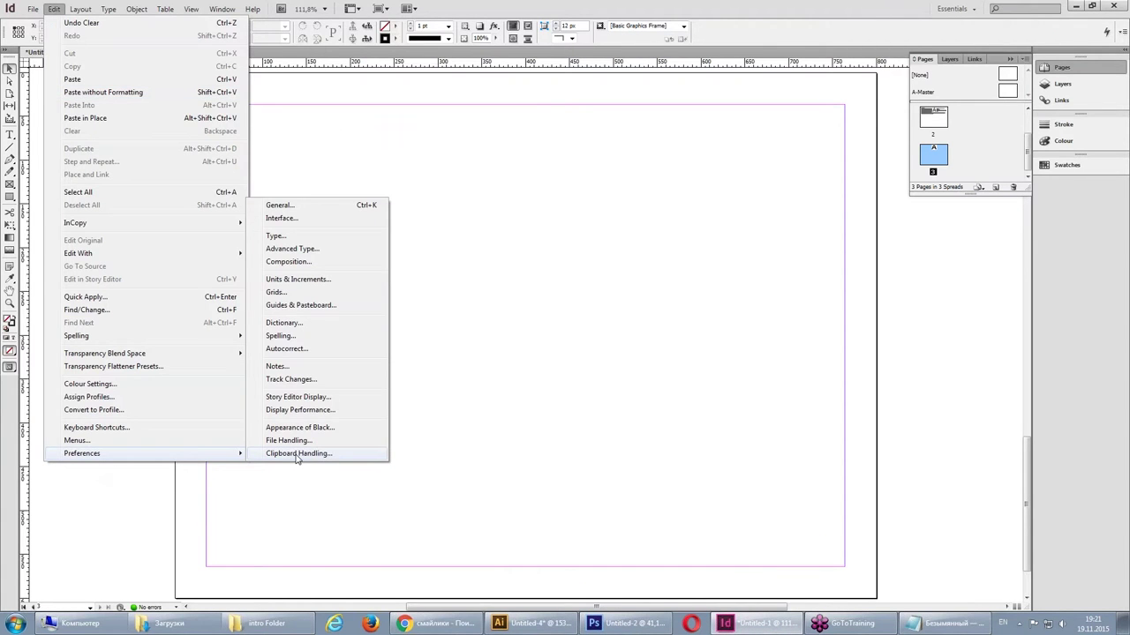
- Review Clipboard Handling with Prefer PDF When Pasting off, then select all the Illustrator text
left_click(298, 454)
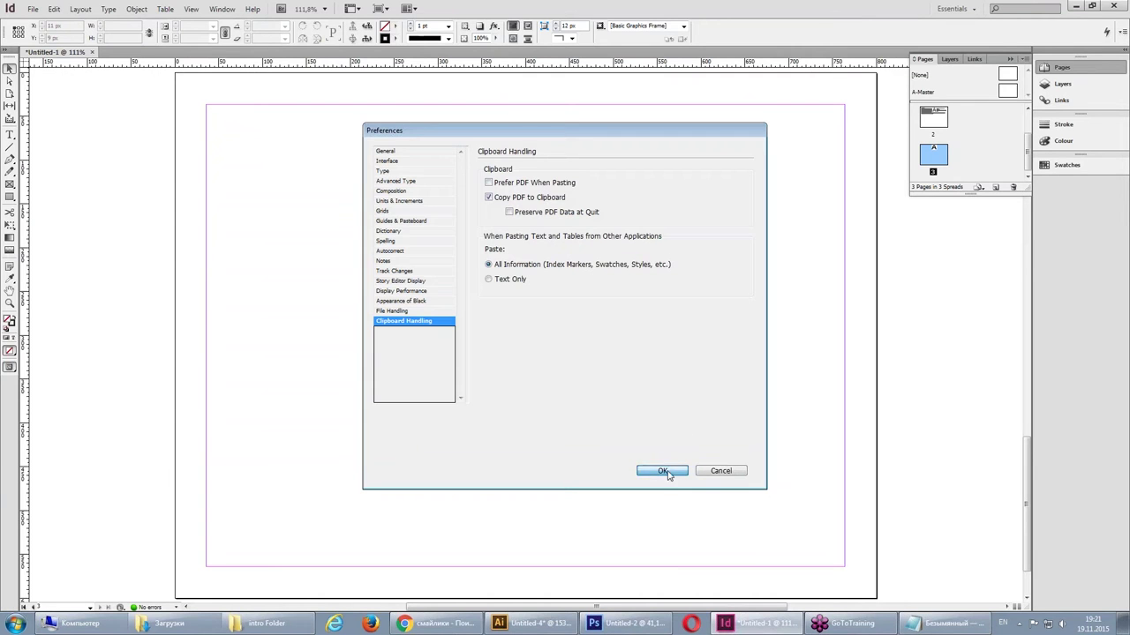
left_click(662, 471)
left_click(529, 623)
double_click(500, 263)
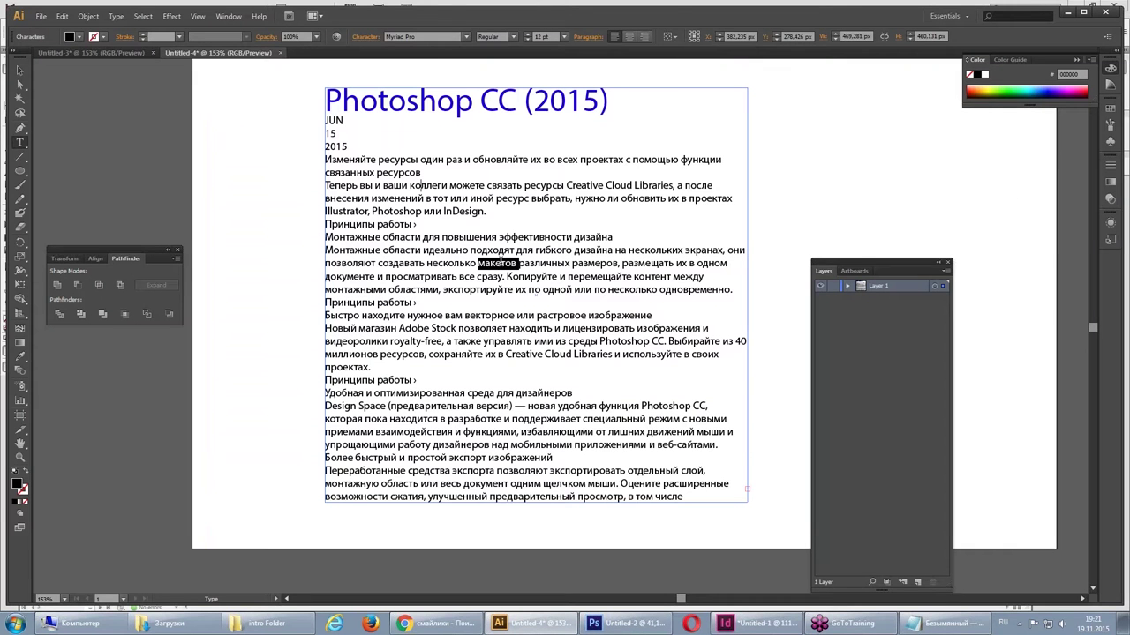
key("ctrl+a")
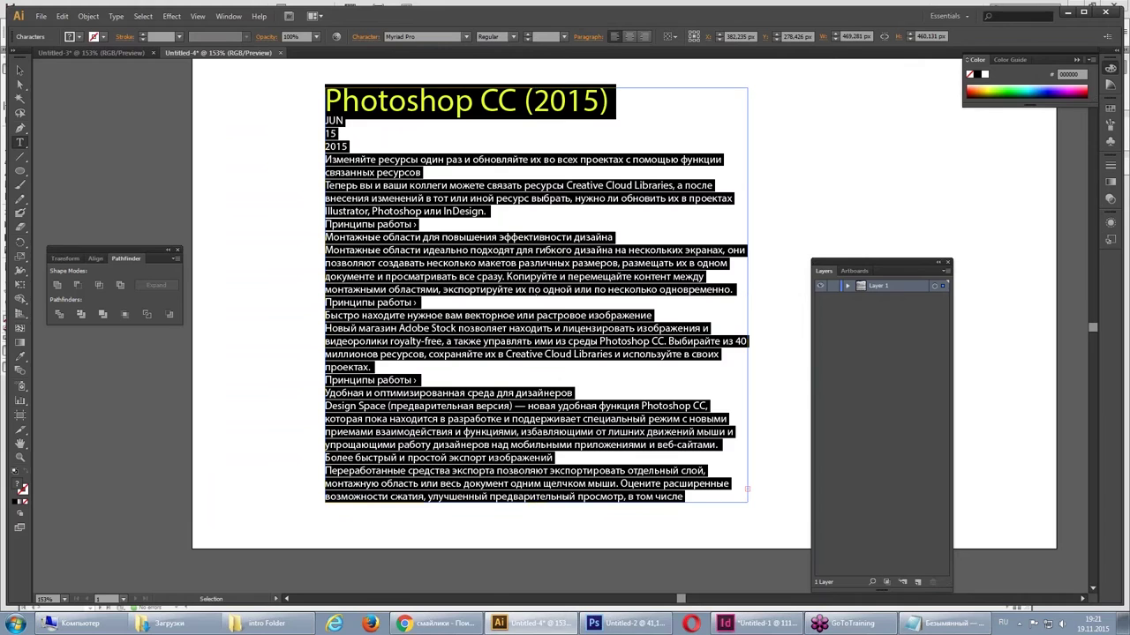
left_click(759, 623)
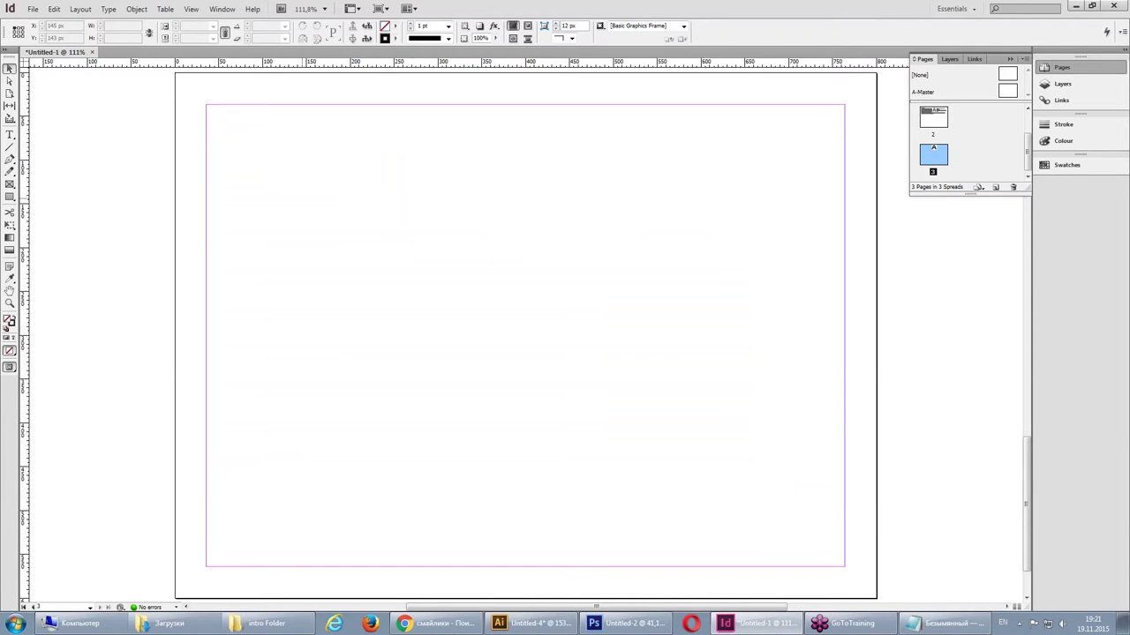
- Paste the Illustrator text, dismiss the performance warning, and undo the paste
key("ctrl+v")
left_click(676, 357)
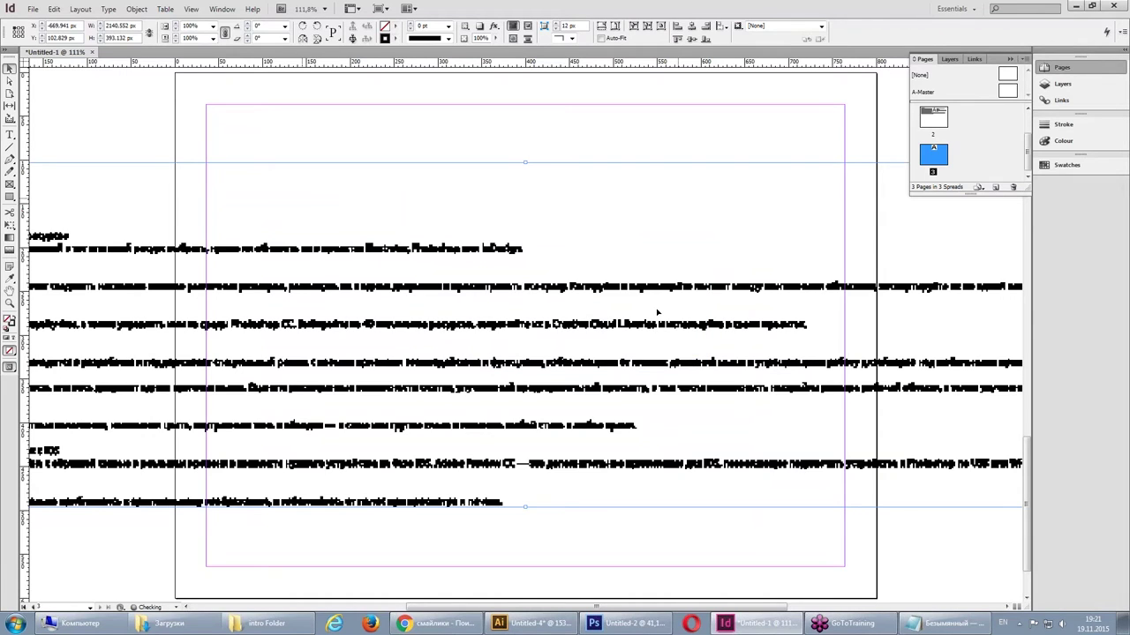
key("ctrl+z")
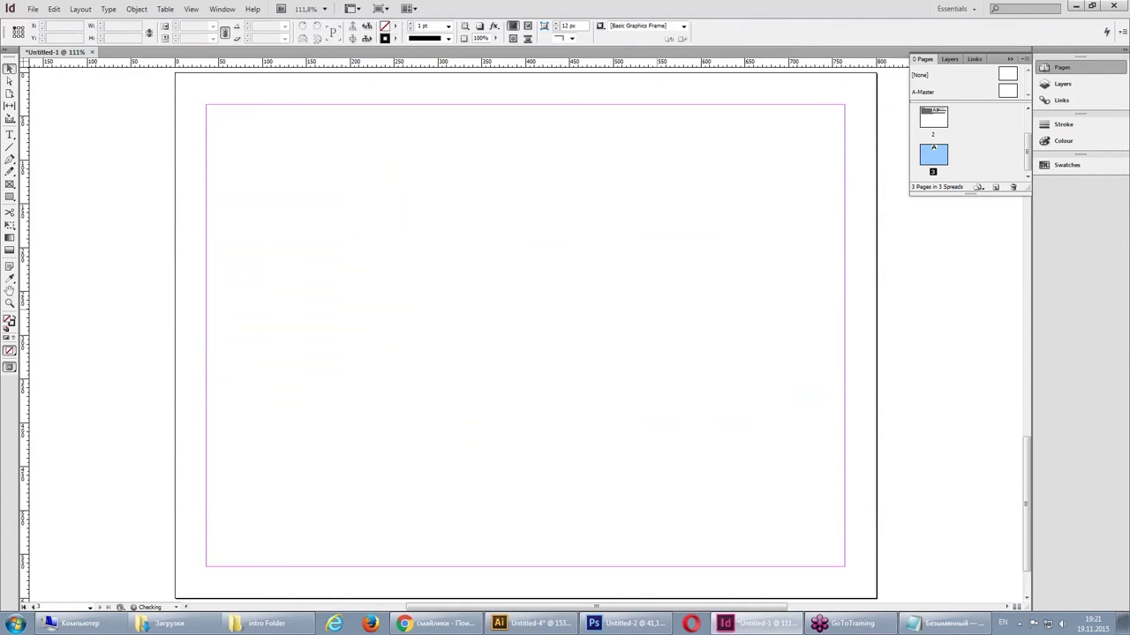
- Turn on Prefer PDF When Pasting in Clipboard Handling and return to Illustrator
left_click(54, 8)
mouse_move(82, 454)
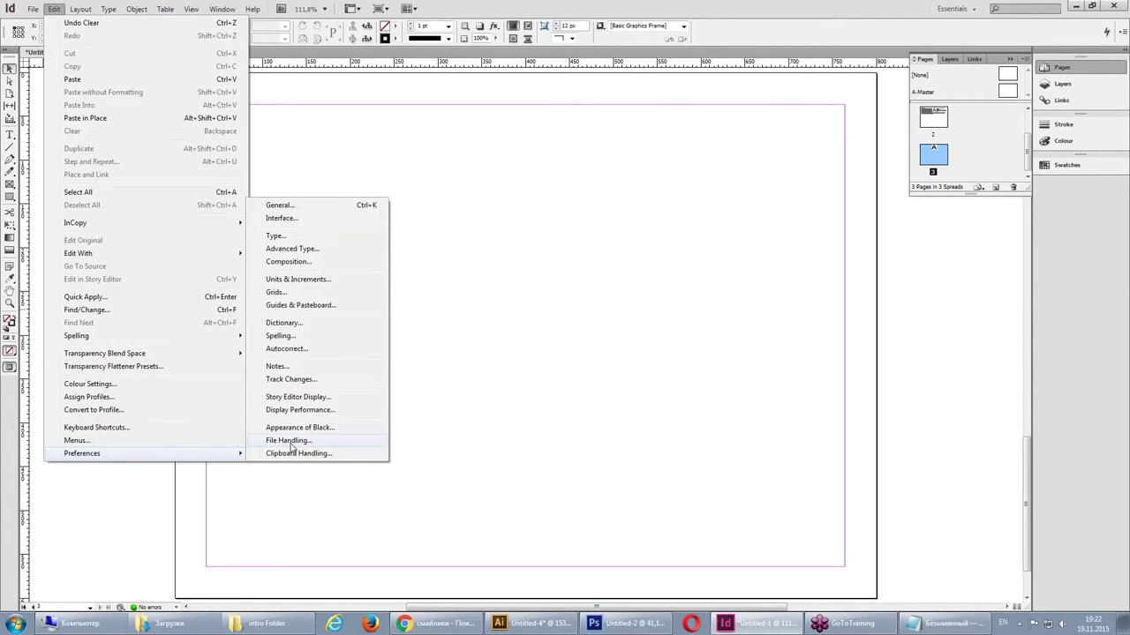
left_click(294, 454)
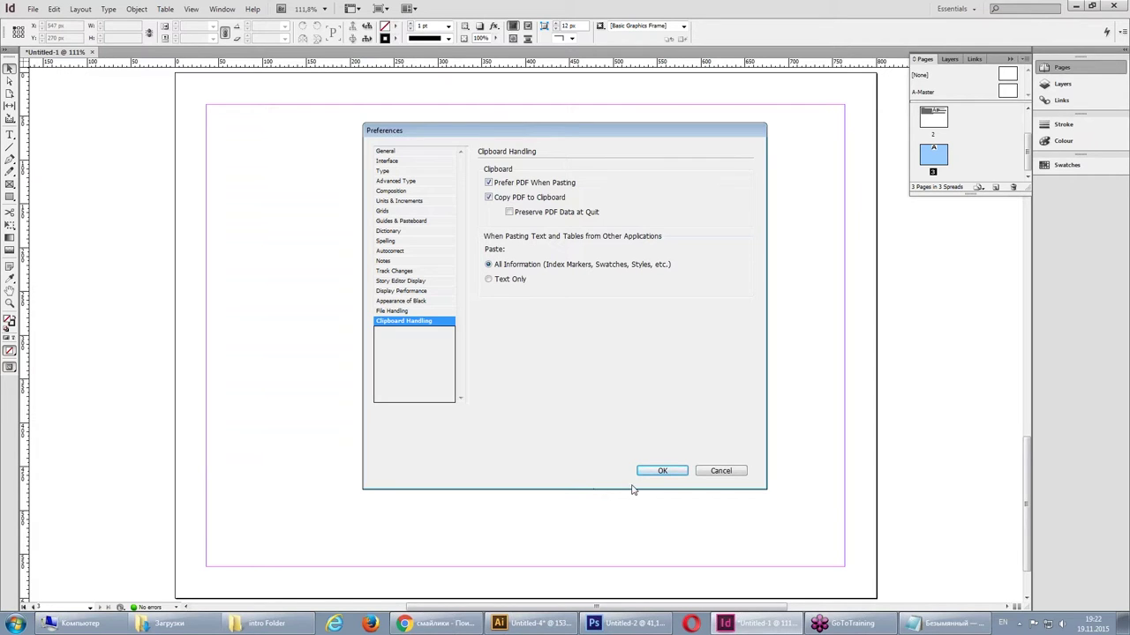
left_click(658, 473)
left_click(649, 625)
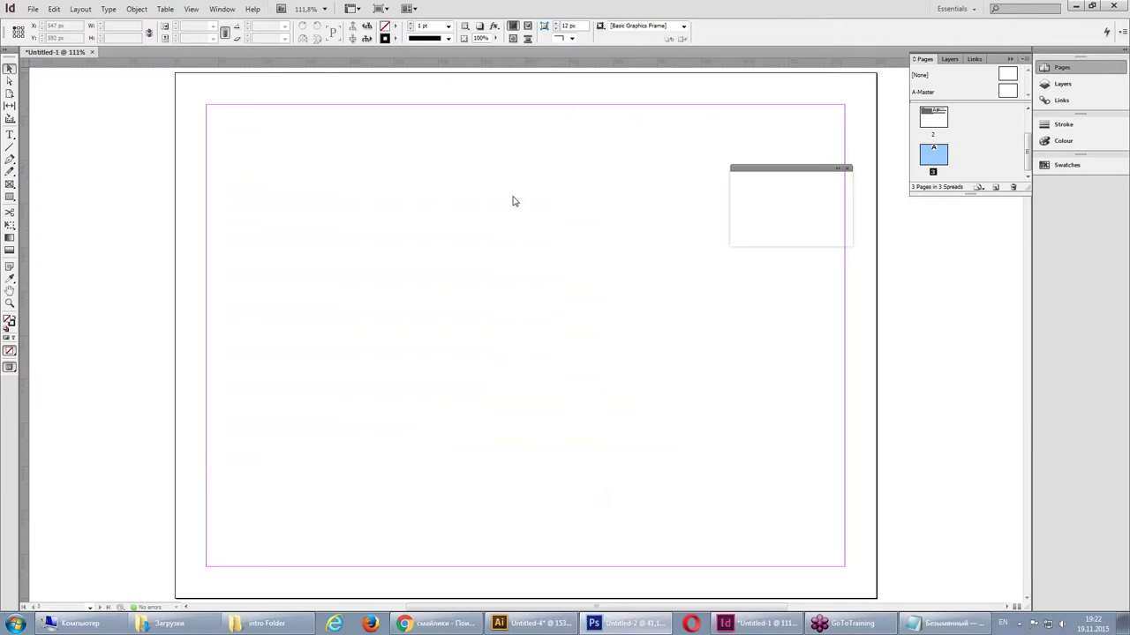
left_click(524, 620)
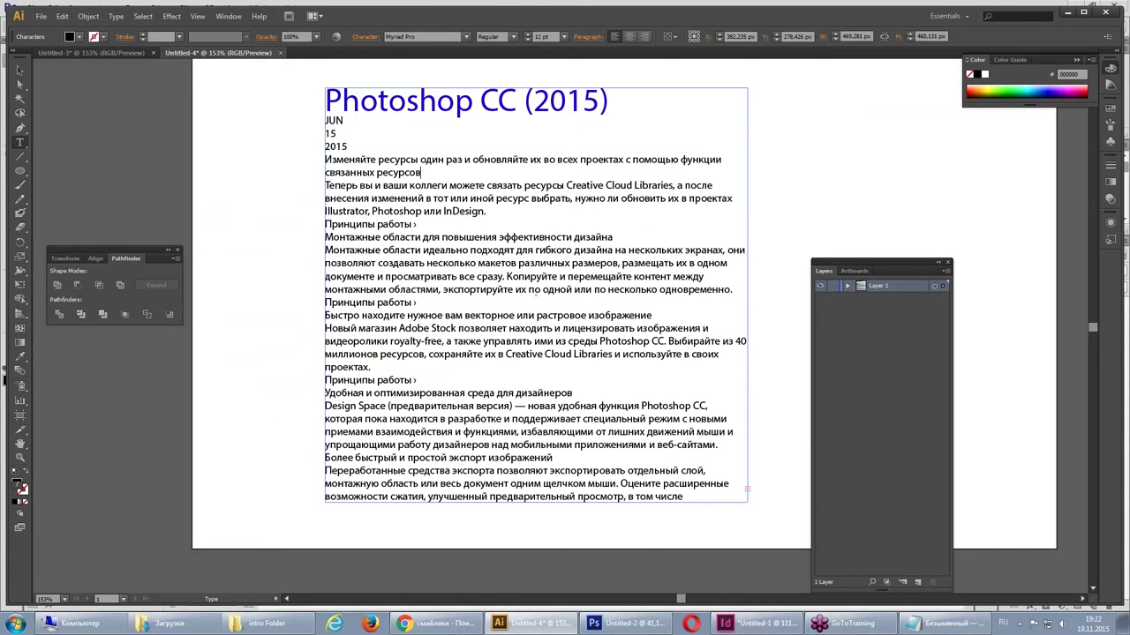
- Paste the current clipboard contents onto the InDesign page
left_click(757, 624)
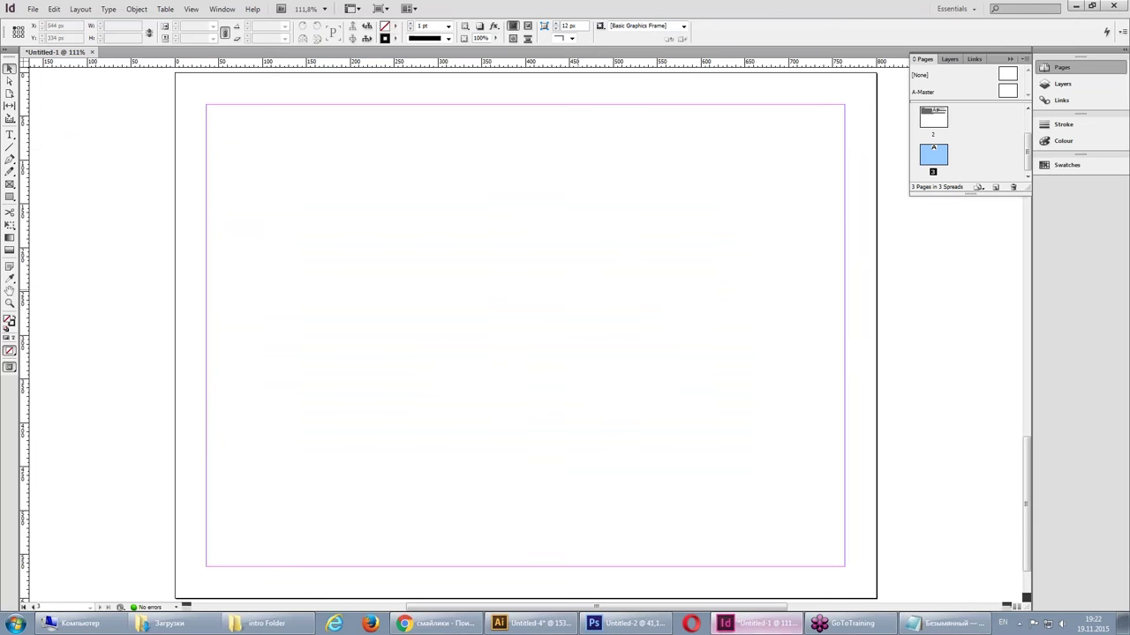
left_click(54, 9)
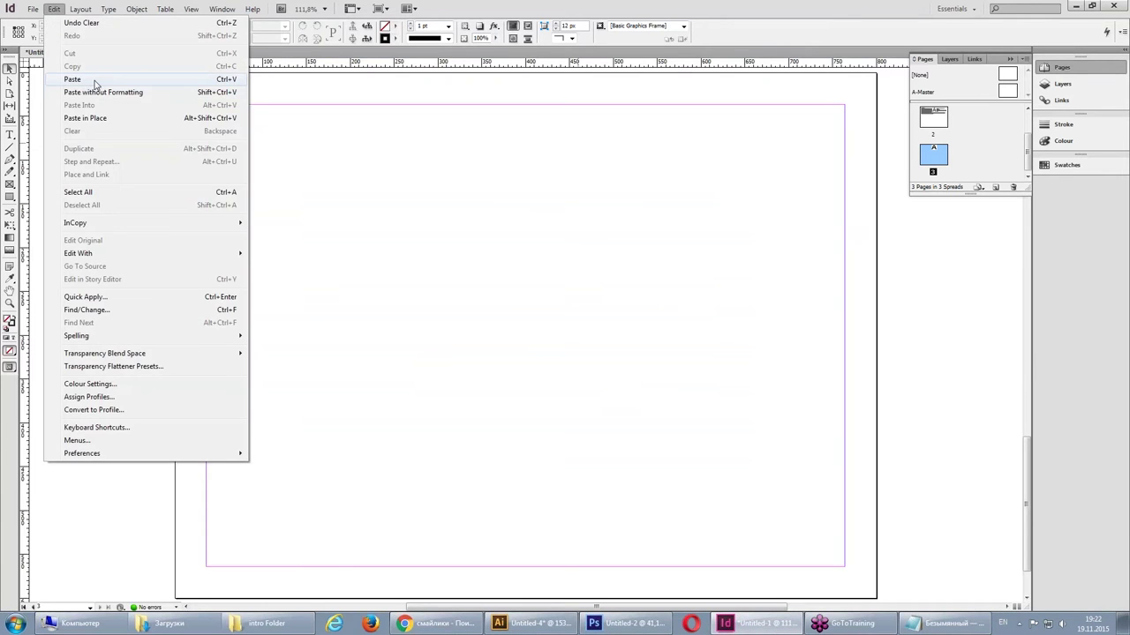
left_click(88, 78)
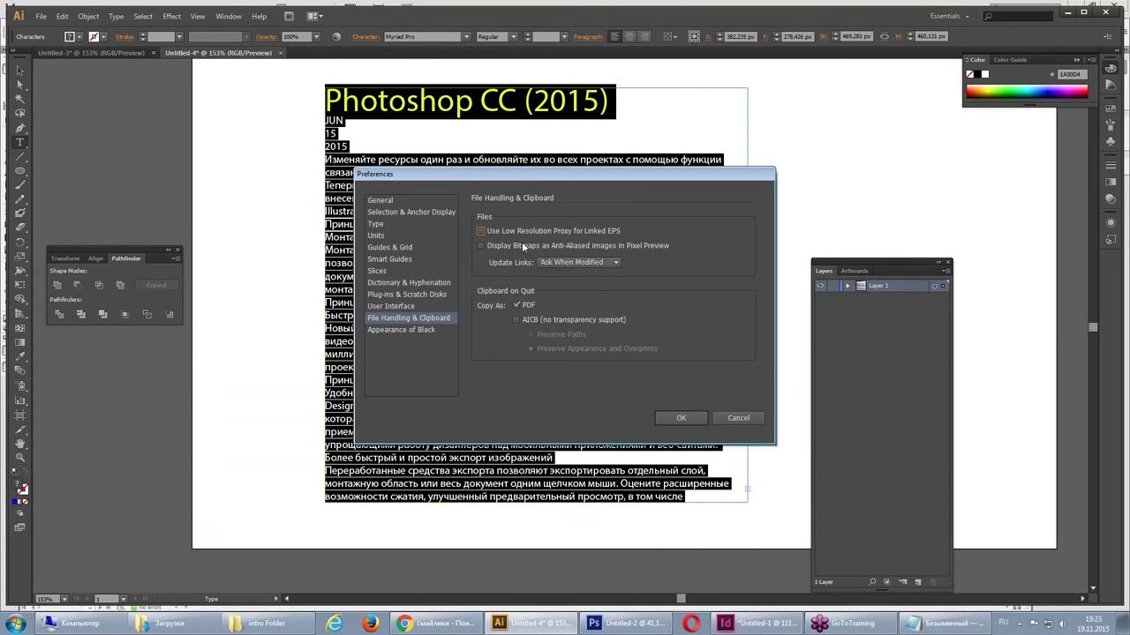
- Close Illustrator's File Handling & Clipboard preferences, copy all the article text, and paste it into InDesign as PDF
left_click(683, 417)
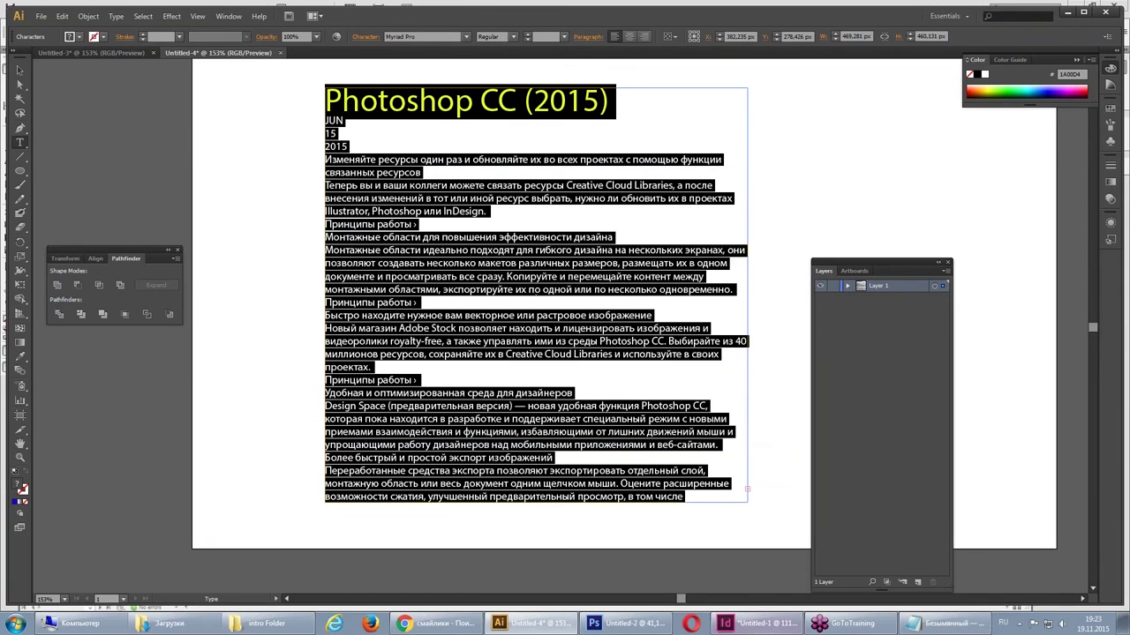
left_click(549, 292)
key("ctrl+a")
left_click(62, 16)
left_click(84, 75)
left_click(757, 623)
left_click(54, 8)
left_click(75, 80)
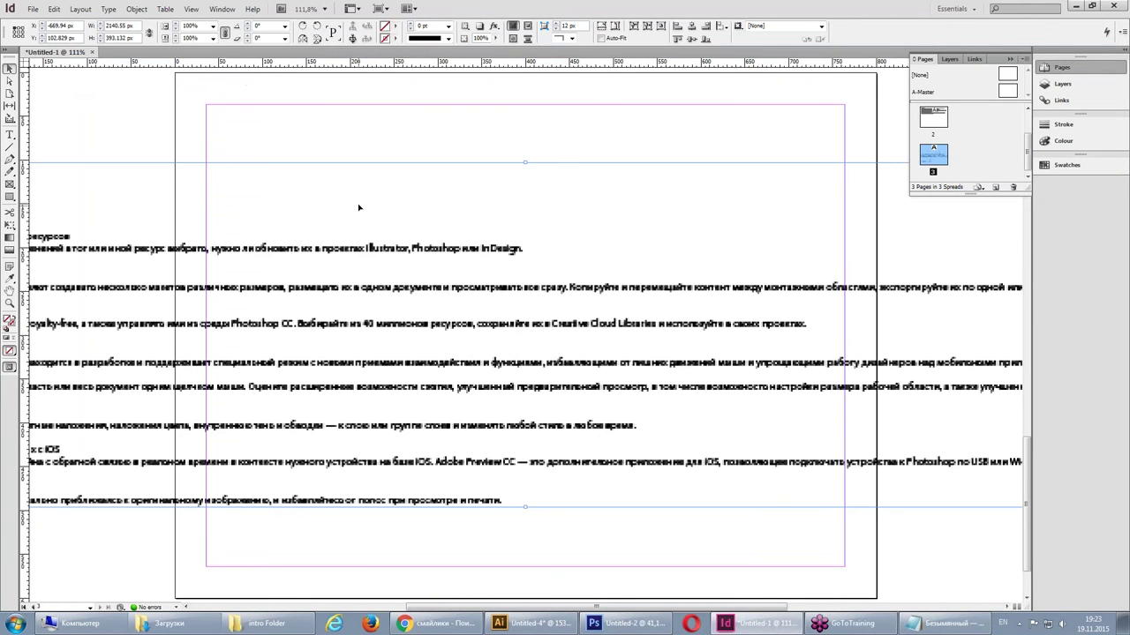
- Delete the pasted PDF graphic and turn off Prefer PDF When Pasting in Clipboard Handling
key("BackSpace")
left_click(53, 9)
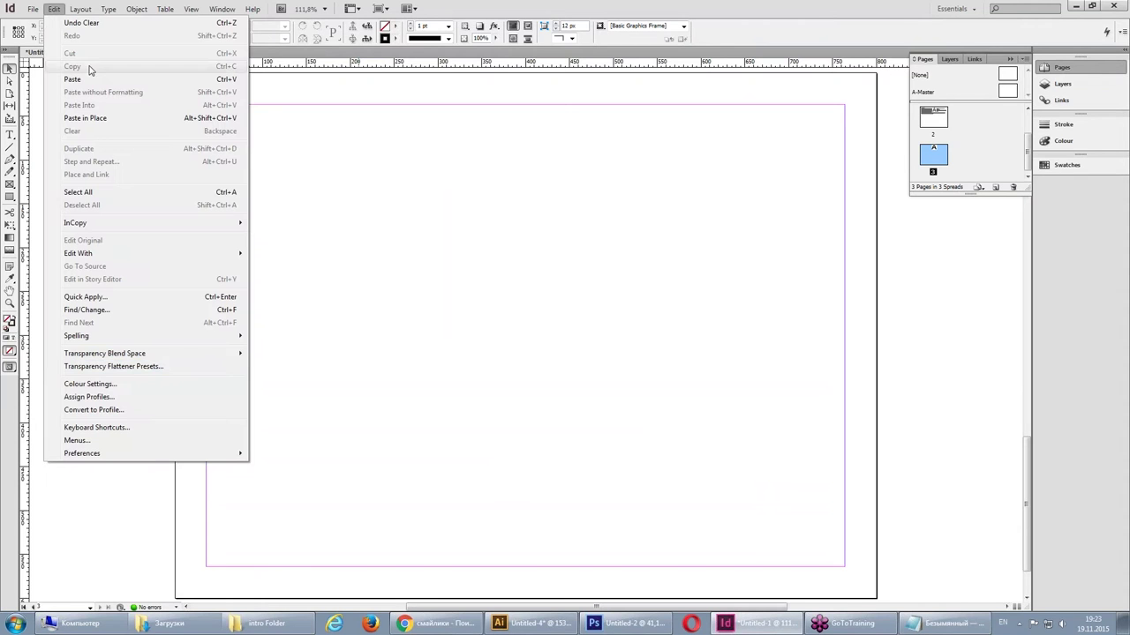
mouse_move(82, 454)
left_click(296, 444)
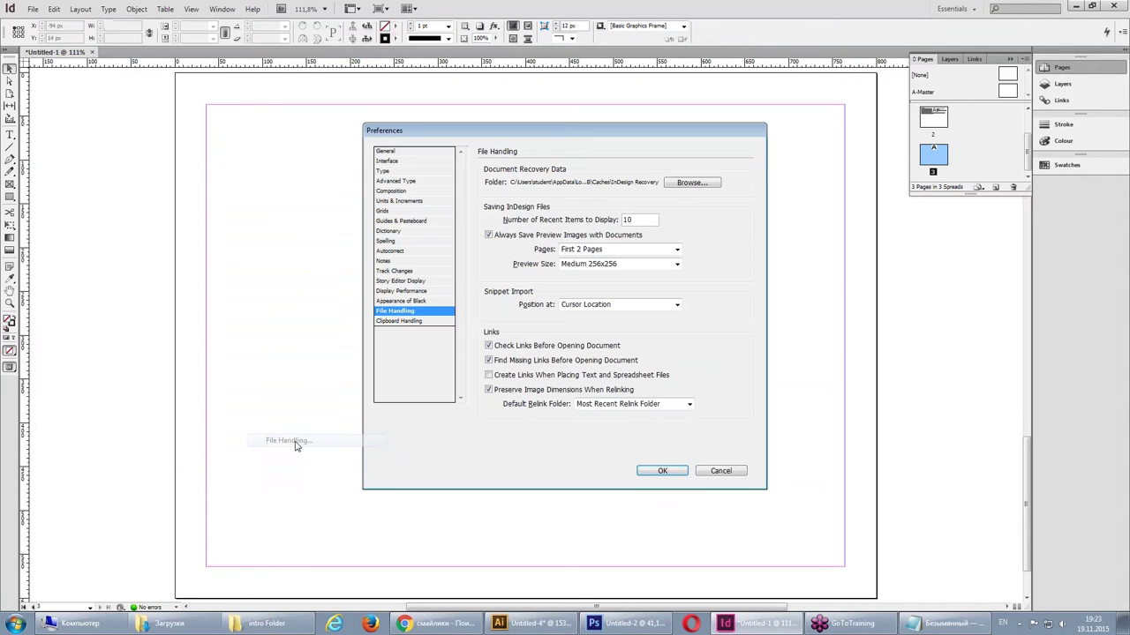
left_click(405, 323)
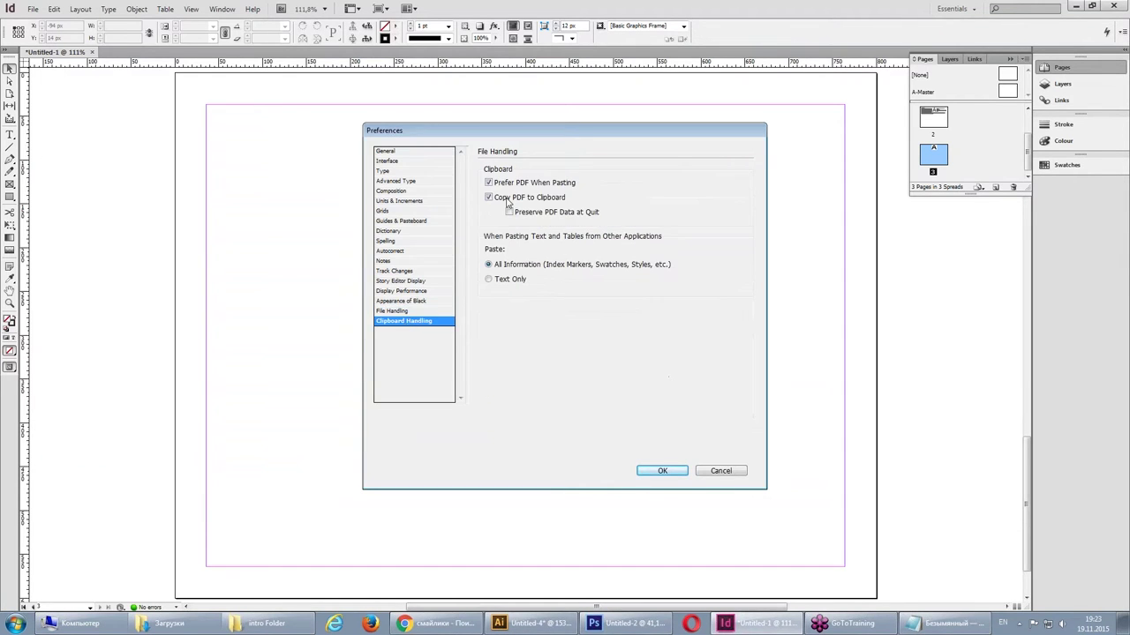
left_click(500, 183)
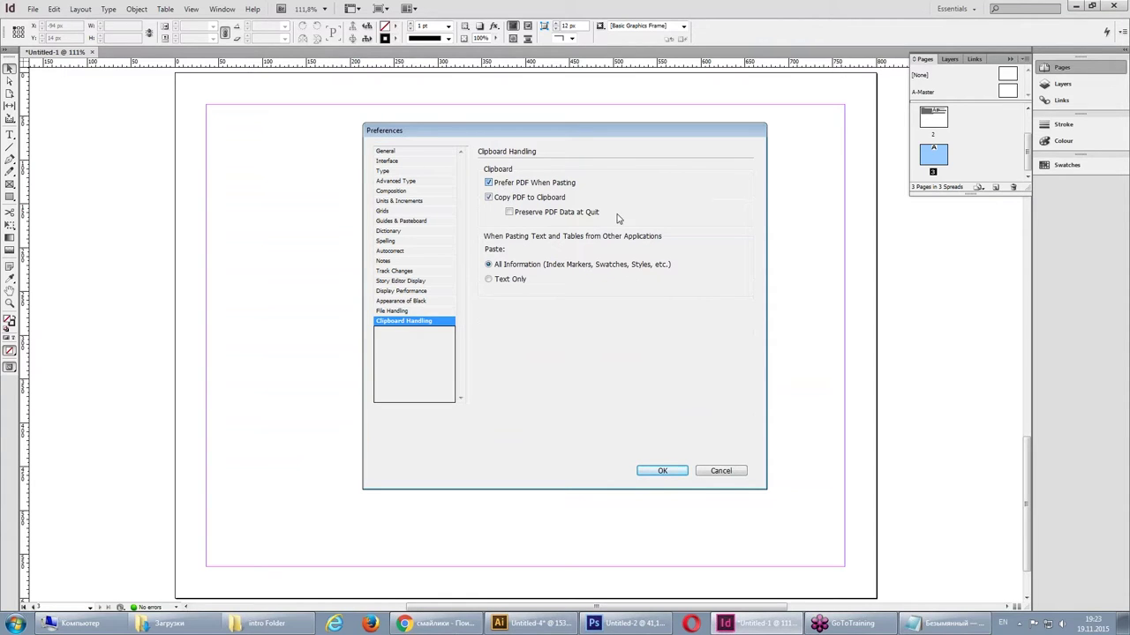
left_click(662, 471)
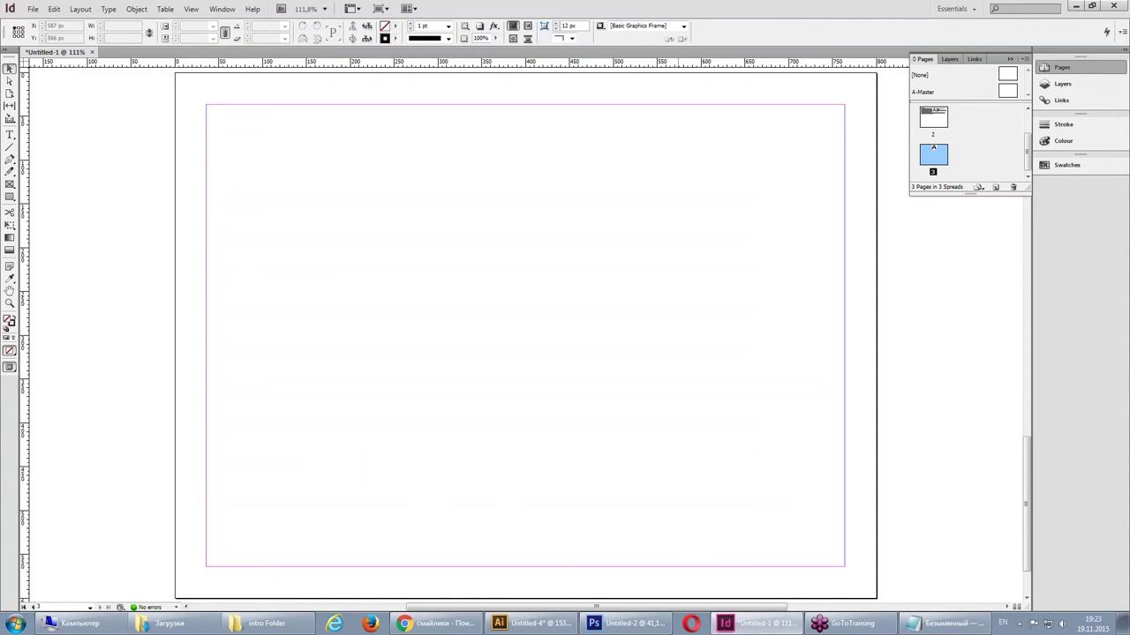
- In Illustrator, leave text editing and select the whole text frame as an object
left_click(529, 623)
key("Escape")
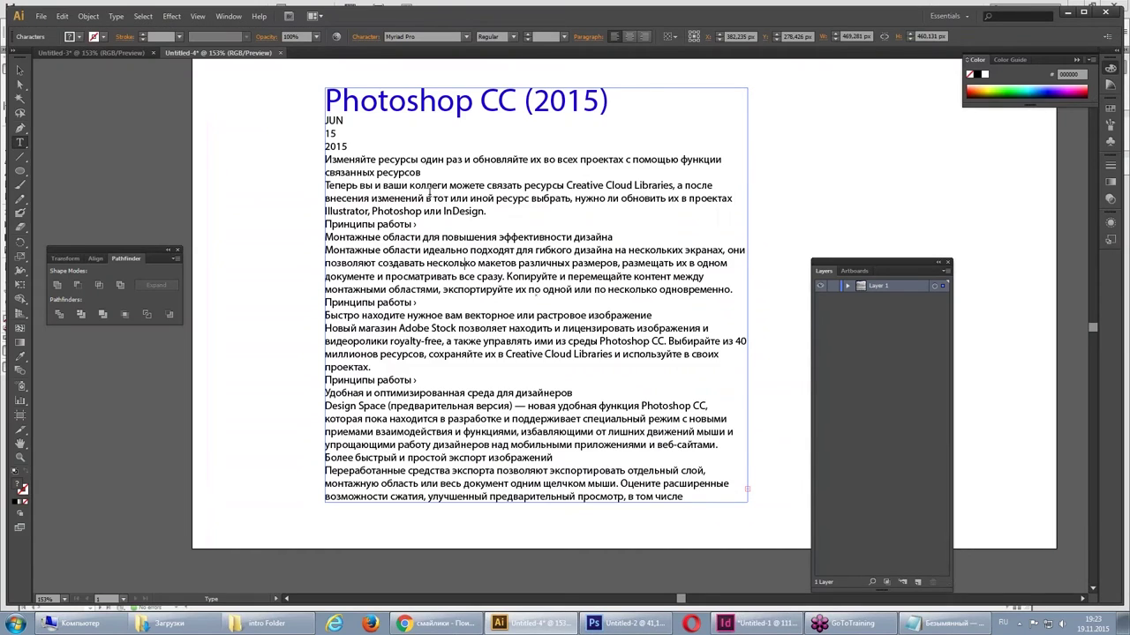
key("ctrl+z")
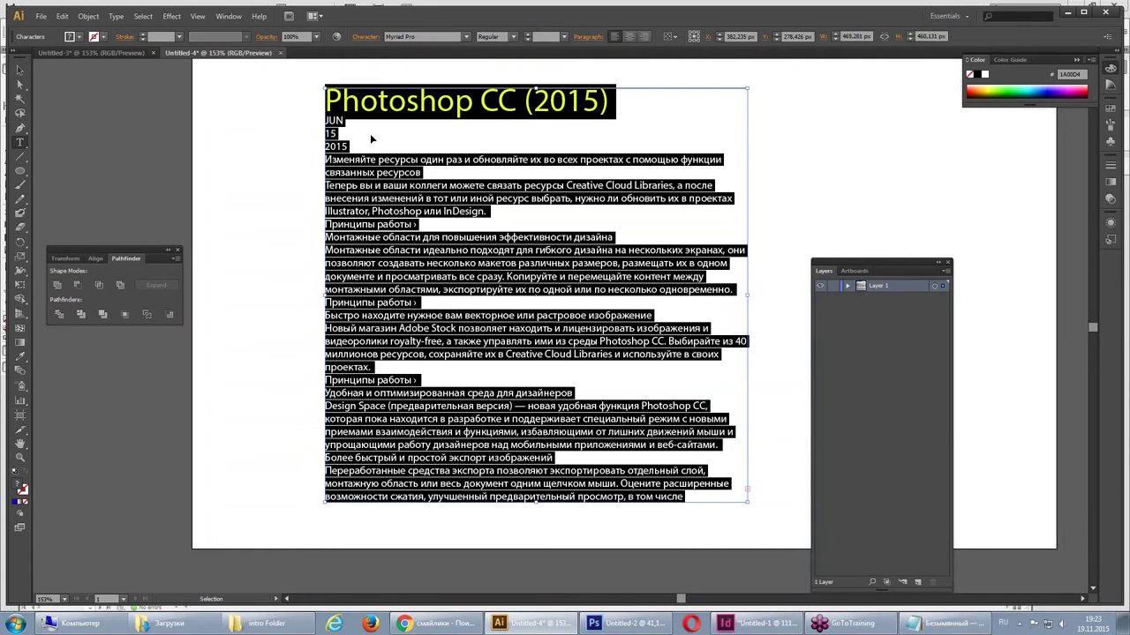
left_click(62, 16)
- Copy the Illustrator text frame and paste it as editable text into a new frame on page 3
left_click(81, 76)
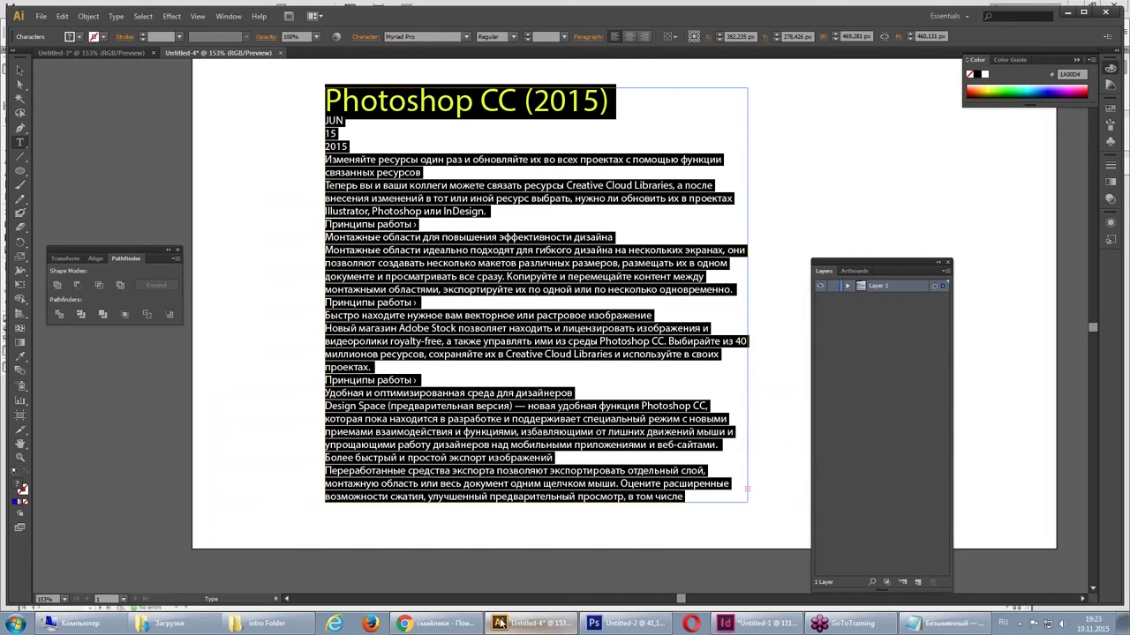
left_click(768, 624)
left_click(10, 134)
left_click_drag(245, 141, 842, 534)
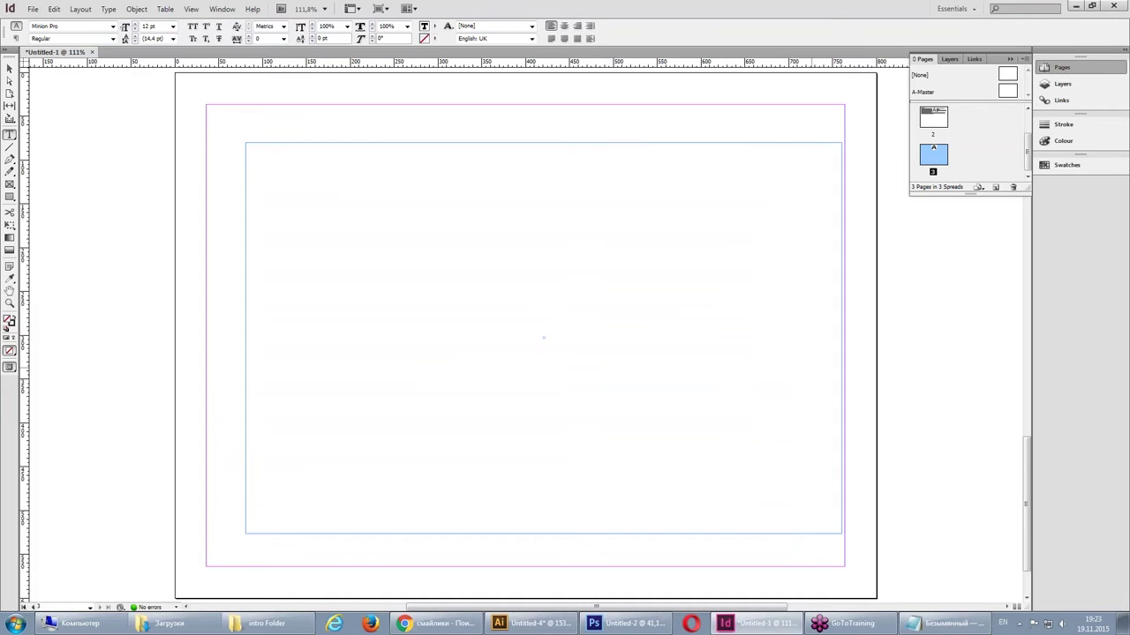
left_click(54, 8)
left_click(128, 80)
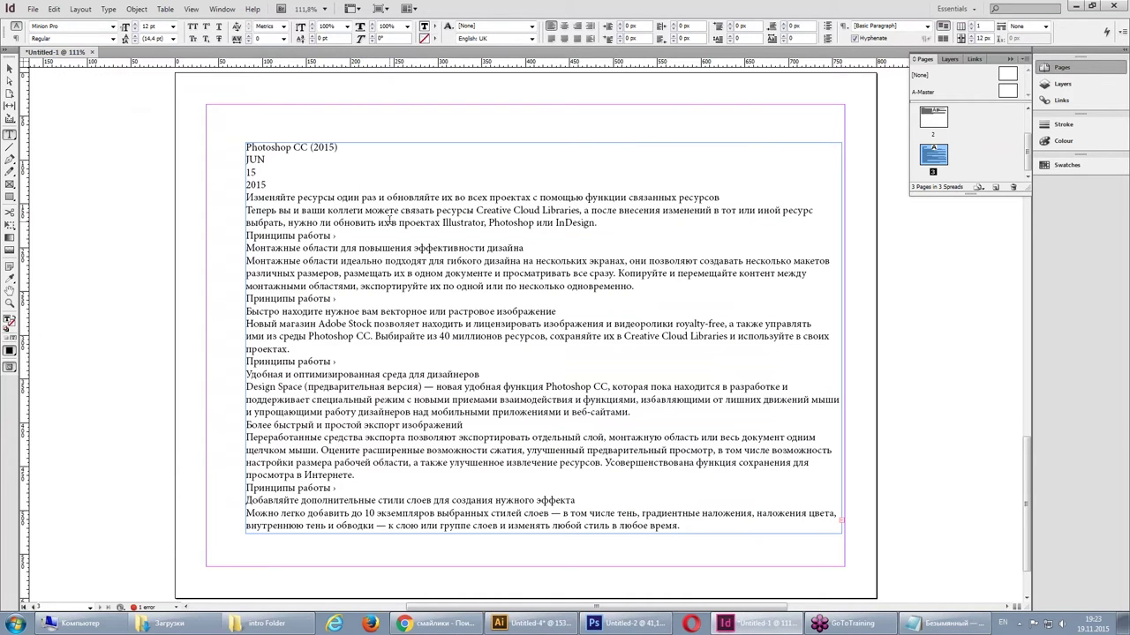
left_click(10, 68)
left_click(54, 8)
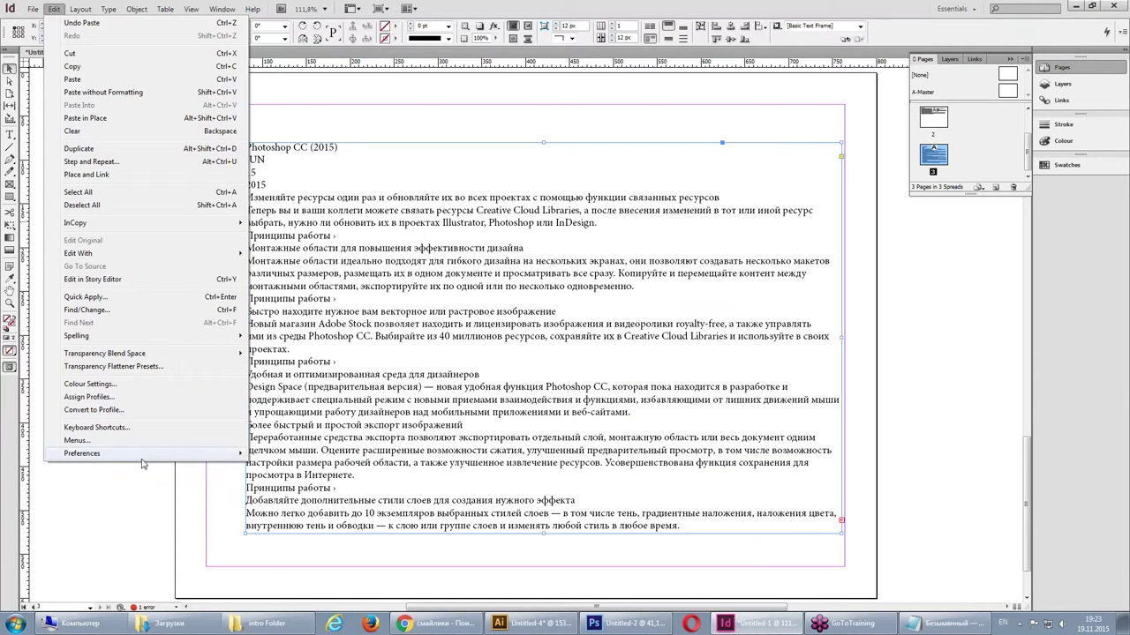
mouse_move(83, 453)
left_click(278, 453)
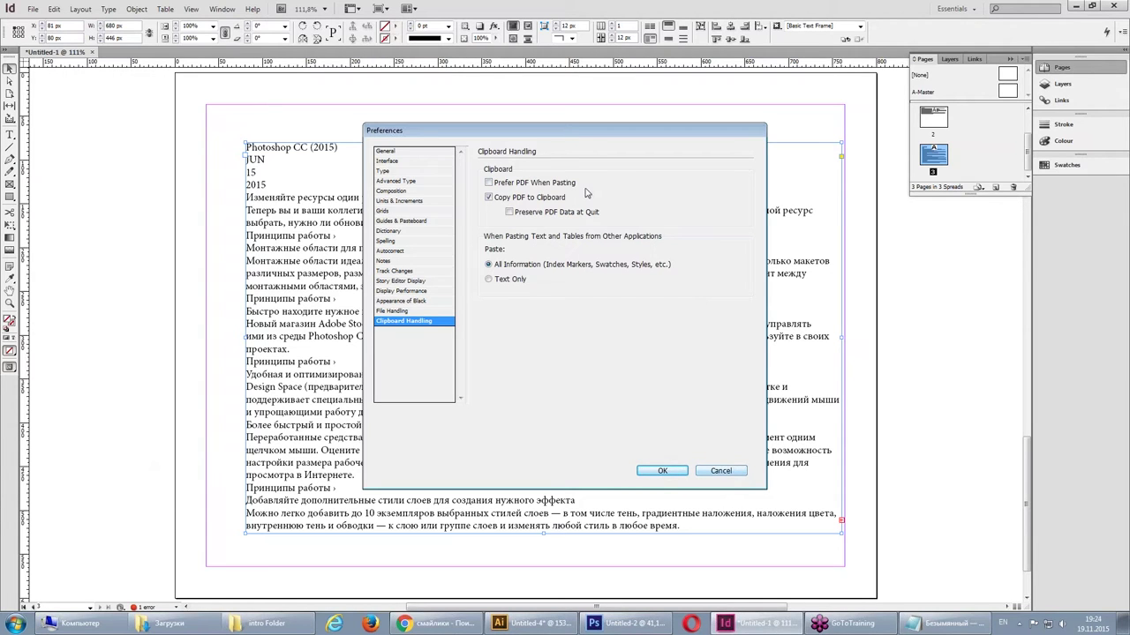
left_click(721, 470)
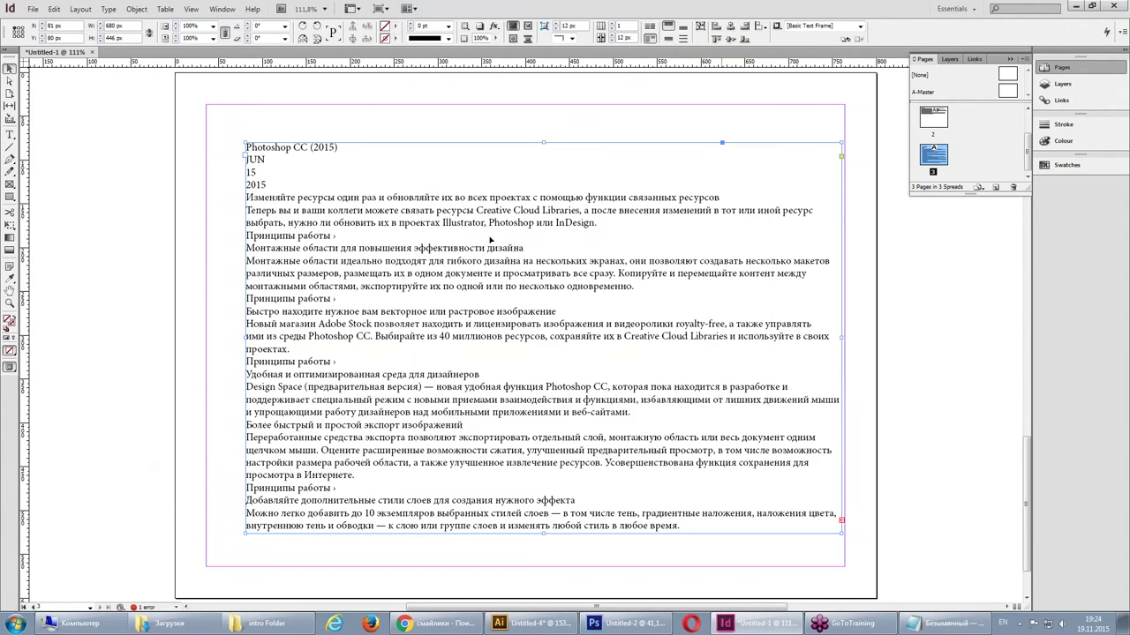
- Delete the old text frame and draw a new empty text frame on page 3
left_click_drag(461, 265, 438, 243)
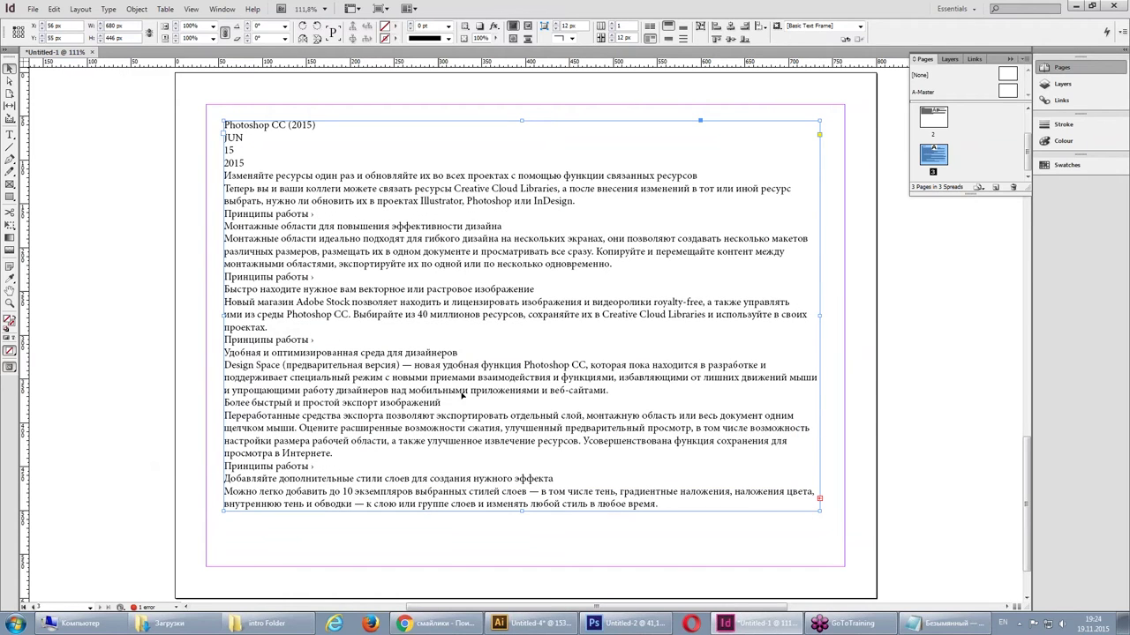
left_click_drag(441, 375, 415, 391)
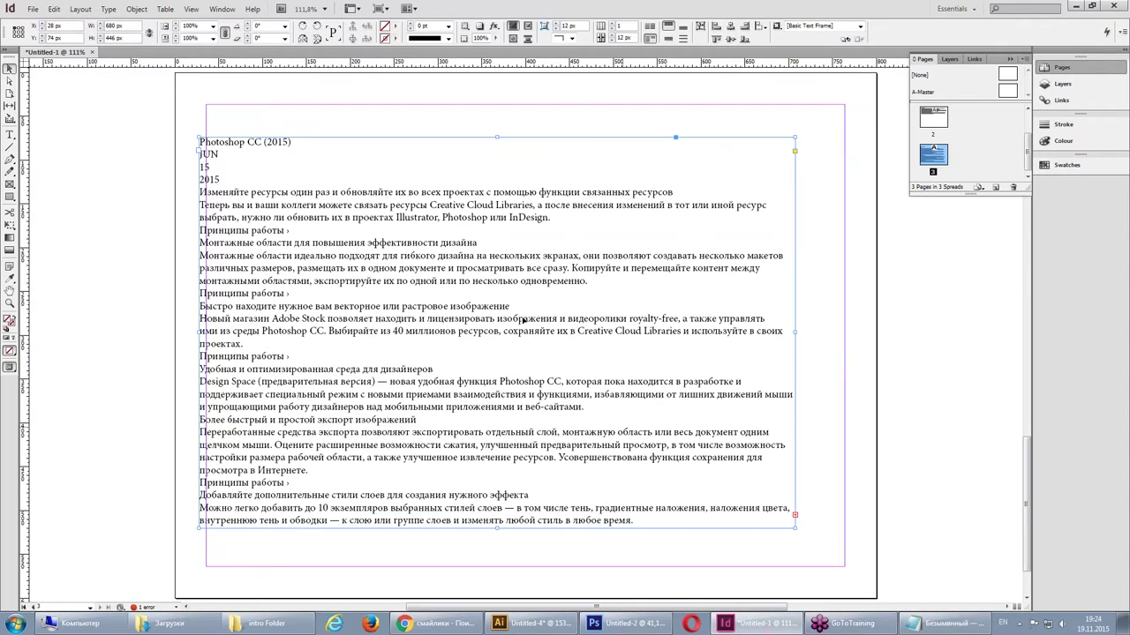
key("Delete")
left_click(10, 135)
left_click_drag(278, 130, 669, 462)
- Paste the text into the frame, delete it, then paste again at the upper left
left_click(54, 9)
left_click(69, 79)
left_click(8, 68)
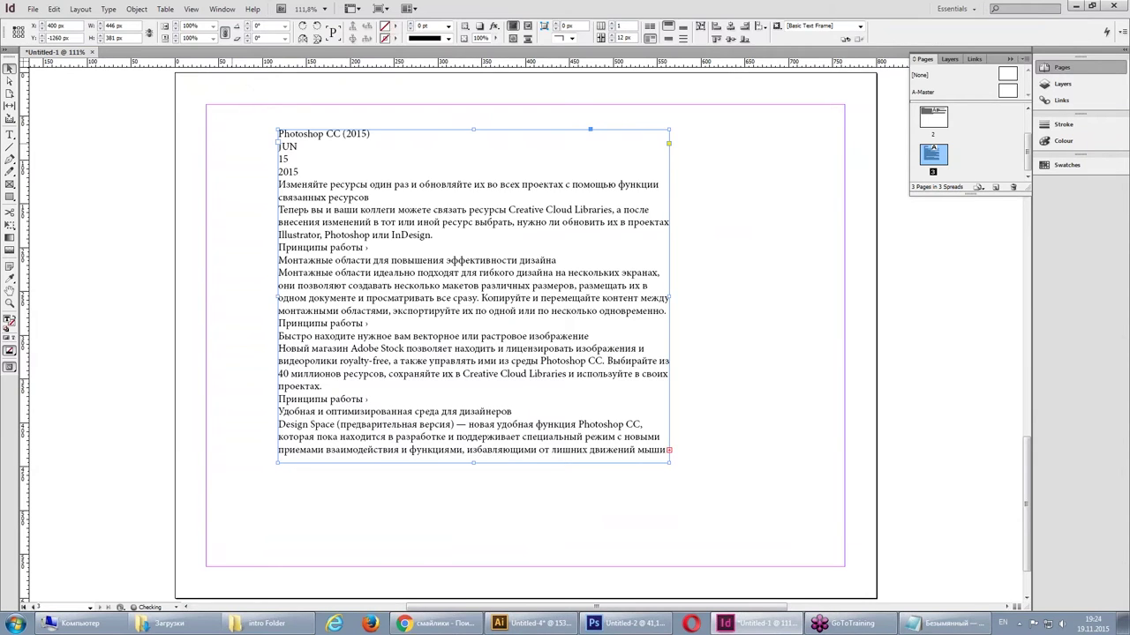
key("Delete")
left_click(54, 8)
left_click(85, 80)
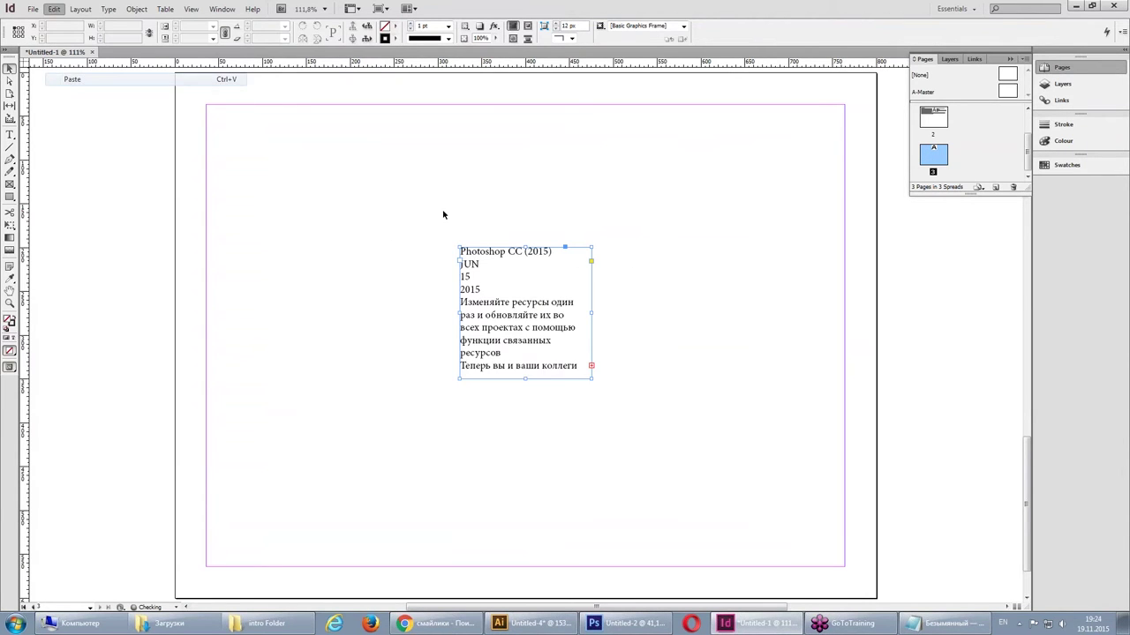
mouse_move(593, 380)
left_mouse_down()
mouse_move(379, 276)
mouse_move(803, 398)
left_mouse_up()
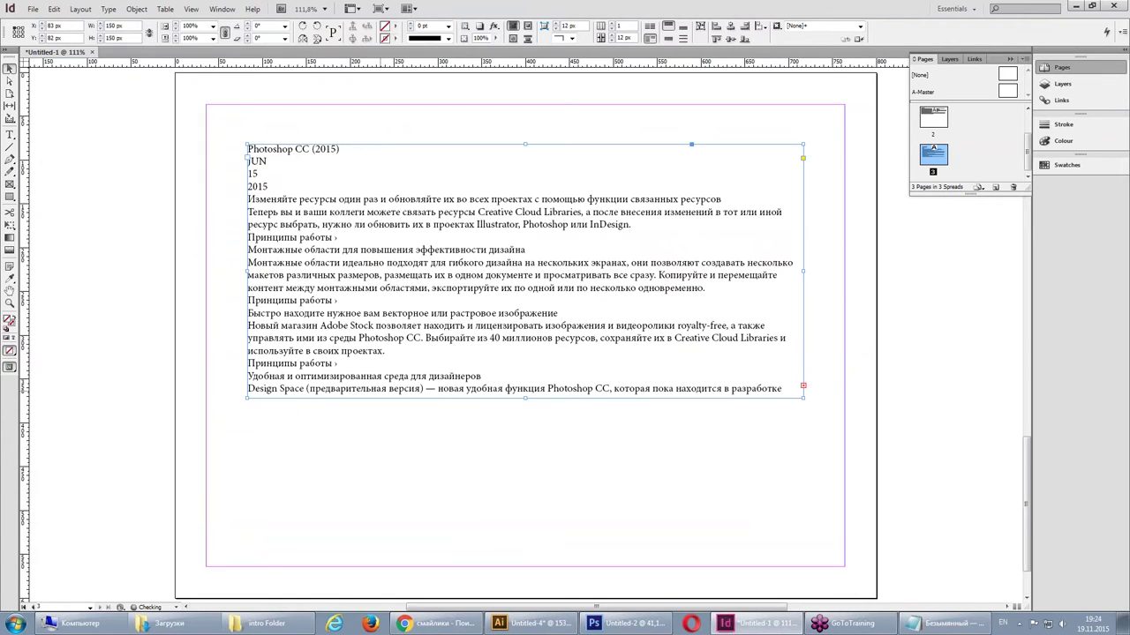
- Copy the whole Illustrator text object with the Selection tool, then return to InDesign
key("alt+Tab")
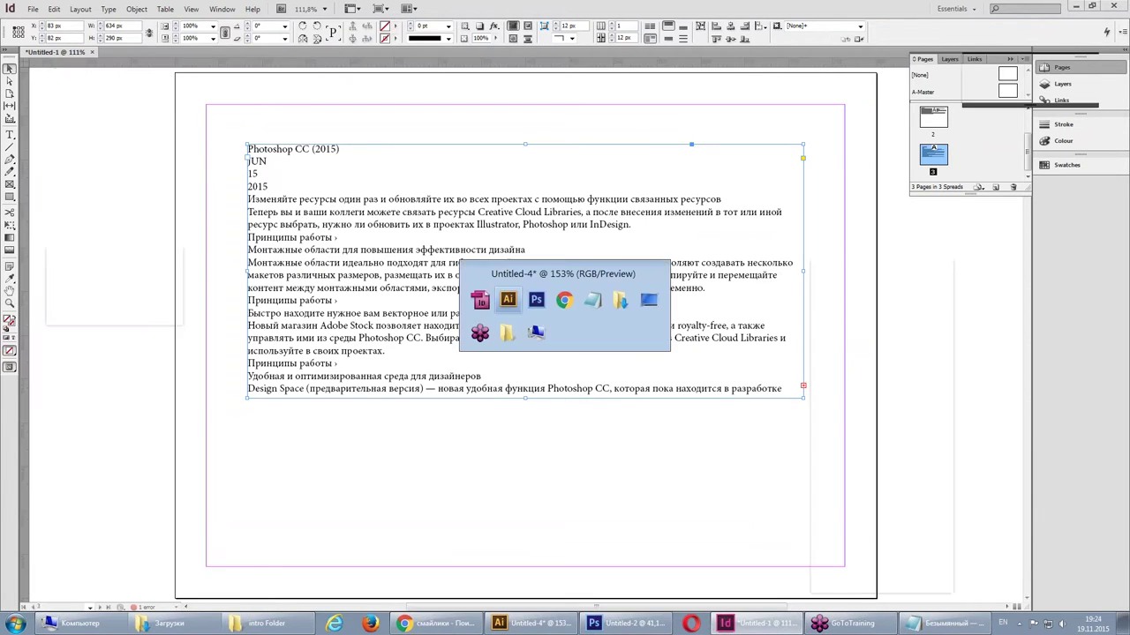
left_click(475, 203)
left_click(487, 164)
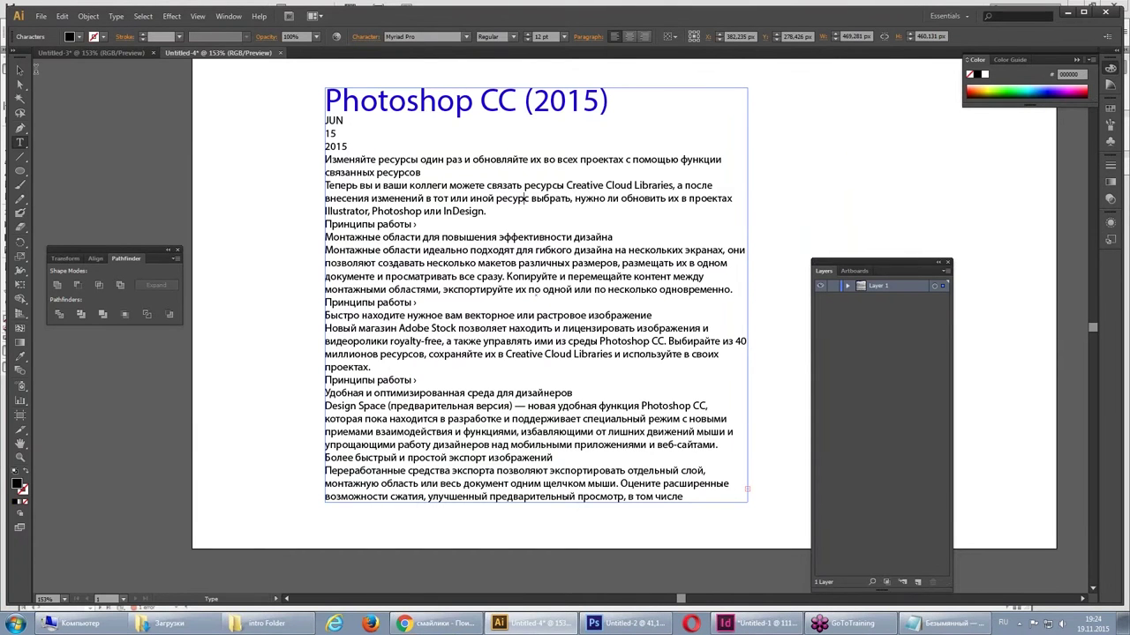
left_click(21, 70)
mouse_move(425, 201)
left_mouse_down()
mouse_move(385, 201)
mouse_move(424, 201)
left_mouse_up()
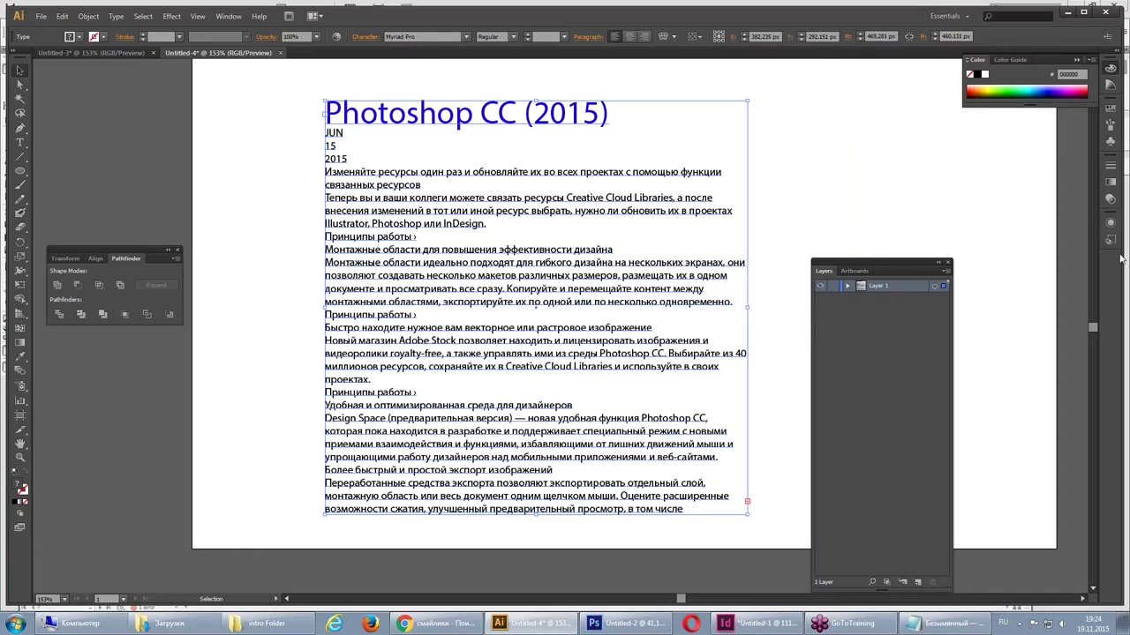
key("a")
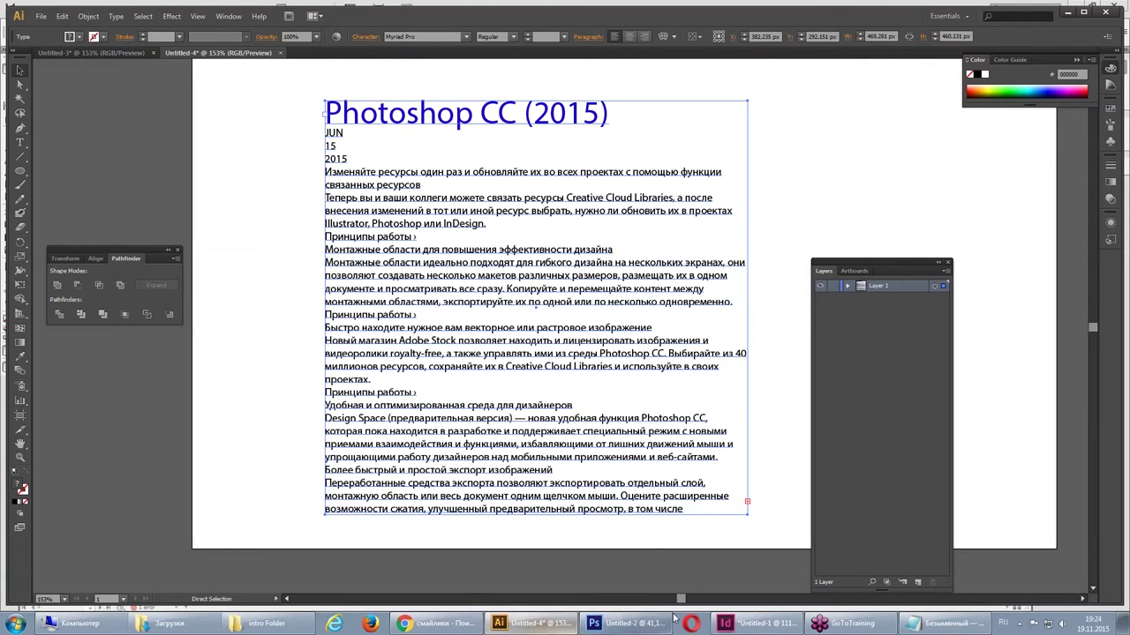
left_click(763, 623)
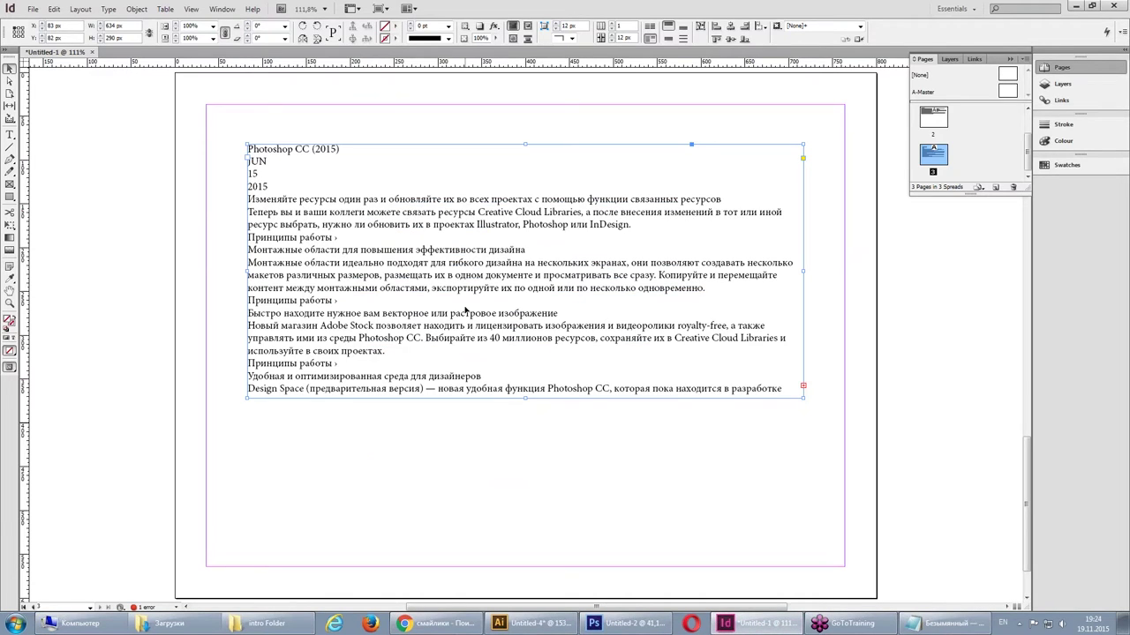
- Paste the Illustrator object as embedded EPS, accept the warning, then delete it
key("Delete")
key("ctrl+v")
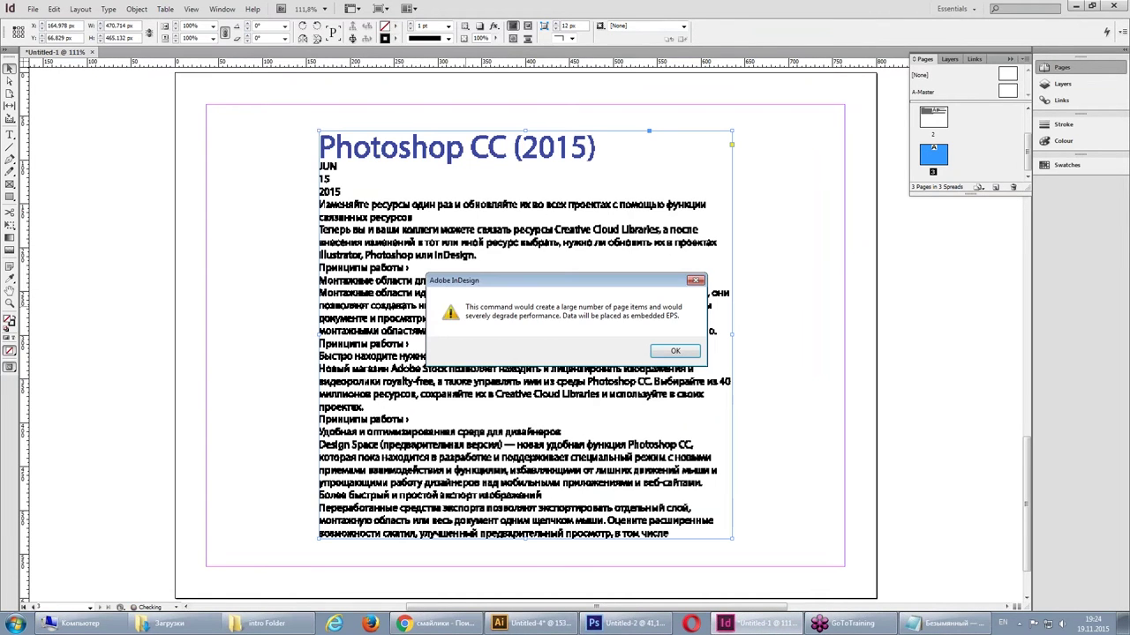
left_click(664, 353)
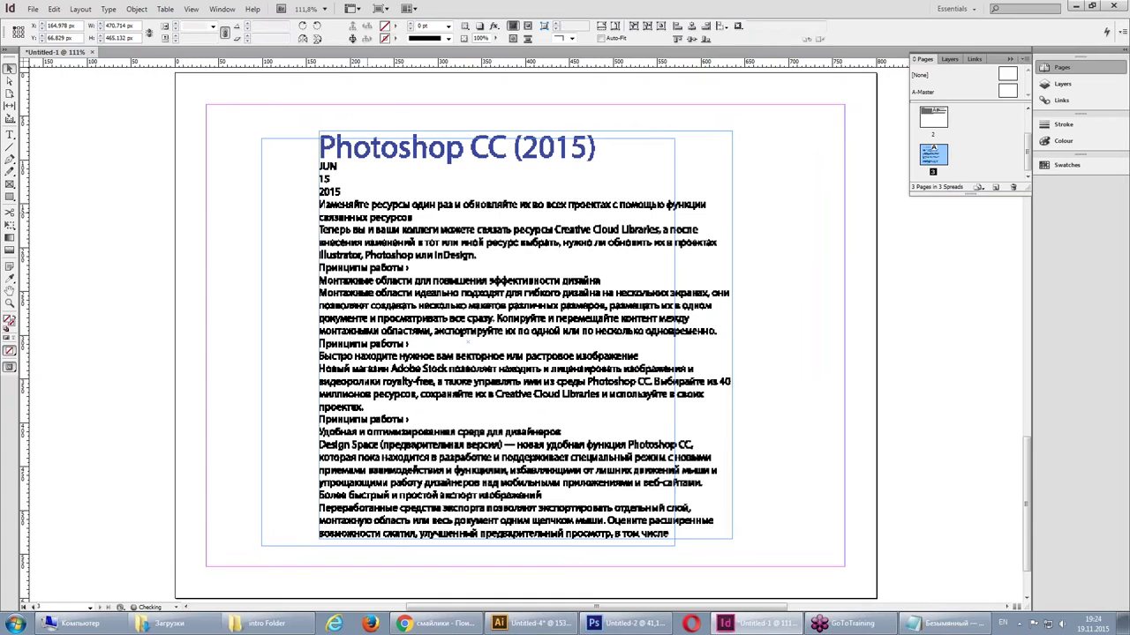
key("Delete")
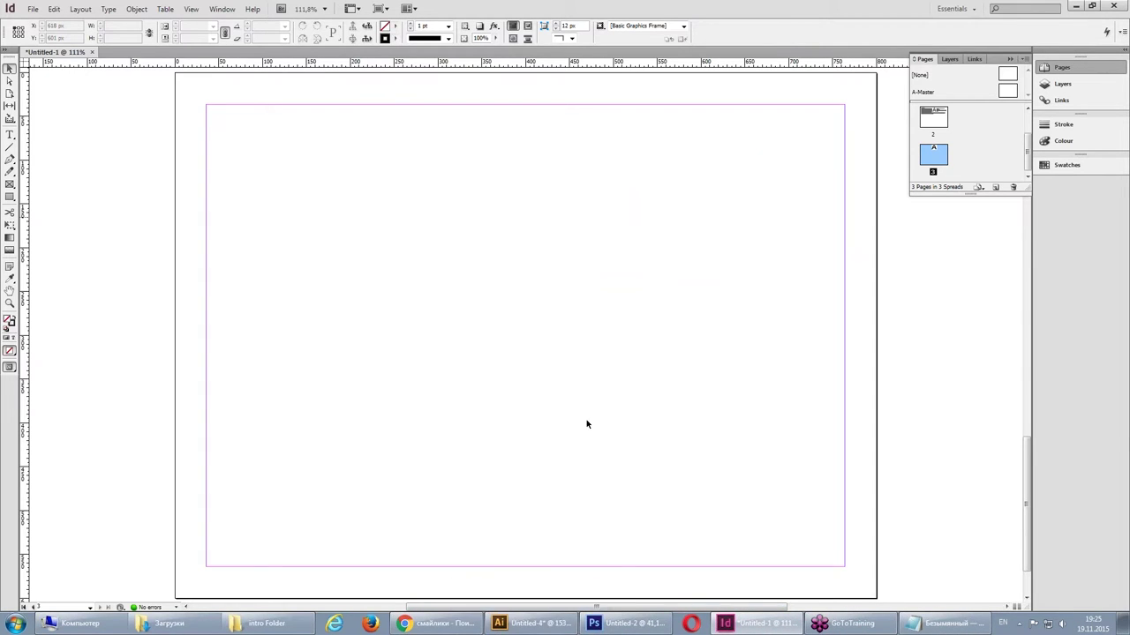
- Turn on Prefer PDF When Pasting in the Clipboard Handling preferences
left_click(54, 9)
mouse_move(82, 453)
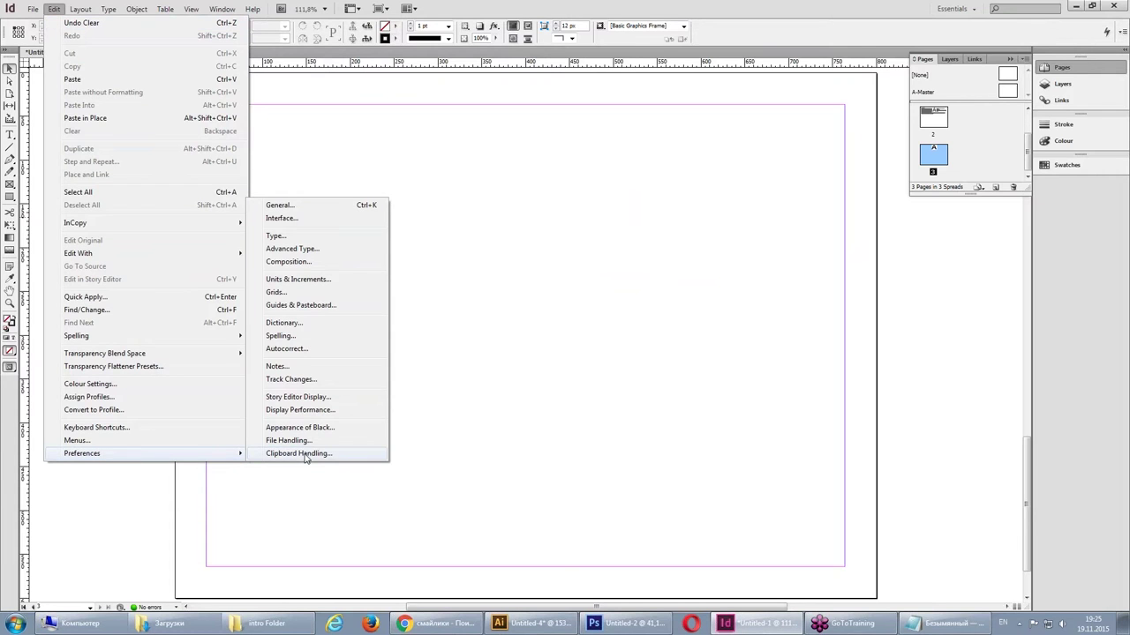
left_click(304, 454)
left_click(635, 470)
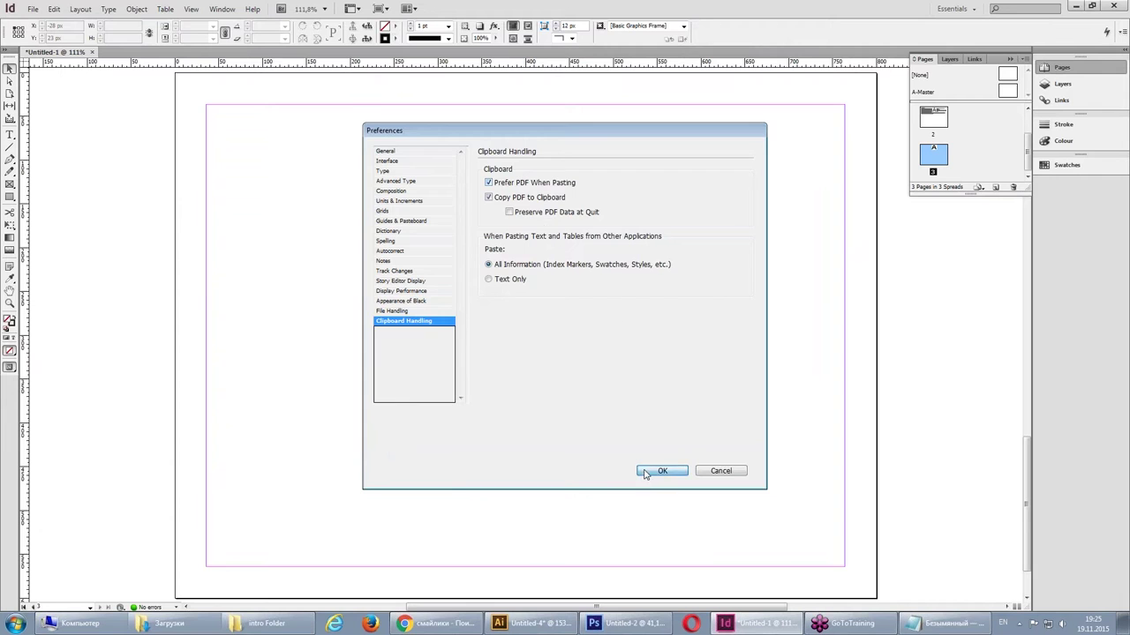
- Cycle through Photoshop and Illustrator back to InDesign's Edit menu
left_click(657, 626)
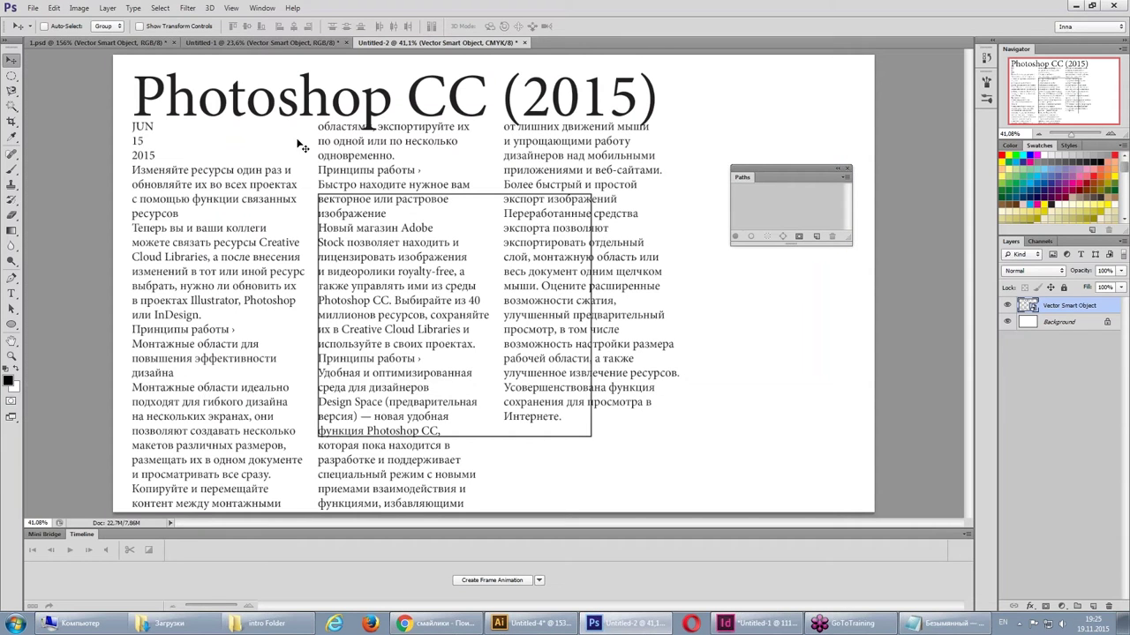
left_click(516, 624)
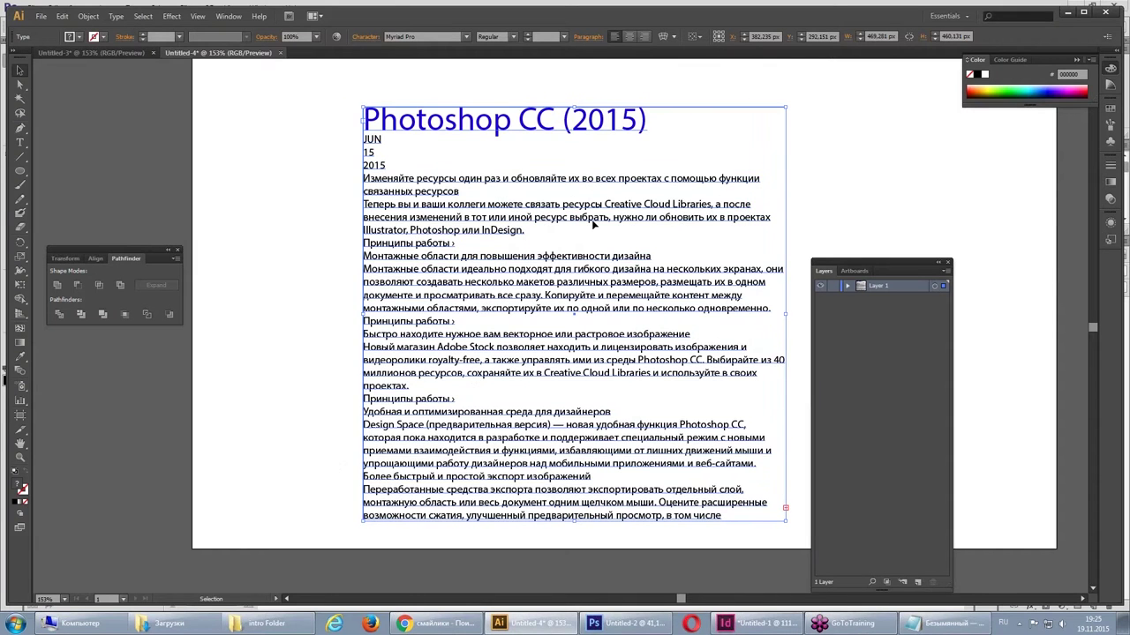
left_click(755, 624)
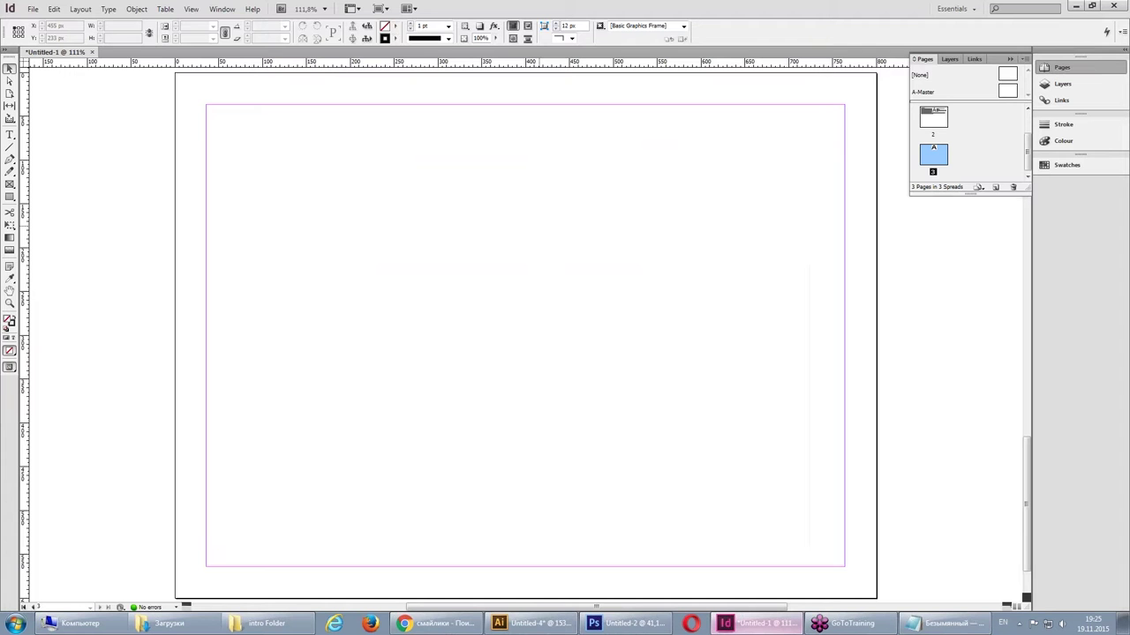
left_click(54, 9)
left_click(73, 79)
mouse_move(525, 335)
left_mouse_down()
mouse_move(461, 360)
mouse_move(489, 333)
mouse_move(455, 344)
left_mouse_up()
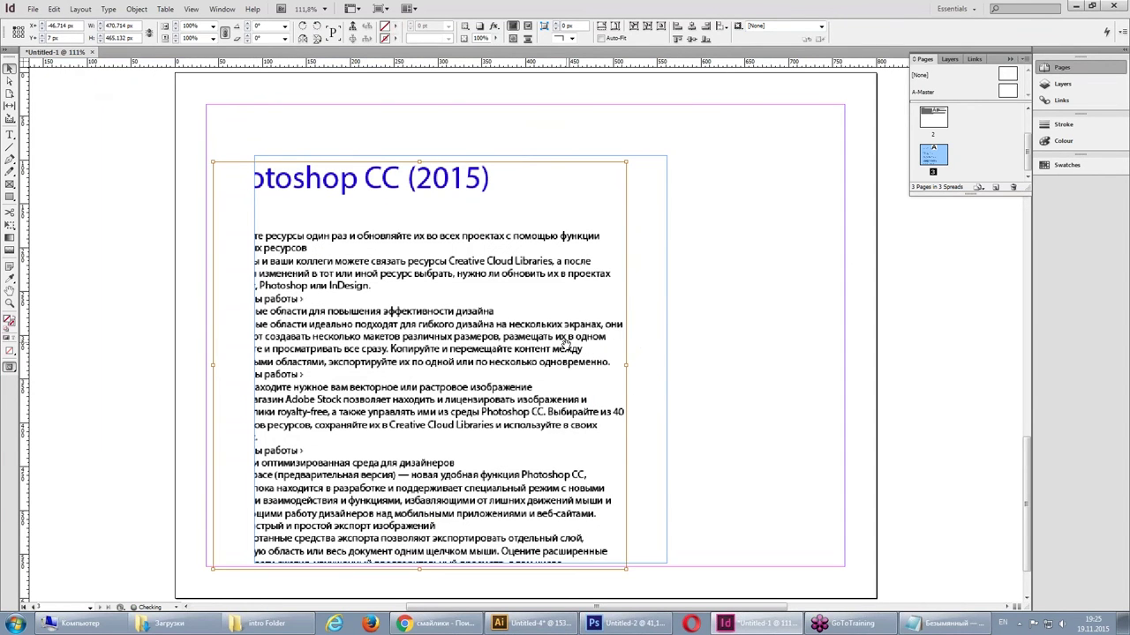
left_click_drag(565, 346, 599, 335)
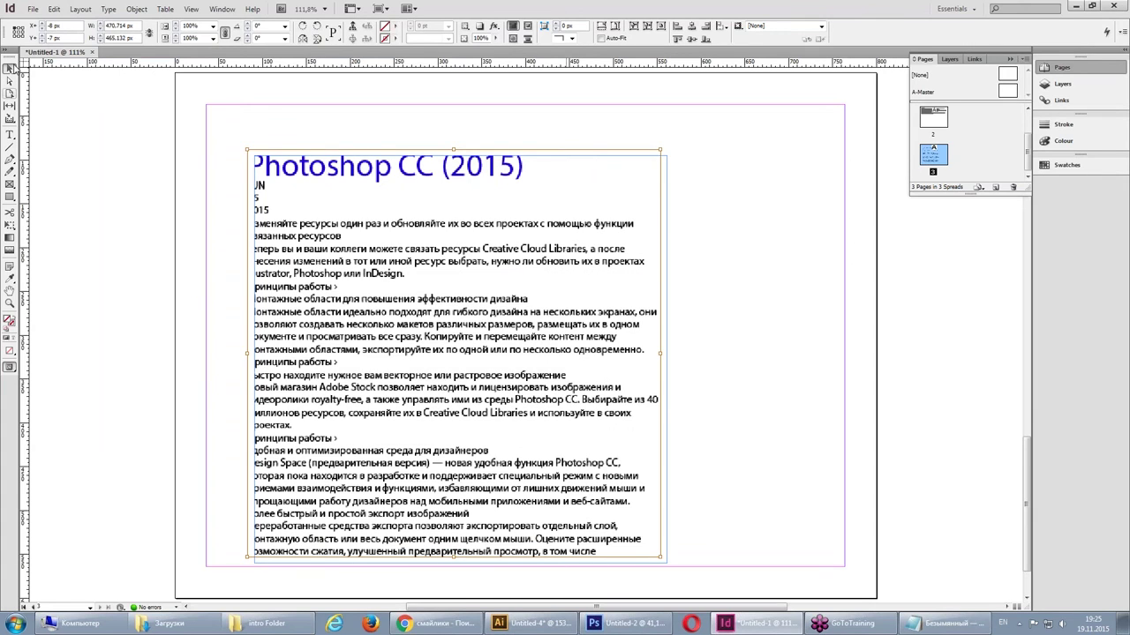
left_click(256, 115)
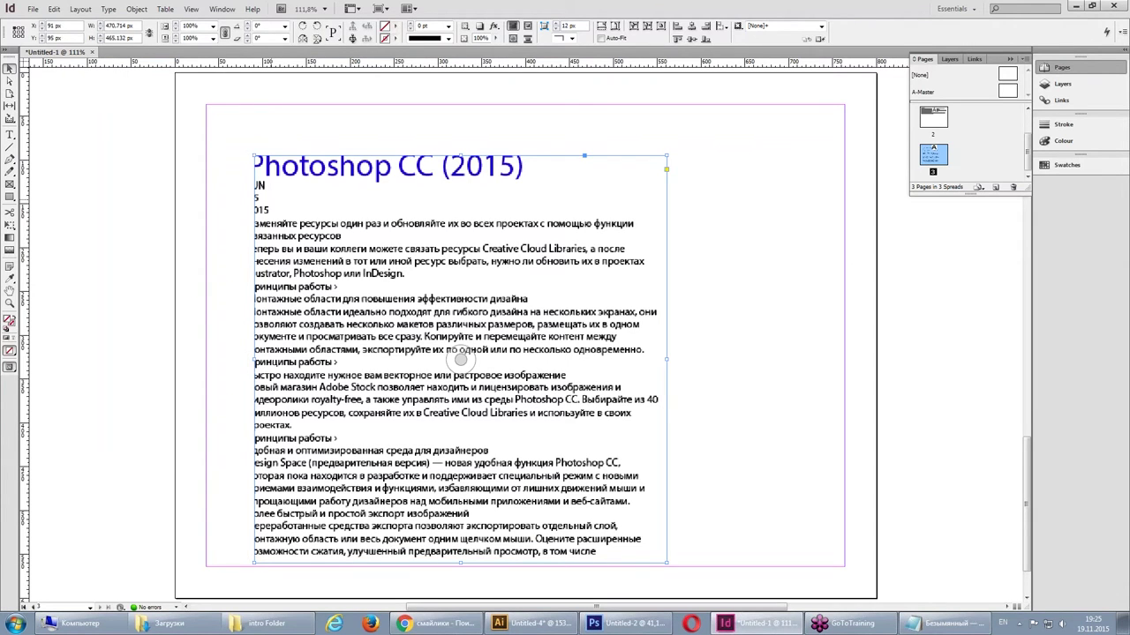
key("Delete")
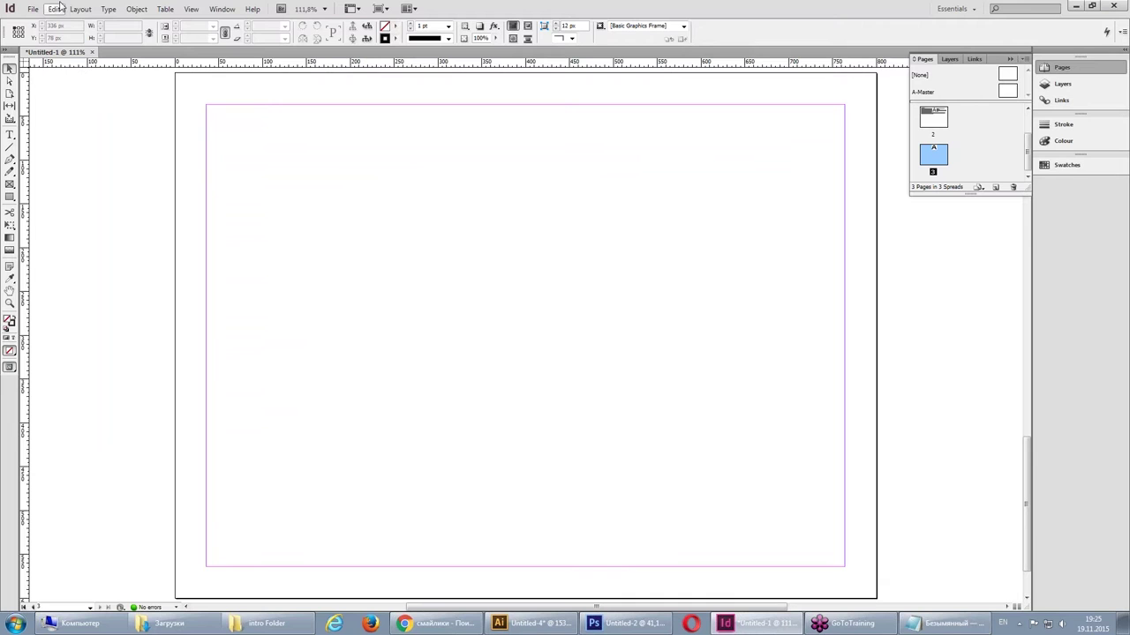
- Turn off Prefer PDF When Pasting in Clipboard Handling, then bring Illustrator forward
left_click(54, 10)
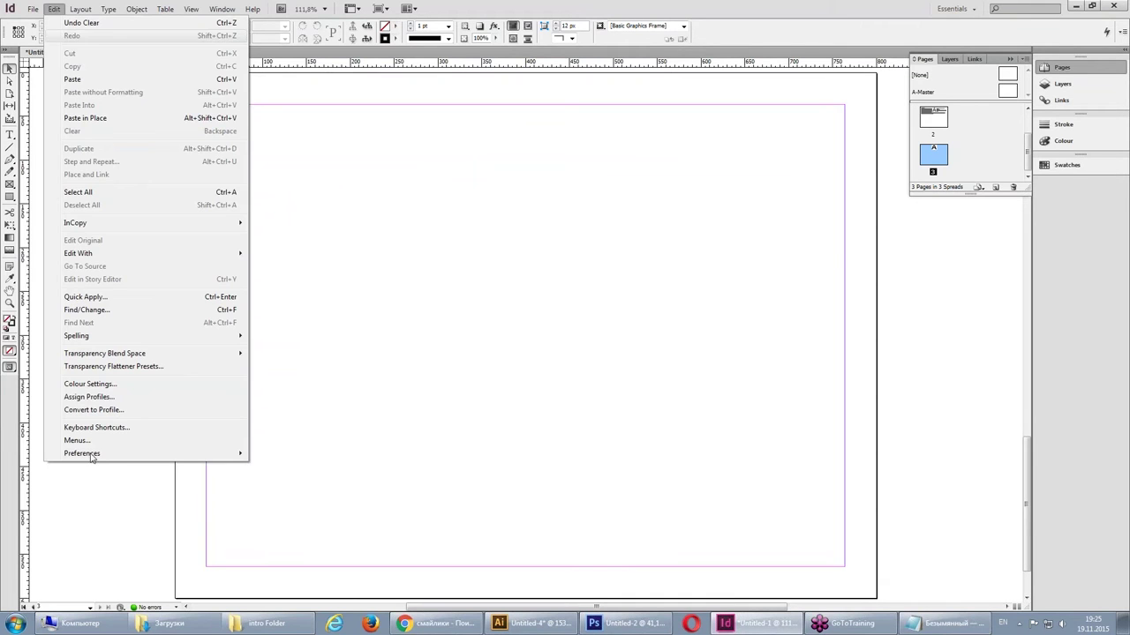
mouse_move(82, 453)
left_click(279, 453)
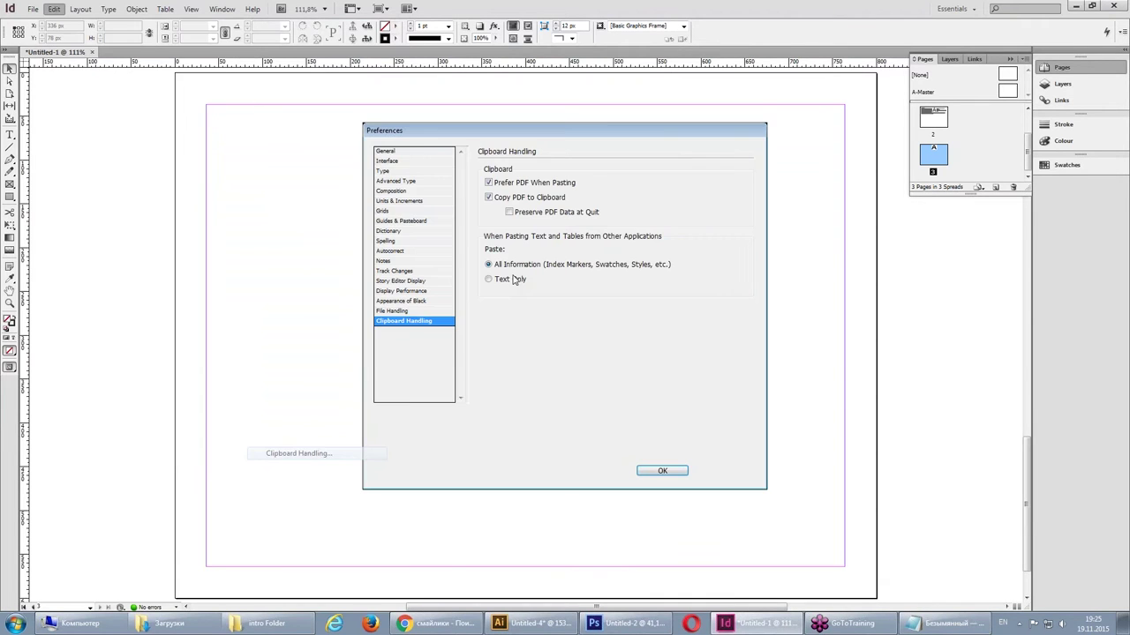
left_click(527, 183)
left_click(662, 470)
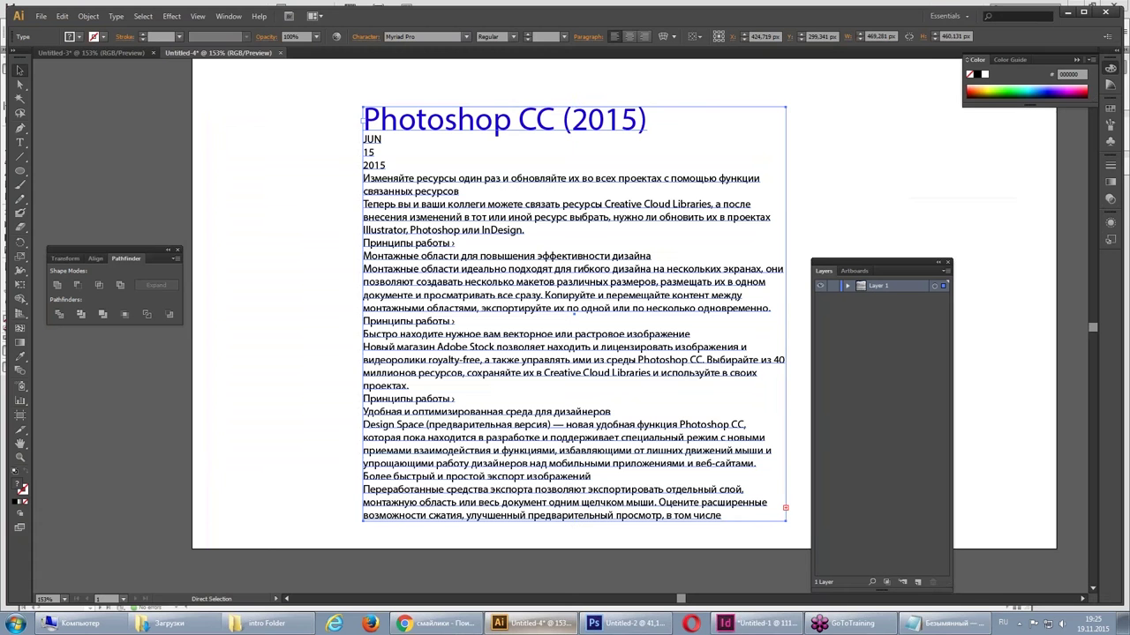
left_click(532, 623)
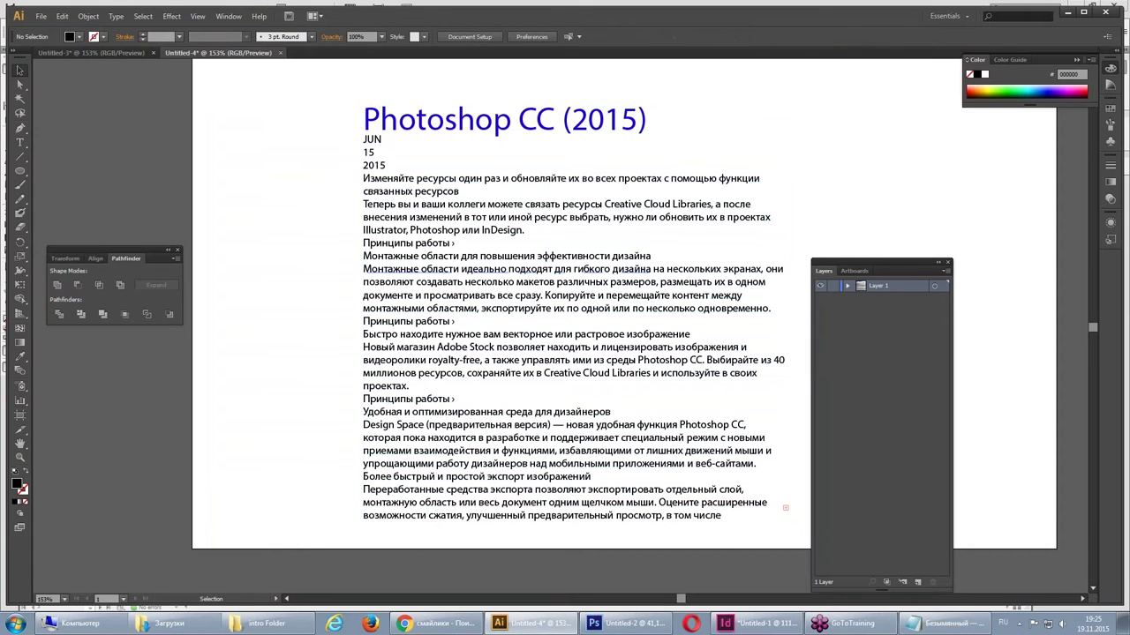
- Select all the Photoshop CC (2015) text with the Type tool, then go back to InDesign
left_click(438, 141)
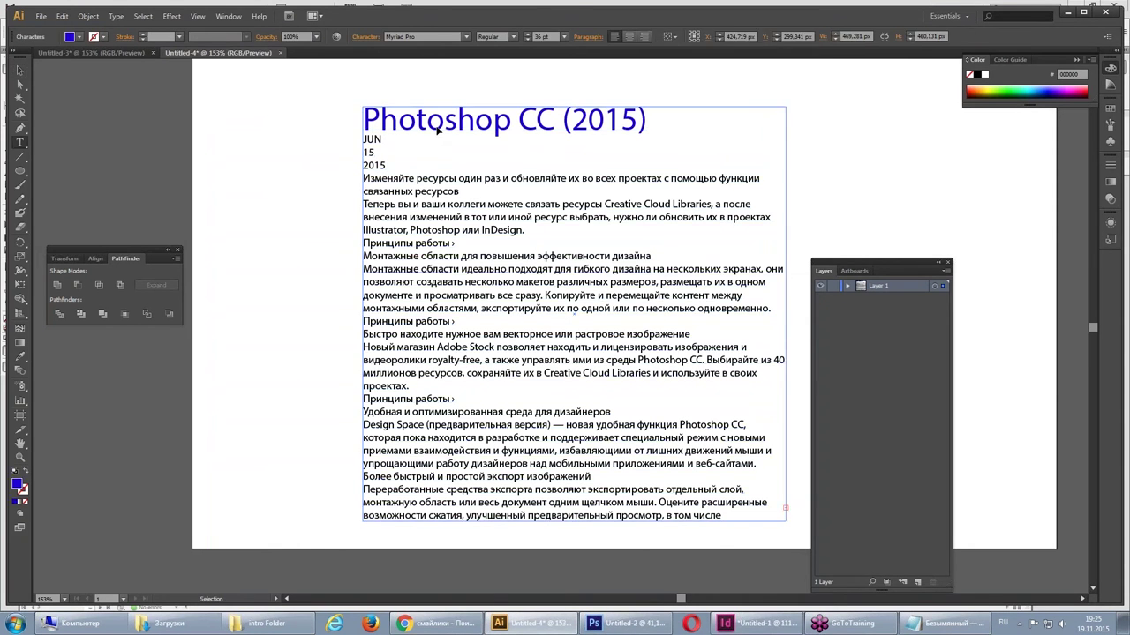
triple_click(437, 128)
key("ctrl+a")
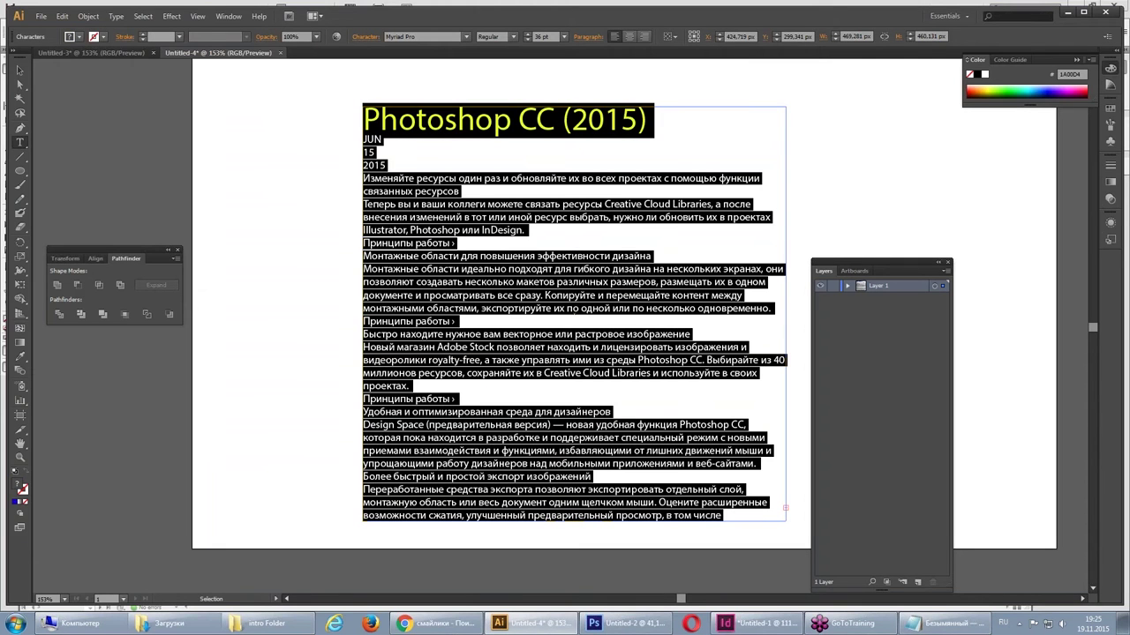
left_click(573, 308)
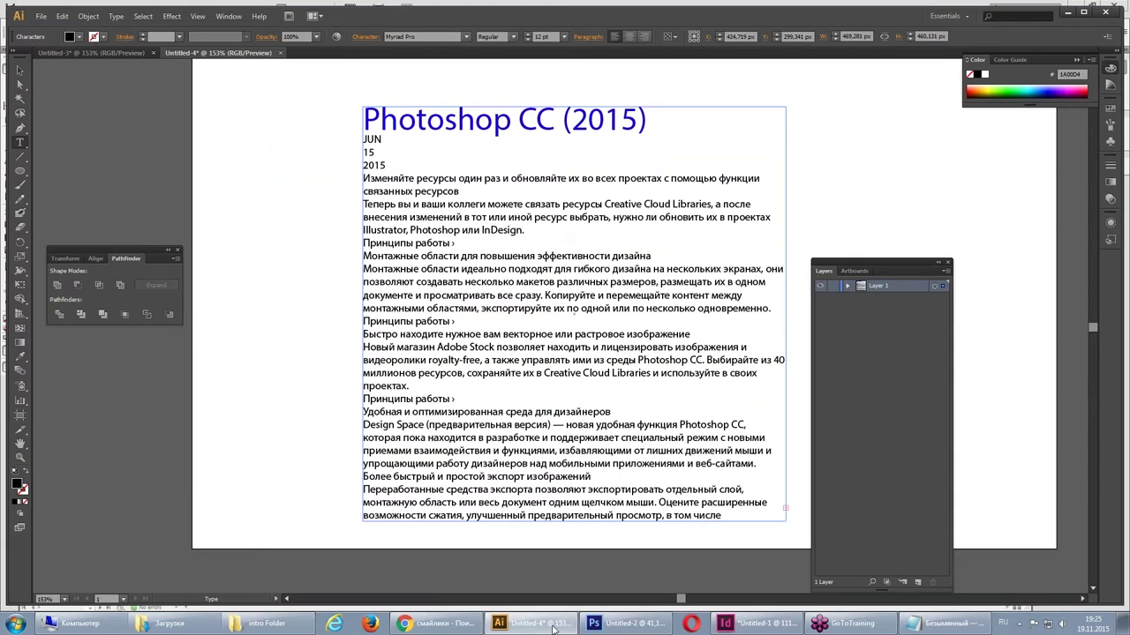
left_click(755, 623)
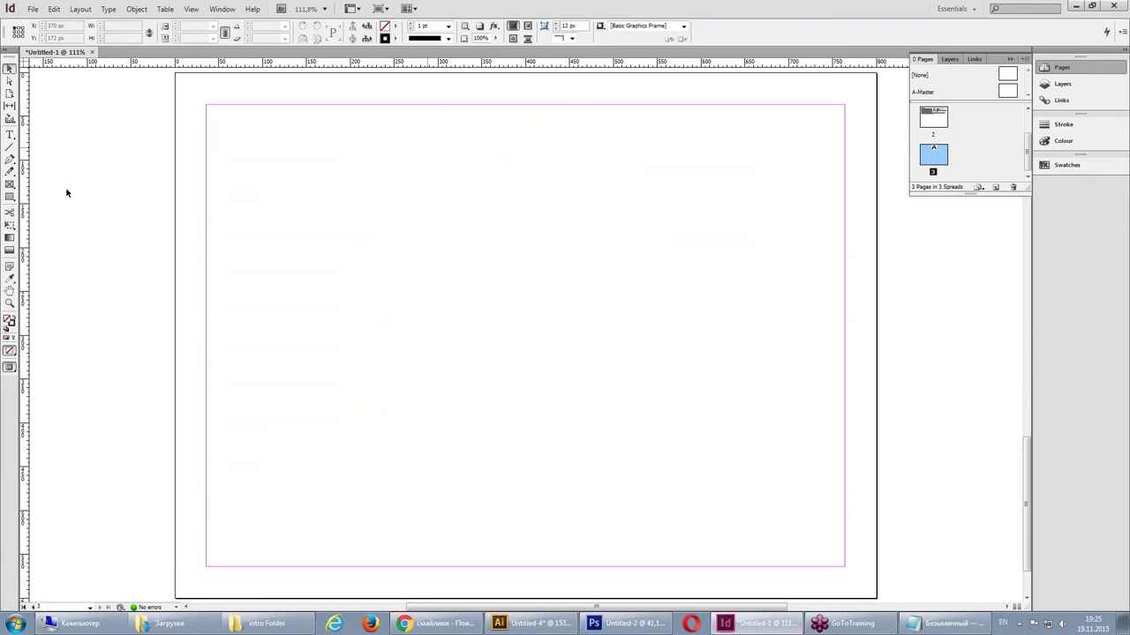
left_click(80, 9)
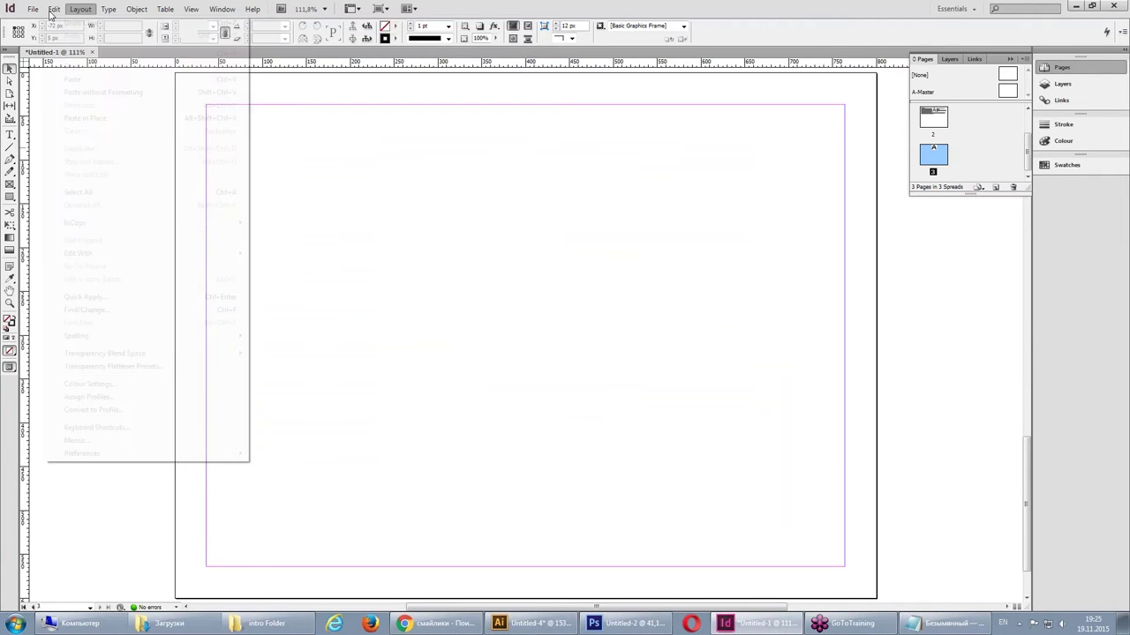
left_click(79, 78)
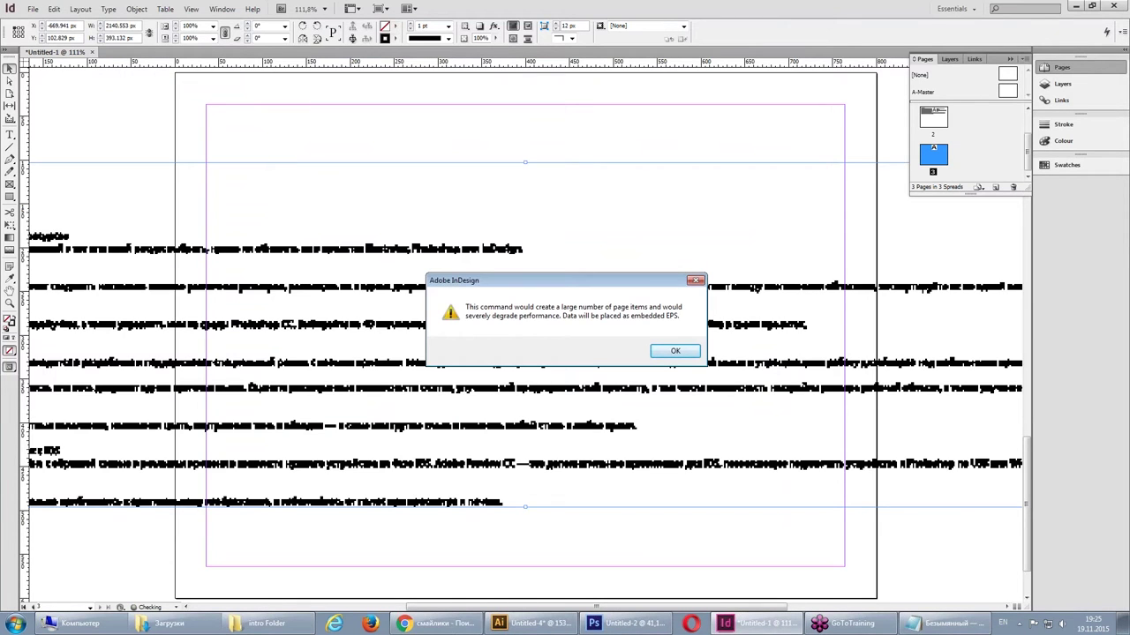
left_click(666, 351)
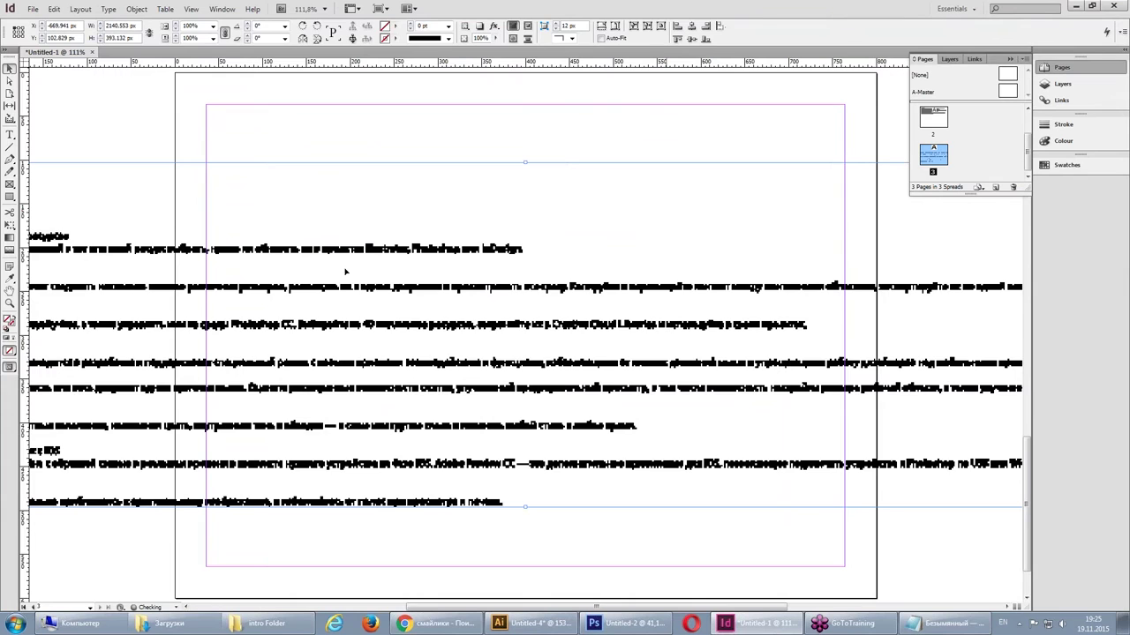
key("ctrl+z")
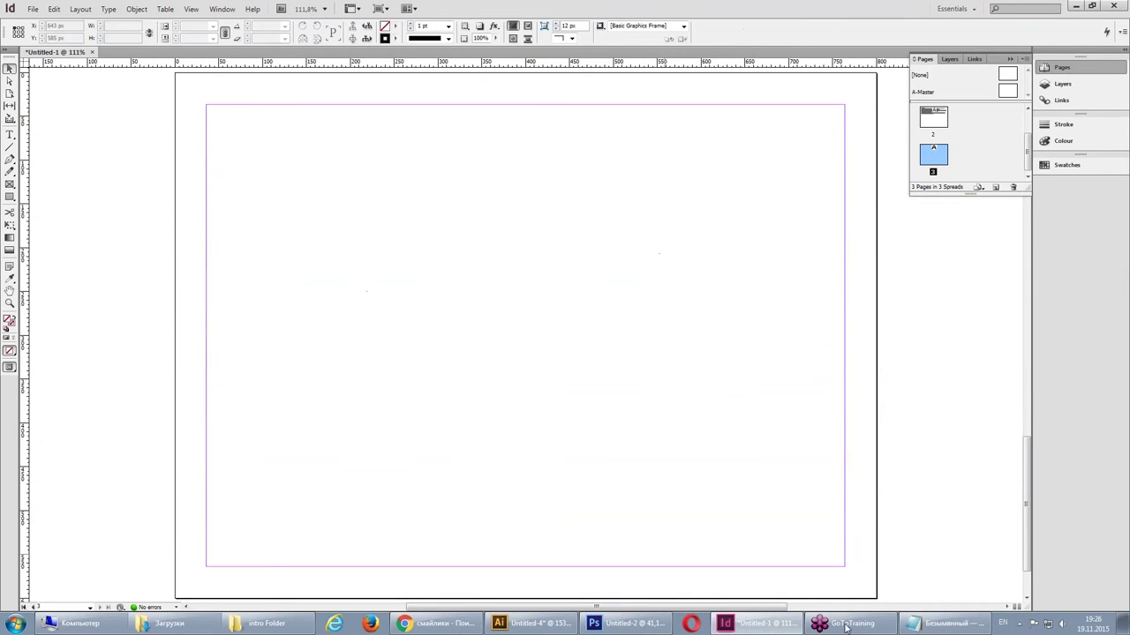
- Review and confirm InDesign's Clipboard Handling preferences
left_click(54, 9)
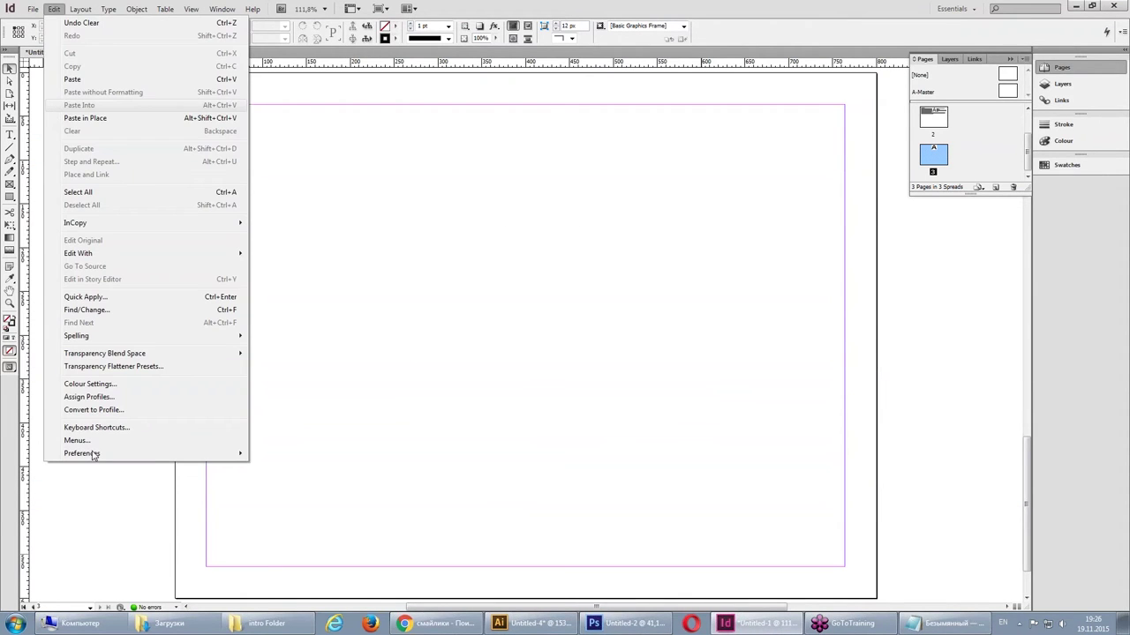
mouse_move(82, 454)
left_click(327, 453)
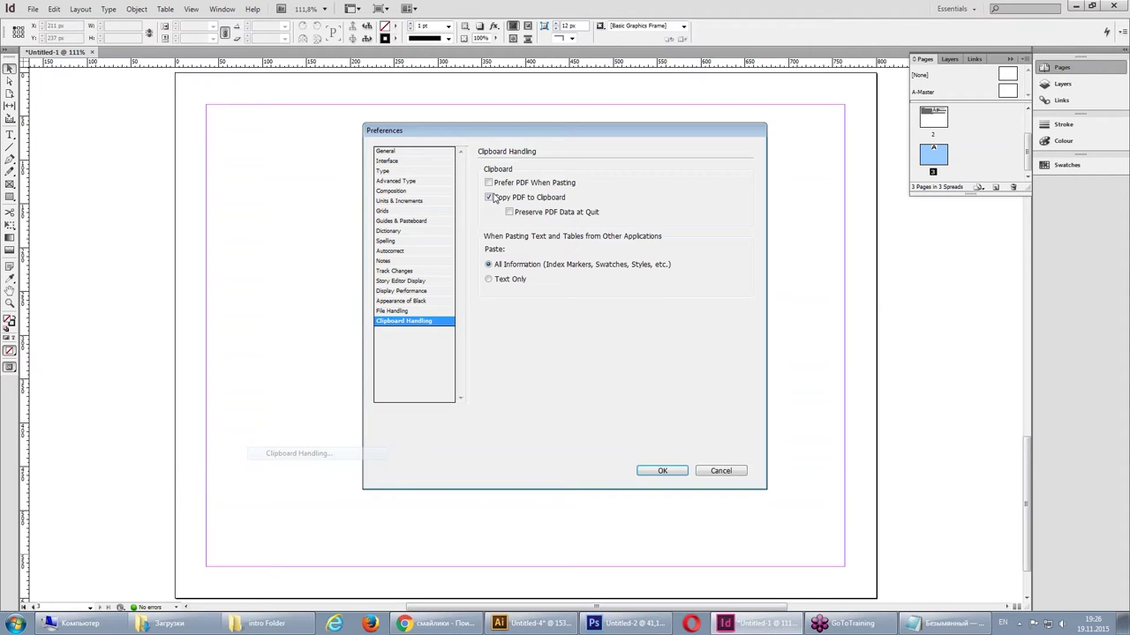
left_click(657, 476)
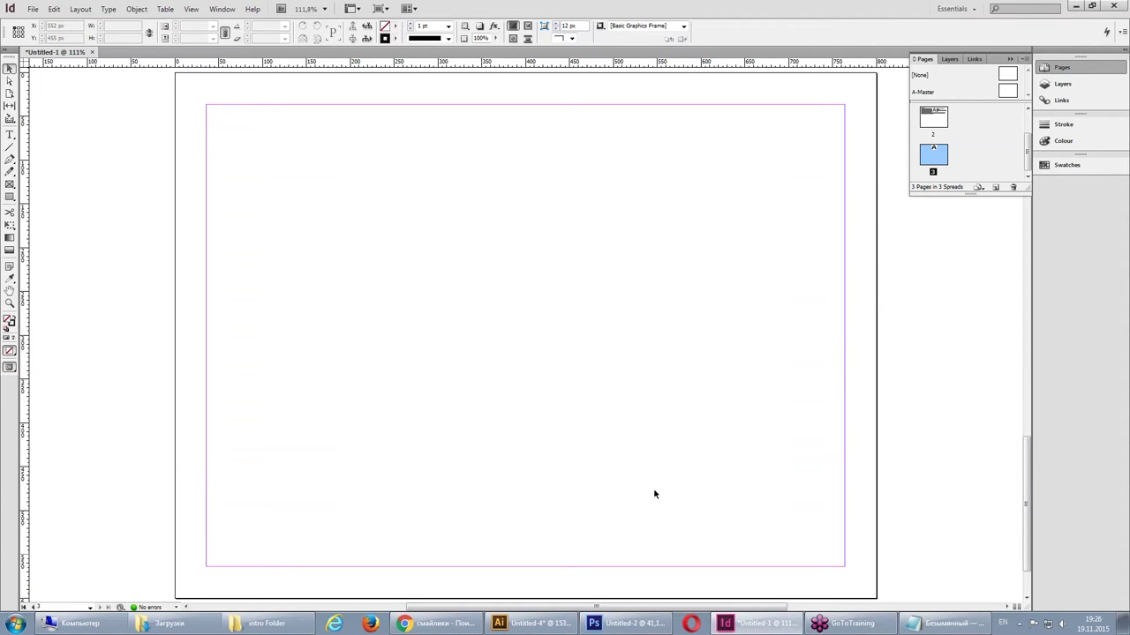
- Select and copy all the Photoshop CC text in Illustrator
left_click(534, 623)
key("ctrl+a")
key("ctrl+c")
key("Escape")
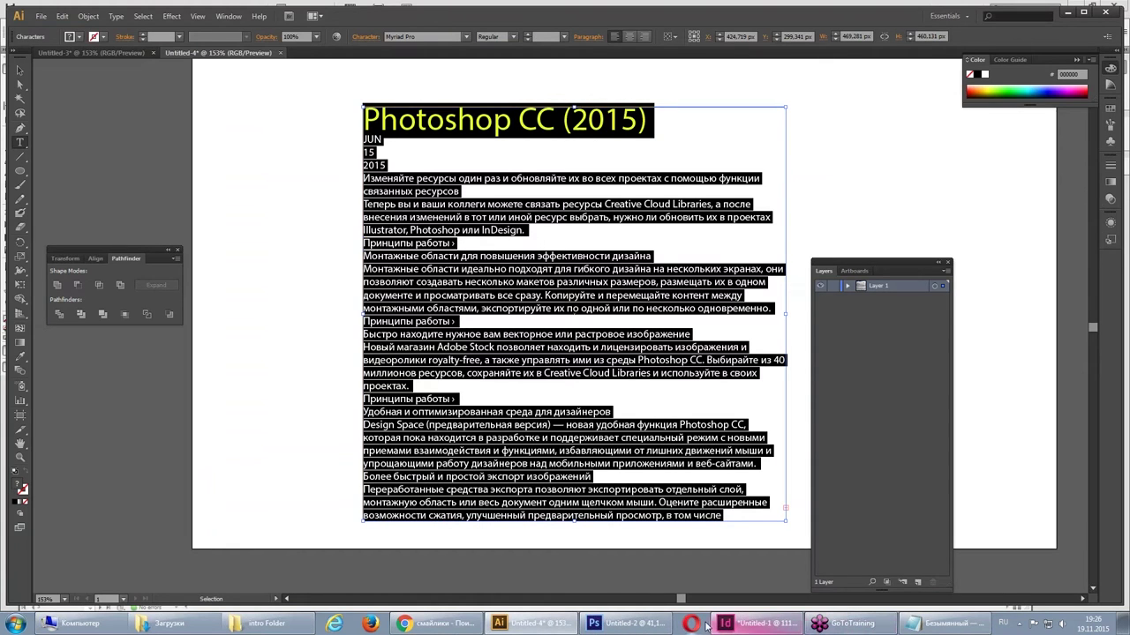
- Draw a large empty text frame across InDesign's page 3
left_click(720, 624)
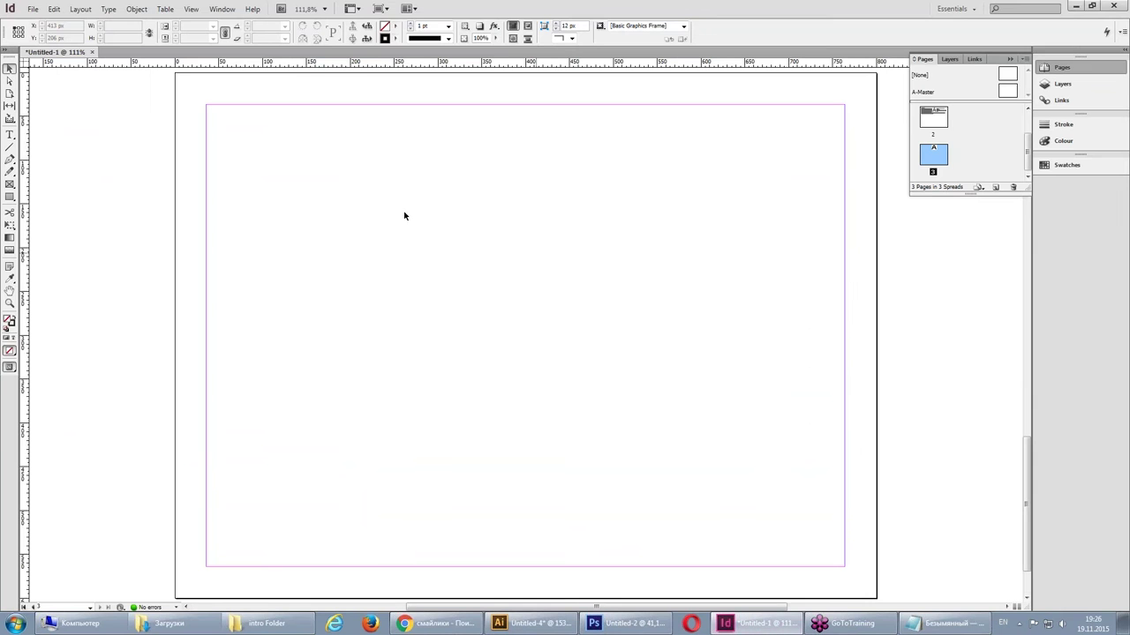
left_click(10, 134)
left_click_drag(216, 128, 761, 481)
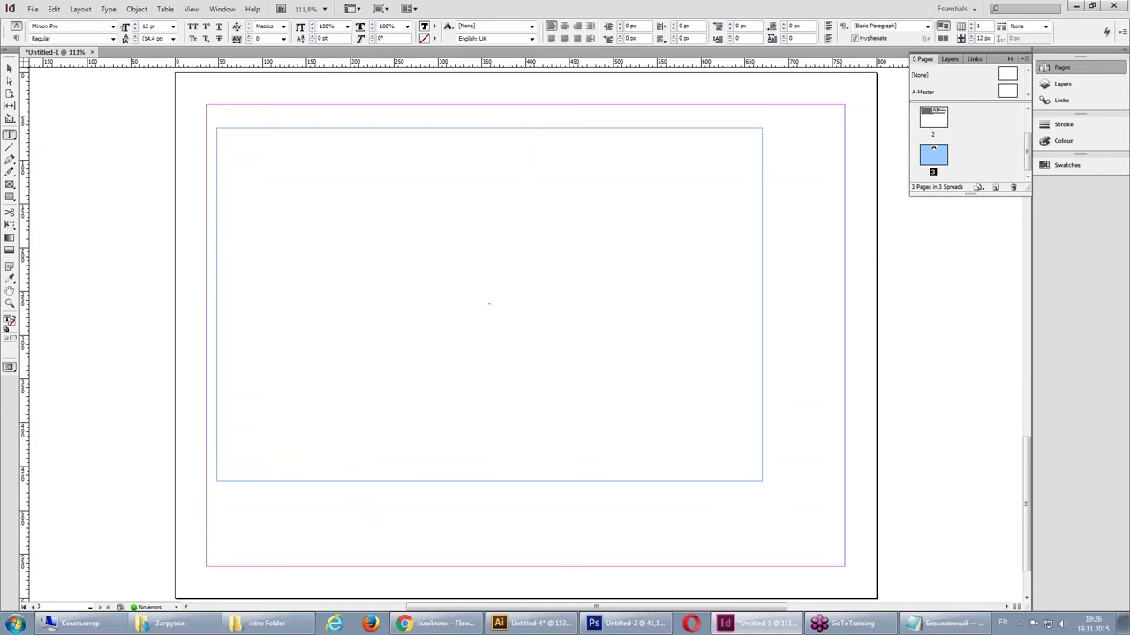
- Paste the Photoshop CC text into the frame and move it to the margin corner
left_click(54, 9)
left_click(75, 78)
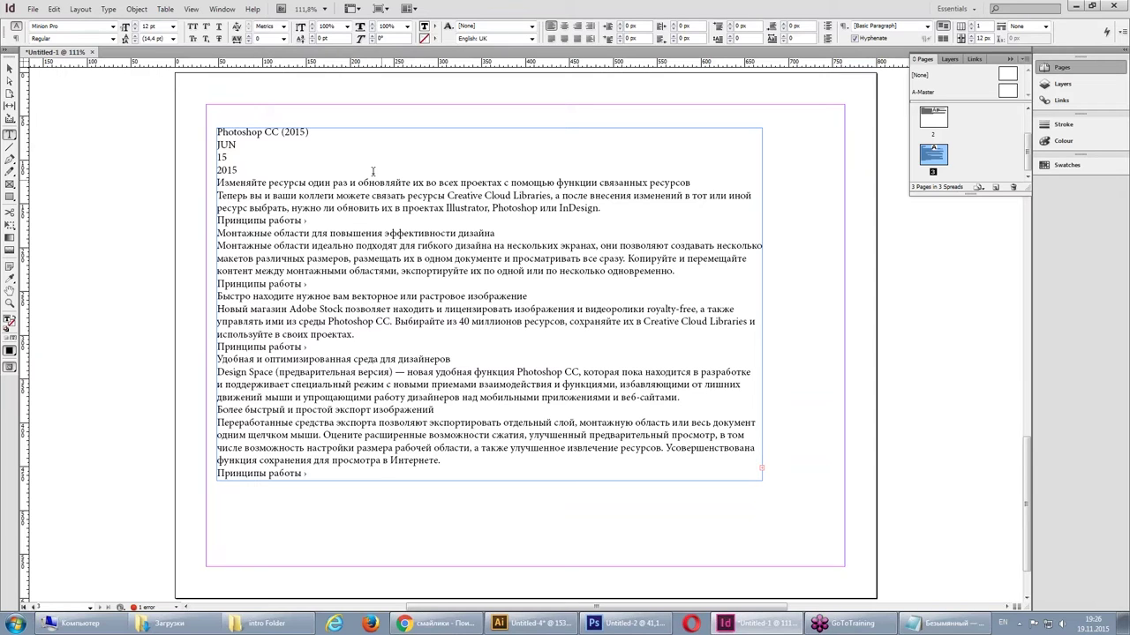
key("Escape")
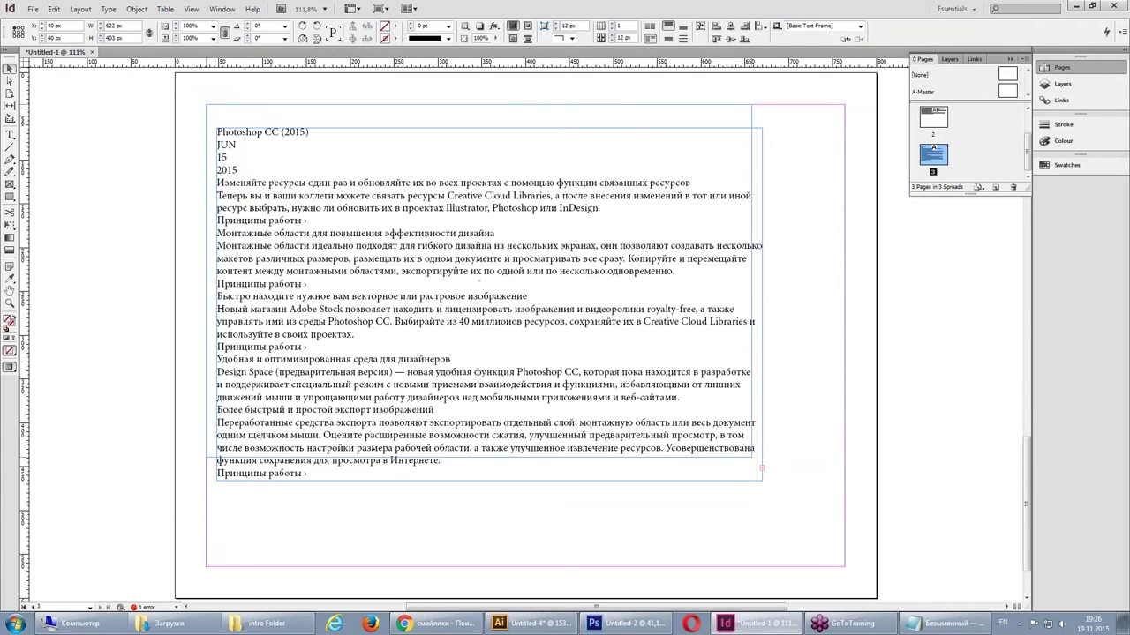
key("Return")
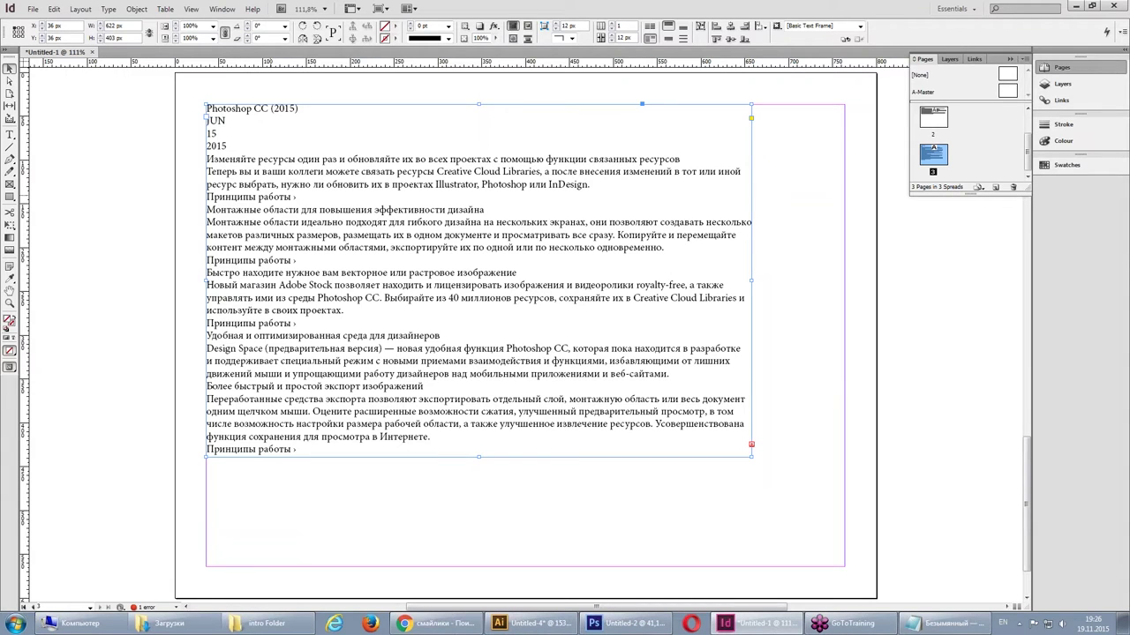
- Cut all the pasted text out of the frame and switch back to Illustrator
key("ctrl+a")
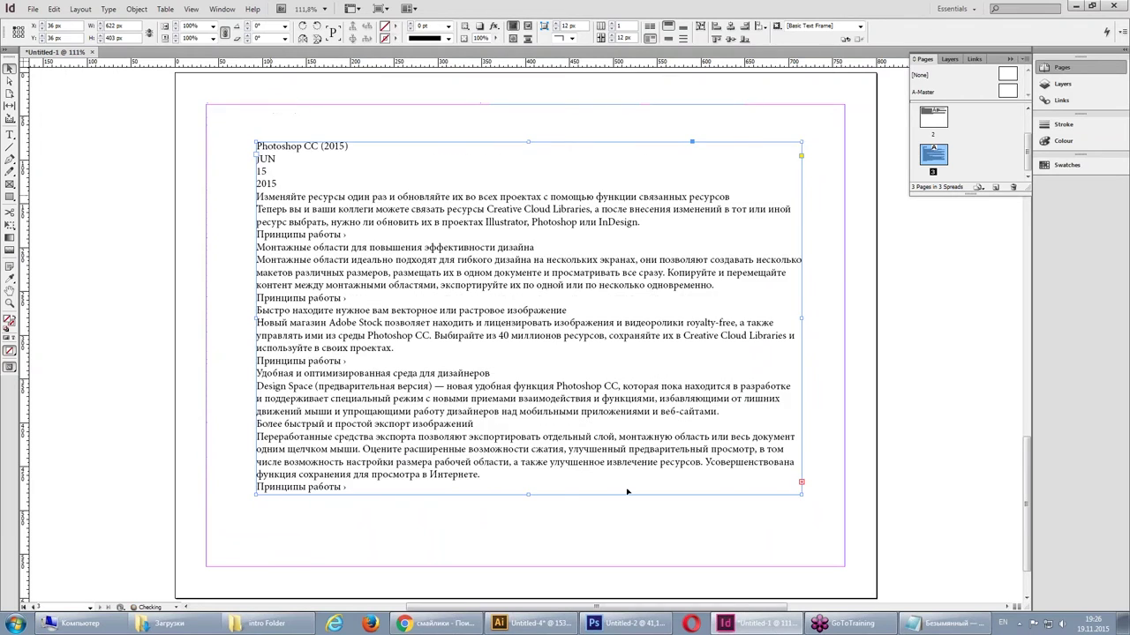
key("ctrl+x")
key("alt+Tab")
- Select all the Illustrator text, paste it into InDesign as EPS, then undo it
left_click(410, 146)
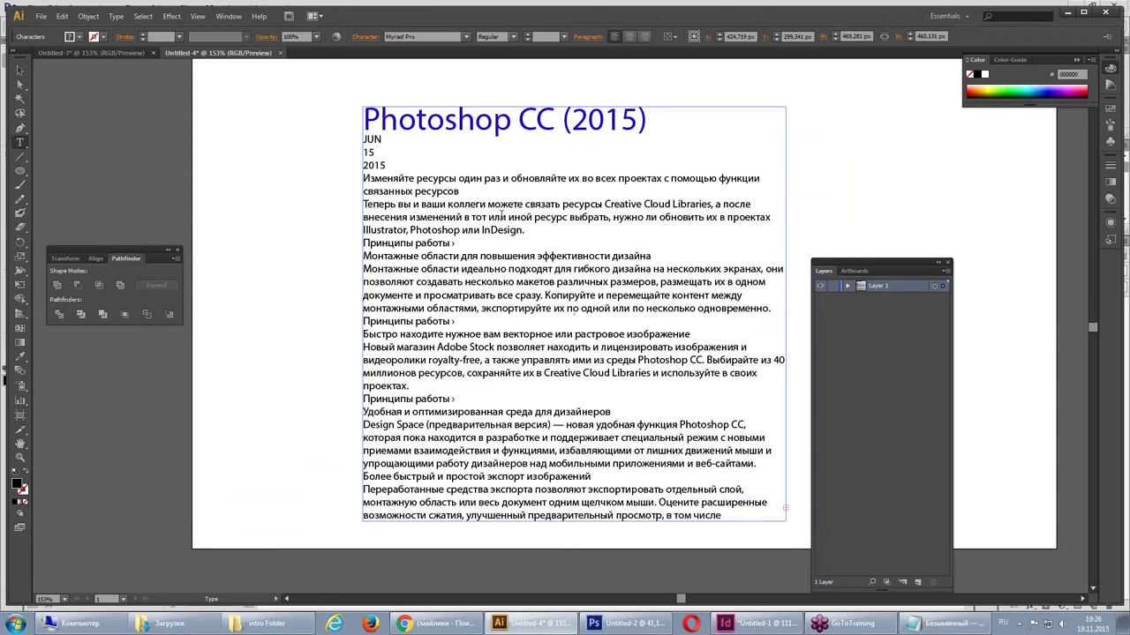
key("ctrl+a")
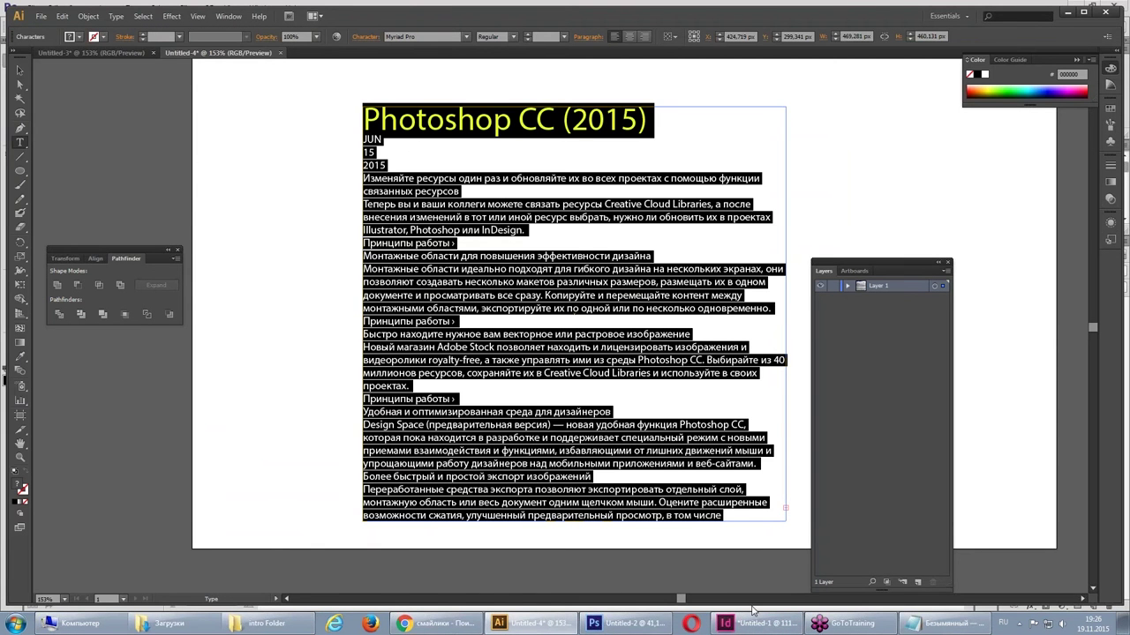
left_click(759, 623)
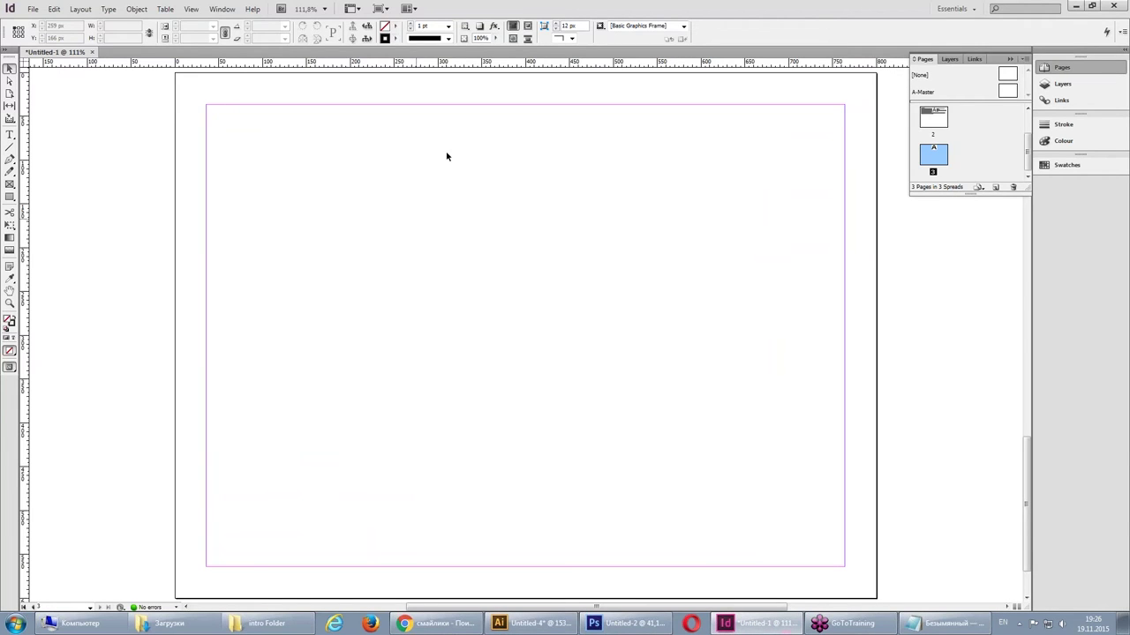
key("ctrl+v")
left_click(672, 353)
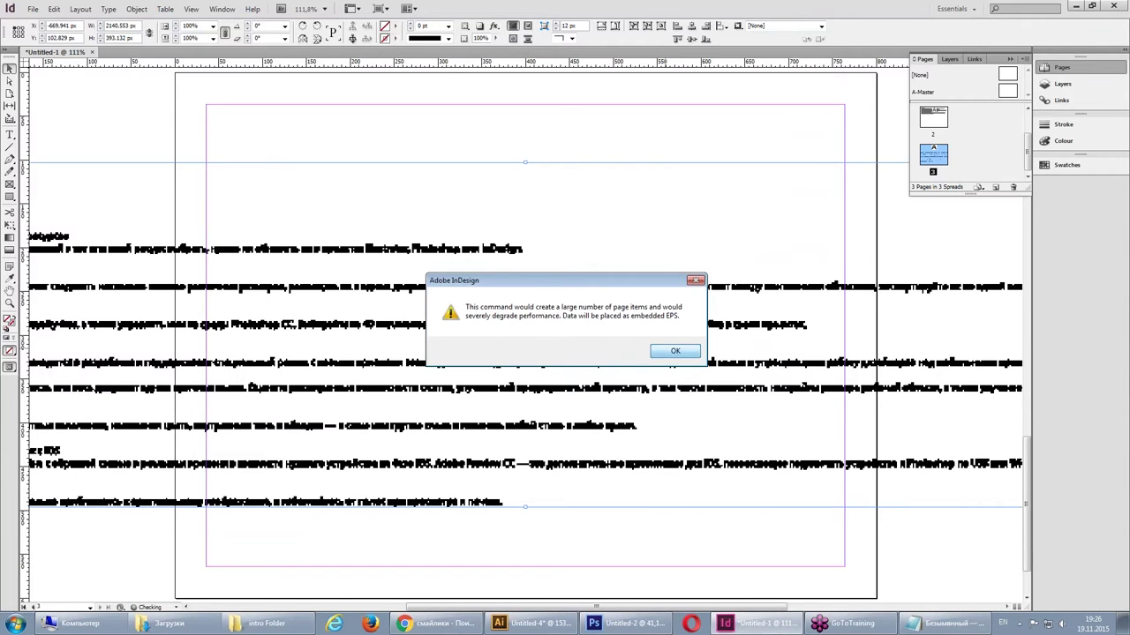
key("ctrl+z")
- Paste the text into a newly drawn frame, delete it, then switch to Photoshop
key("t")
left_click_drag(259, 128, 800, 515)
left_click(54, 9)
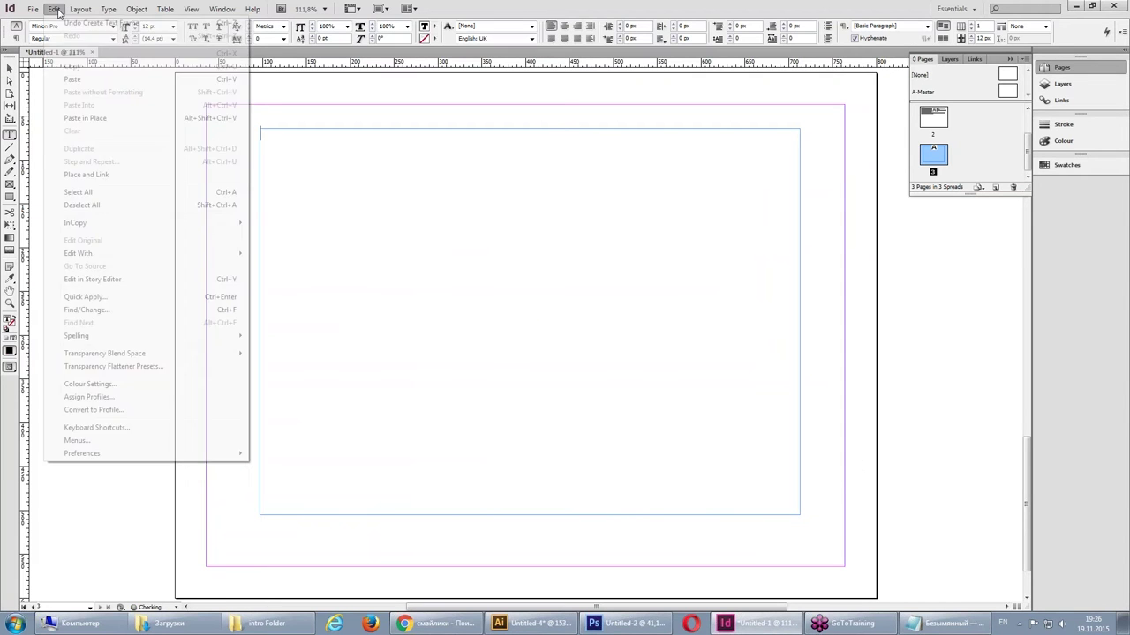
left_click(79, 79)
key("Escape")
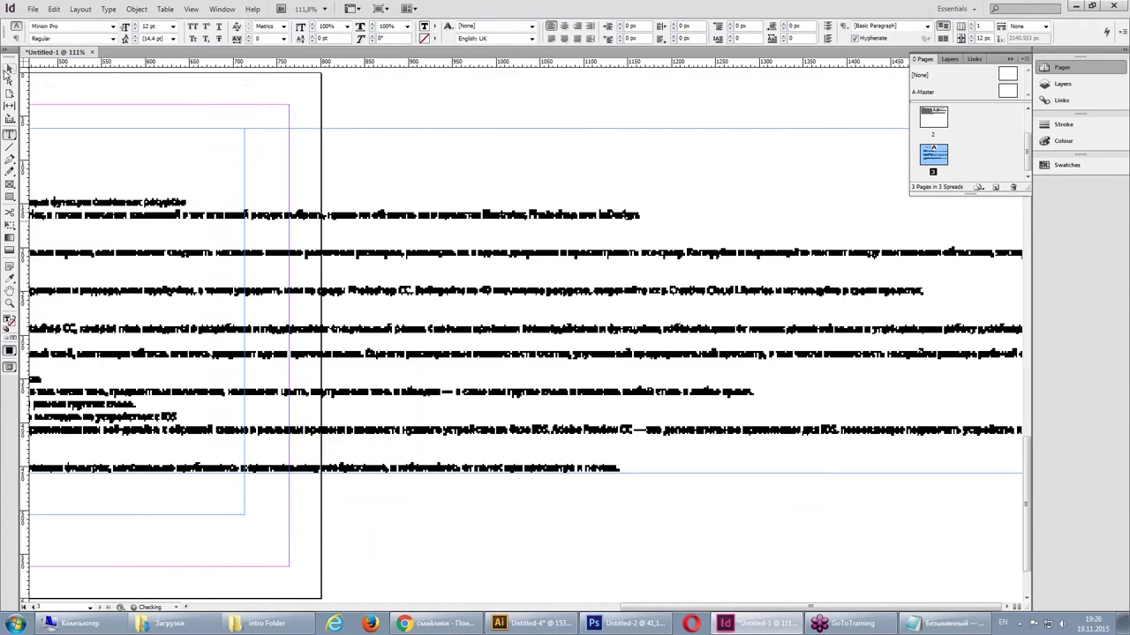
key("Delete")
left_click(629, 623)
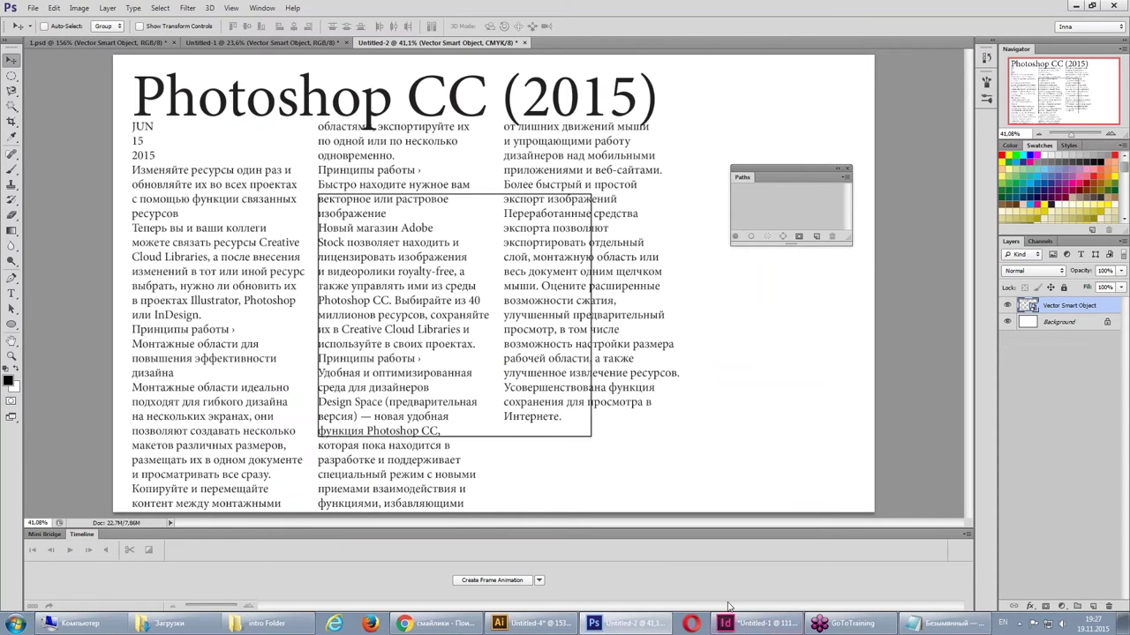
- Copy the Illustrator text and paste it onto InDesign's page, accepting the warning
left_click(516, 623)
key("ctrl+c")
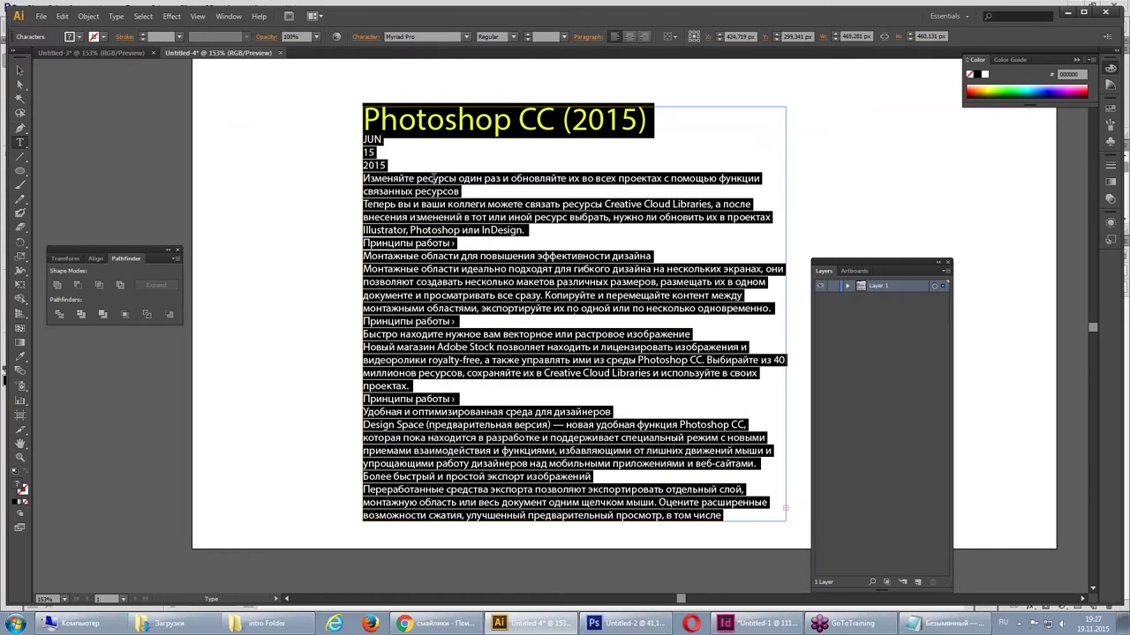
left_click(60, 16)
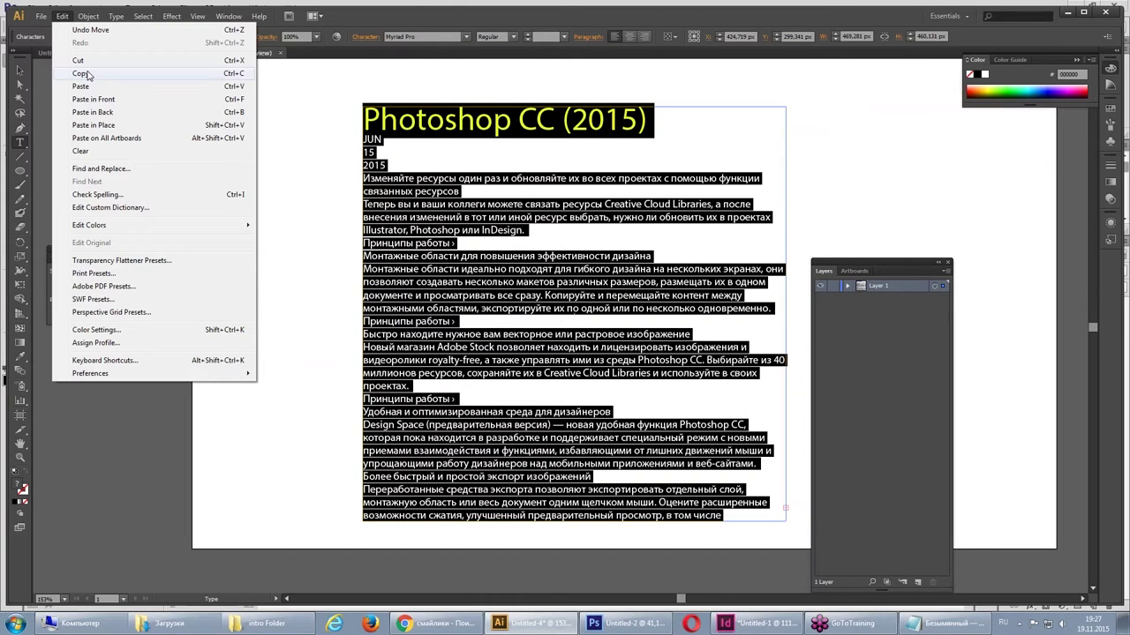
left_click(86, 75)
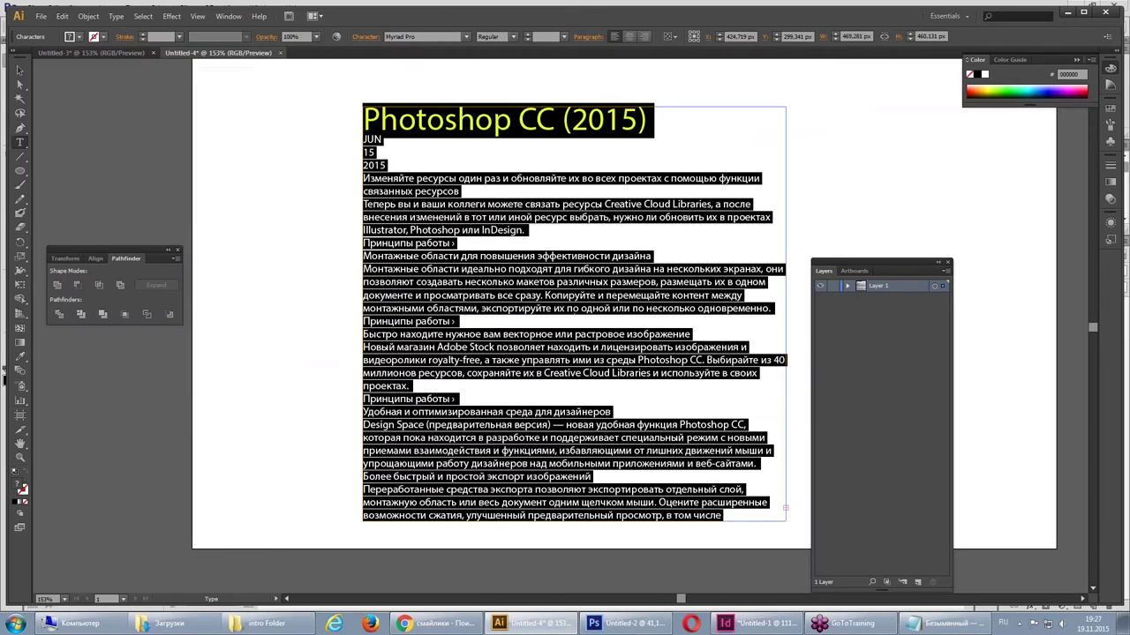
left_click(726, 624)
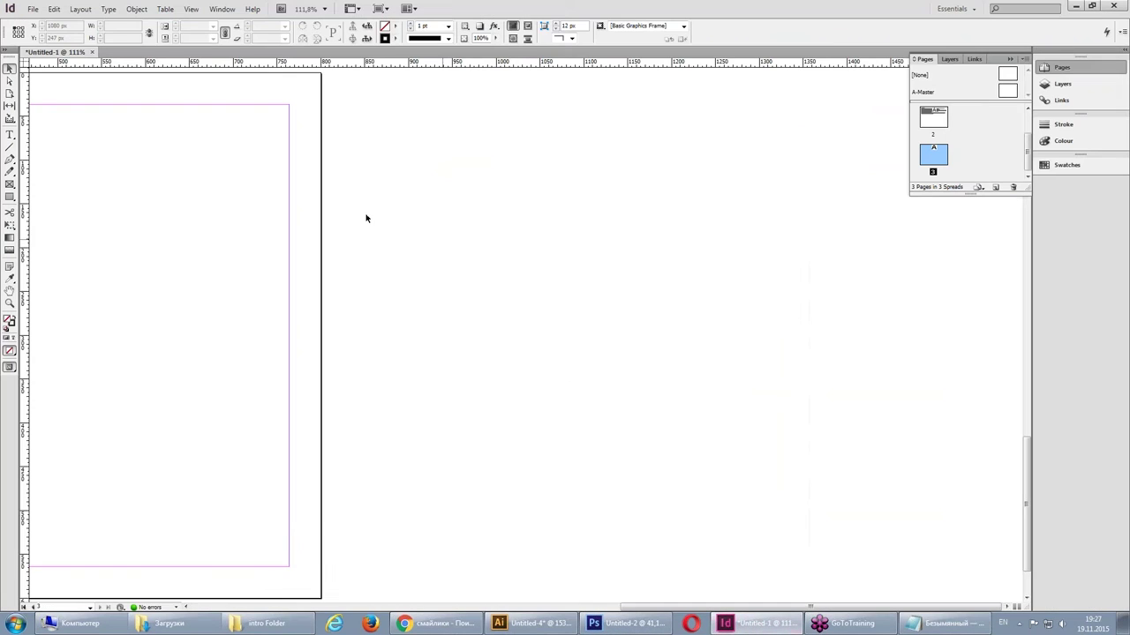
left_click(54, 9)
left_click(115, 89)
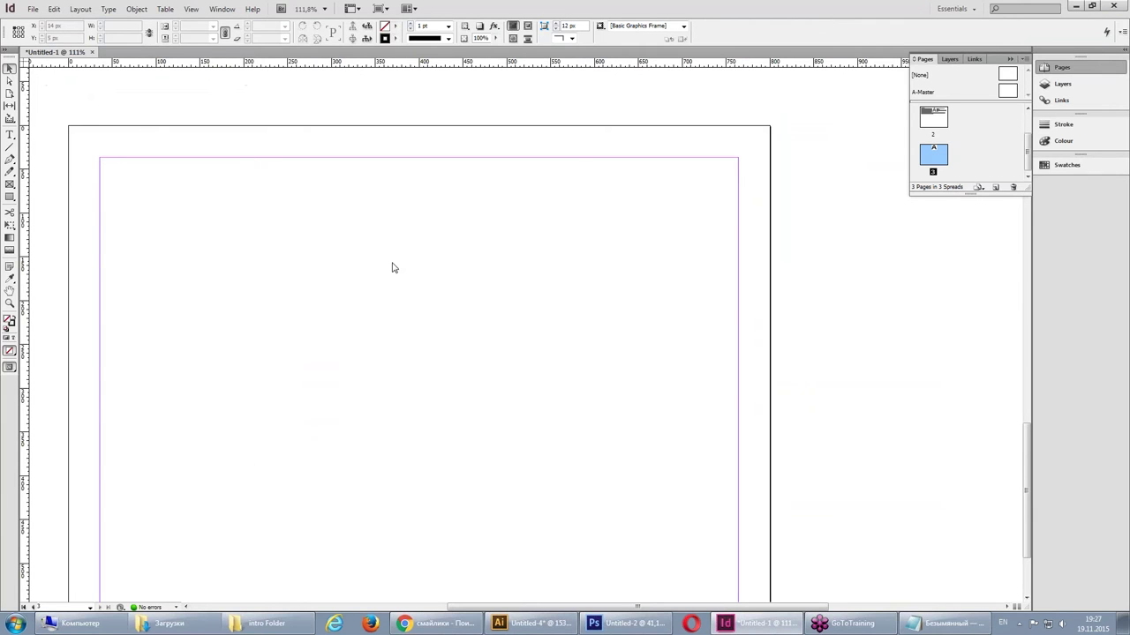
left_click(686, 351)
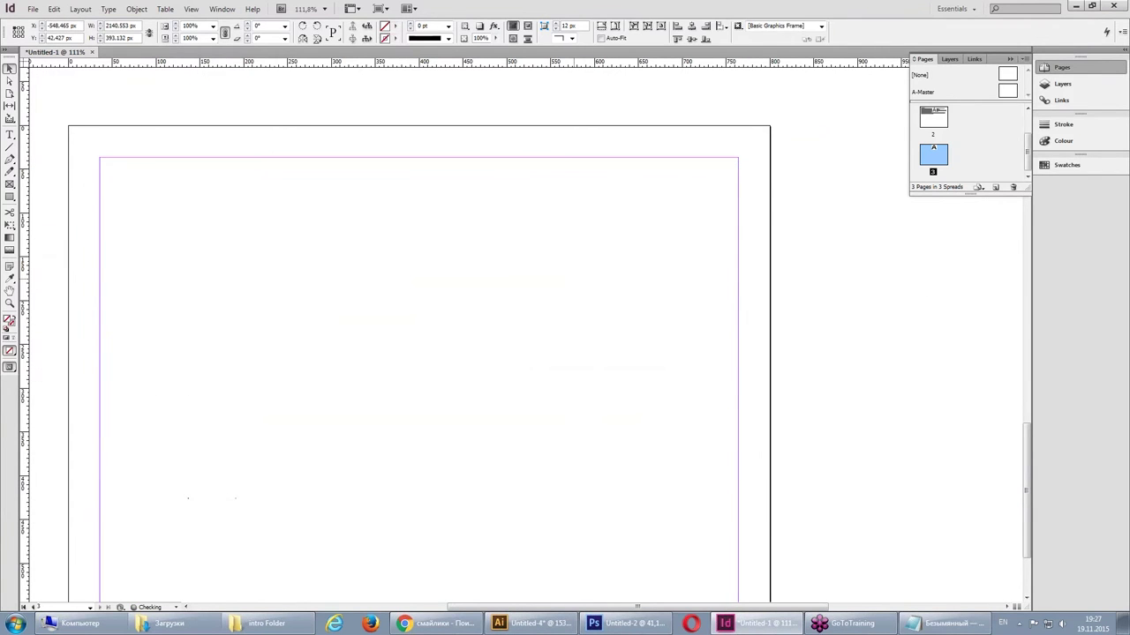
- Paste the text into the frame with the Type tool, then return to Illustrator
key("t")
left_click(400, 331)
left_click(54, 9)
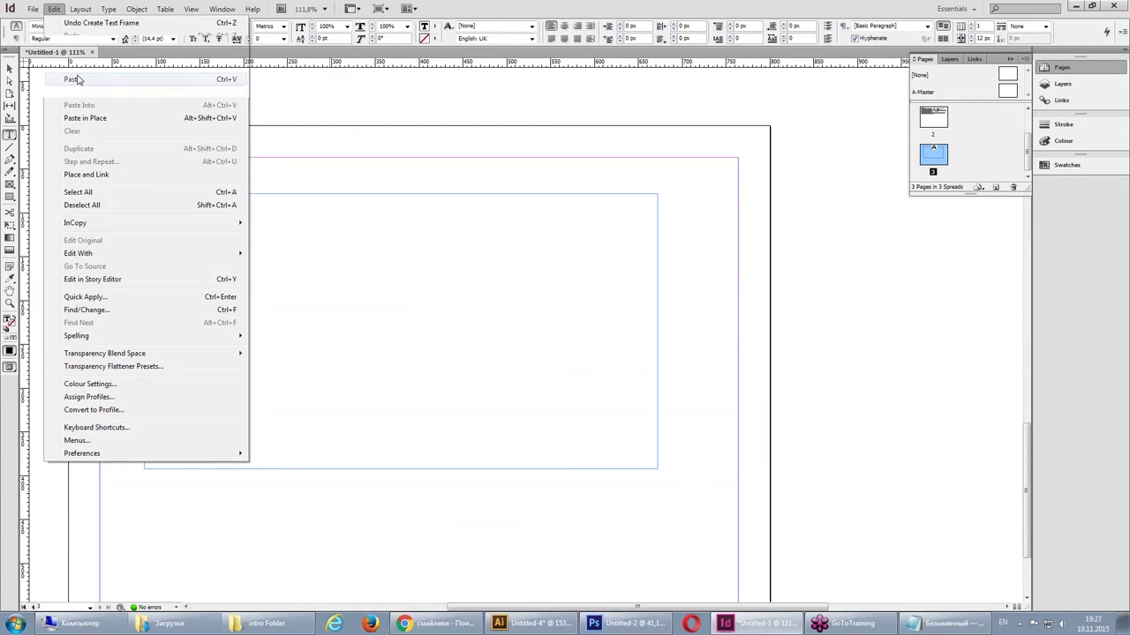
left_click(77, 79)
key("Escape")
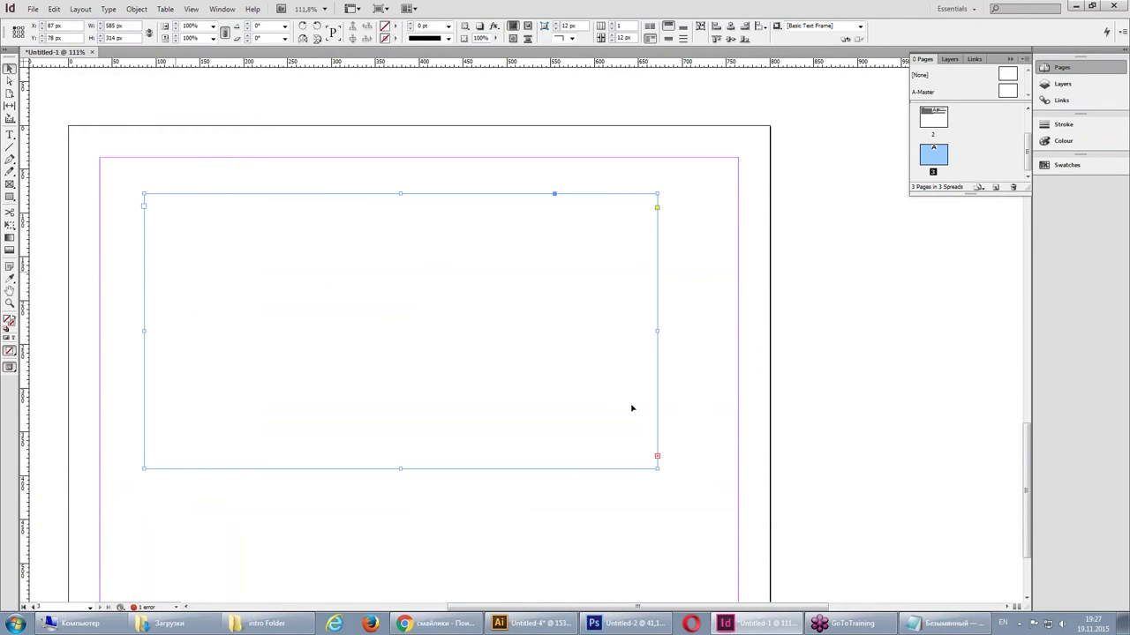
left_click(529, 623)
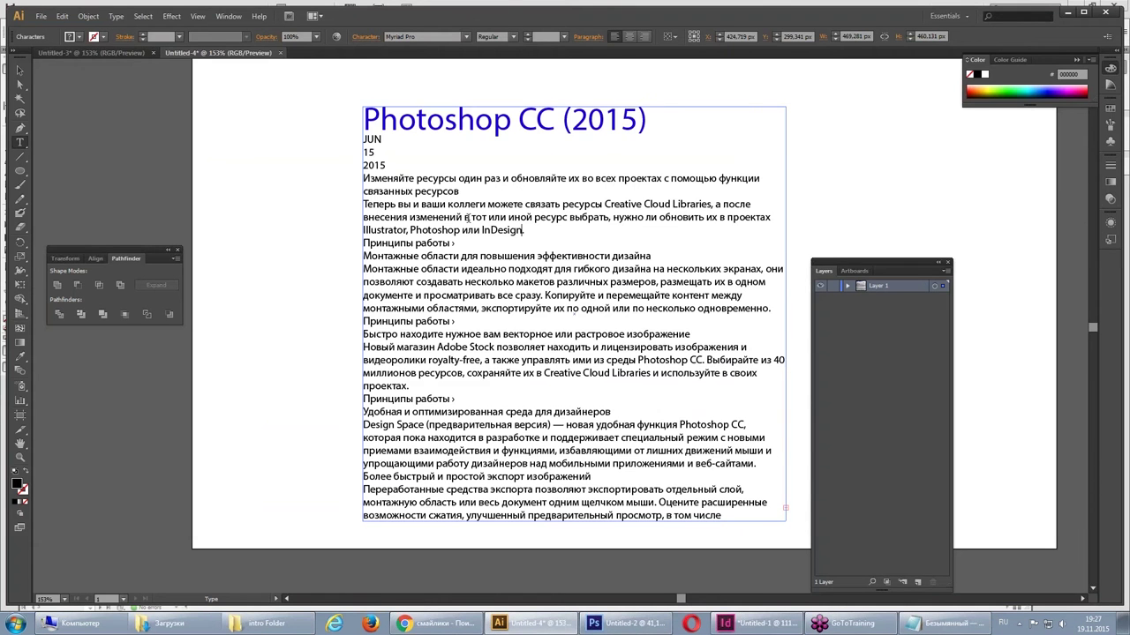
- Copy the Illustrator text and paste it into InDesign, accepting placement as embedded EPS
right_click(436, 189)
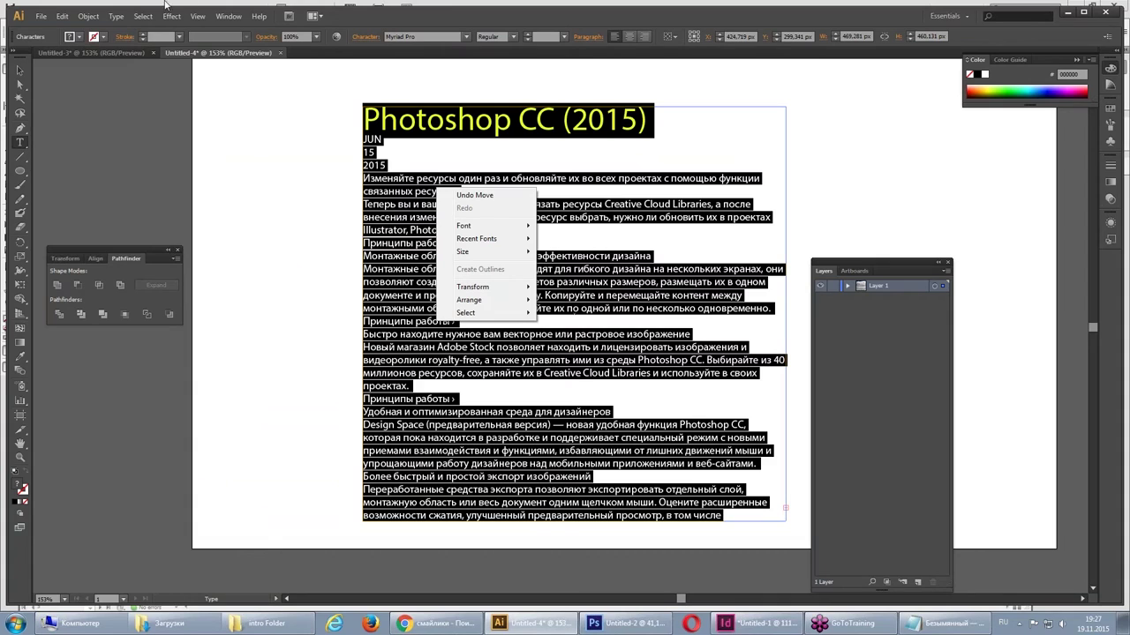
left_click(62, 18)
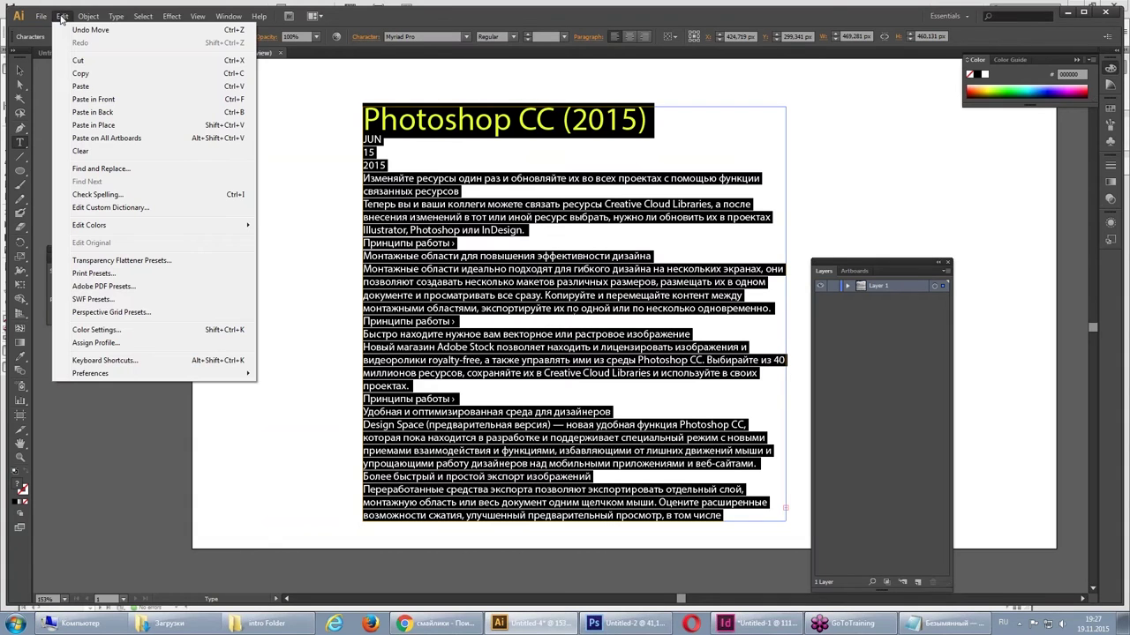
left_click(78, 74)
left_click(761, 623)
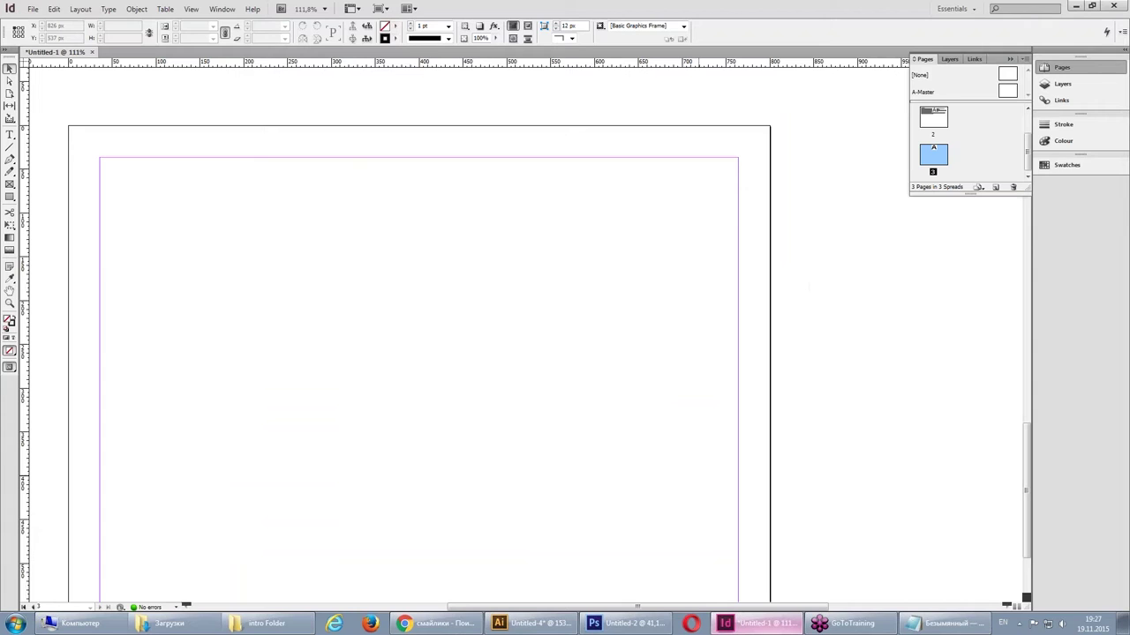
left_click(54, 9)
left_click(75, 78)
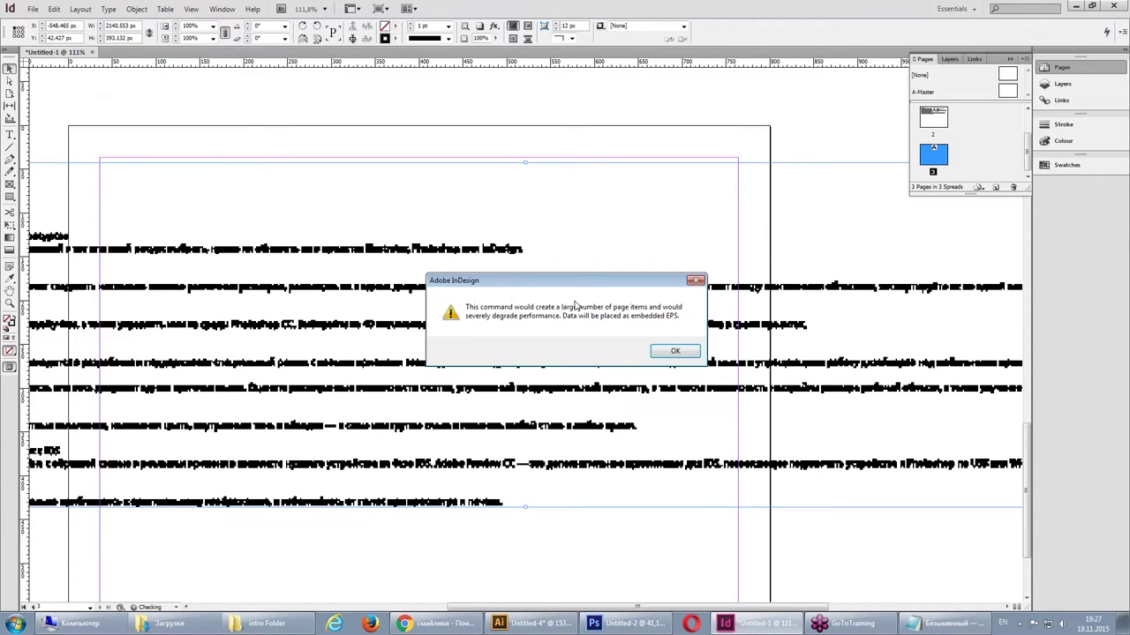
left_click(674, 350)
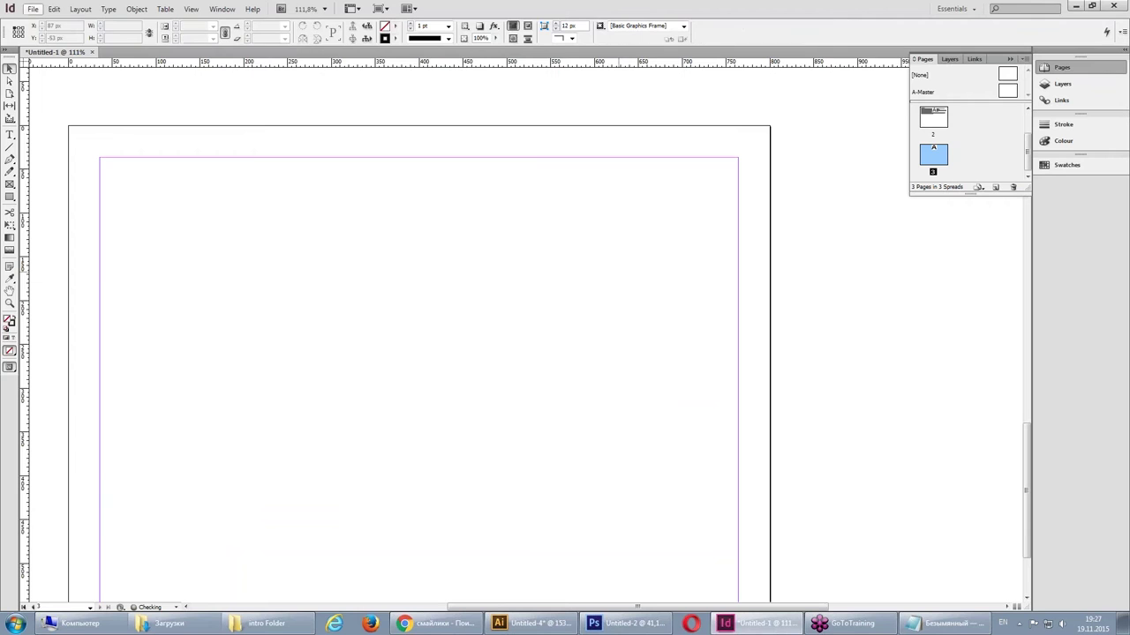
- Dismiss InDesign's Edit menu and bring the Photoshop document forward
left_click(53, 9)
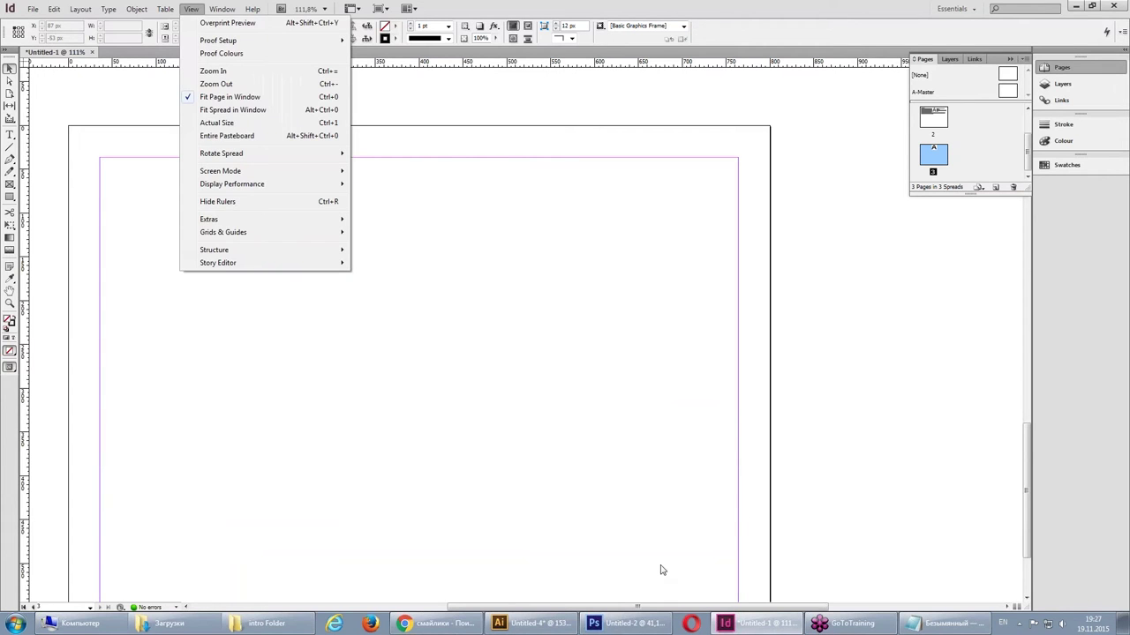
key("Escape")
left_click(627, 623)
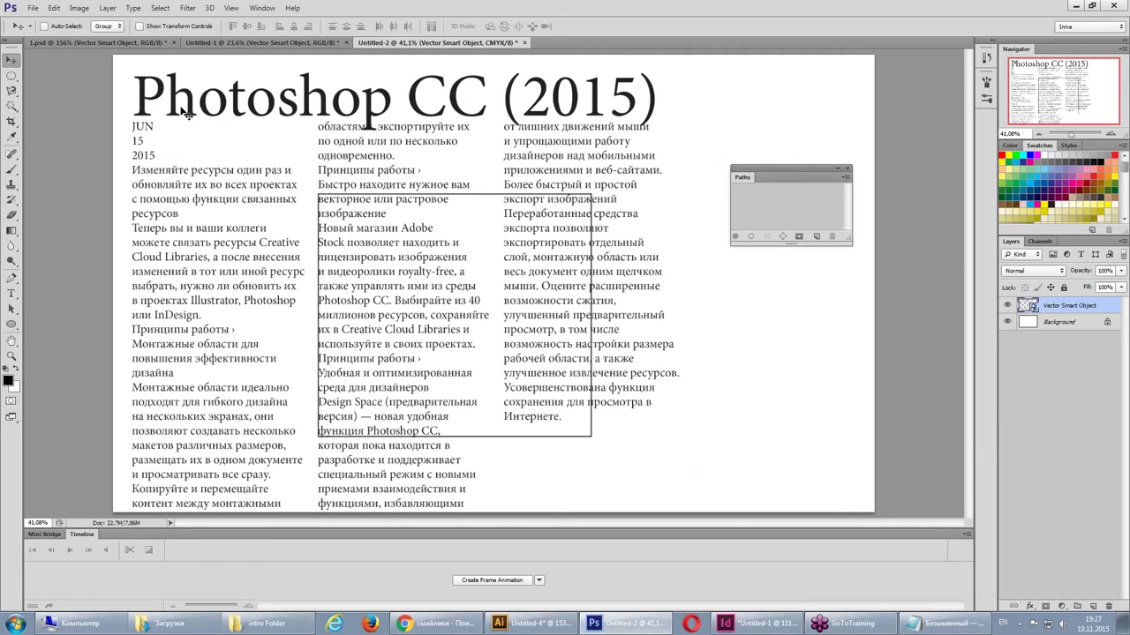
- Delete the Vector Smart Object layer in Photoshop and return to the Illustrator text
key("ctrl+e")
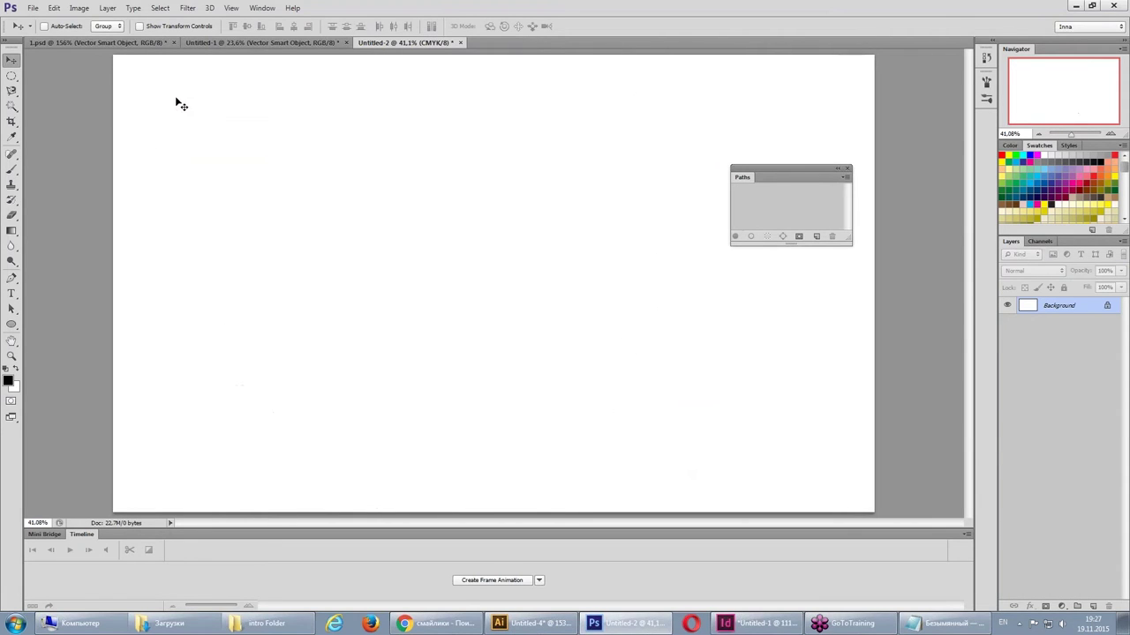
left_click(764, 626)
left_click(523, 623)
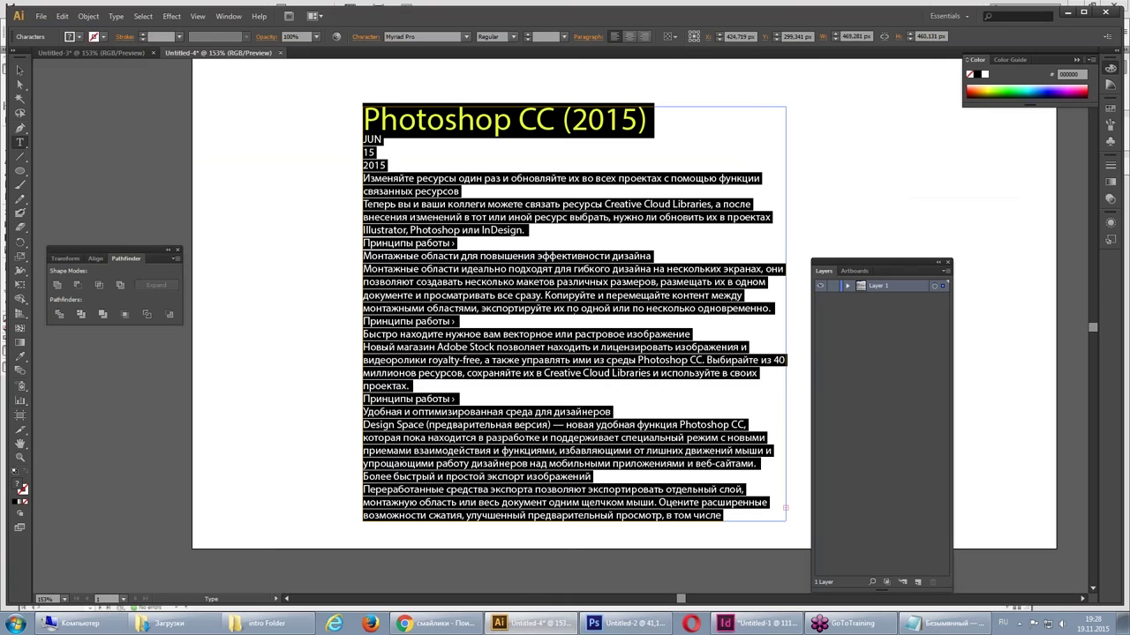
- Select the Illustrator text from the title through the first 'Принципы работы ›' line
left_click(436, 167)
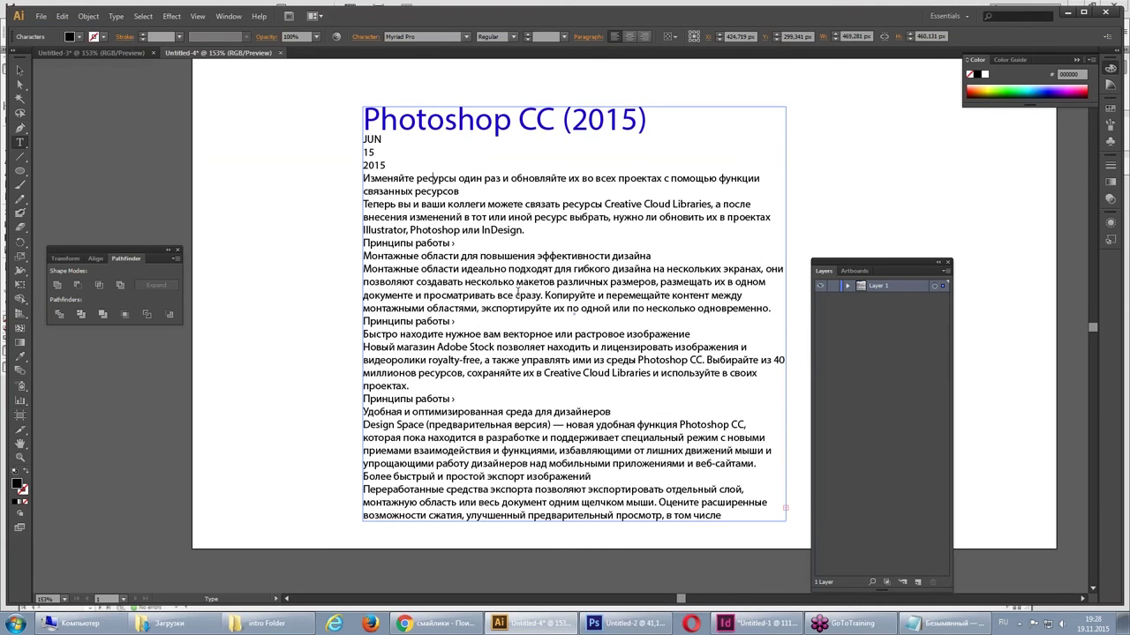
left_click_drag(457, 242, 358, 106)
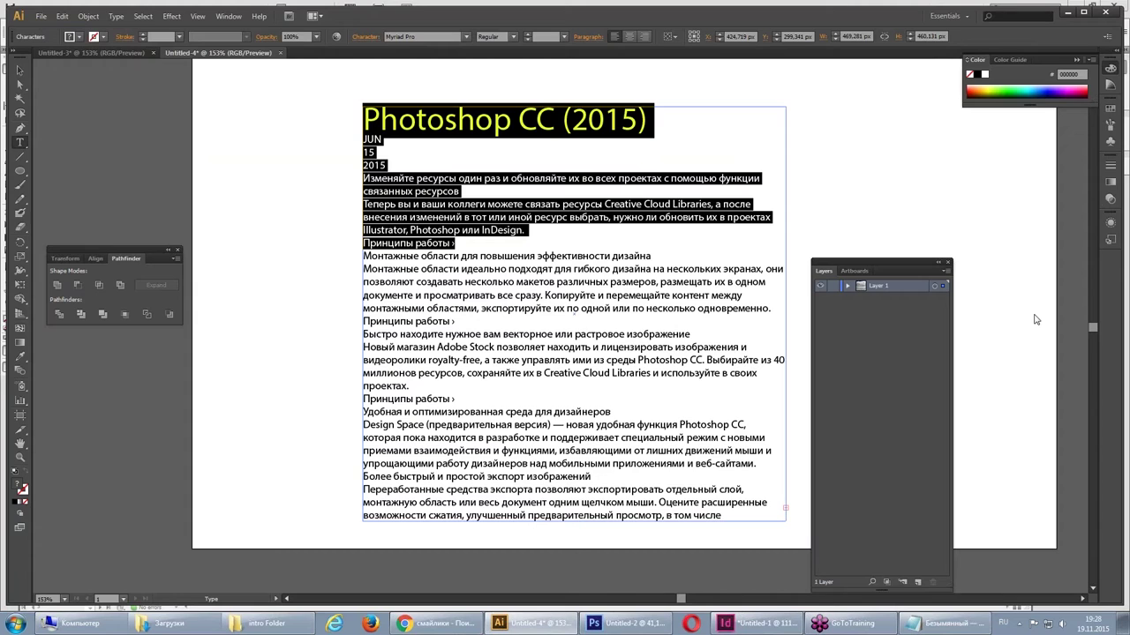
left_click(629, 623)
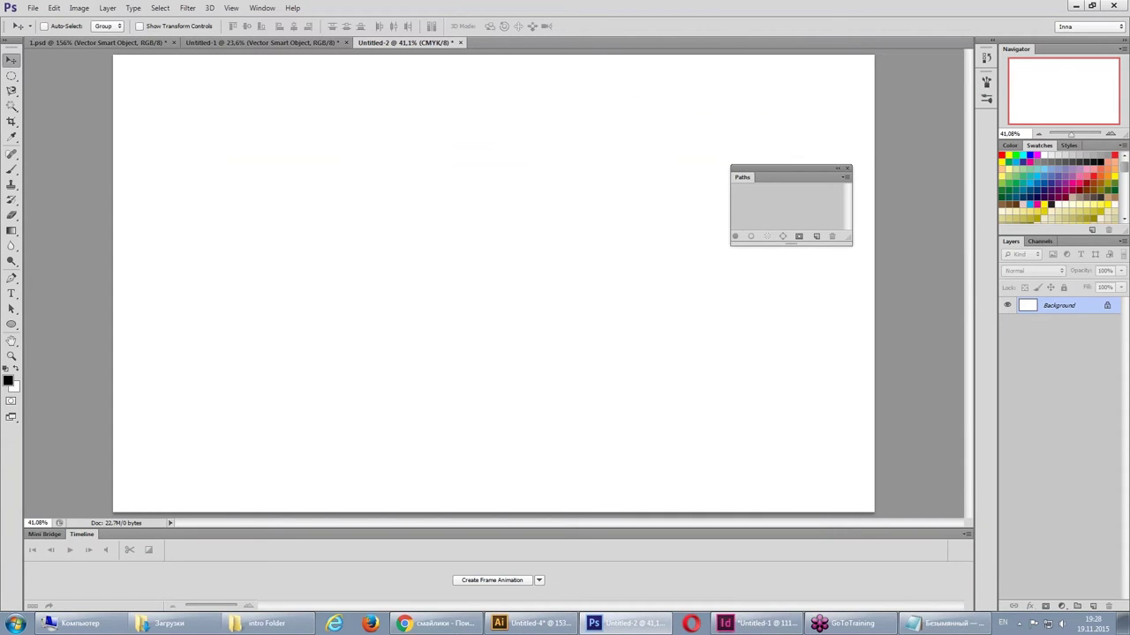
- Attempt a plain paste in Photoshop and cancel the paste-as-pixels dialog
left_click(54, 7)
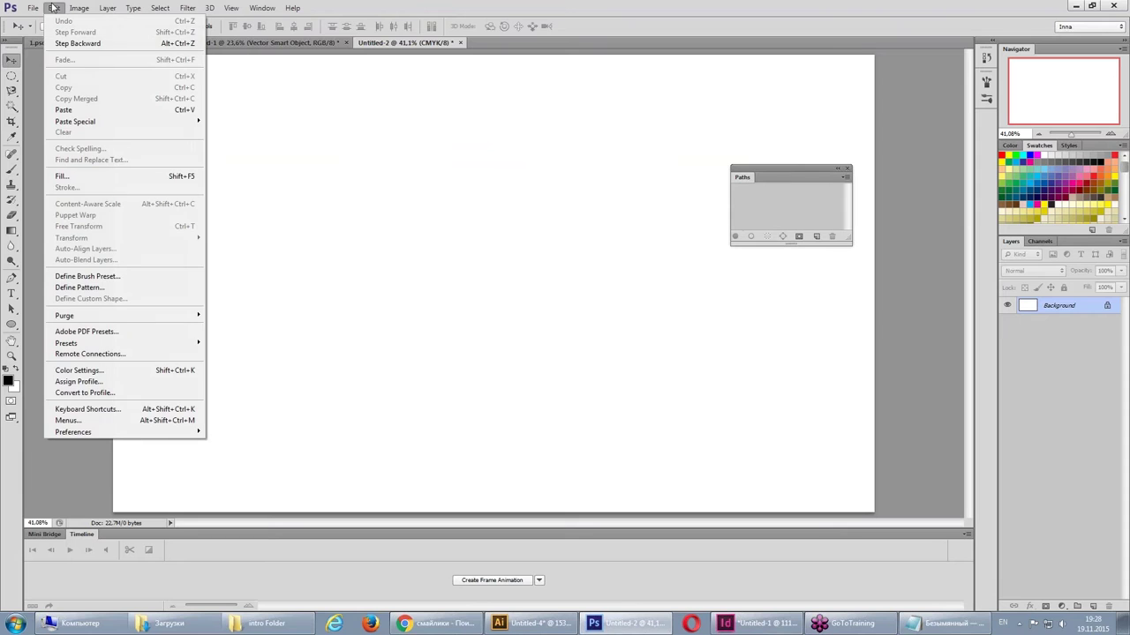
left_click(76, 109)
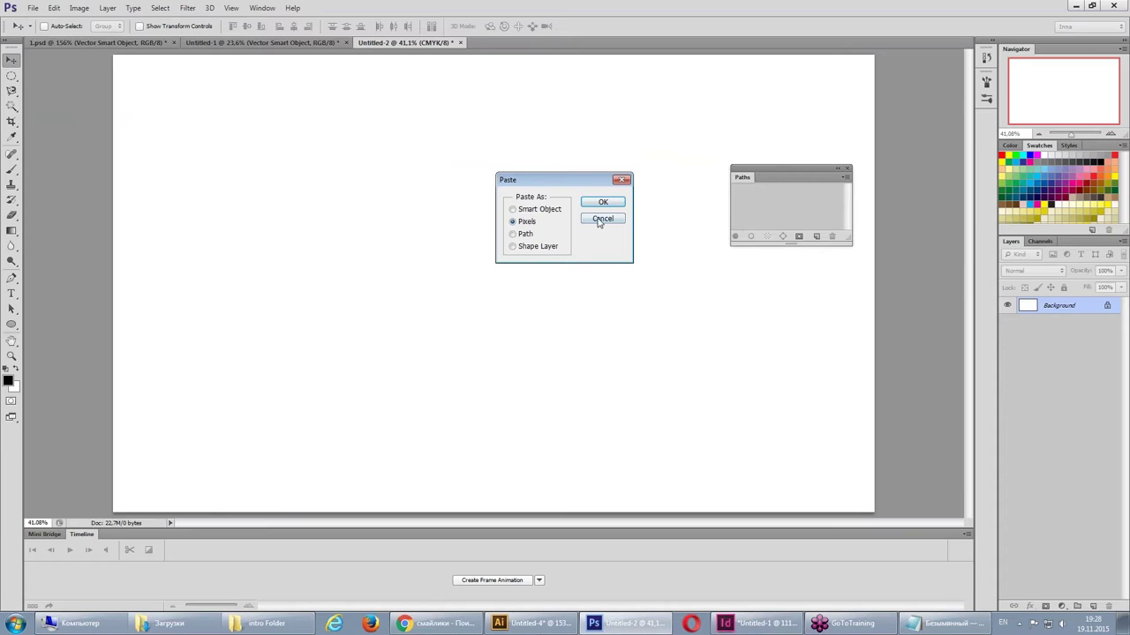
left_click(603, 218)
- Draw a paragraph text box across the canvas and paste the Illustrator text into it
left_click(12, 293)
left_click(173, 110)
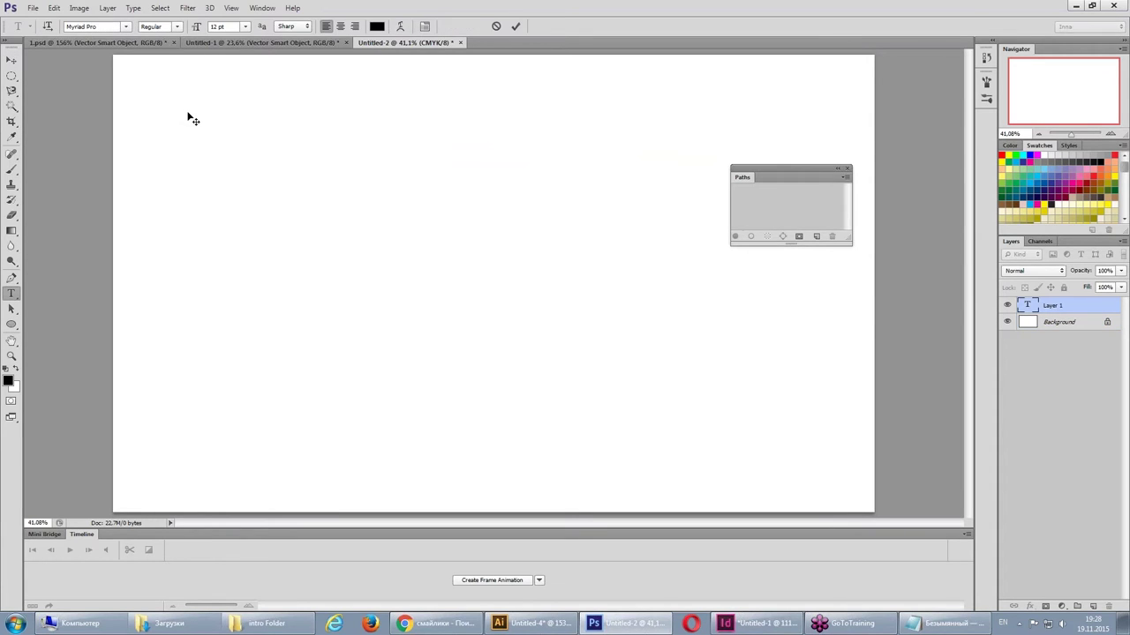
left_click(11, 59)
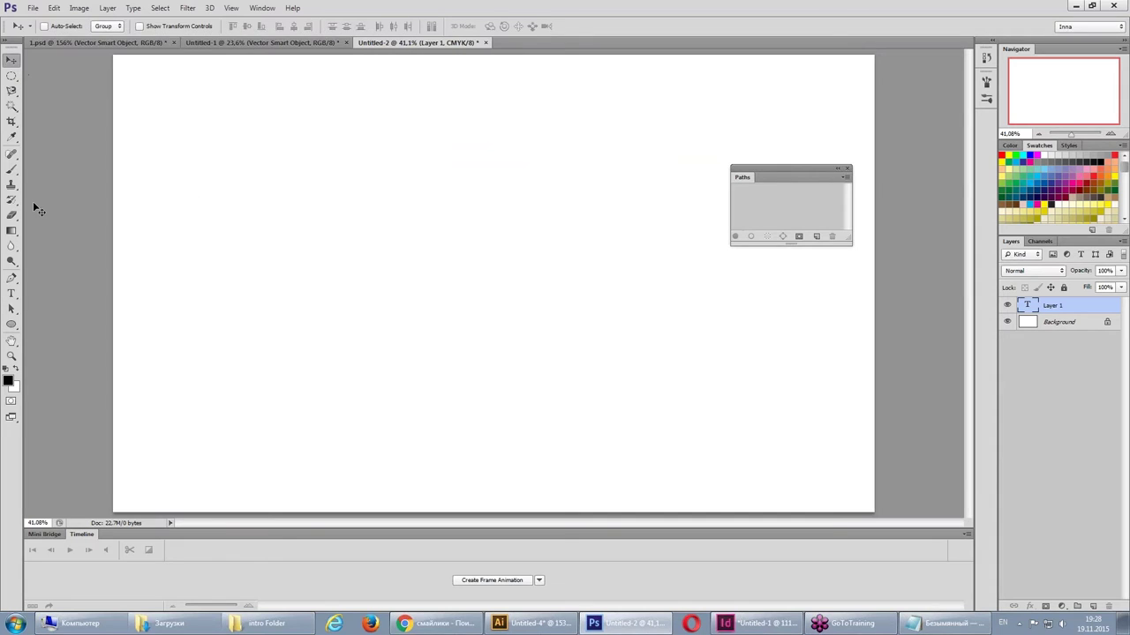
left_click(12, 293)
left_click_drag(150, 174, 699, 479)
left_click(53, 8)
left_click(87, 108)
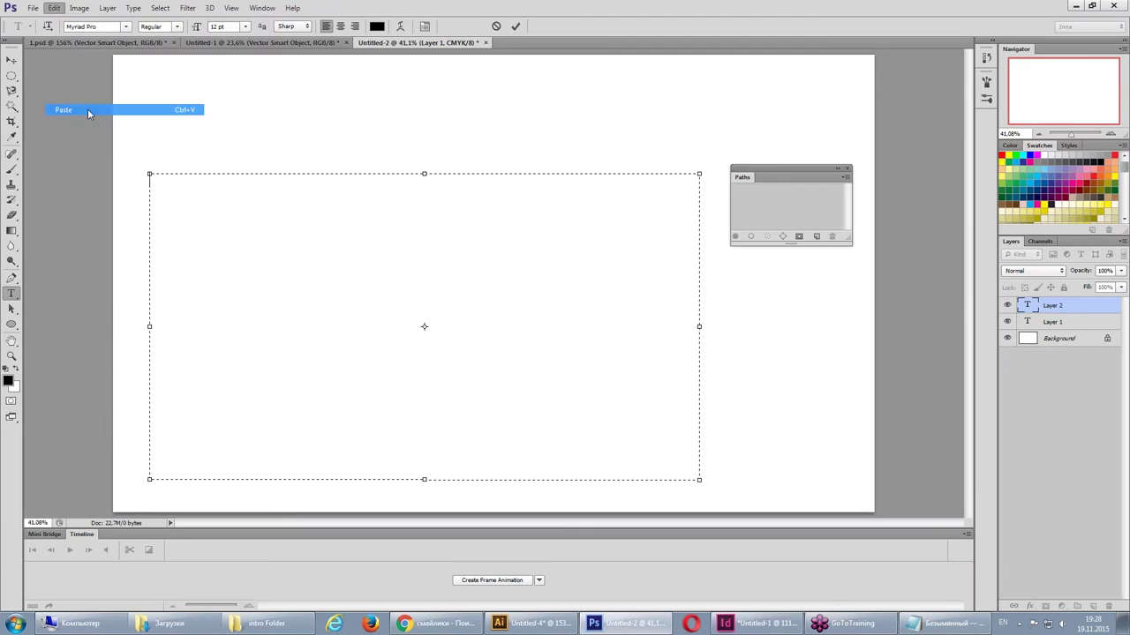
- Zoom in on the pasted type and select all of it, including the title
key("ctrl+a")
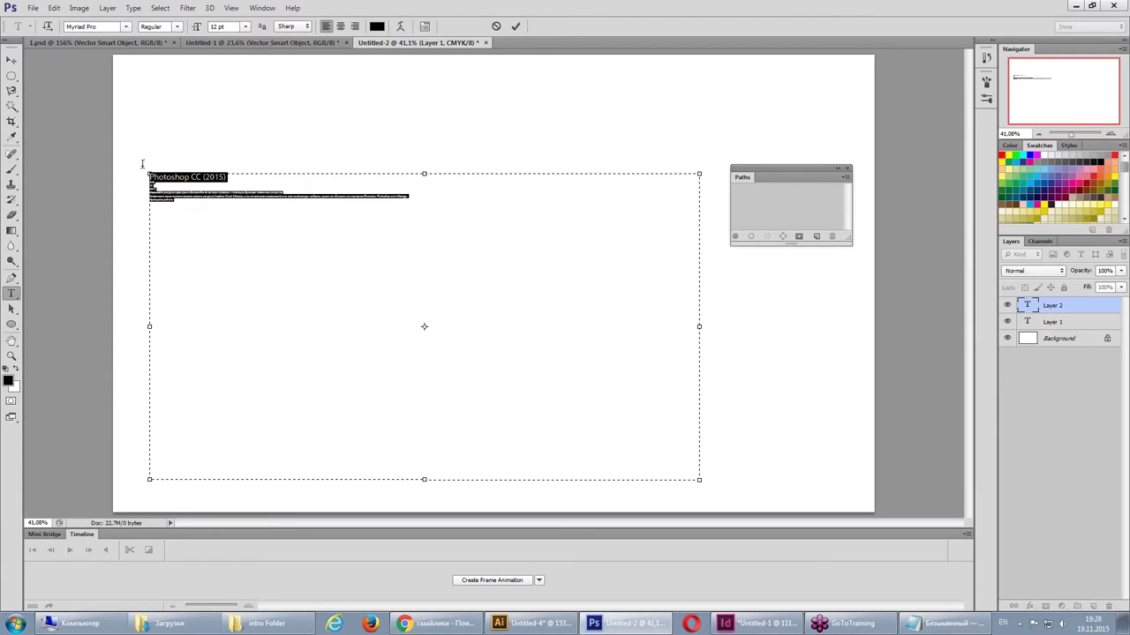
key("Right")
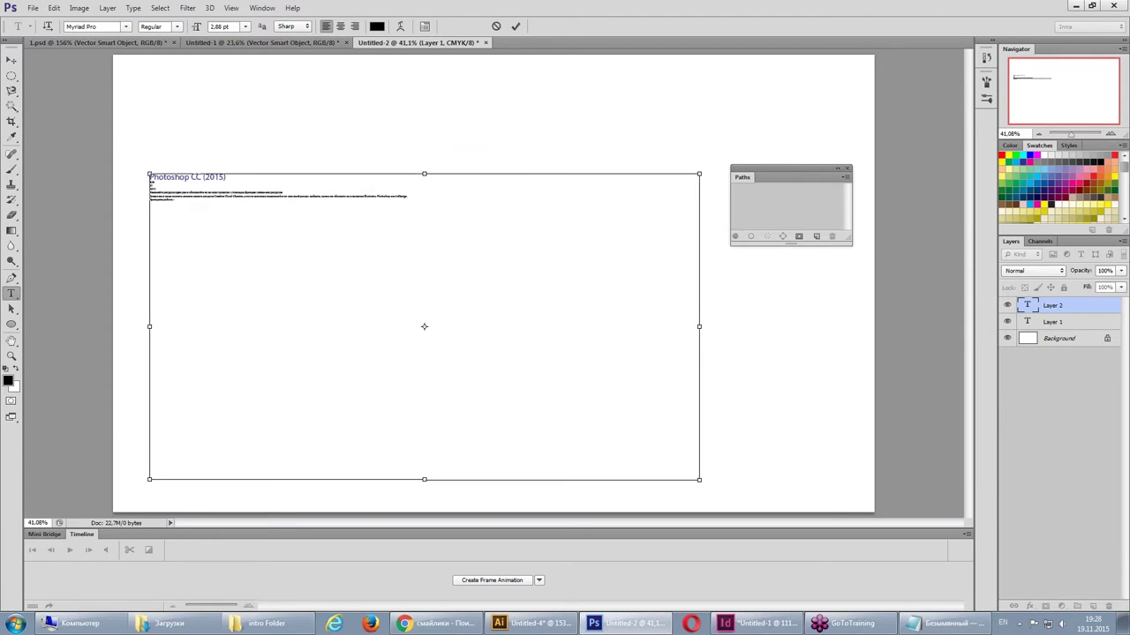
left_click_drag(144, 156, 272, 219)
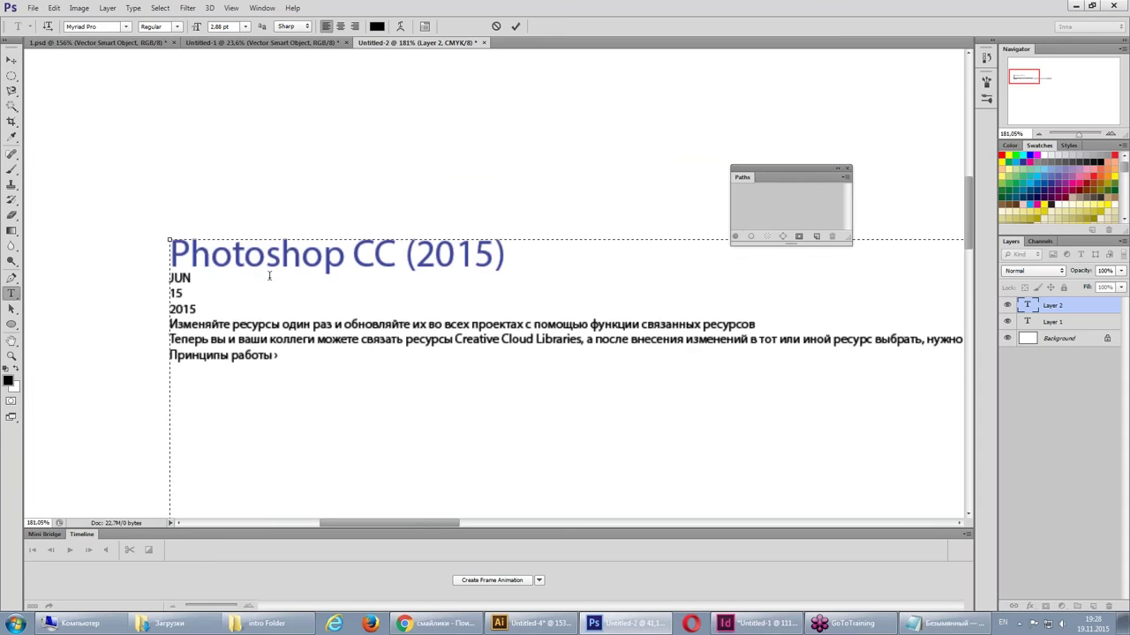
left_click_drag(299, 359, 239, 258)
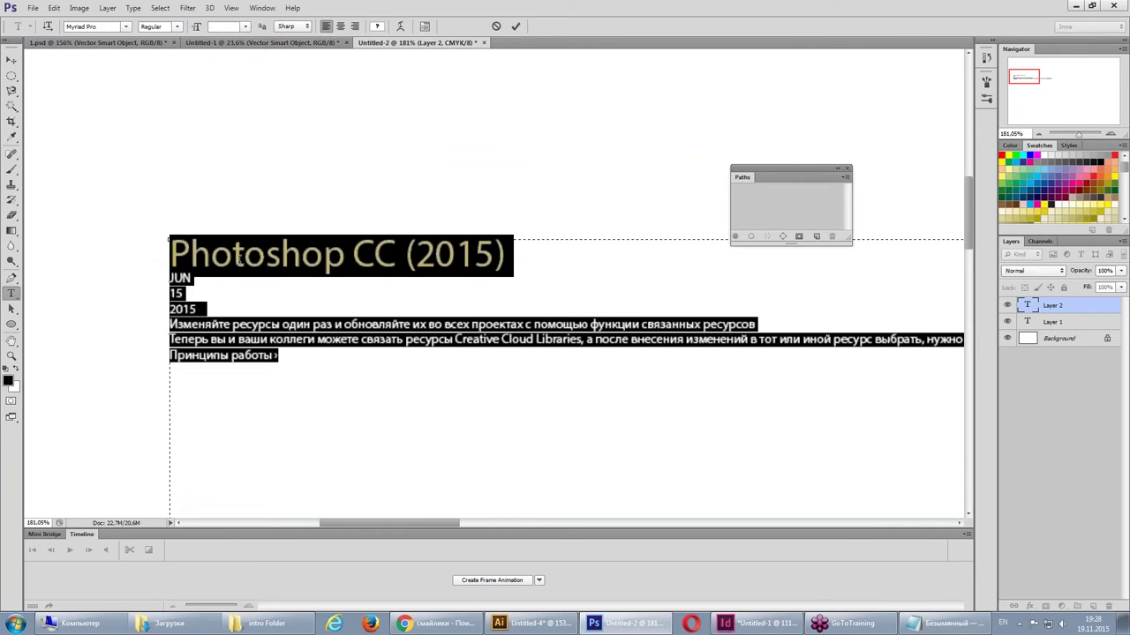
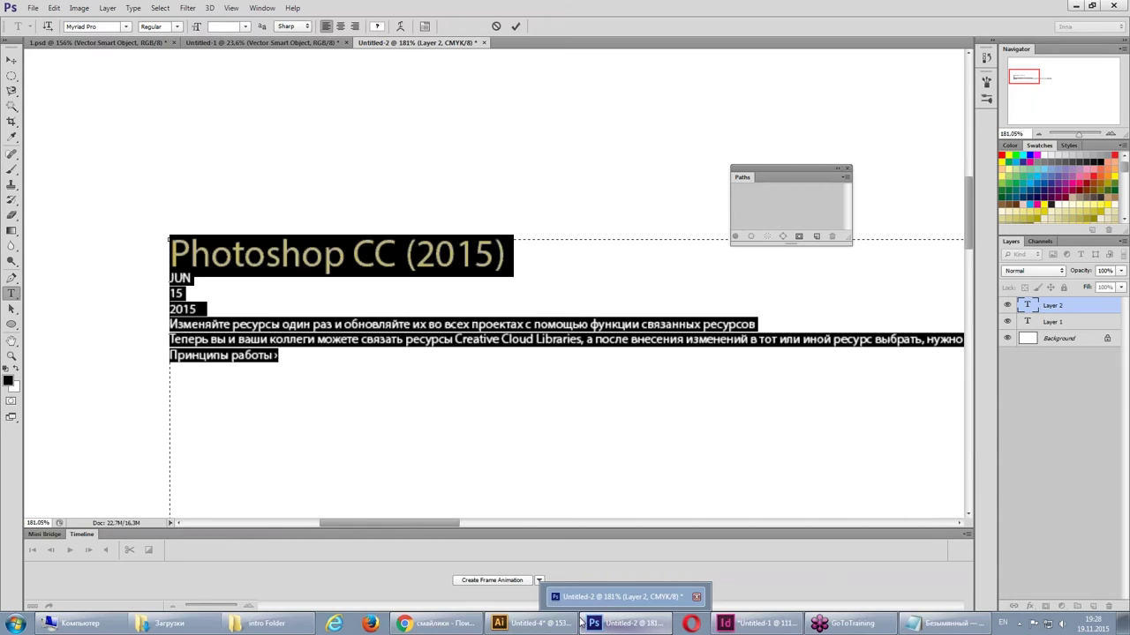
- Select all the text in Photoshop's Layer 2 text layer with the Type tool
left_click(419, 441)
left_click_drag(345, 377, 170, 242)
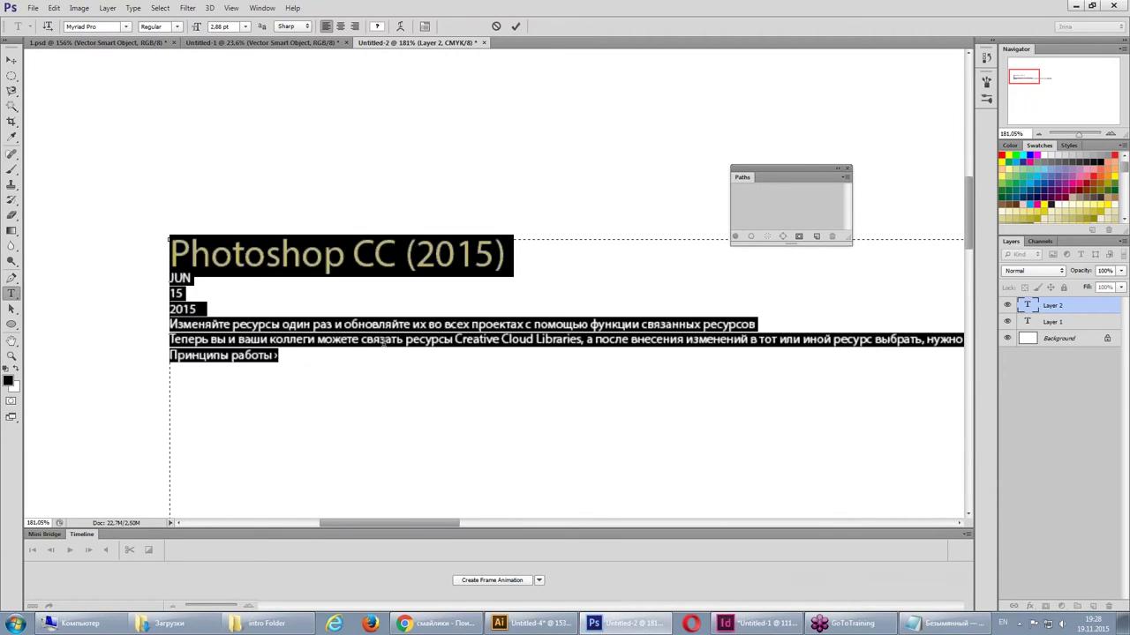
- Draw a text frame in the middle of the InDesign page and paste the copied text into it
left_click(781, 623)
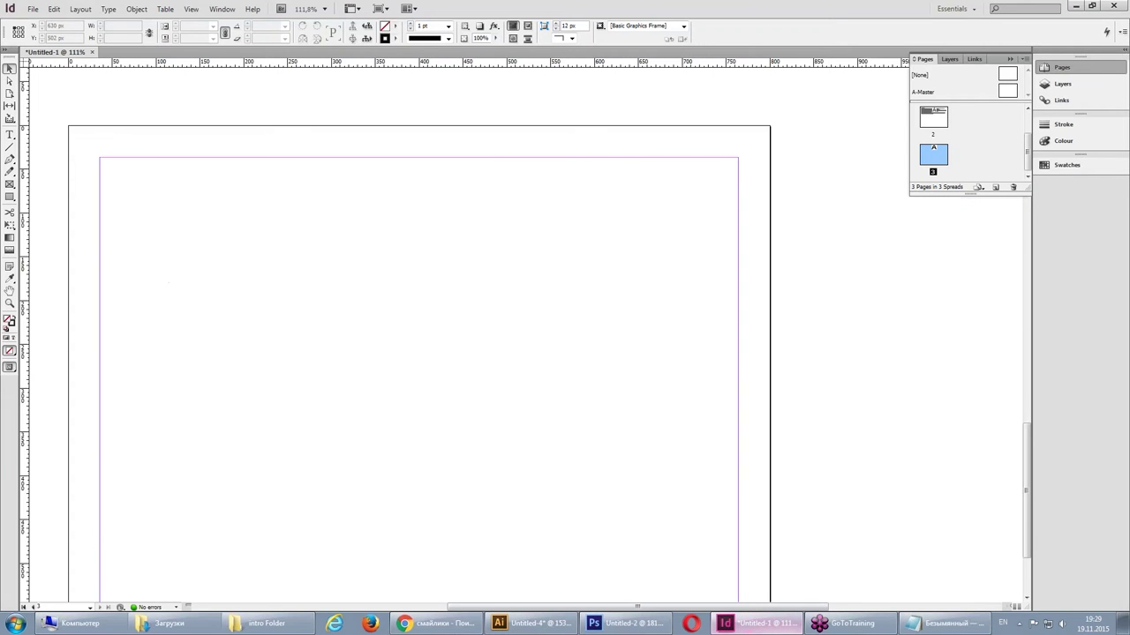
key("t")
left_click_drag(223, 234, 633, 441)
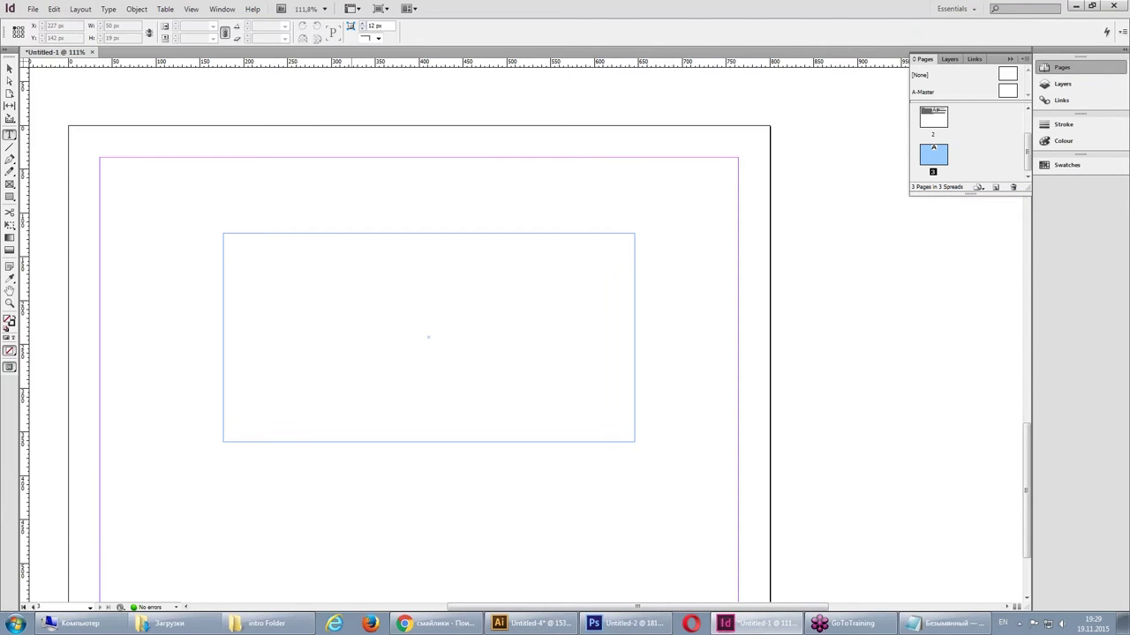
left_click(54, 9)
left_click(69, 79)
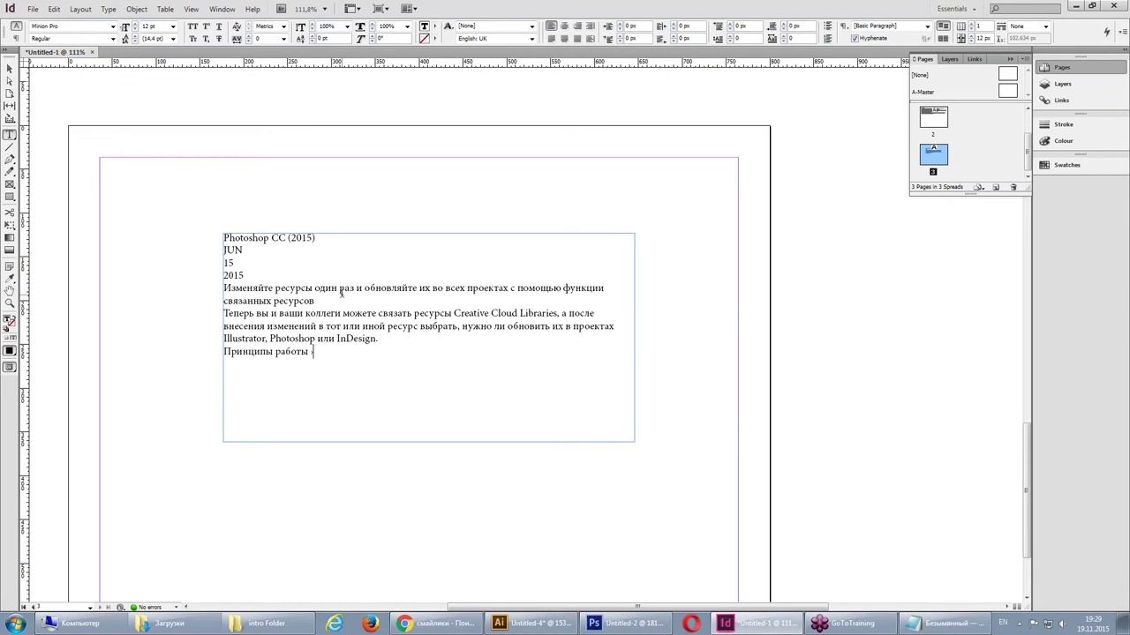
- Deselect the text in Photoshop, then select all the text in Illustrator's frame
key("alt+Tab")
left_click(407, 310)
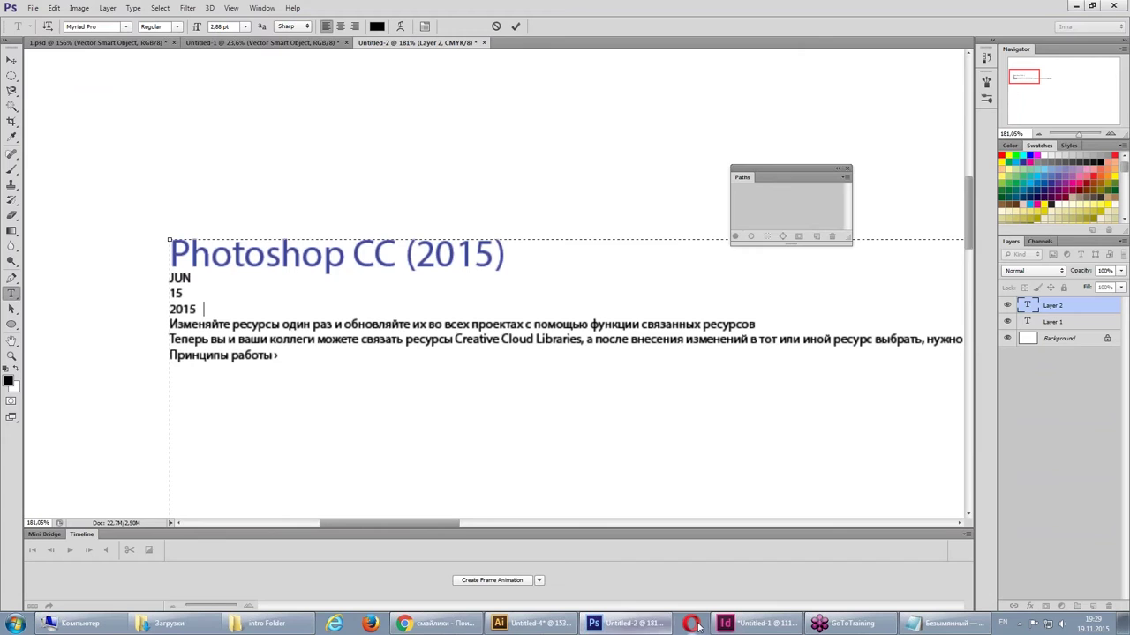
left_click(530, 623)
left_click(455, 242)
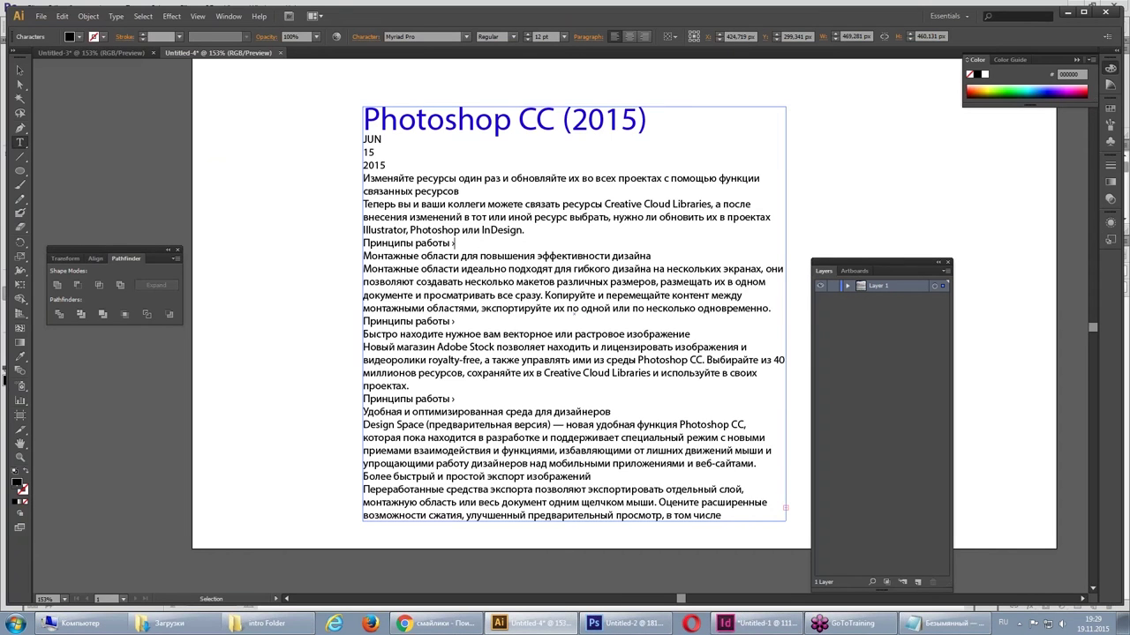
key("ctrl+a")
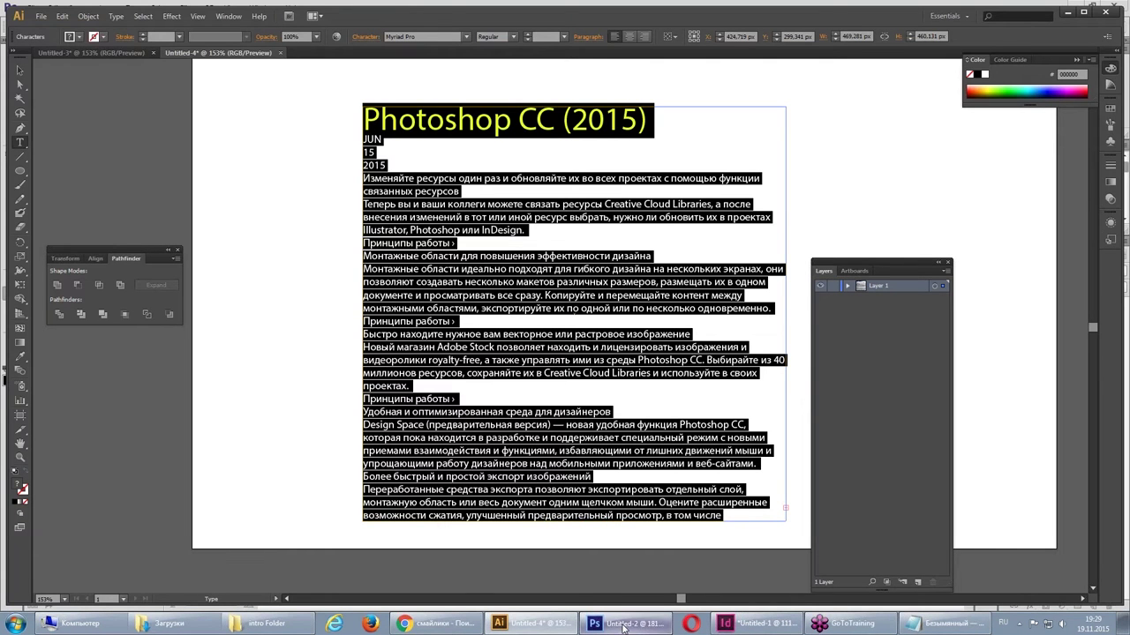
- Commit the text edit in Photoshop and delete the old Layer 2 text layer
left_click(623, 625)
left_click(14, 60)
key("Delete")
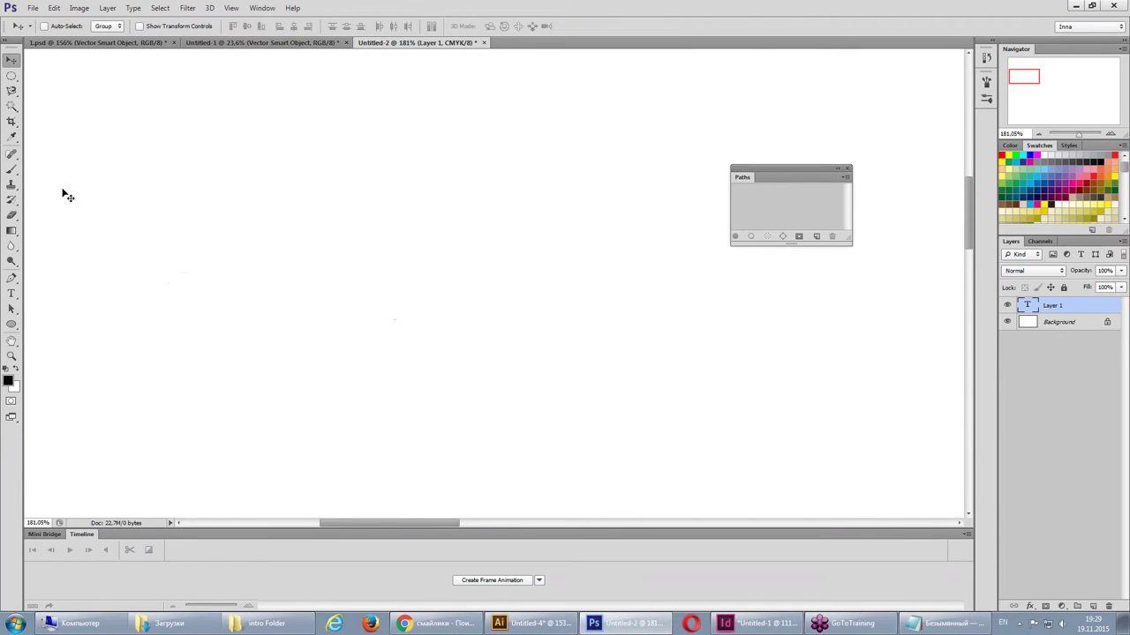
- Draw a paragraph text box across the Photoshop canvas and paste the Russian text into it
left_click(12, 294)
left_click_drag(71, 76, 797, 519)
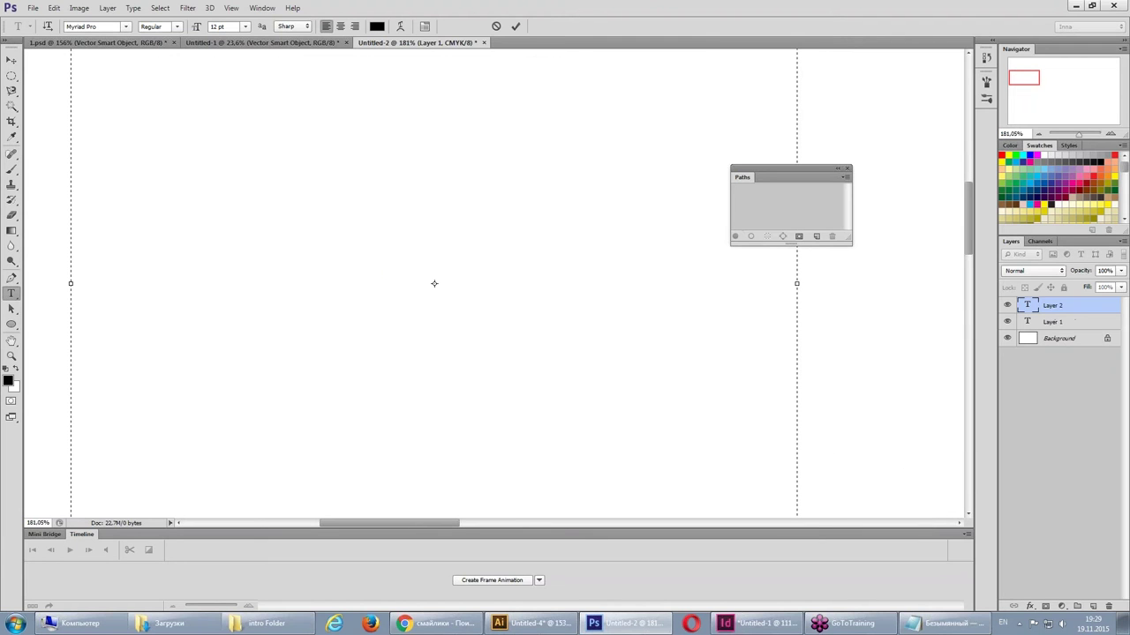
left_click(54, 8)
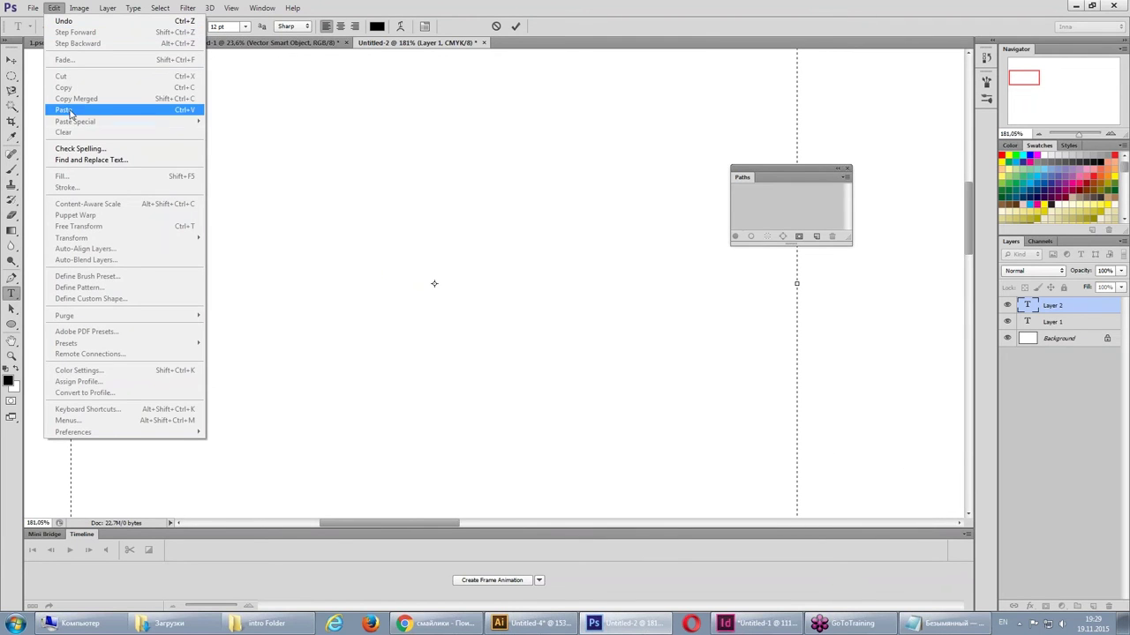
left_click(69, 111)
scroll(422, 191, "up", 1)
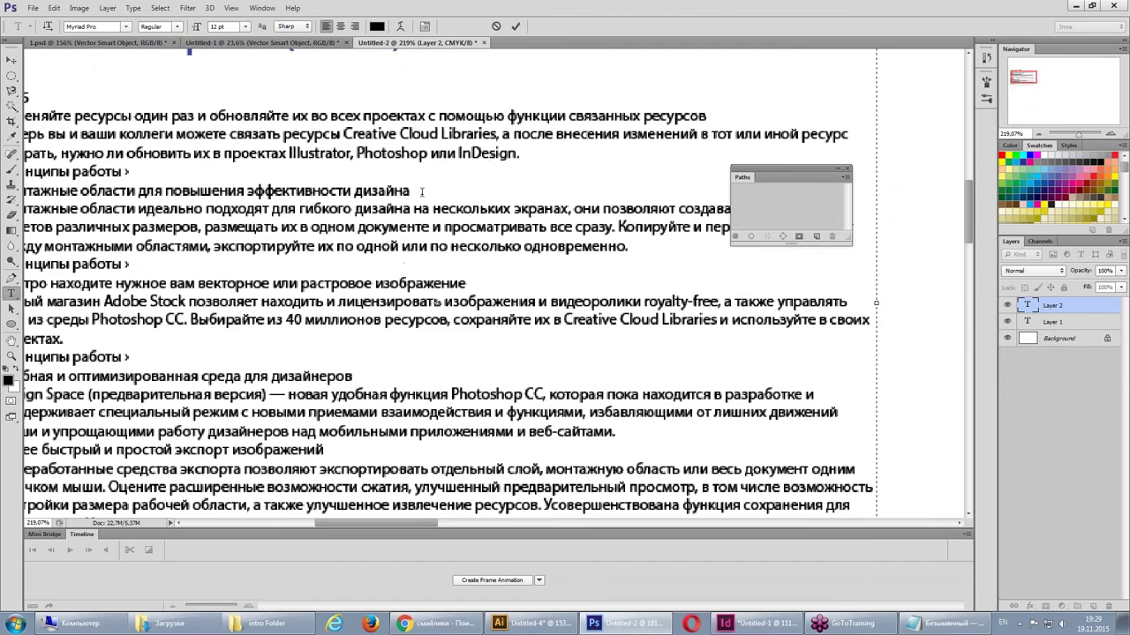
scroll(422, 192, "down", 3)
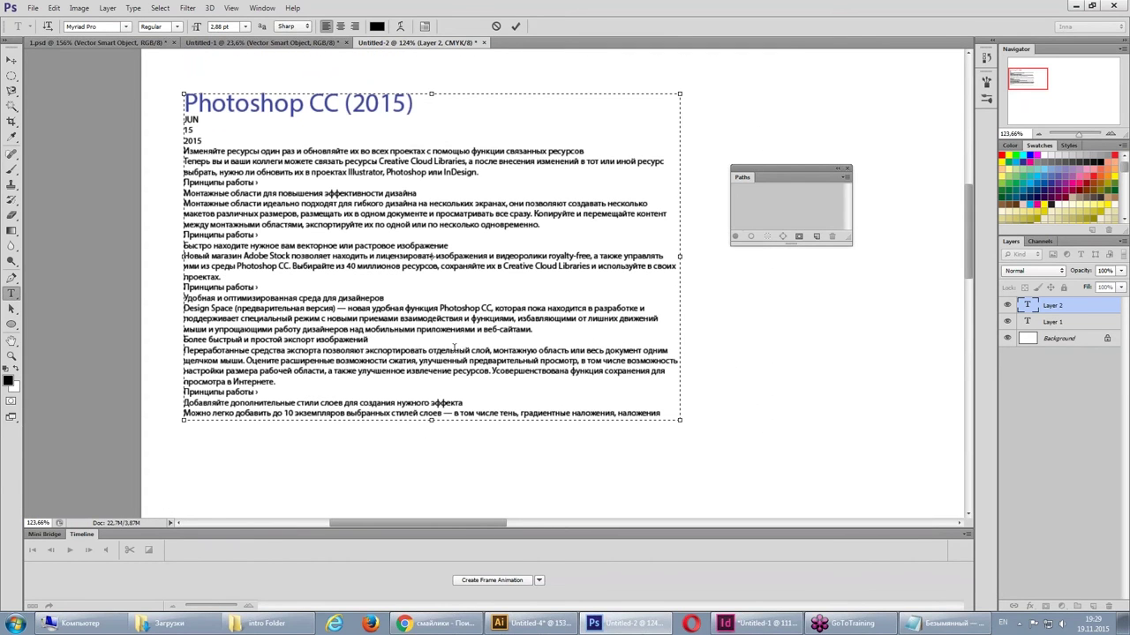
key("alt+Tab")
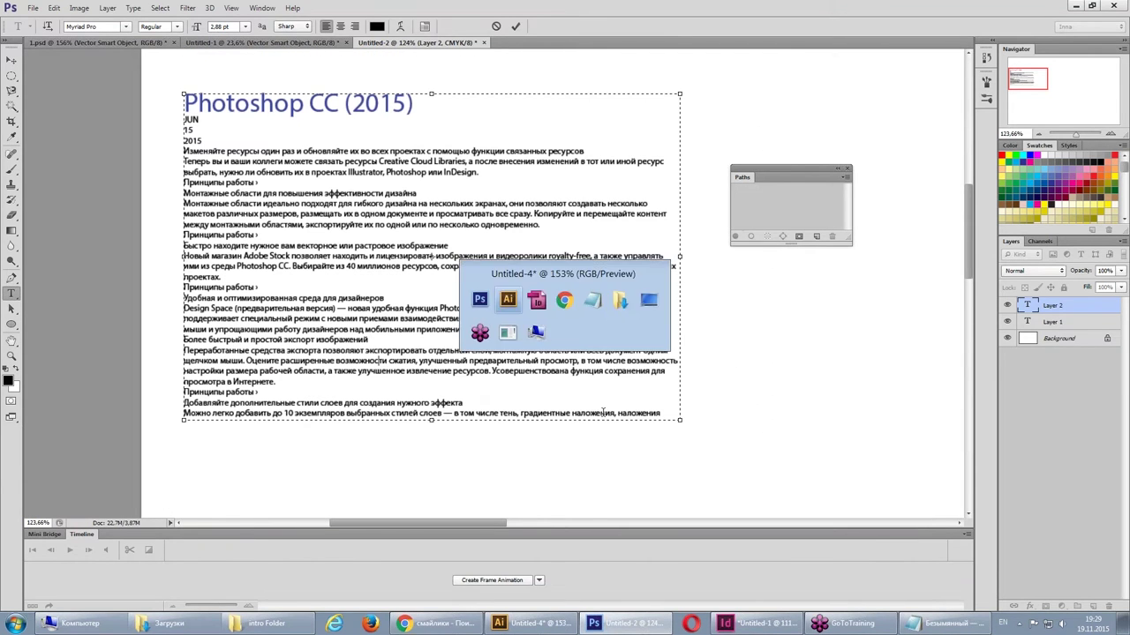
scroll(542, 378, "down", 2)
scroll(541, 378, "down", 3)
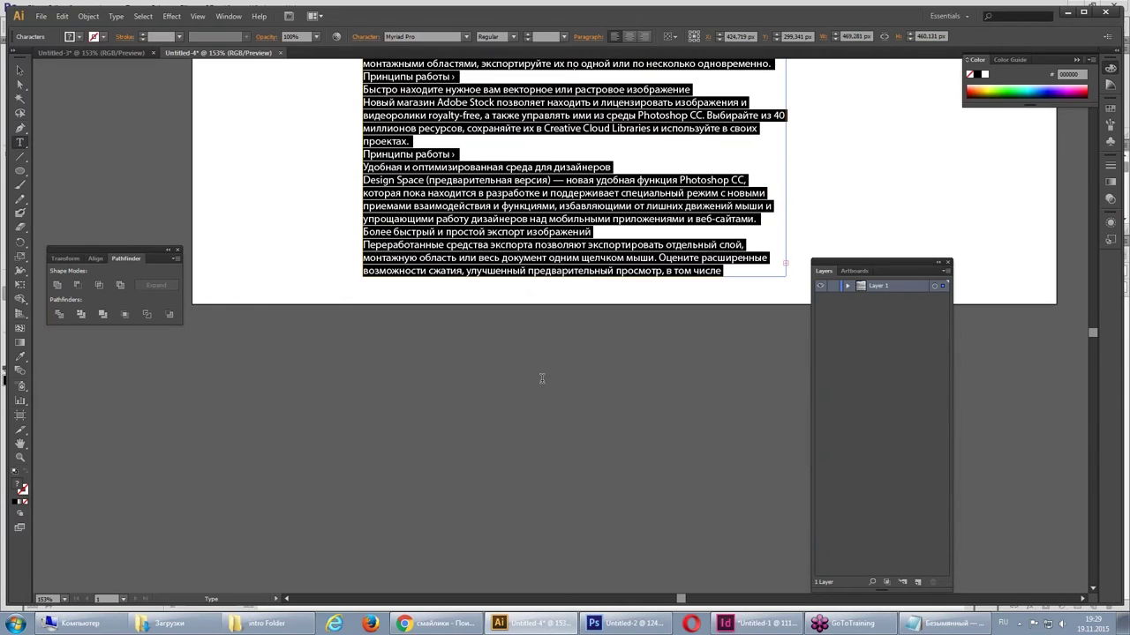
scroll(542, 377, "up", 2)
scroll(542, 378, "up", 1)
scroll(542, 378, "up", 2)
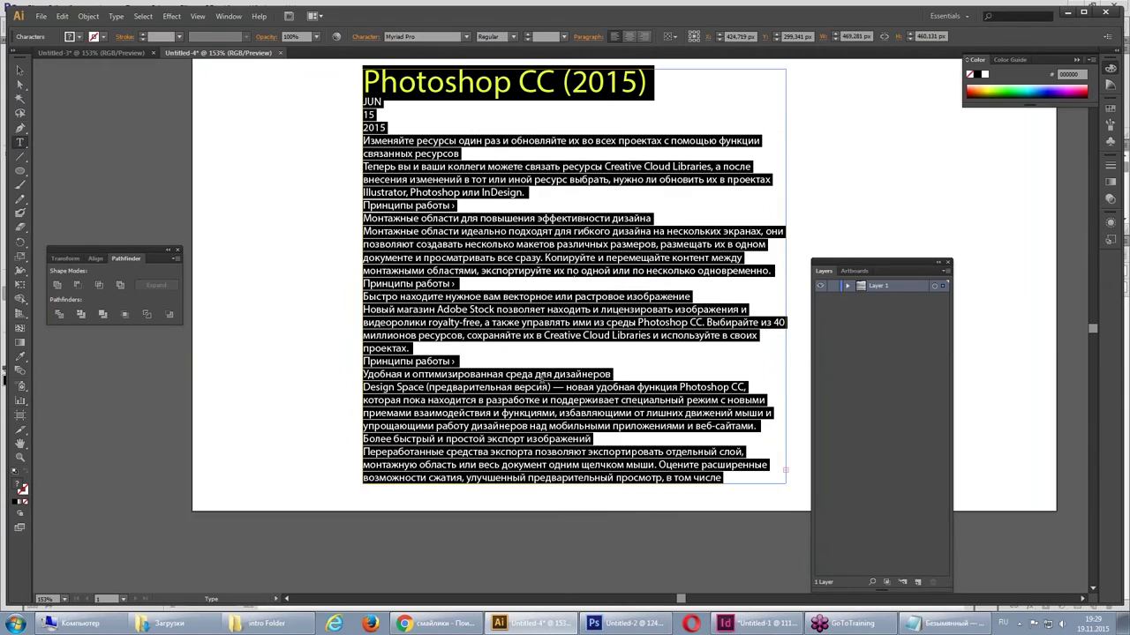
key("alt+Tab")
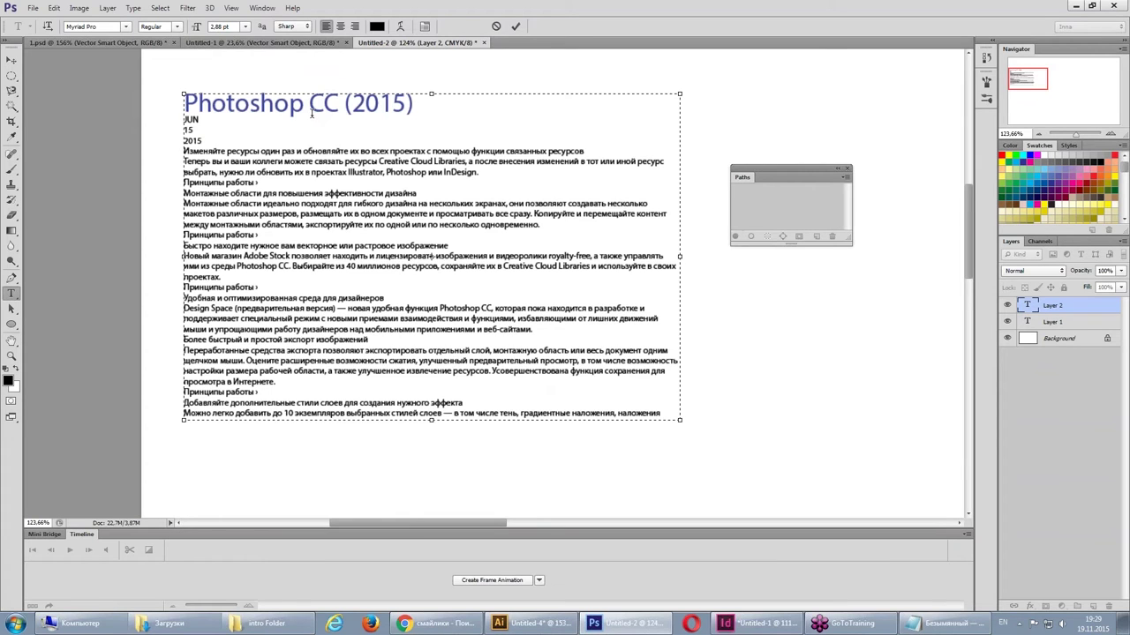
- Select all the paragraph text headed 'Photoshop CC (2015)' in Photoshop's text box
triple_click(195, 98)
left_click(386, 233)
key("ctrl+a")
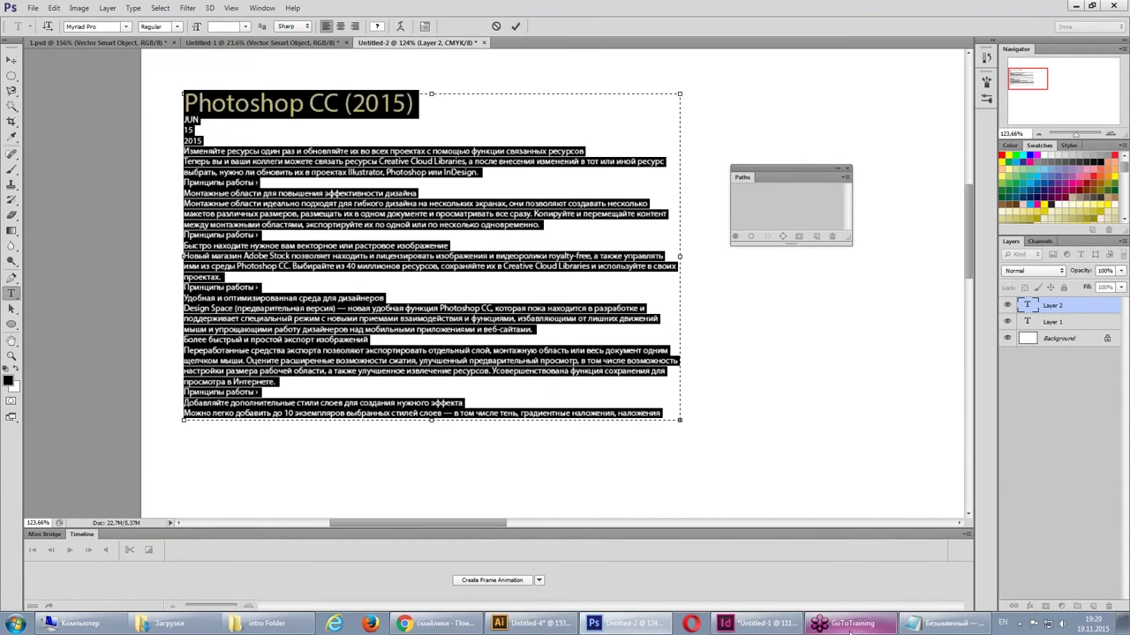
left_click(755, 623)
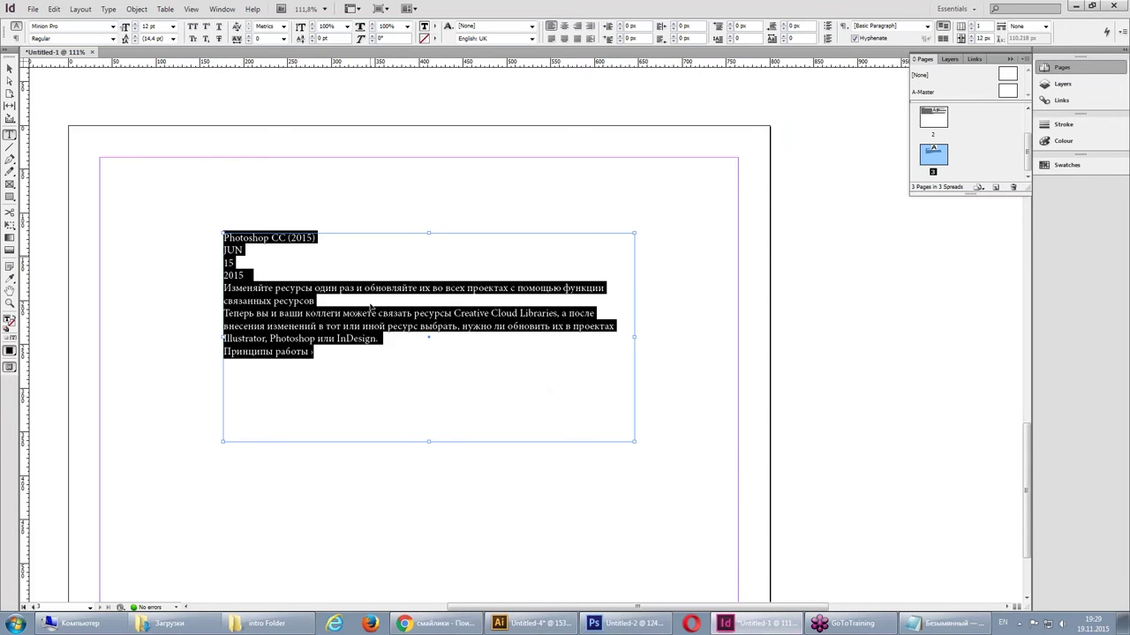
- Paste the text into InDesign's frame, replacing its contents, and move the frame up-left
key("ctrl+v")
left_click(350, 391)
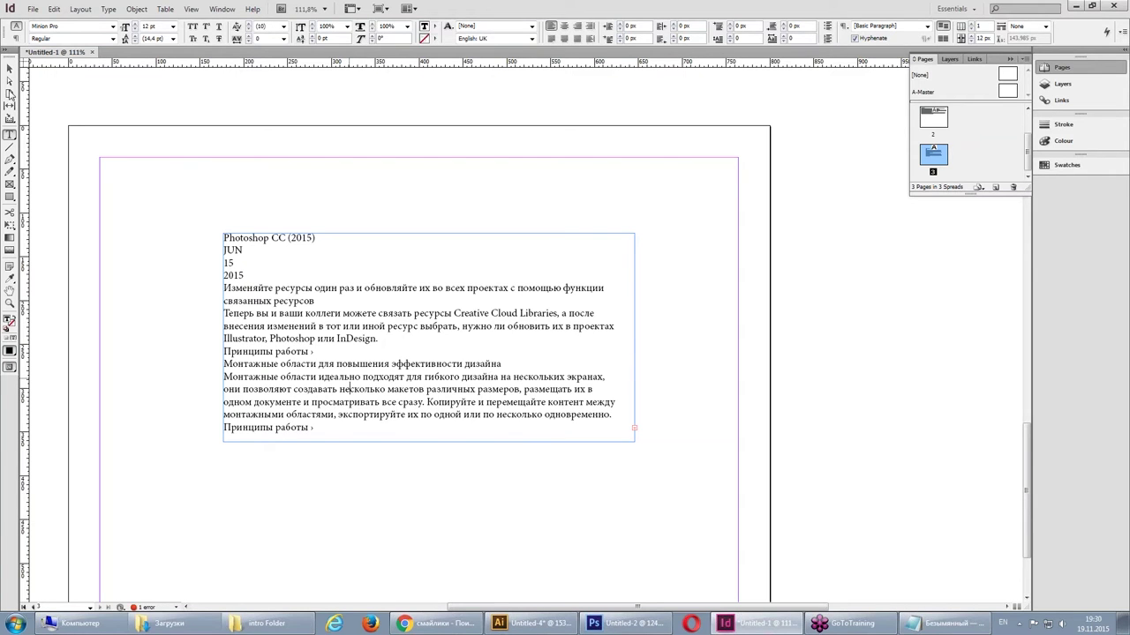
left_click(9, 68)
left_click_drag(353, 336, 277, 274)
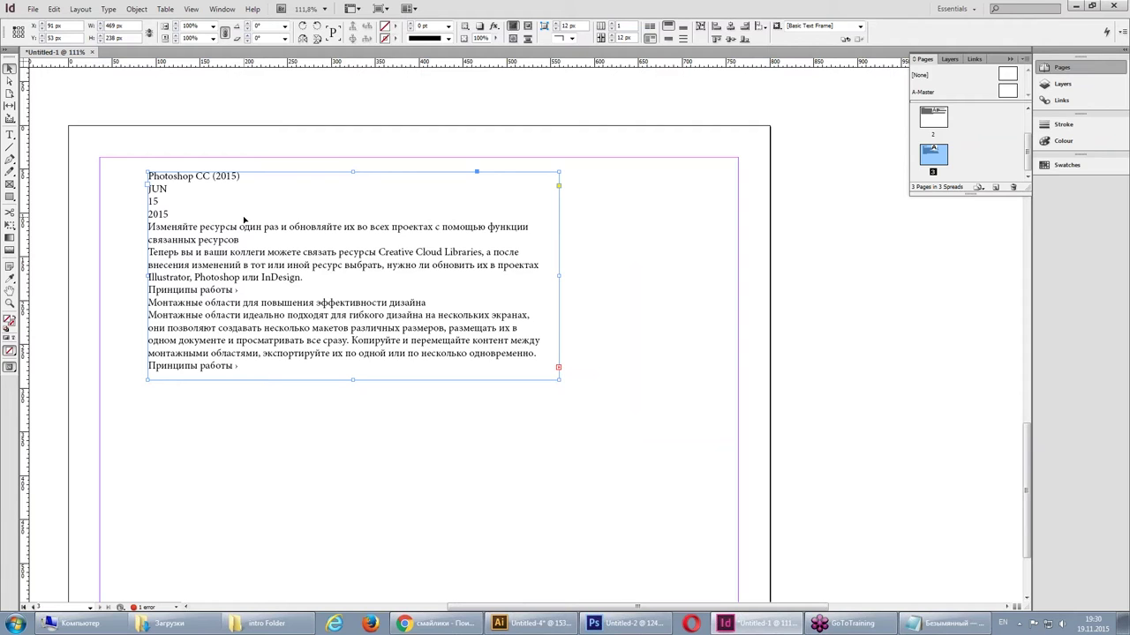
- Show hidden characters and fit the text frame into the page's top-left margin corner
left_click(108, 8)
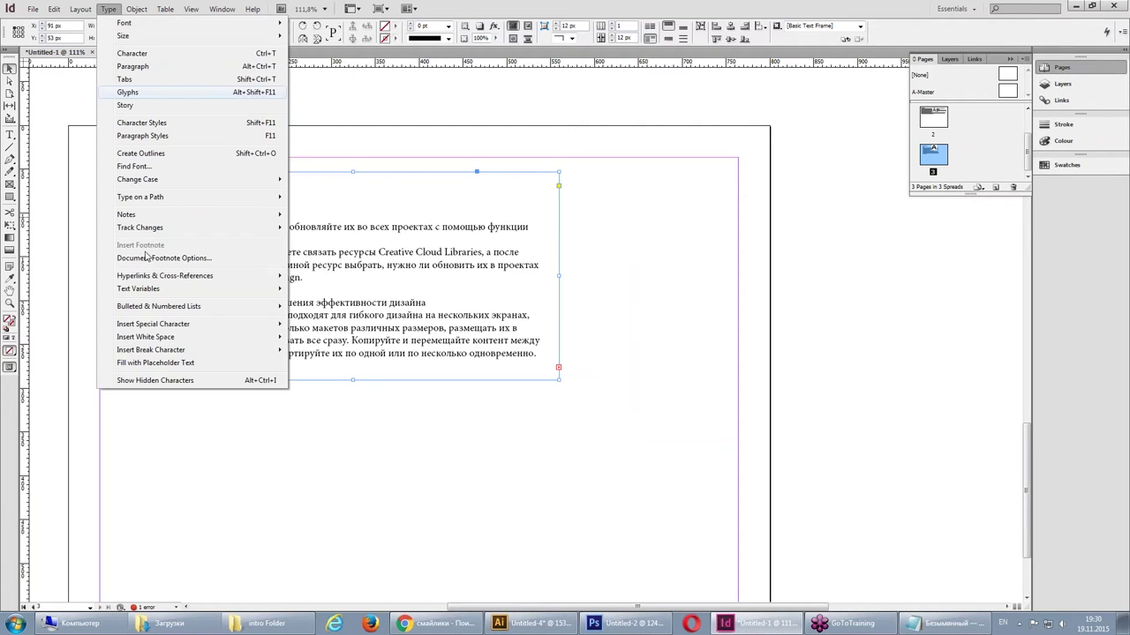
left_click(162, 379)
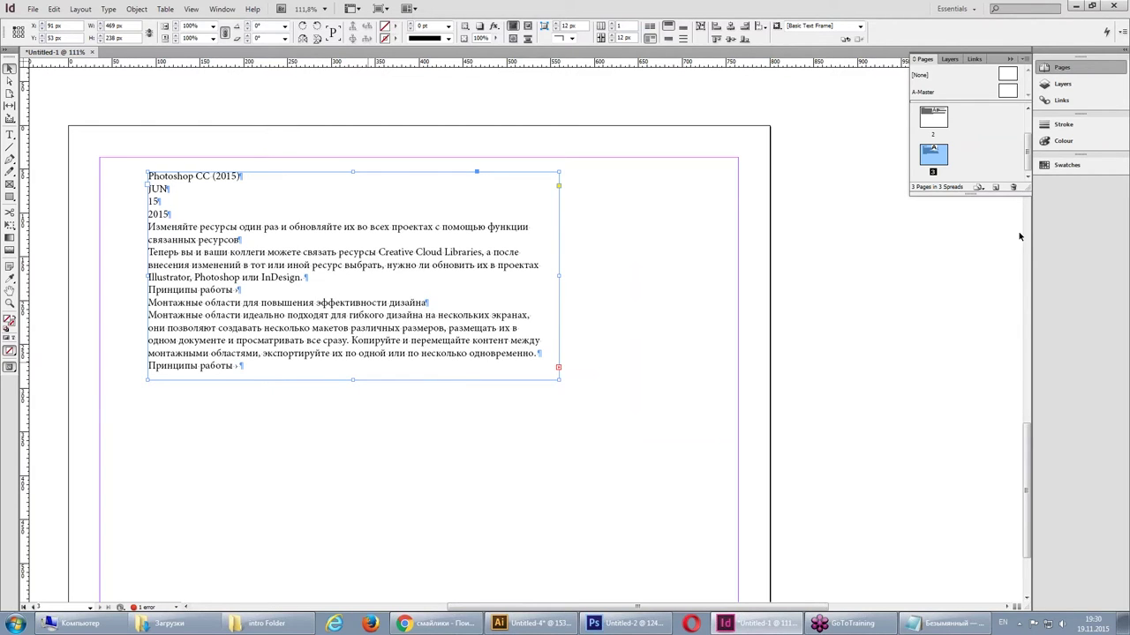
key("ctrl+r")
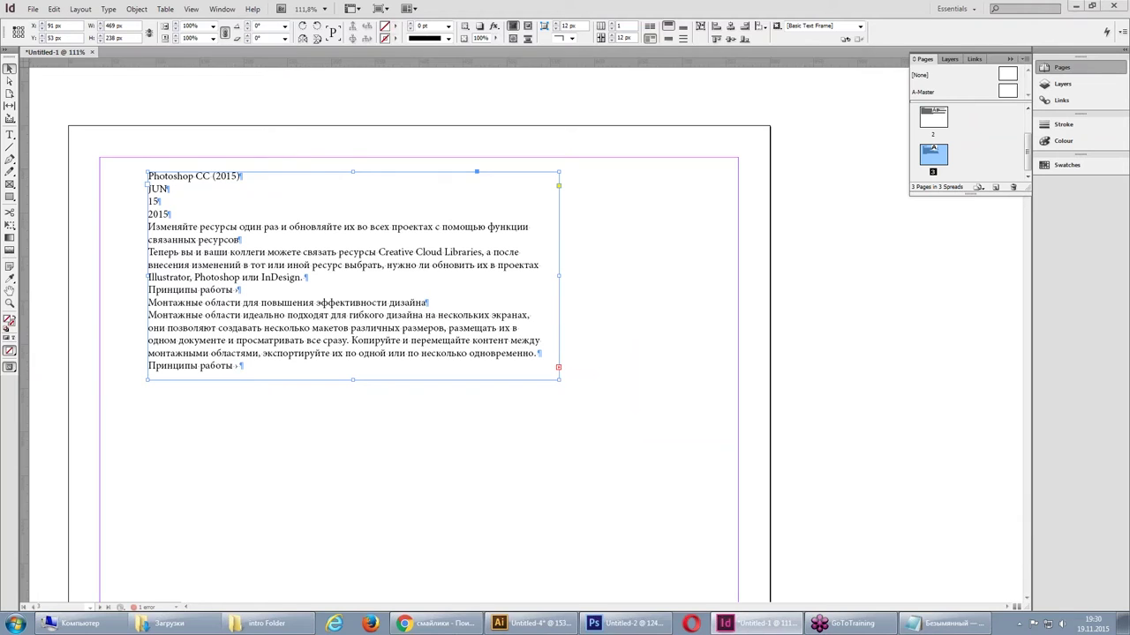
key("ctrl+r")
left_click_drag(379, 355, 429, 370)
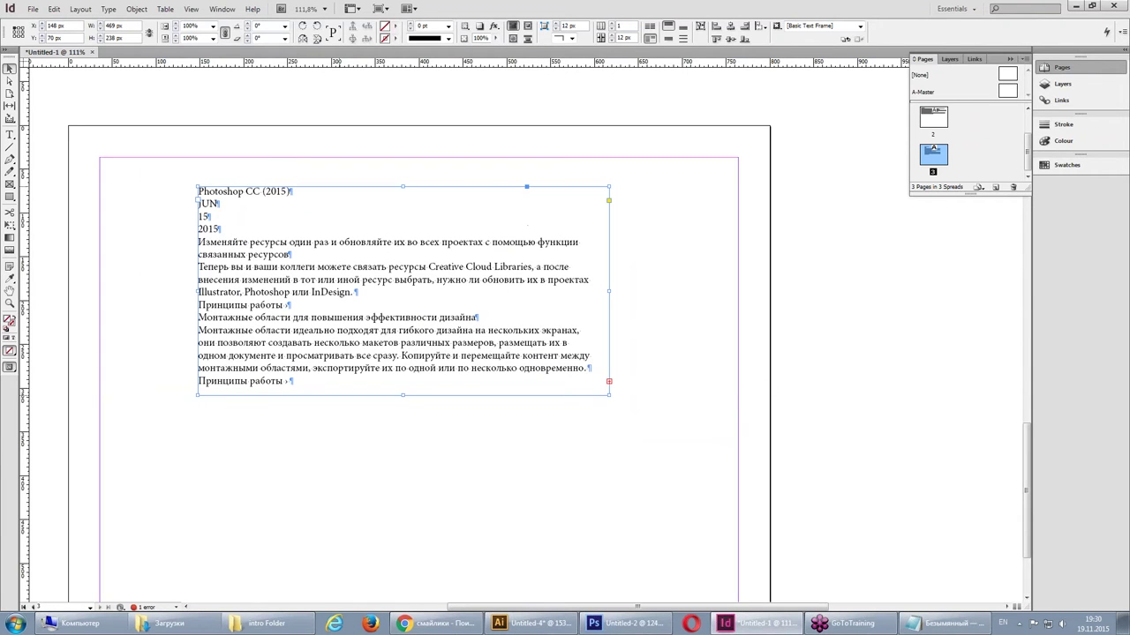
left_click_drag(268, 259, 225, 266)
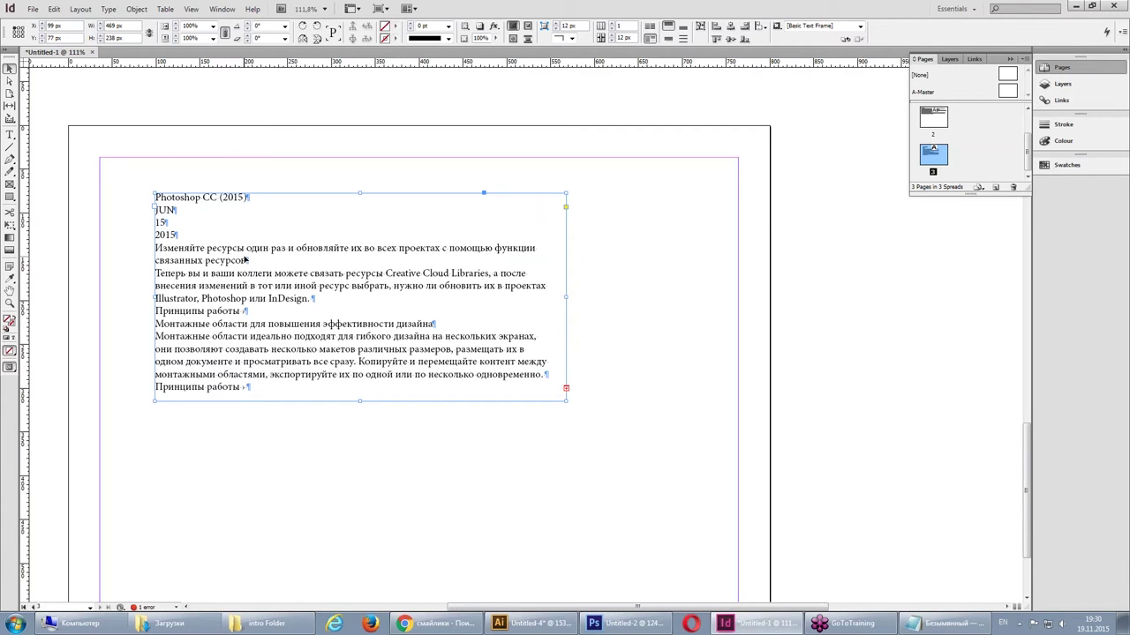
left_click_drag(246, 286, 190, 252)
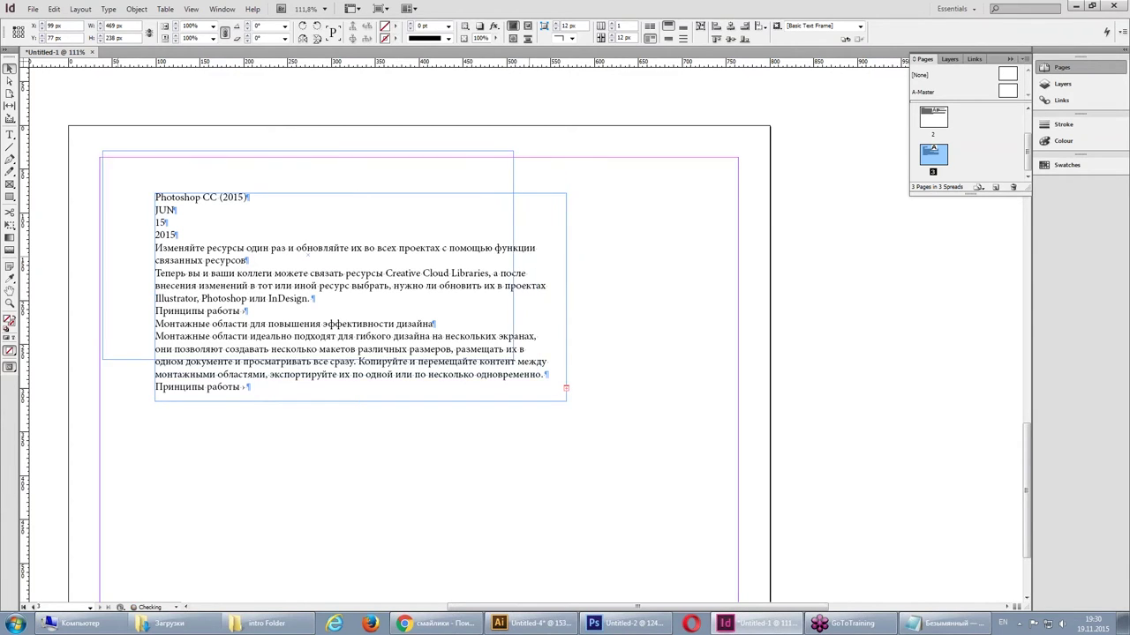
left_click_drag(304, 262, 301, 258)
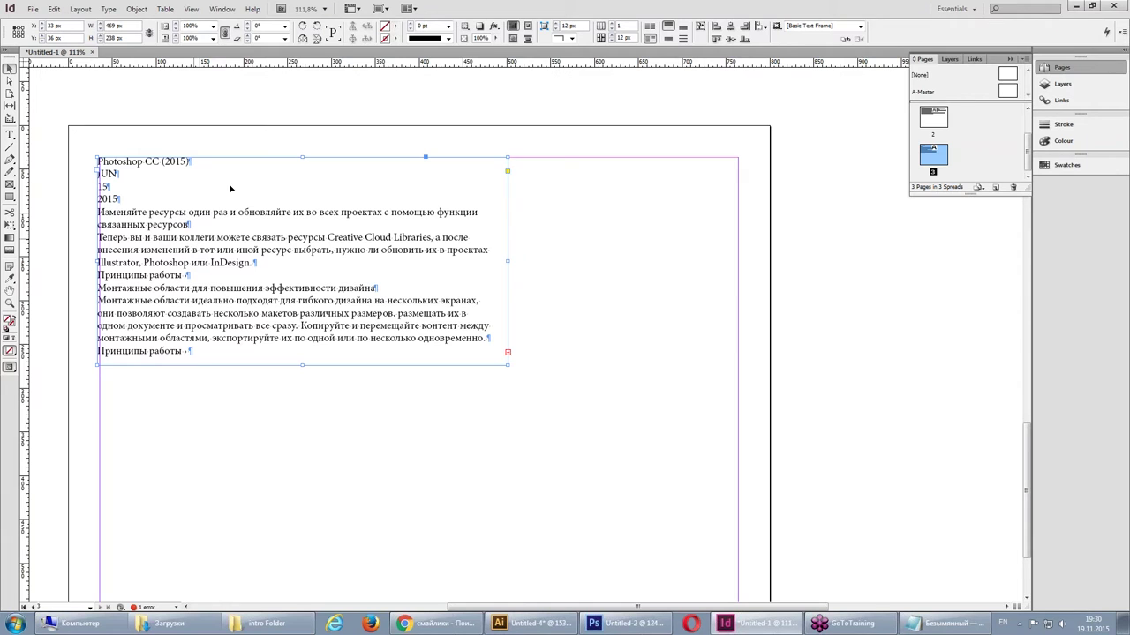
- Copy the frame's text through Notepad as plain text and paste it into Illustrator's frame
double_click(248, 225)
triple_click(248, 225)
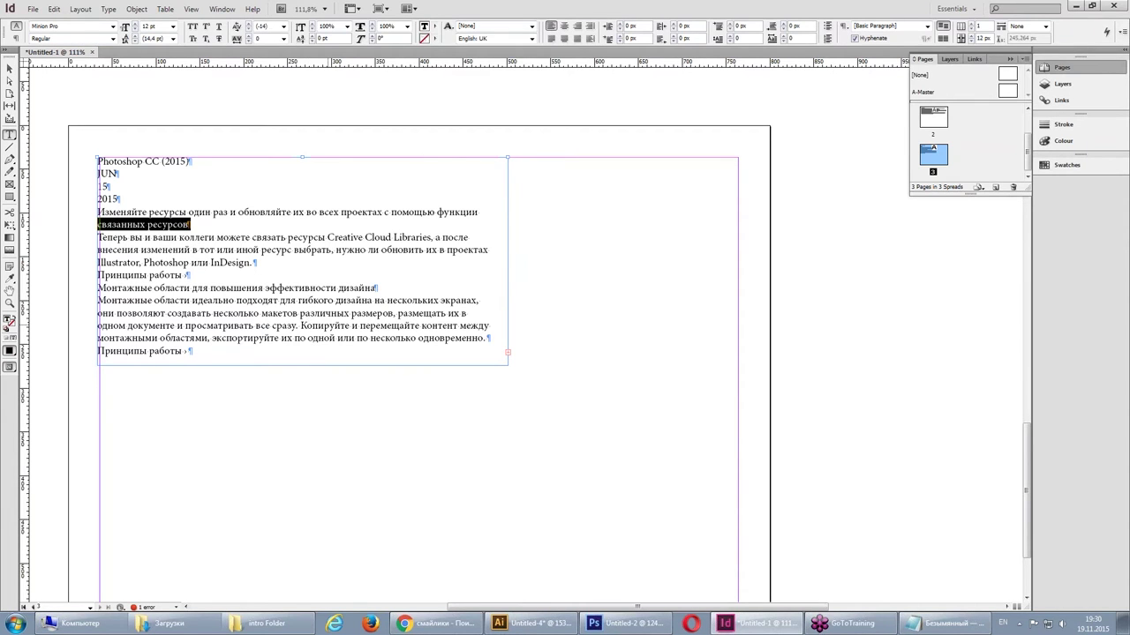
key("ctrl+a")
left_click(902, 624)
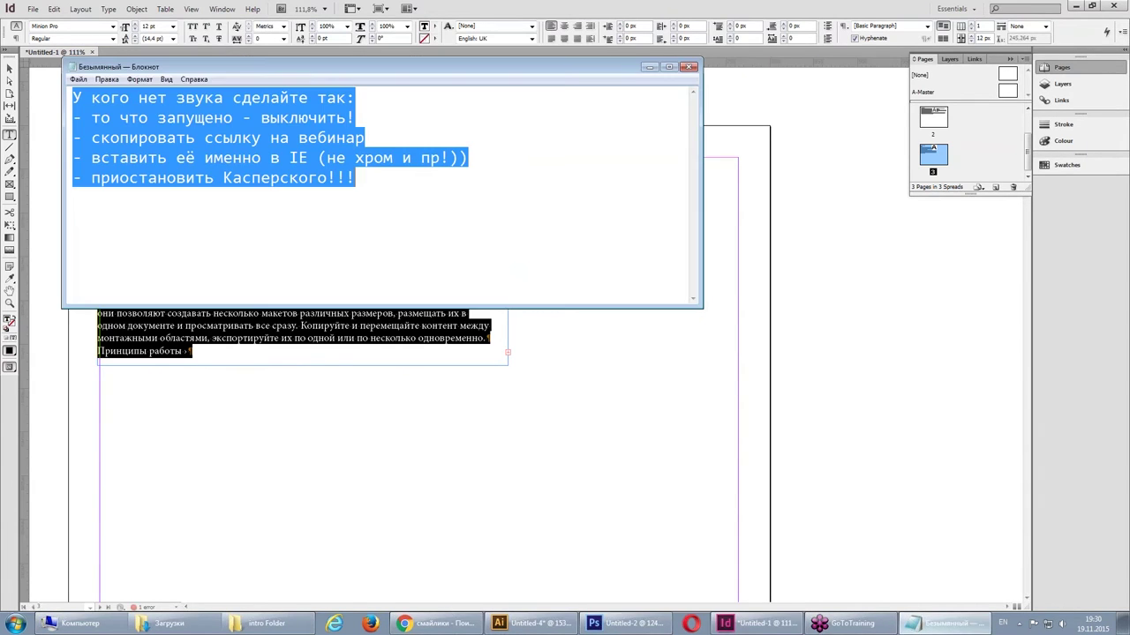
key("ctrl+v")
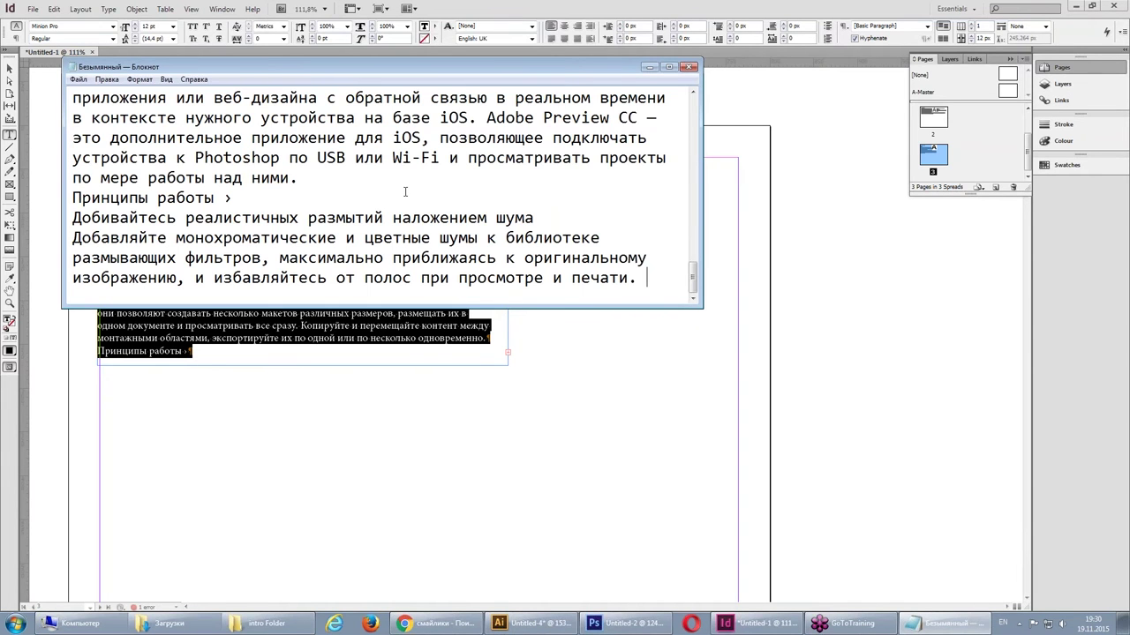
key("ctrl+a")
key("ctrl+c")
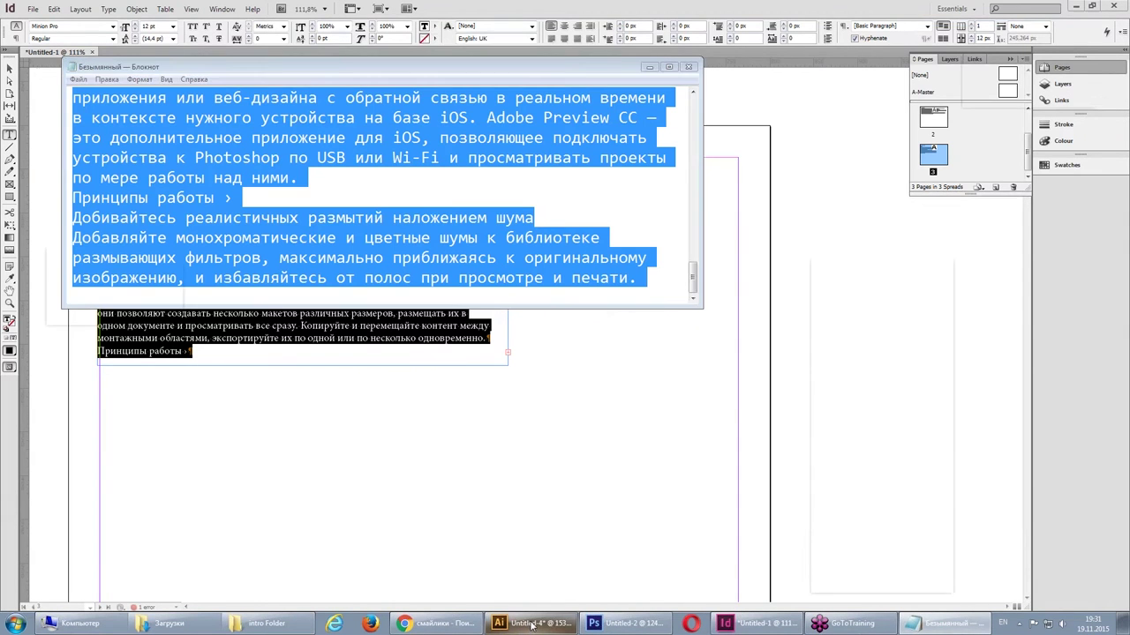
left_click(529, 623)
key("ctrl+v")
- Undo the plain-text paste in Illustrator and reposition the text frame
left_click(468, 185)
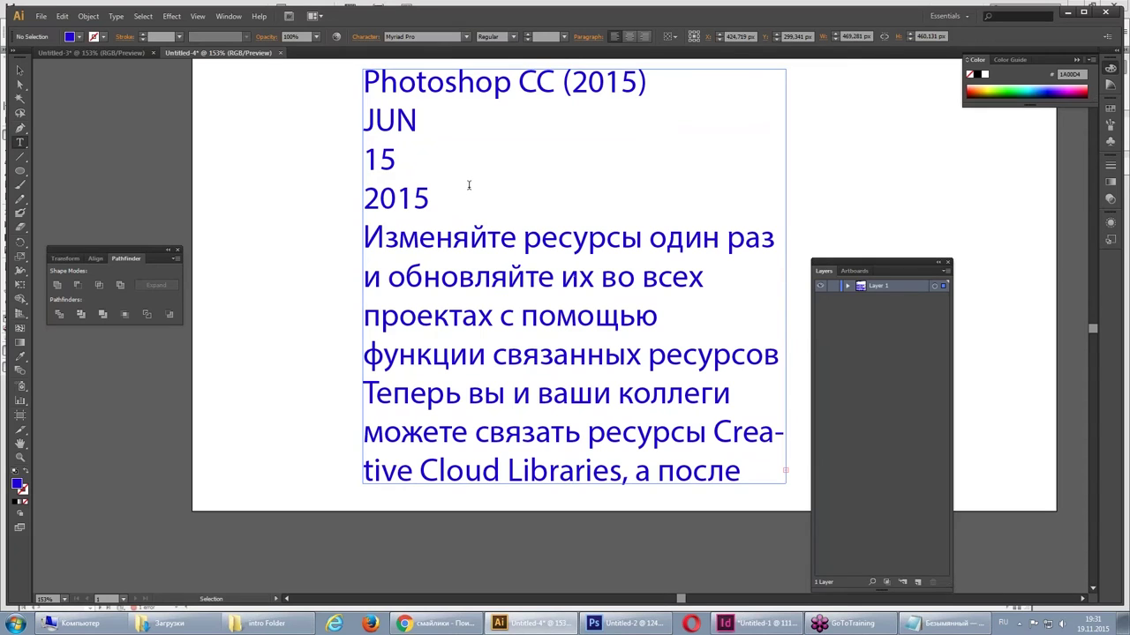
key("Escape")
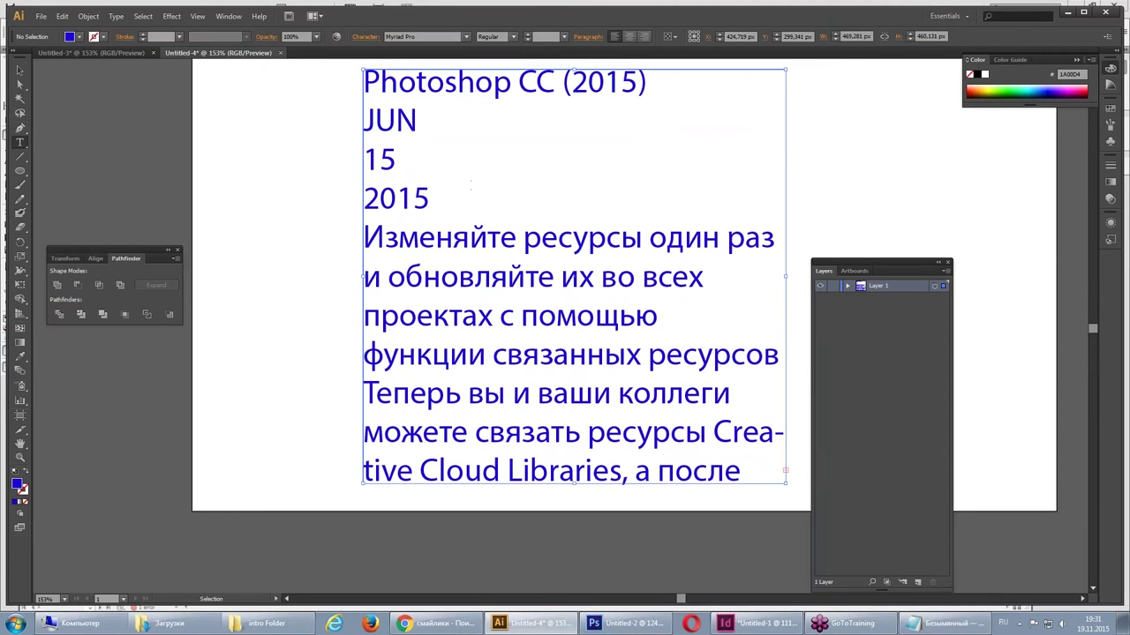
key("ctrl+z")
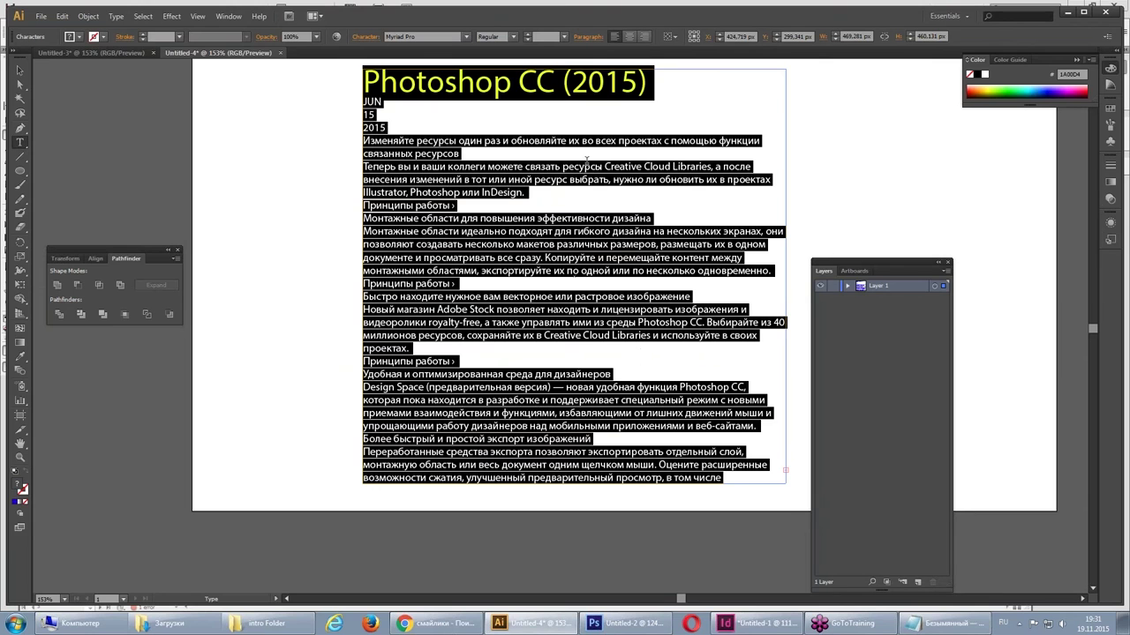
left_click(19, 73)
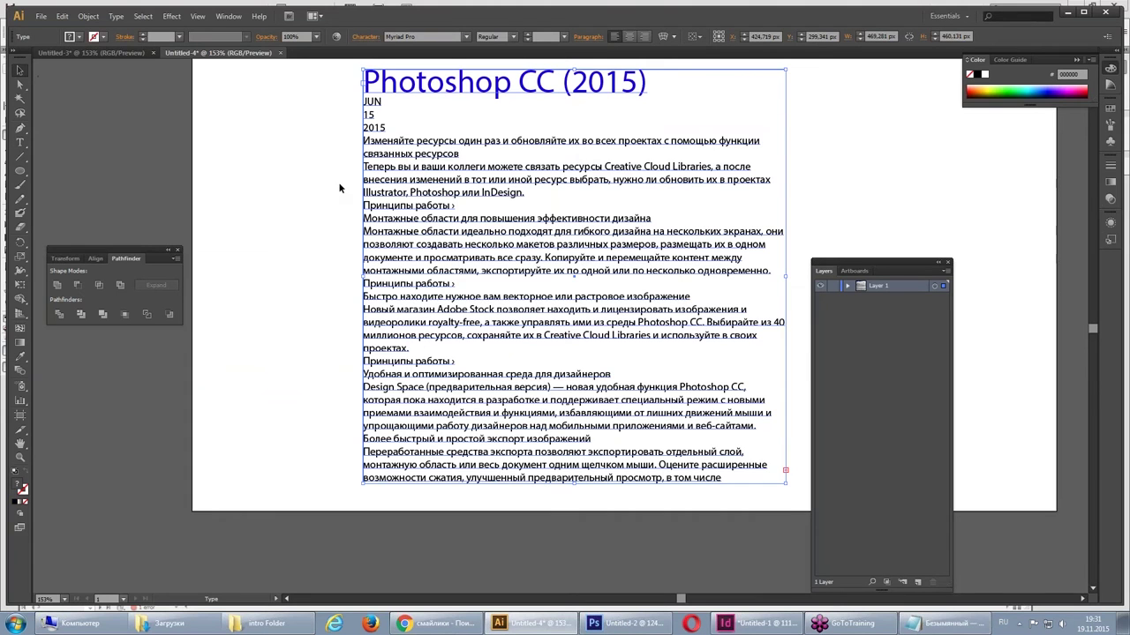
left_click_drag(429, 215, 362, 231)
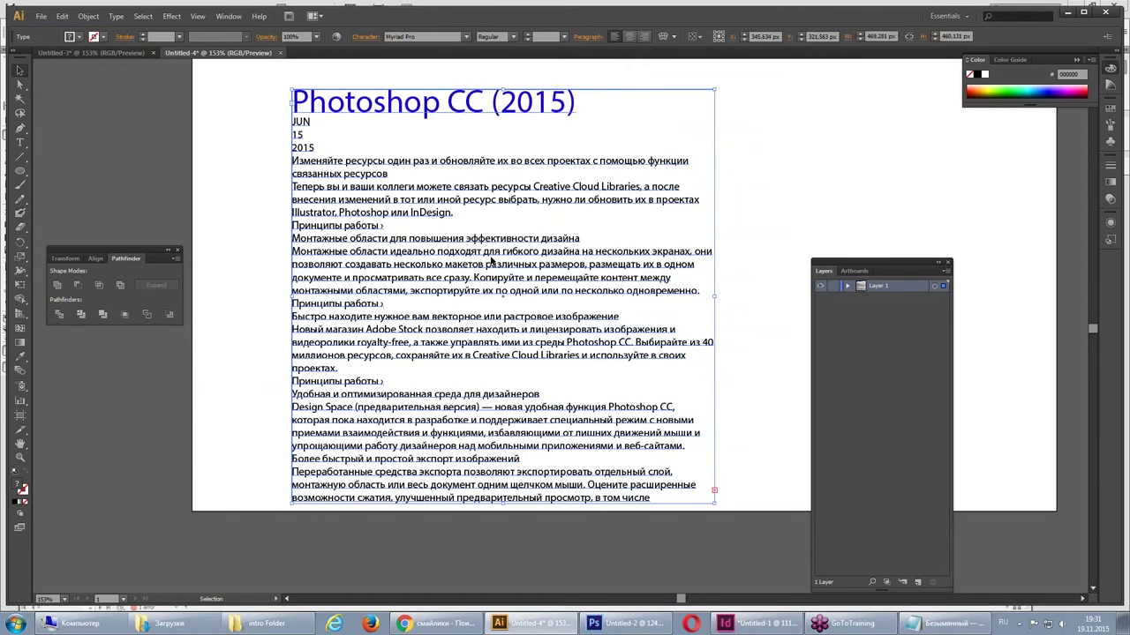
left_click_drag(441, 213, 479, 195)
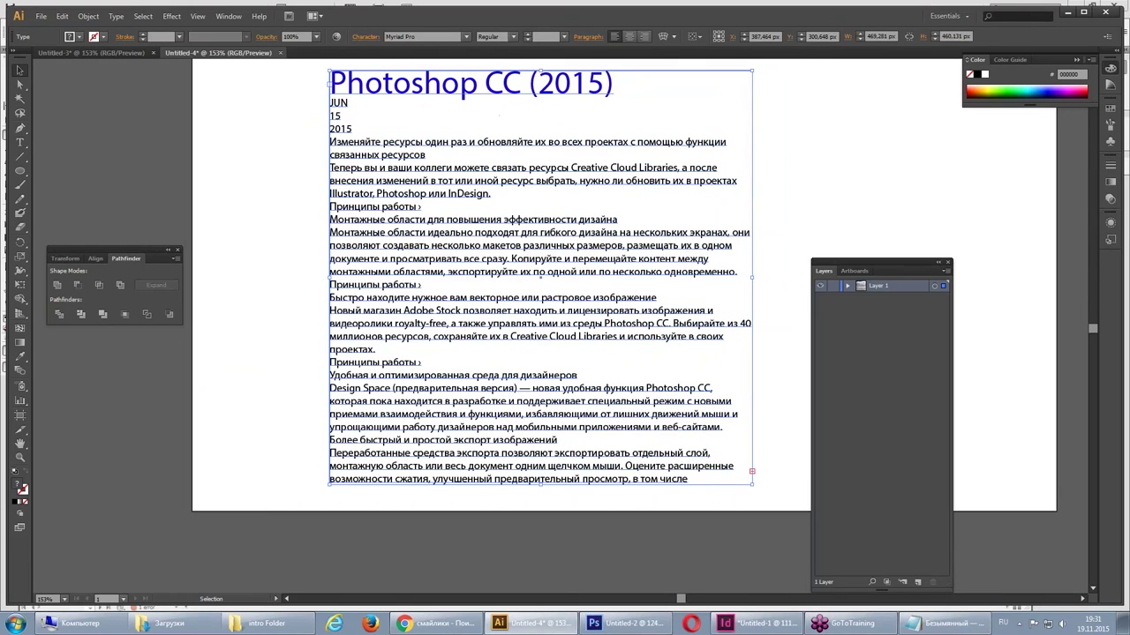
- Select the first Russian paragraph in the frame, then move the frame further left
double_click(404, 158)
triple_click(404, 152)
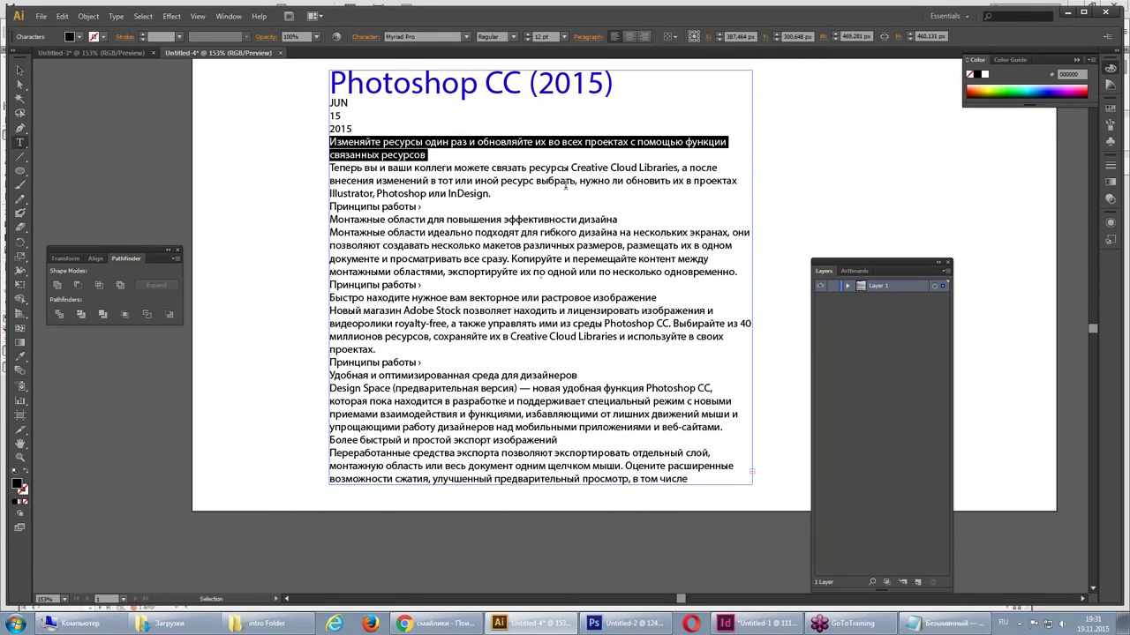
left_click(429, 142)
left_click_drag(425, 155, 317, 140)
left_click(479, 150)
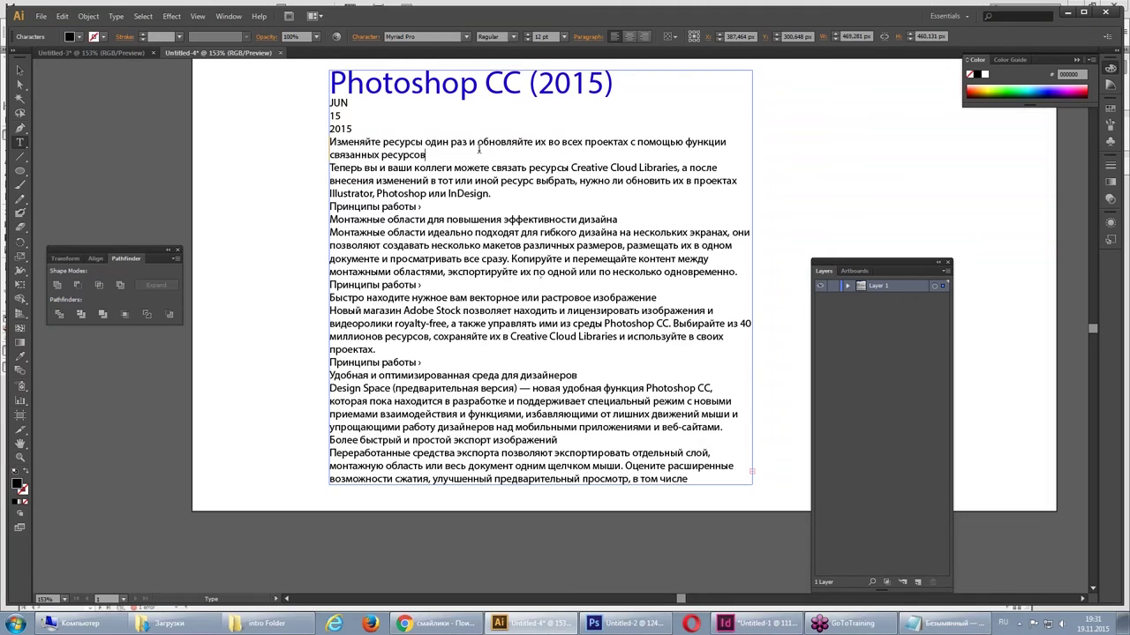
left_click(446, 85)
left_click(16, 72)
left_click_drag(569, 195, 485, 206)
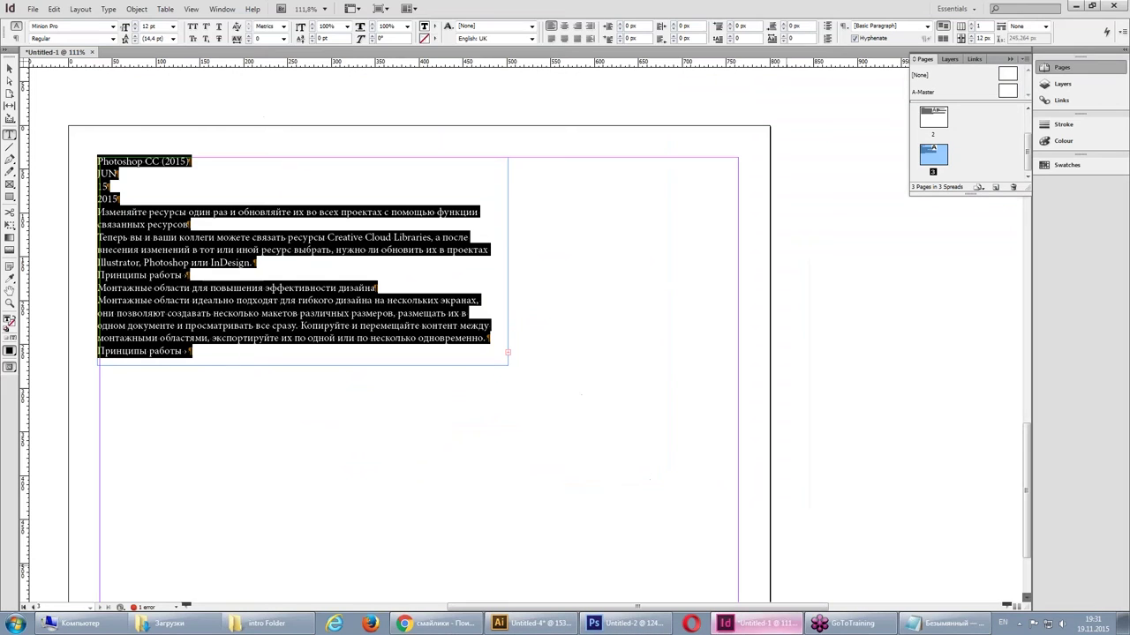
left_click(757, 623)
- Open intro.indd from intro Folder via File > Open and OK the Missing Fonts warning
left_click(33, 9)
left_click(53, 36)
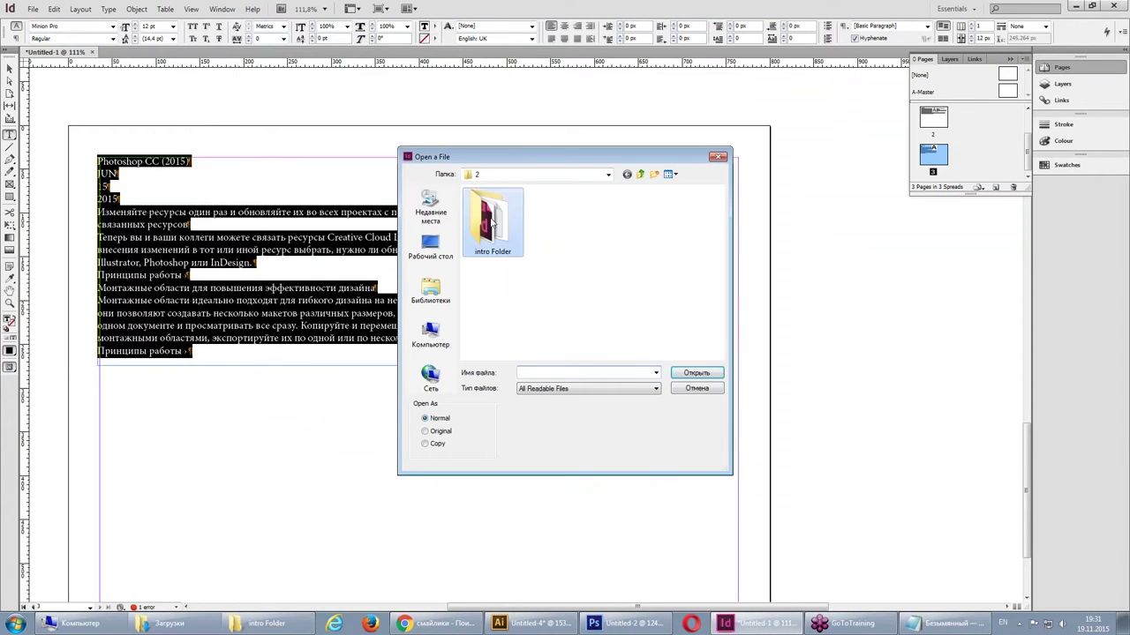
double_click(490, 220)
double_click(530, 217)
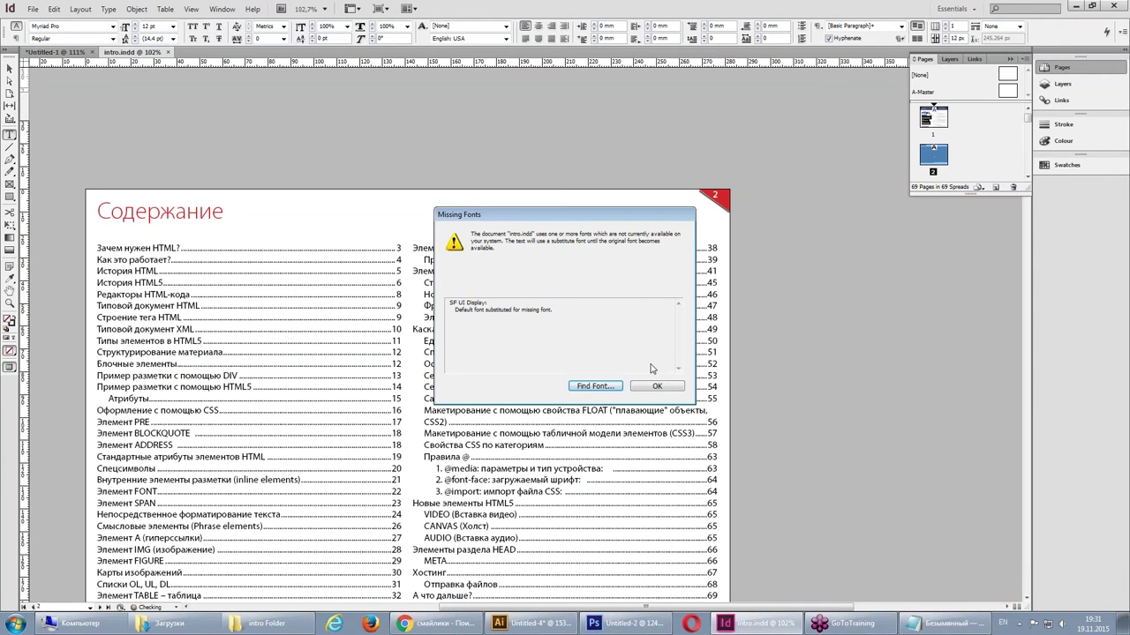
left_click(665, 387)
- Scroll down through intro.indd's pages with the Selection tool active
left_click(9, 70)
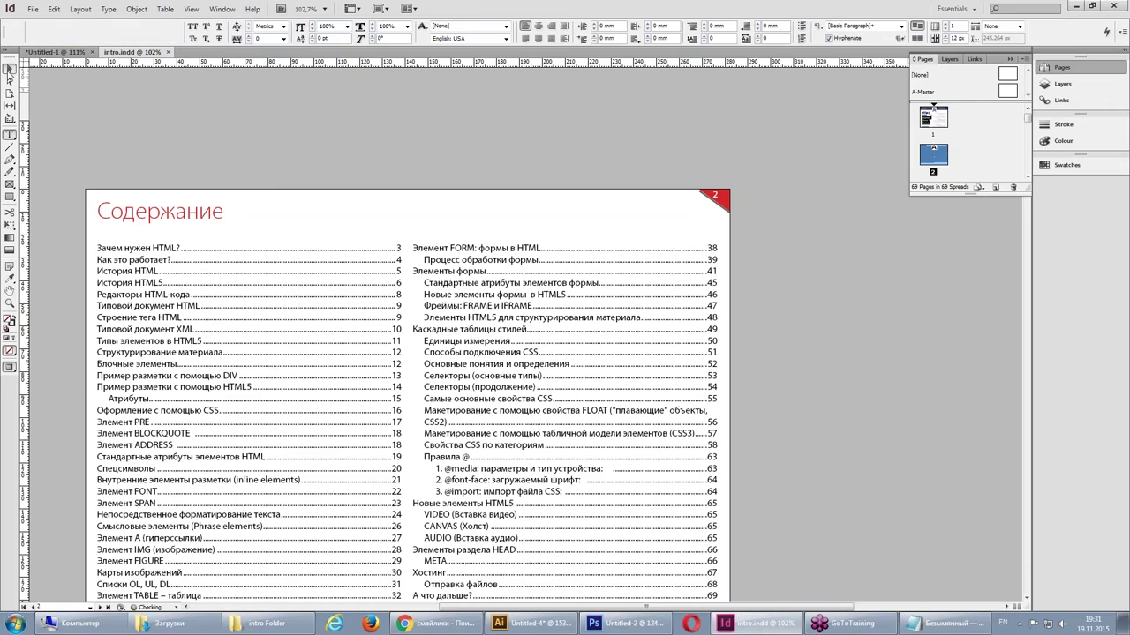
scroll(662, 216, "down", 3)
scroll(662, 216, "down", 10)
scroll(662, 214, "down", 3)
scroll(662, 215, "down", 1)
scroll(662, 214, "down", 5)
scroll(662, 214, "down", 5)
scroll(662, 214, "down", 8)
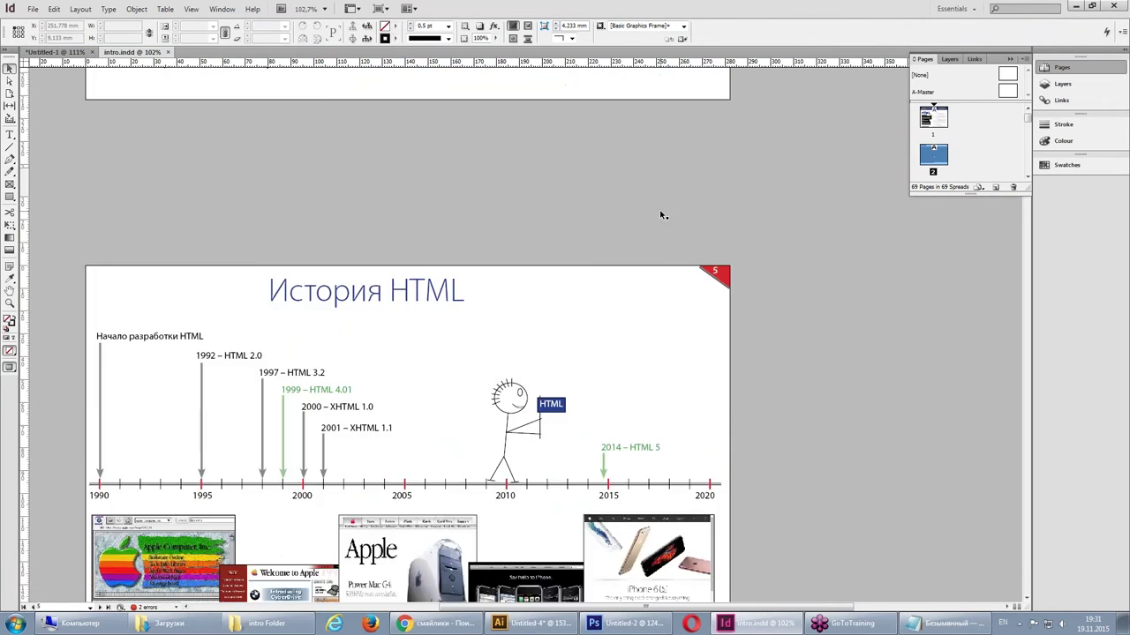
scroll(662, 214, "down", 10)
scroll(661, 214, "down", 12)
scroll(662, 215, "down", 6)
scroll(661, 215, "down", 5)
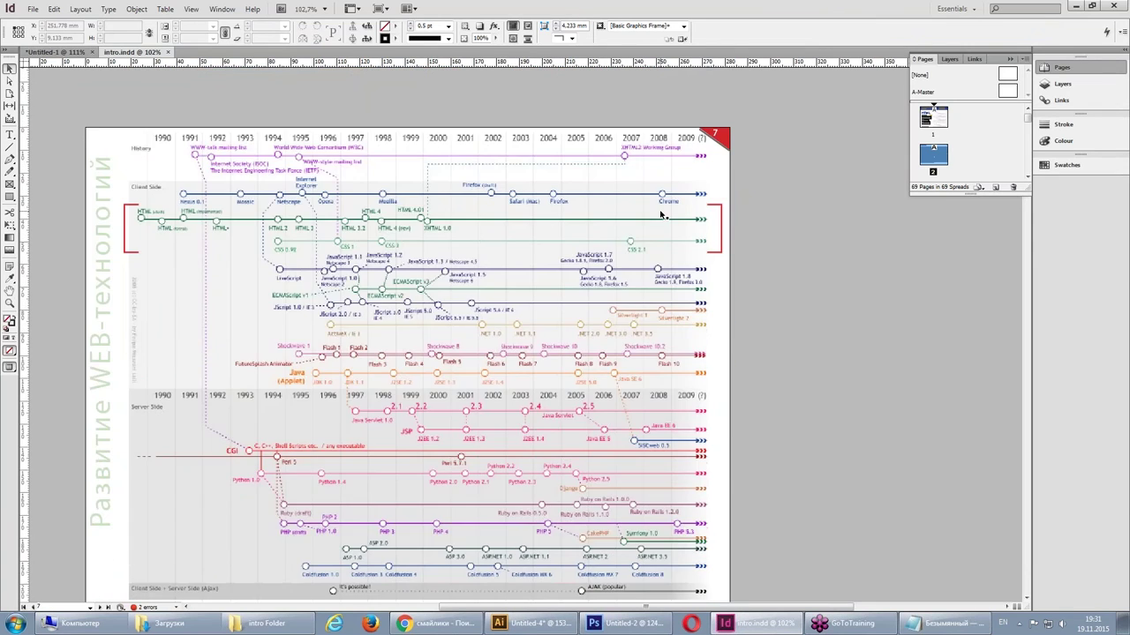
scroll(662, 214, "down", 12)
scroll(662, 215, "down", 9)
scroll(662, 214, "down", 5)
scroll(662, 214, "down", 2)
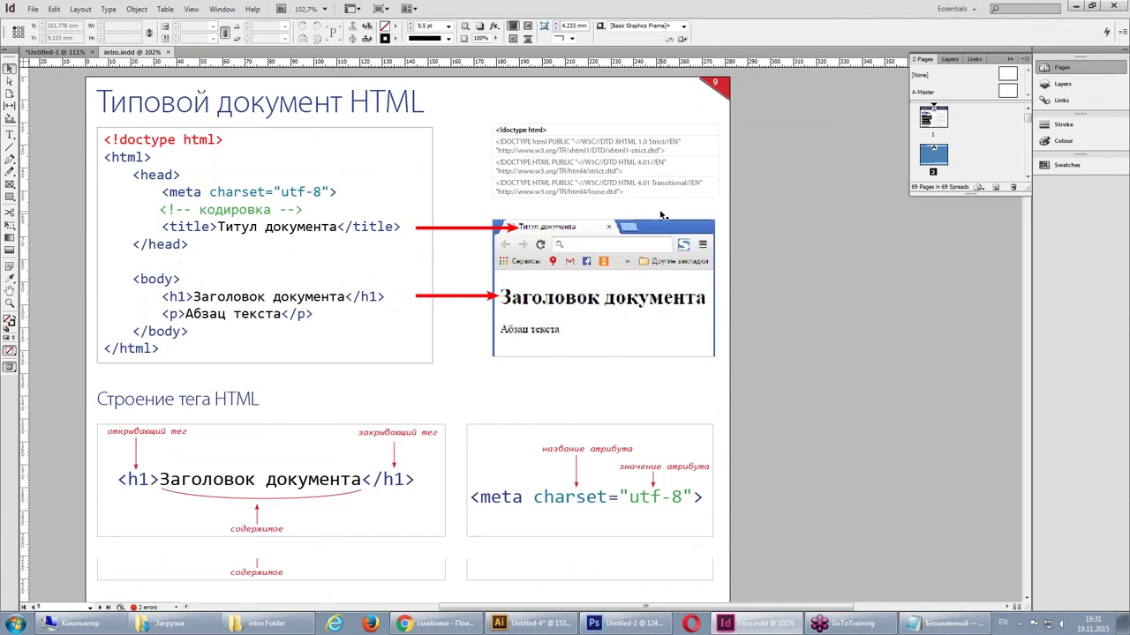
scroll(662, 214, "down", 1)
- Enter the HTML code frame on page 9, then scroll to page 10's XML recipe
left_click(256, 154)
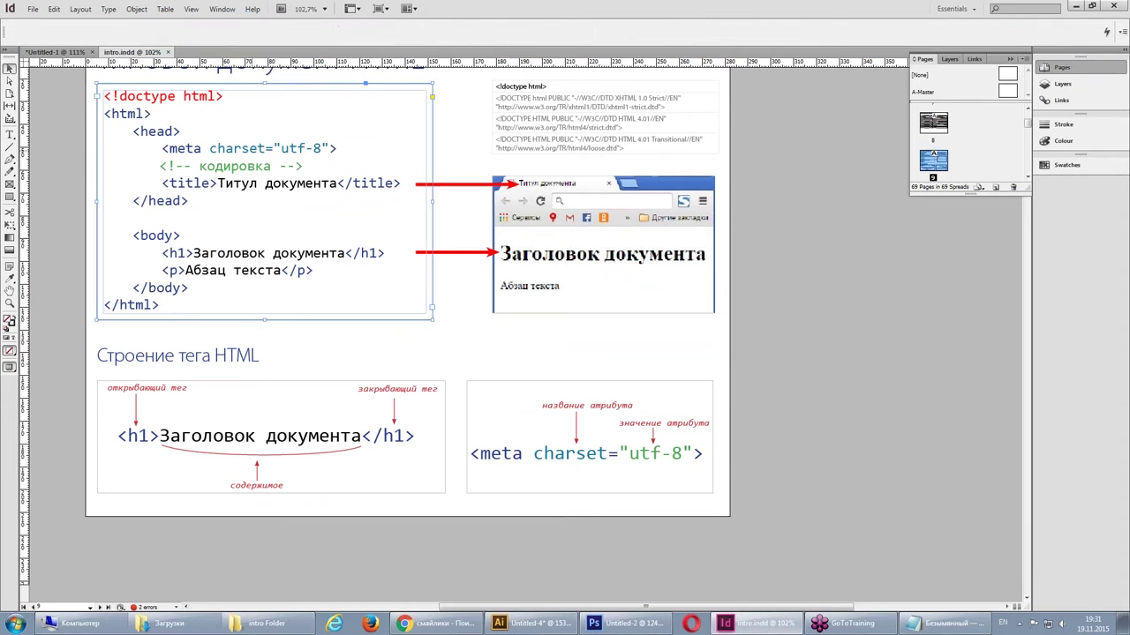
double_click(248, 161)
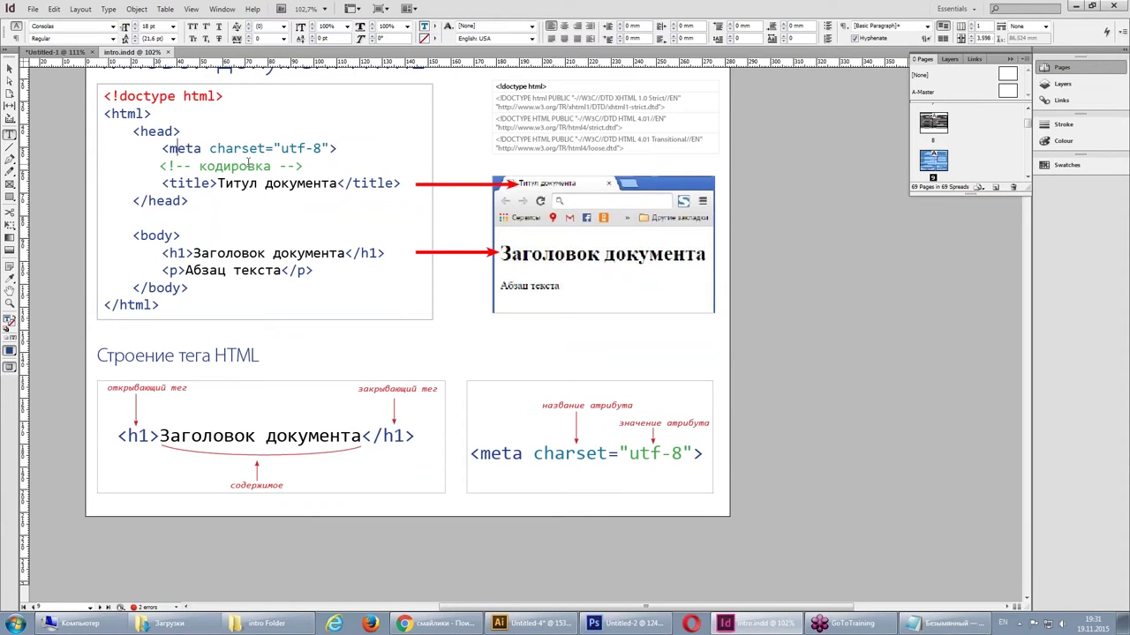
scroll(248, 161, "down", 9)
scroll(253, 230, "down", 3)
scroll(257, 300, "down", 3)
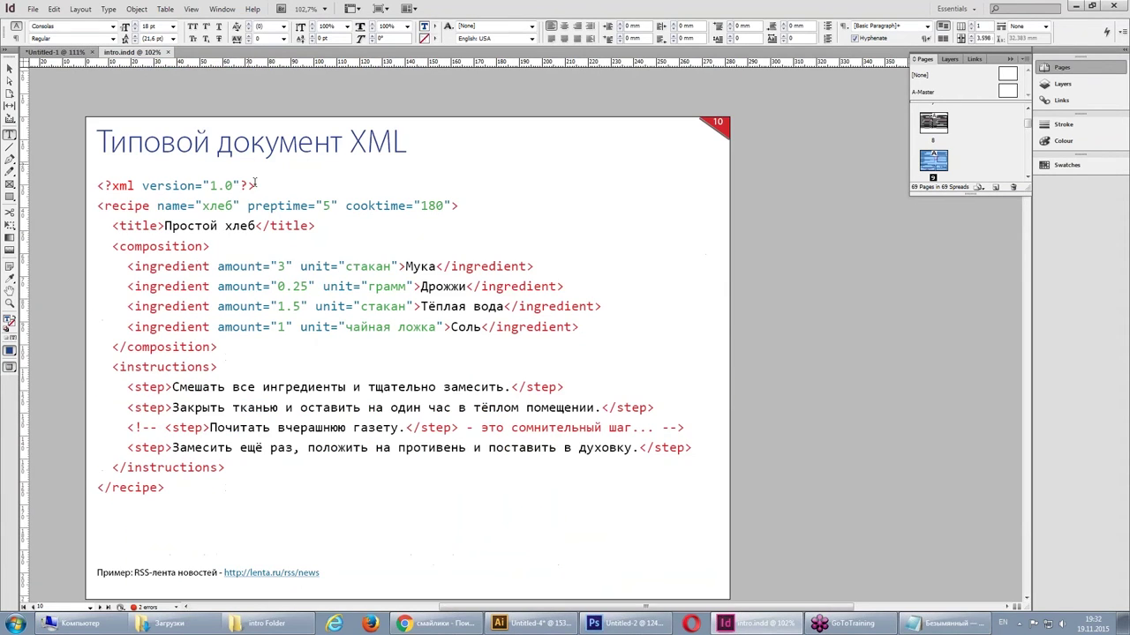
- Paste page 10's XML bread-recipe code into Notepad and select it all there
left_click(450, 309)
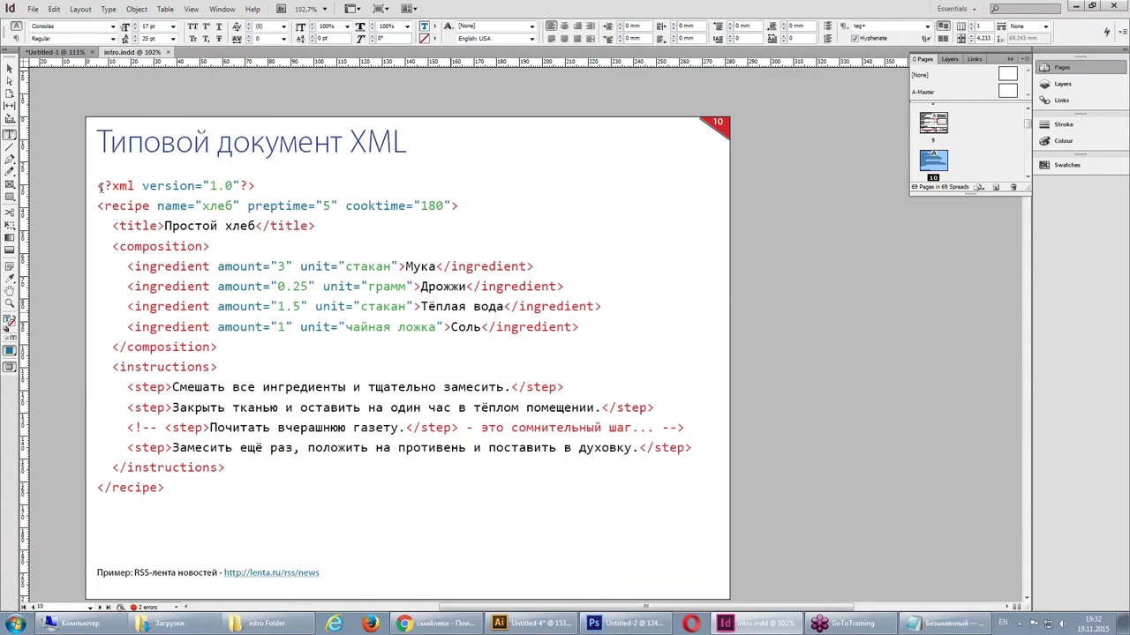
left_click_drag(99, 186, 267, 494)
key("ctrl+c")
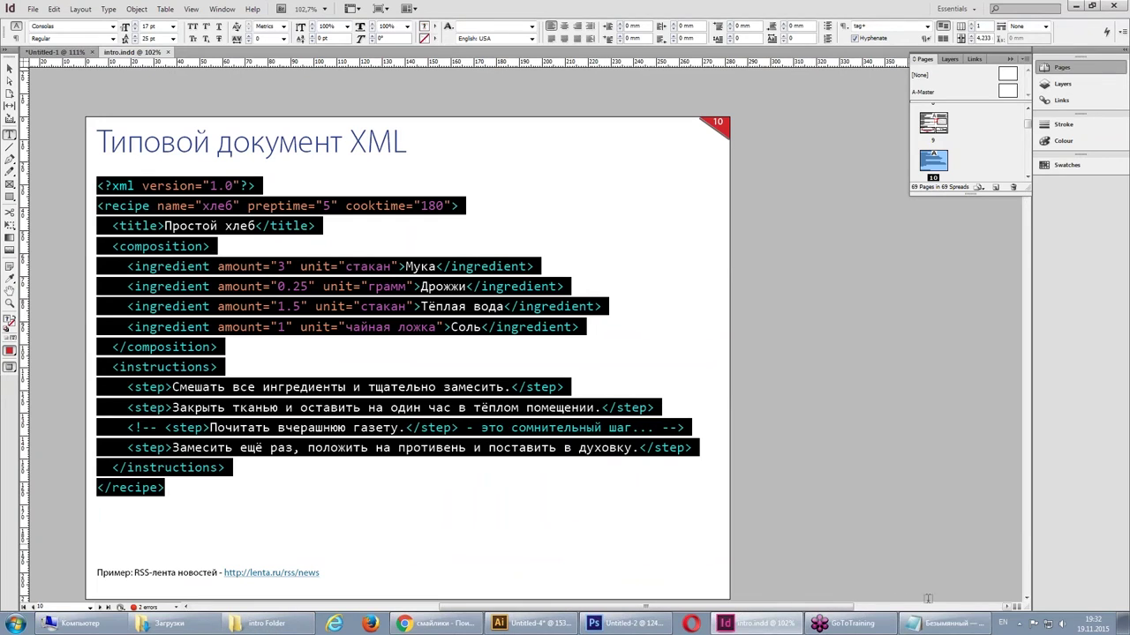
left_click(943, 623)
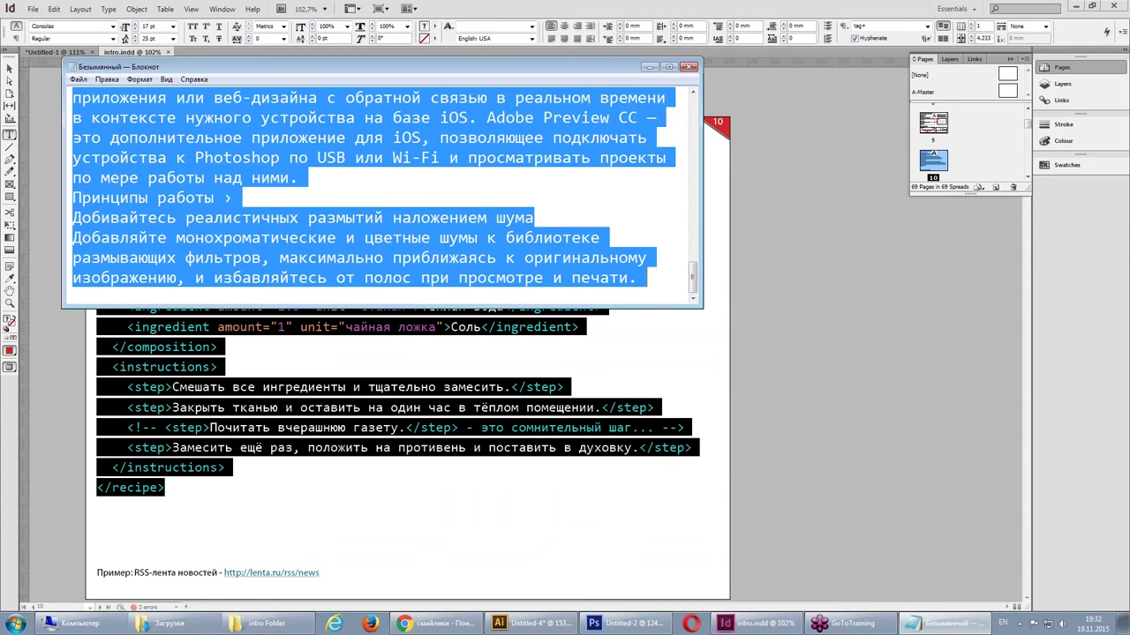
key("ctrl+v")
left_click_drag(221, 280, 48, 39)
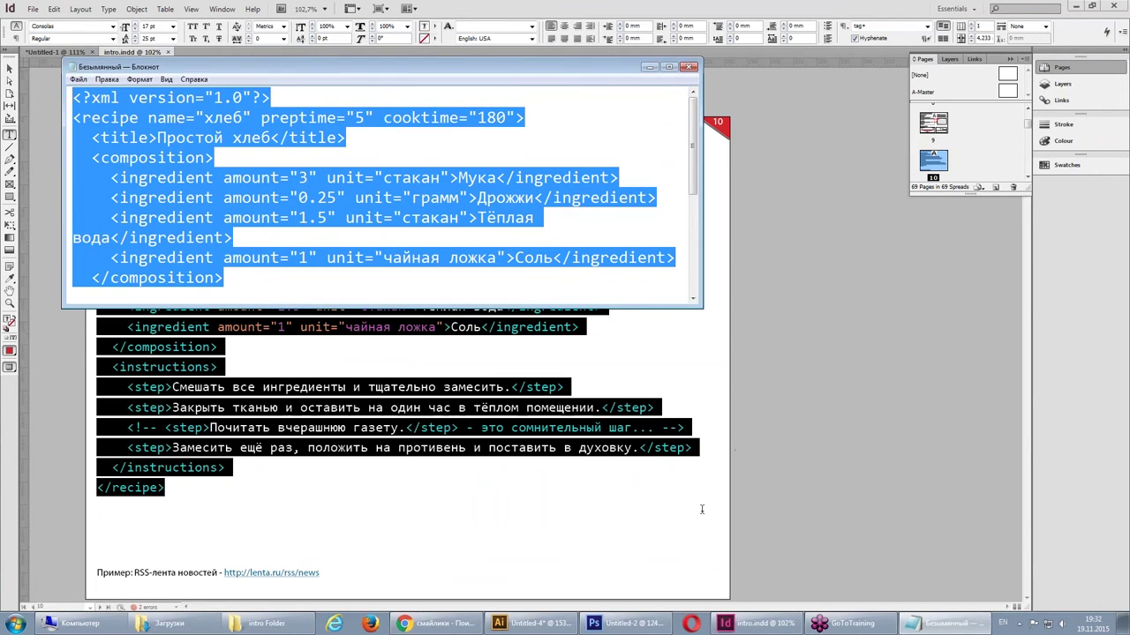
left_click(738, 454)
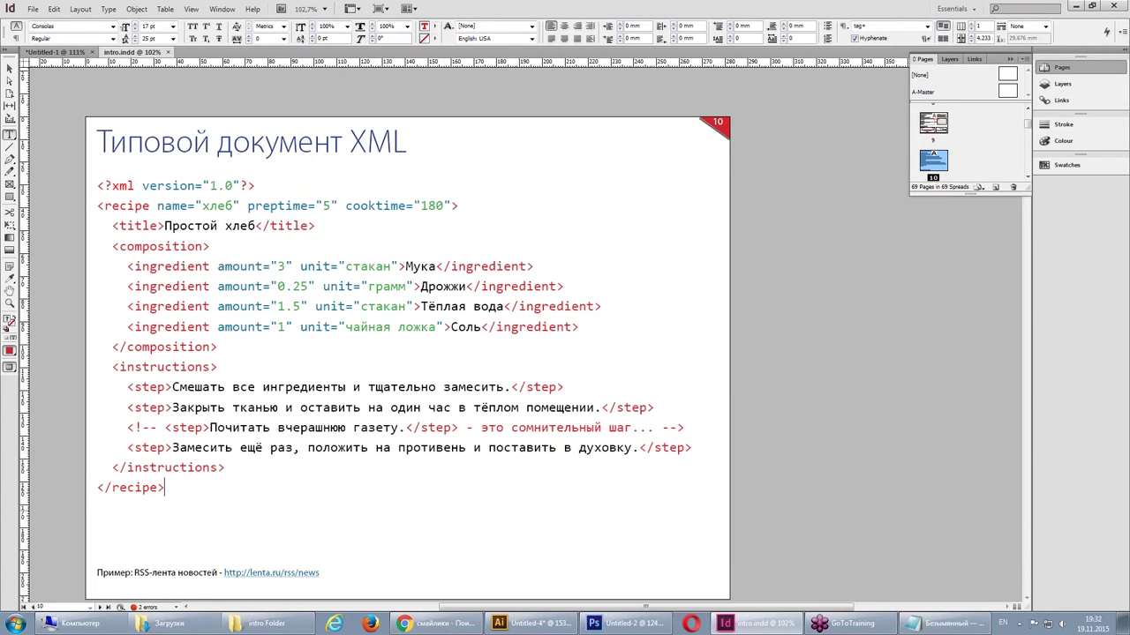
- Add page 70 after page 69, paste the plain XML recipe text there, and select it
left_click_drag(1026, 119, 1028, 172)
double_click(942, 158)
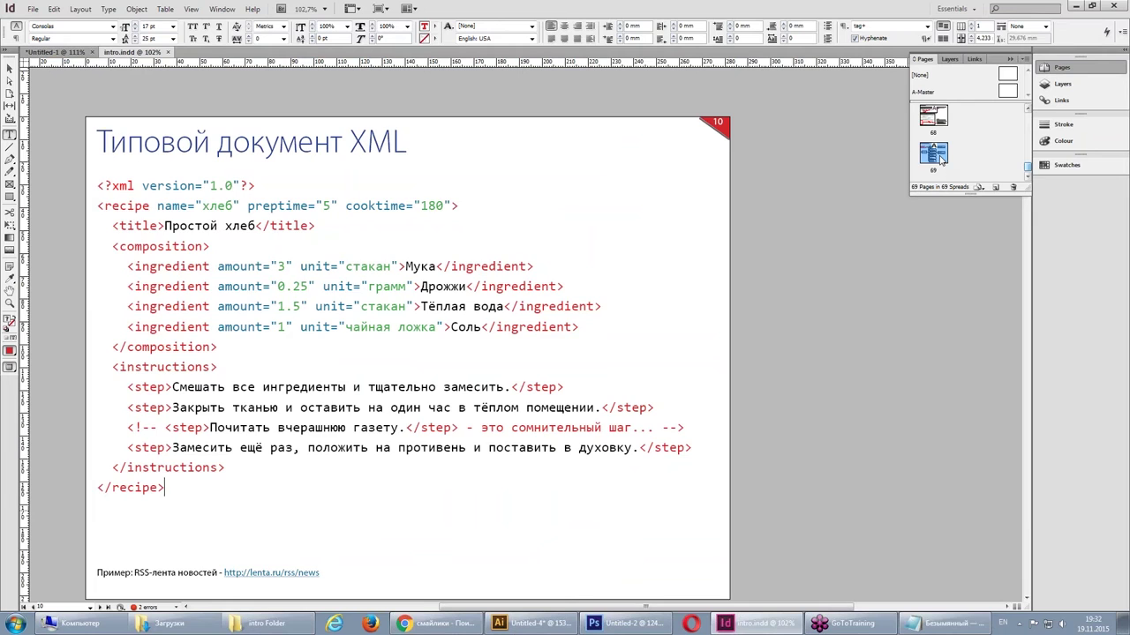
left_click(996, 187)
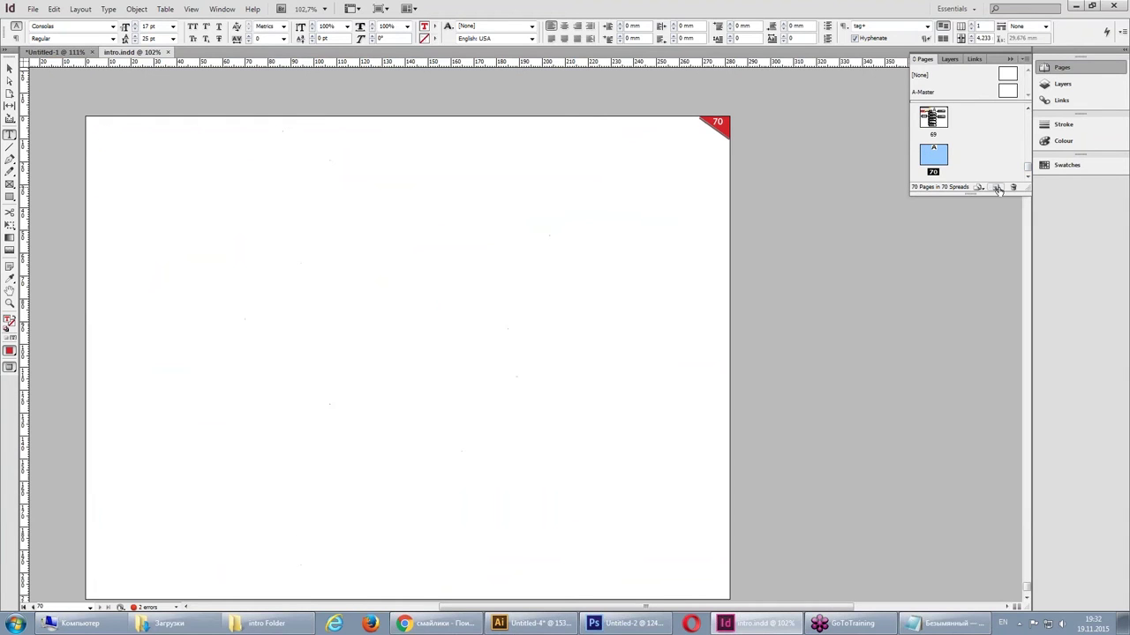
left_click(117, 166)
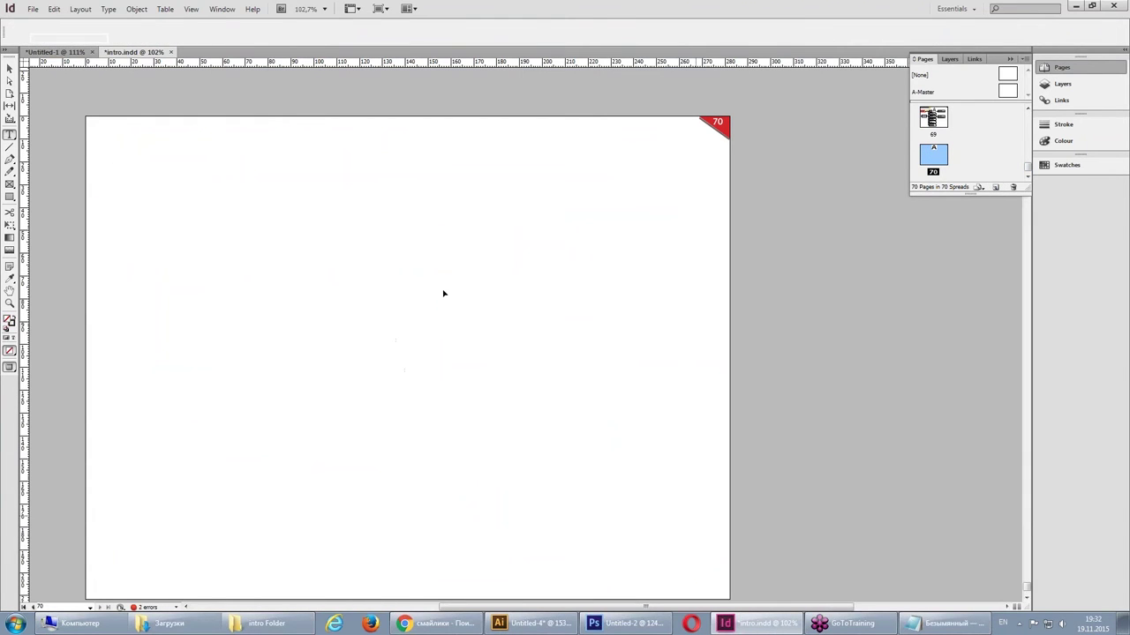
left_click_drag(99, 149, 562, 440)
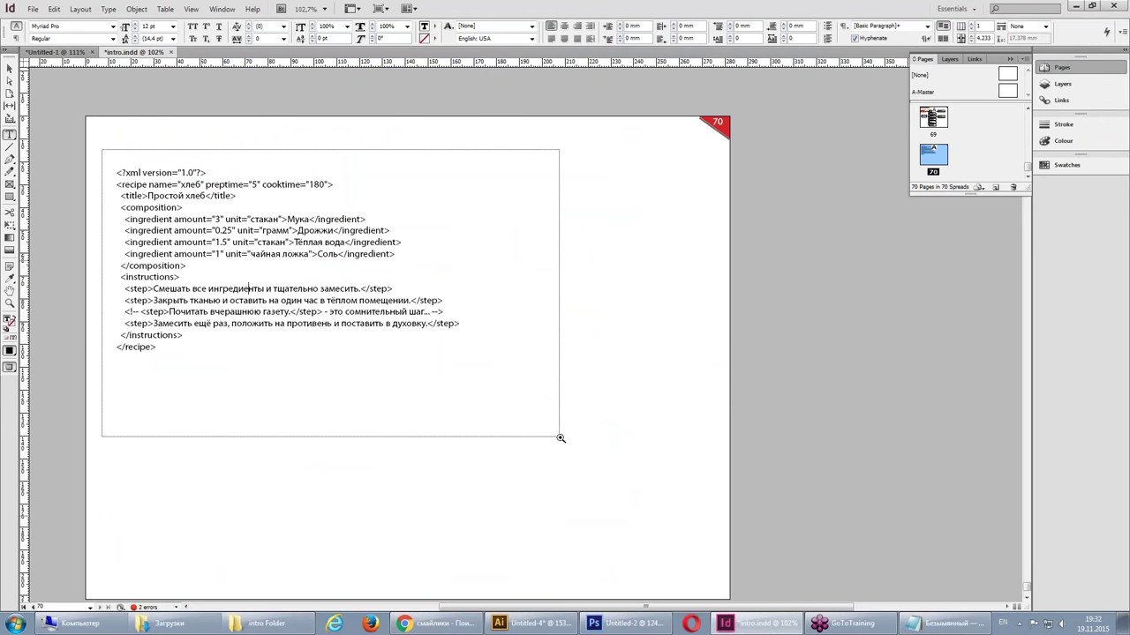
mouse_move(203, 438)
left_mouse_down()
mouse_move(80, 120)
mouse_move(120, 107)
left_mouse_up()
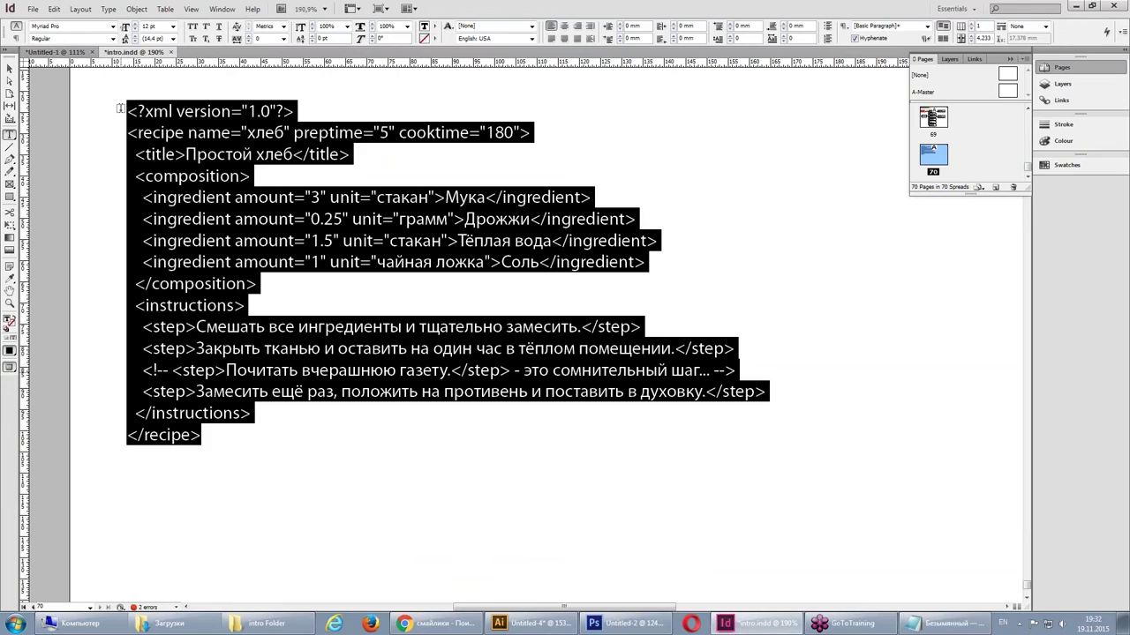
- Open the Paragraph Styles panel, place it beside the XML text and enlarge it to show all styles
left_click(222, 9)
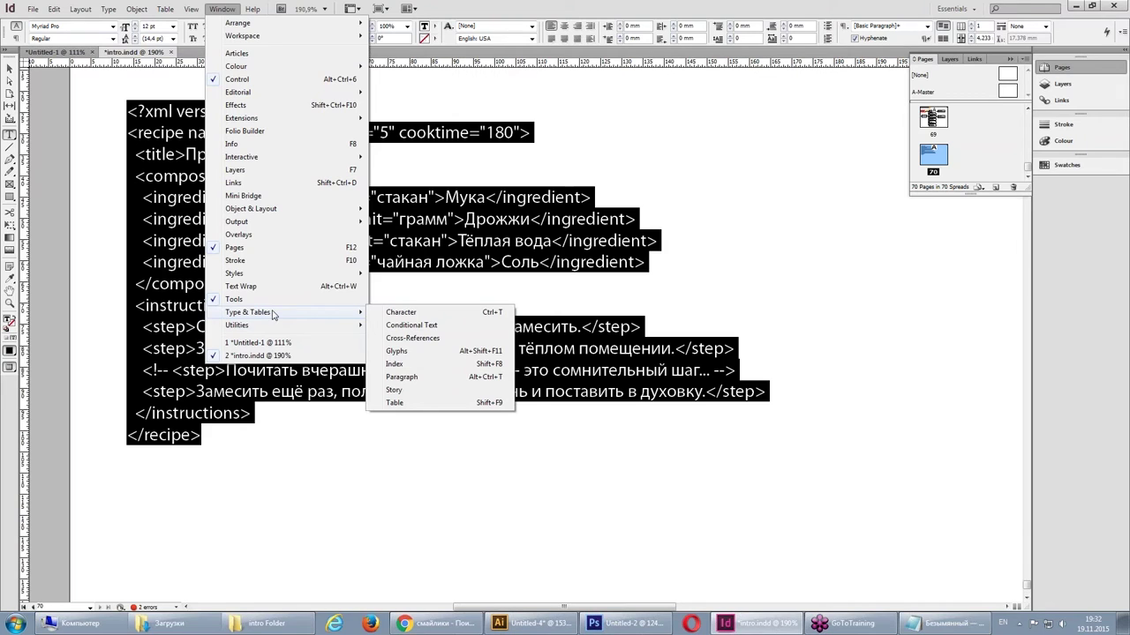
mouse_move(108, 9)
left_click(142, 135)
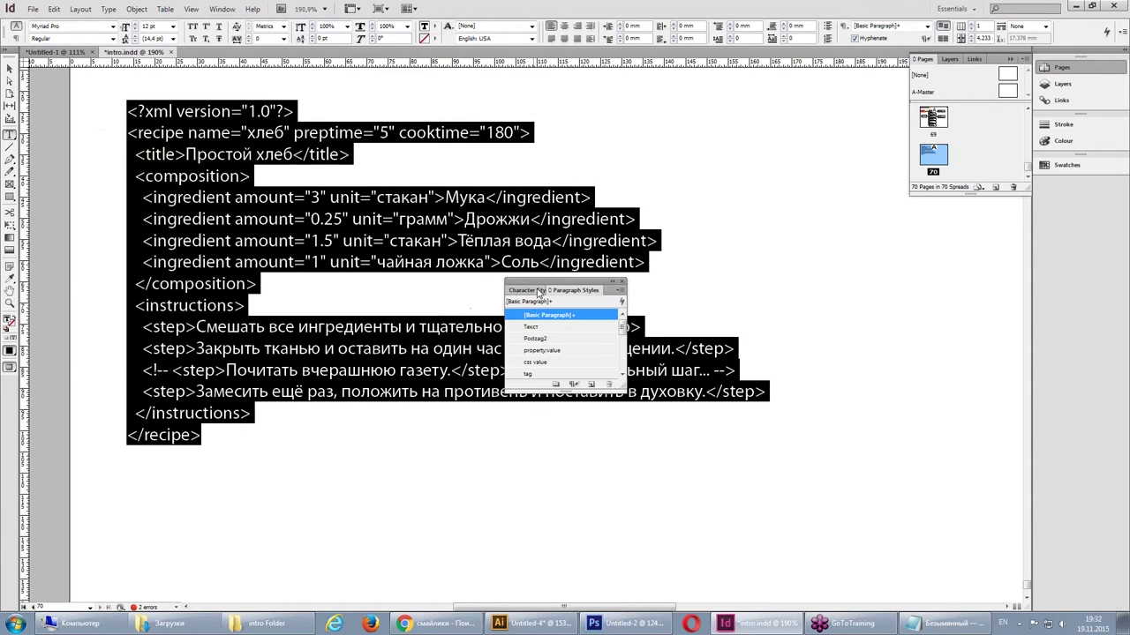
left_click_drag(545, 282, 735, 137)
left_click_drag(815, 247, 921, 459)
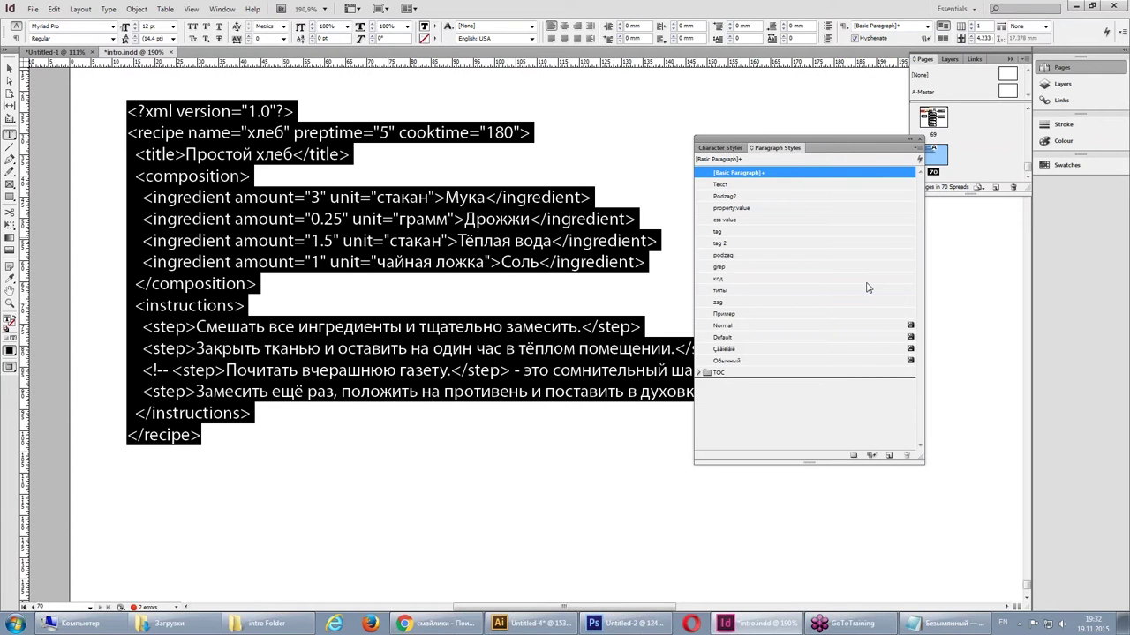
- Apply the 'tag' paragraph style to the XML code and deselect to see the colouring
left_click(731, 233)
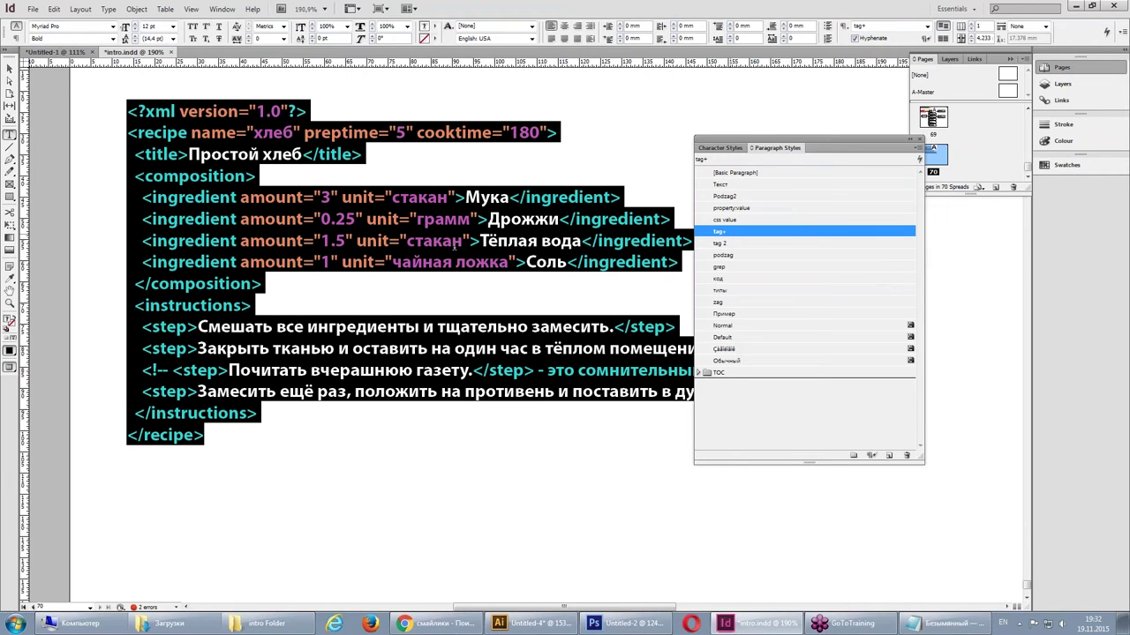
left_click(438, 248)
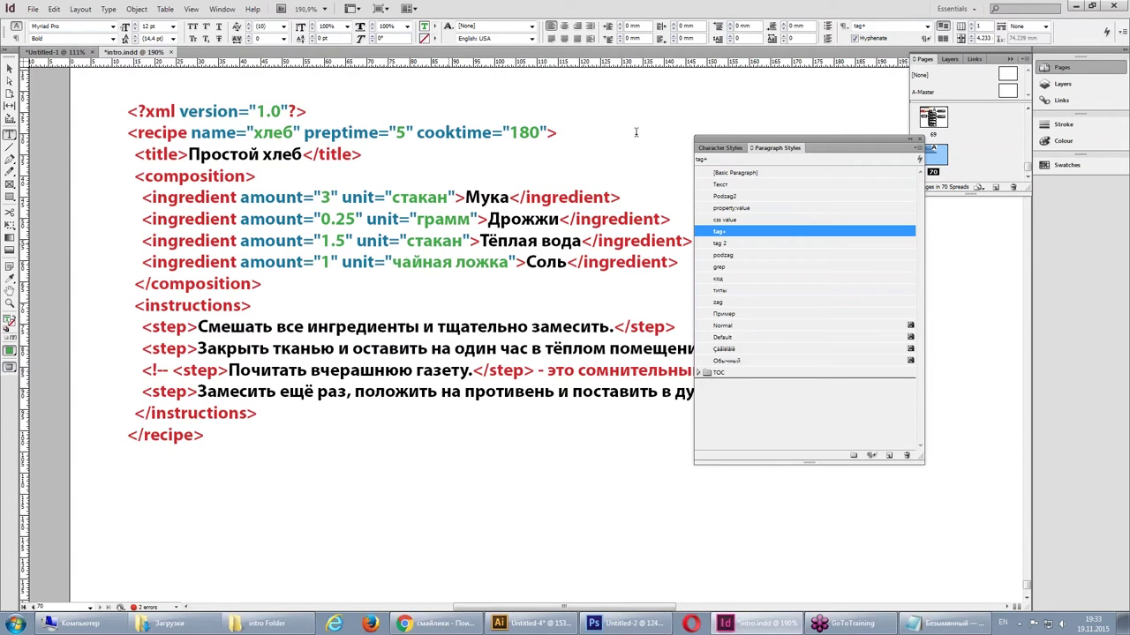
right_click(756, 229)
left_click(781, 237)
double_click(791, 234)
left_click(385, 264)
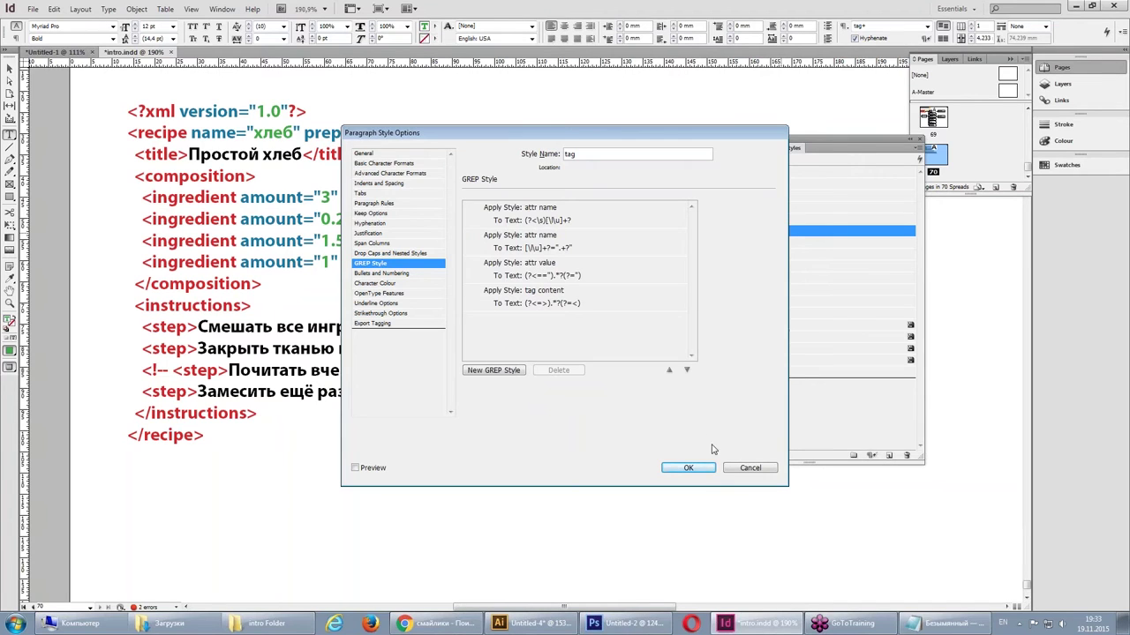
left_click(751, 468)
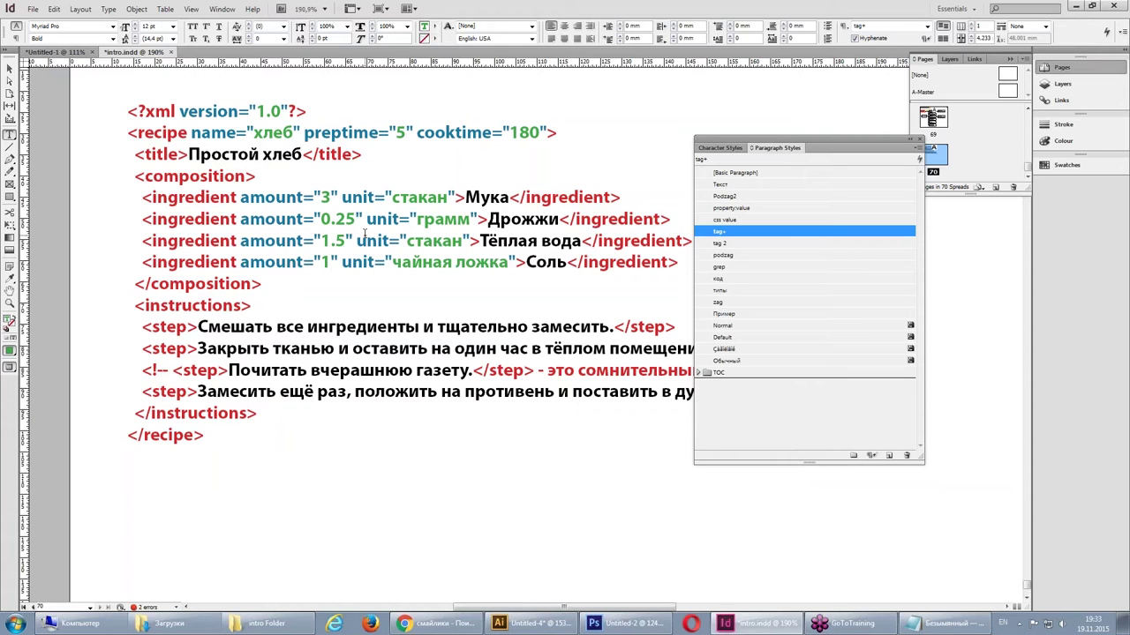
- Switch to the Selection tool, clear the text selection and move the paragraph styles list aside
left_click(12, 69)
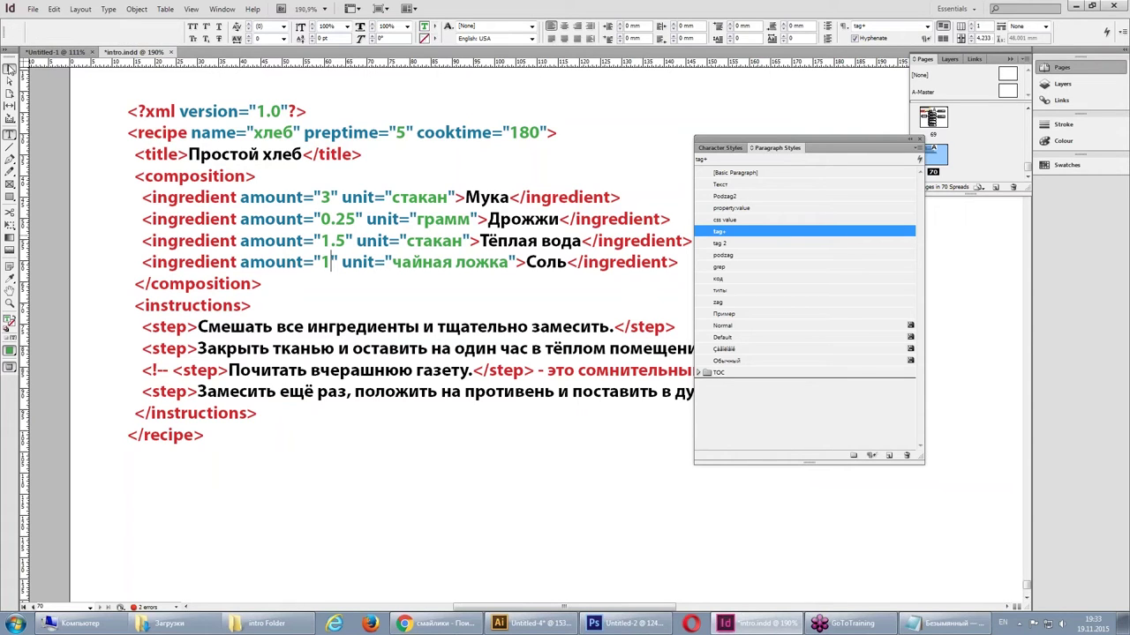
key("ctrl+shift+a")
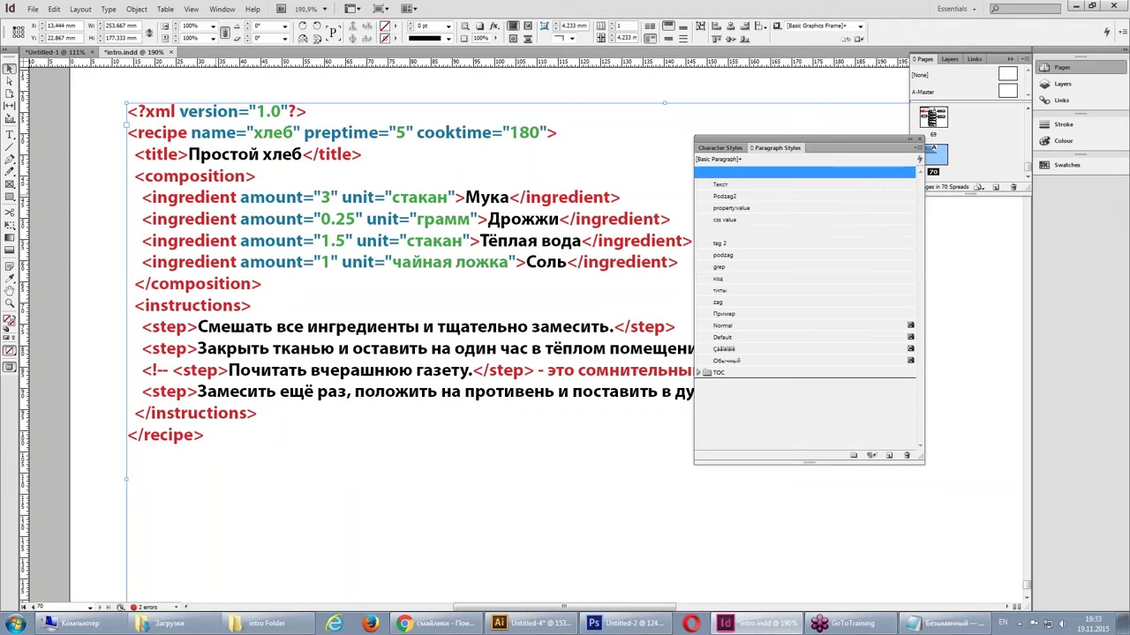
key("shift+Page_Up")
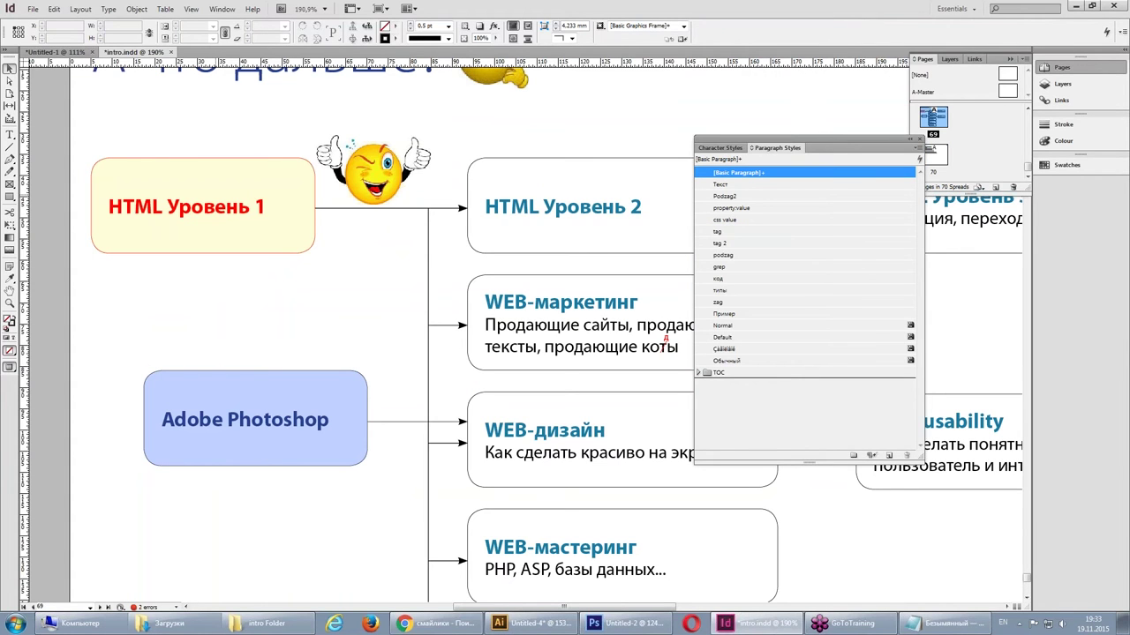
left_click_drag(771, 139, 862, 270)
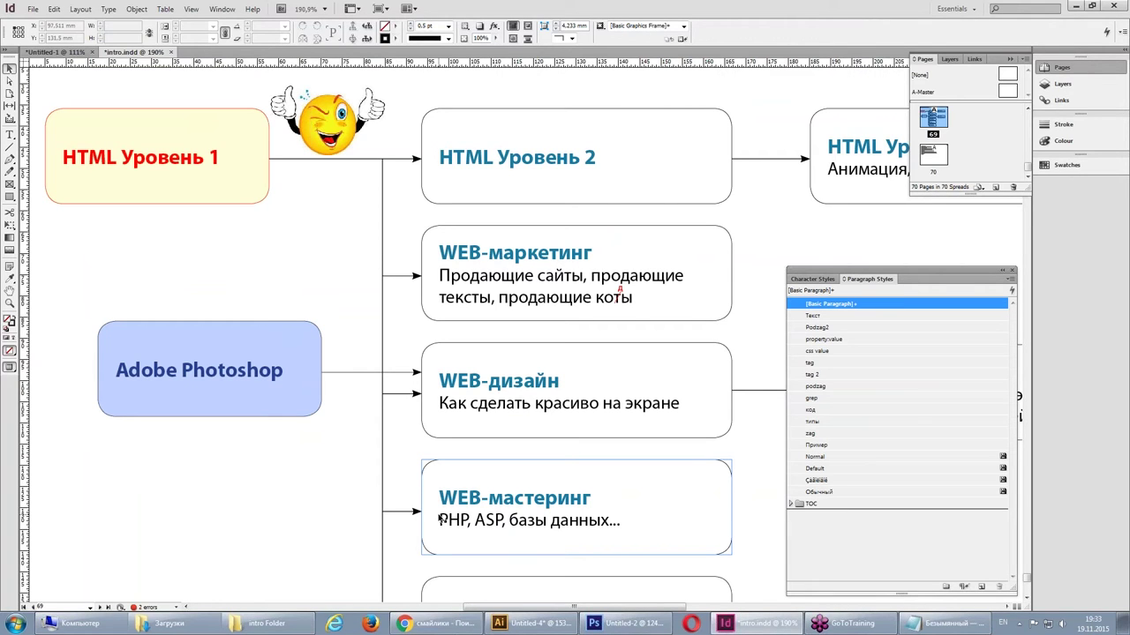
- Navigate to page 8 and select the HTML editors table's frame
key("ctrl+Page_Up")
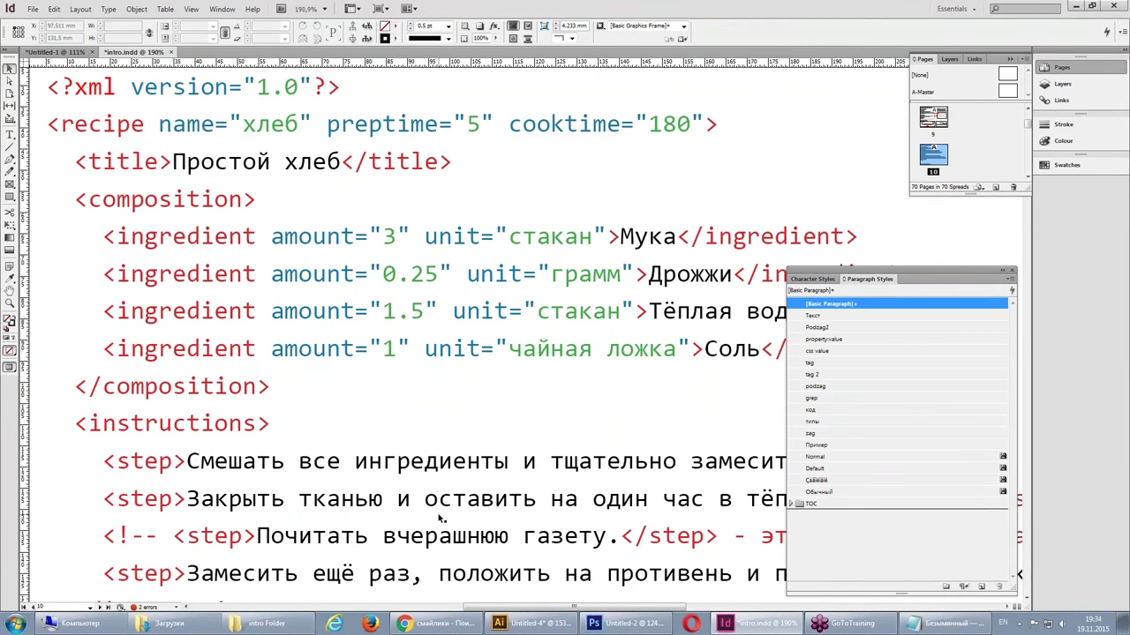
scroll(432, 507, "down", 3, "alt")
scroll(424, 497, "up", 10)
scroll(526, 335, "up", 3)
scroll(525, 335, "up", 5)
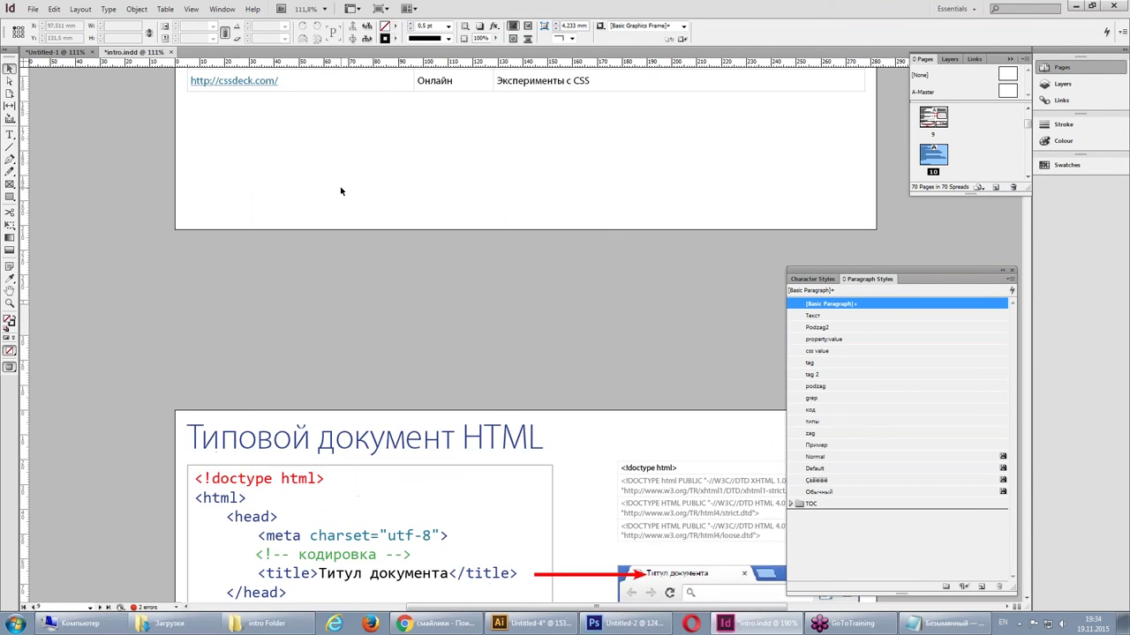
scroll(526, 336, "up", 4)
left_click(470, 223)
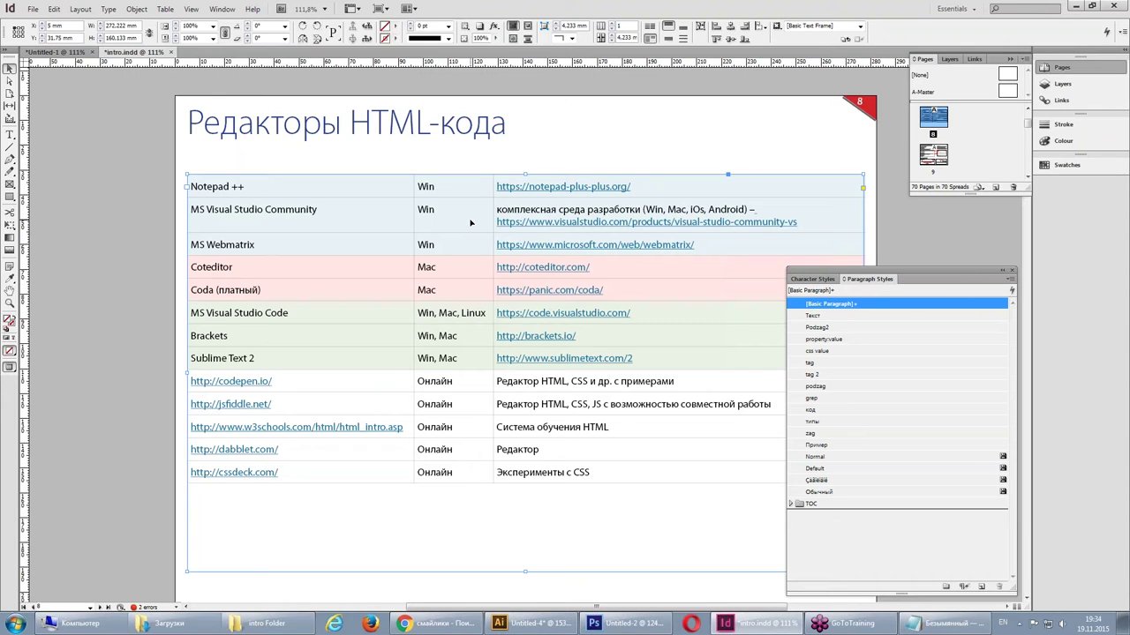
- Enter the HTML editors table with the Type tool and drag down to select all its cells
double_click(257, 191)
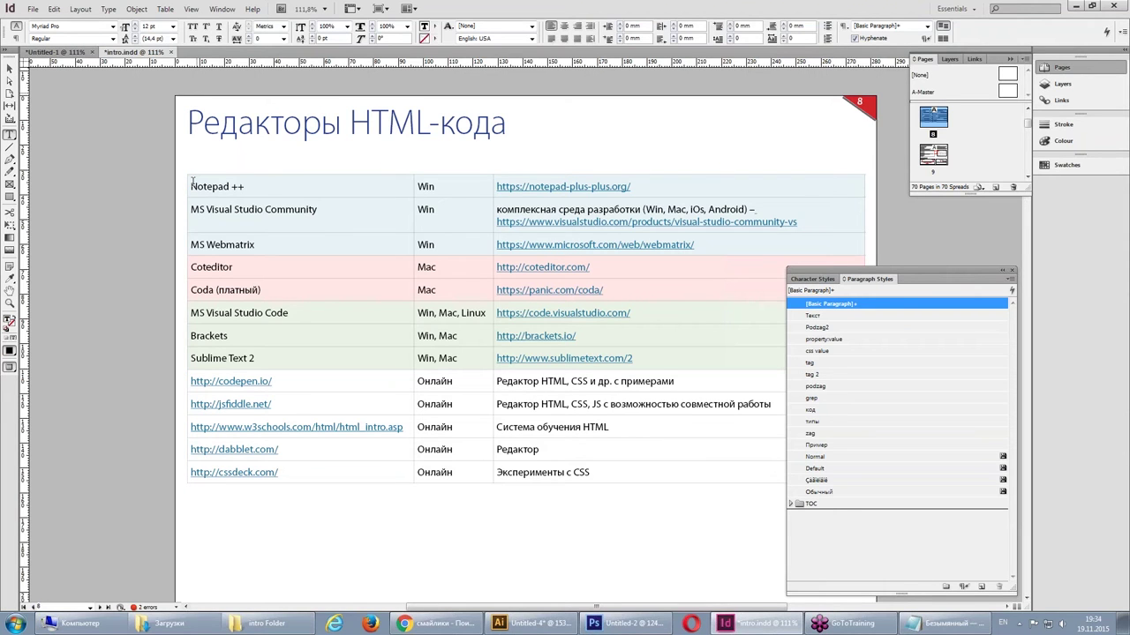
mouse_move(195, 180)
left_mouse_down()
mouse_move(234, 321)
mouse_move(234, 474)
left_mouse_up()
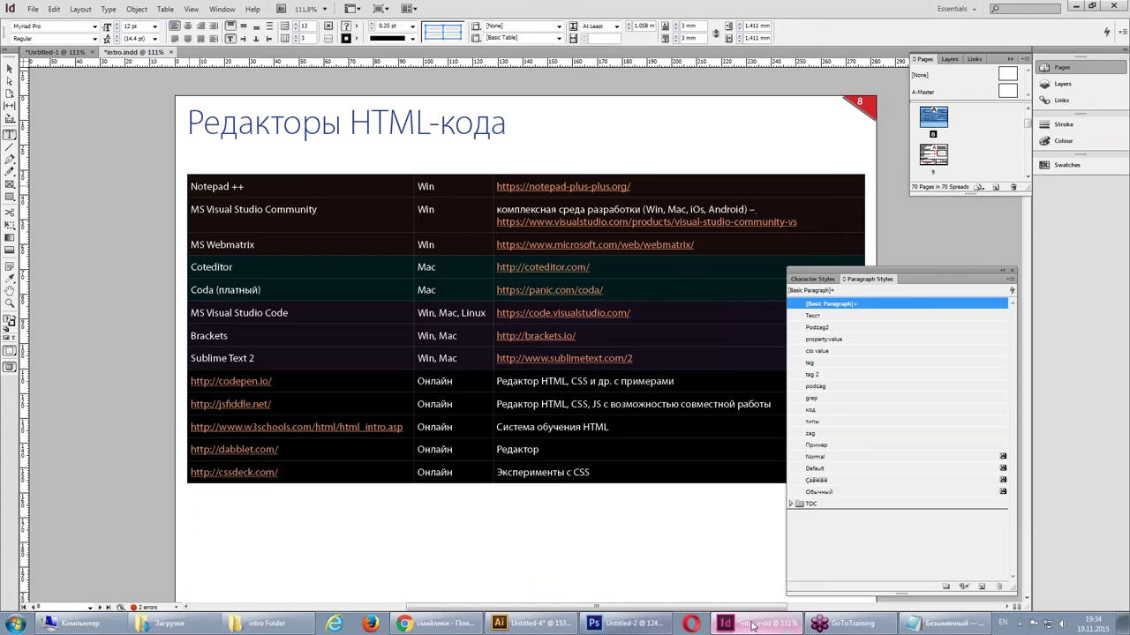
- In Illustrator, delete the old text block and the plain-text paste of the HTML-editors table
left_click(530, 623)
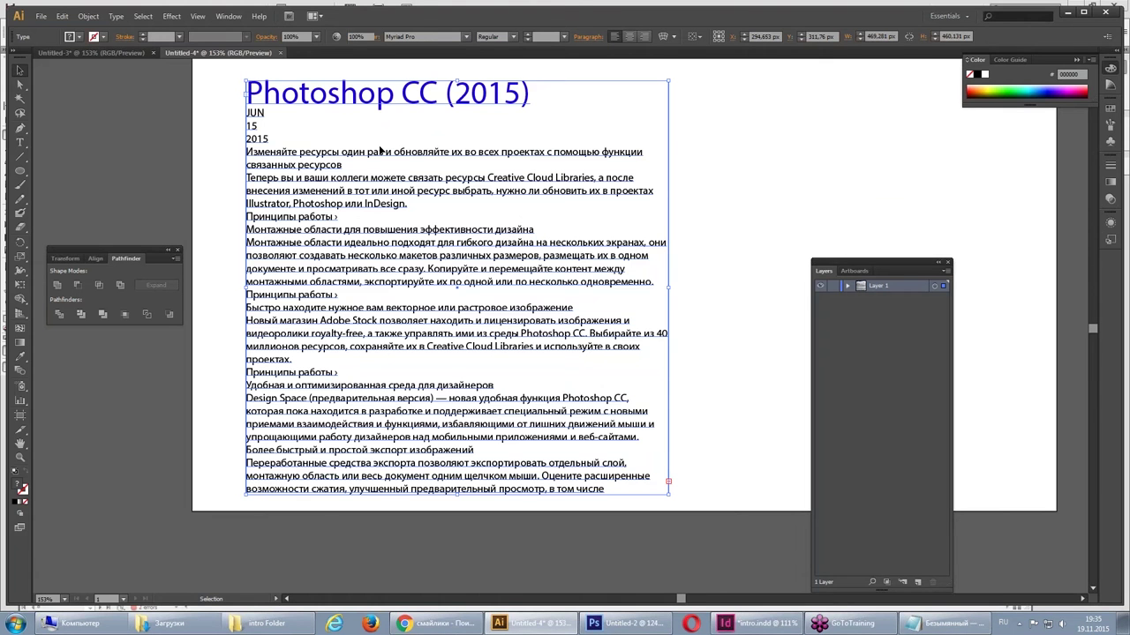
key("Delete")
key("ctrl+v")
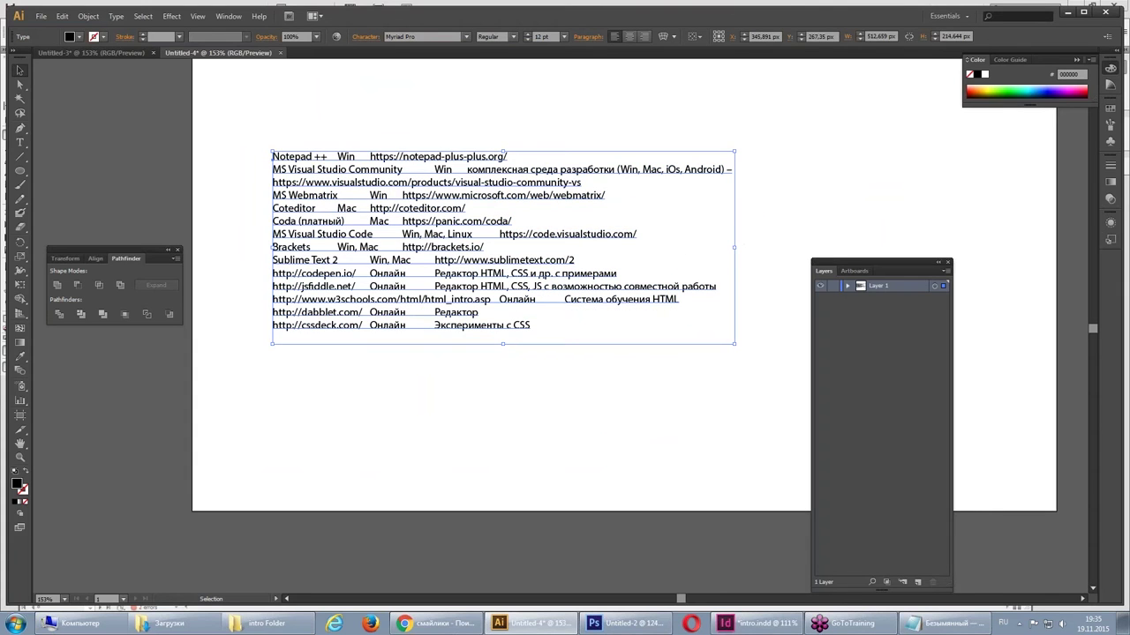
left_click(503, 410)
left_click(423, 227)
key("Delete")
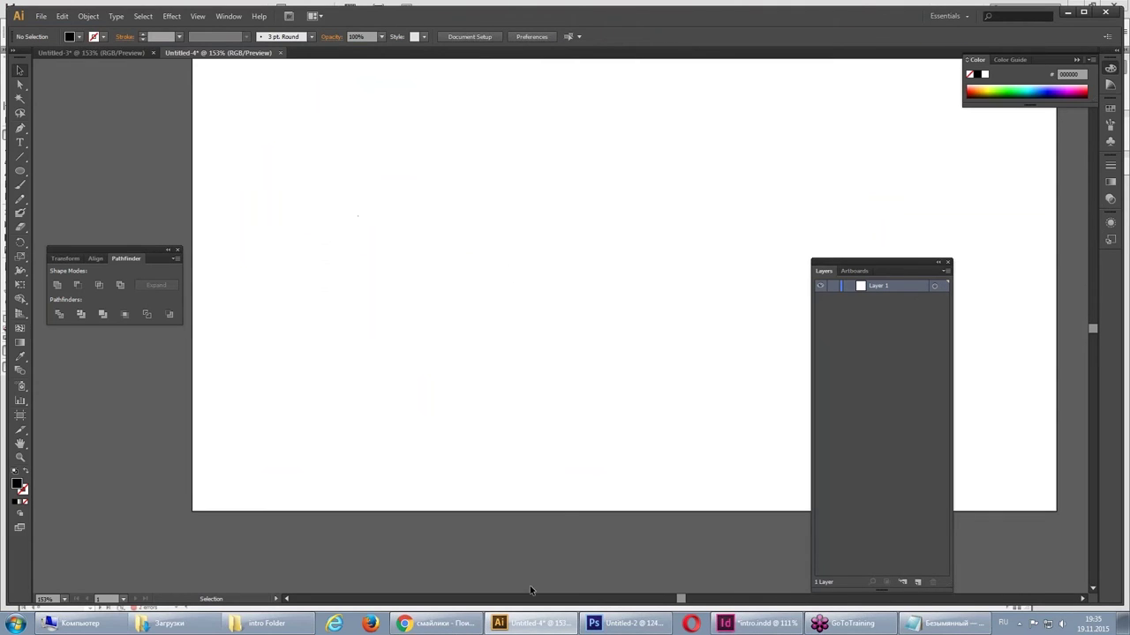
left_click(768, 622)
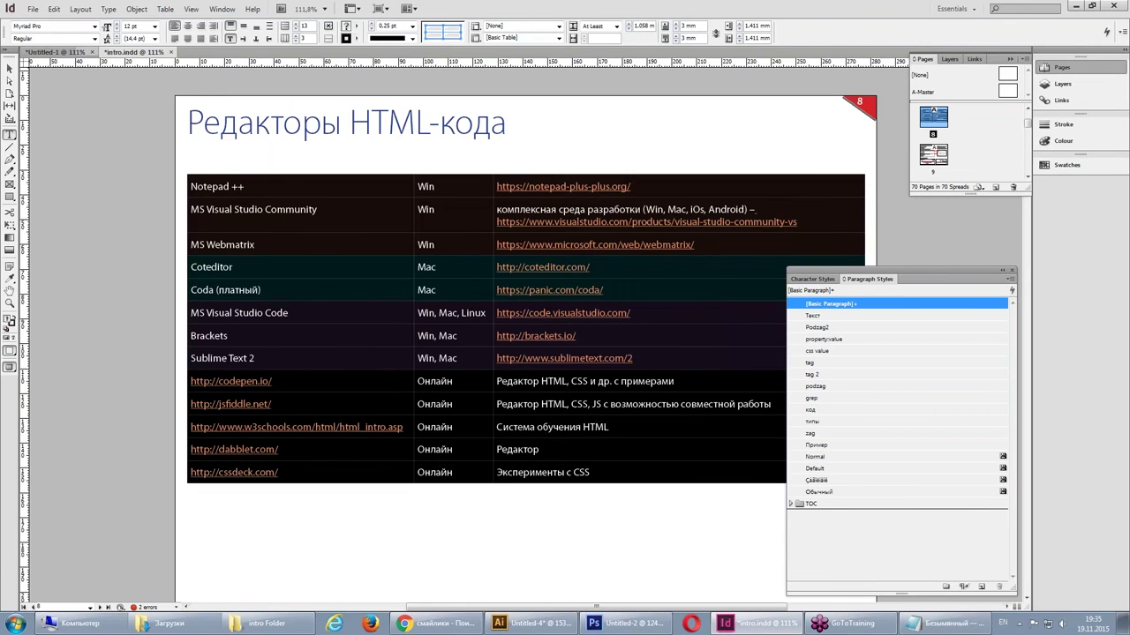
- Select the whole table frame in InDesign and paste it into Illustrator
left_click(10, 70)
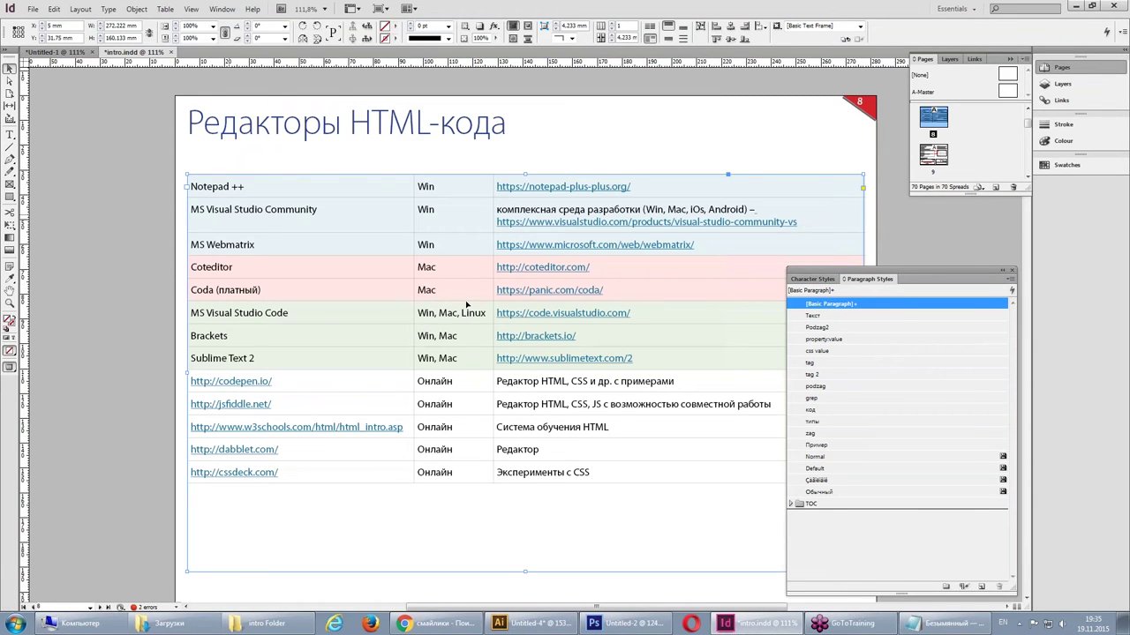
left_click(529, 623)
key("ctrl+v")
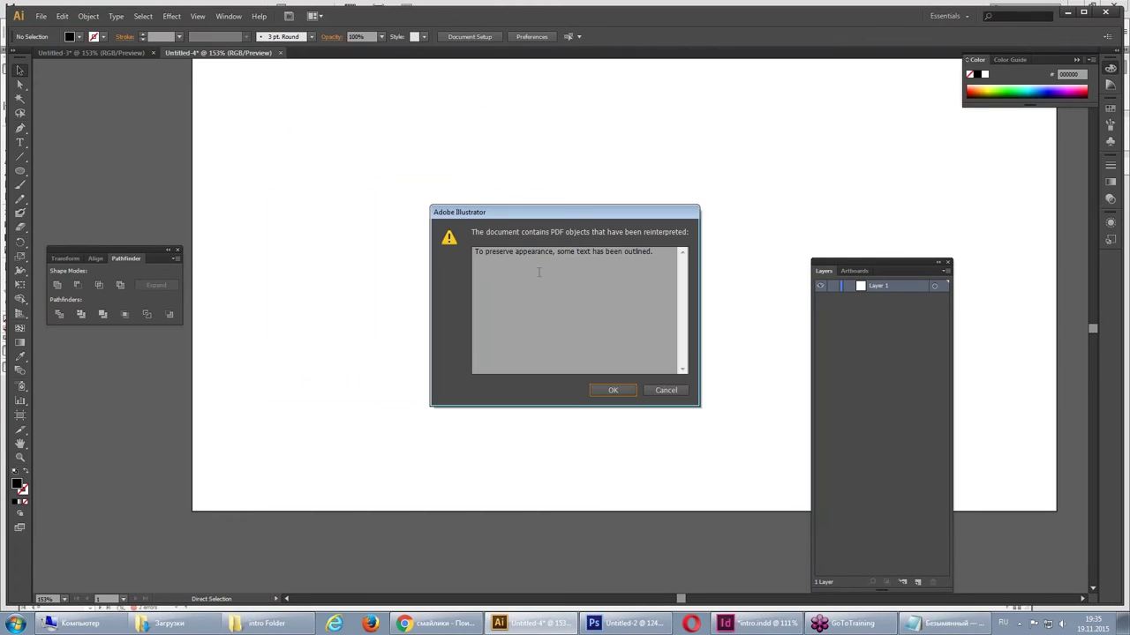
- Accept the PDF reinterpretation warning, then select the pasted table and move it higher on the artboard
left_click(611, 392)
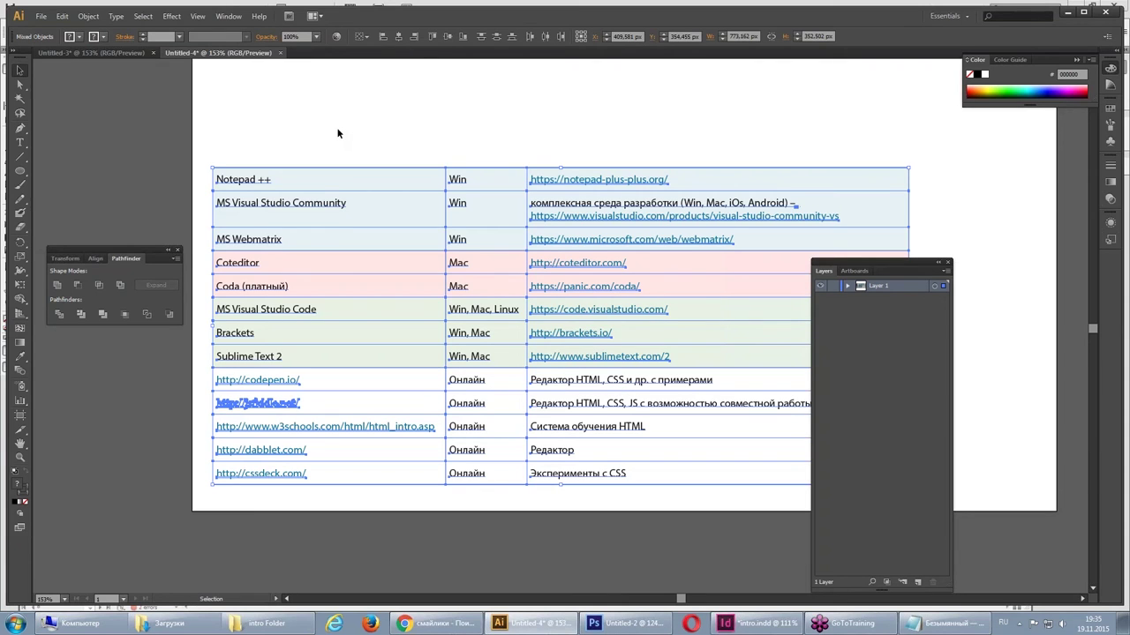
left_click(337, 133)
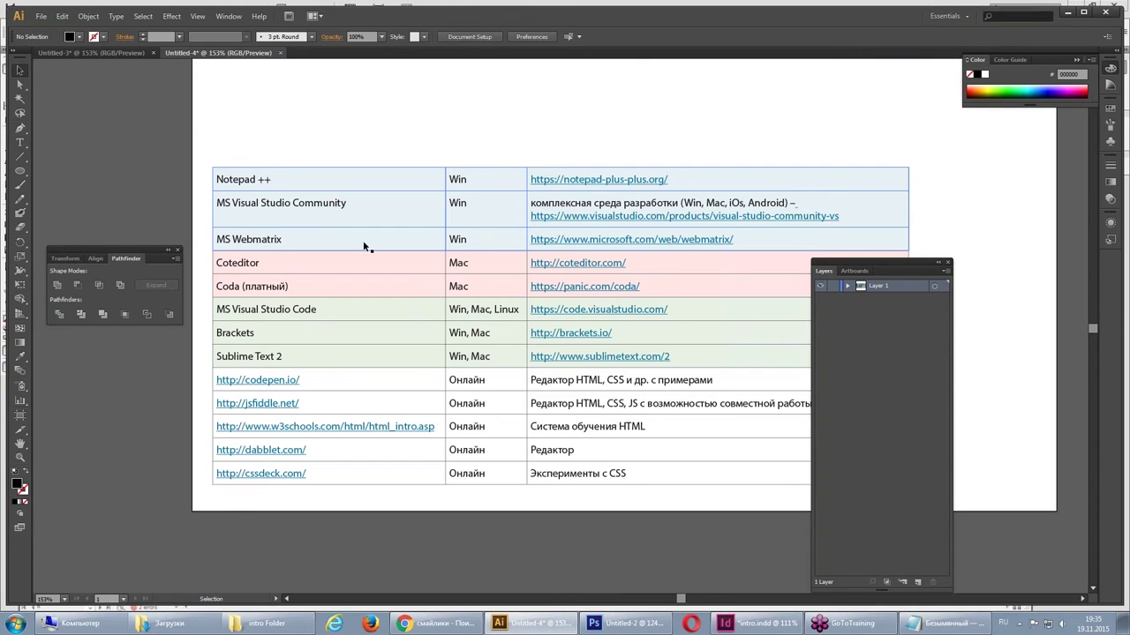
left_click_drag(265, 143, 713, 510)
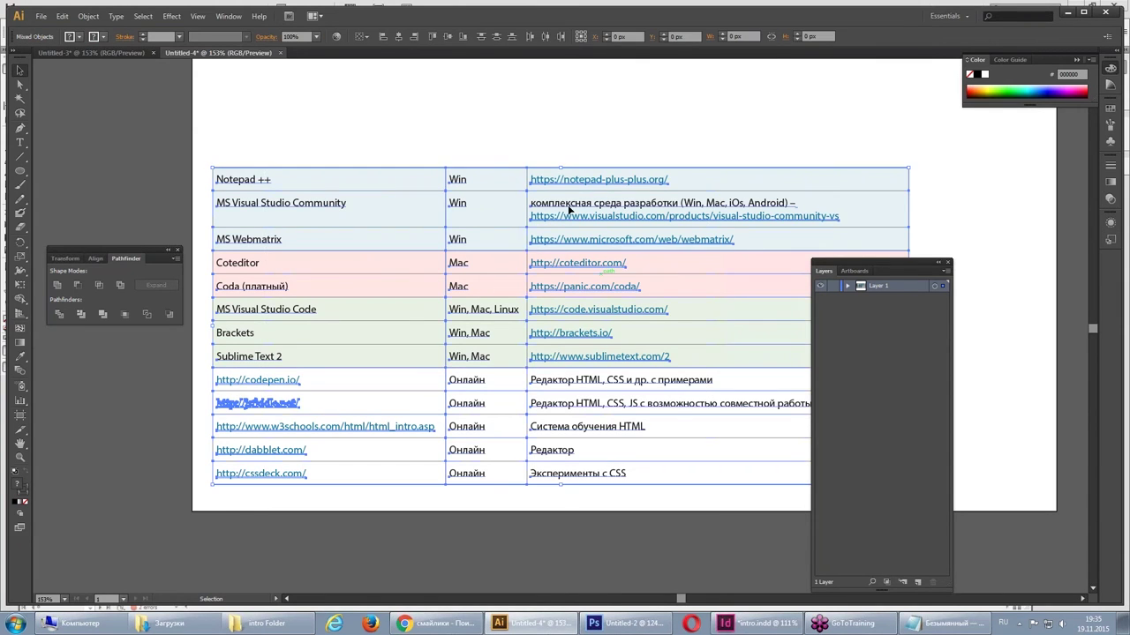
left_click_drag(569, 208, 569, 145)
left_click(166, 153)
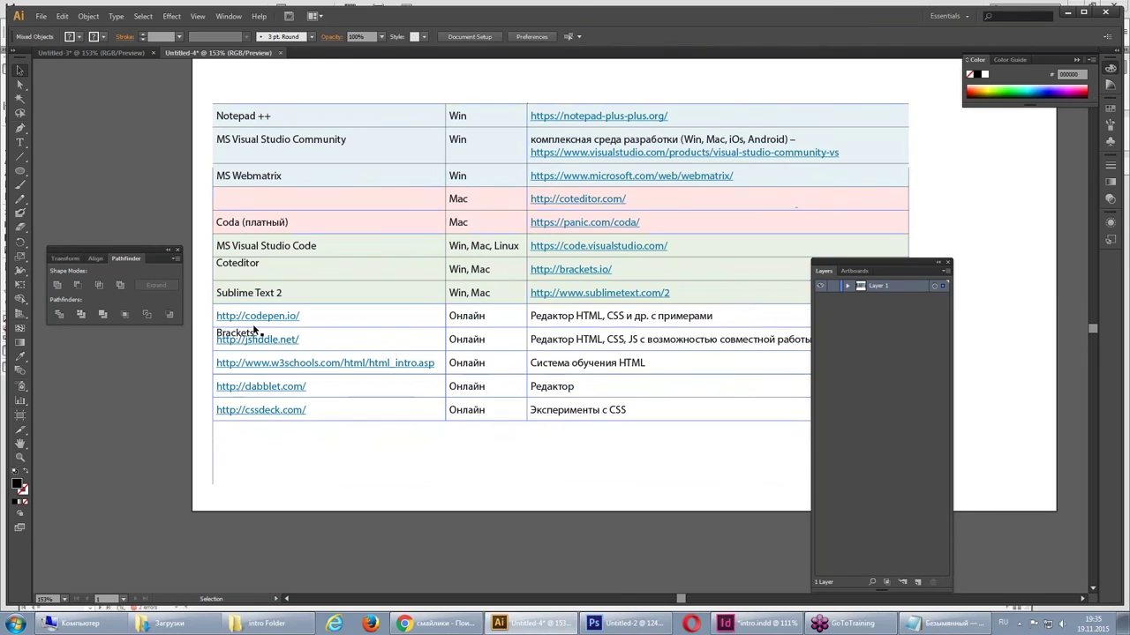
- Select individual link and description text objects to check they are separately editable
left_click(260, 339)
left_click(295, 504)
left_click(265, 318)
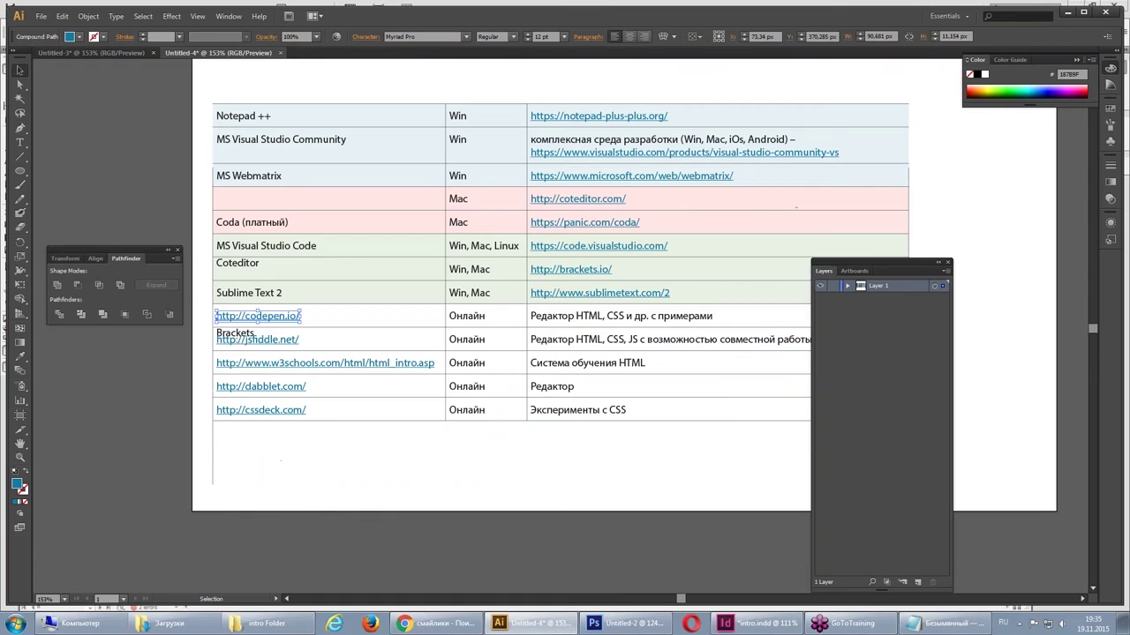
left_click(648, 299)
left_click(622, 316)
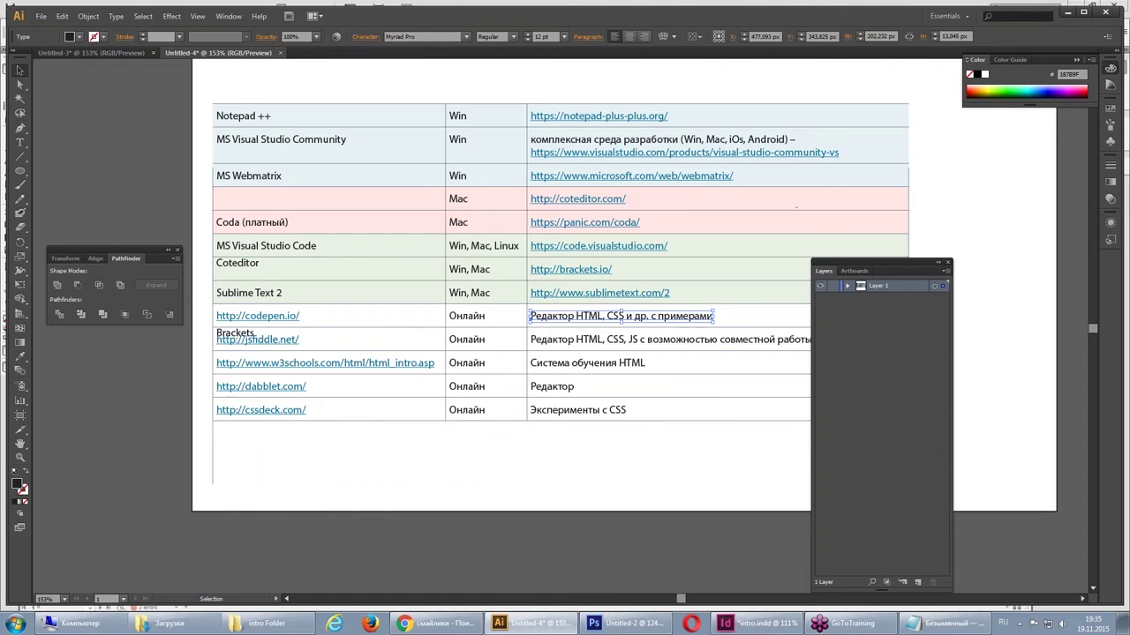
left_click(622, 340)
- Switch between Illustrator and InDesign and nudge the InDesign table frame slightly right and down
key("alt+Tab")
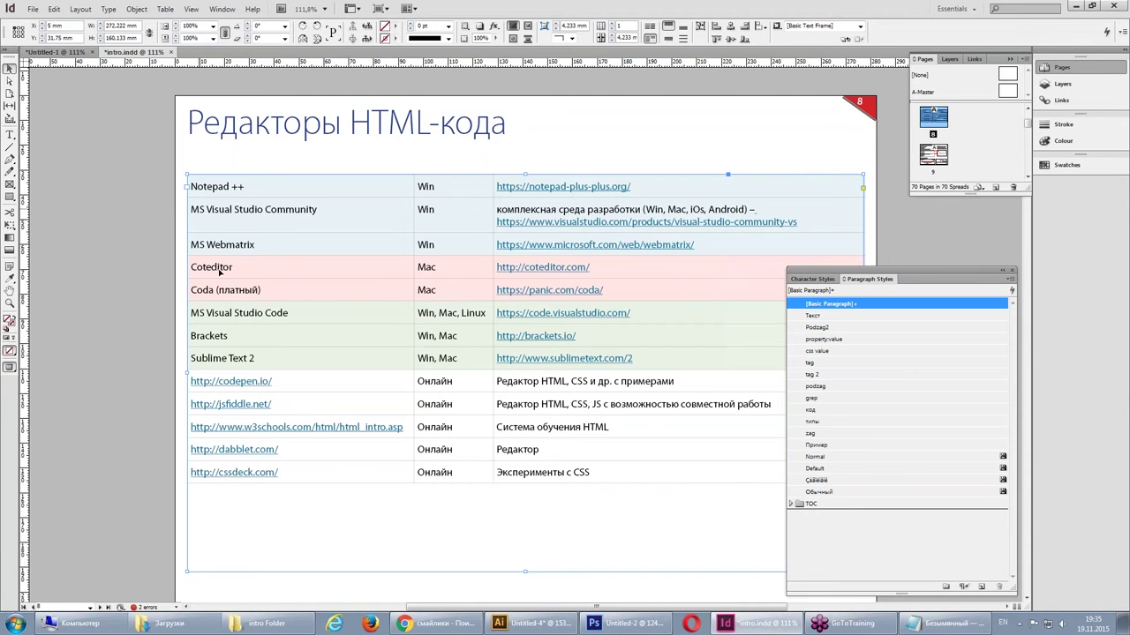
key("alt+Tab")
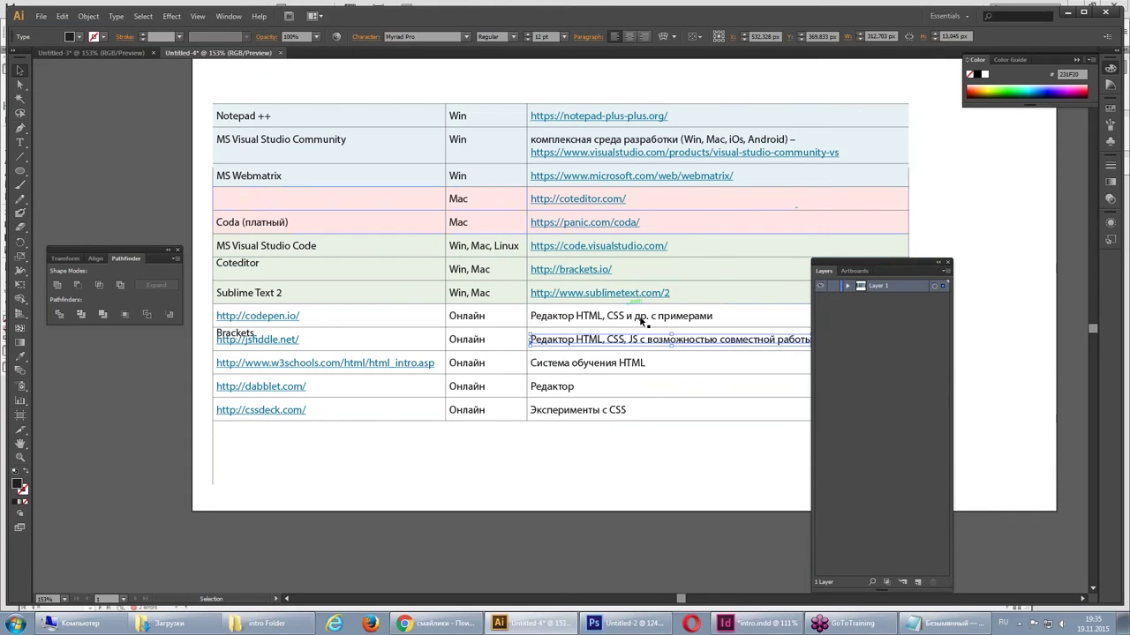
key("alt+Tab")
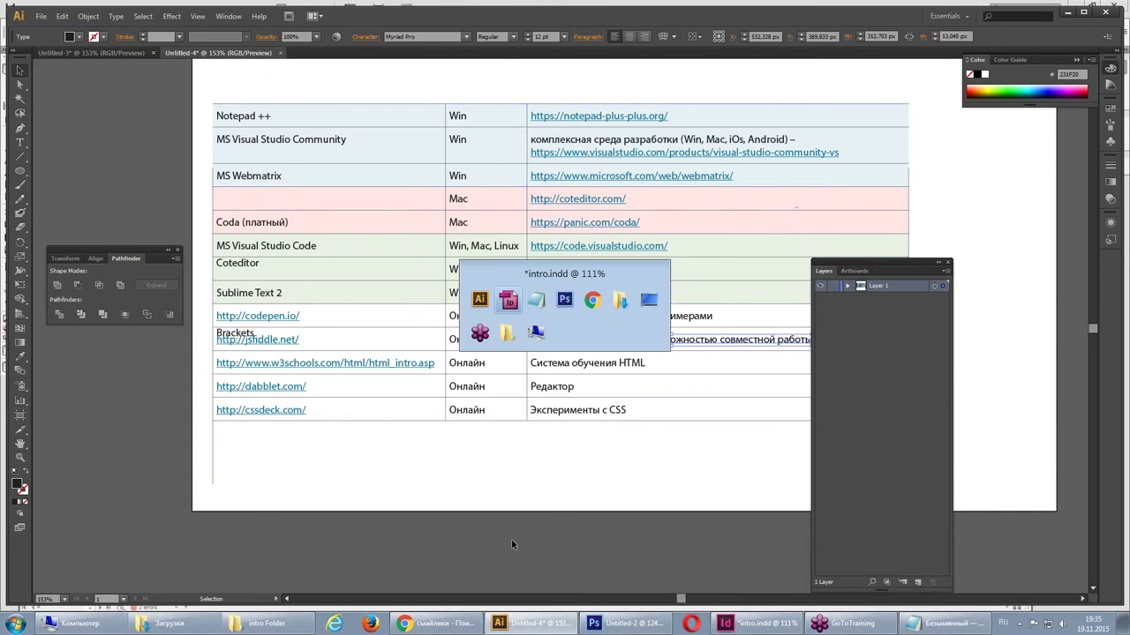
left_click_drag(229, 187, 242, 191)
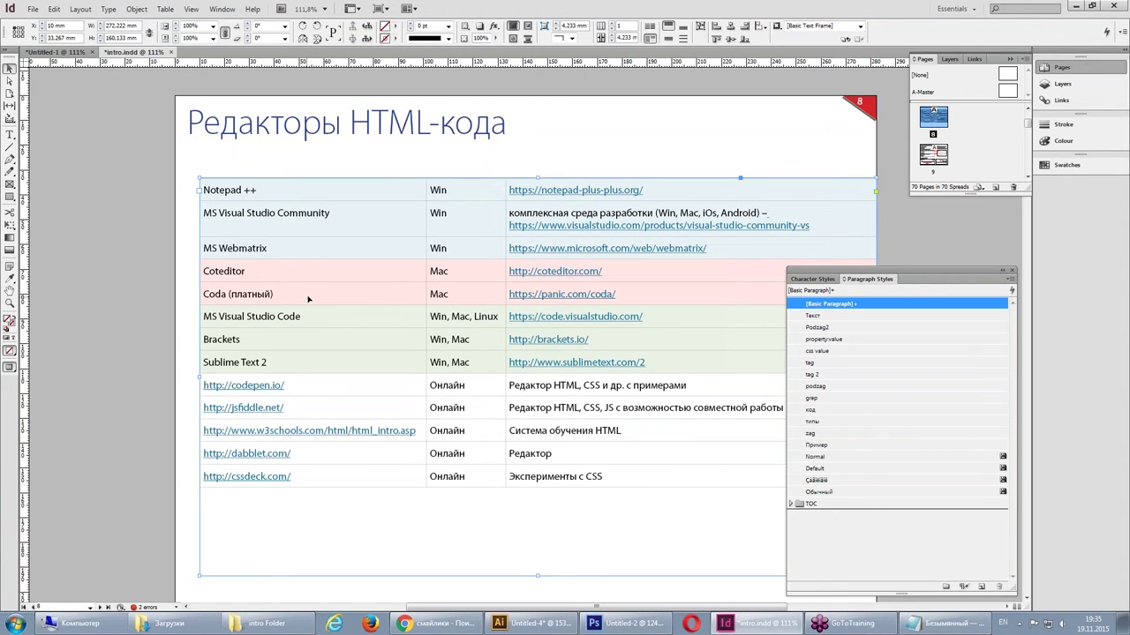
- In Illustrator, cut and re-paste the table, dismiss the PDF warning, then delete the table
left_click(530, 623)
key("ctrl+a")
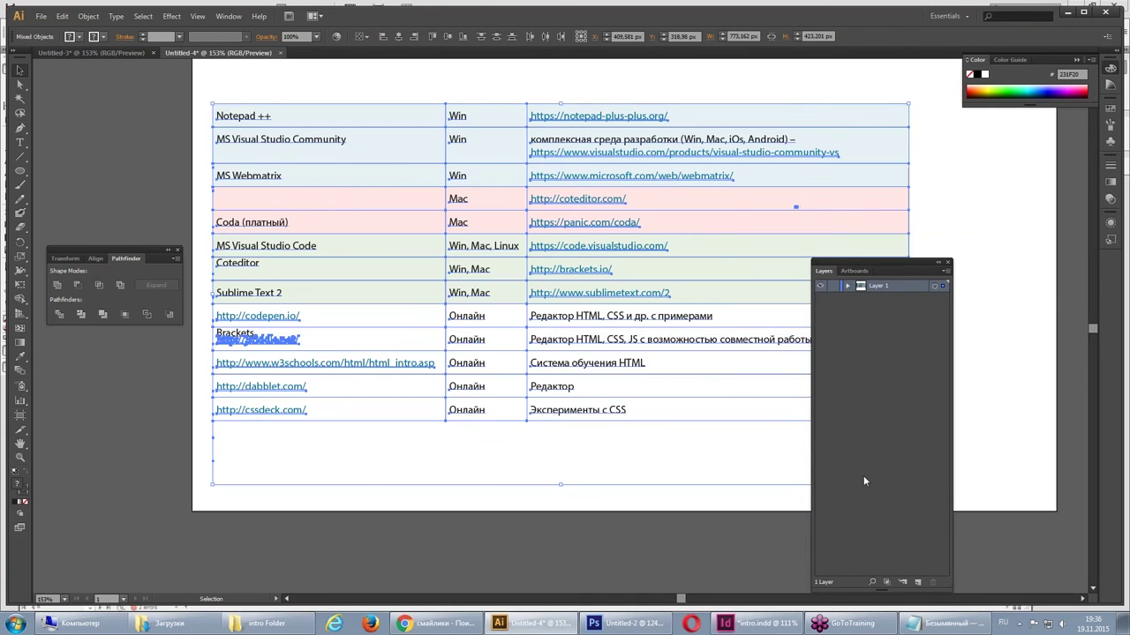
key("ctrl+x")
key("ctrl+v")
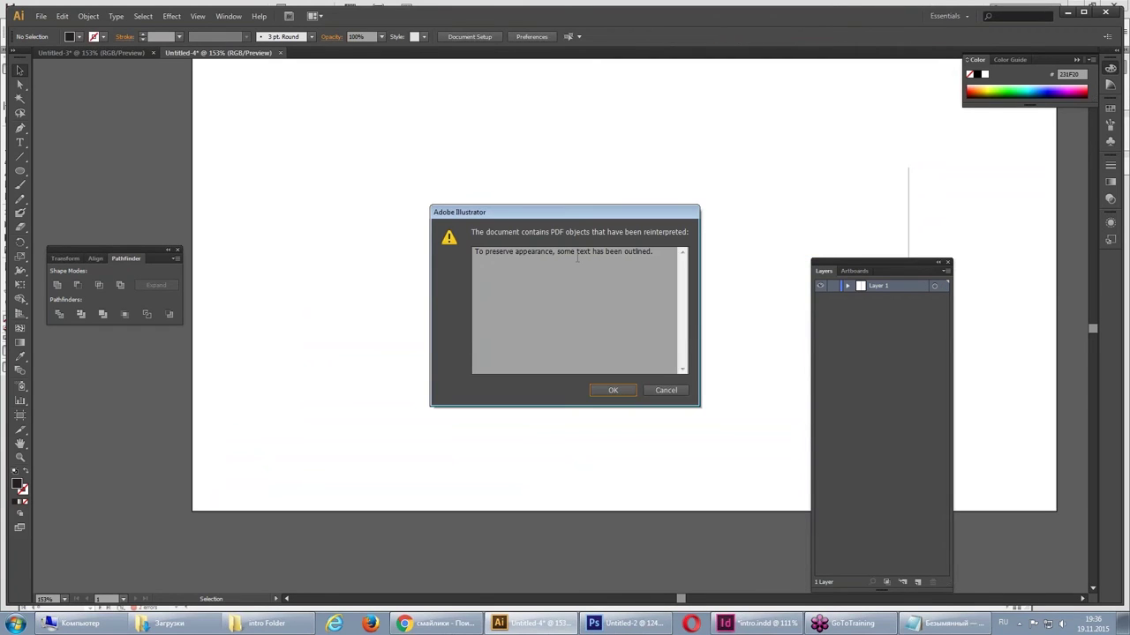
left_click_drag(592, 252, 653, 251)
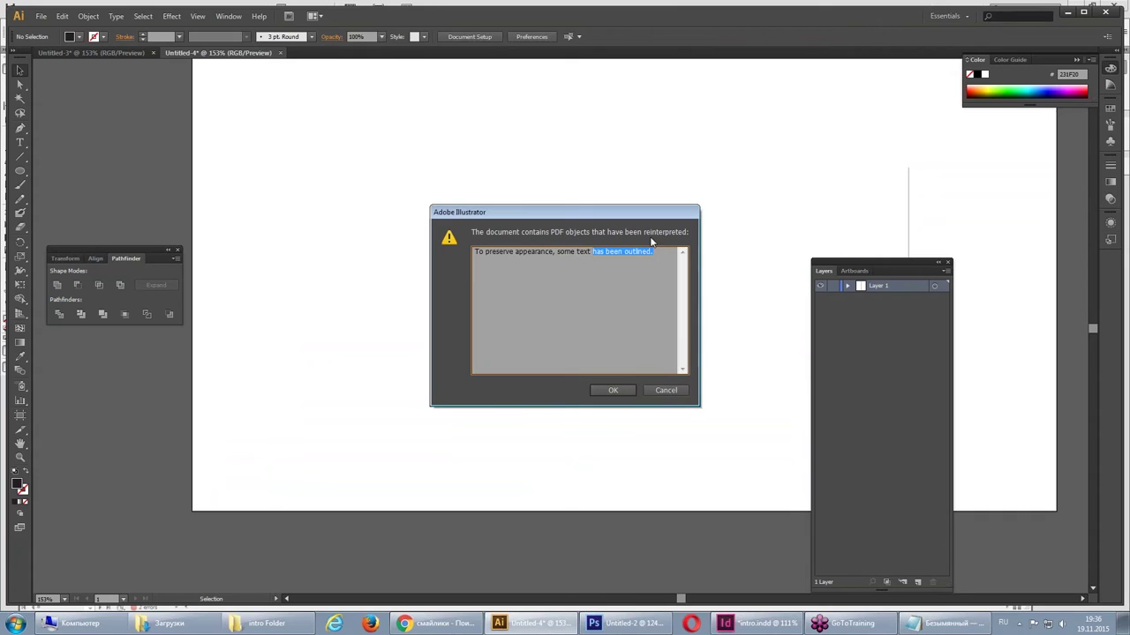
left_click(667, 391)
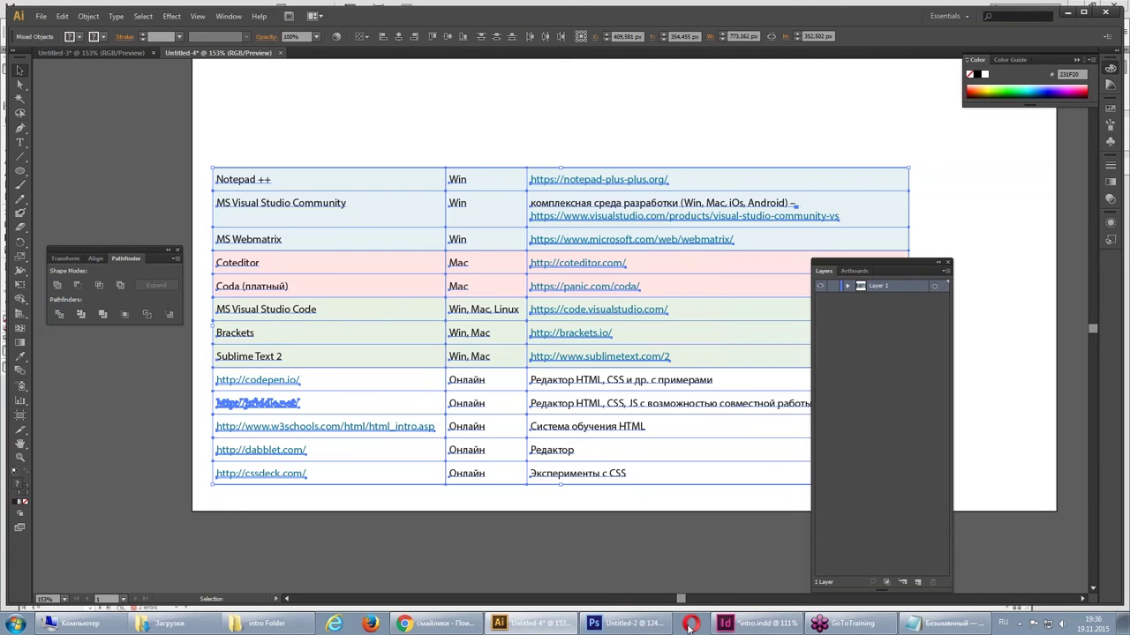
key("Delete")
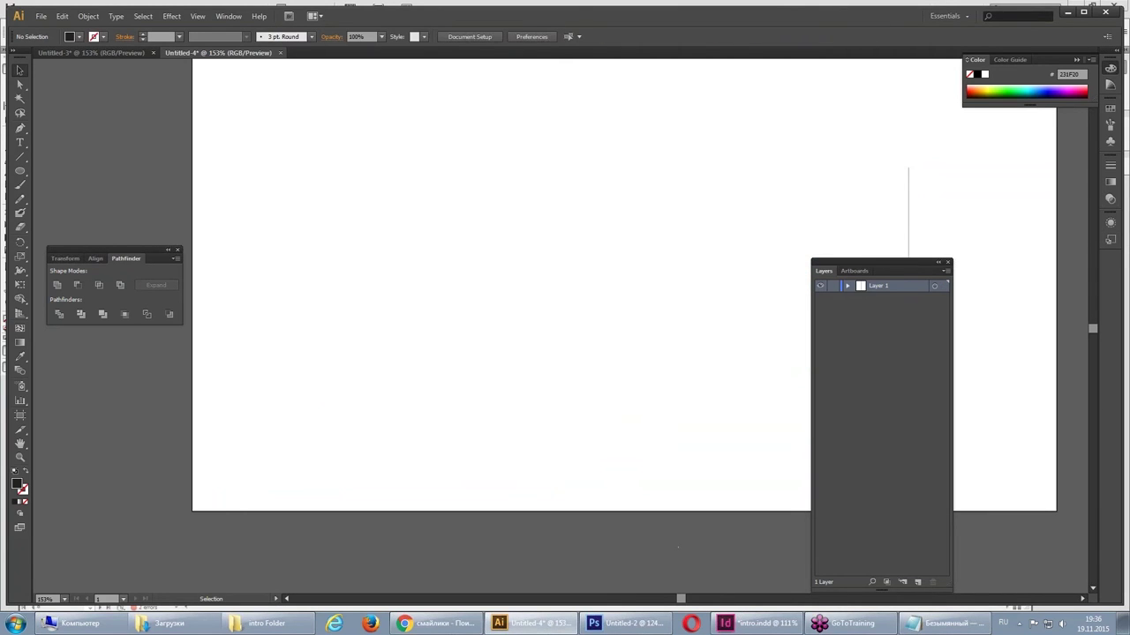
left_click_drag(857, 154, 1053, 425)
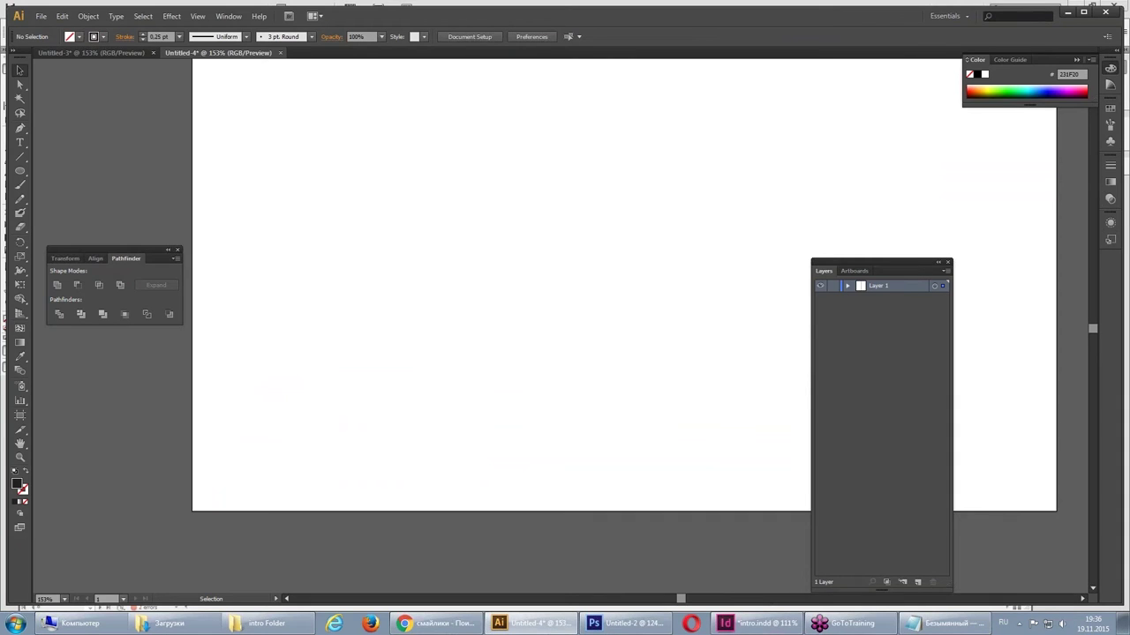
left_click(759, 623)
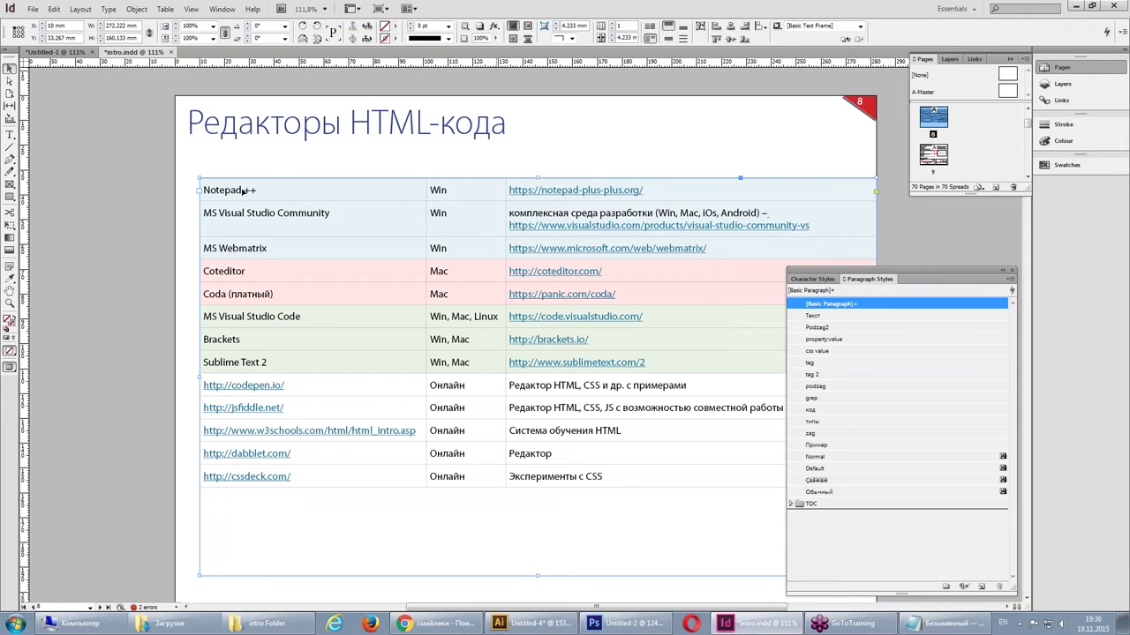
- Enter the table, select and clear its cells, then escape back to the table's frame
double_click(196, 182)
left_click(200, 177)
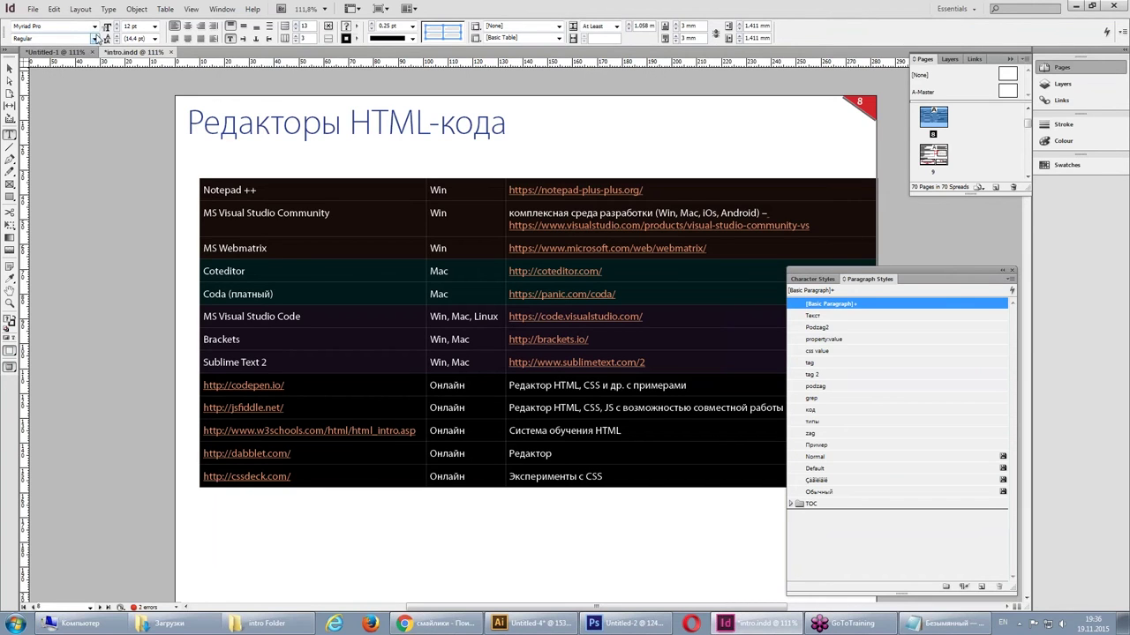
left_click(244, 364)
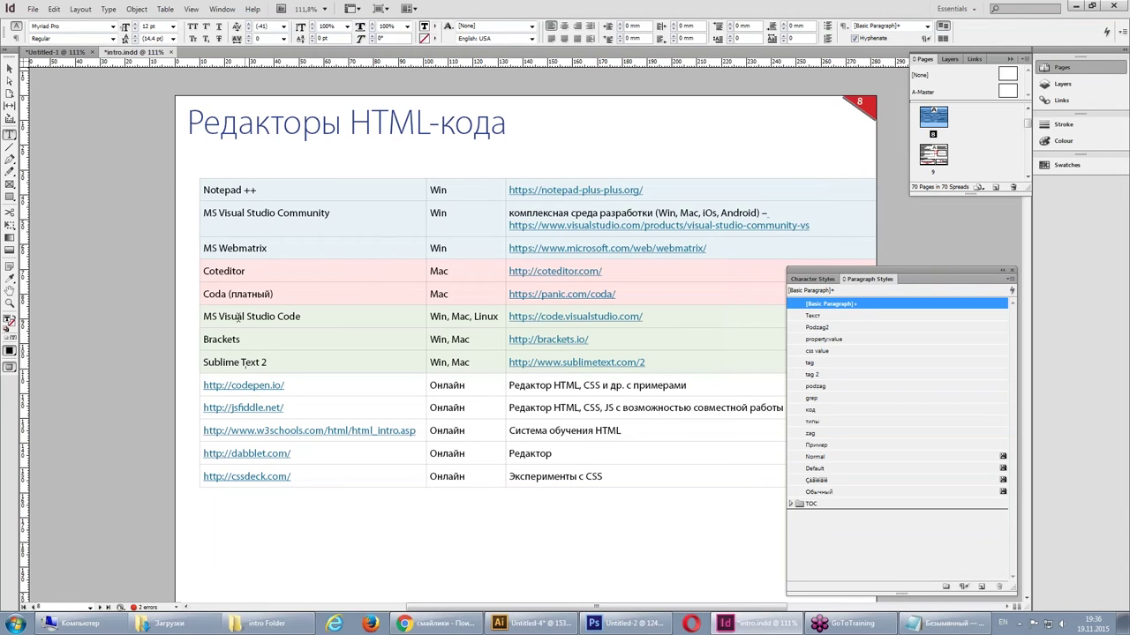
key("Escape")
scroll(530, 353, "down", 1)
scroll(530, 353, "down", 3)
scroll(529, 353, "up", 3)
- Uncheck Copy PDF to Clipboard in InDesign's Clipboard Handling preferences and confirm with OK
left_click(54, 9)
mouse_move(82, 453)
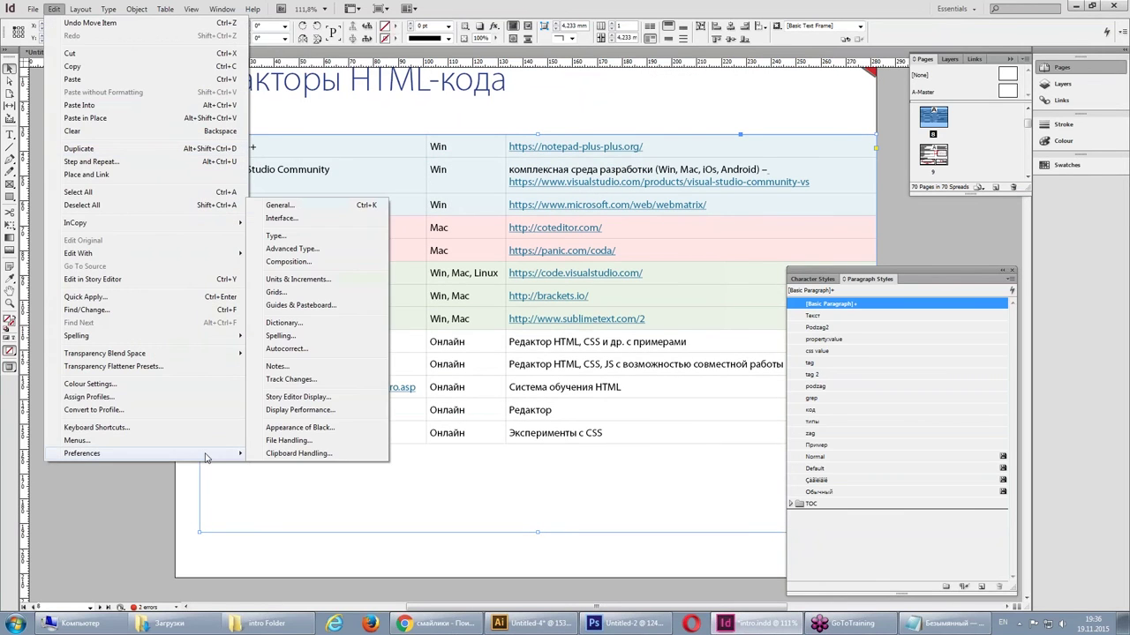
left_click(274, 457)
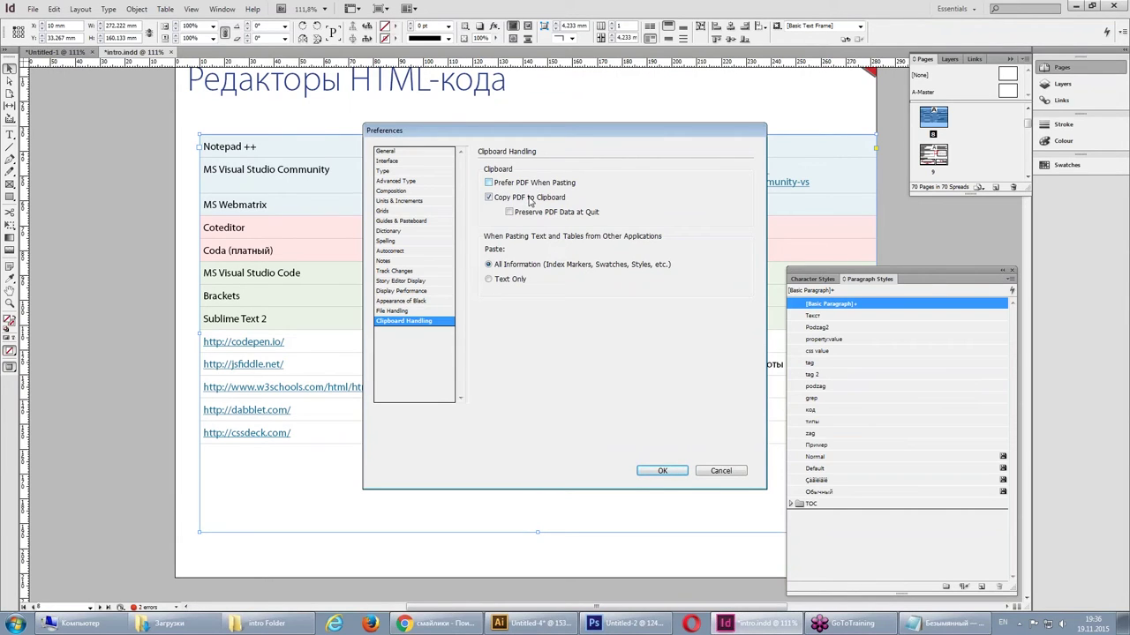
left_click(530, 199)
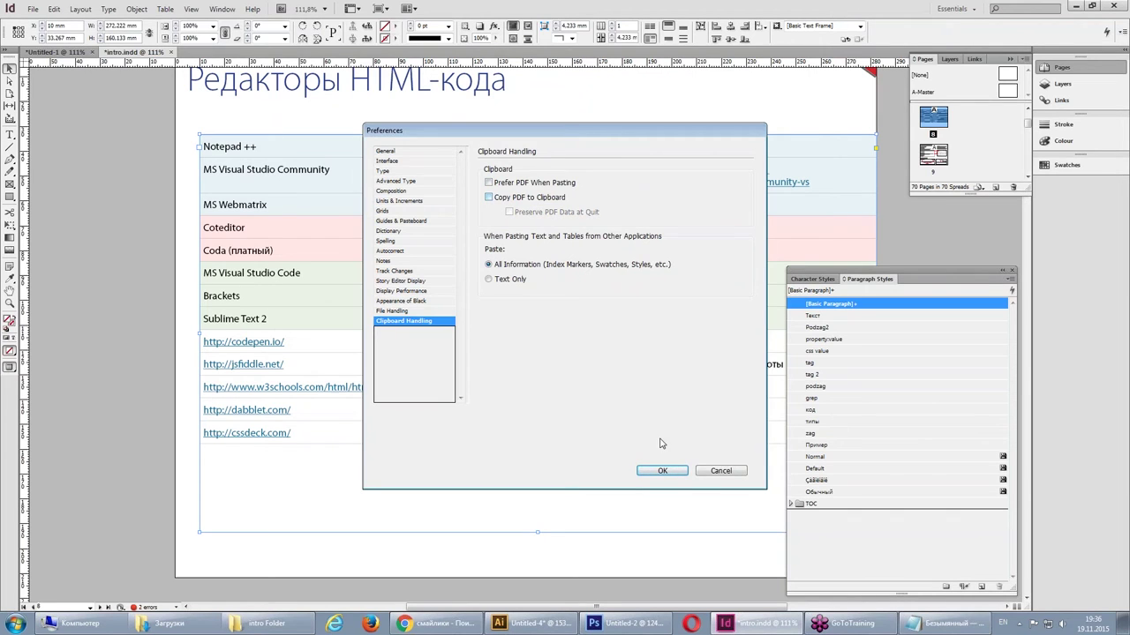
left_click(680, 470)
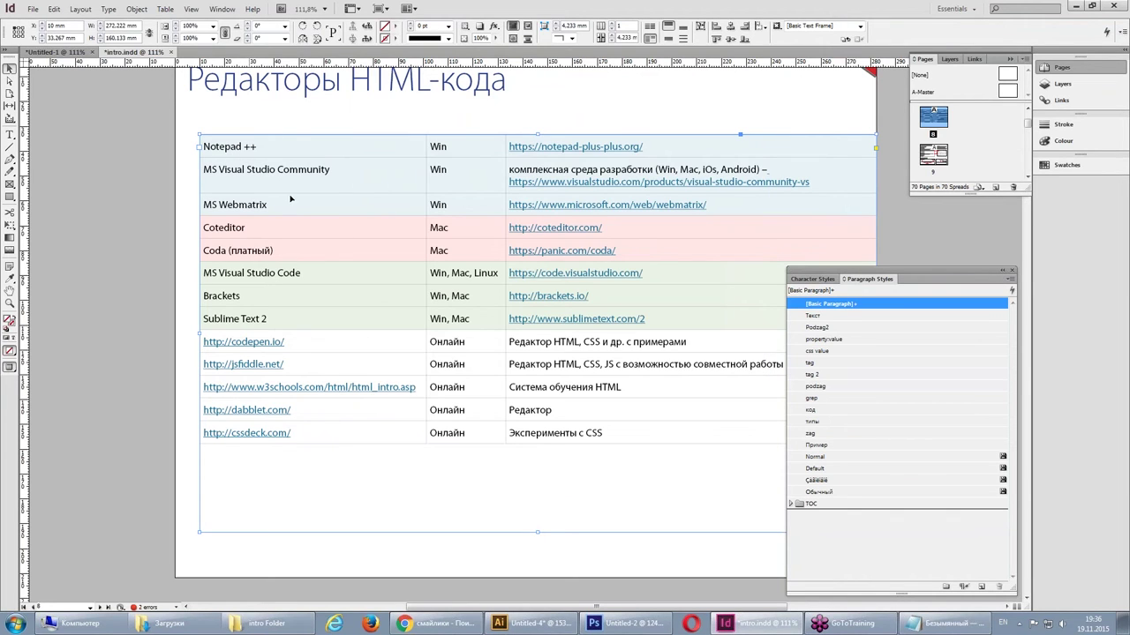
left_click(521, 626)
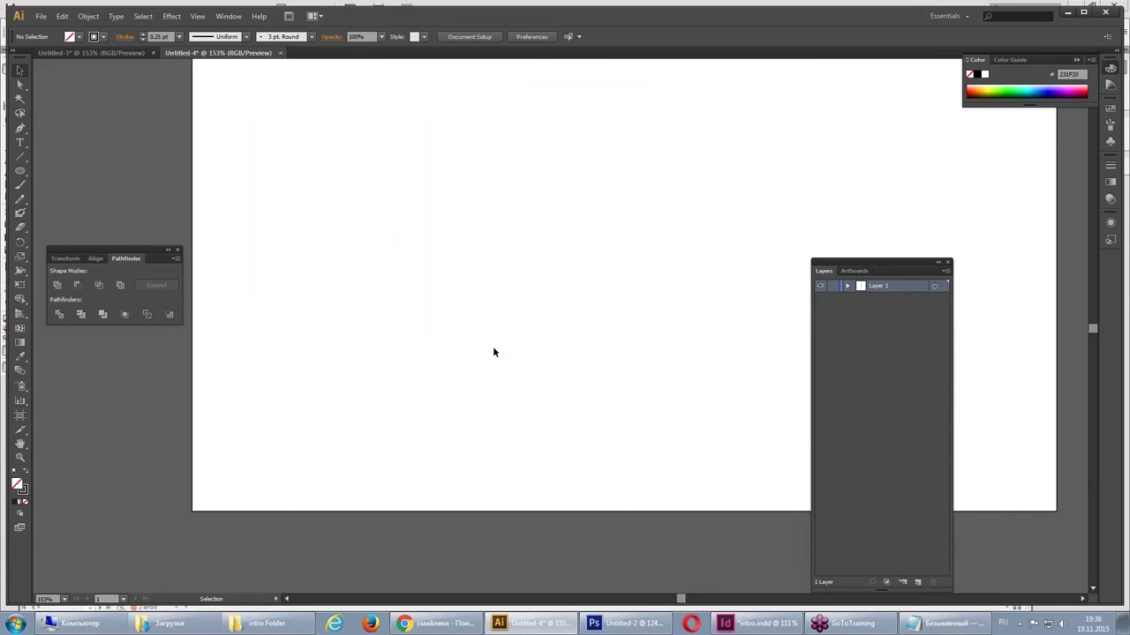
- Paste the table into Illustrator via Edit > Paste, deselect it, and briefly check InDesign
left_click(62, 16)
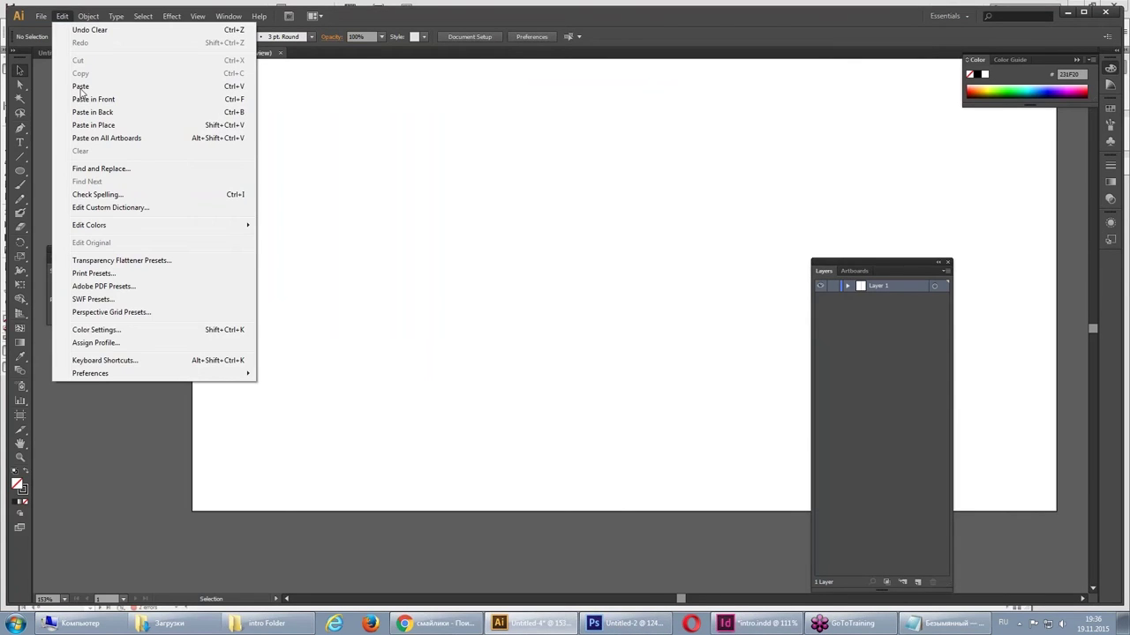
left_click(82, 88)
left_click(630, 423)
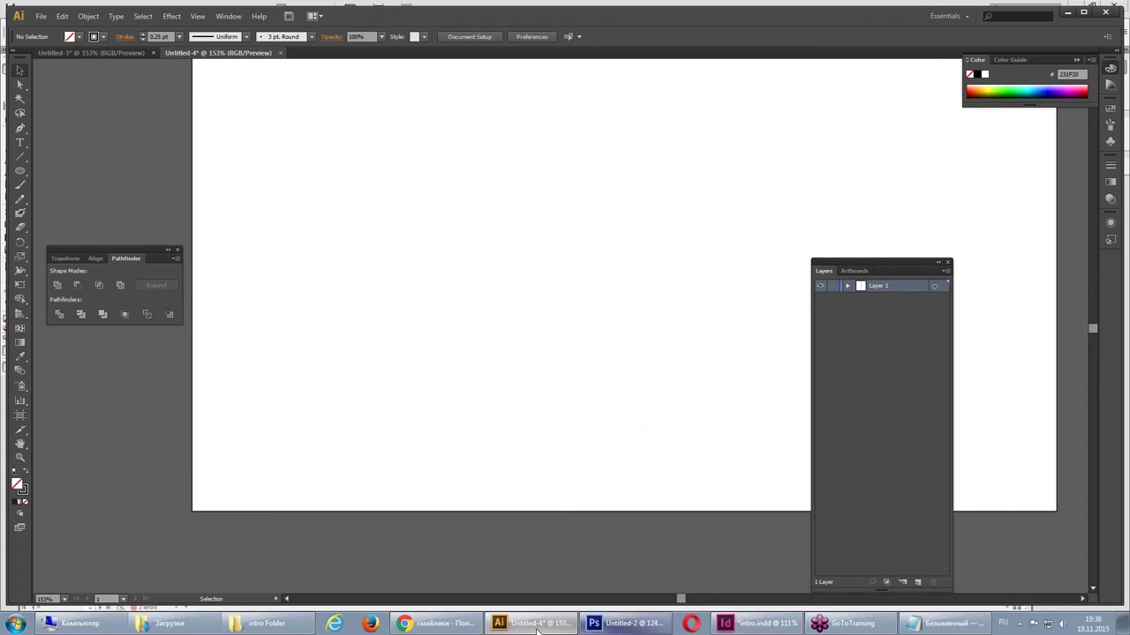
left_click(731, 625)
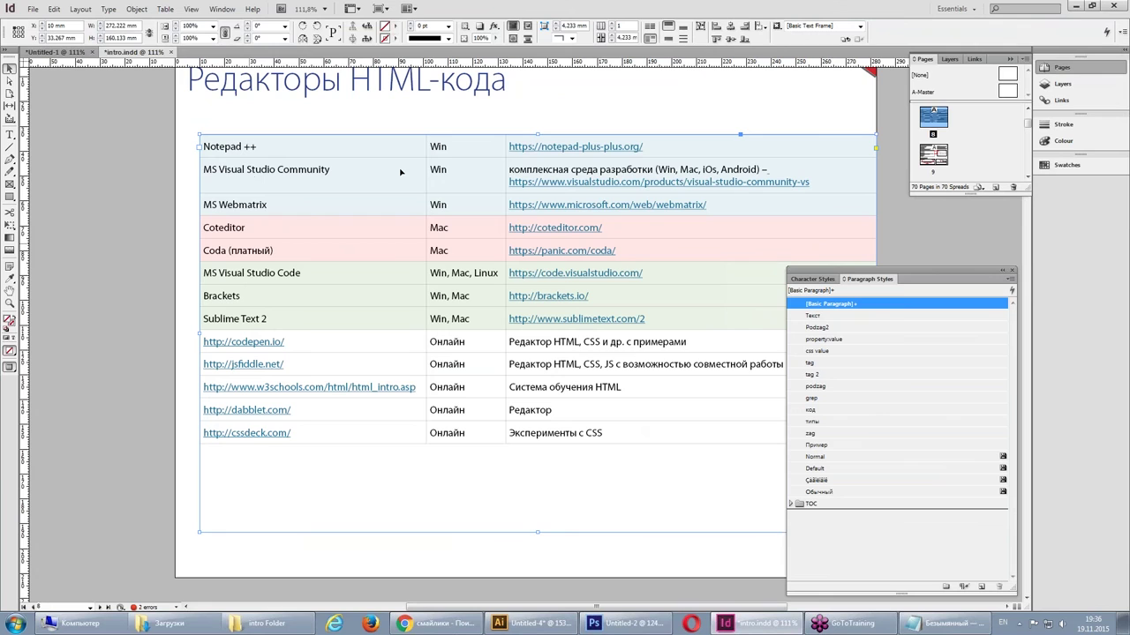
left_click(530, 623)
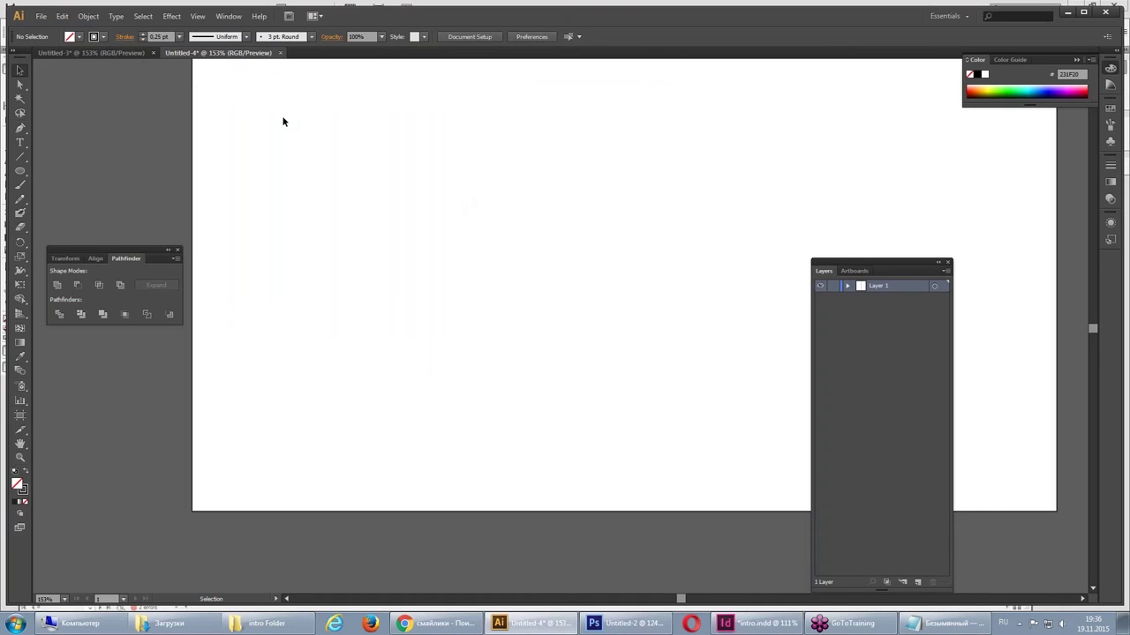
- Review Illustrator's File Handling & Clipboard preferences without changes, leaving Copy As PDF ticked
left_click(62, 16)
mouse_move(90, 373)
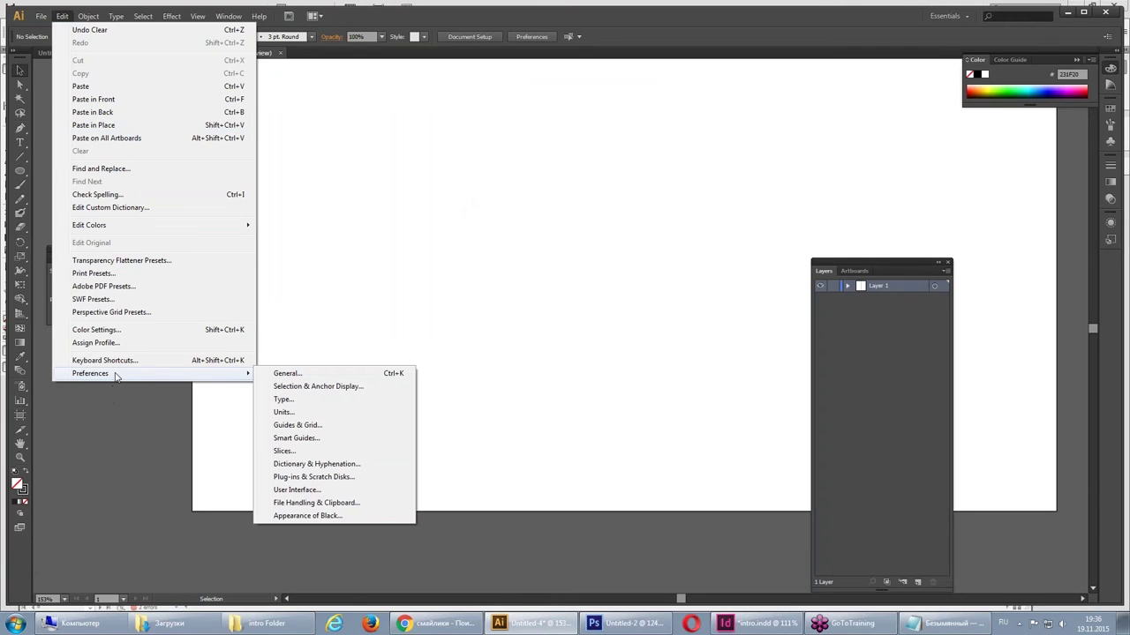
left_click(300, 502)
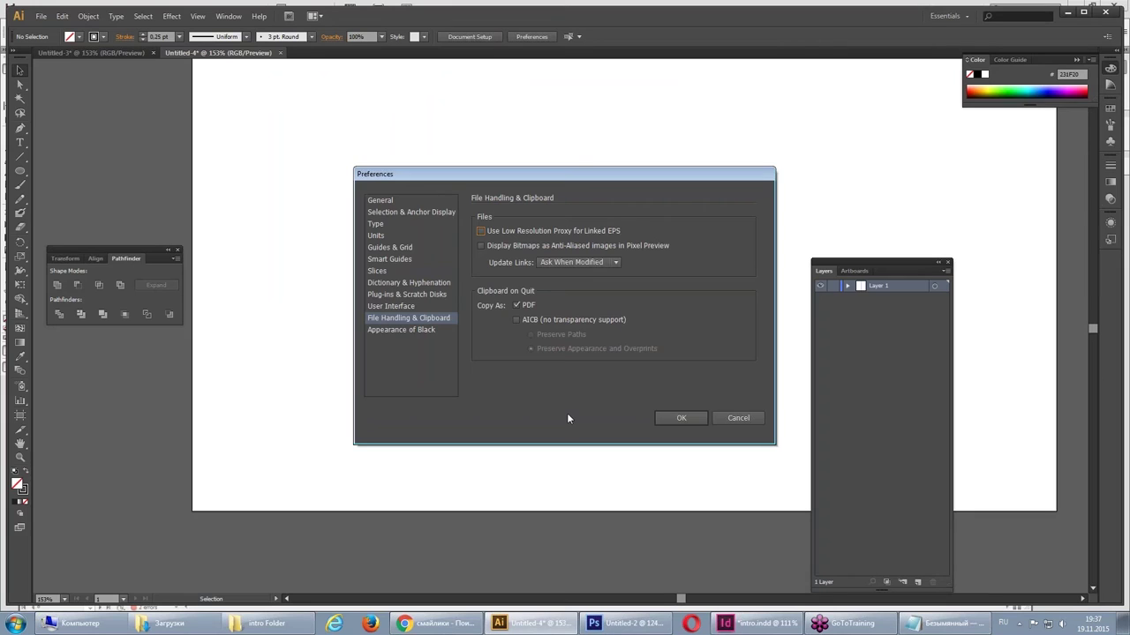
key("Escape")
key("alt+Tab")
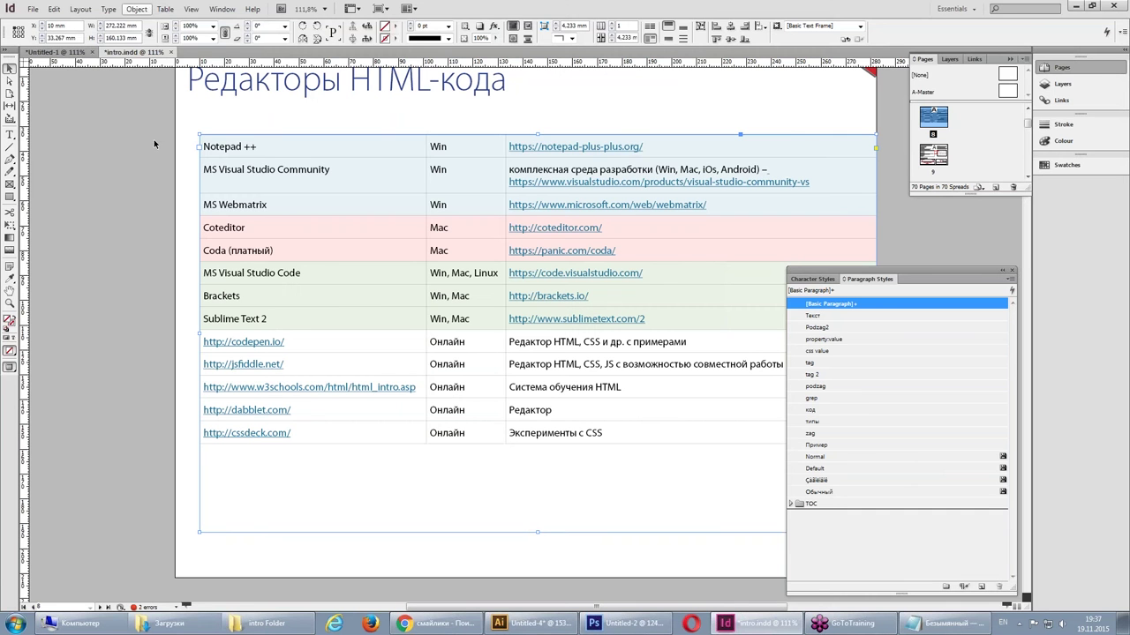
- Re-enable Copy PDF to Clipboard in InDesign's Clipboard Handling preferences and confirm with OK
left_click(55, 11)
mouse_move(82, 453)
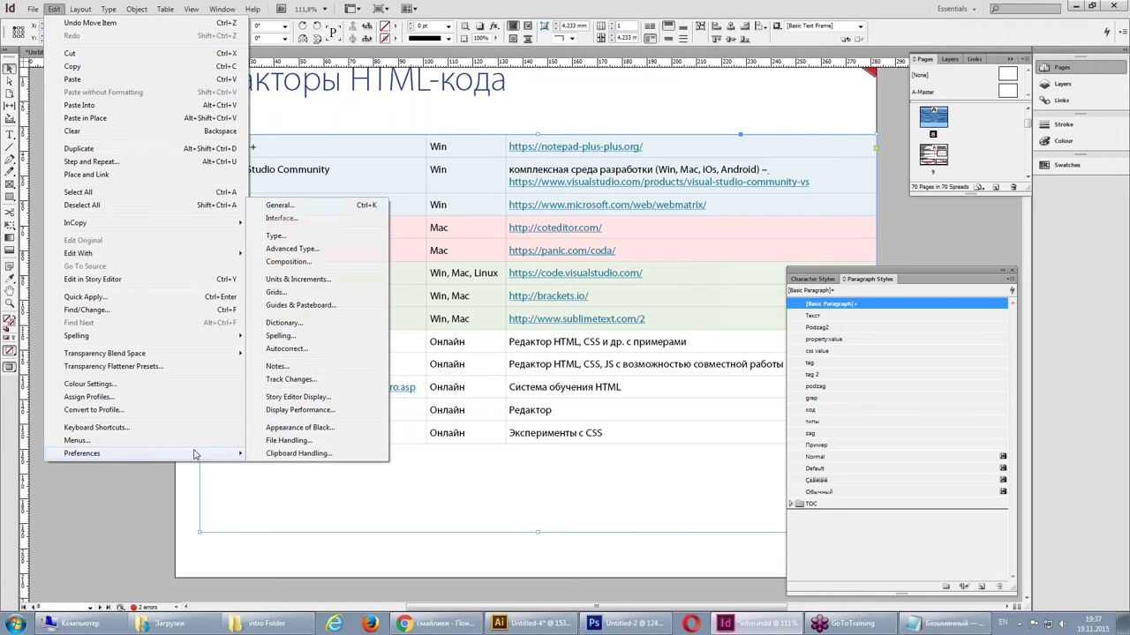
left_click(292, 453)
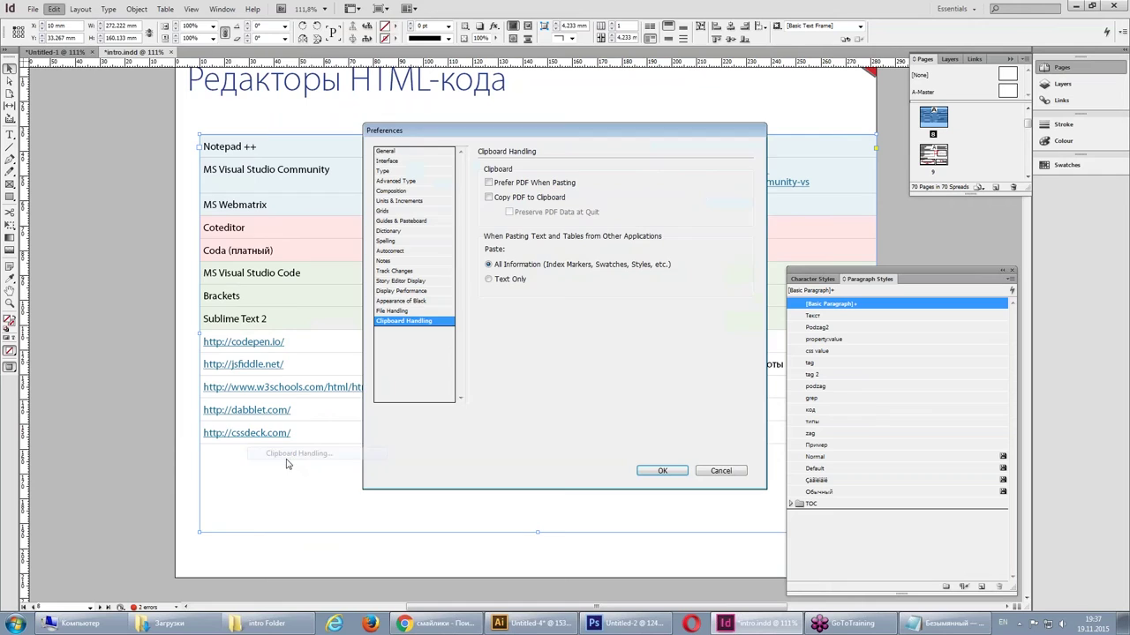
left_click(499, 197)
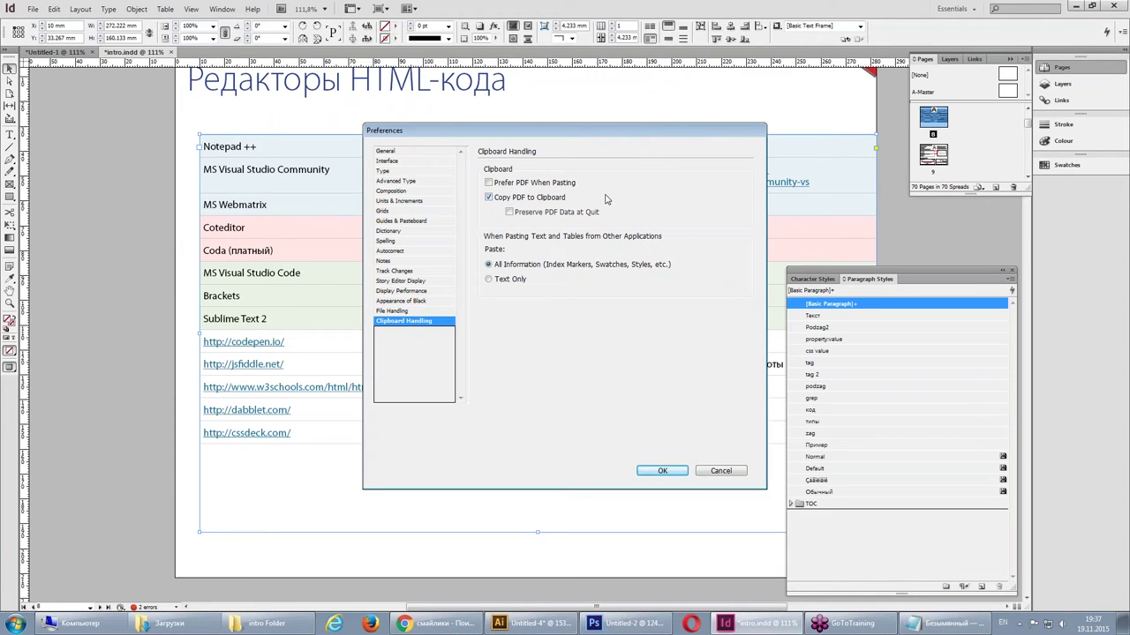
left_click(662, 470)
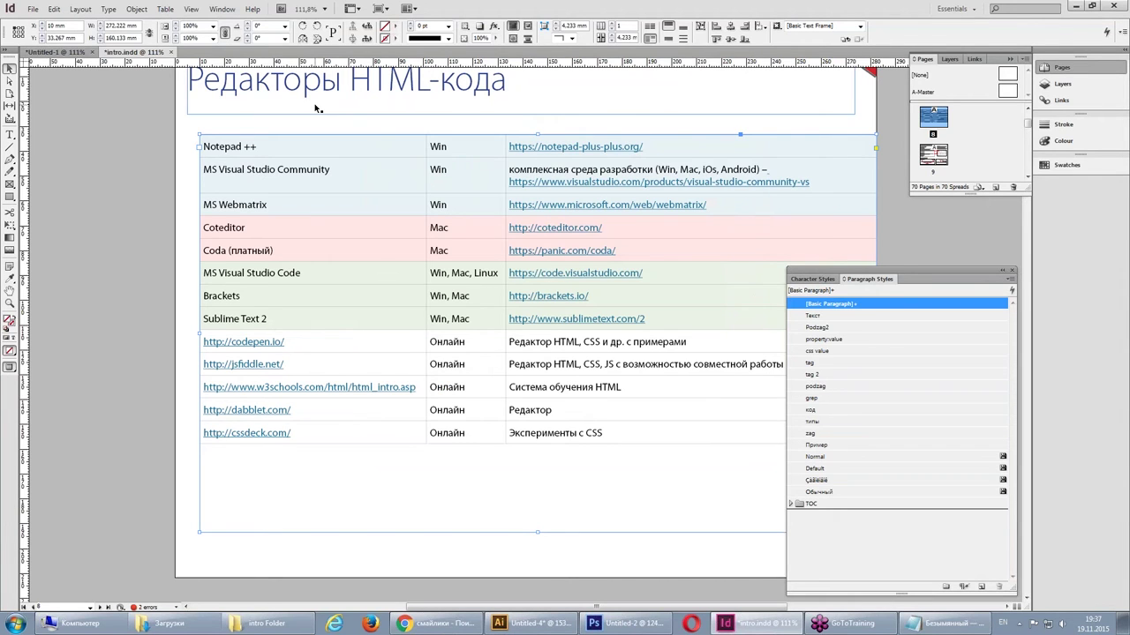
- Paste the copied InDesign table into Illustrator's Untitled-4, accepting the PDF warning
left_click(530, 623)
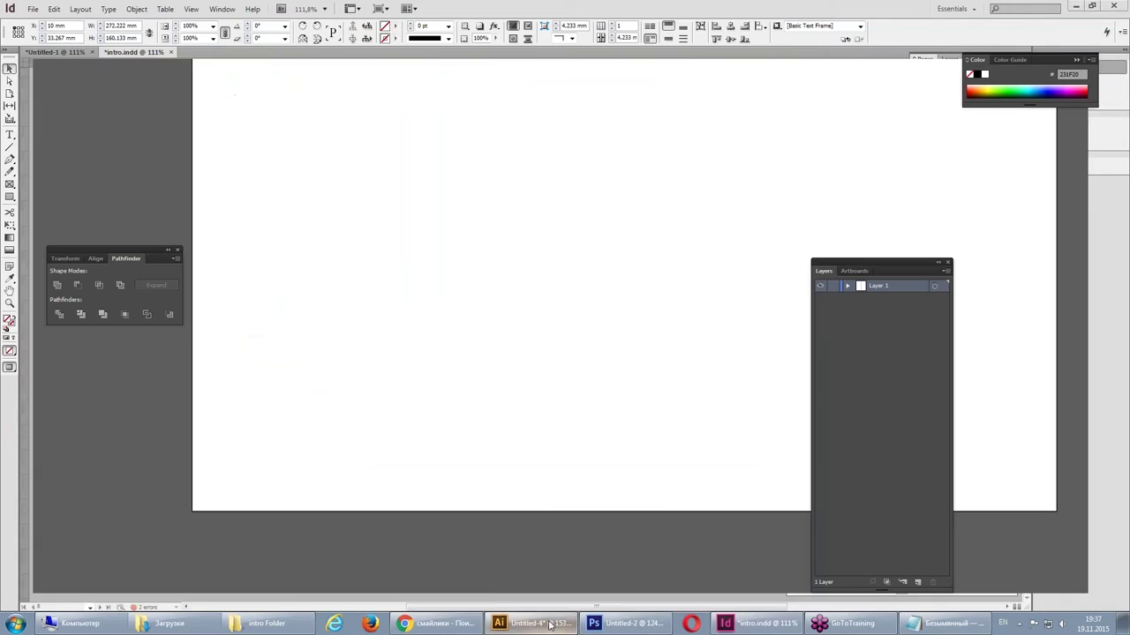
key("ctrl+v")
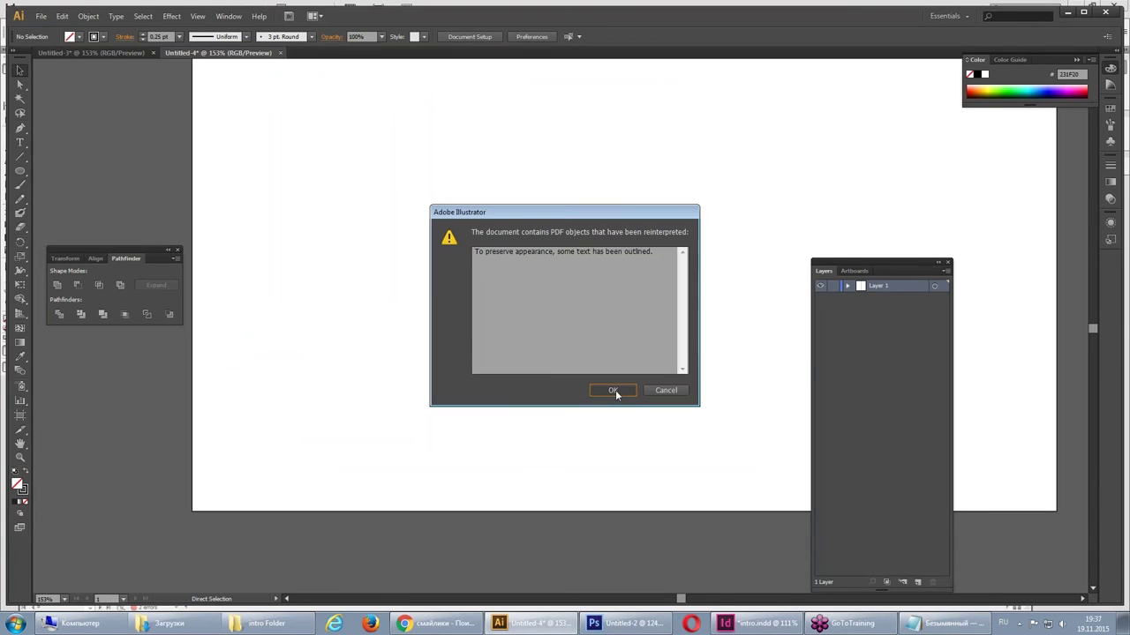
left_click(615, 390)
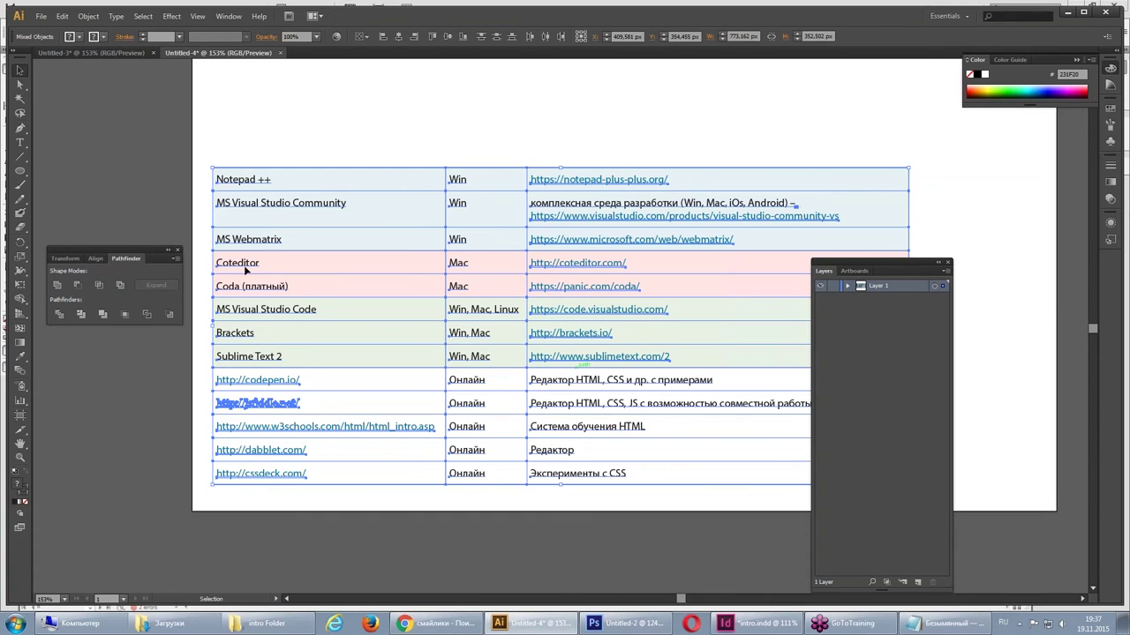
- Select the pasted table, move it up and slightly right, then delete it
key("ctrl+shift+a")
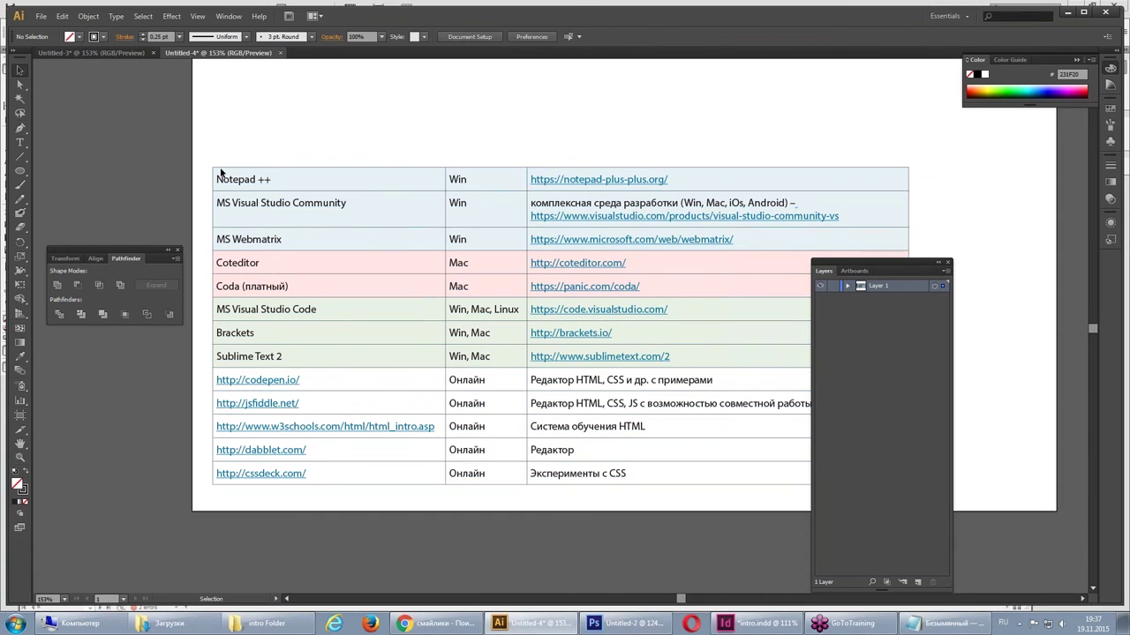
left_click(448, 262)
left_click_drag(452, 263, 474, 223)
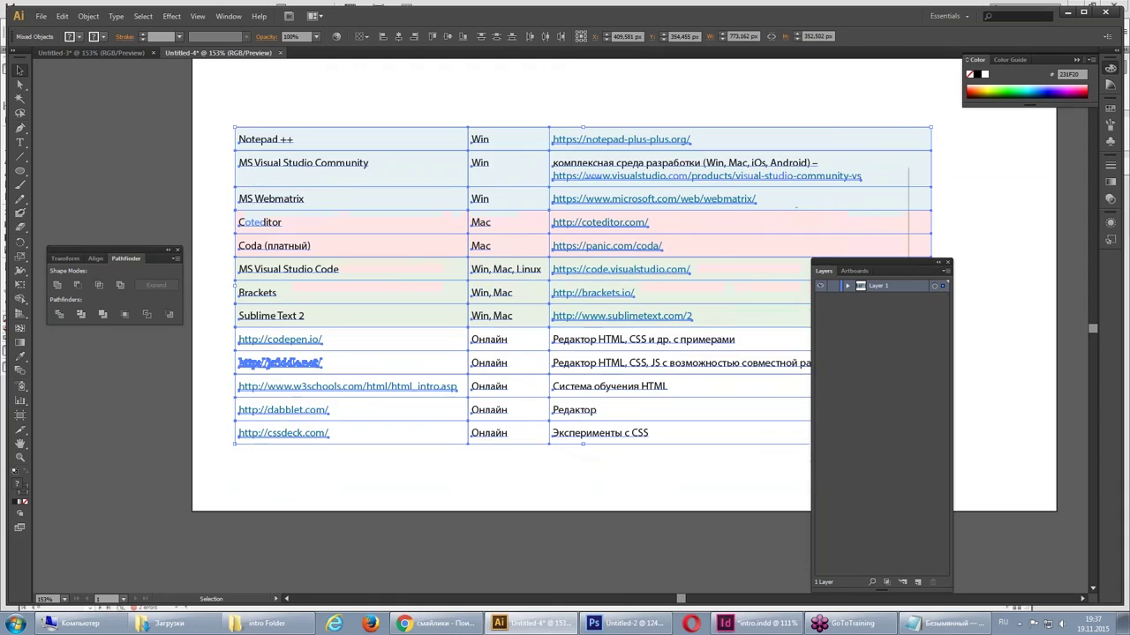
key("Delete")
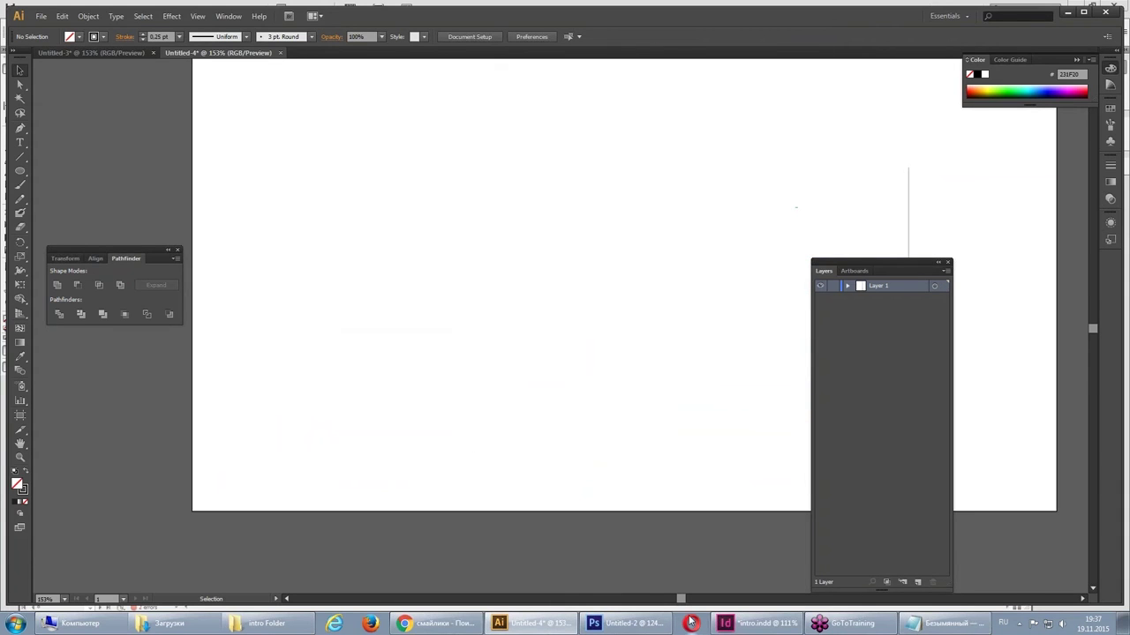
- In InDesign, go to page 9 'Типовой документ HTML' and select the HTML code frame
left_click(741, 623)
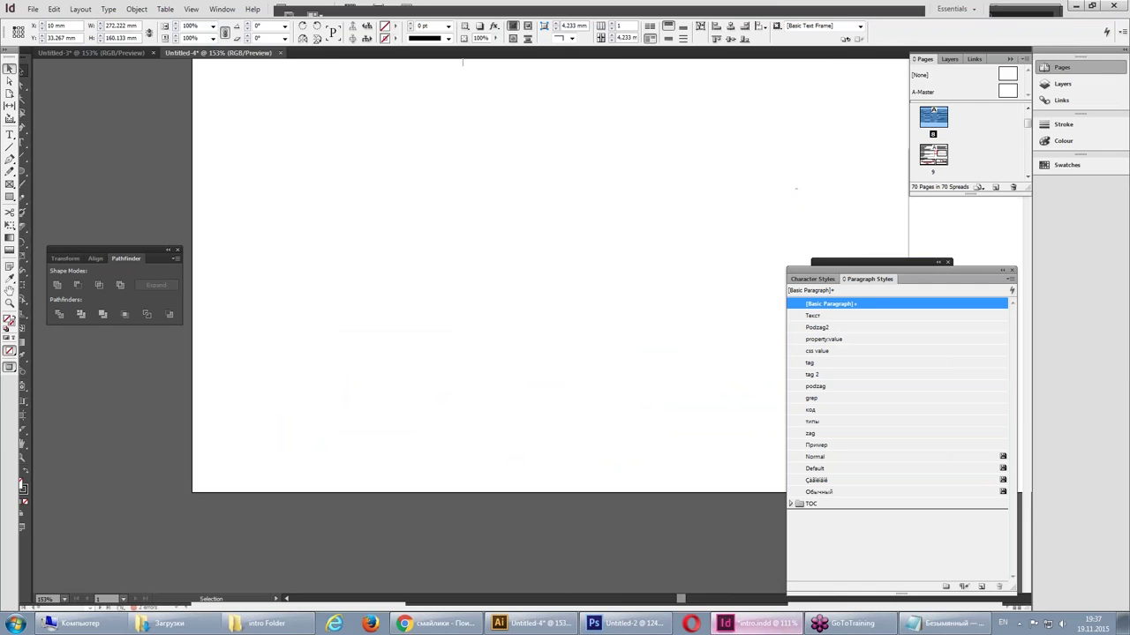
scroll(431, 361, "down", 5)
scroll(431, 361, "down", 2)
scroll(431, 361, "down", 2)
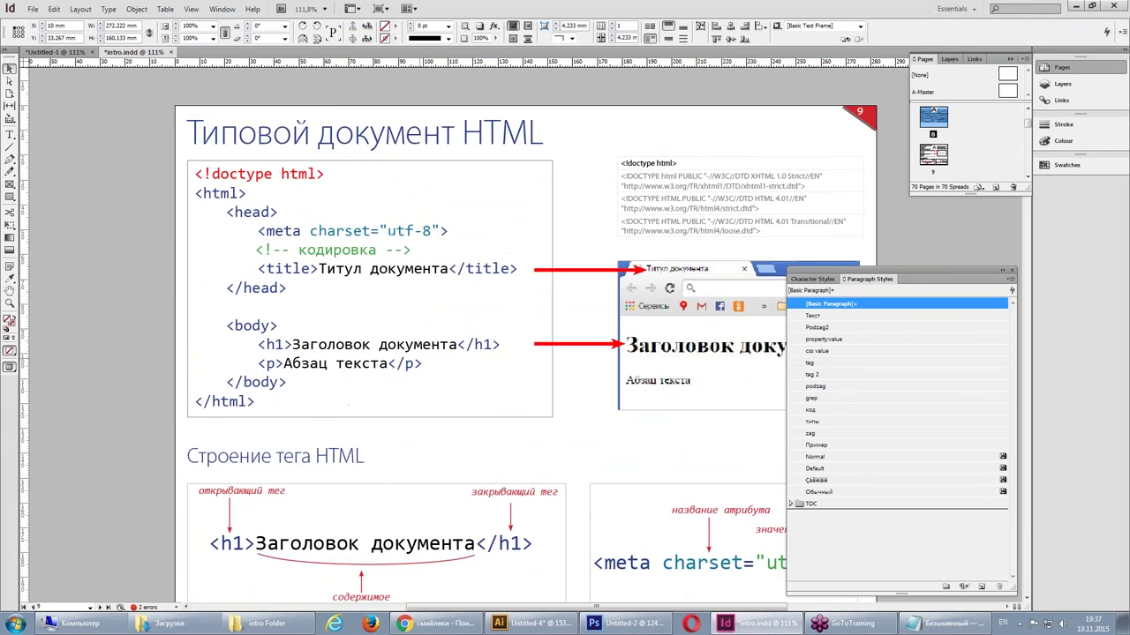
scroll(321, 219, "down", 4)
scroll(321, 218, "up", 2)
scroll(321, 219, "up", 2)
left_click(318, 188)
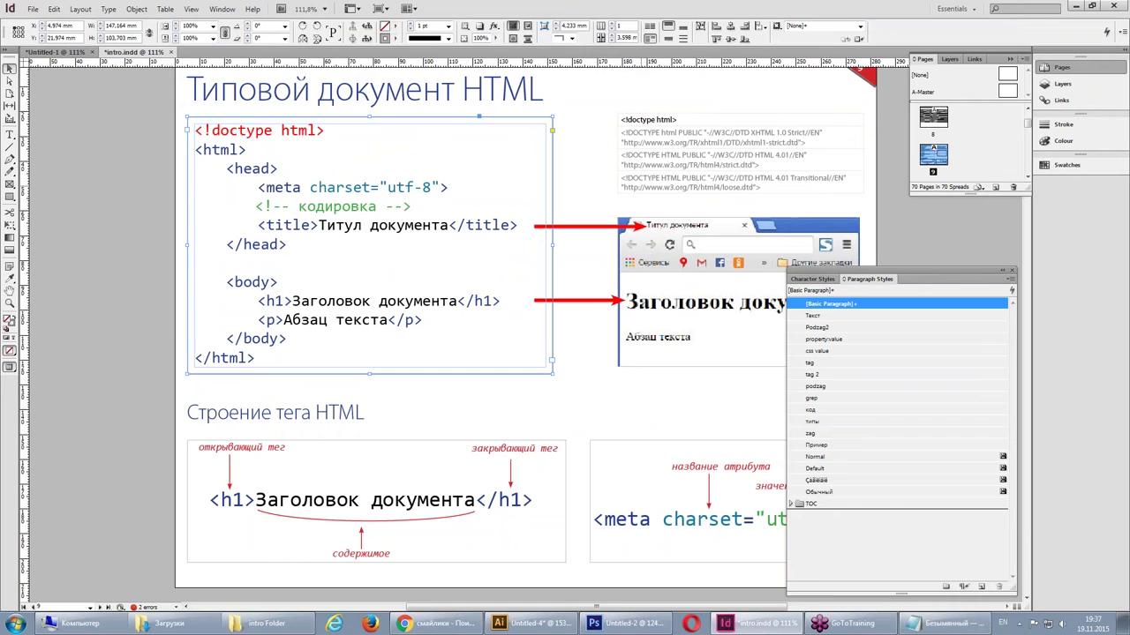
- Paste the HTML code block into Untitled-4, move it to the upper left, and return to InDesign
left_click(529, 623)
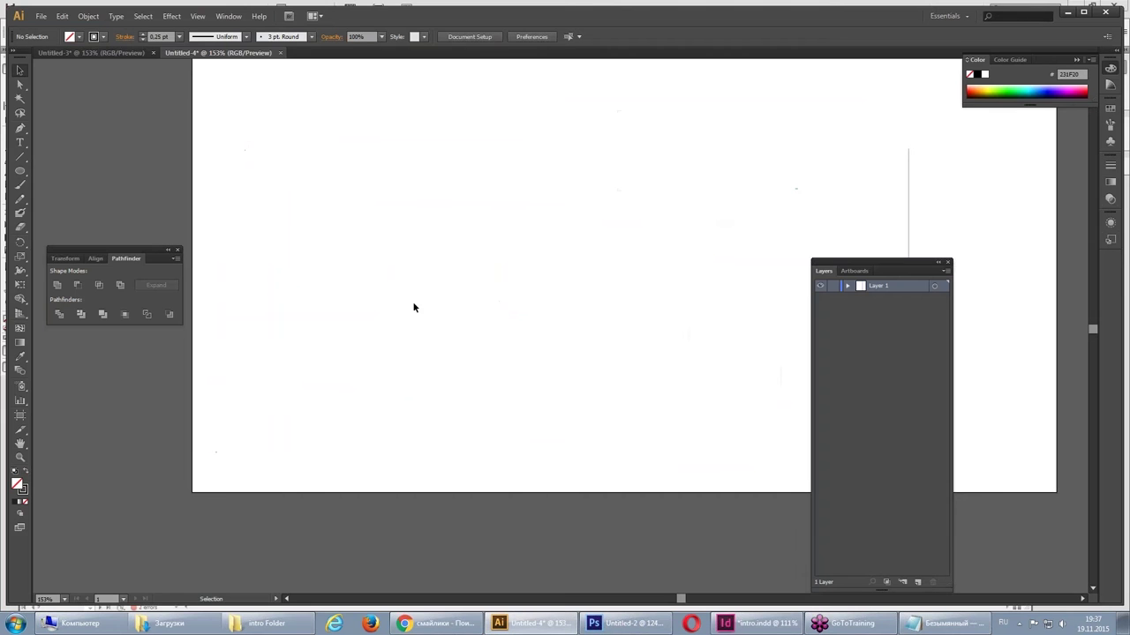
key("ctrl+v")
left_click_drag(466, 289, 358, 207)
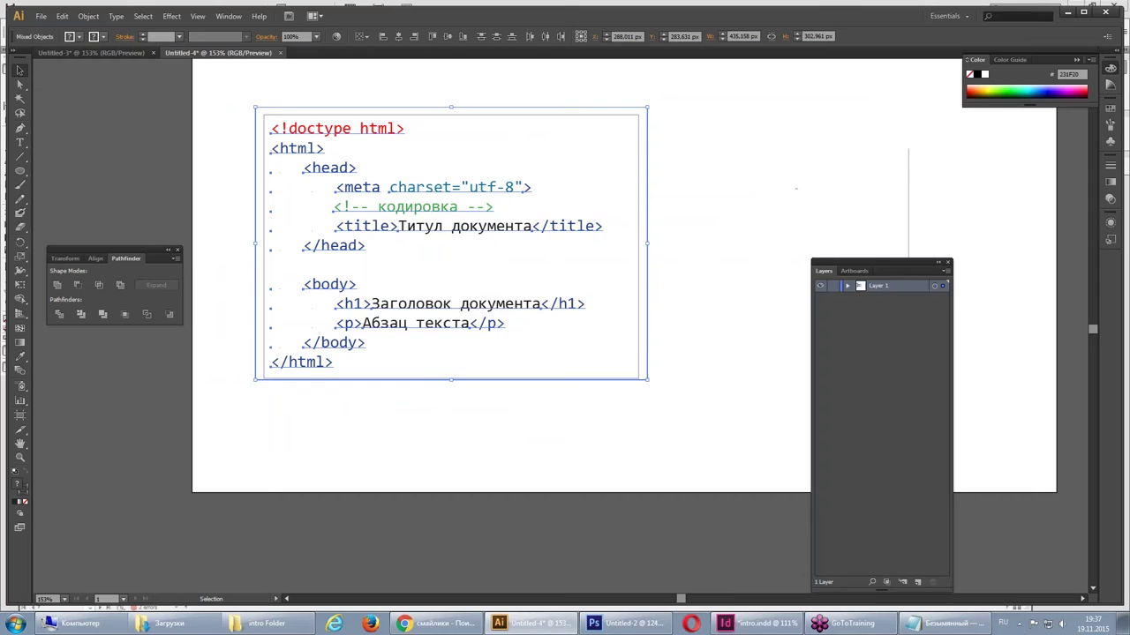
key("alt+Tab")
- Marquee-select the whole h1 tag diagram under 'Строение тега HTML', then go to Illustrator
scroll(359, 188, "down", 3)
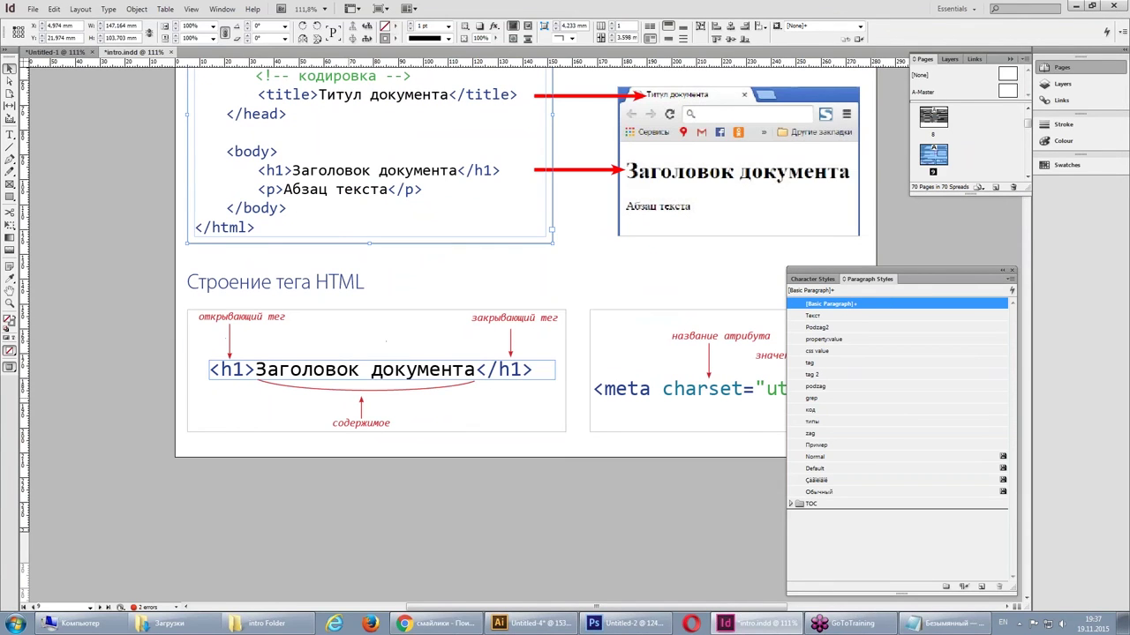
left_click(282, 318)
mouse_move(172, 304)
left_mouse_down()
mouse_move(538, 457)
mouse_move(563, 452)
left_mouse_up()
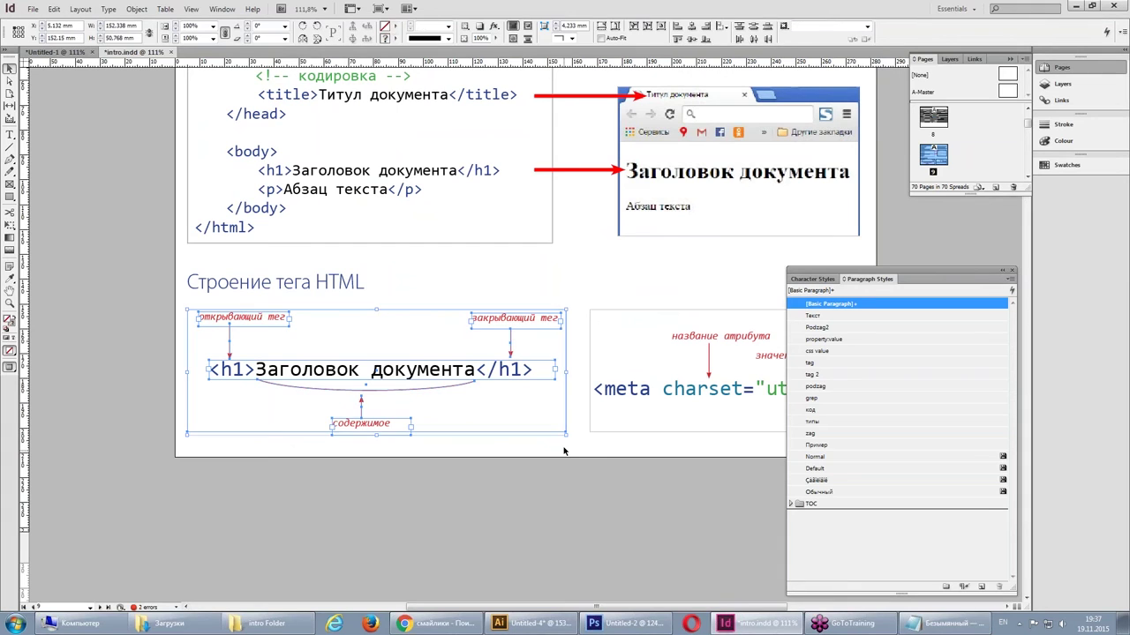
left_click(530, 623)
- Float the Untitled-4 window, paste the h1 tag diagram, and move it to the top-left
left_click_drag(221, 52, 271, 88)
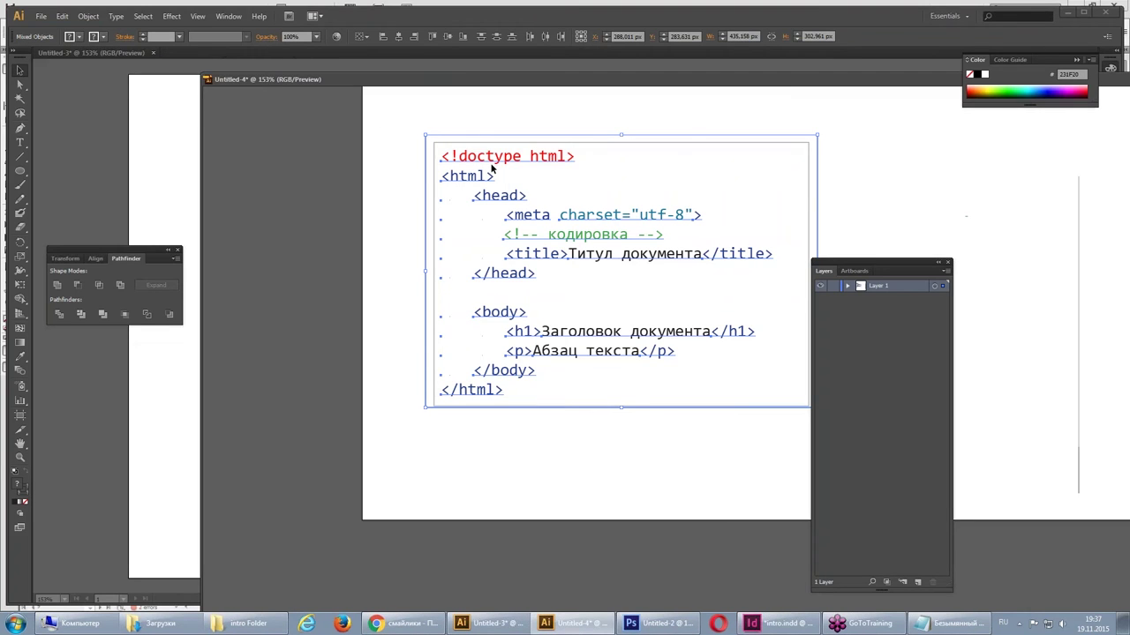
left_click_drag(492, 167, 688, 370)
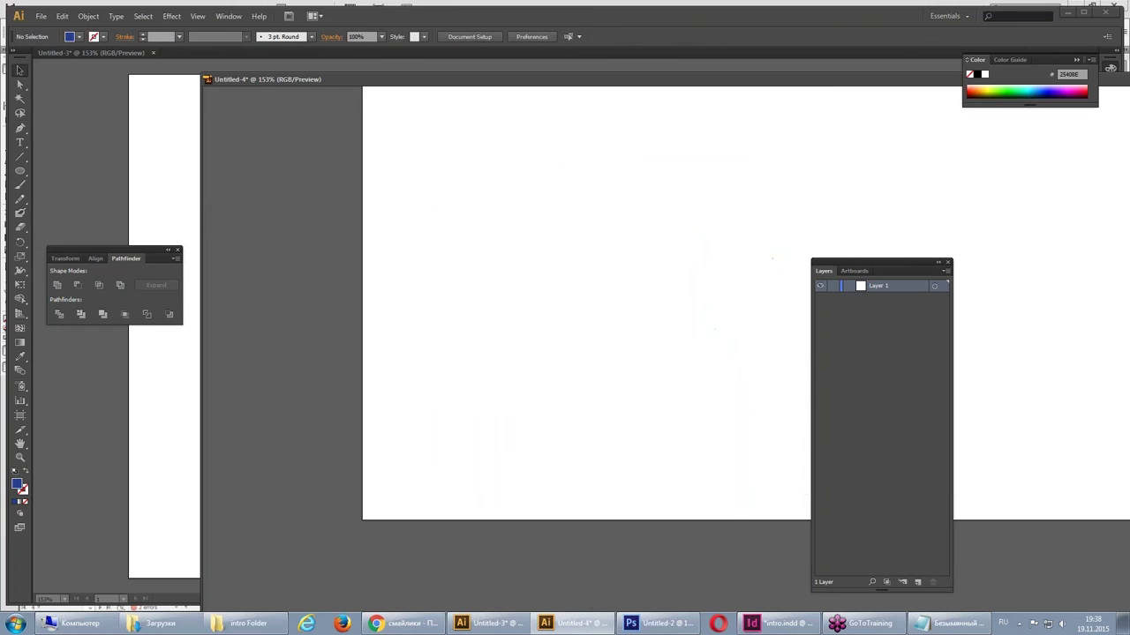
key("ctrl+v")
left_click_drag(654, 355, 551, 218)
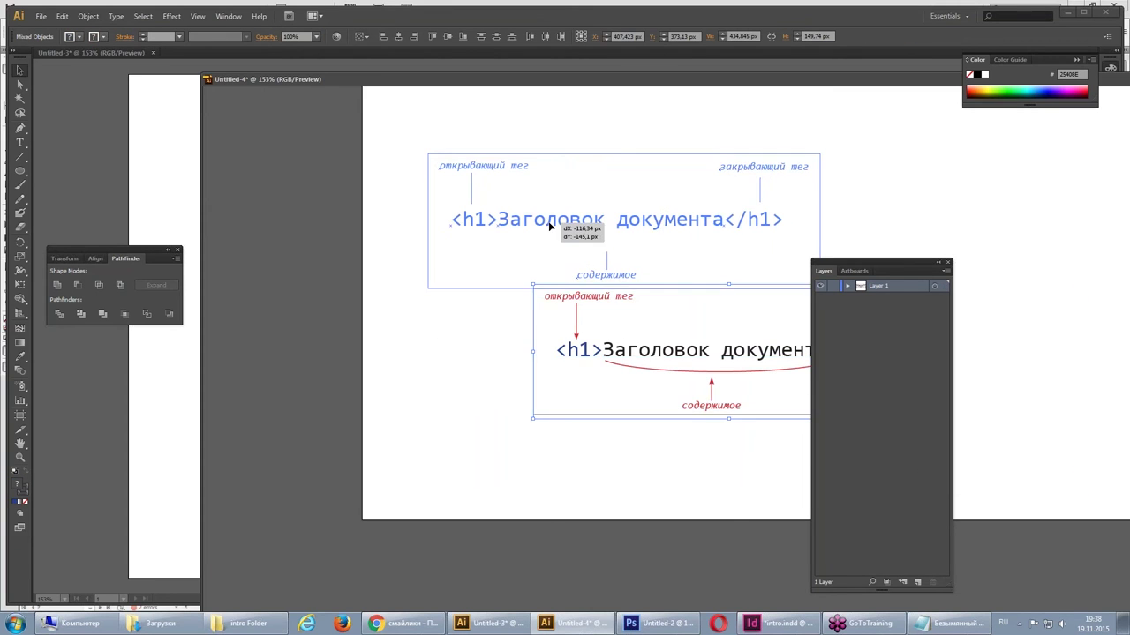
- Maximise the document window and select the 'Заголовок документа' text on its own
double_click(374, 82)
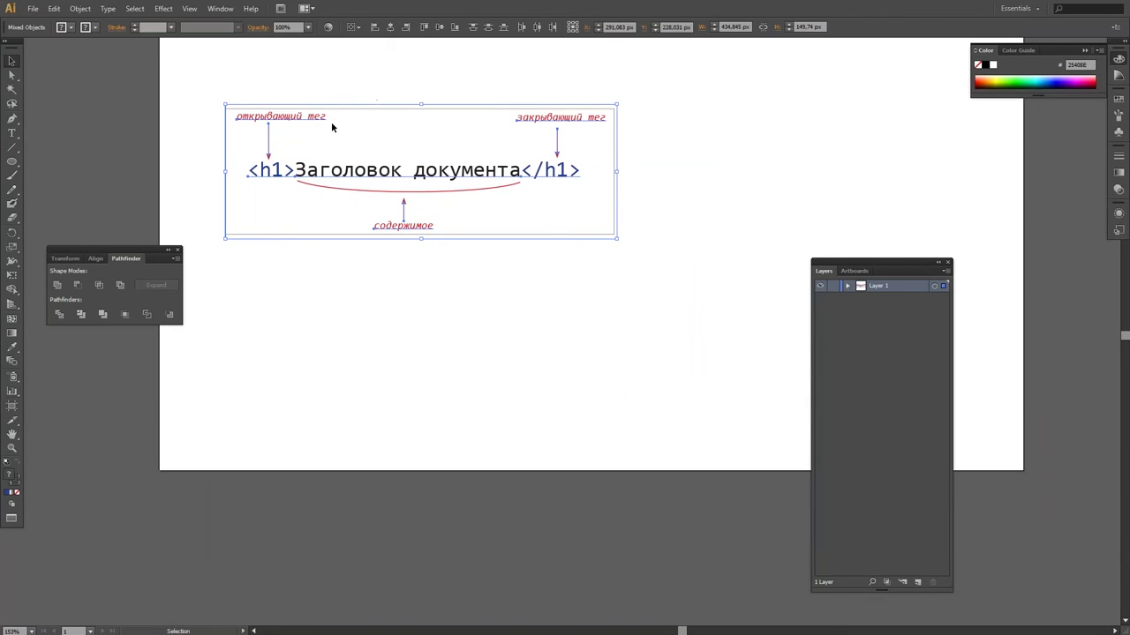
scroll(362, 141, "up", 1)
scroll(393, 157, "up", 1)
left_click(583, 167)
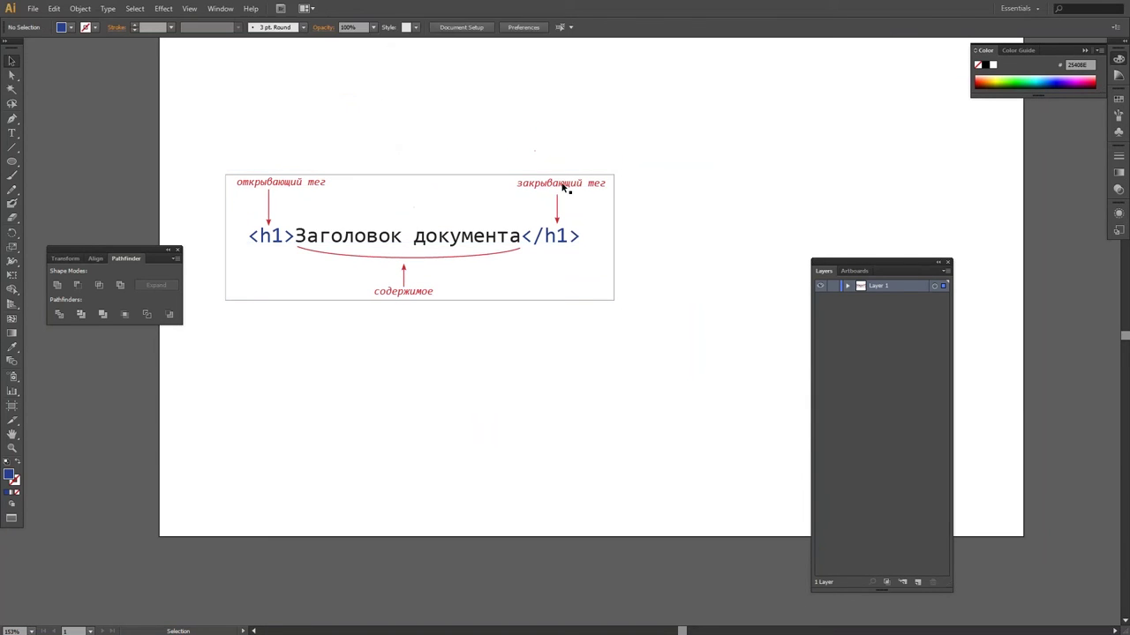
left_click(444, 240)
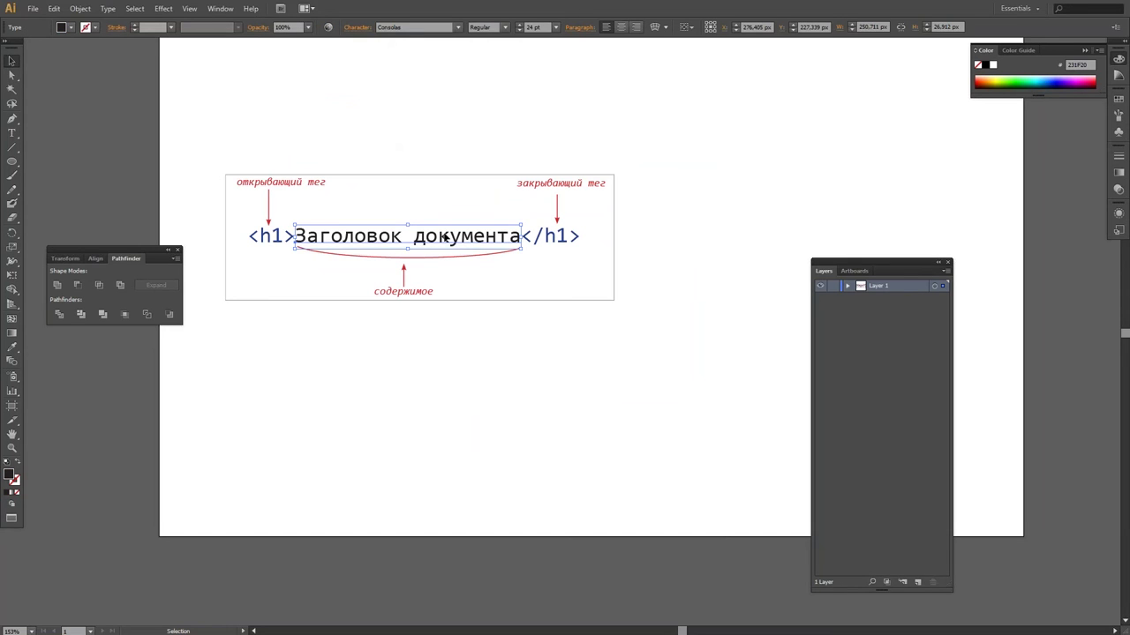
- Review Illustrator's File Handling & Clipboard preferences and close them unchanged
left_click(54, 8)
mouse_move(81, 365)
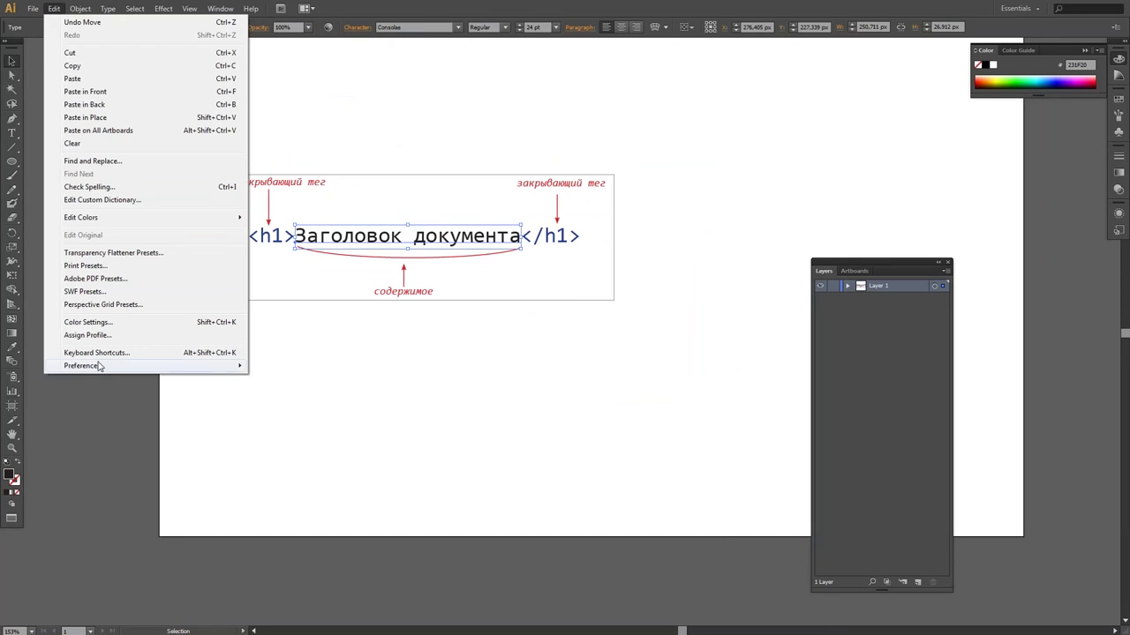
left_click(286, 497)
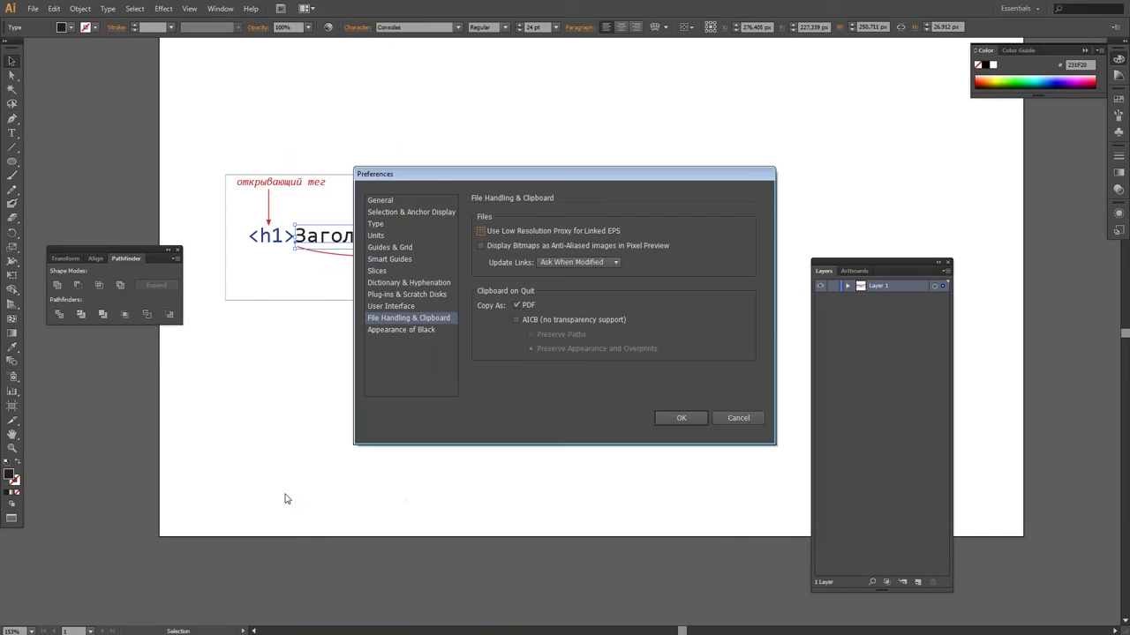
key("Return")
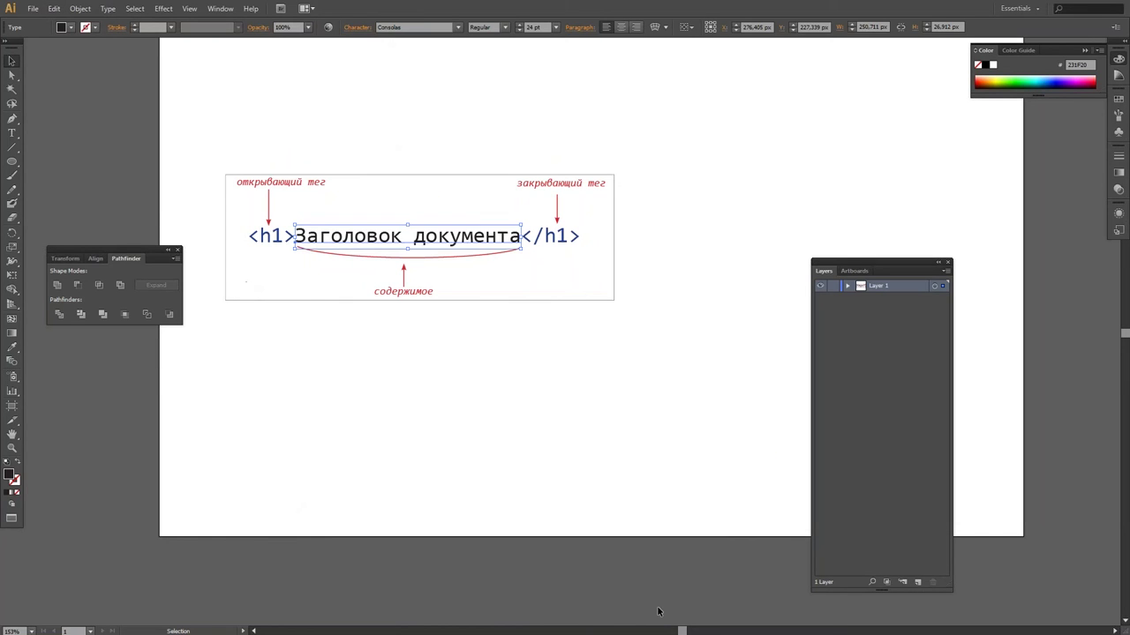
- Minimise InDesign to return to Illustrator, and open and close the Edit menu
key("alt+Tab")
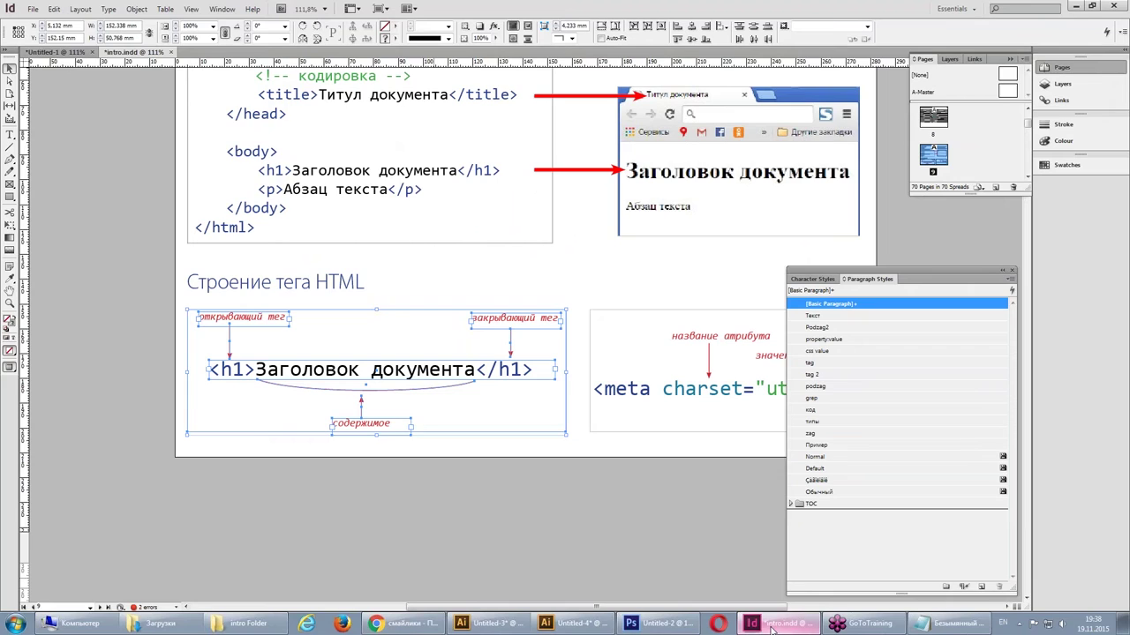
left_click(773, 628)
left_click(55, 9)
left_click(58, 11)
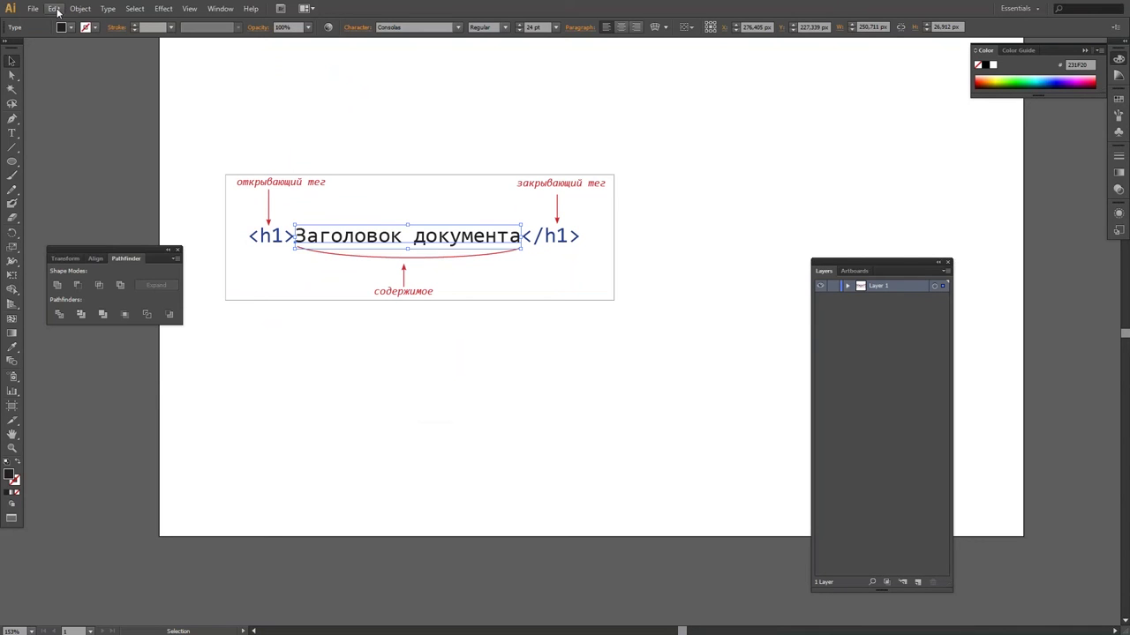
- Leave full-screen mode and review InDesign's Clipboard Handling preferences without changes
key("f")
key("f")
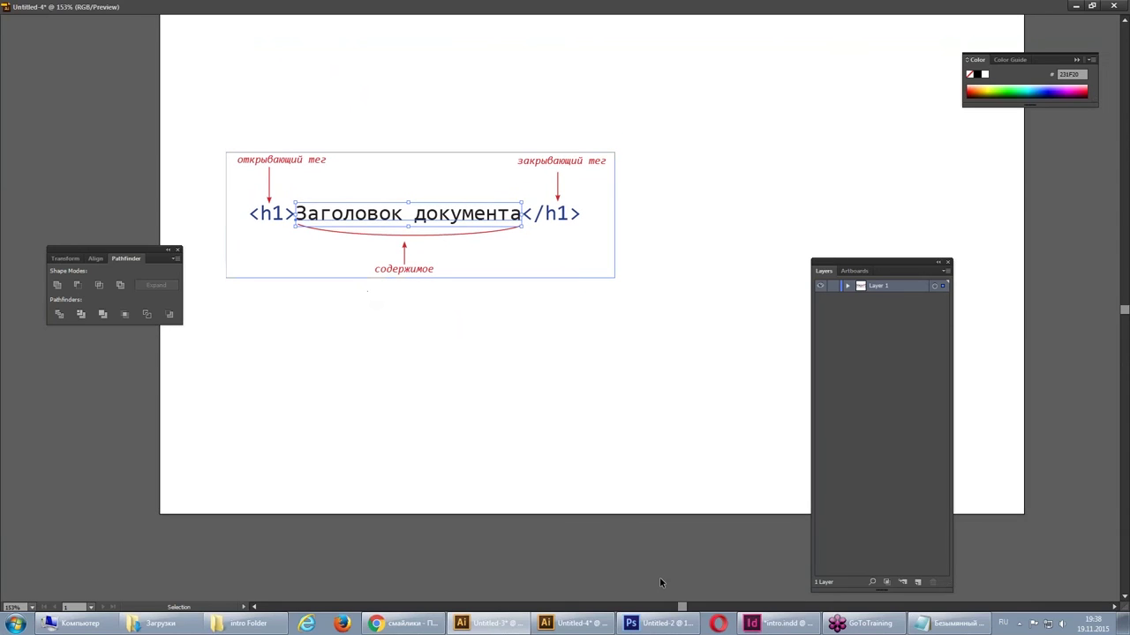
left_click(780, 626)
left_click(54, 9)
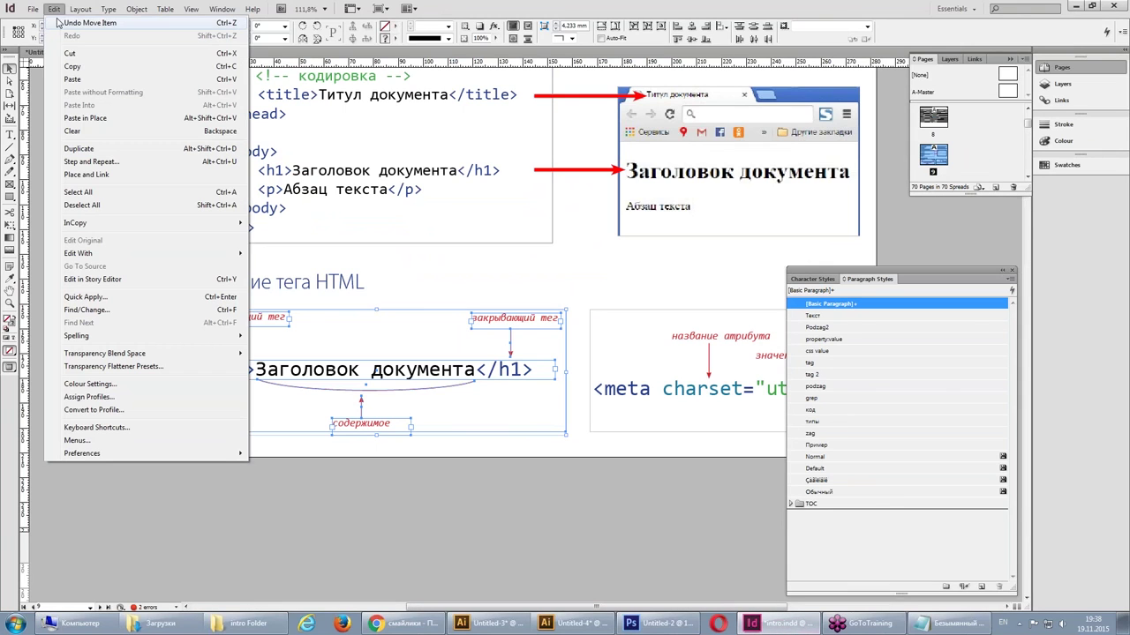
mouse_move(82, 454)
left_click(320, 455)
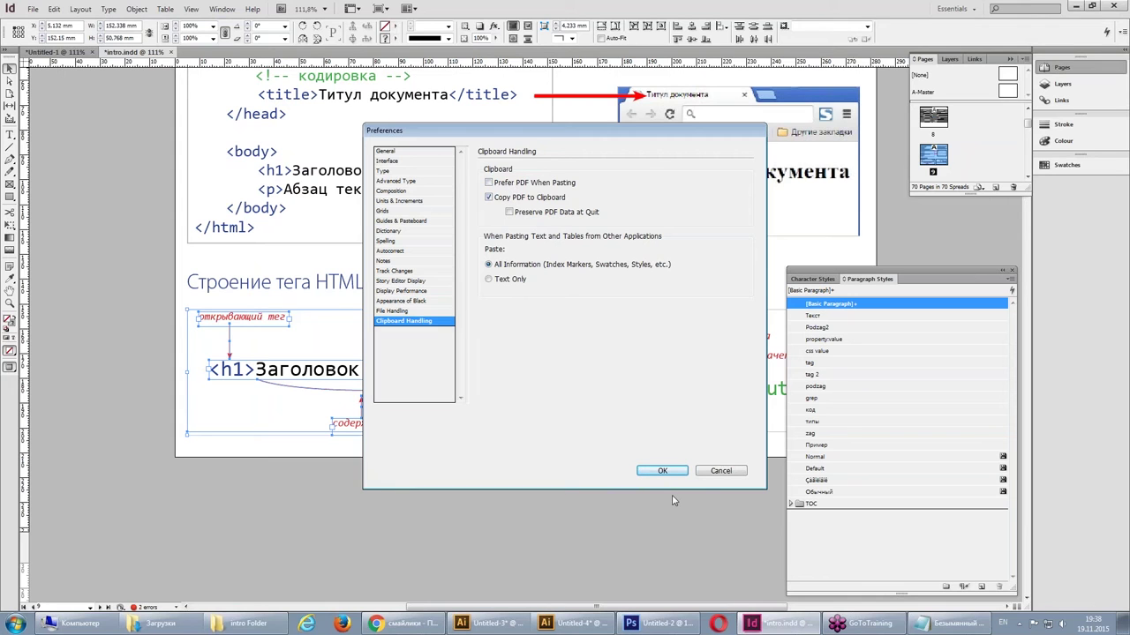
left_click(737, 472)
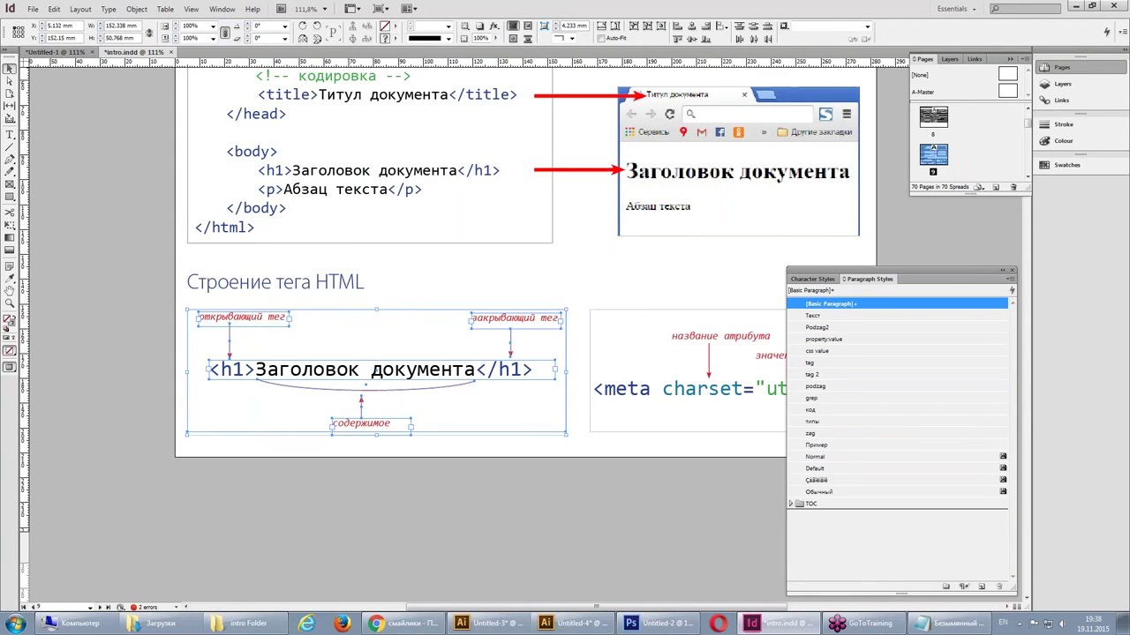
- Scroll to page 10 'Типовой документ XML' and select the XML recipe code frame
scroll(644, 421, "down", 2)
scroll(613, 416, "down", 3)
left_click(613, 416)
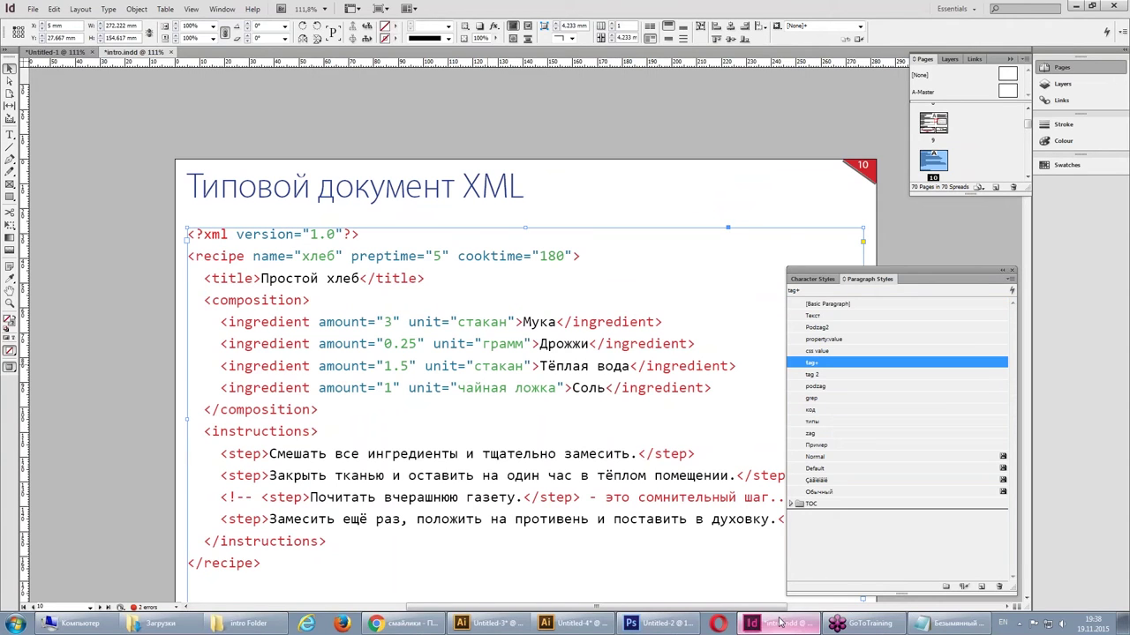
- Delete the h1 tag diagram from Untitled-4 and paste the XML recipe code instead
left_click(582, 626)
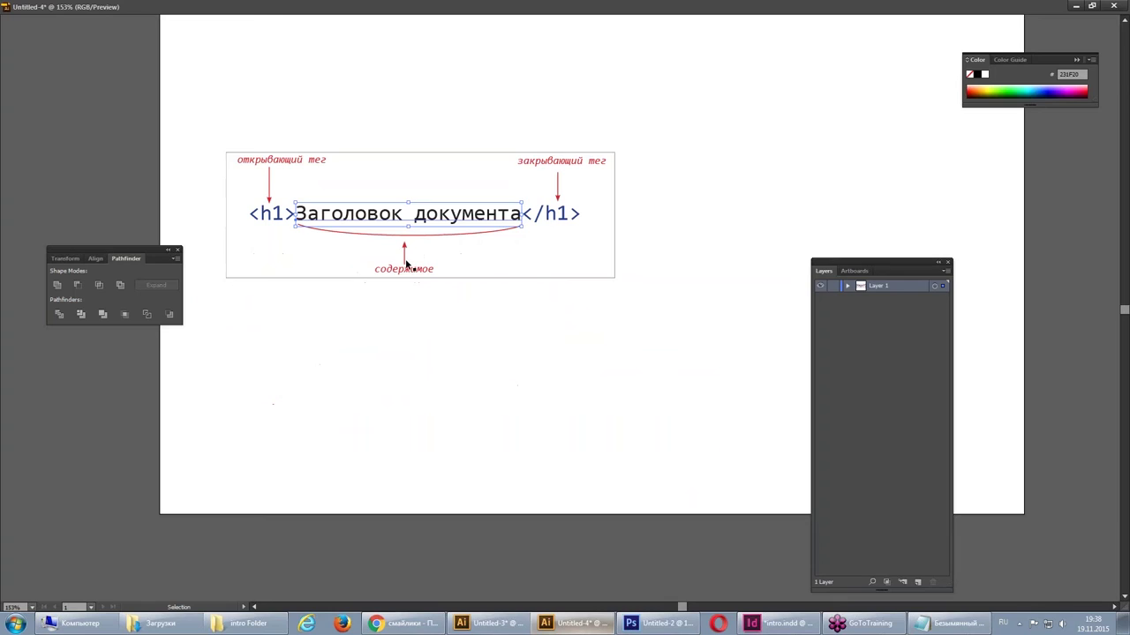
left_click_drag(216, 101, 678, 378)
key("Delete")
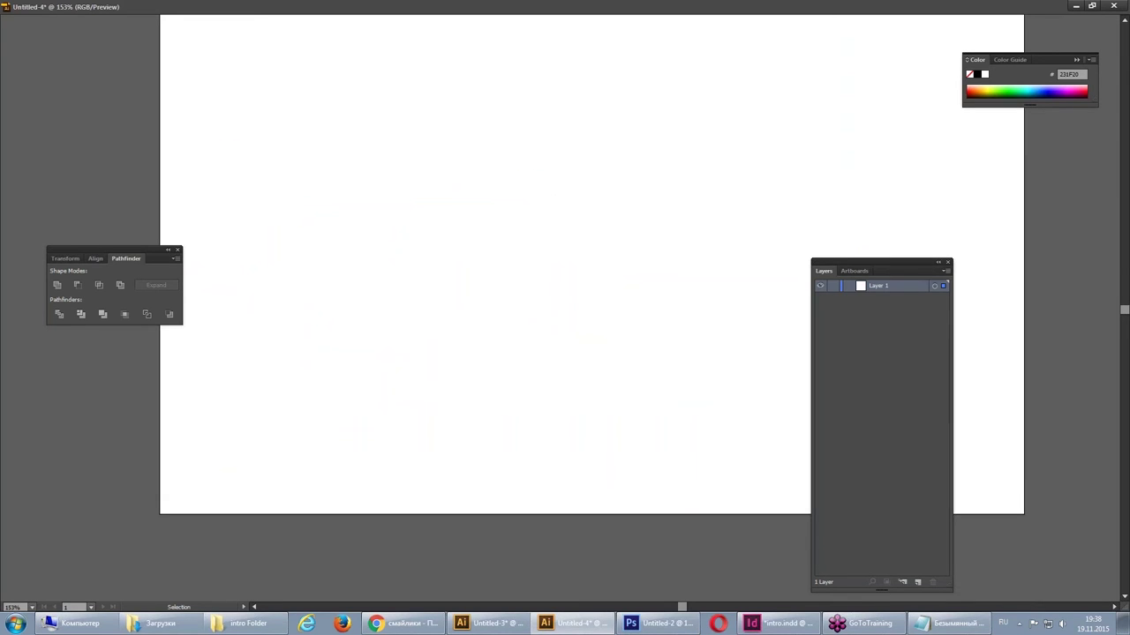
key("ctrl+v")
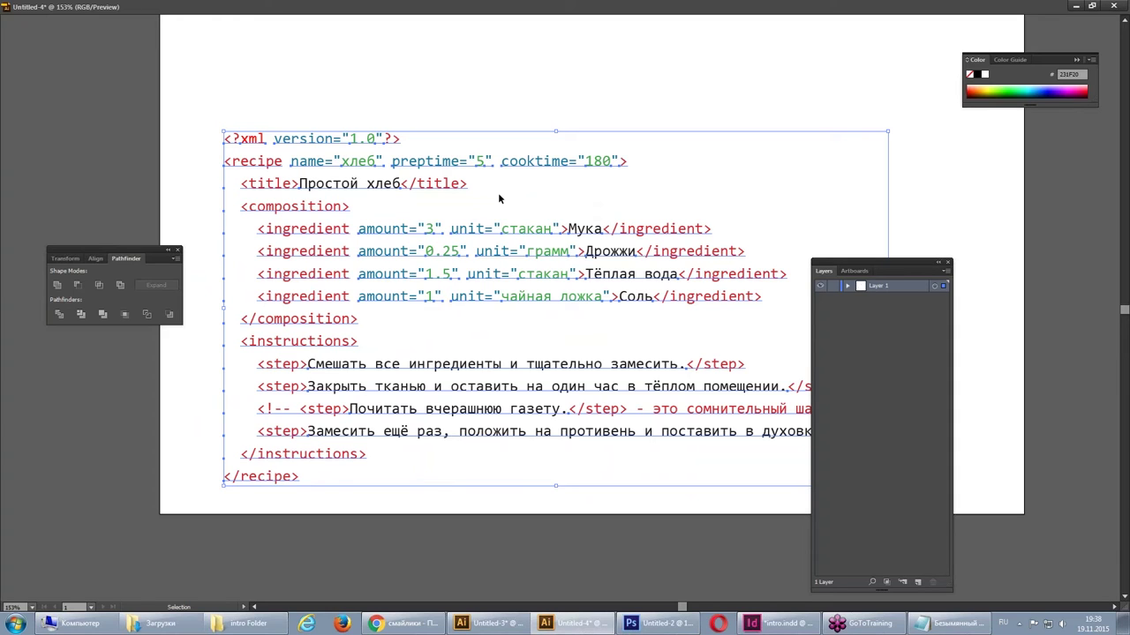
- Cycle Illustrator's screen modes back to Normal Screen Mode
scroll(458, 156, "up", 2)
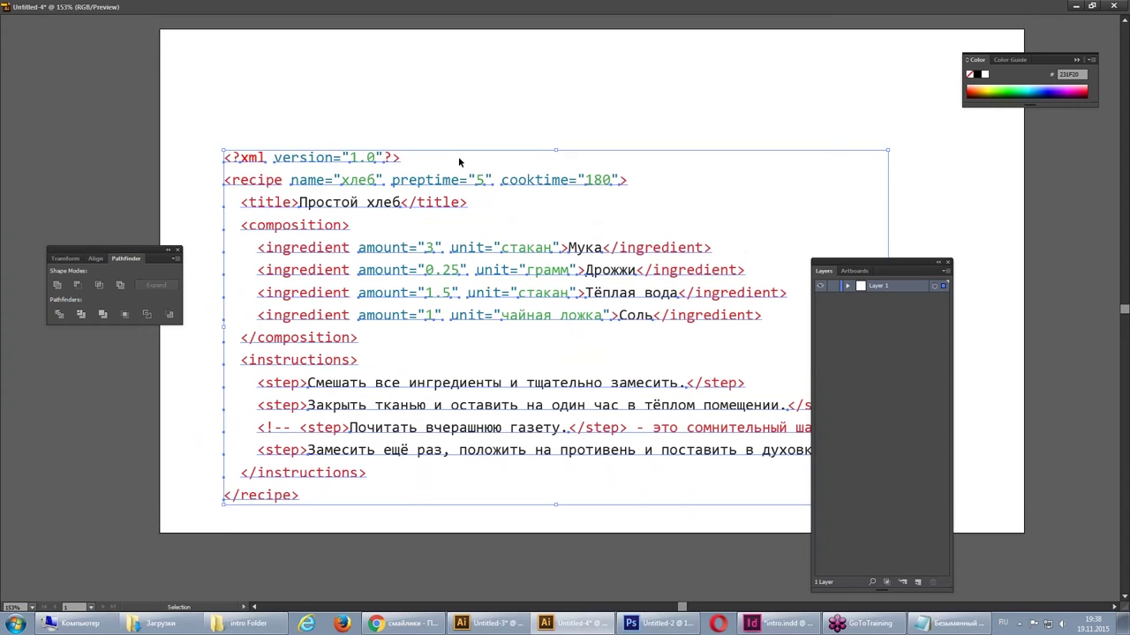
key("Tab")
key("Tab")
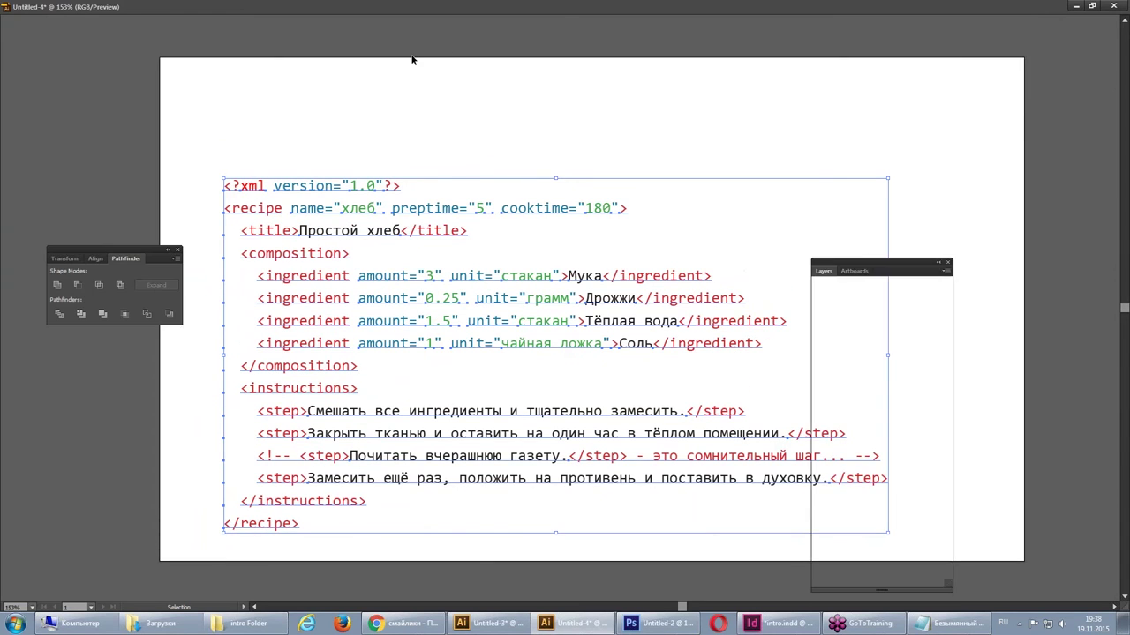
key("f")
key("f")
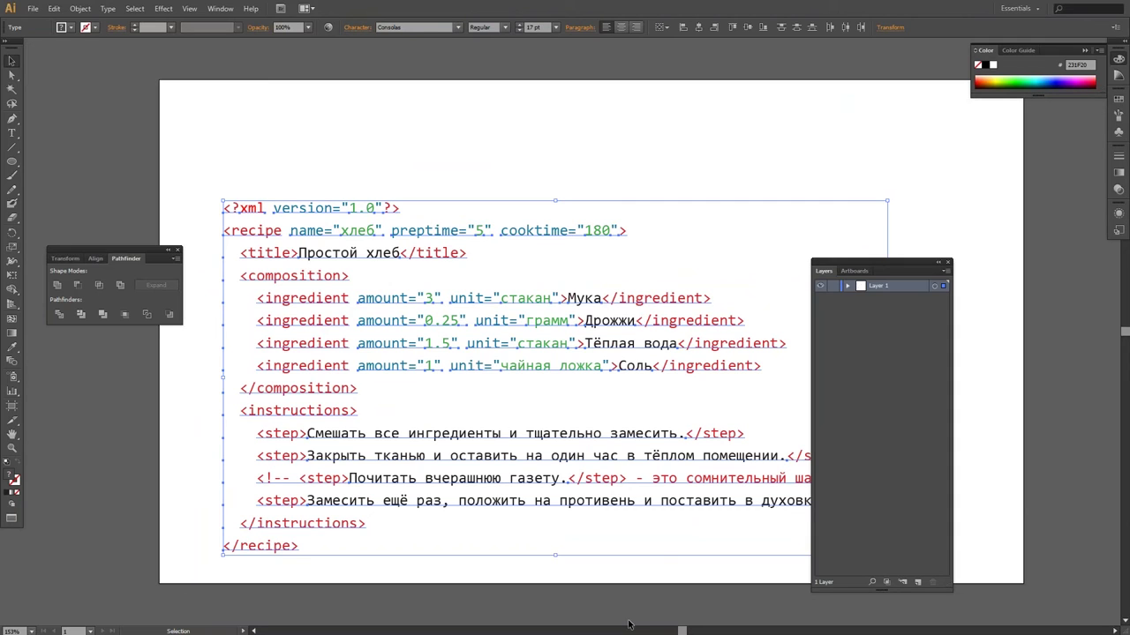
- Select individual pieces of the pasted XML code, such as 'version=' and 'preptime='
left_click(555, 150)
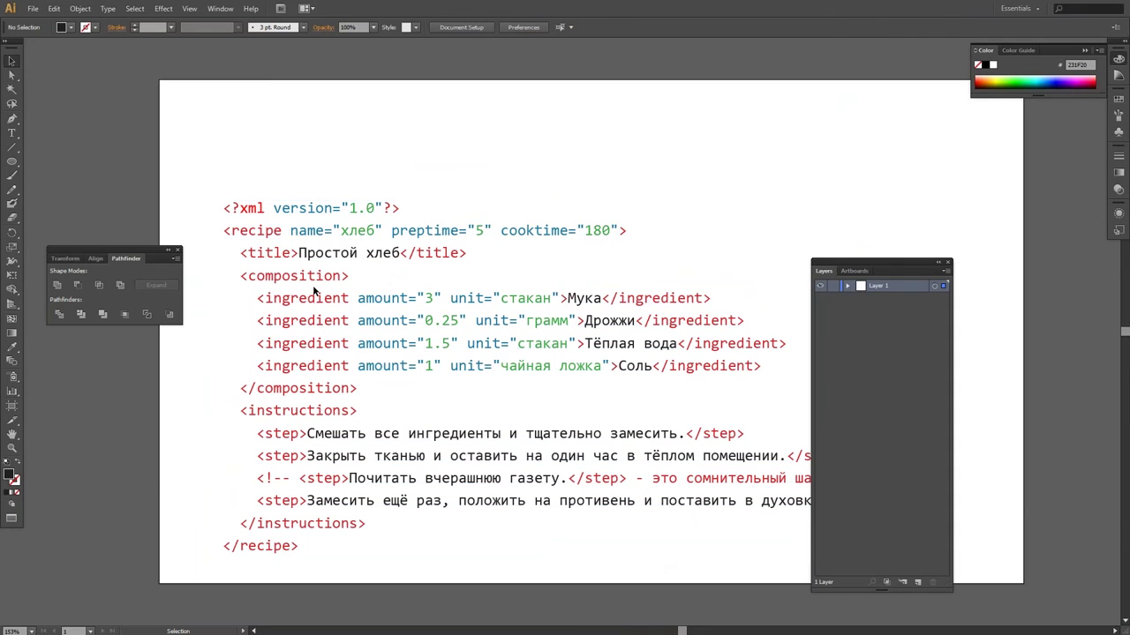
left_click(300, 209)
left_click(390, 242)
left_click(402, 231)
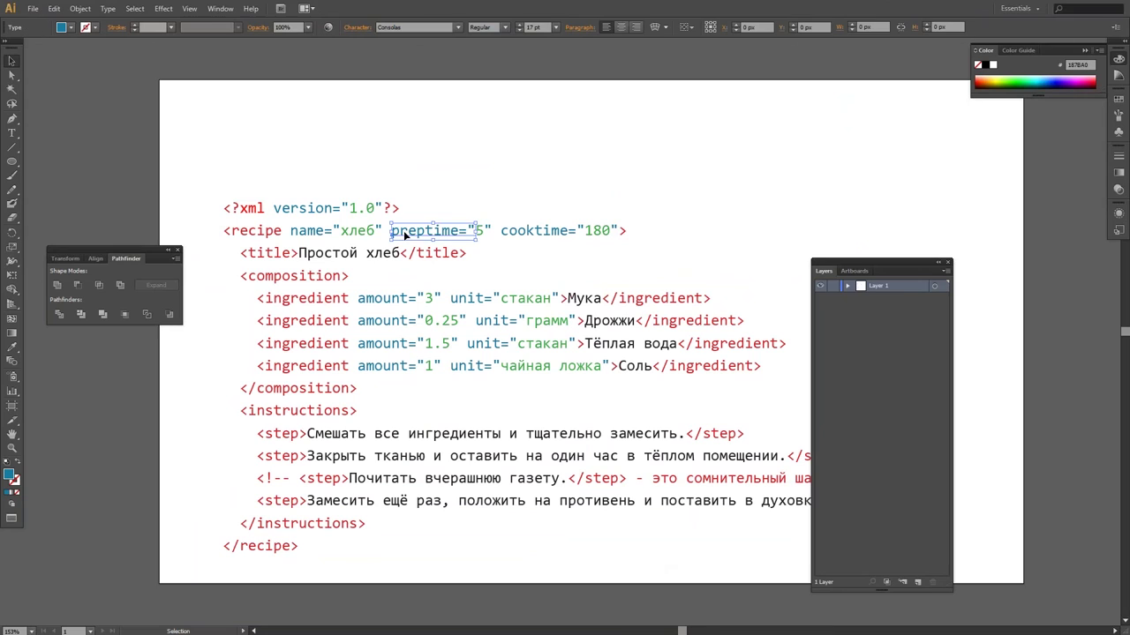
- Show the Paragraph Styles panel, then switch to InDesign
left_click(214, 10)
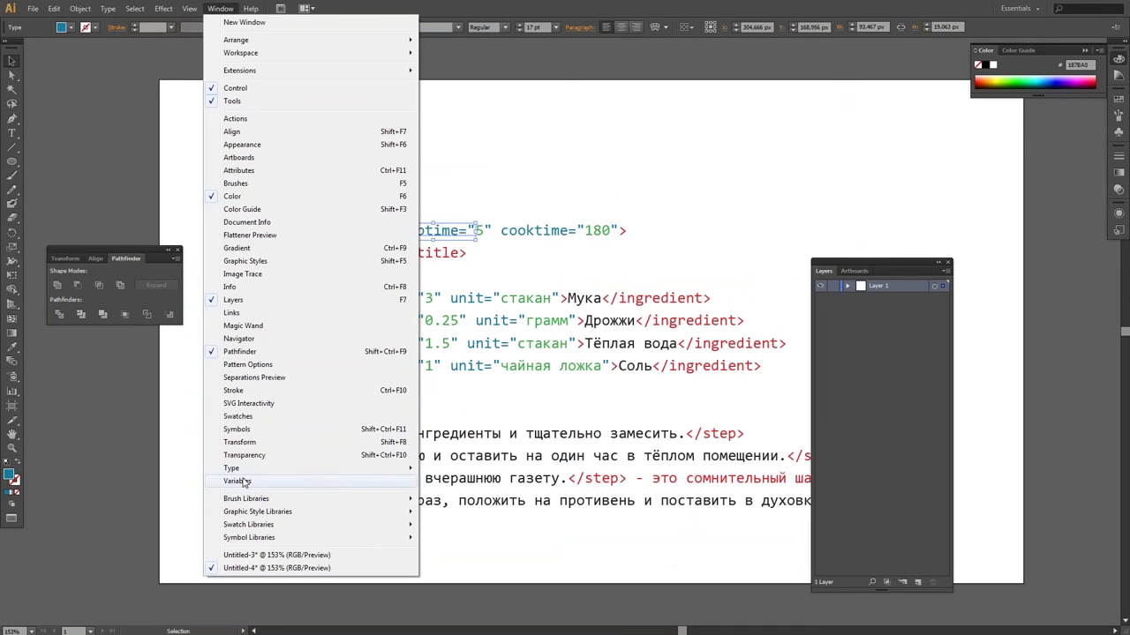
mouse_move(231, 468)
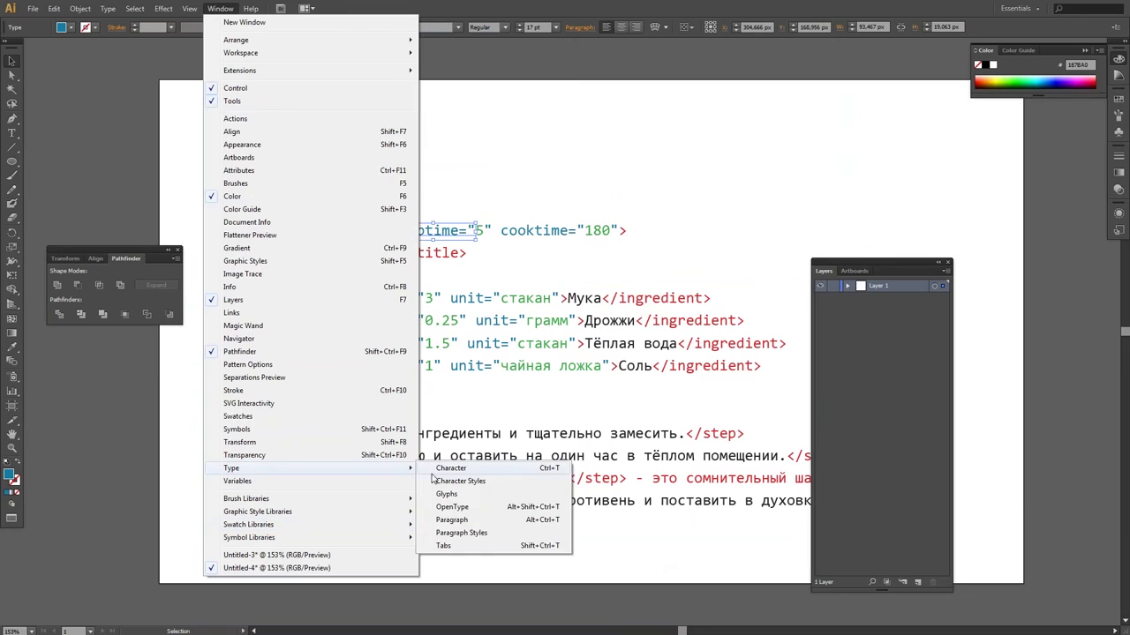
left_click(483, 533)
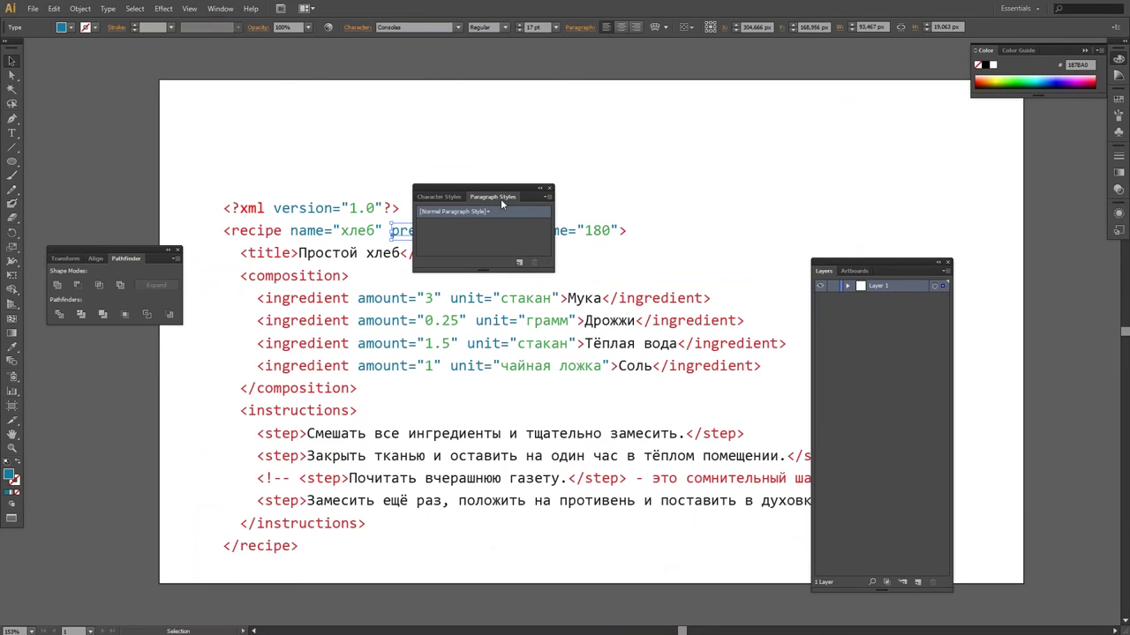
key("alt+Tab")
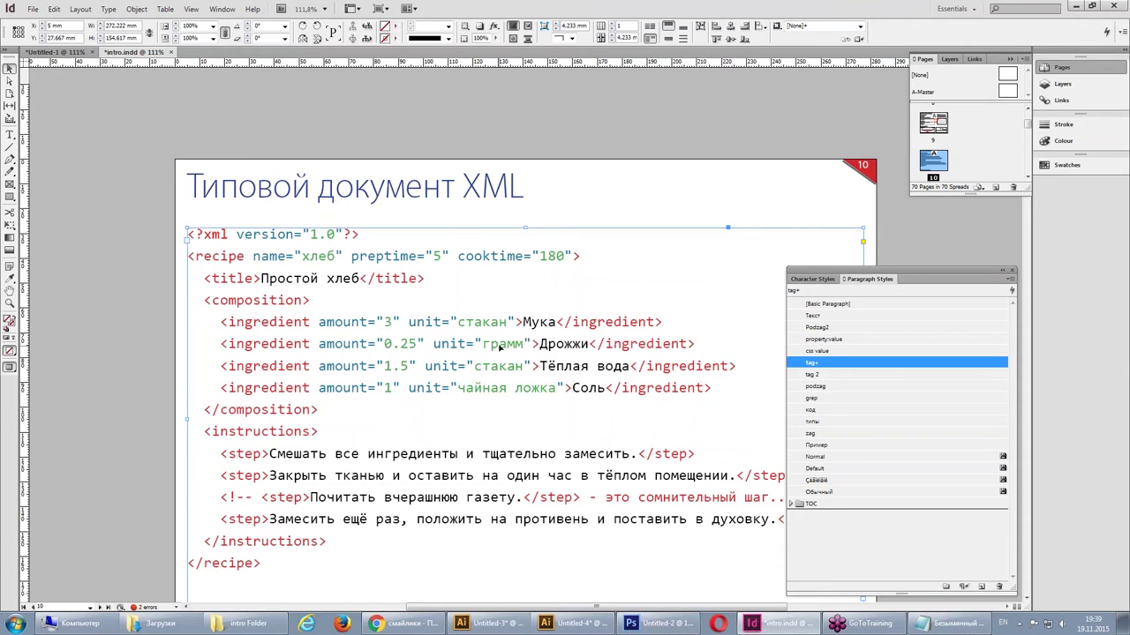
- On the HTML5 element-types page, select the orange Phrasing table, then return to Illustrator
scroll(500, 348, "down", 3)
scroll(372, 322, "down", 2)
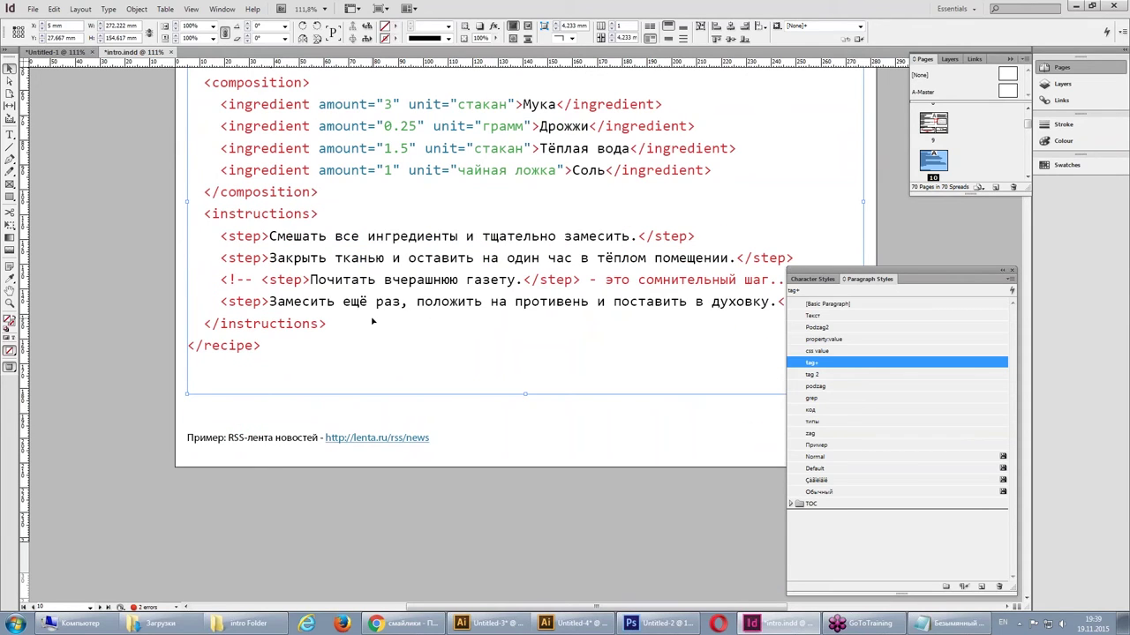
scroll(372, 322, "down", 3)
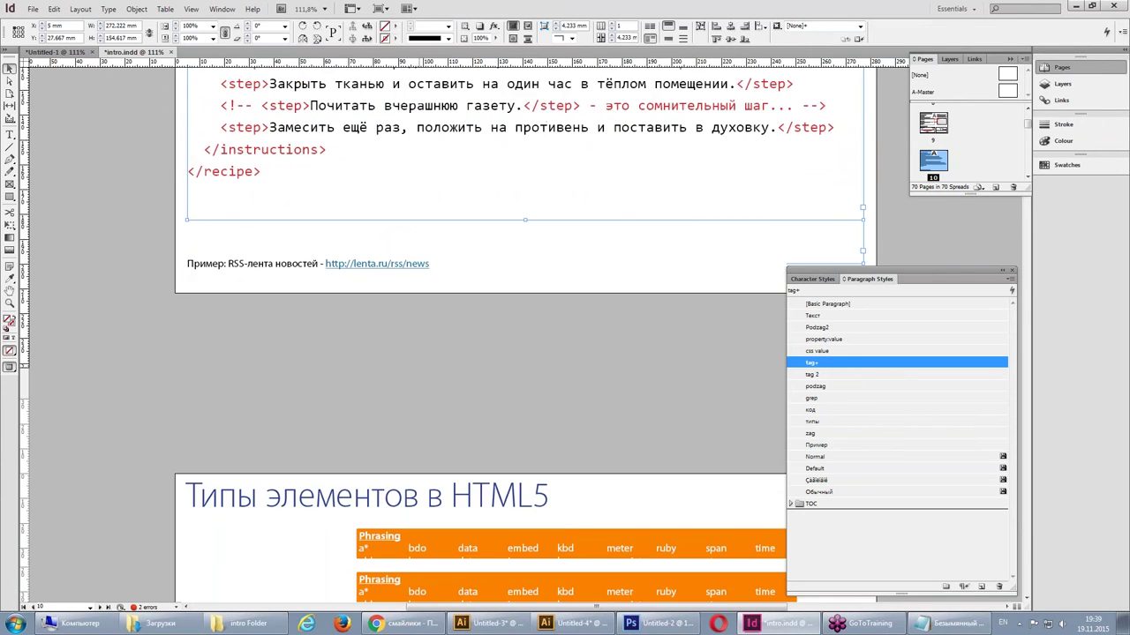
scroll(373, 322, "down", 2)
scroll(372, 322, "down", 6)
scroll(373, 322, "down", 1)
scroll(591, 147, "up", 1)
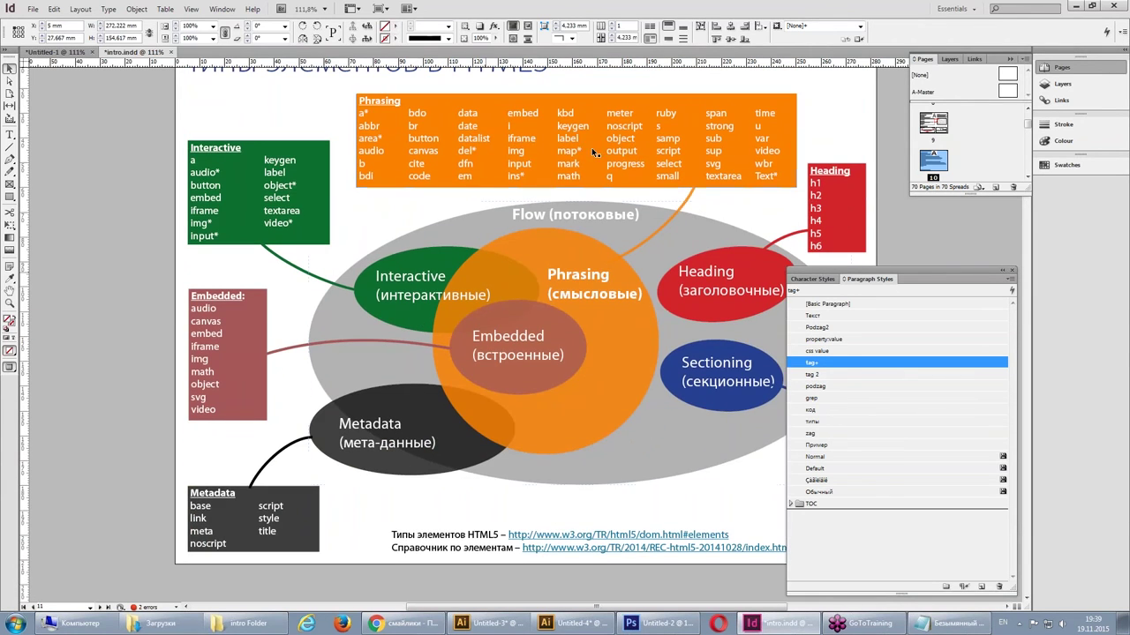
left_click(594, 149)
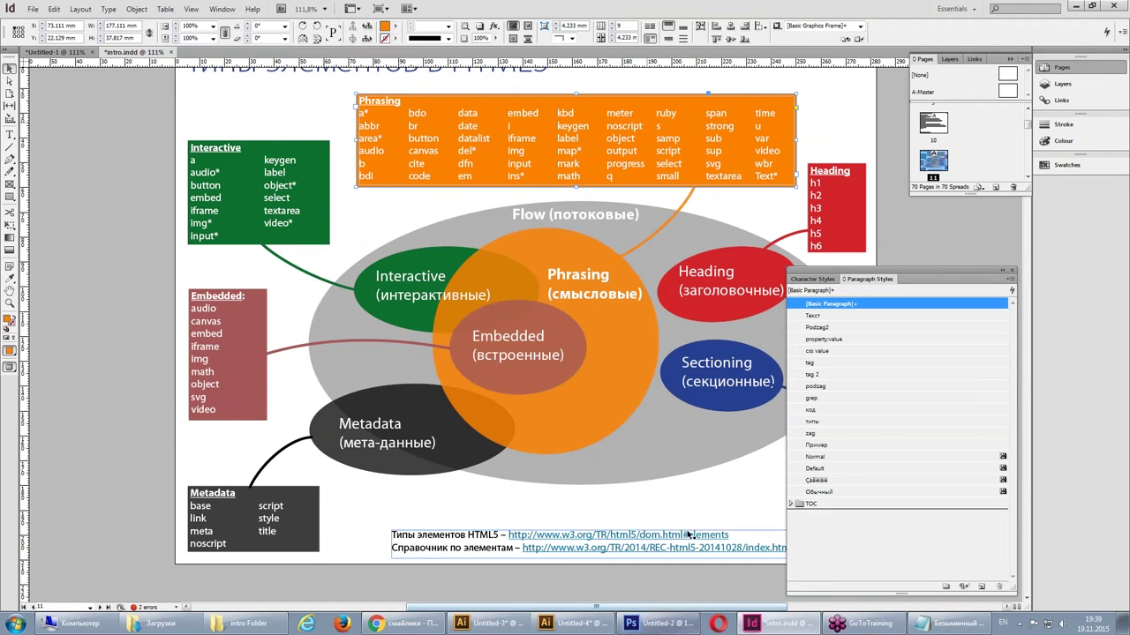
left_click(569, 625)
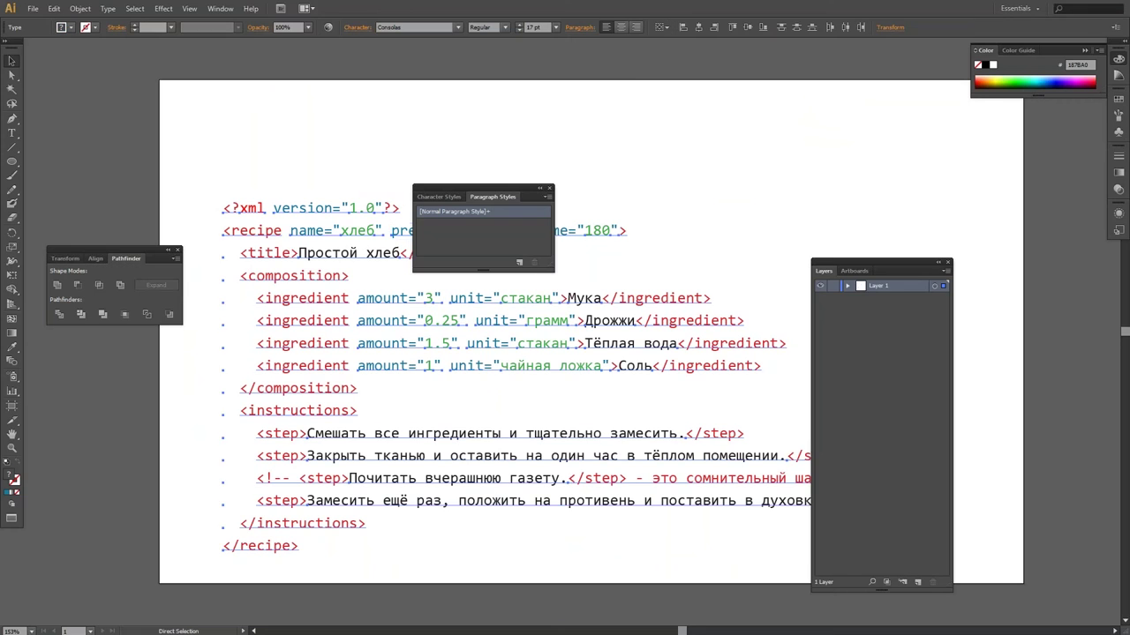
- Paste the orange Phrasing table into Illustrator and move it left on the artboard
key("ctrl+v")
left_click_drag(501, 343, 429, 336)
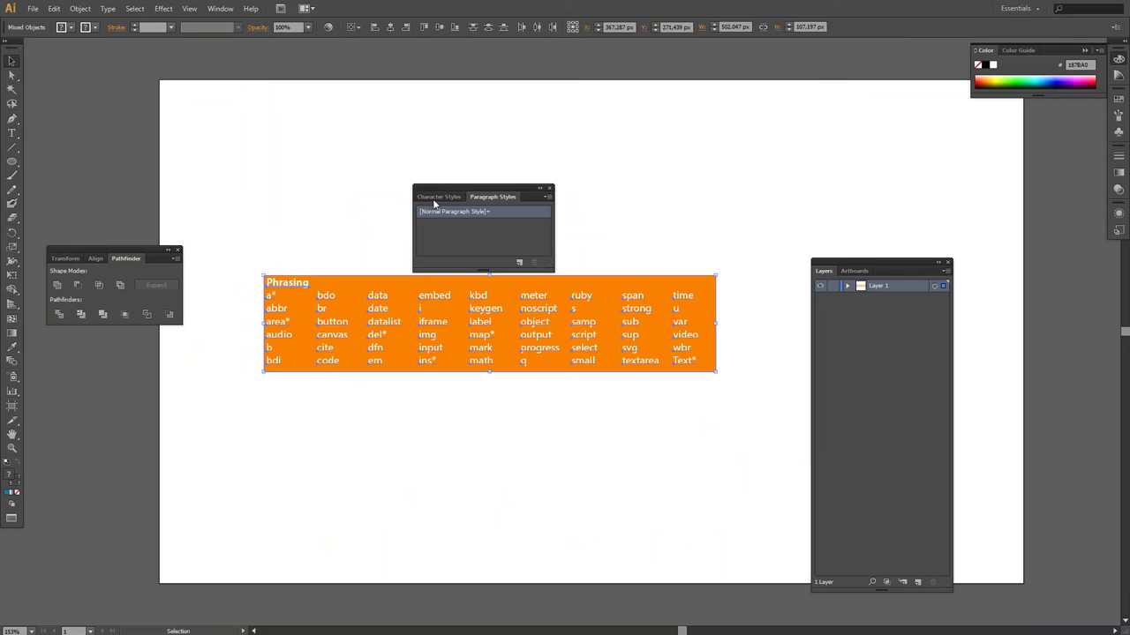
left_click_drag(460, 189, 490, 115)
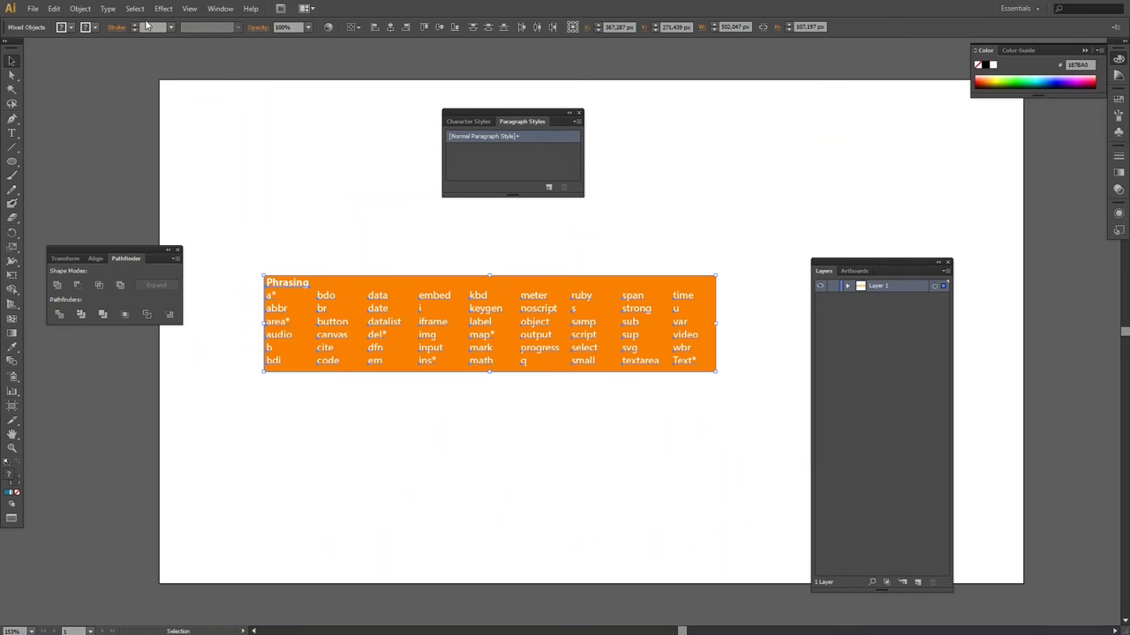
- Turn the Phrasing table's background rectangle green, then return to InDesign
left_click(80, 9)
left_click(80, 9)
left_click(333, 321)
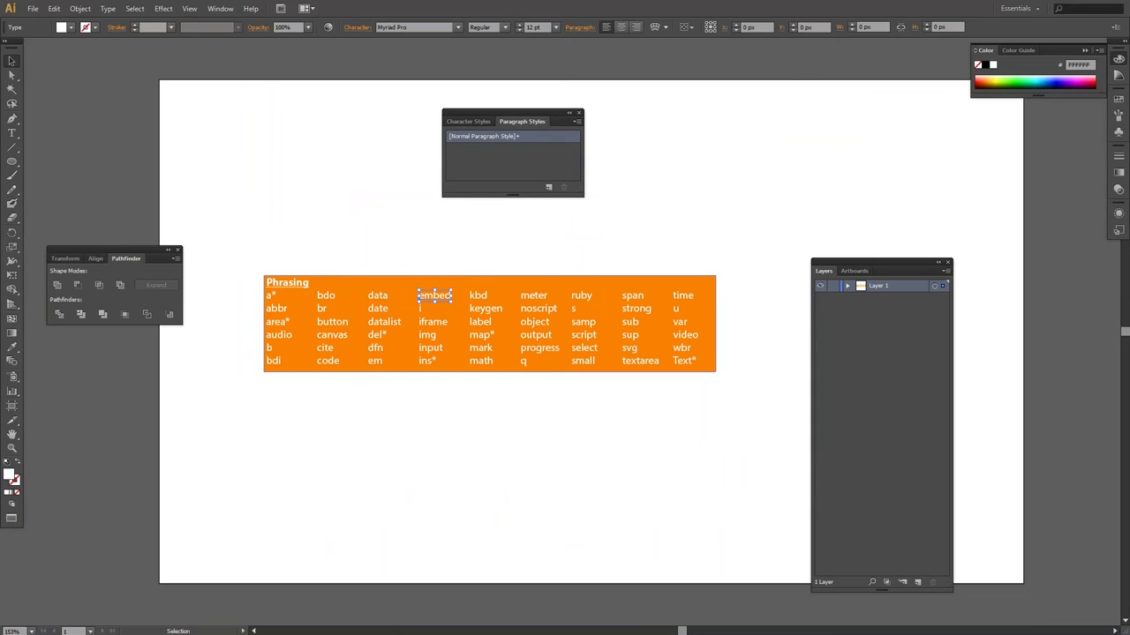
left_click_drag(424, 306, 635, 258)
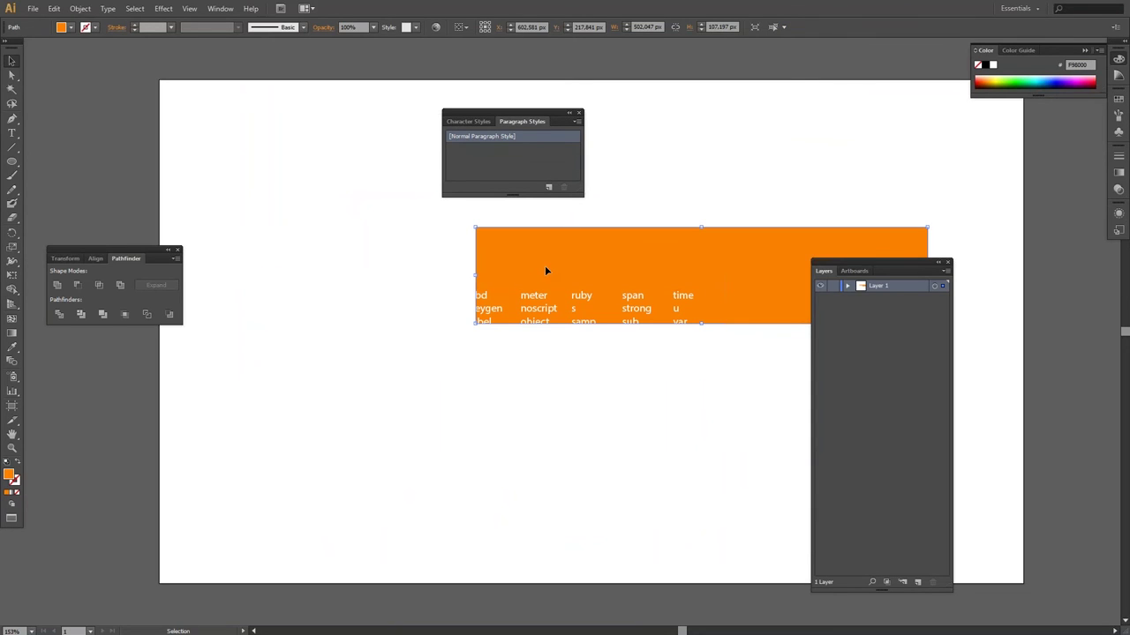
key("ctrl+z")
left_click(1028, 80)
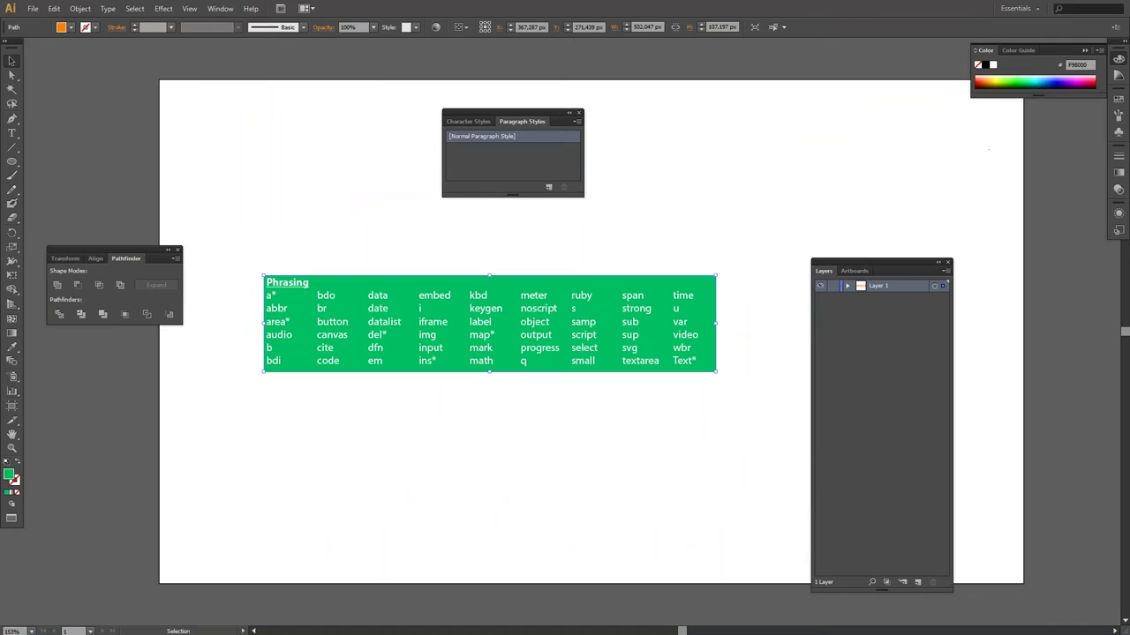
left_click(537, 300)
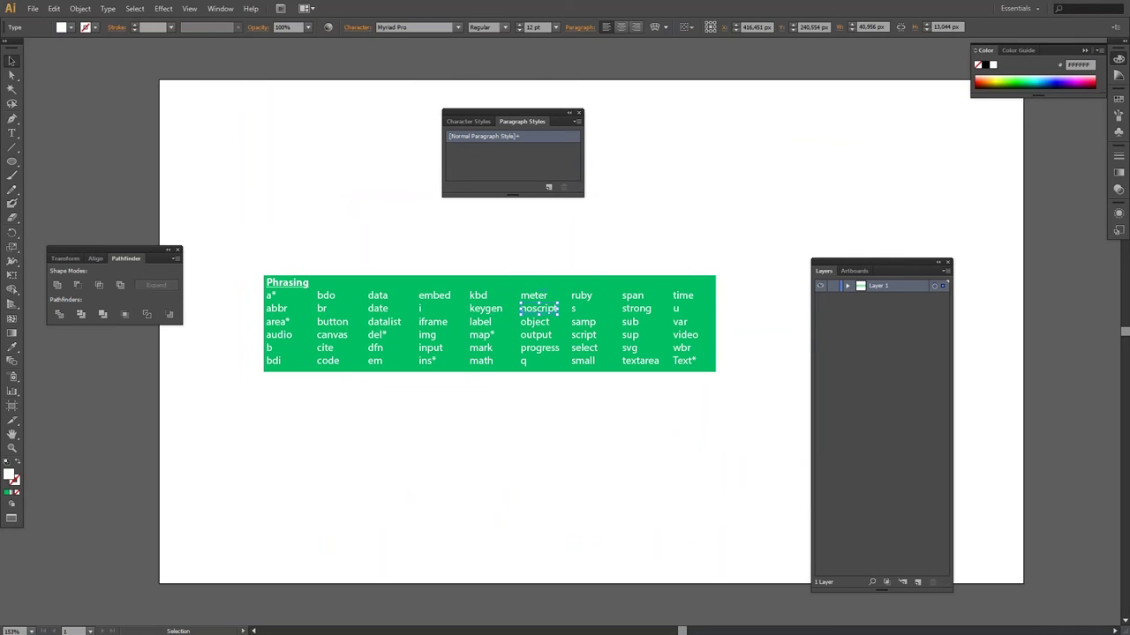
key("alt+Tab")
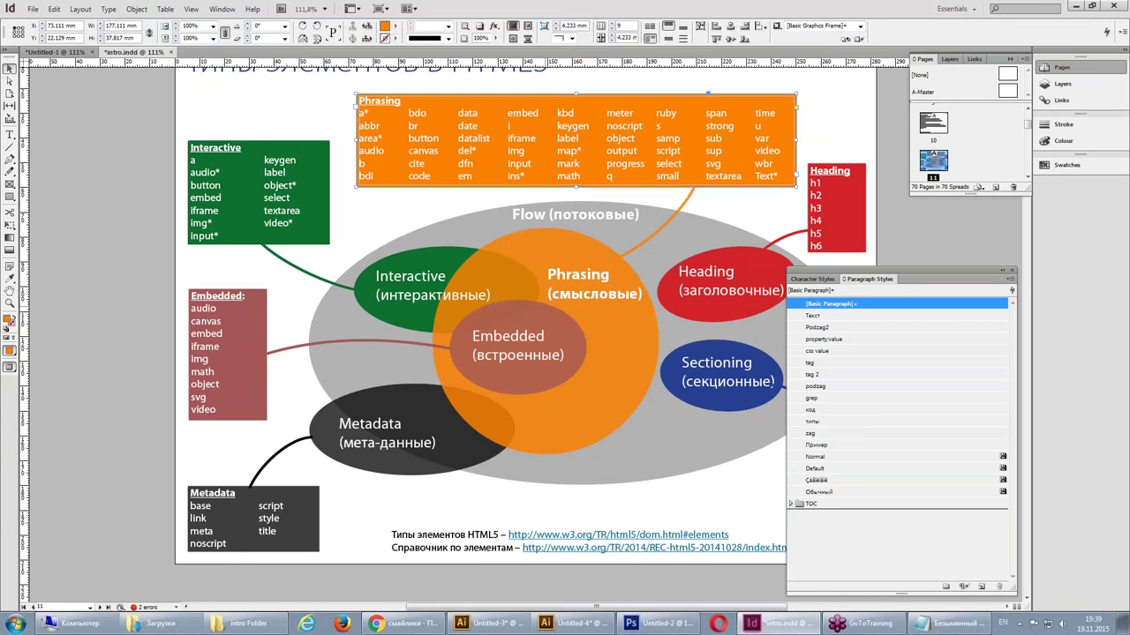
- Select the block-elements table on the Блочные элементы page, then marquee-select Illustrator's green table
scroll(441, 336, "down", 1)
scroll(418, 281, "up", 2)
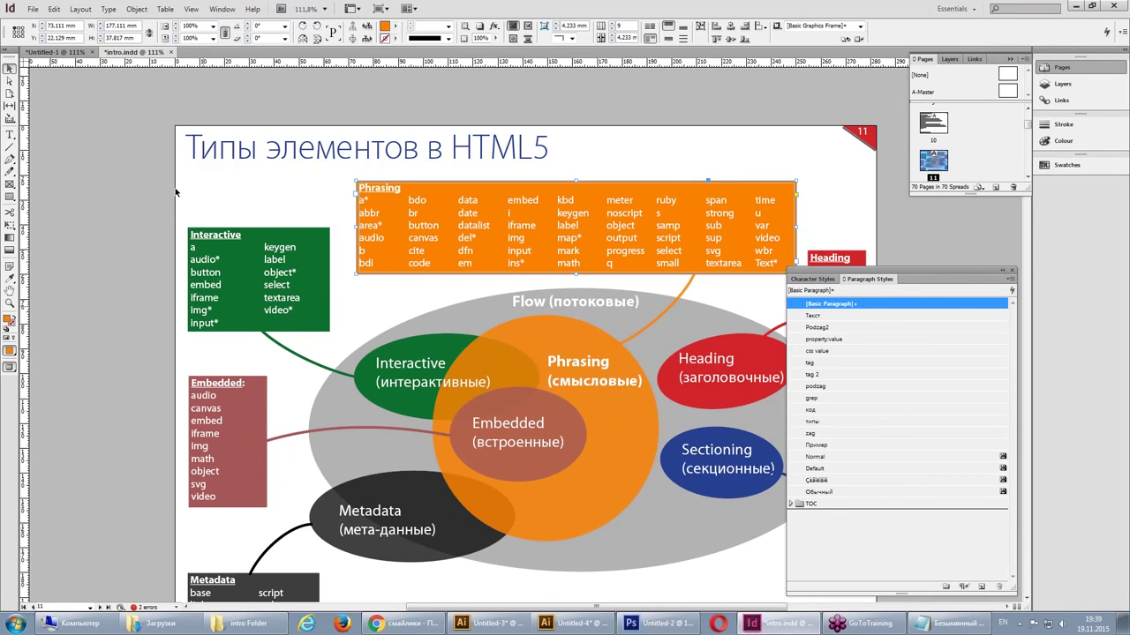
scroll(418, 281, "down", 4)
scroll(418, 281, "down", 6)
scroll(418, 281, "down", 5)
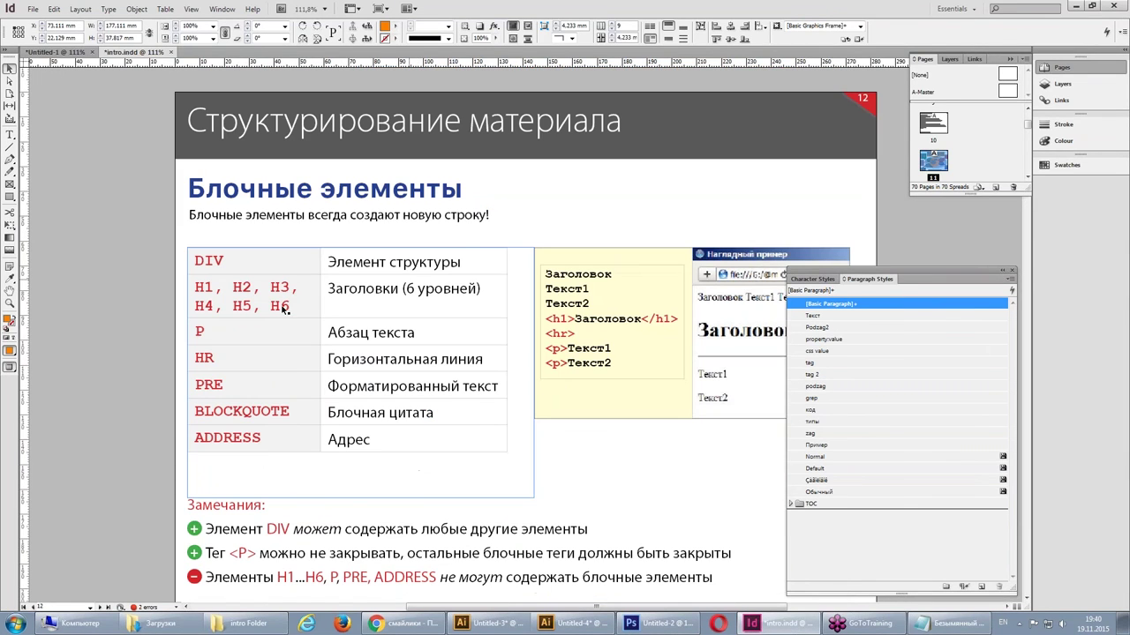
left_click(399, 316)
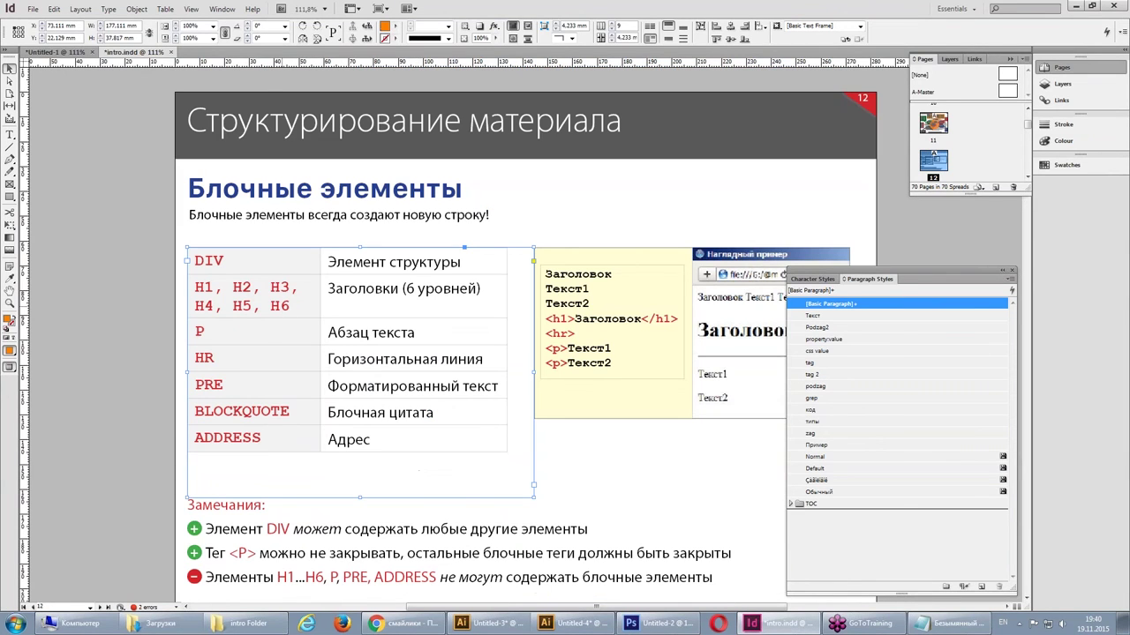
left_click(581, 626)
left_click_drag(238, 247, 721, 441)
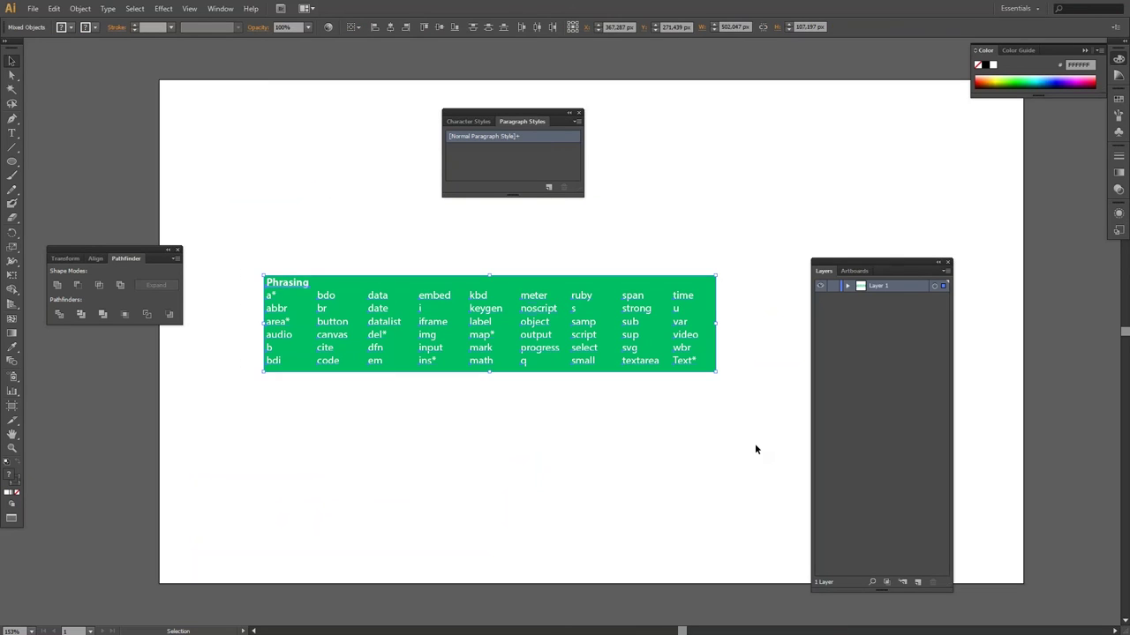
- Swap the green Phrasing table for the pasted block-elements table, shifted slightly left
key("Delete")
key("ctrl+v")
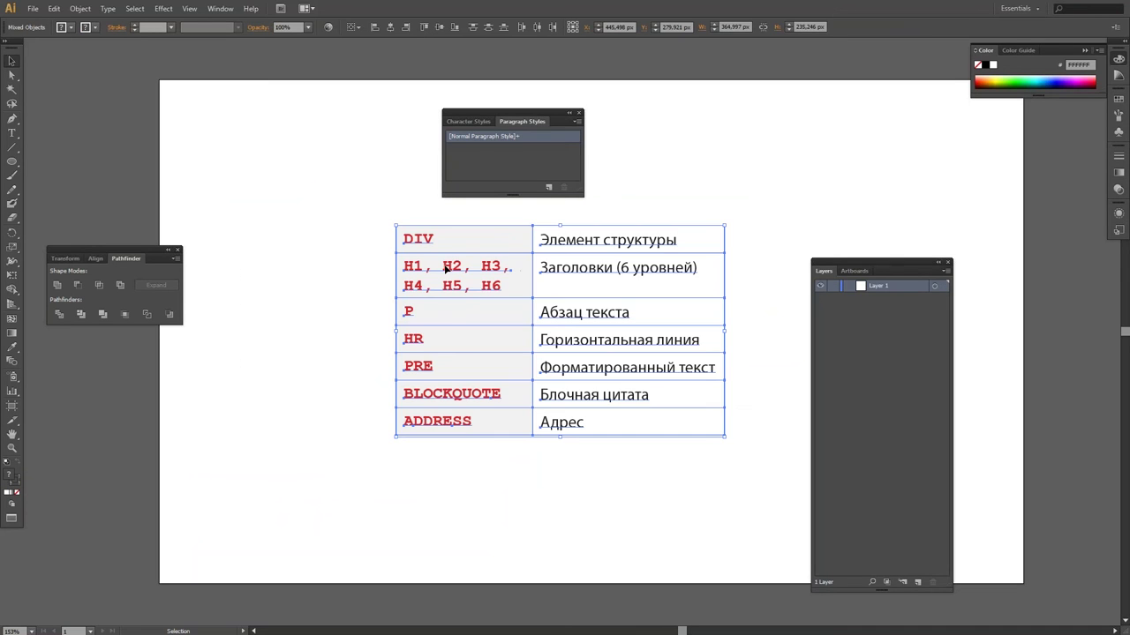
left_click_drag(446, 270, 368, 264)
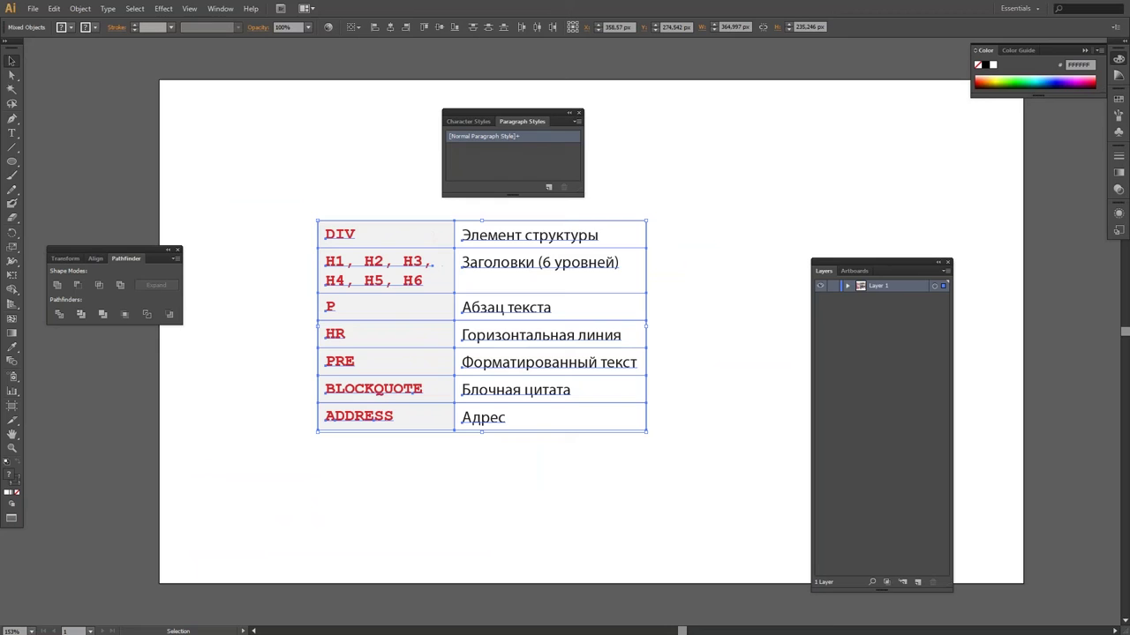
- Append '1' to the first-row text so it reads 'Элемент структуры 1'
double_click(408, 235)
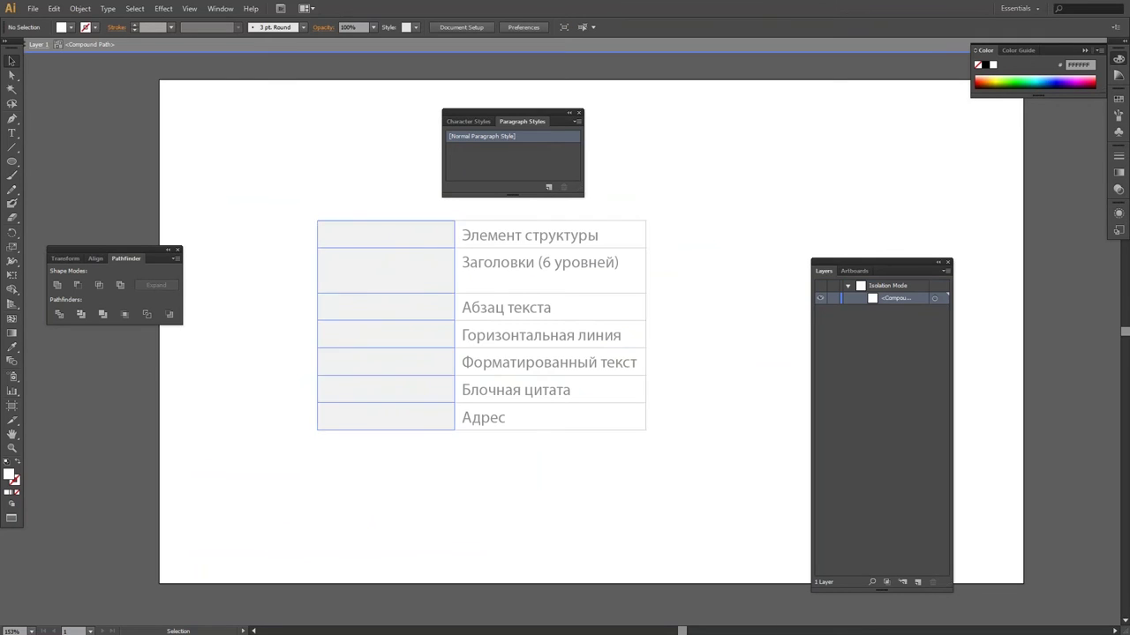
double_click(329, 180)
left_click(643, 252)
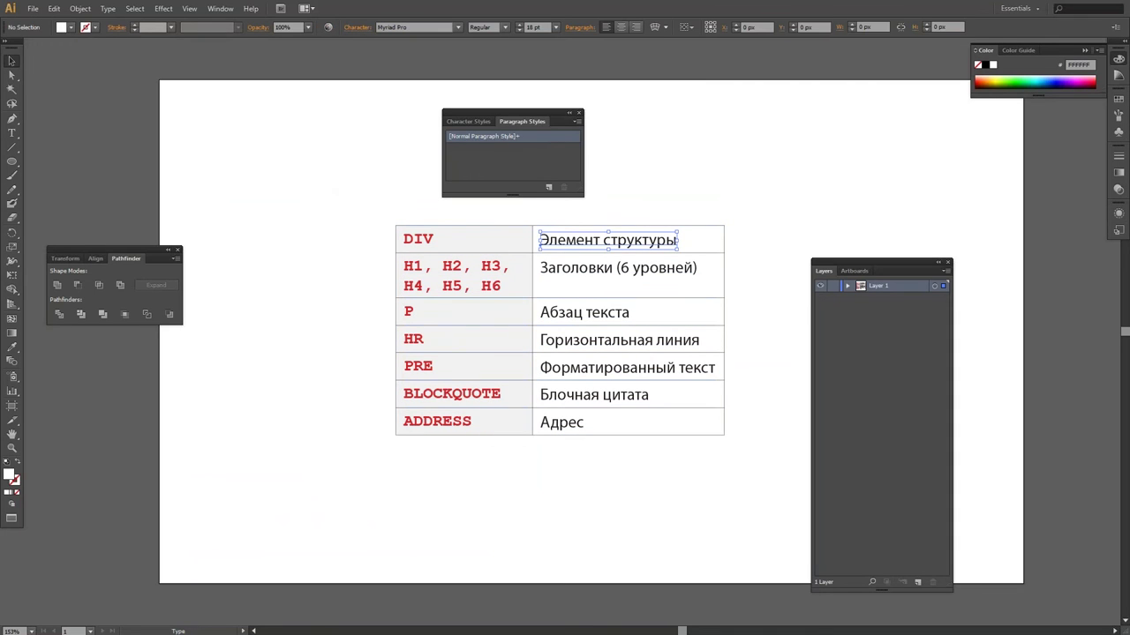
double_click(644, 252)
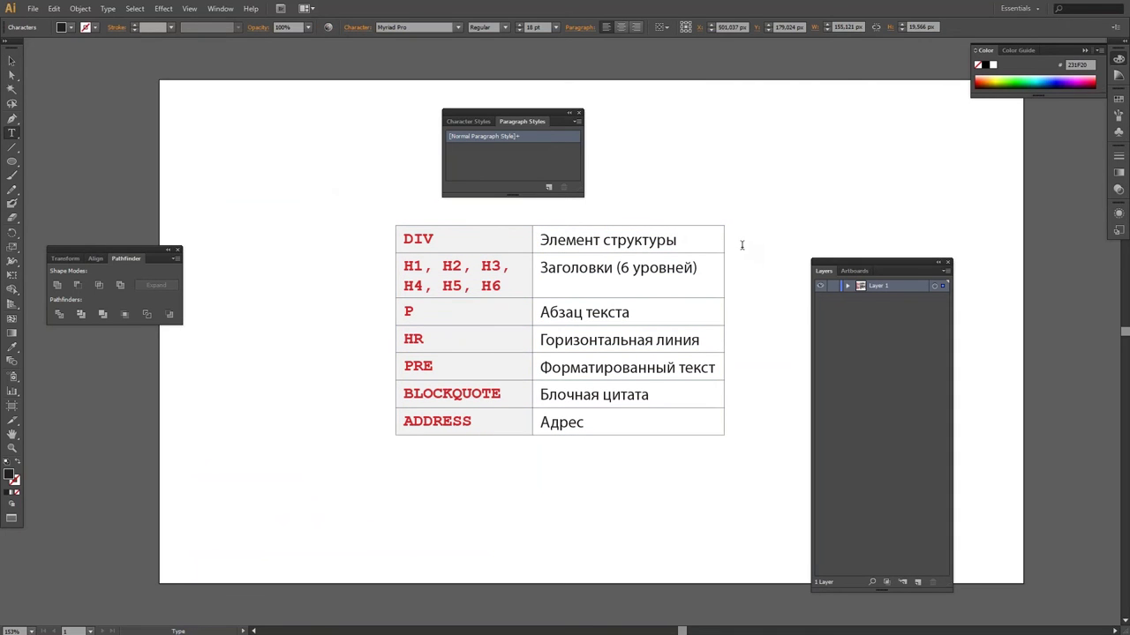
type(" 1")
key("Escape")
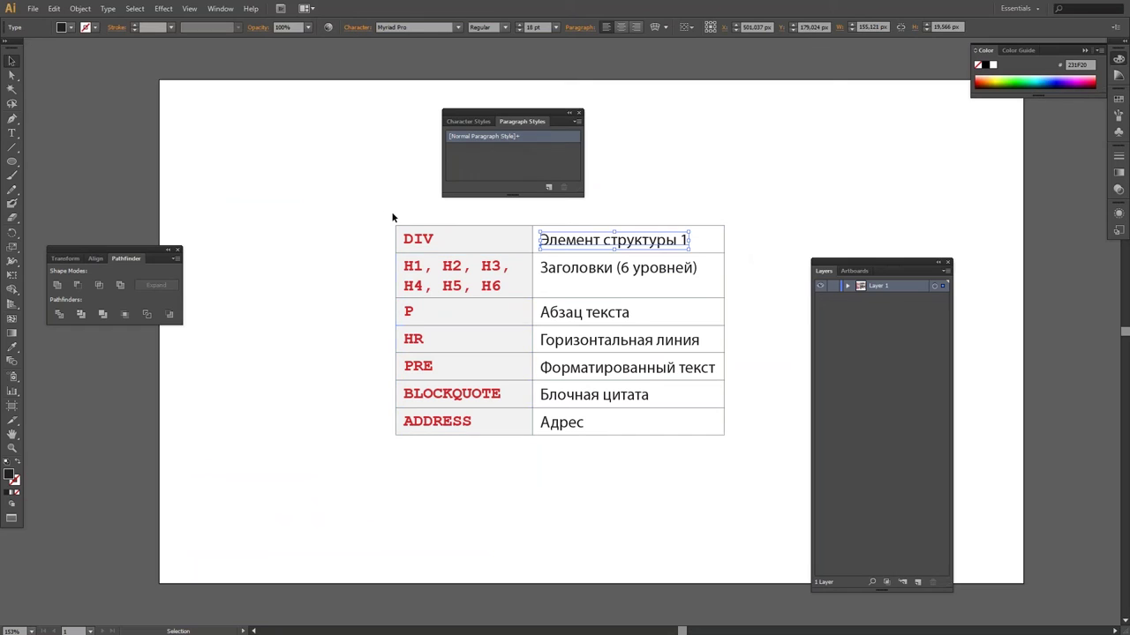
- Shade the tag column light orange, then select the whole table and return to InDesign
left_click(391, 217)
left_click(467, 235)
left_click(1063, 85)
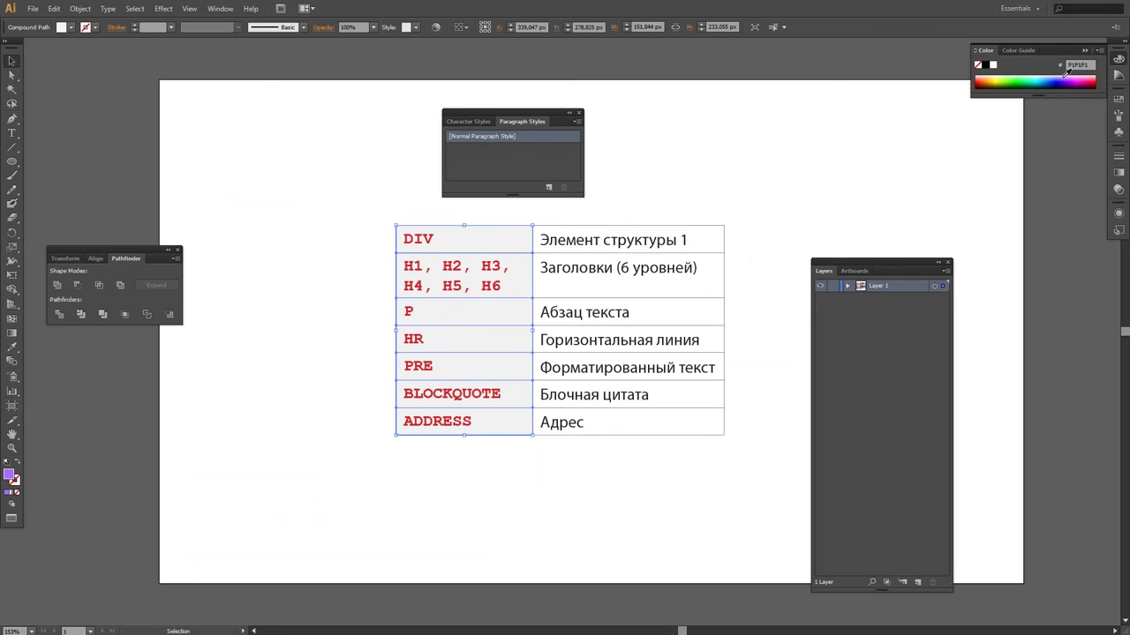
left_click_drag(1030, 71, 987, 71)
left_click(292, 210)
key("a")
left_click_drag(318, 218, 786, 488)
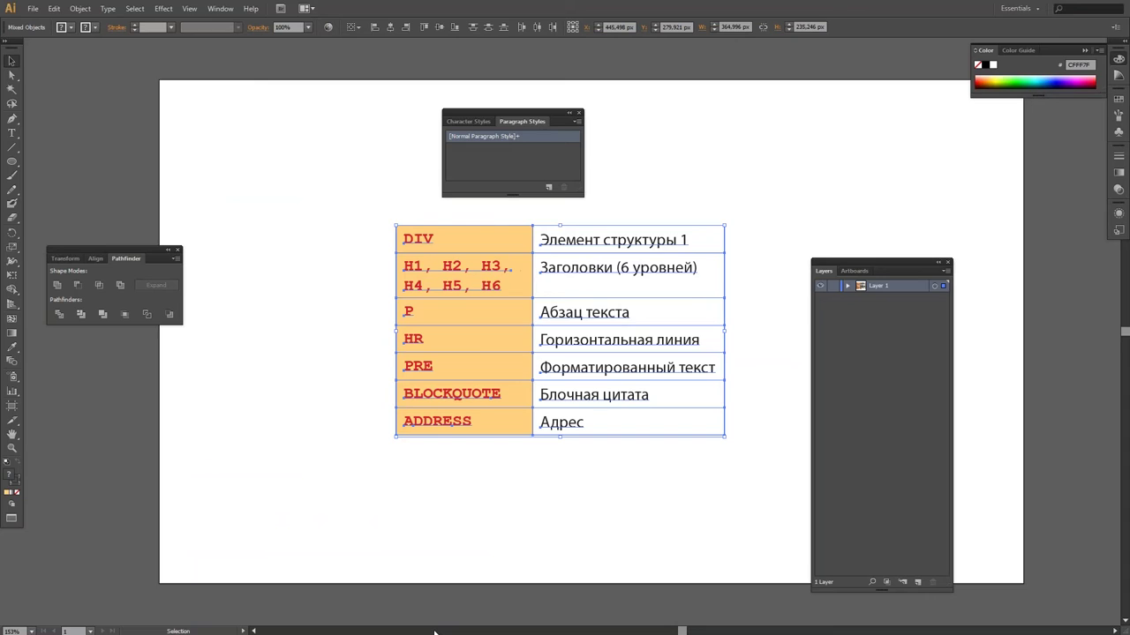
key("alt+Tab")
- Replace page 70's XML text frame with the edited table from Illustrator, moved up and left
scroll(395, 361, "down", 3)
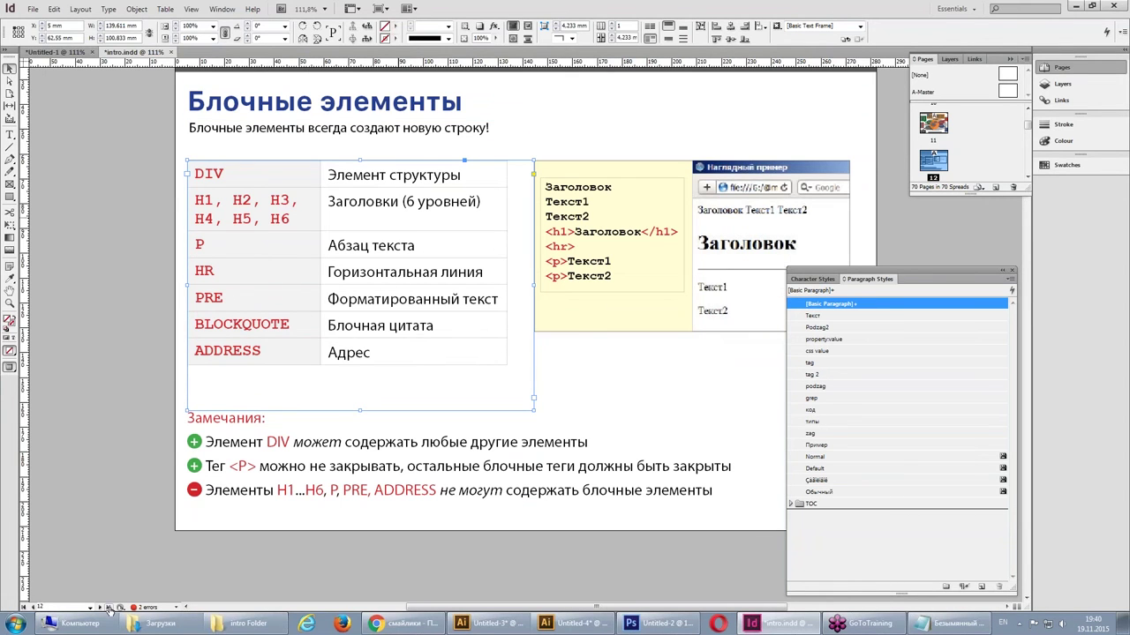
left_click(282, 173)
key("Delete")
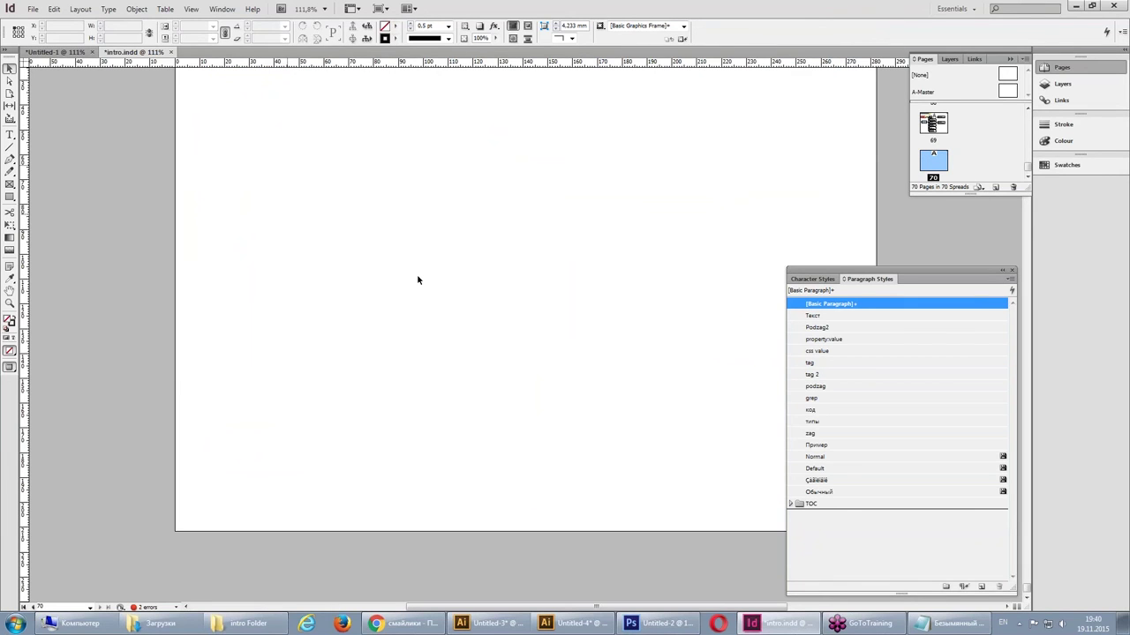
key("ctrl+v")
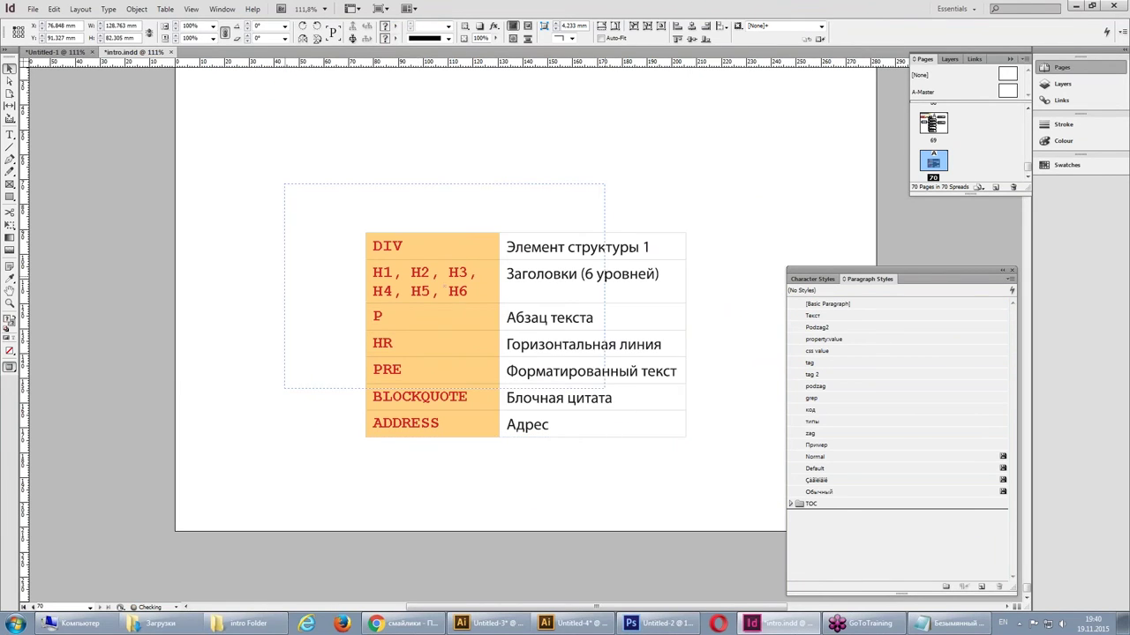
left_click_drag(547, 276, 457, 219)
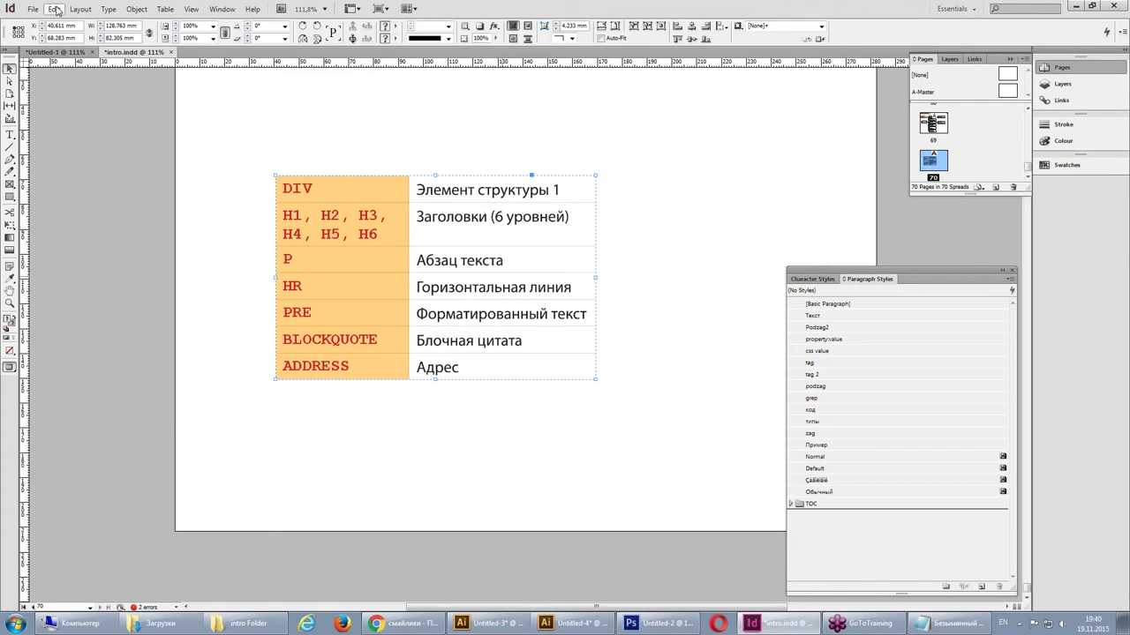
- Ungroup the table into separate frames, test-drag the H1, H2, H3 text, and undo it
left_click(136, 8)
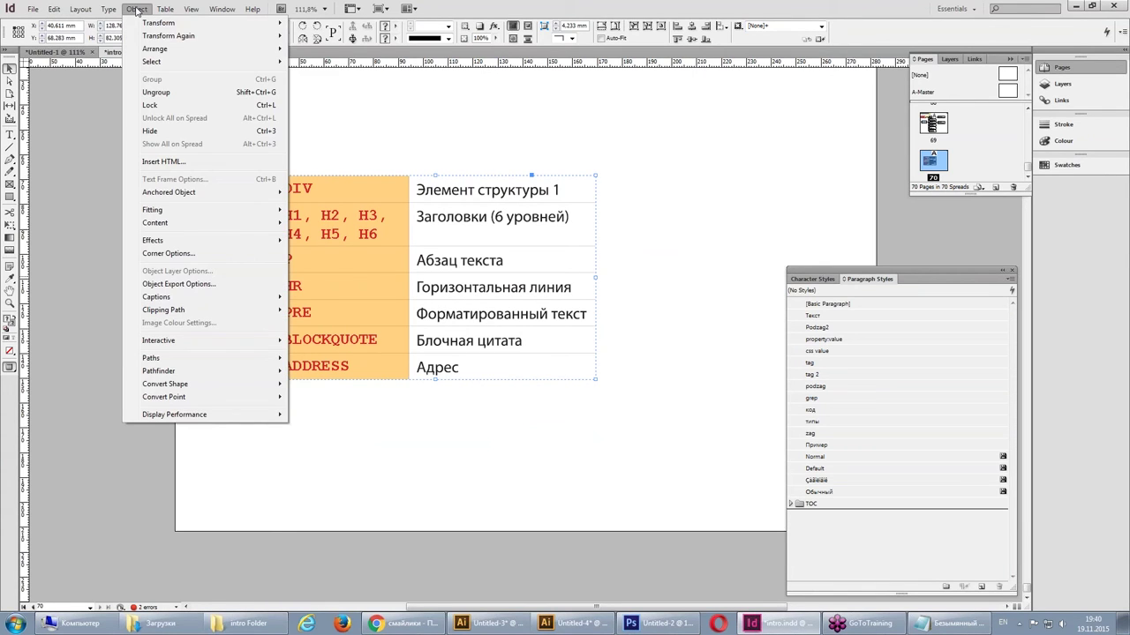
left_click(156, 92)
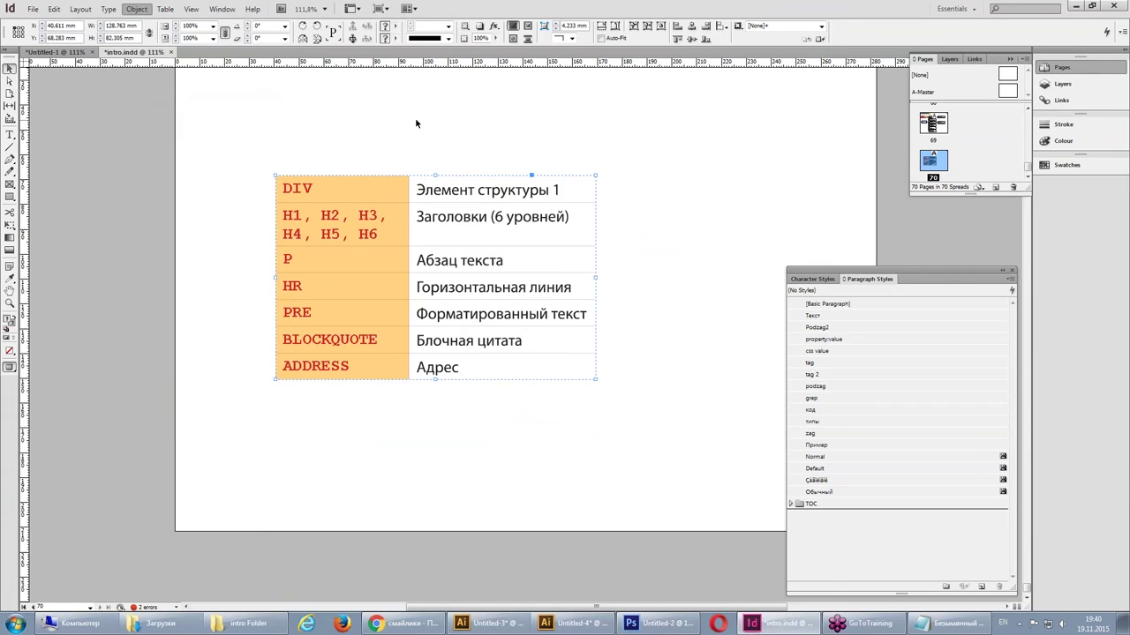
left_click_drag(395, 215, 327, 210)
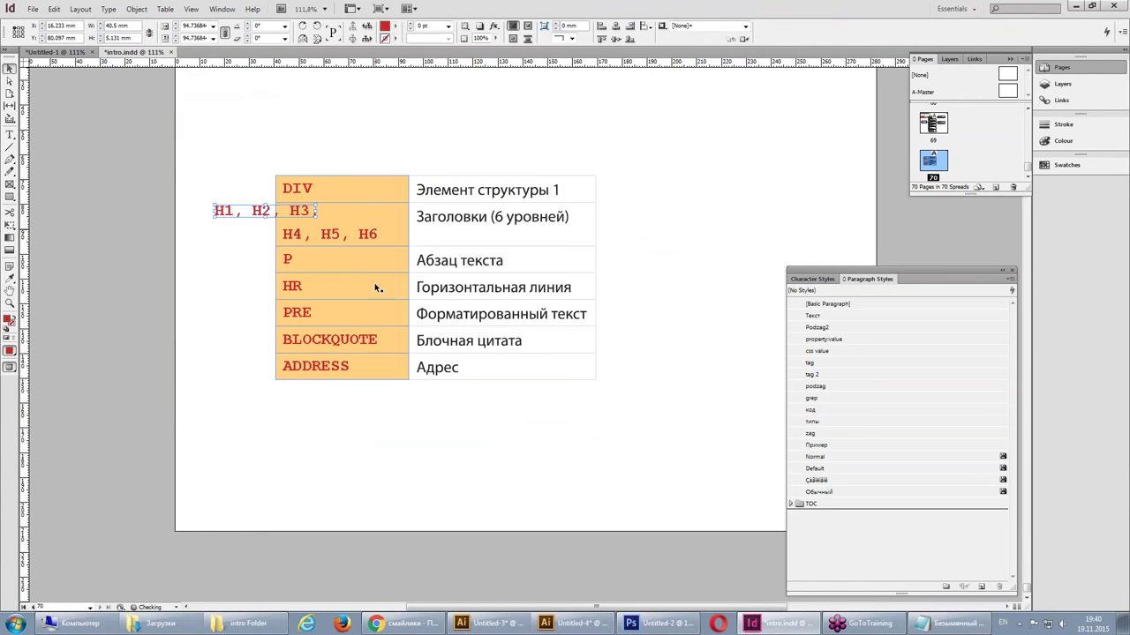
key("ctrl+z")
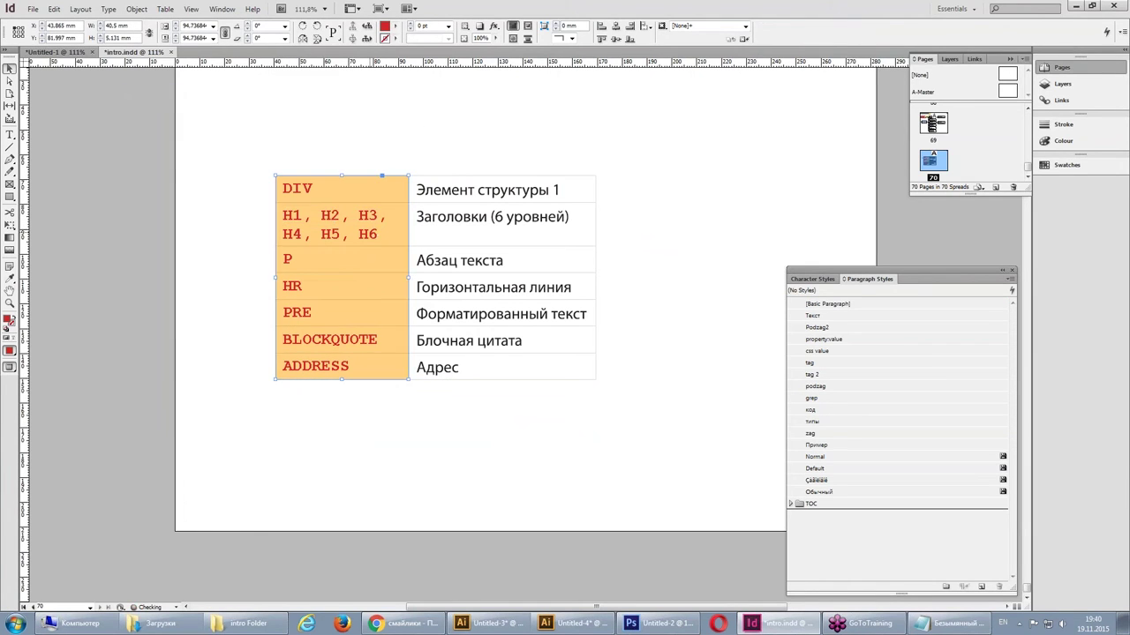
key("ctrl+z")
key("ctrl+shift+z")
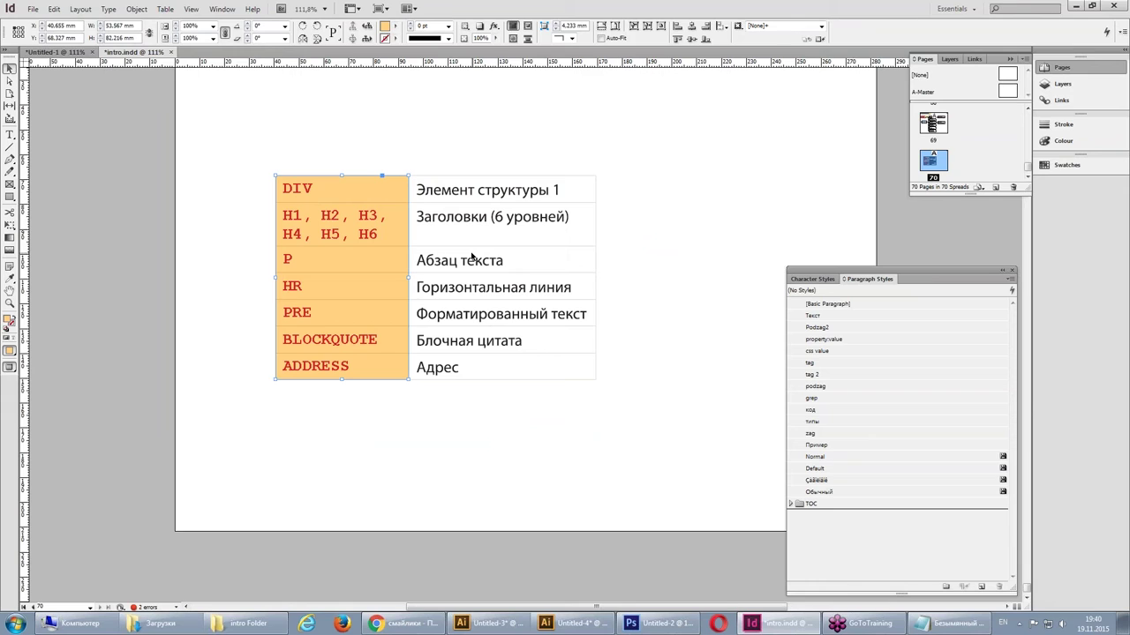
left_click(450, 219)
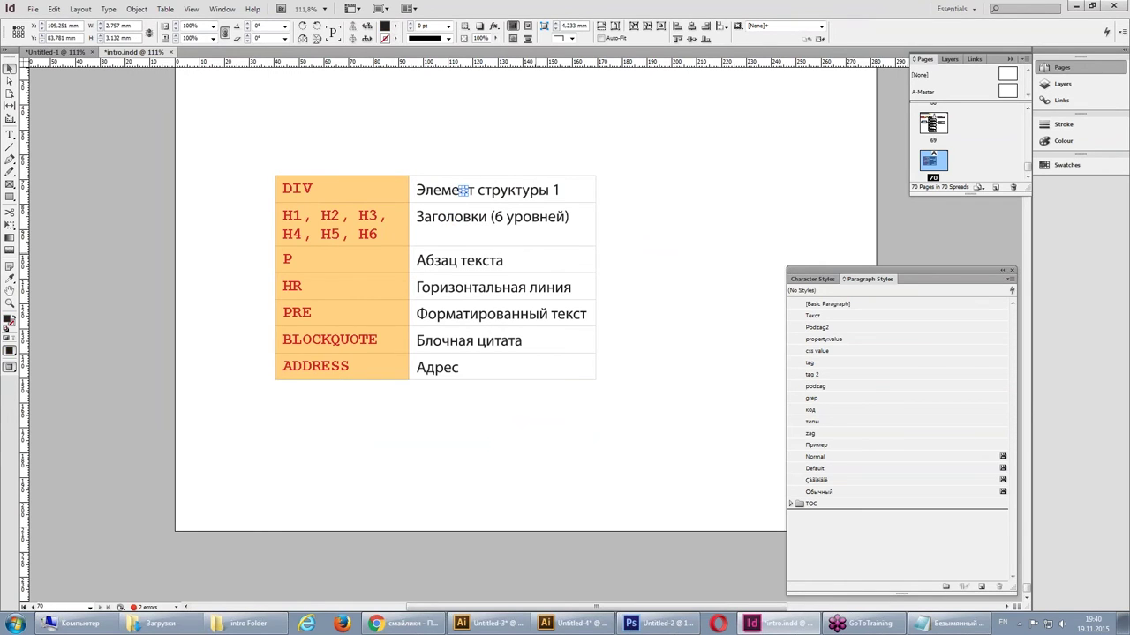
- Zoom in and lift the letters Э and л of 'Элемент структуры 1' above their cell
left_click_drag(410, 162, 593, 259)
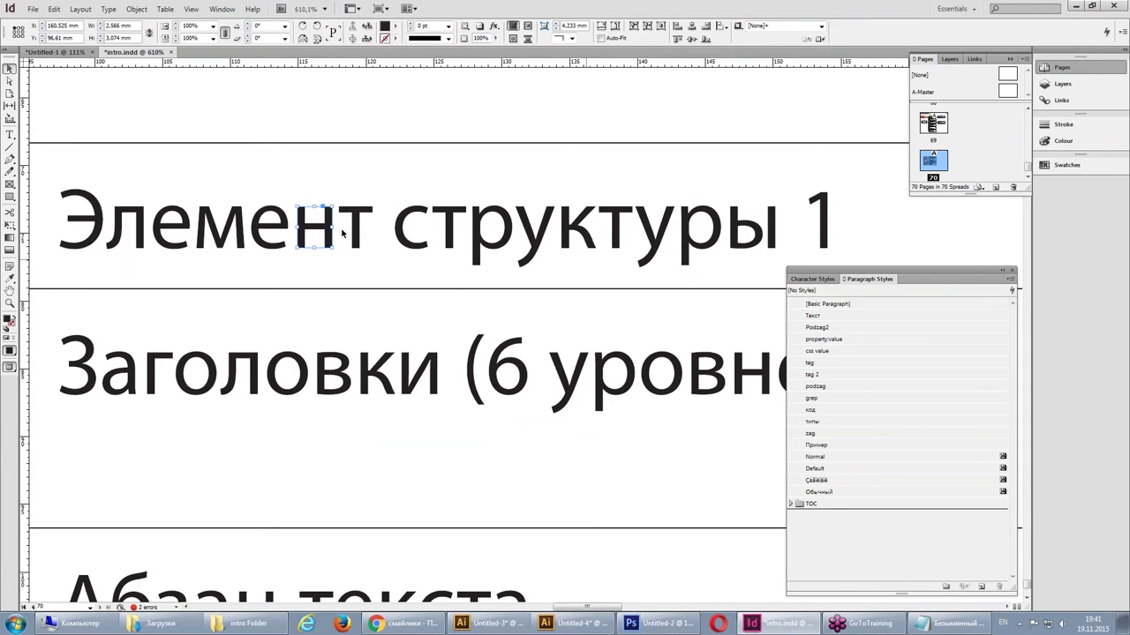
left_click_drag(88, 222, 88, 150)
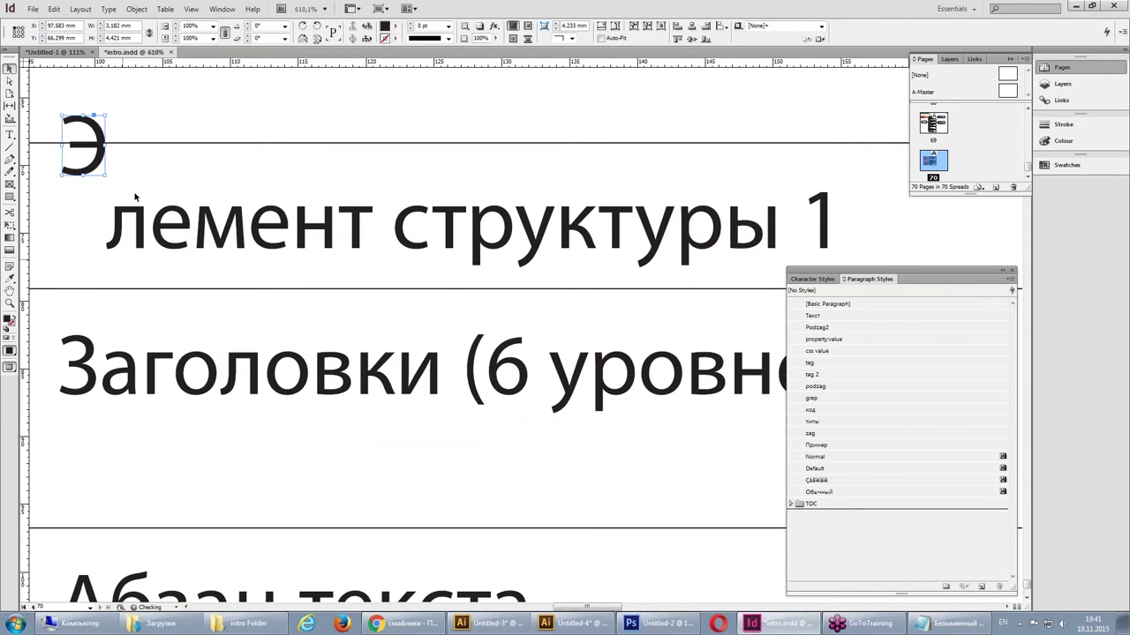
left_click_drag(123, 226, 162, 143)
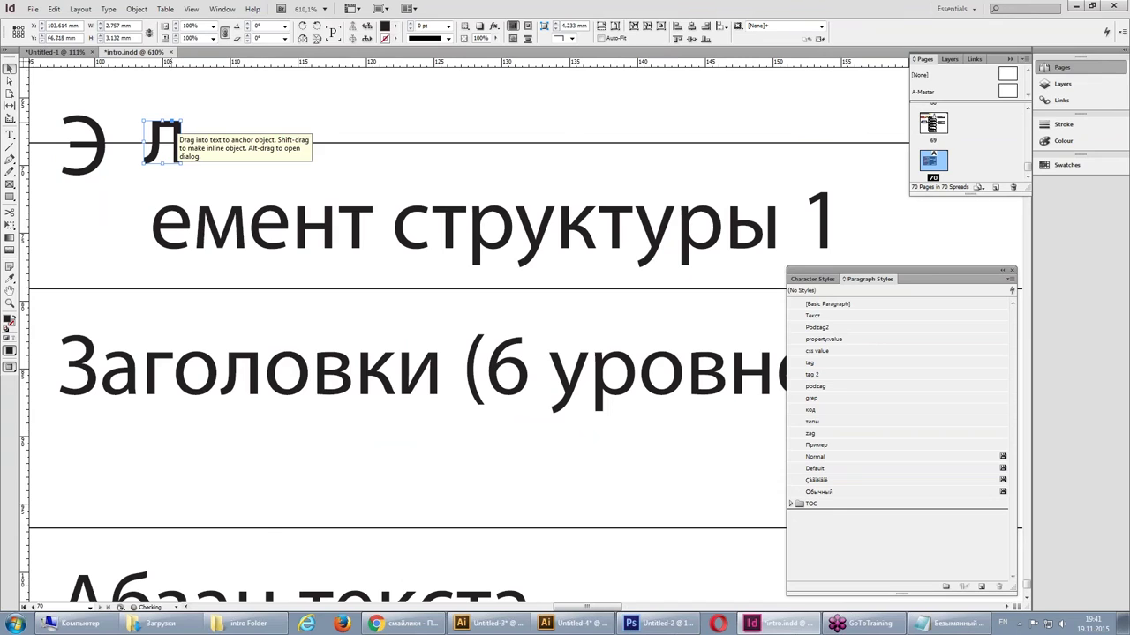
left_click(219, 225)
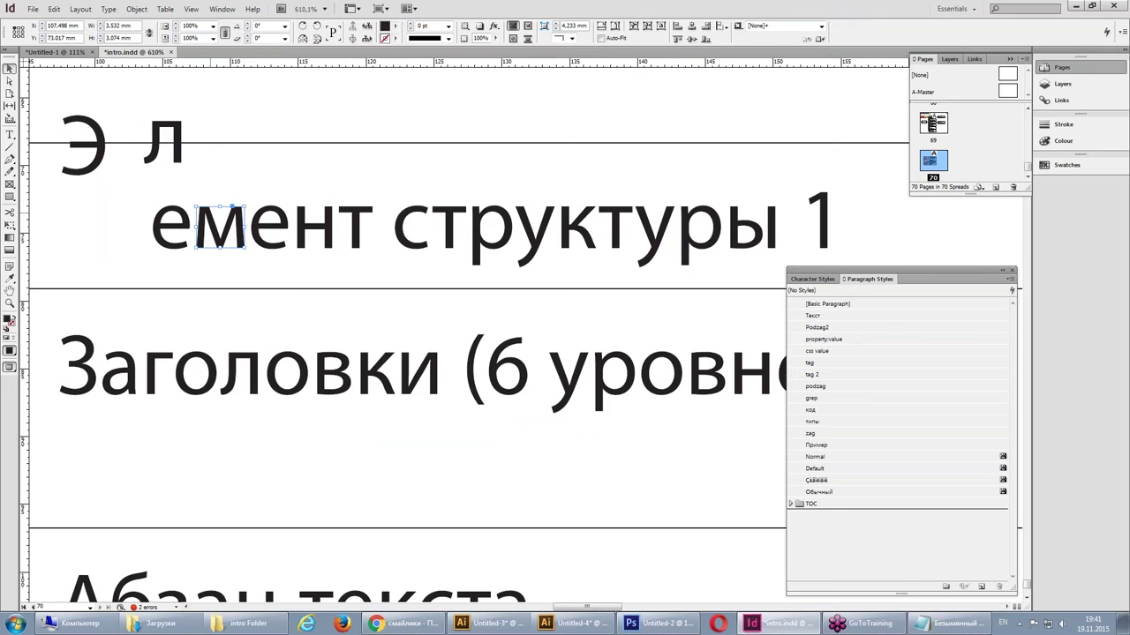
- Fit the page in view, select the DIV text, and bring up Illustrator's copy of the table
key("ctrl+0")
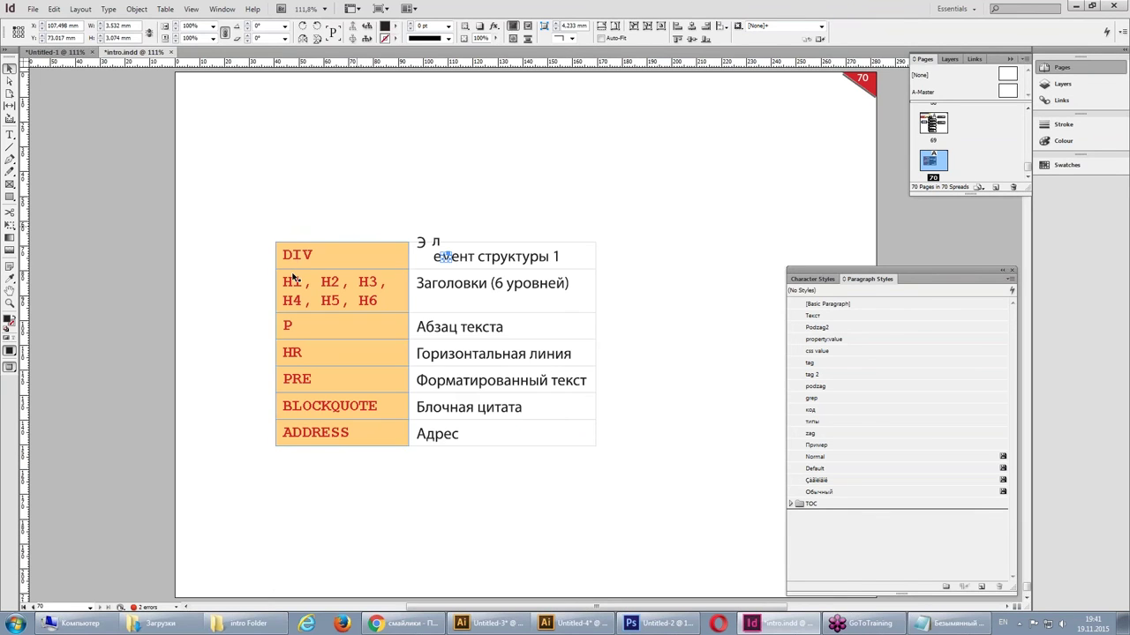
left_click(299, 255)
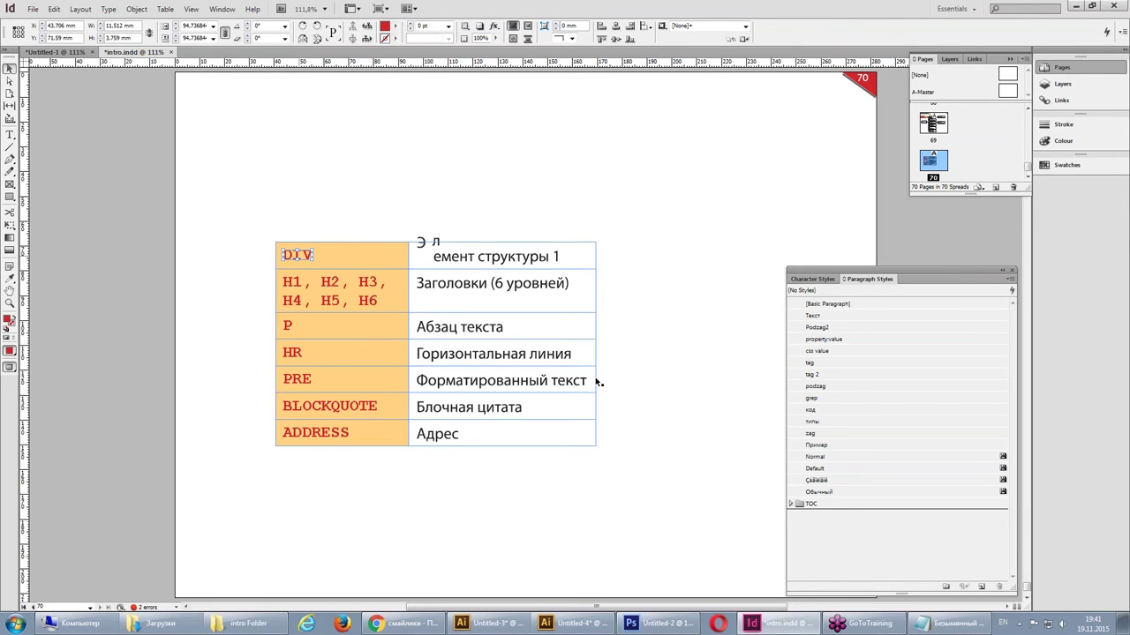
left_click(599, 625)
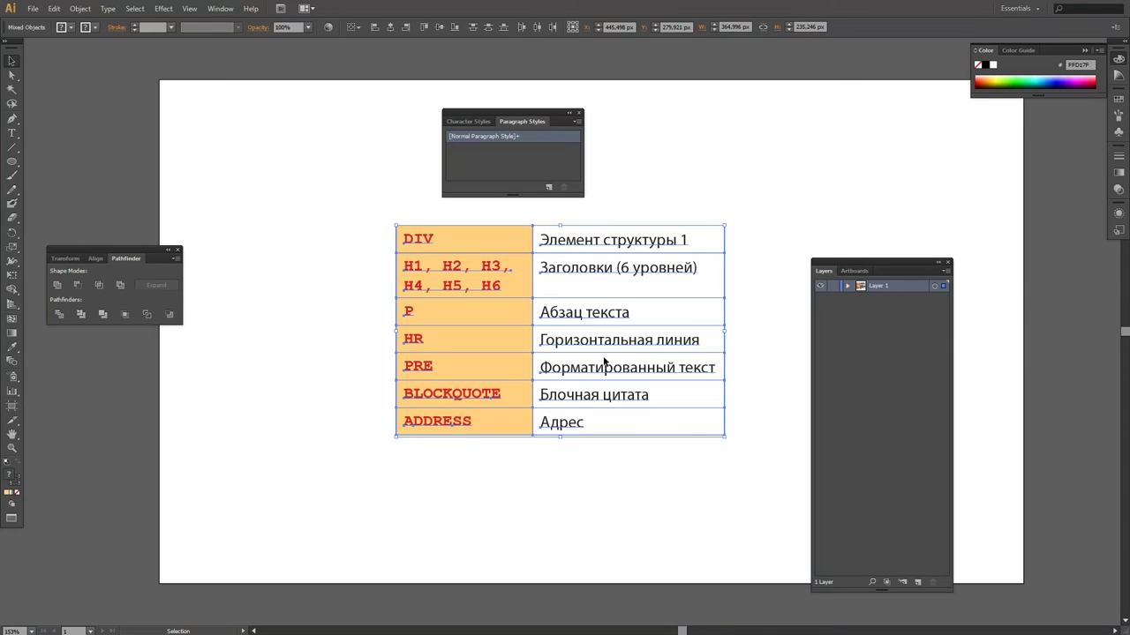
key("alt+Tab")
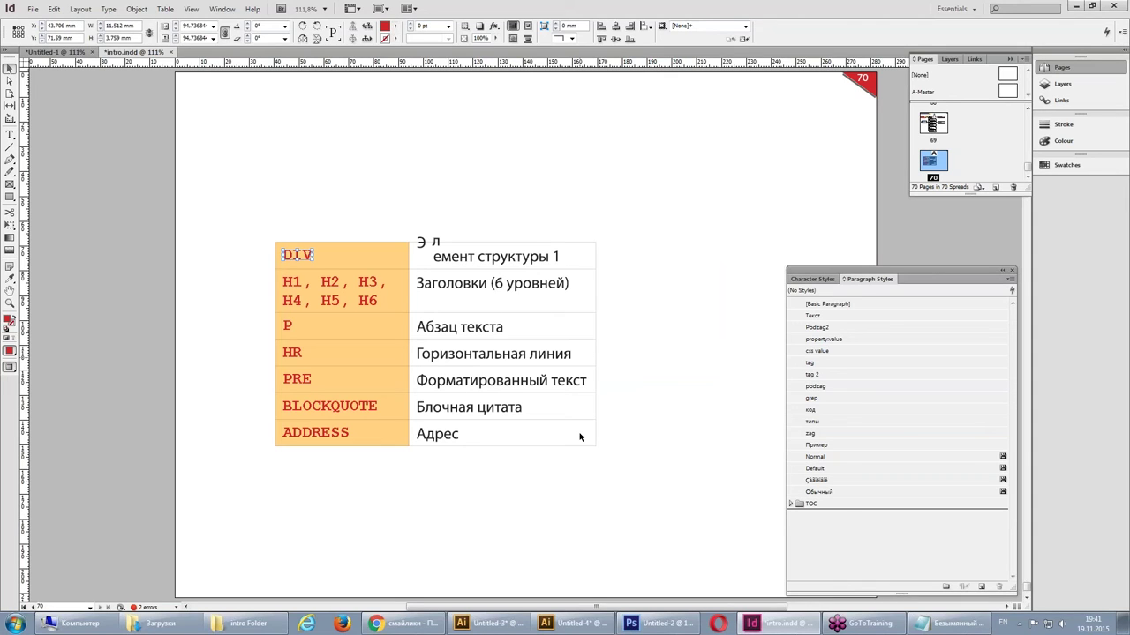
left_click(451, 196)
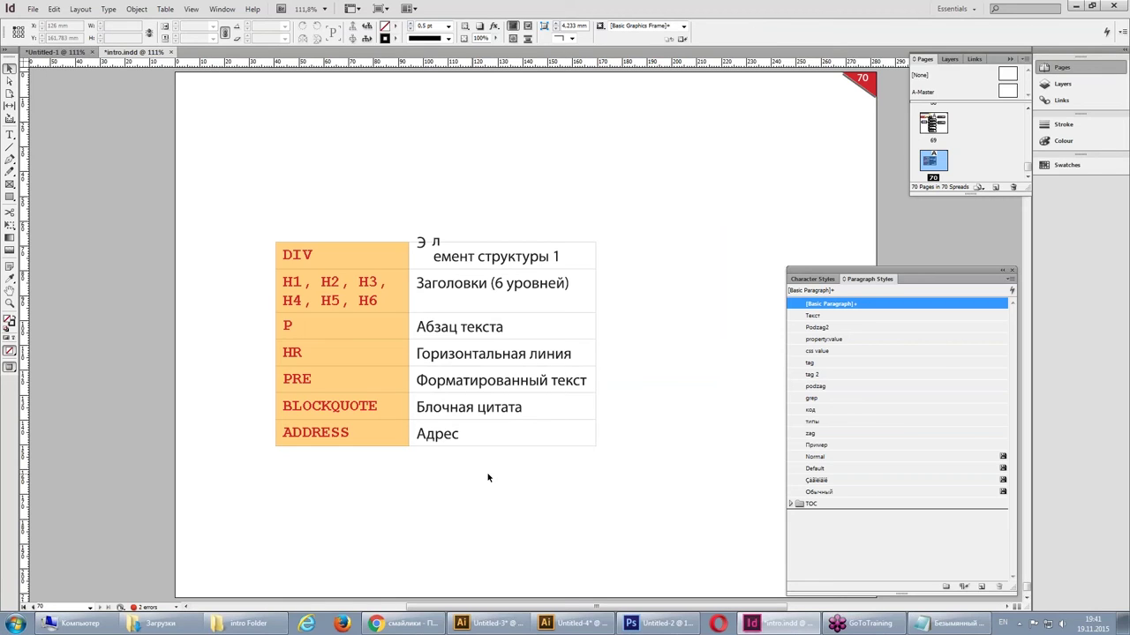
left_click_drag(251, 208, 594, 487)
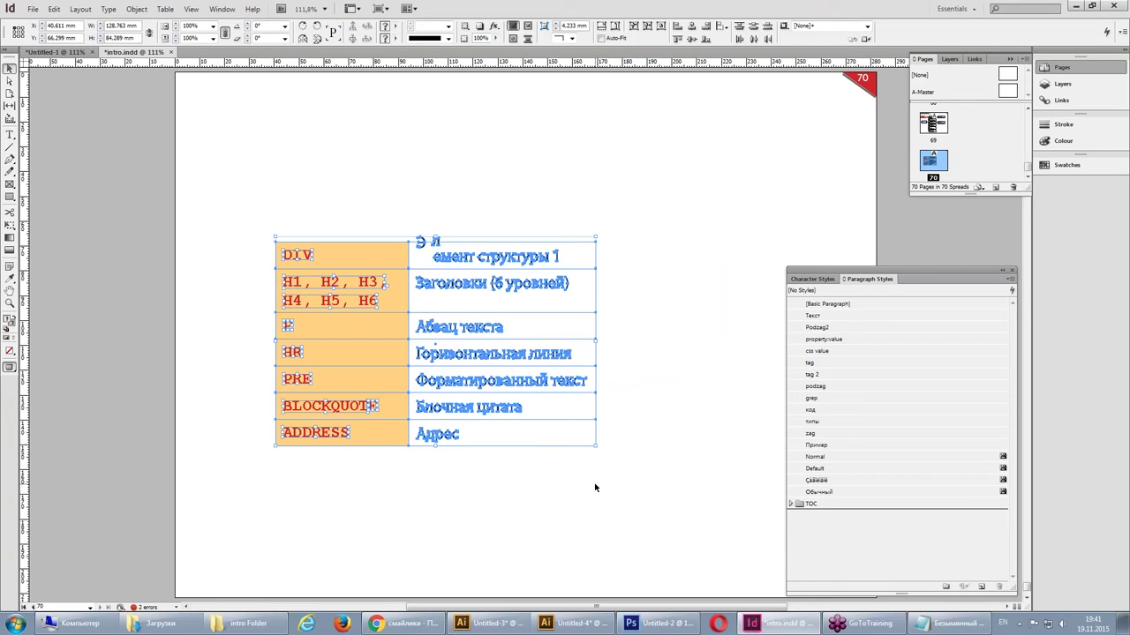
left_click(611, 453)
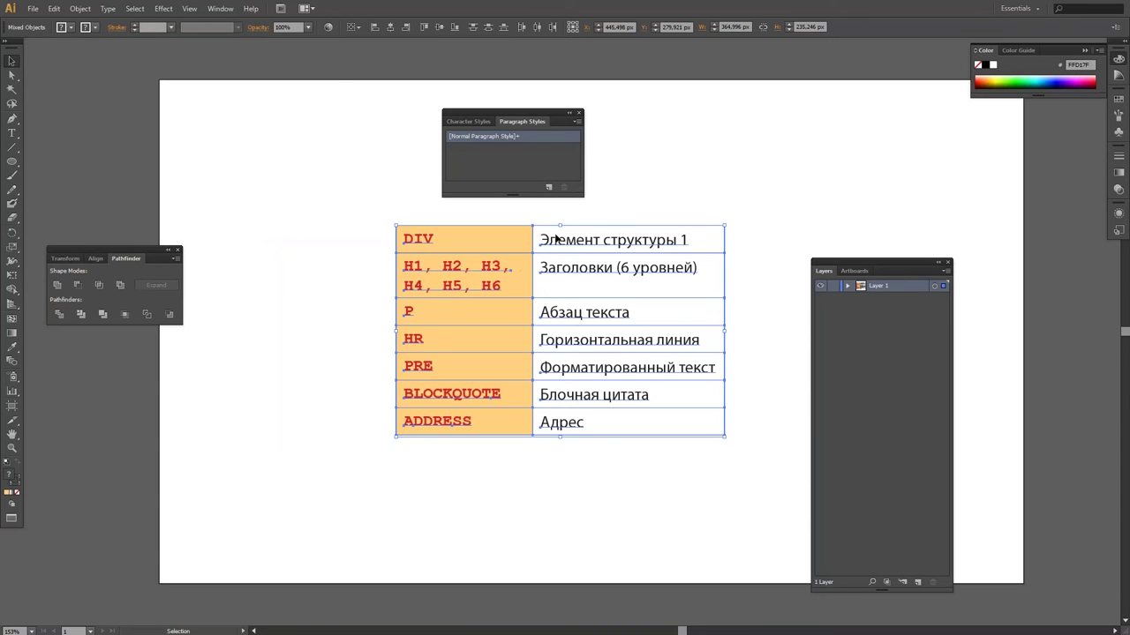
left_click(34, 9)
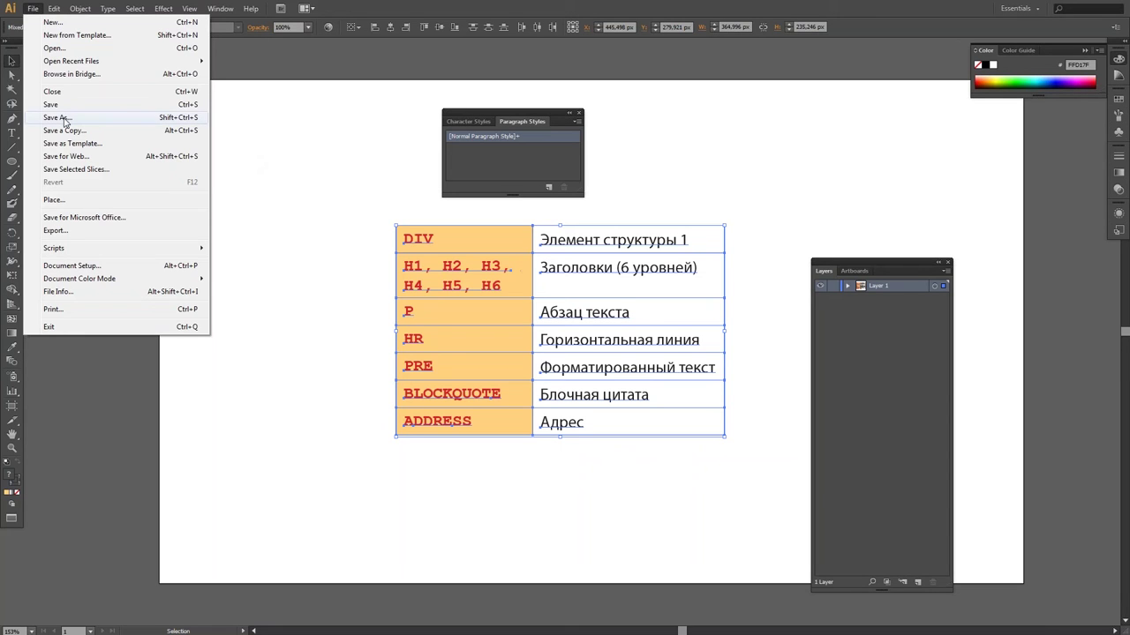
left_click(56, 230)
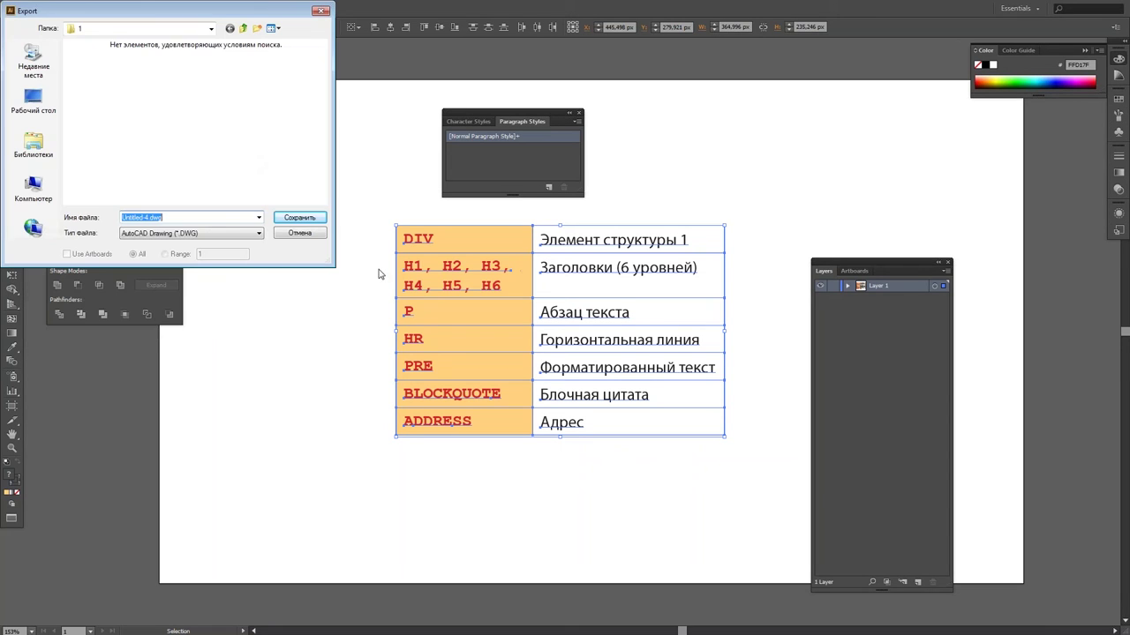
left_click(191, 234)
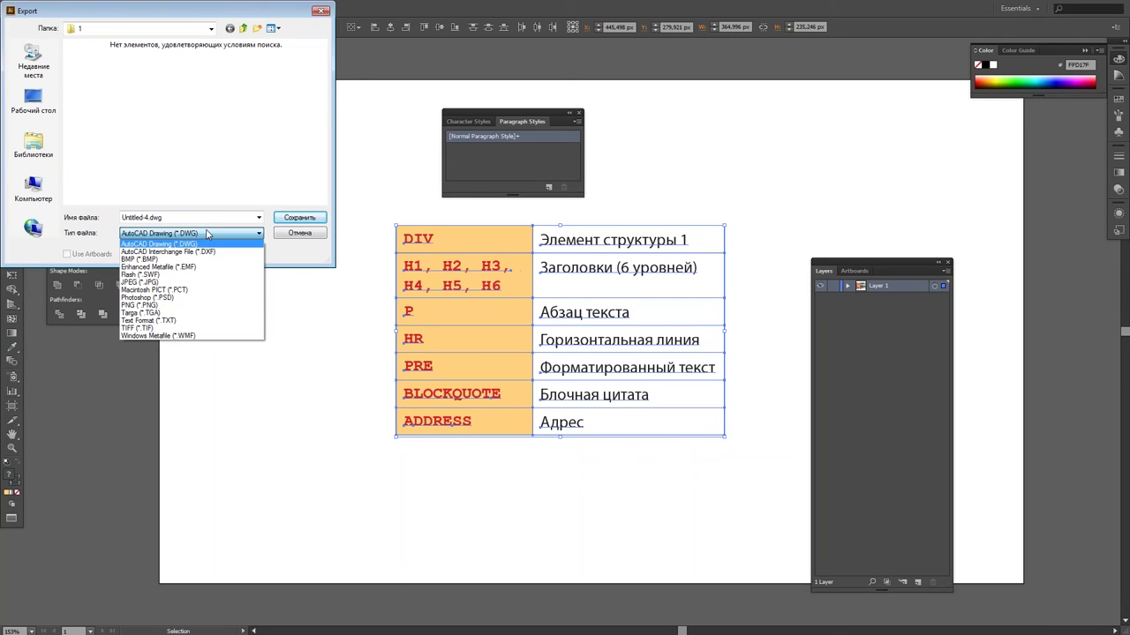
key("Escape")
key("Escape")
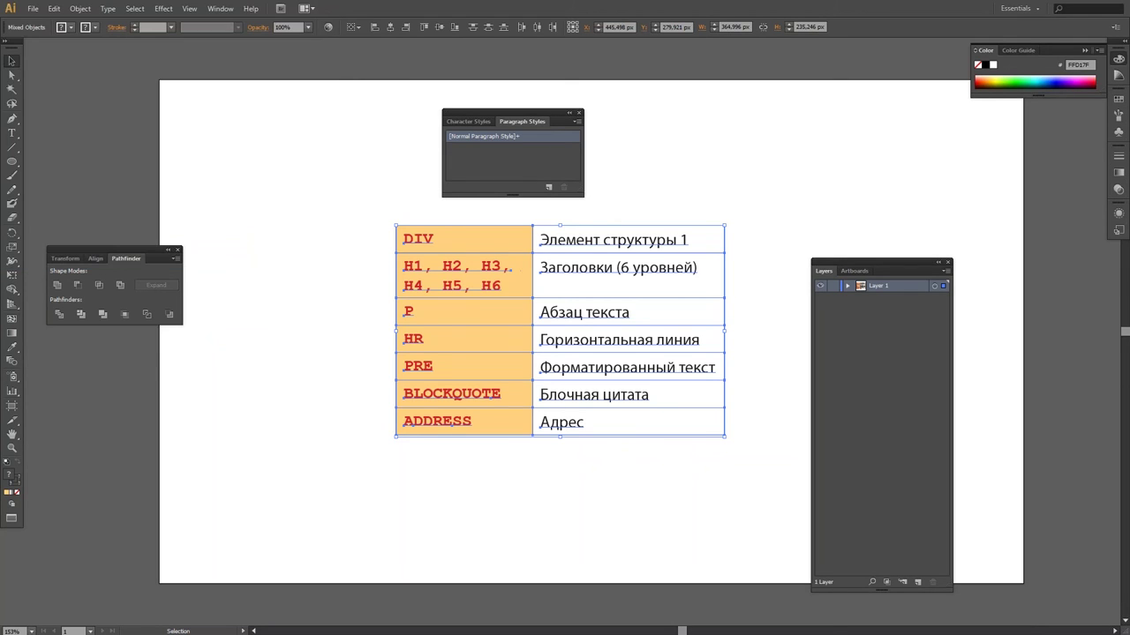
- Exit Illustrator's full-screen mode and switch back to the InDesign window
key("f")
key("alt+Tab")
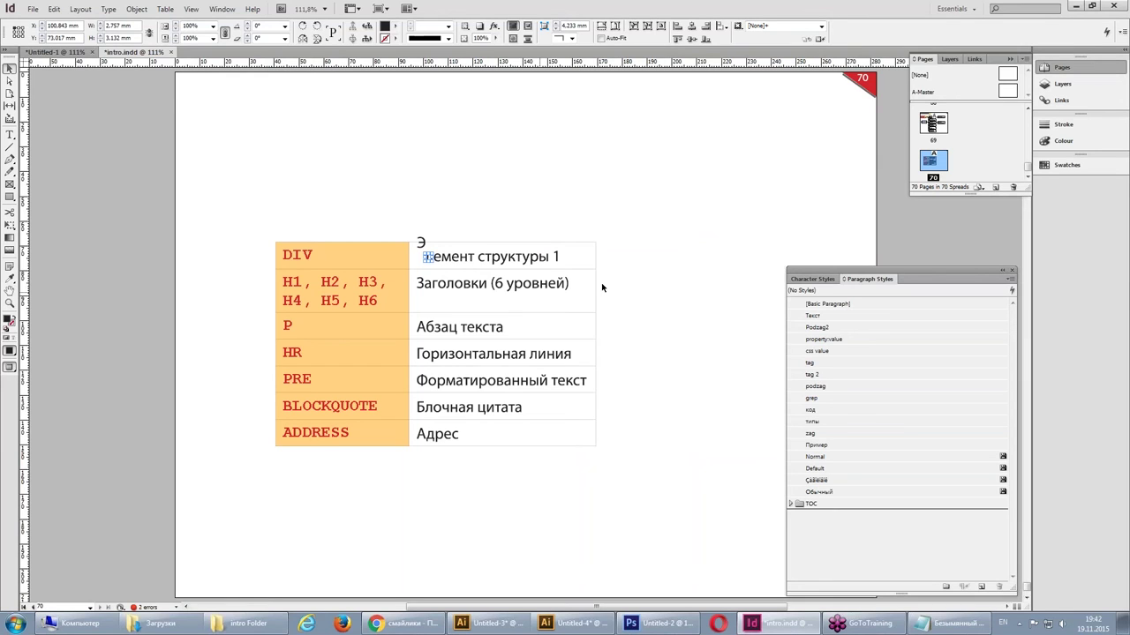
- Clear the letter selection and cycle through Photoshop and Untitled-1 back to intro.indd
key("Escape")
left_click(378, 301)
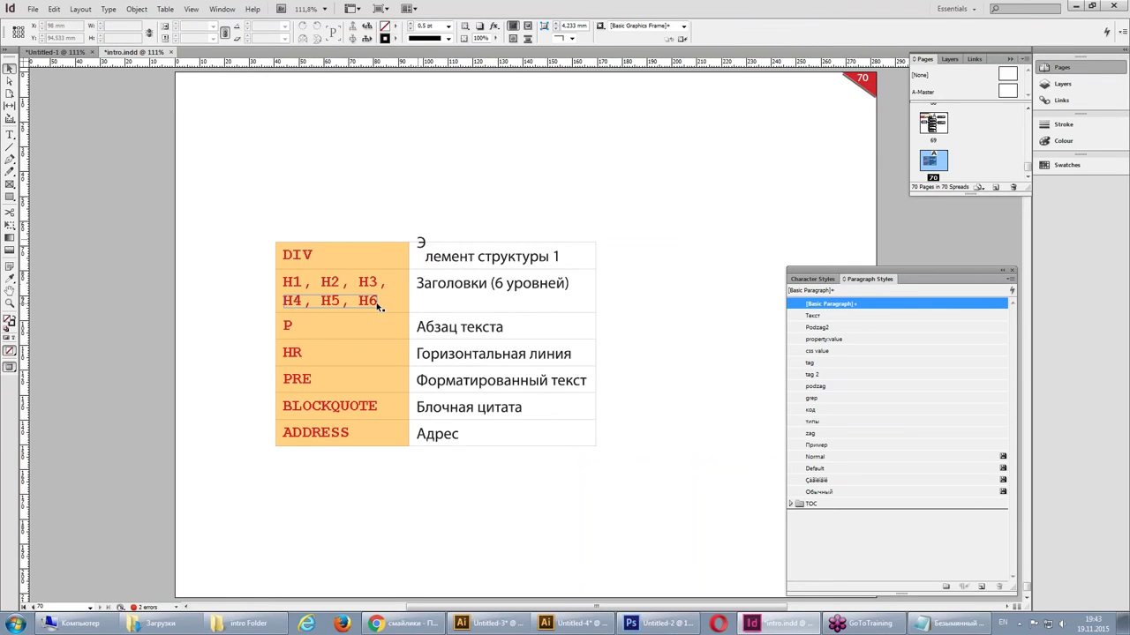
left_click(657, 623)
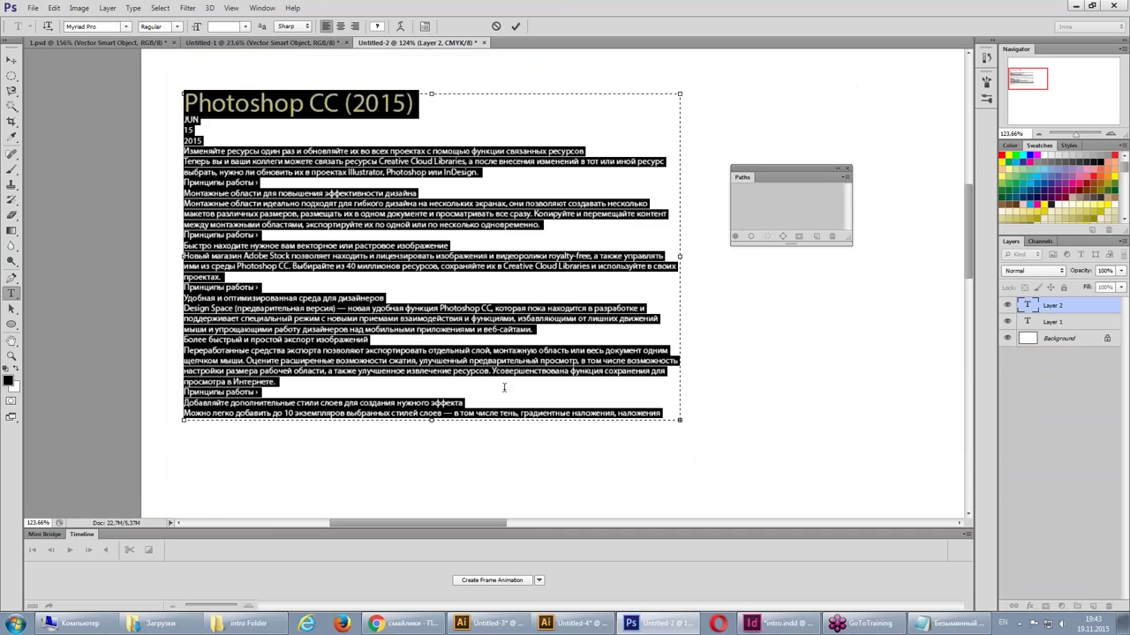
left_click(772, 621)
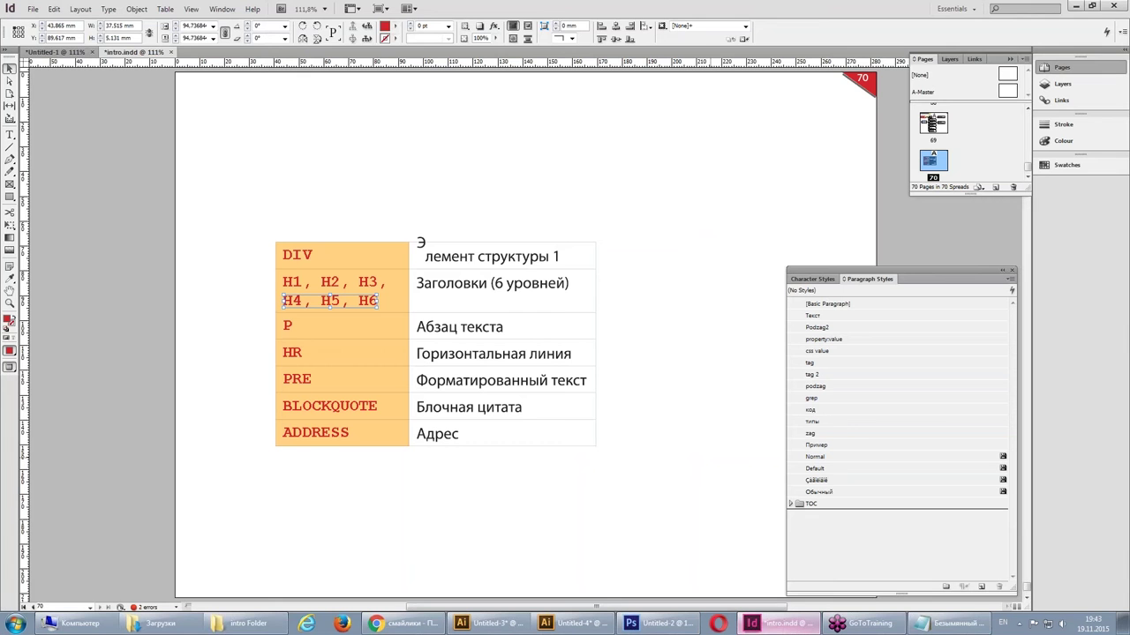
left_click(57, 53)
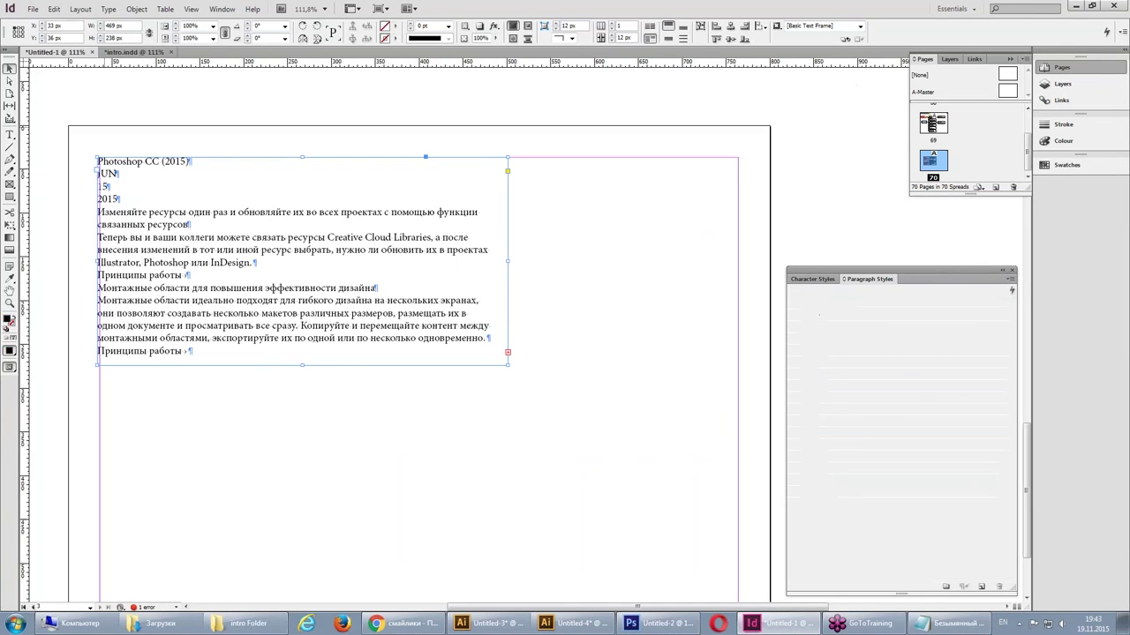
left_click(133, 53)
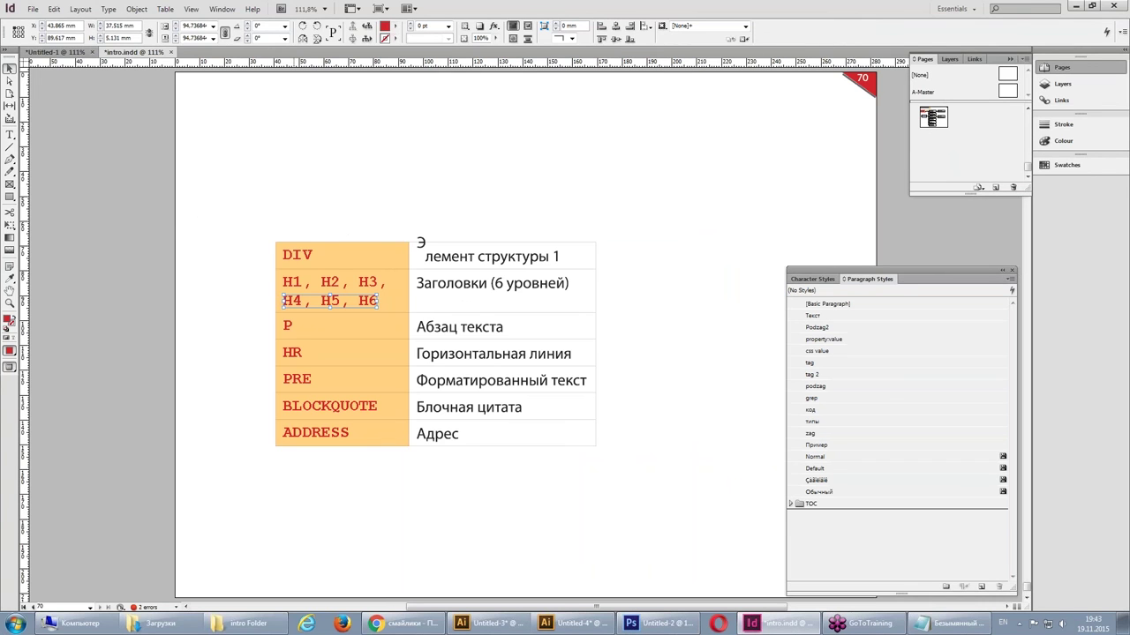
- Scroll to page 8, select the lower HTML-editors table, and switch to Photoshop
scroll(381, 264, "up", 3)
key("ctrl+shift+Page_Up")
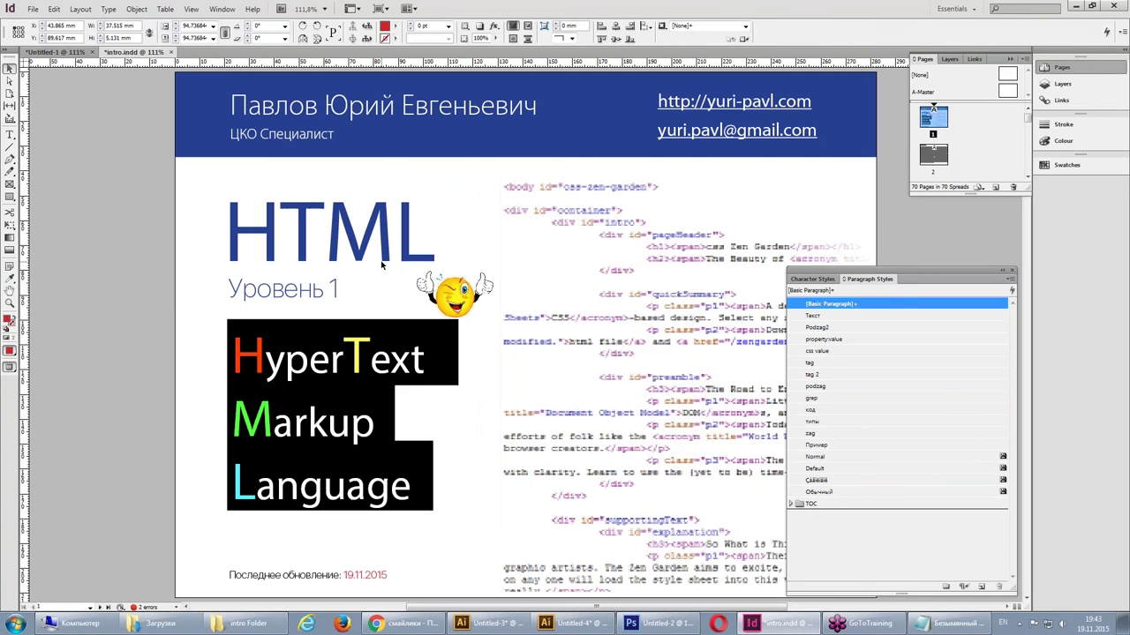
scroll(525, 265, "down", 3)
scroll(525, 336, "down", 8)
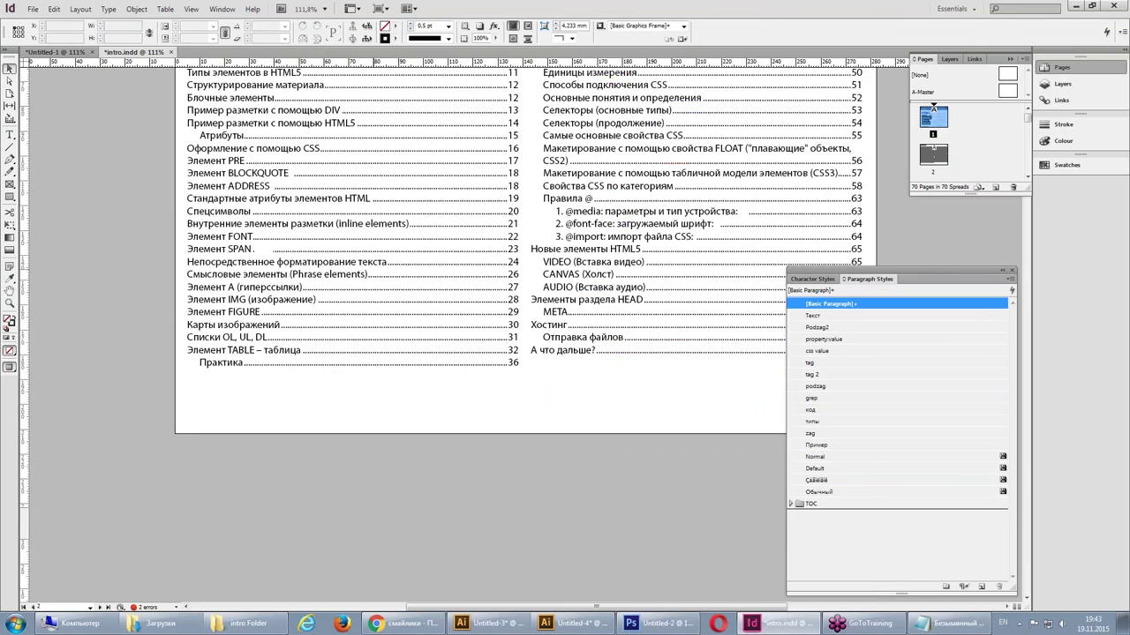
scroll(525, 335, "down", 3)
scroll(525, 336, "down", 3)
scroll(525, 336, "down", 2)
scroll(525, 335, "down", 4)
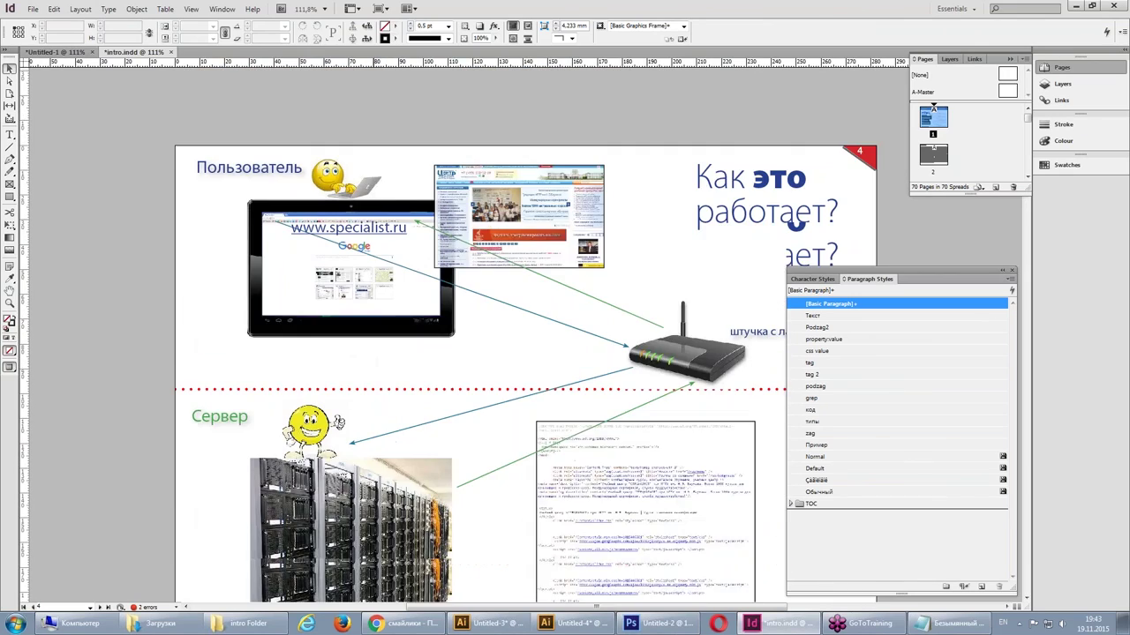
scroll(525, 335, "down", 2)
scroll(525, 335, "down", 5)
scroll(525, 336, "down", 3)
scroll(525, 336, "down", 4)
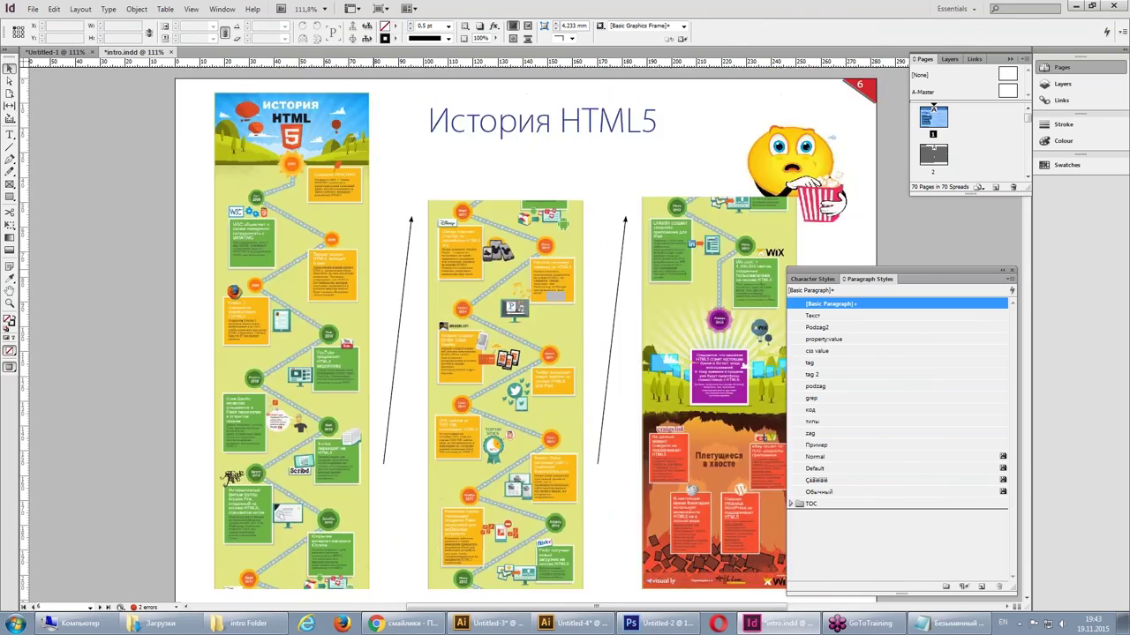
scroll(525, 335, "down", 6)
scroll(525, 336, "down", 2)
scroll(525, 335, "down", 3)
scroll(418, 197, "down", 5)
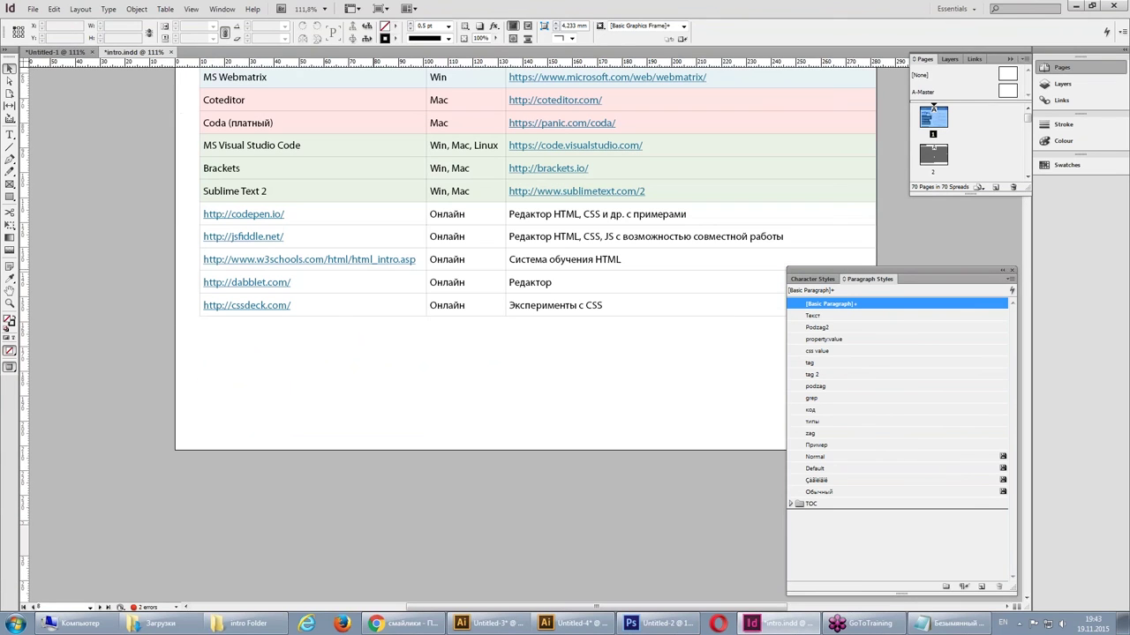
left_click(418, 203)
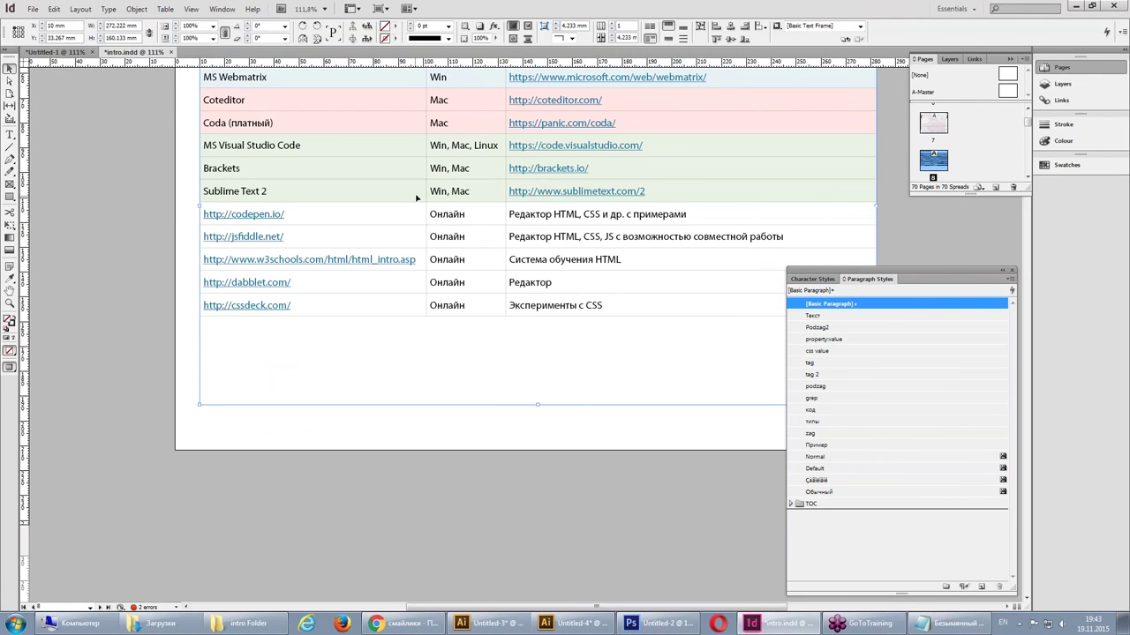
left_click(658, 623)
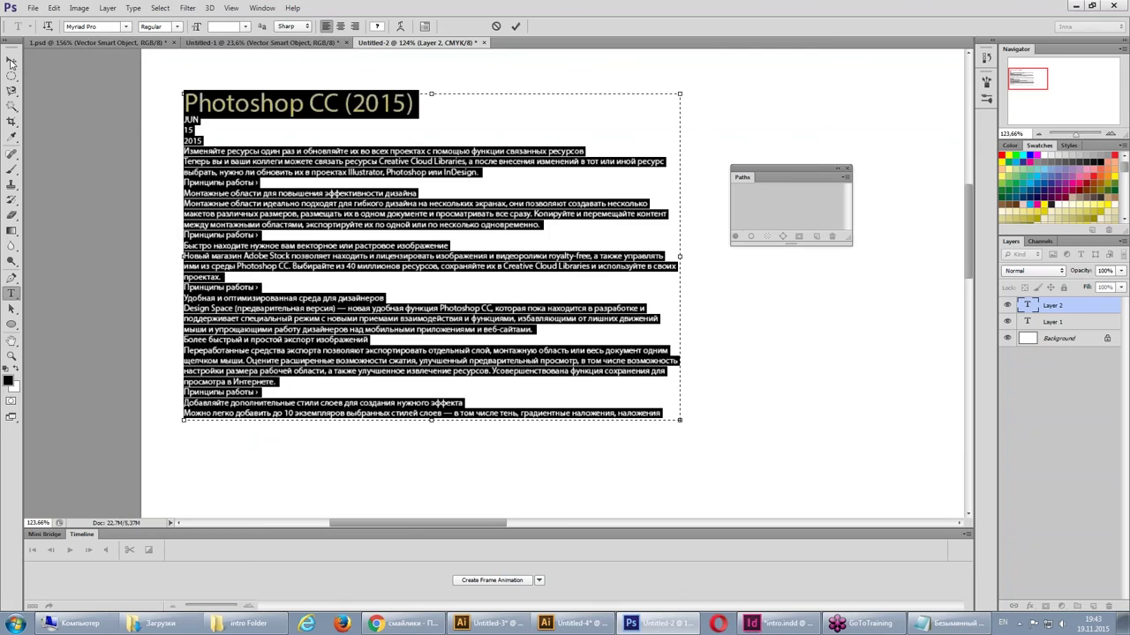
- Delete the Photoshop CC text layer and paste the HTML-editors table as a positioned smart object
left_click(12, 61)
key("Delete")
key("ctrl+v")
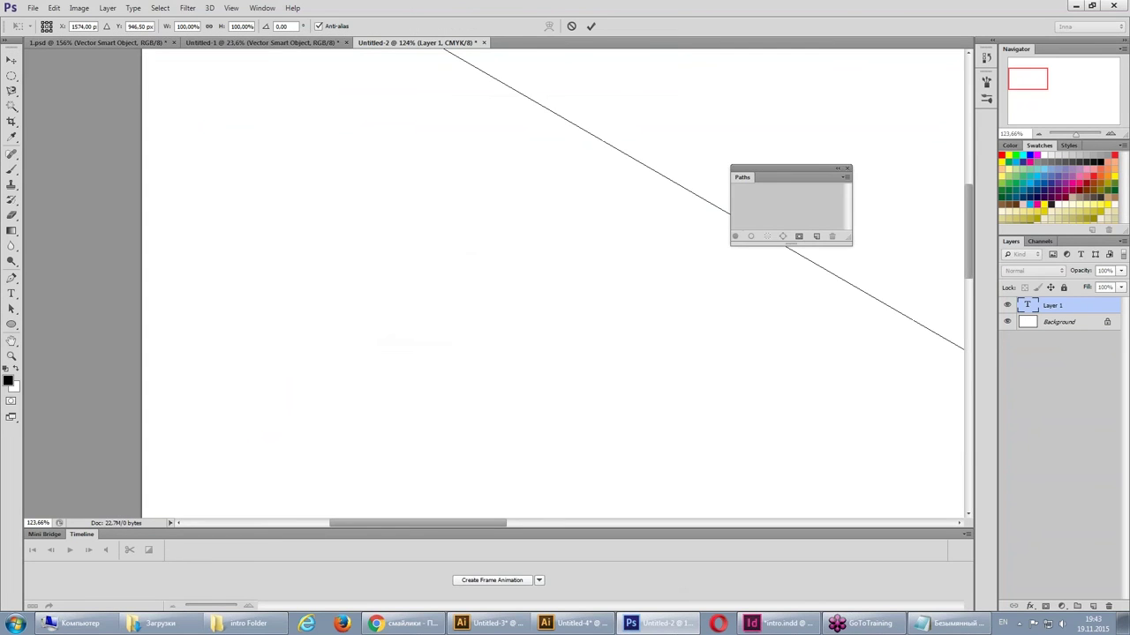
key("ctrl+minus")
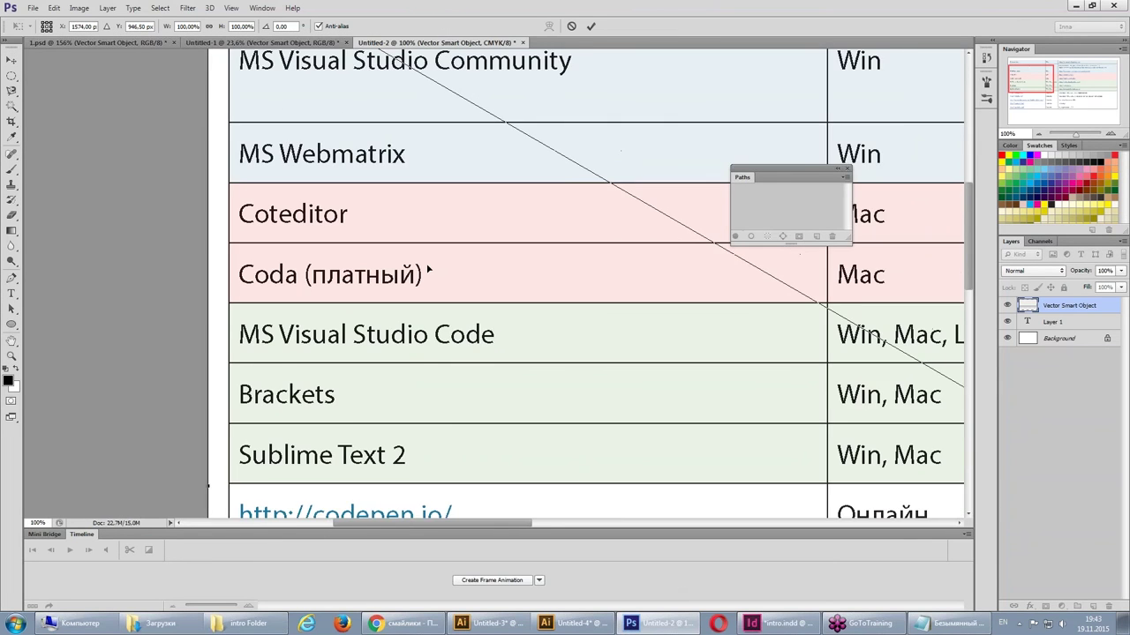
key("ctrl+minus")
left_click_drag(465, 205, 531, 237)
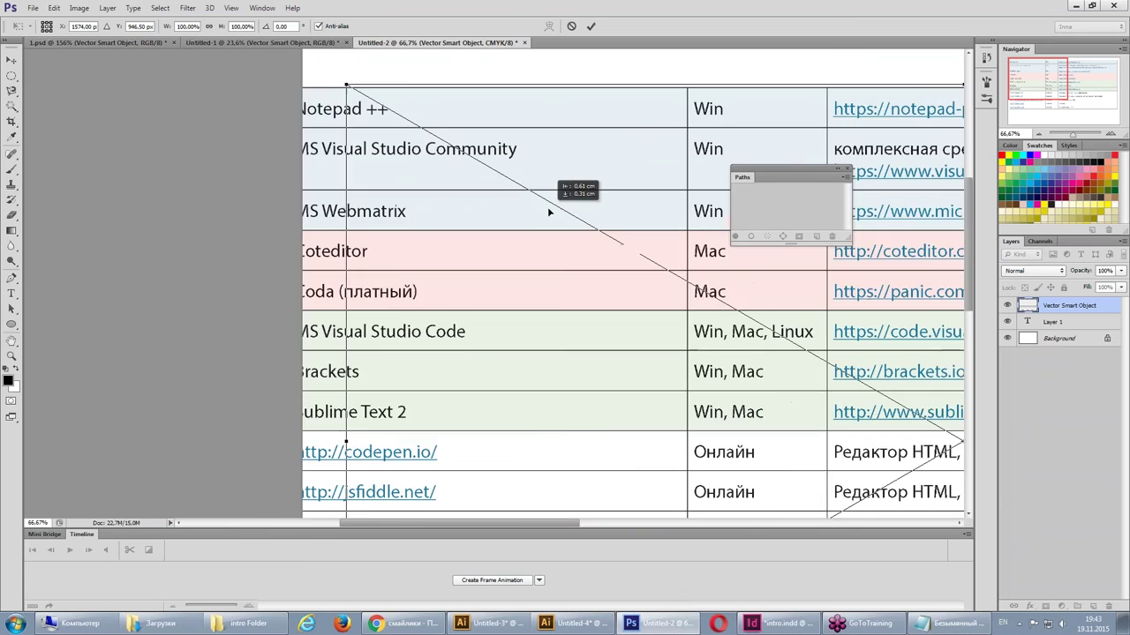
left_click_drag(508, 190, 473, 191)
key("Return")
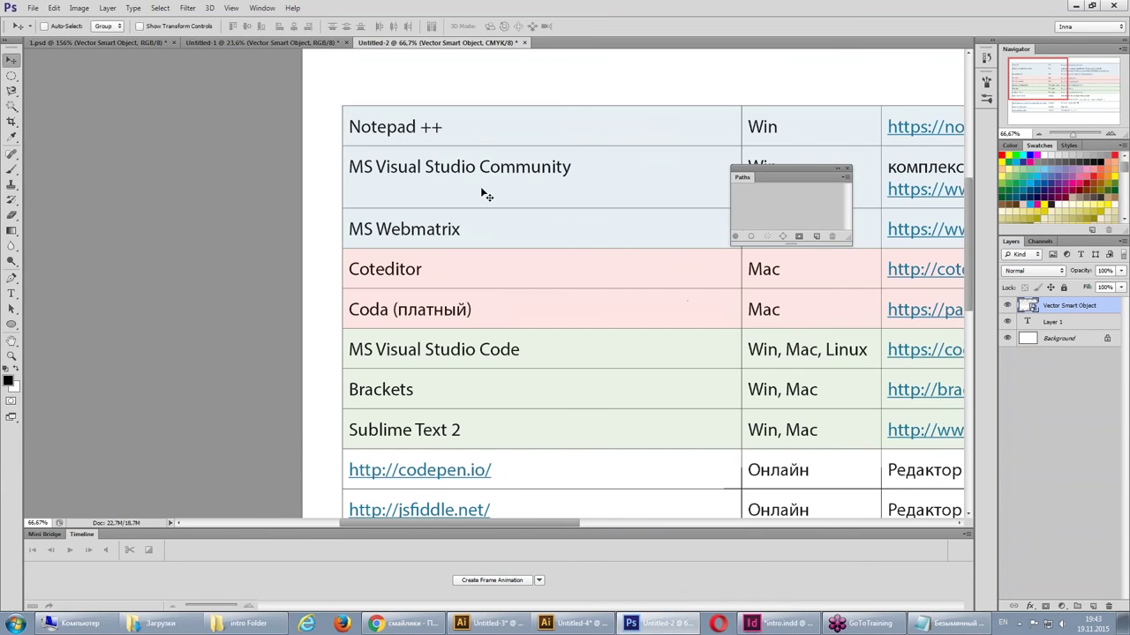
left_click_drag(467, 123, 432, 120)
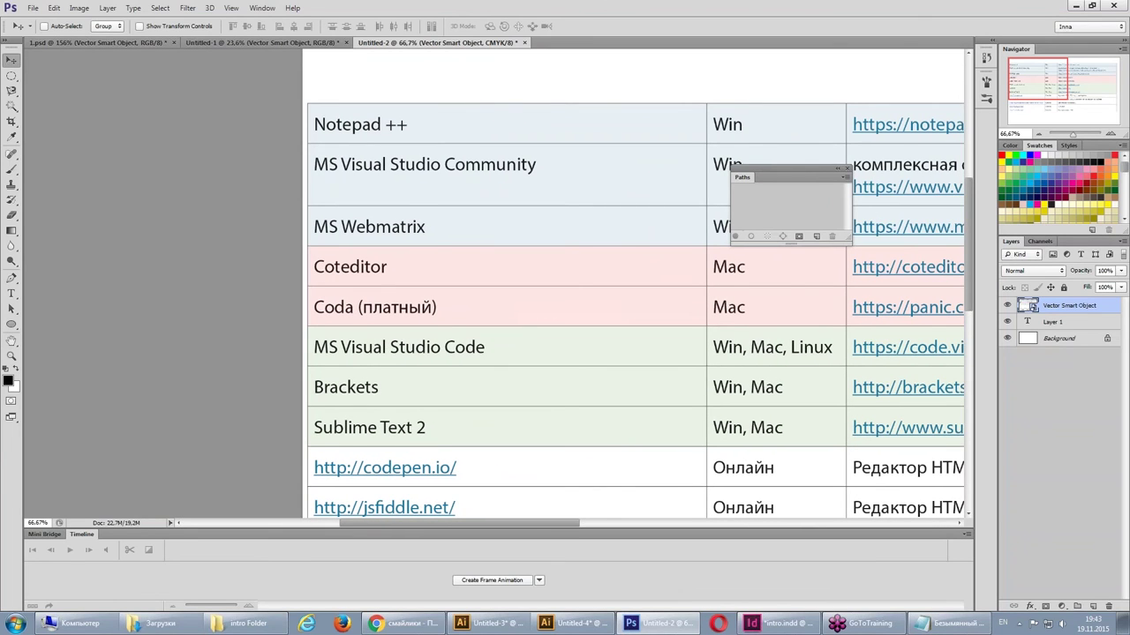
- Choose Edit Contents on the table's Vector Smart Object layer and dismiss the notice
right_click(1054, 308)
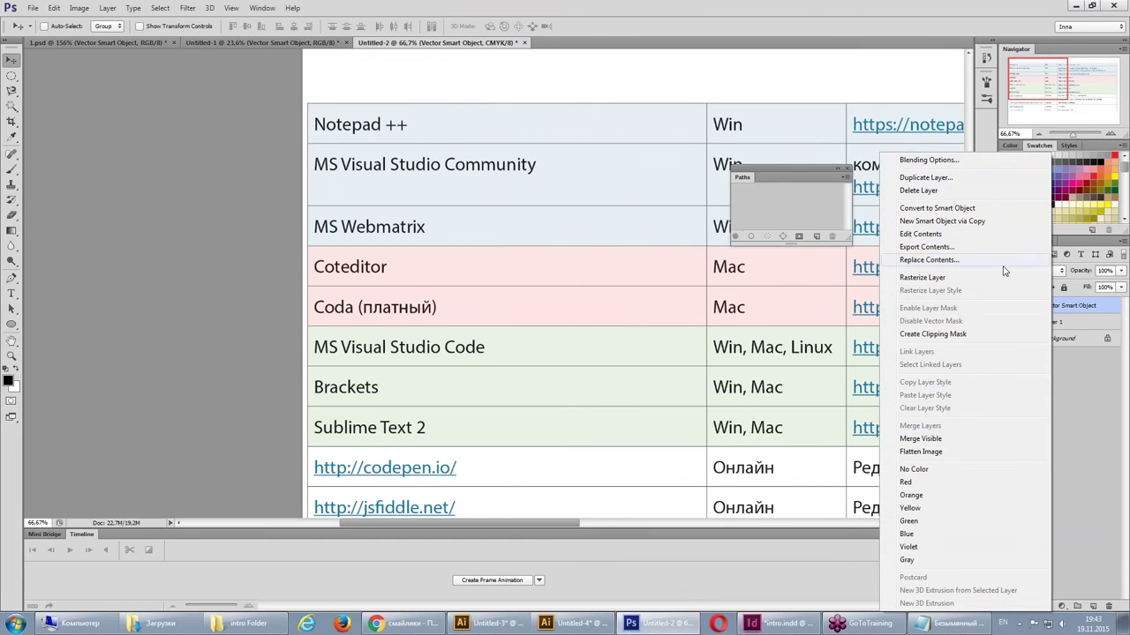
left_click(944, 234)
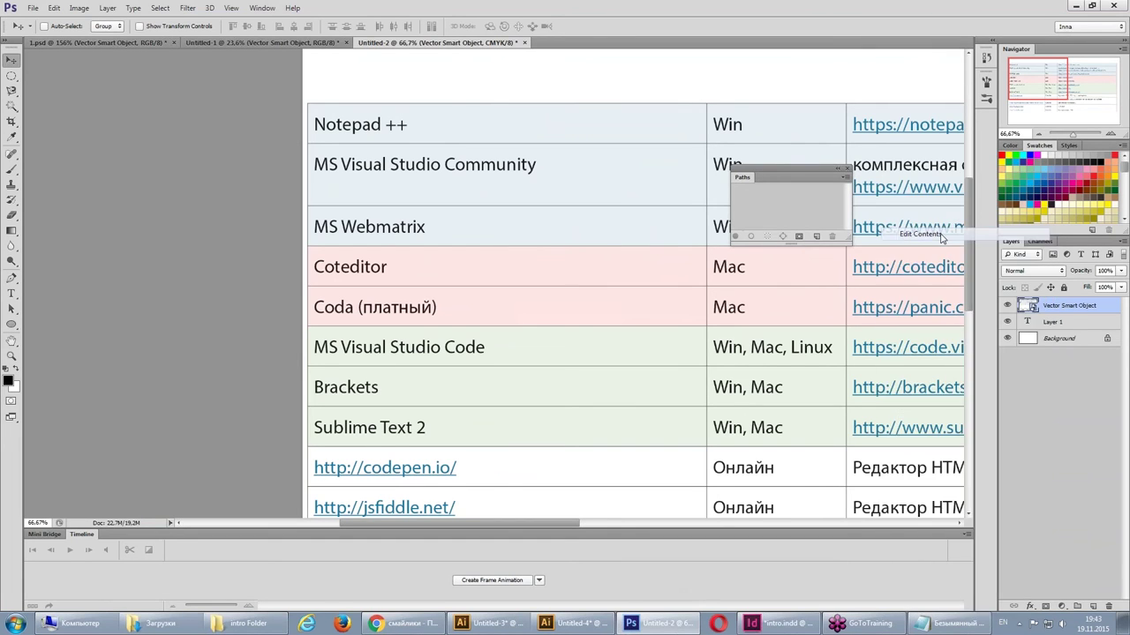
left_click(603, 258)
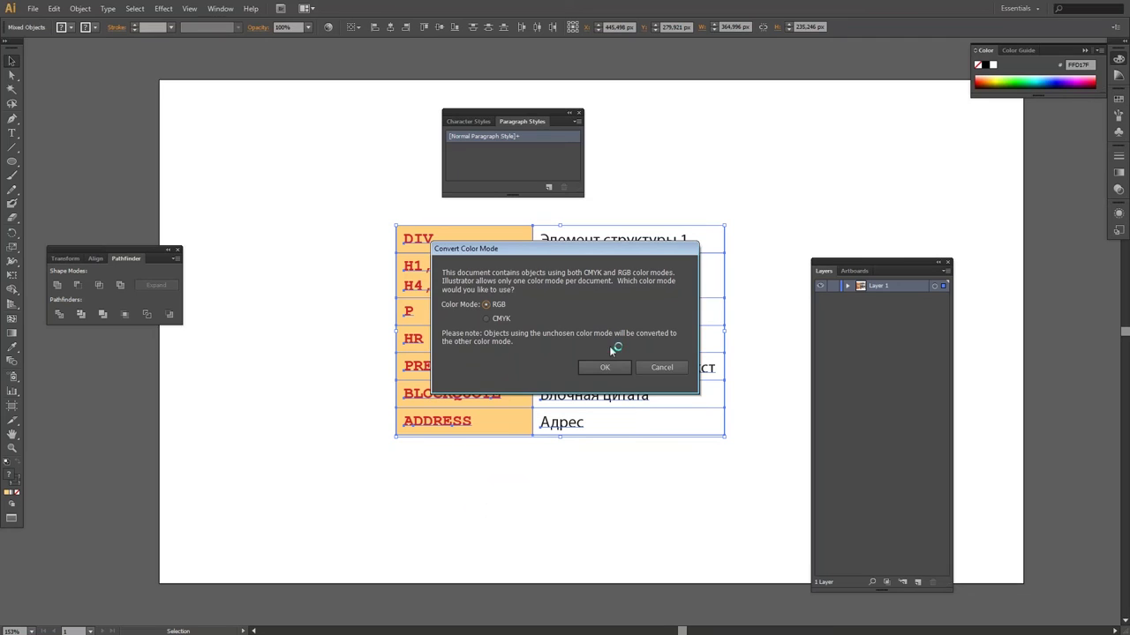
- Accept RGB colour mode for the smart object document, then return to Photoshop's Untitled-2
key("Return")
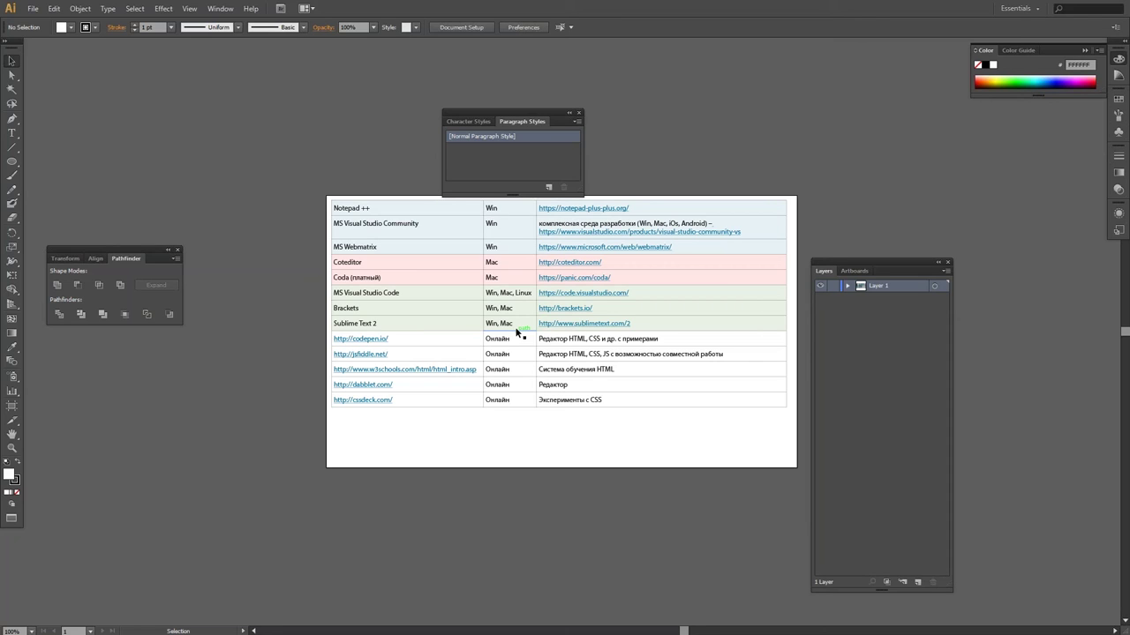
key("alt+Tab")
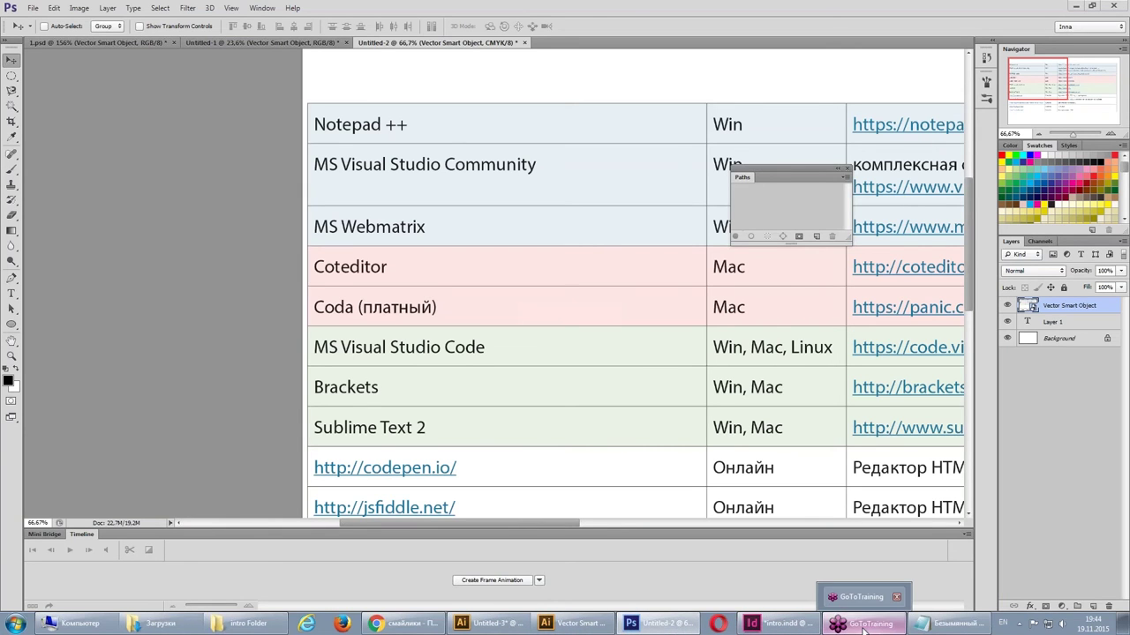
- Zoom out, nudge the table smart object, then delete its layer from Untitled-2
key("alt+shift")
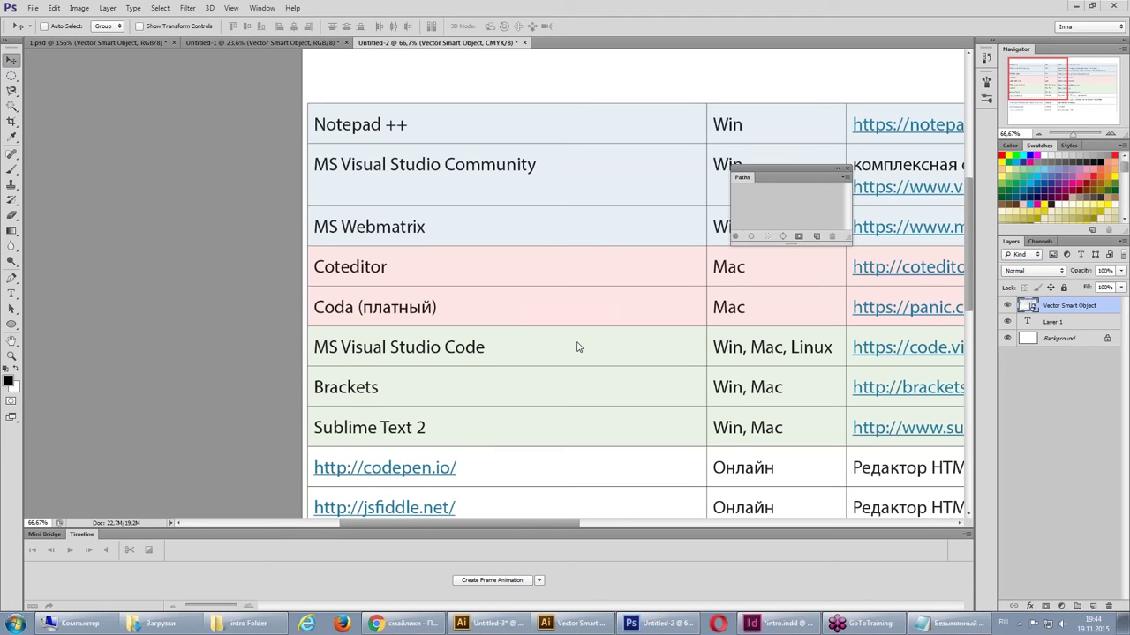
key("alt+shift")
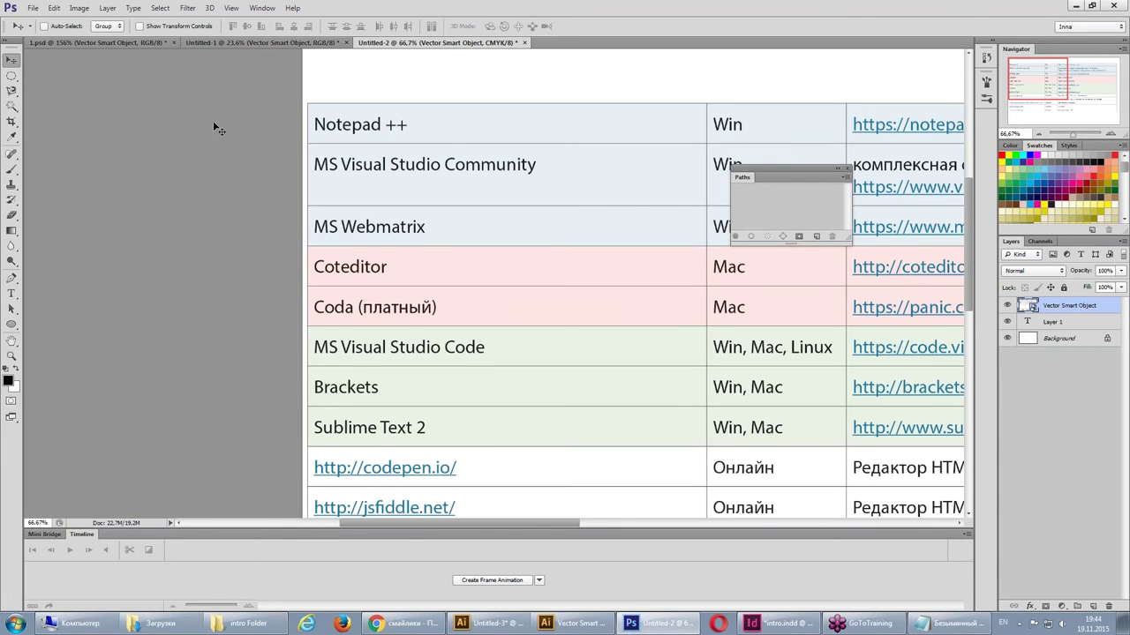
key("ctrl+minus")
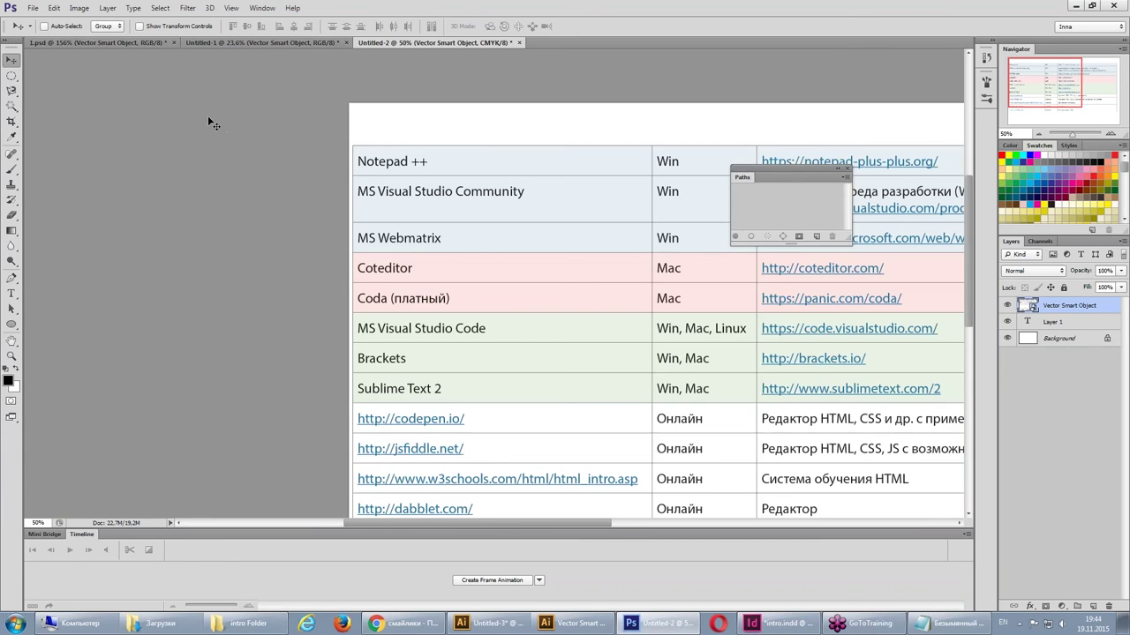
mouse_move(398, 262)
left_mouse_down()
mouse_move(445, 230)
mouse_move(426, 211)
left_mouse_up()
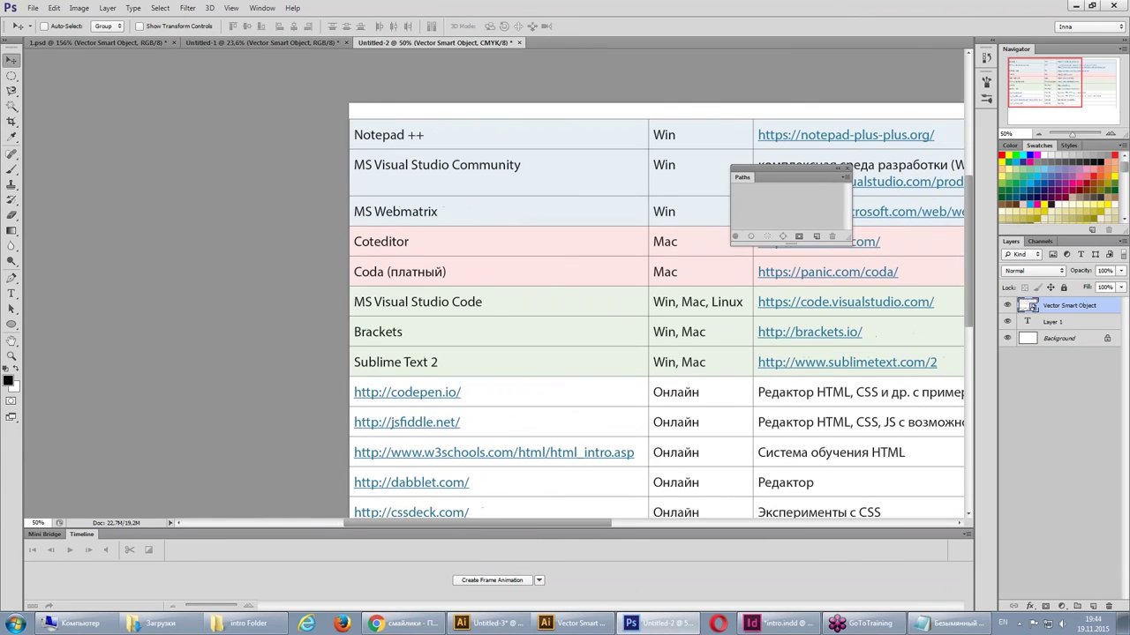
key("Delete")
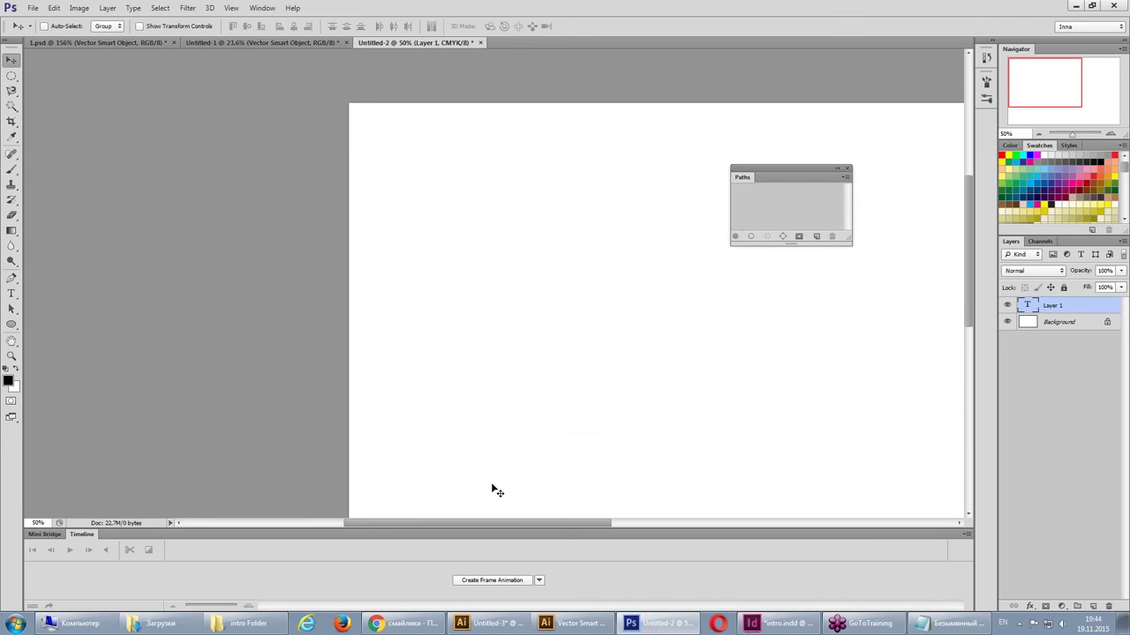
- Return to Chrome and scroll through the 'смайлики' image results
left_click(422, 624)
scroll(596, 381, "down", 2)
scroll(609, 442, "down", 2)
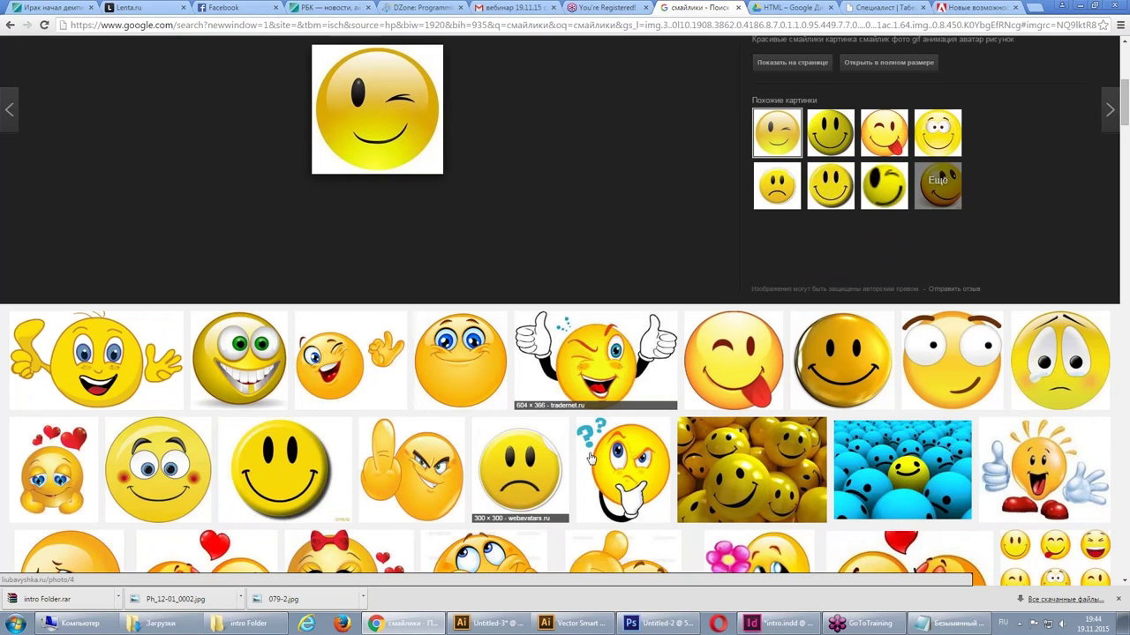
- Preview the blue-eyed smiley, then bring up the Специалист trainer timetable tab
left_click(458, 364)
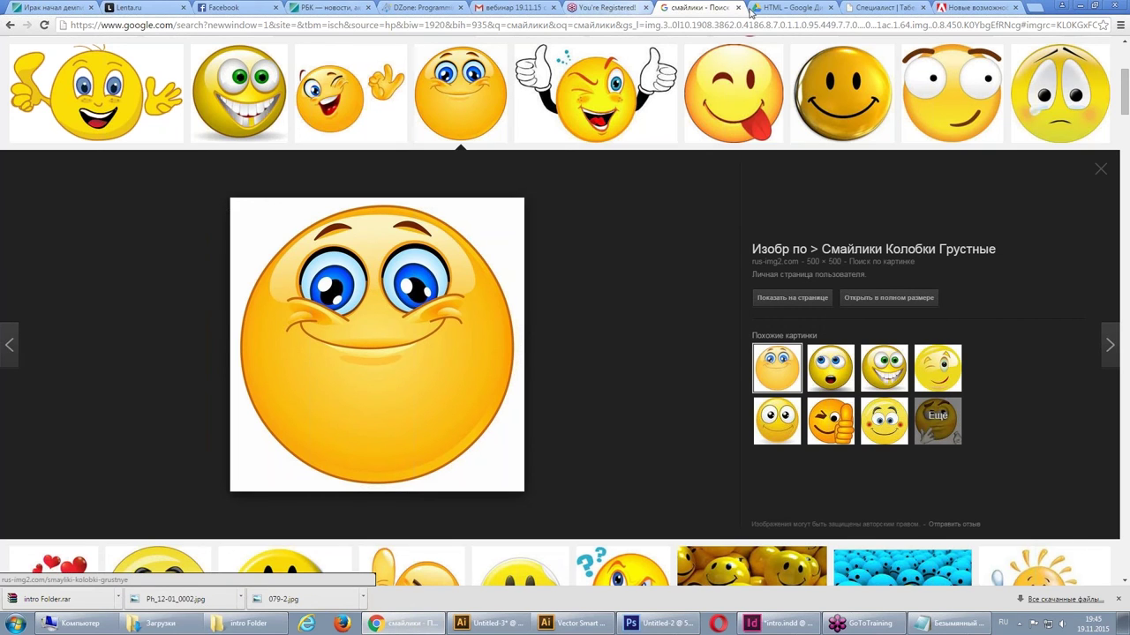
left_click(876, 9)
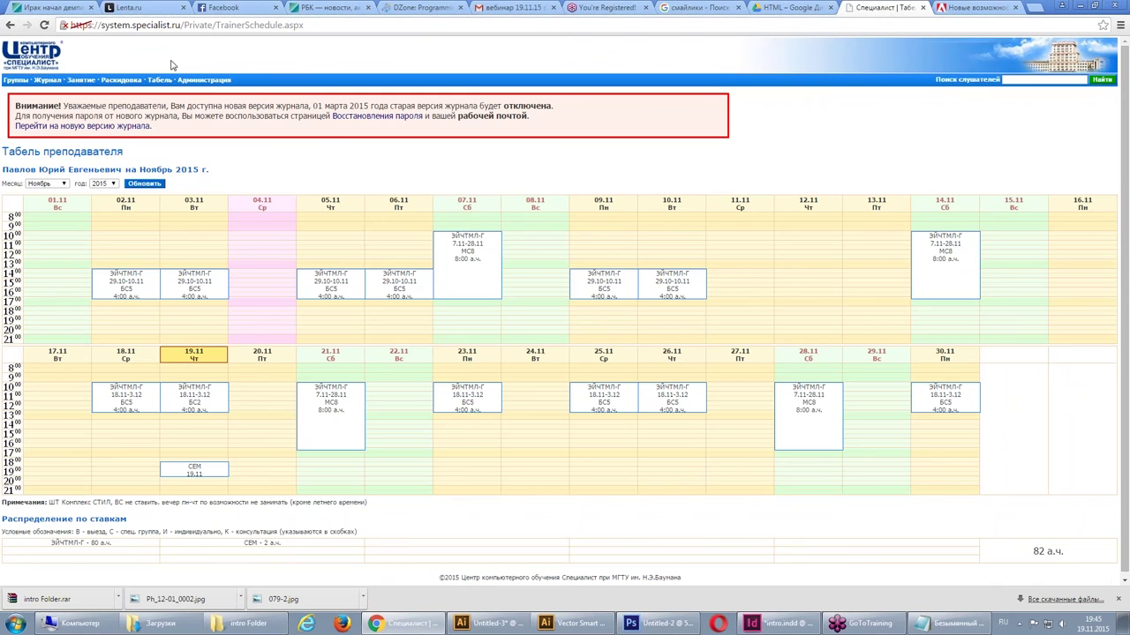
- In the 19 November 2015 Lecture.aspx register, tick 'Слушатель присутств.' for rows 1 and 2
left_click(82, 79)
scroll(136, 283, "down", 1)
scroll(136, 282, "down", 3)
scroll(71, 388, "down", 5)
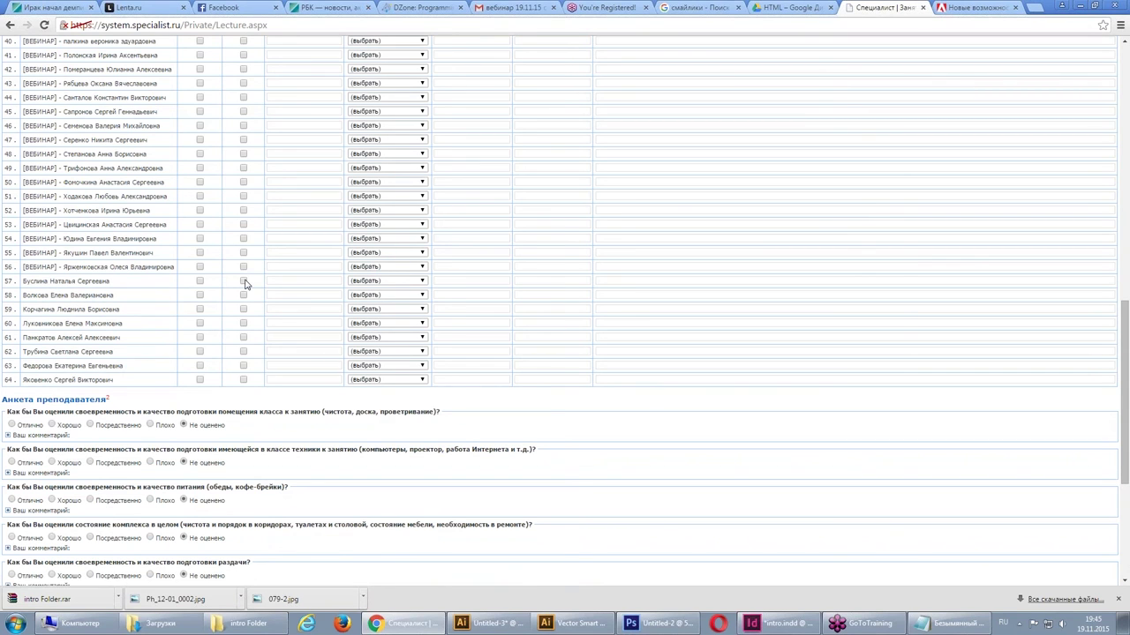
scroll(478, 336, "up", 5)
scroll(507, 338, "up", 4)
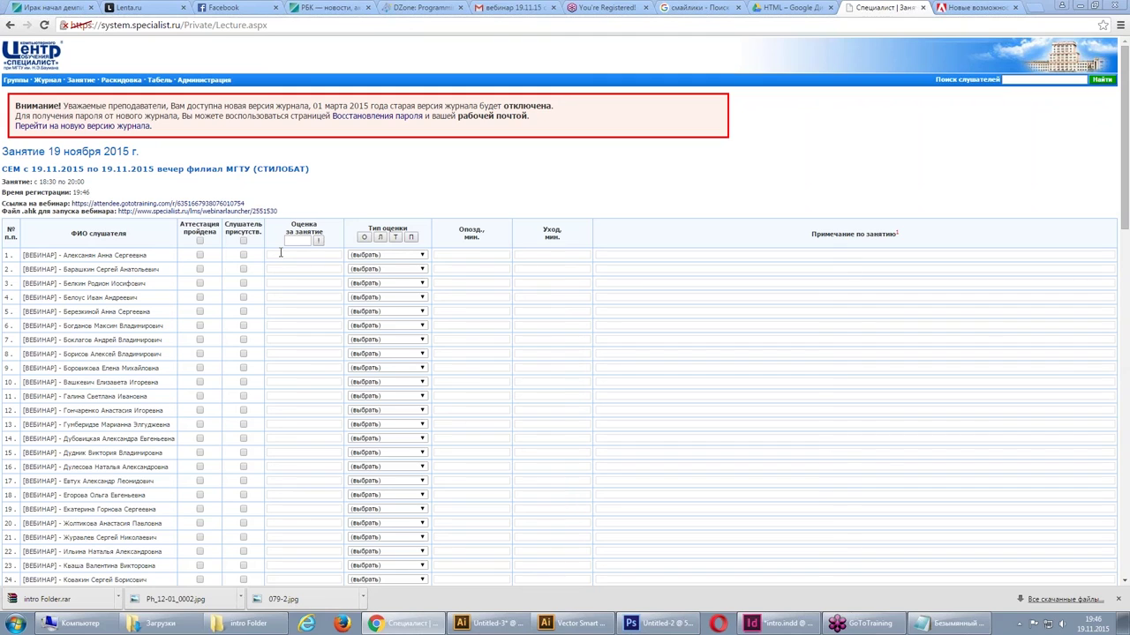
left_click(243, 255)
left_click(244, 270)
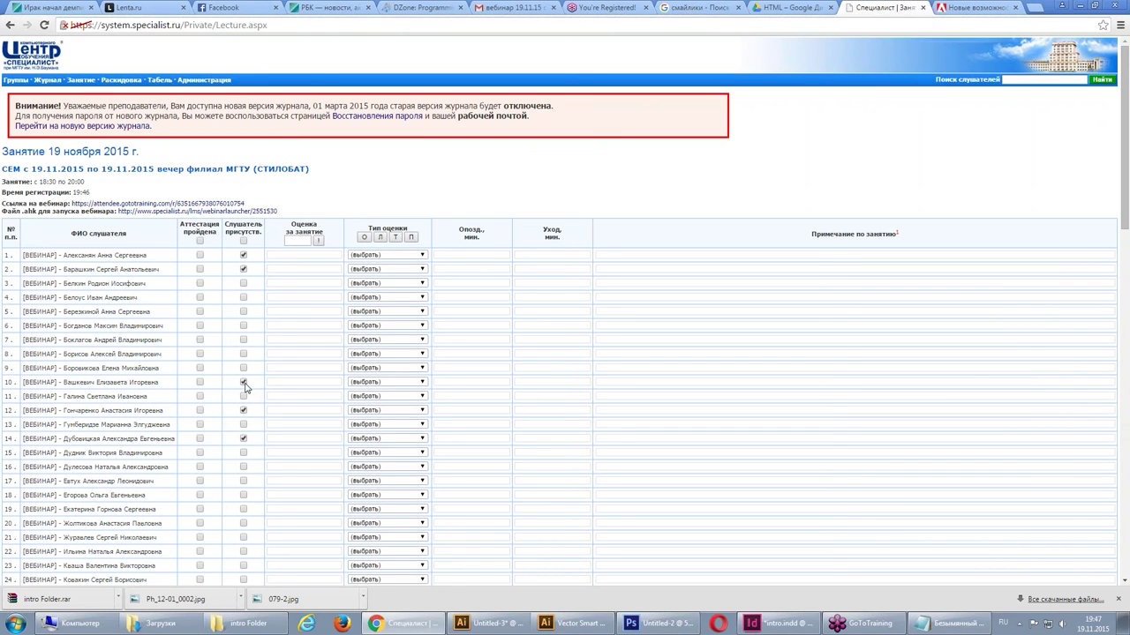
- Tick 'присутств.' for the students in rows 22 and 47
scroll(238, 393, "down", 2)
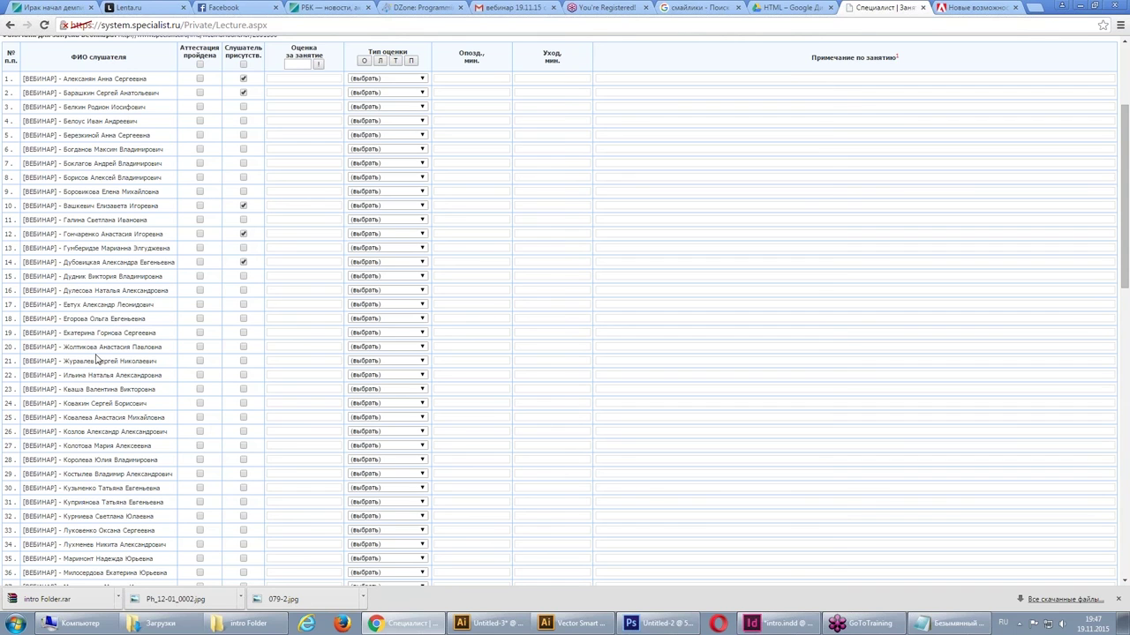
scroll(97, 358, "down", 2)
scroll(97, 491, "down", 2)
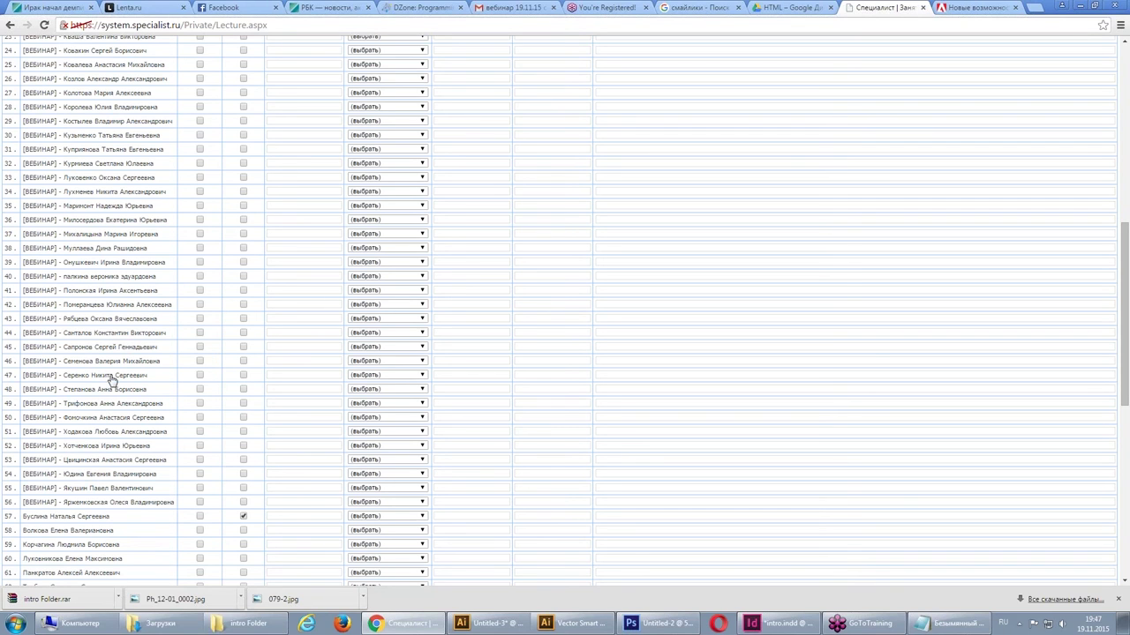
scroll(150, 397, "down", 3)
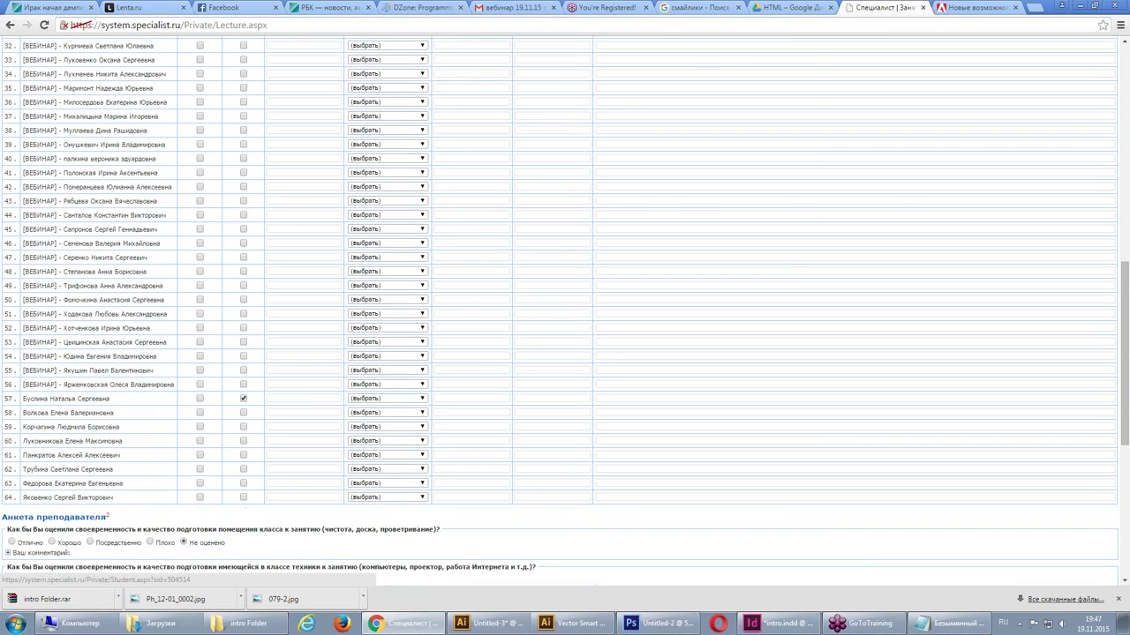
scroll(150, 397, "up", 2)
scroll(150, 398, "up", 4)
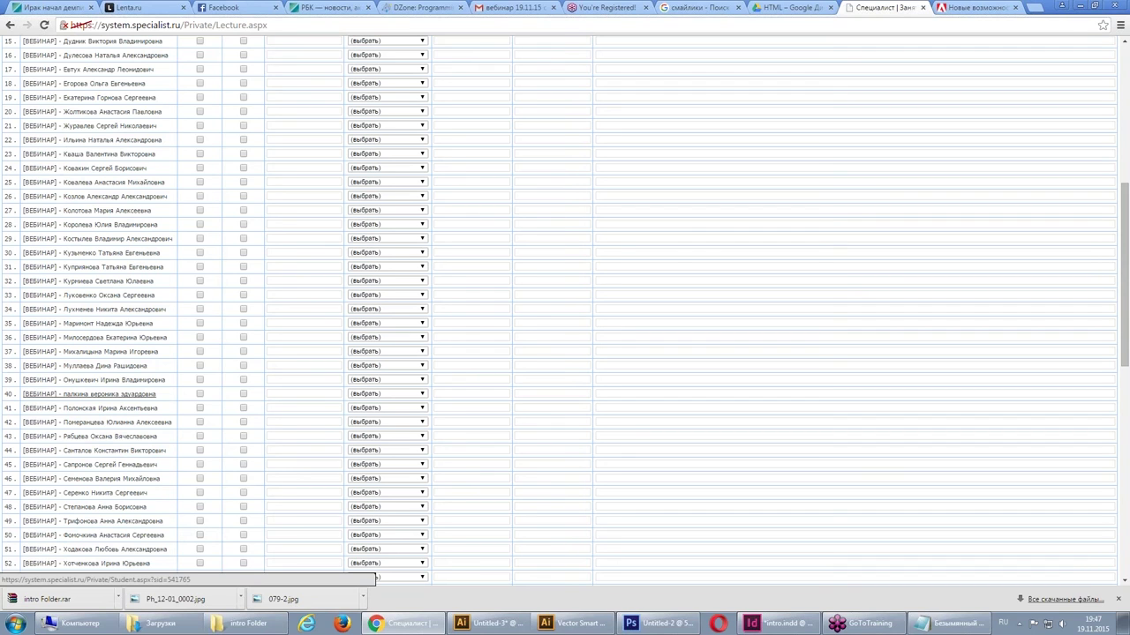
scroll(150, 397, "up", 3)
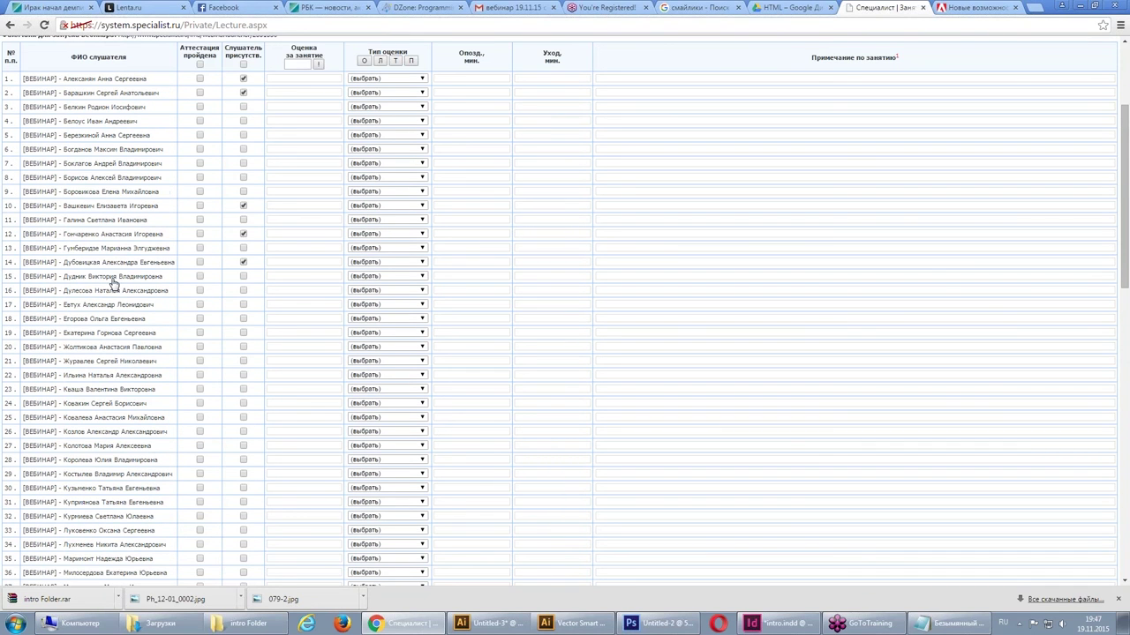
left_click(243, 376)
scroll(226, 339, "down", 1)
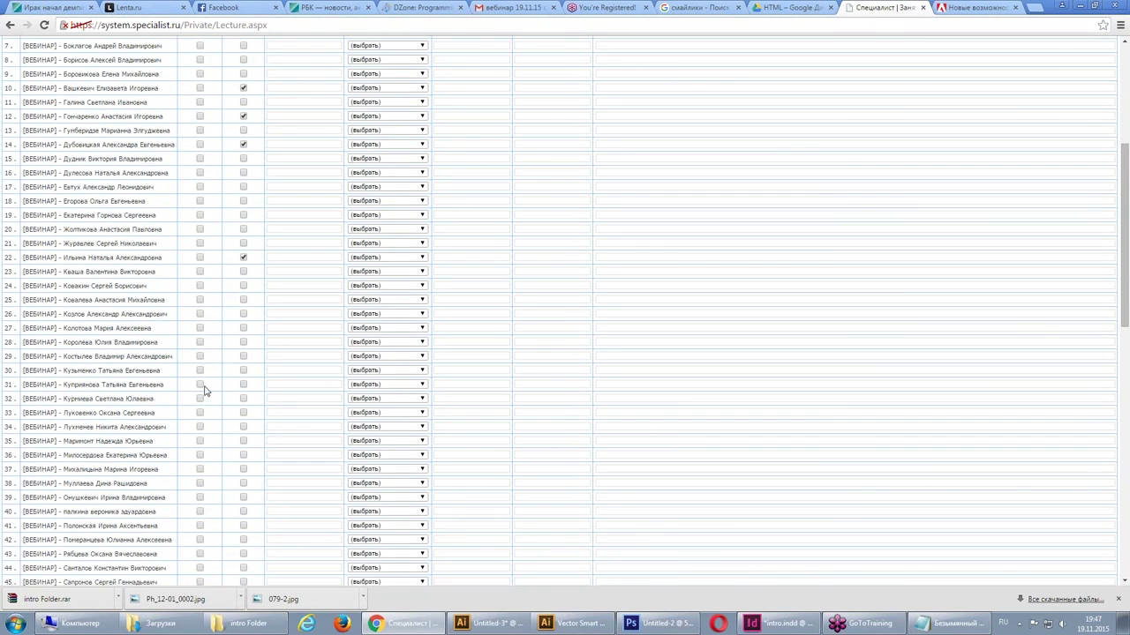
scroll(205, 391, "down", 1)
left_click(244, 493)
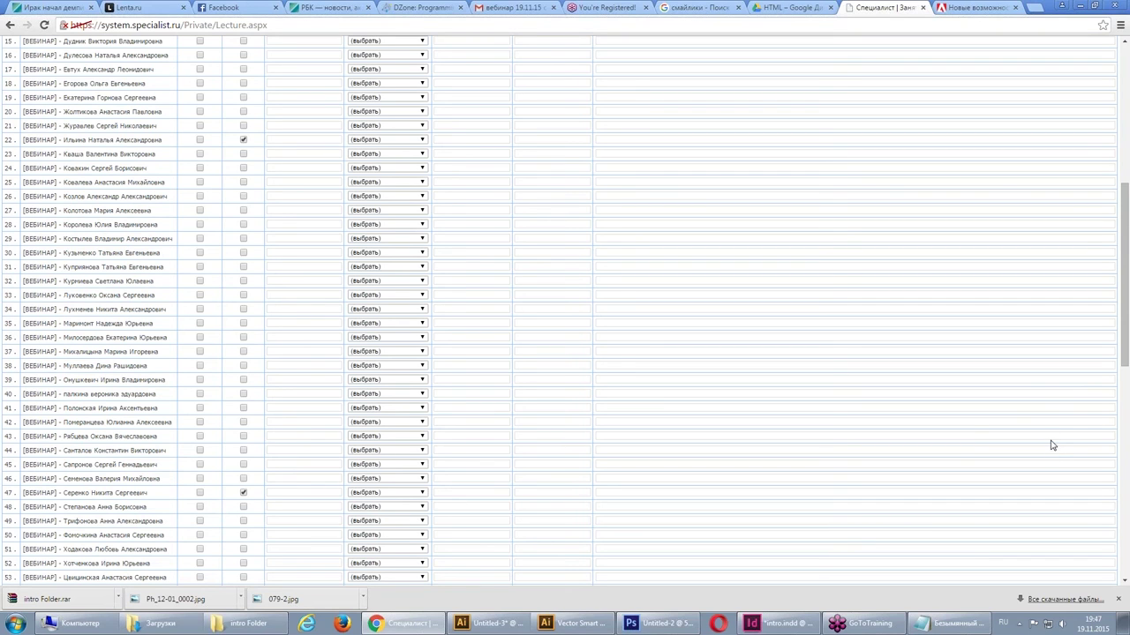
- Tick 'присутств.' for the students in rows 11, 15 and 6
scroll(287, 324, "up", 2)
scroll(288, 324, "up", 1)
scroll(288, 324, "up", 1)
left_click(244, 337)
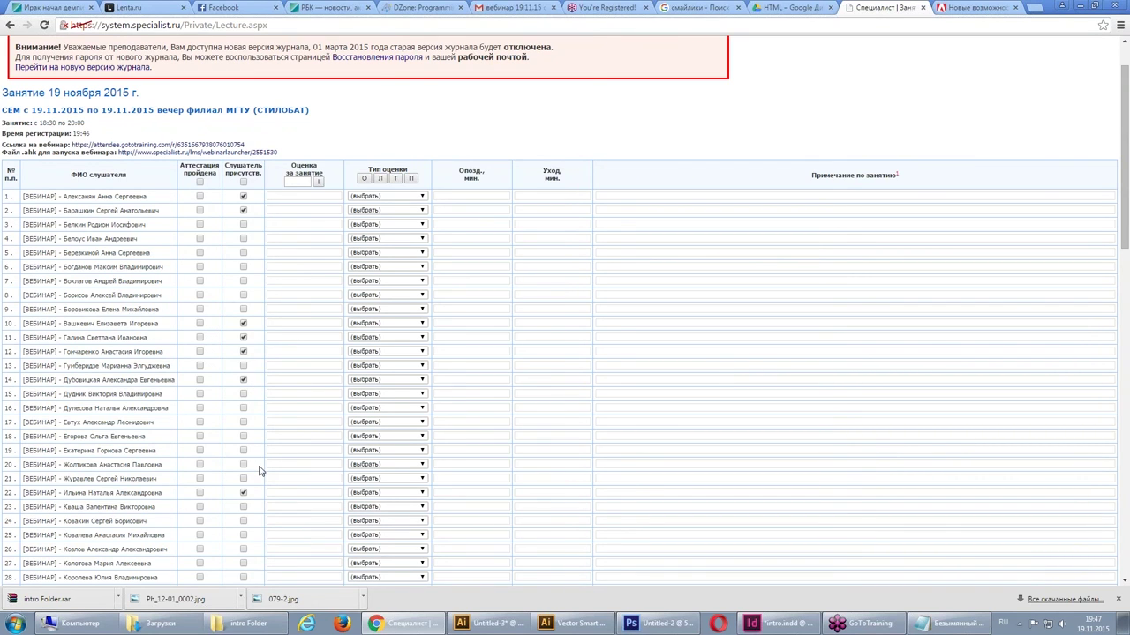
scroll(258, 470, "down", 2)
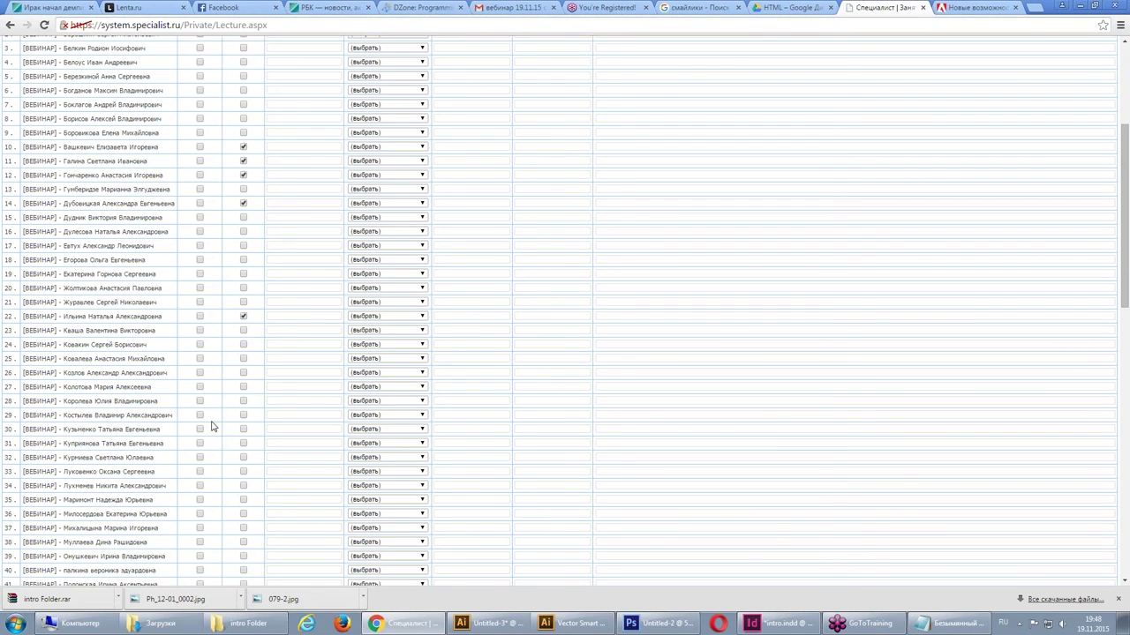
left_click(244, 218)
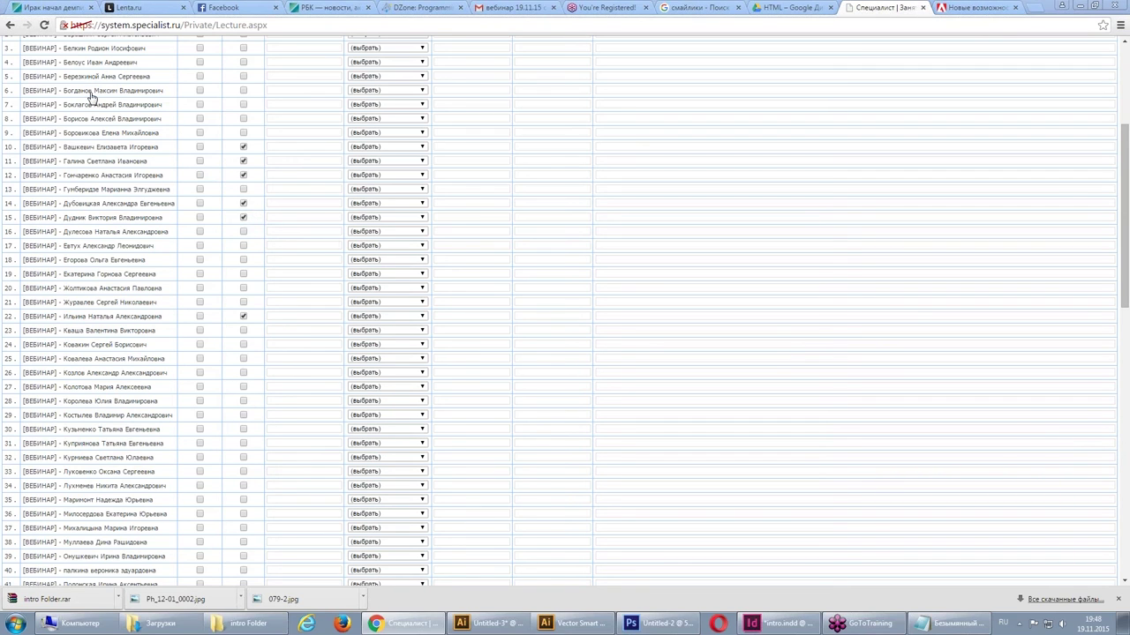
left_click(243, 91)
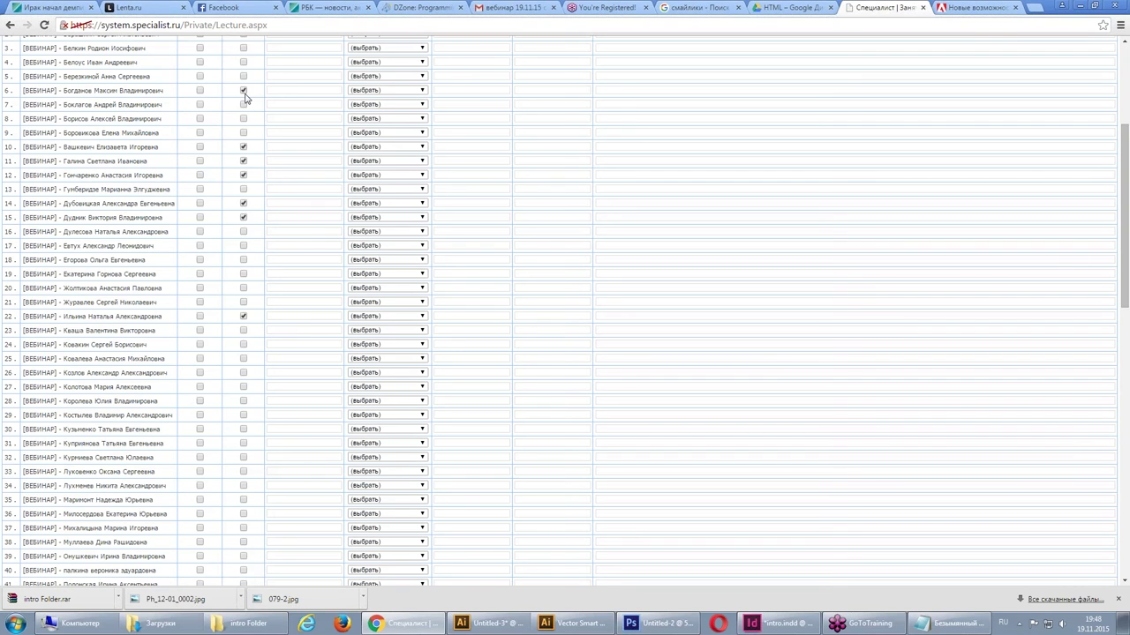
scroll(207, 536, "down", 3)
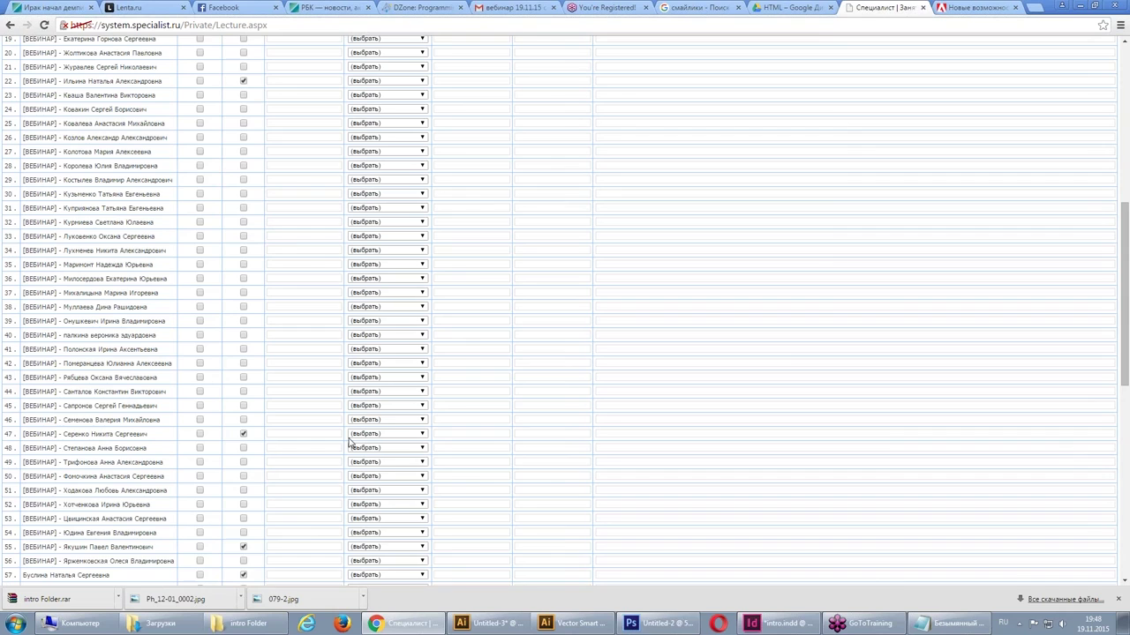
scroll(351, 444, "down", 2)
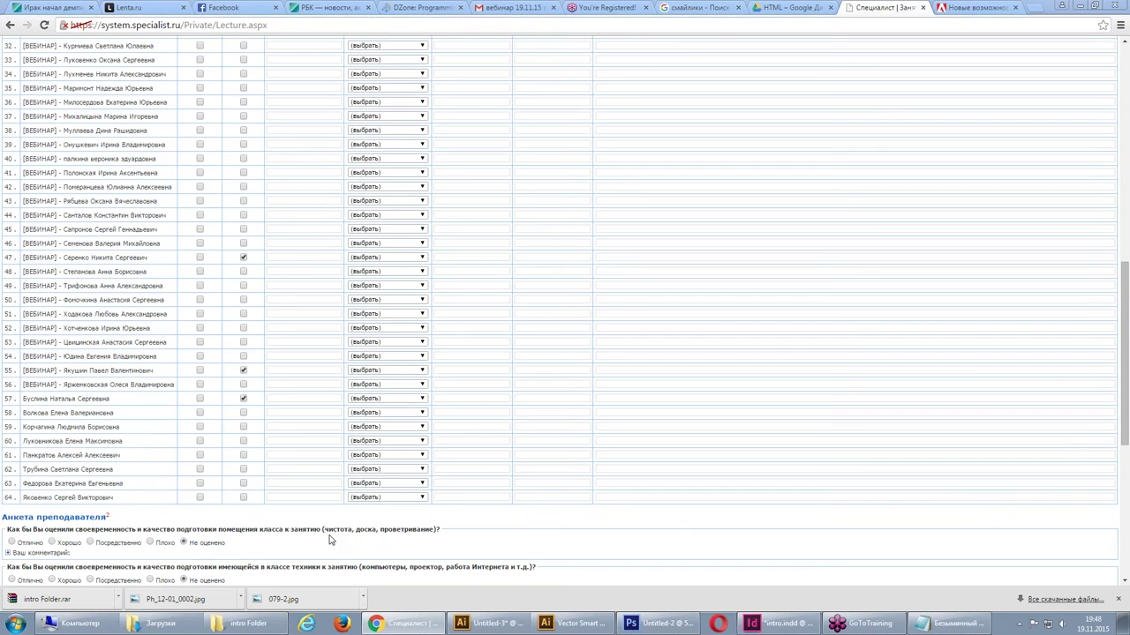
scroll(670, 538, "down", 1)
scroll(668, 544, "down", 2)
scroll(621, 524, "down", 1)
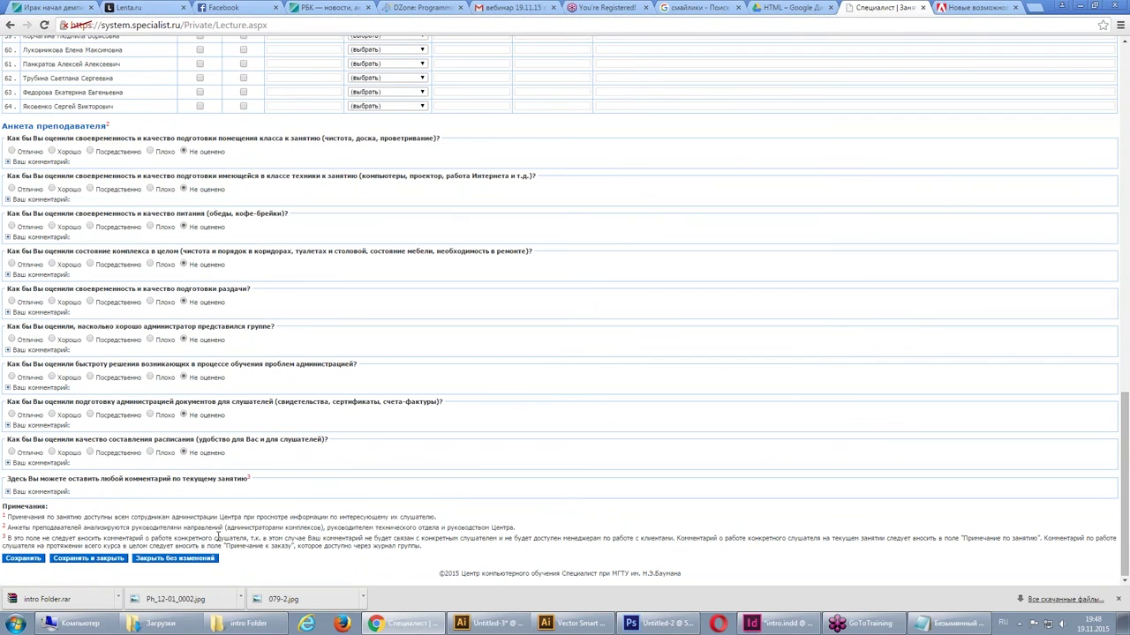
- Submit the lesson's attendance form with the 'Сохранить' button
left_click(93, 560)
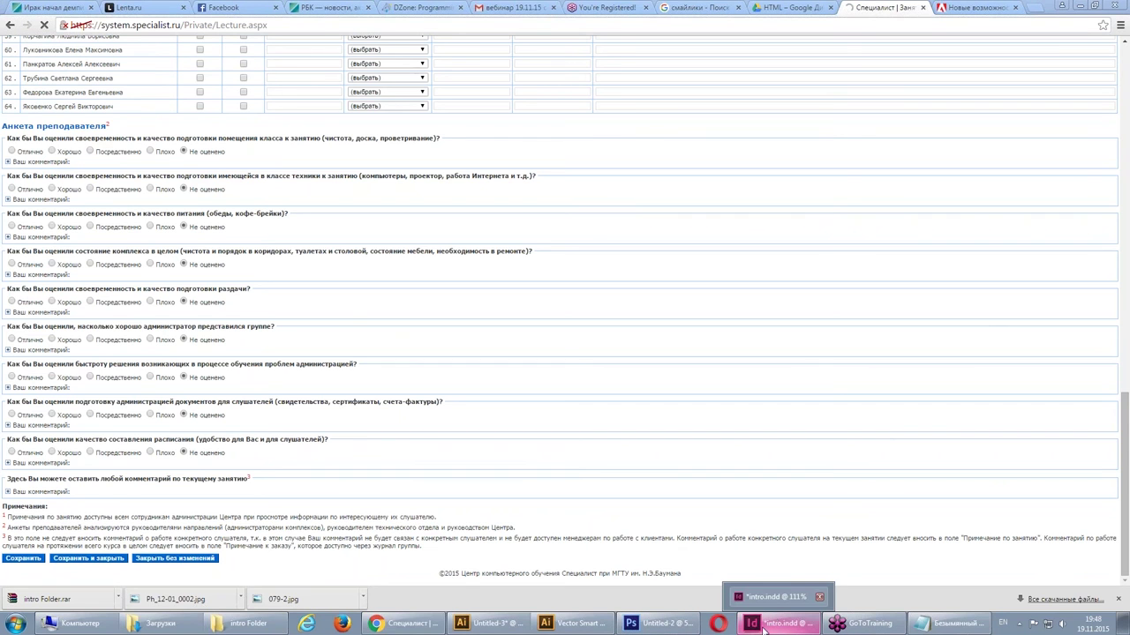
left_click(651, 617)
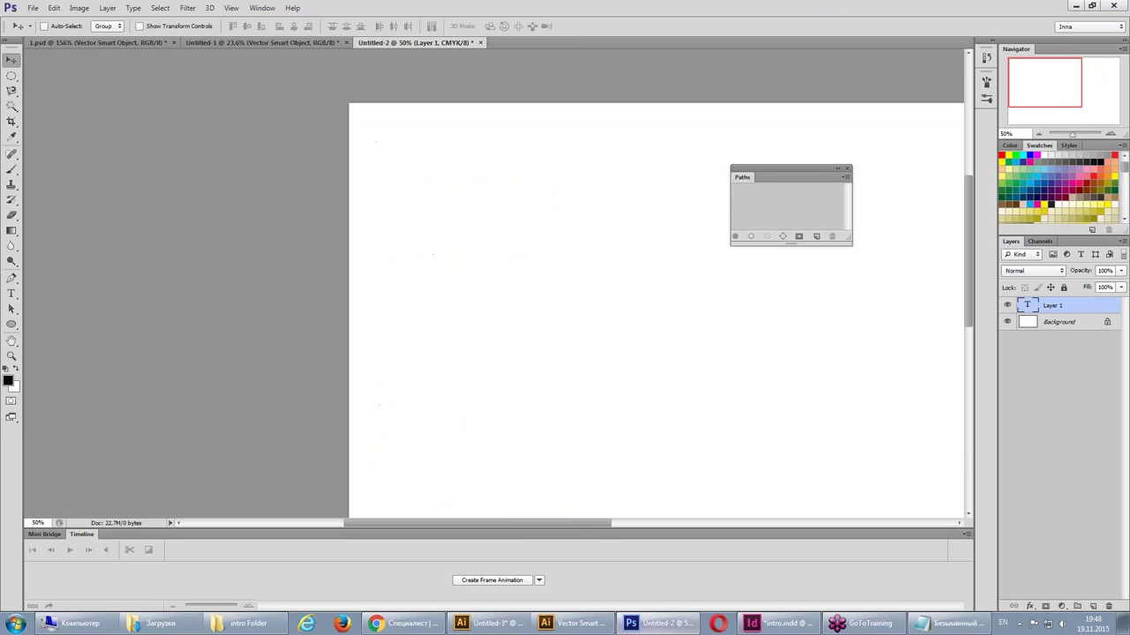
left_click(401, 623)
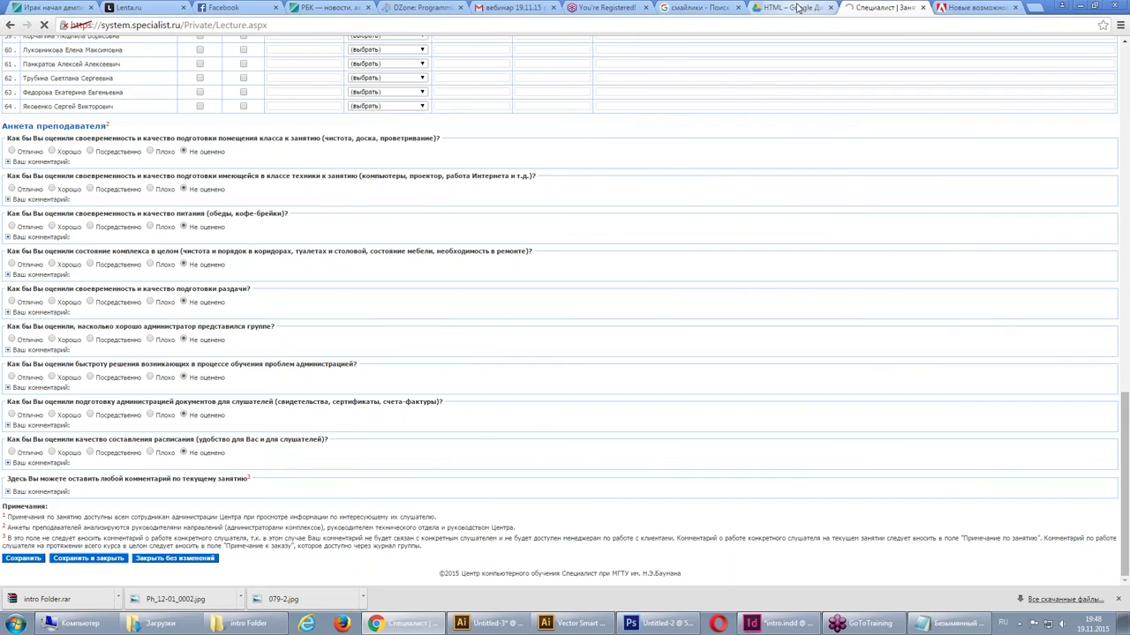
left_click(32, 562)
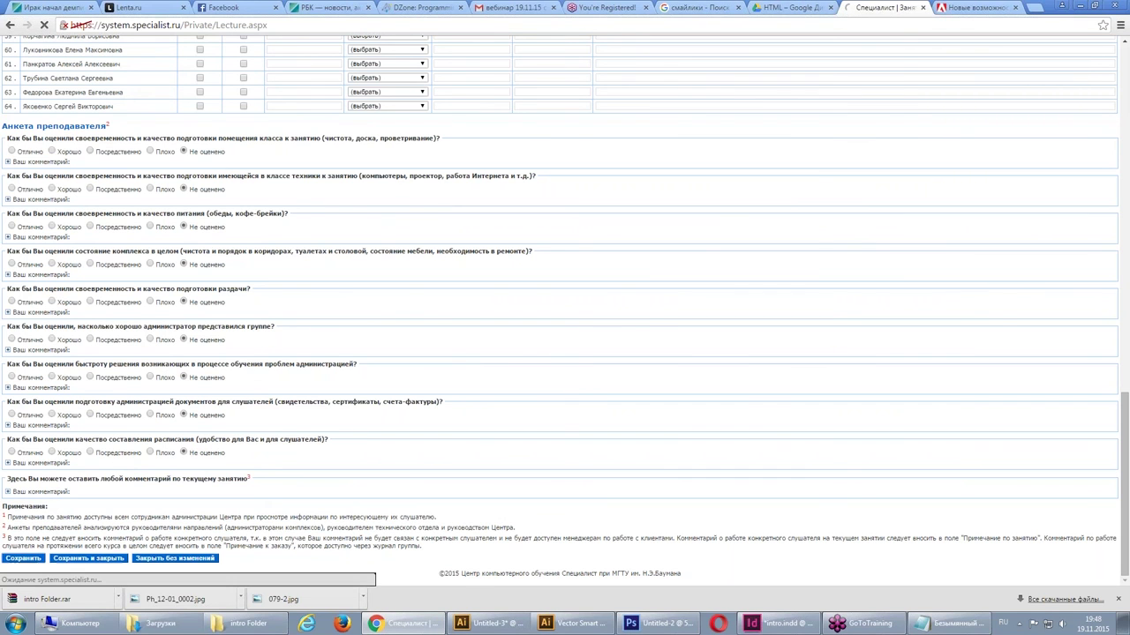
left_click(697, 7)
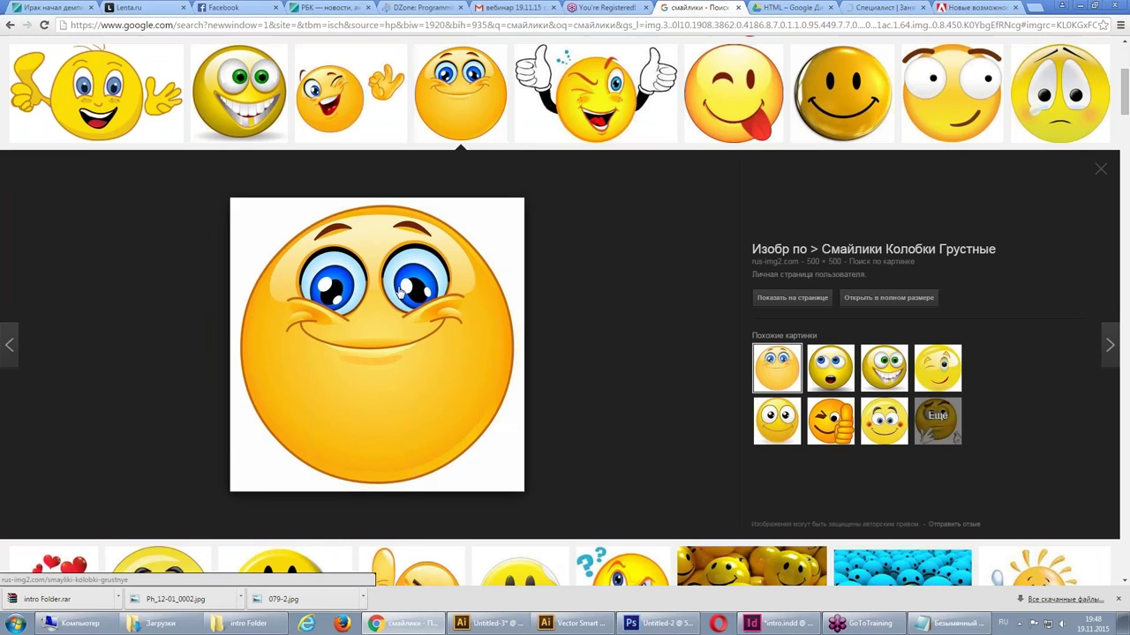
- Copy the blue-eyed smiley image from Google Images and return to Illustrator
right_click(376, 341)
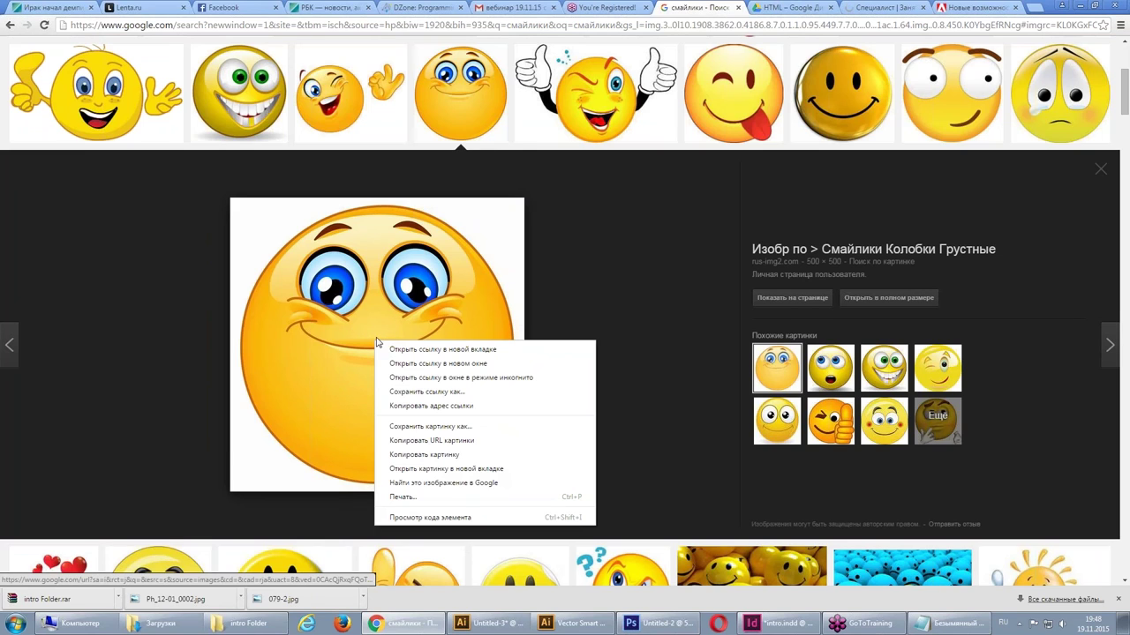
left_click(429, 455)
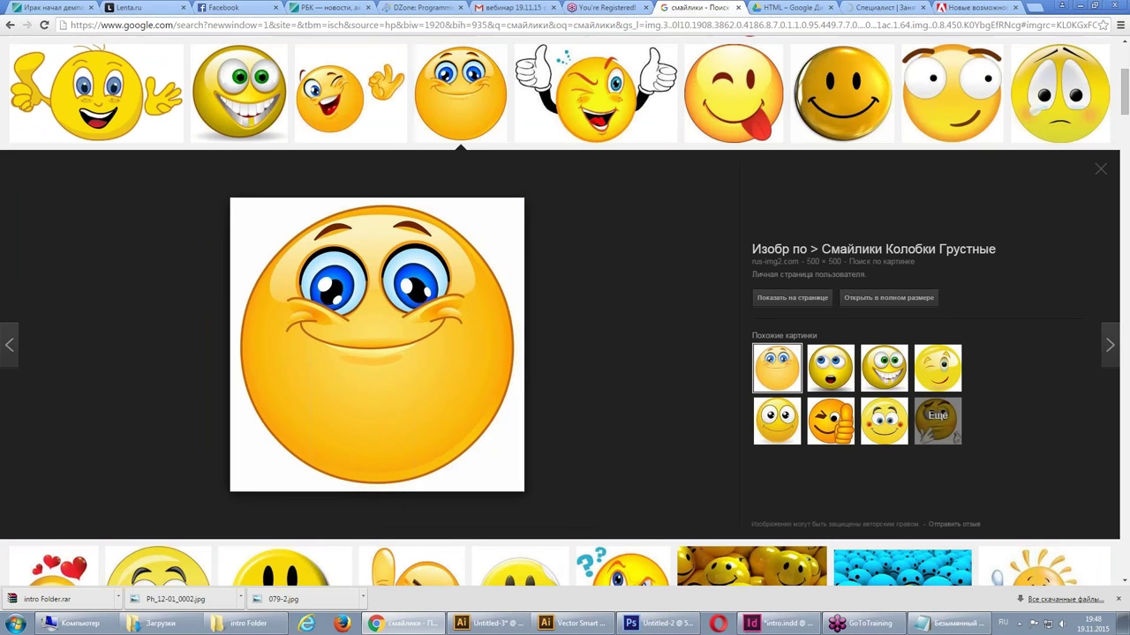
left_click(485, 624)
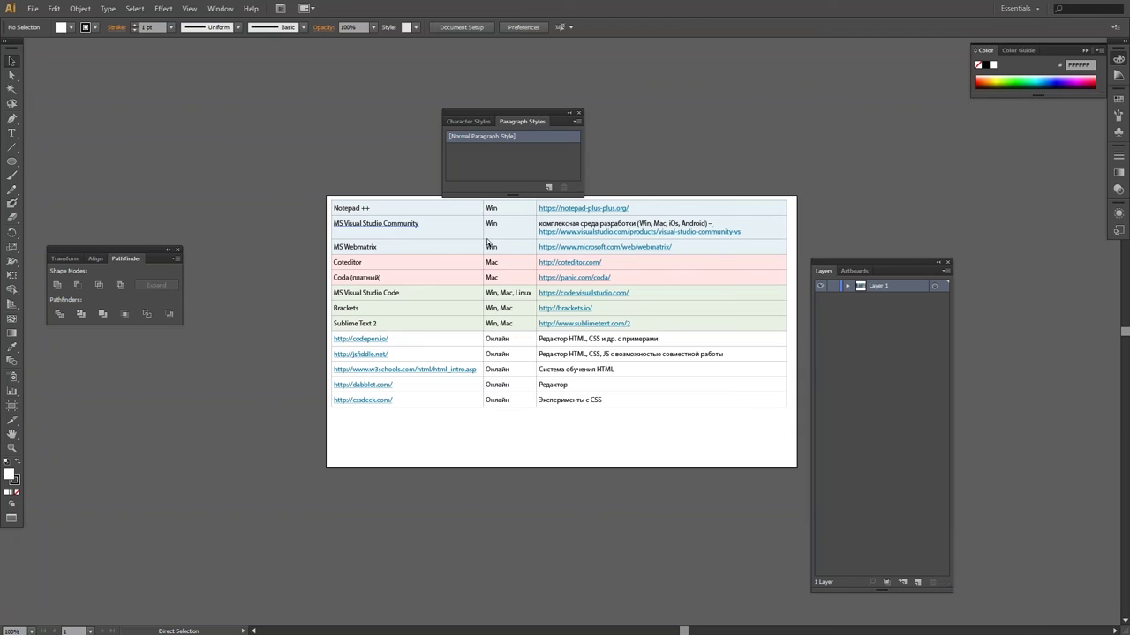
- Paste the smiley into a new 960 × 560 px document, shift it left, and Image Trace it
key("ctrl+n")
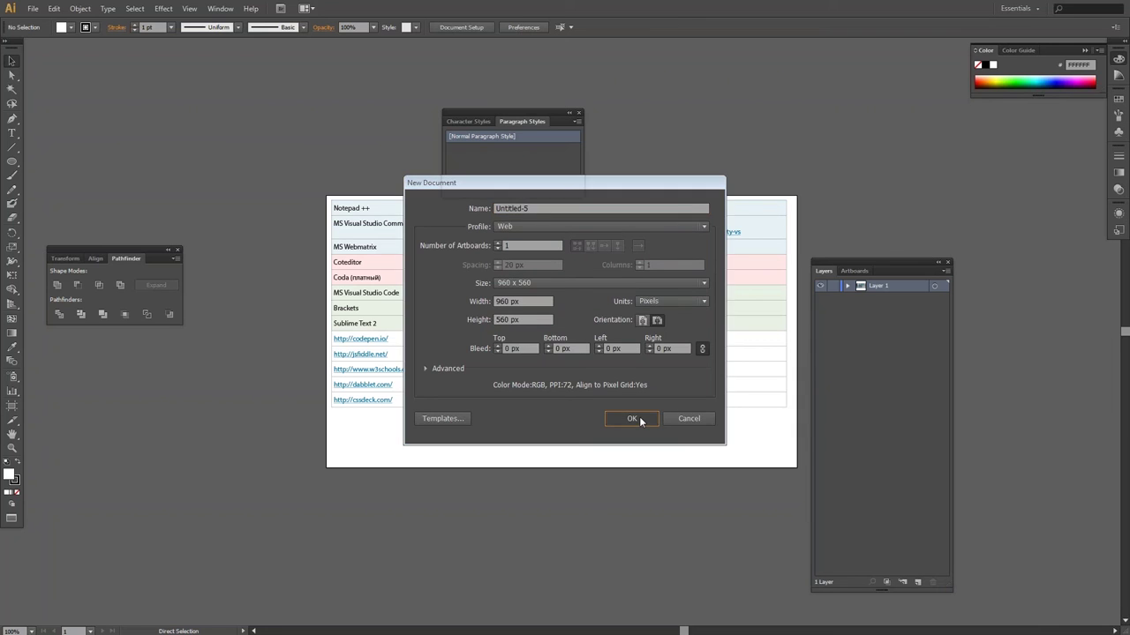
left_click(639, 419)
key("ctrl+v")
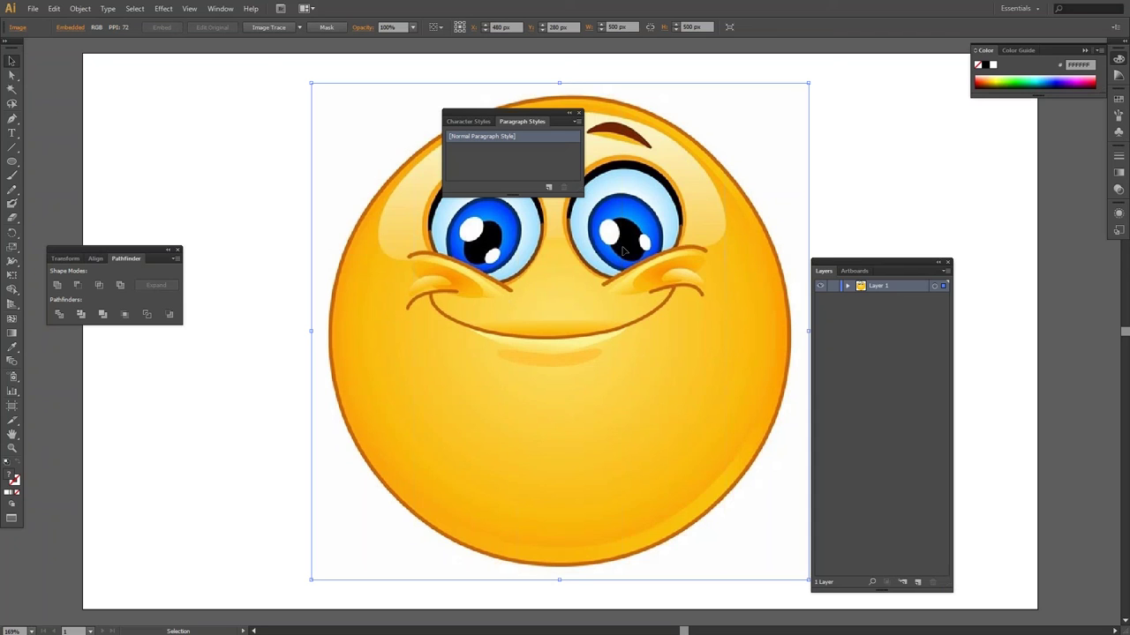
left_click_drag(519, 116, 233, 103)
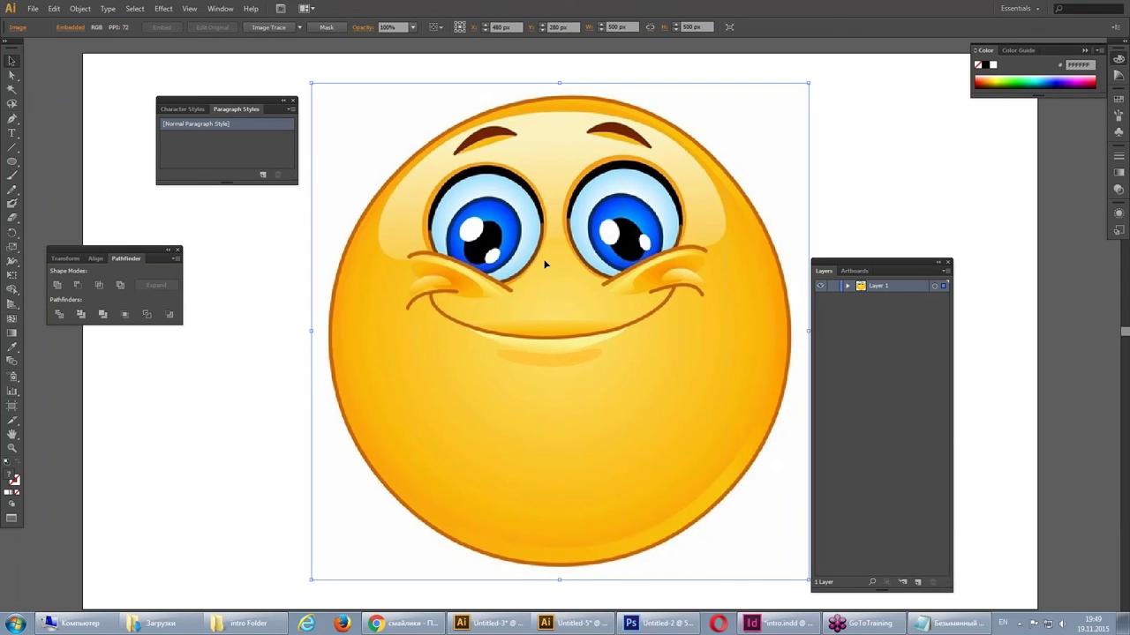
left_click_drag(545, 263, 463, 260)
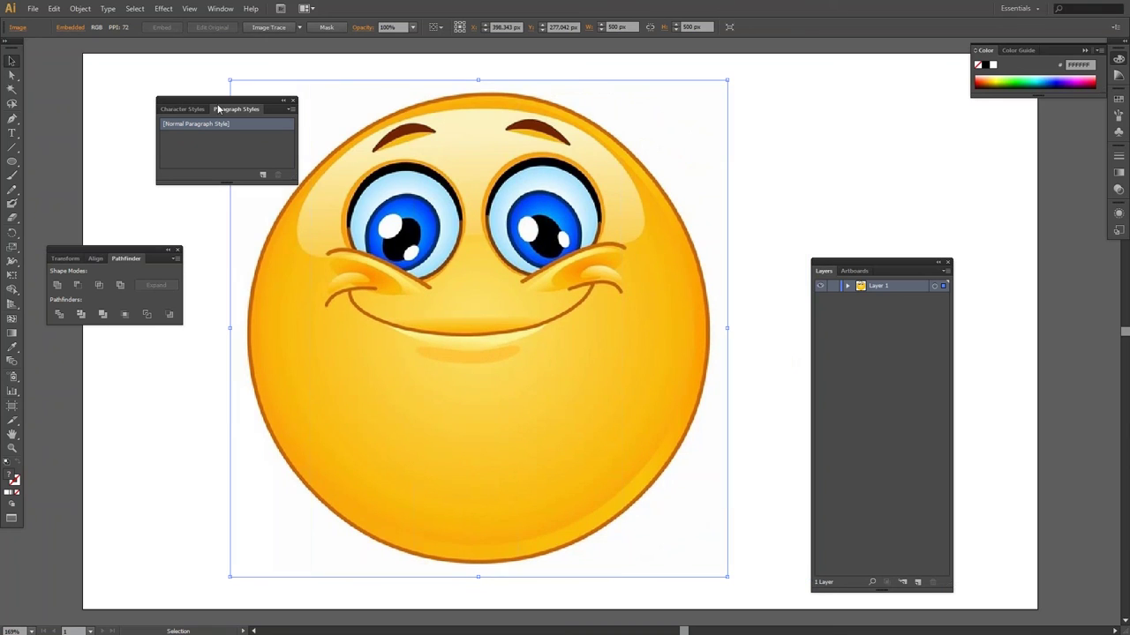
left_click_drag(218, 109, 121, 80)
left_click(269, 28)
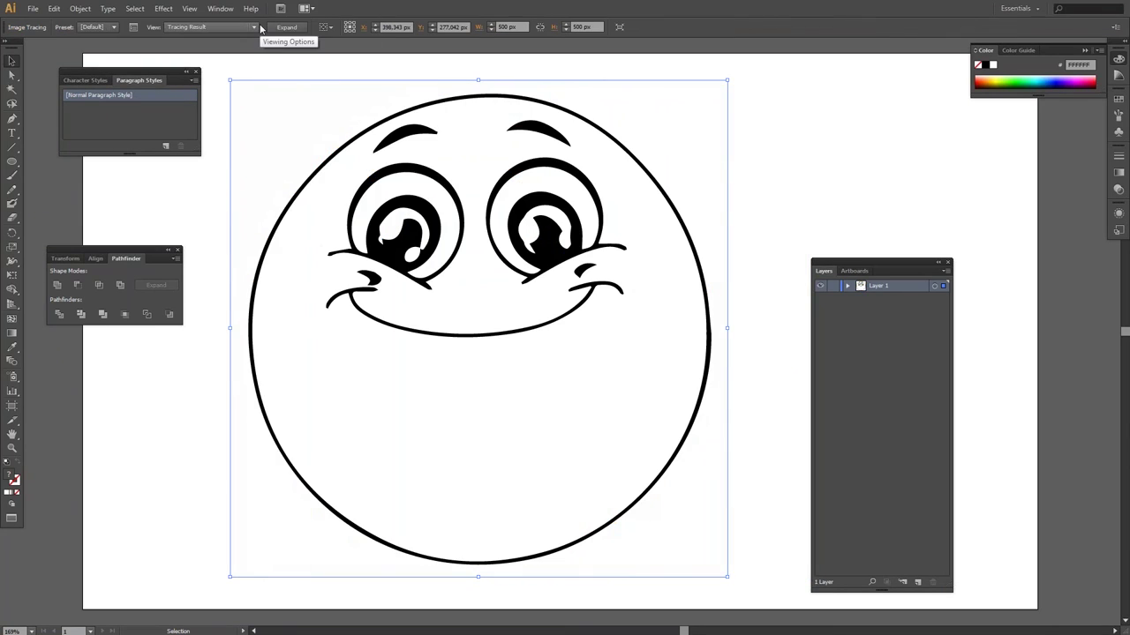
- Retrace the smiley with the Low Fidelity Photo preset and nudge it right
left_click(192, 29)
left_click(194, 40)
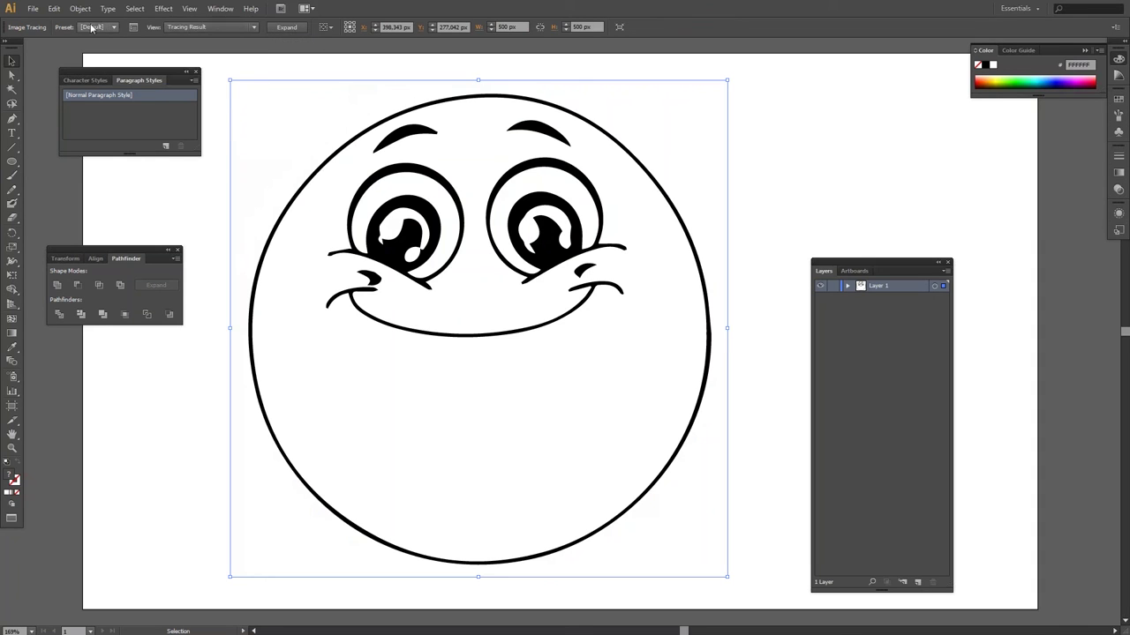
left_click(92, 28)
left_click(97, 81)
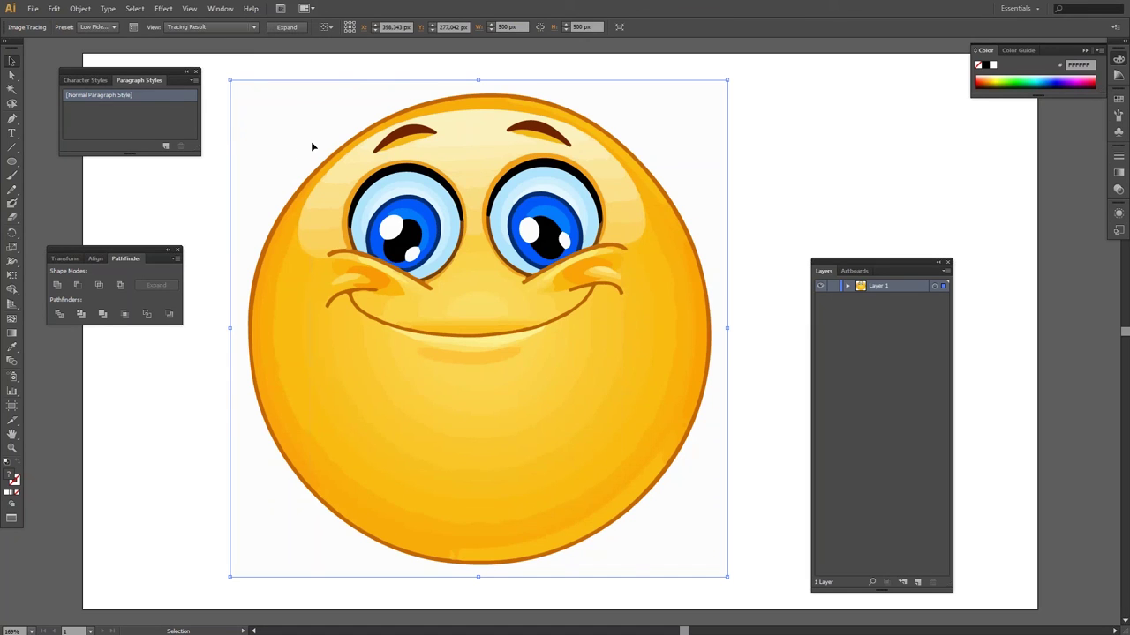
left_click_drag(312, 147, 348, 136)
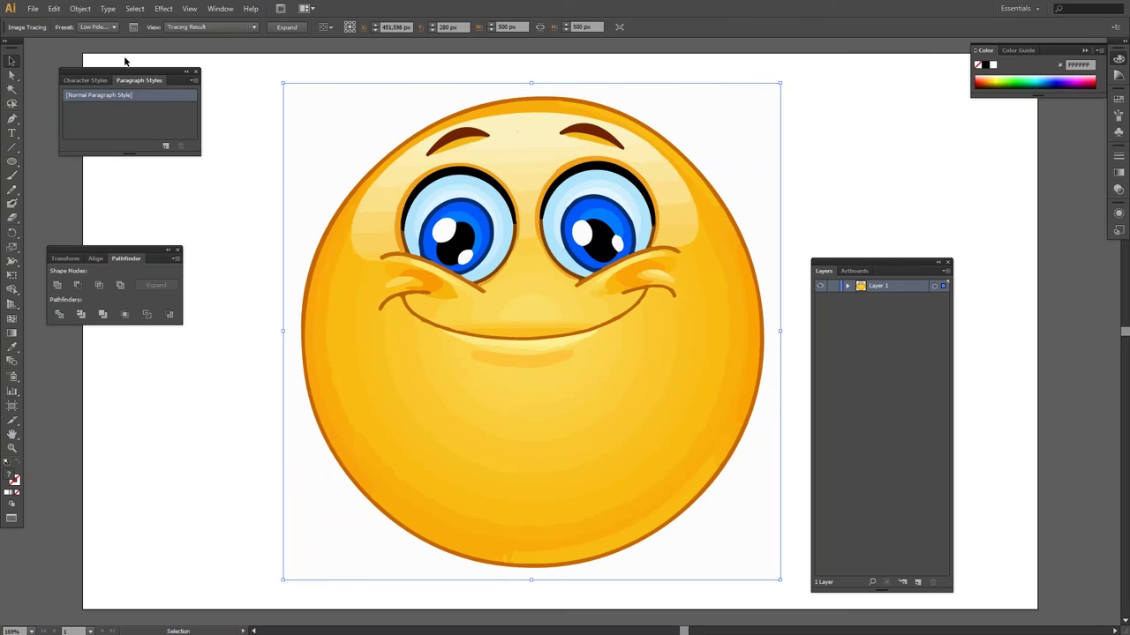
left_click_drag(123, 74, 97, 68)
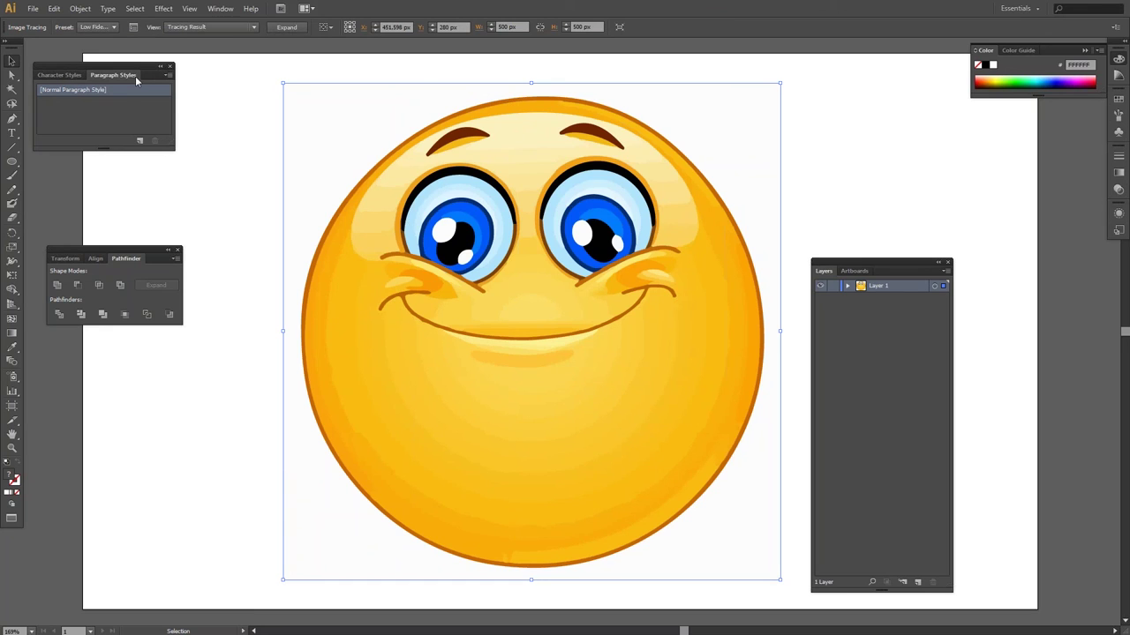
- Show the transparency grid and expand the tracing into editable paths
left_click(195, 11)
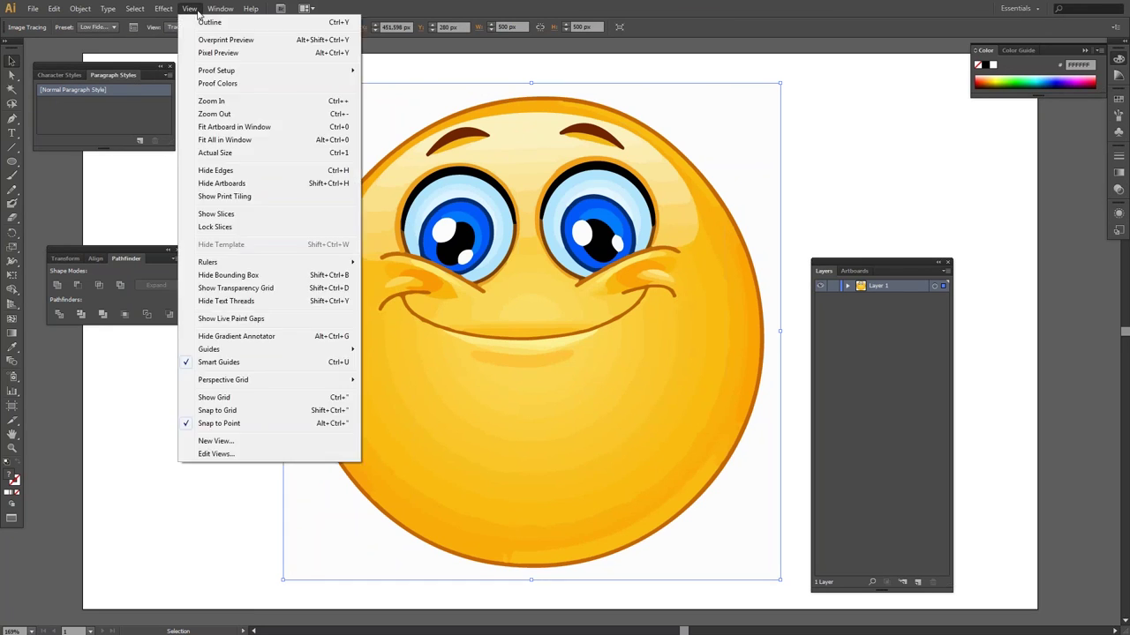
left_click(258, 288)
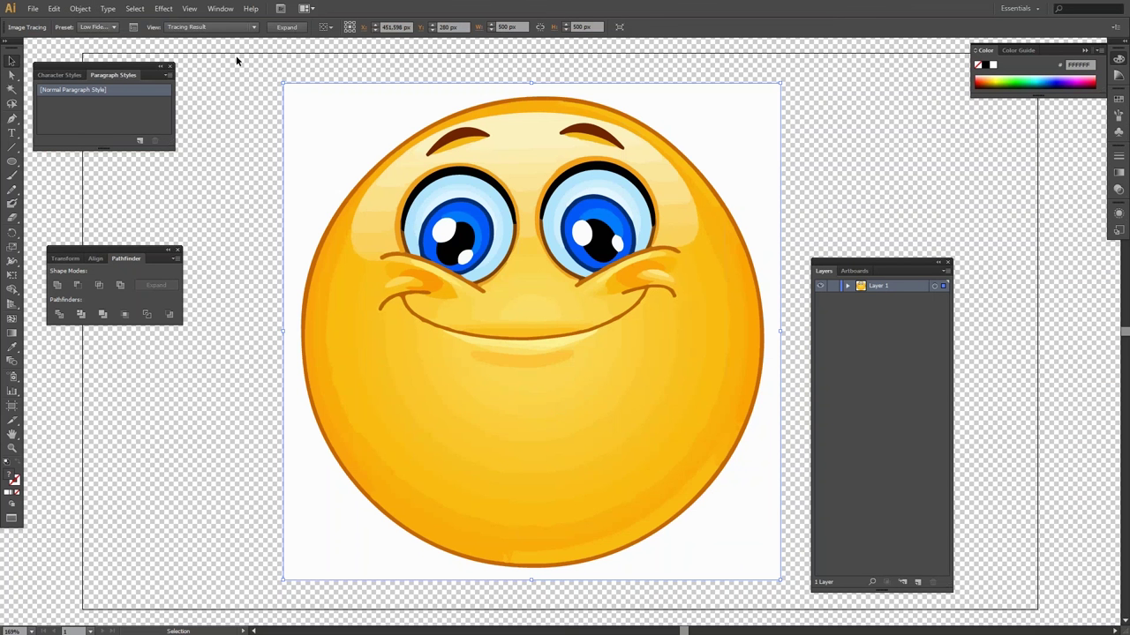
left_click(285, 30)
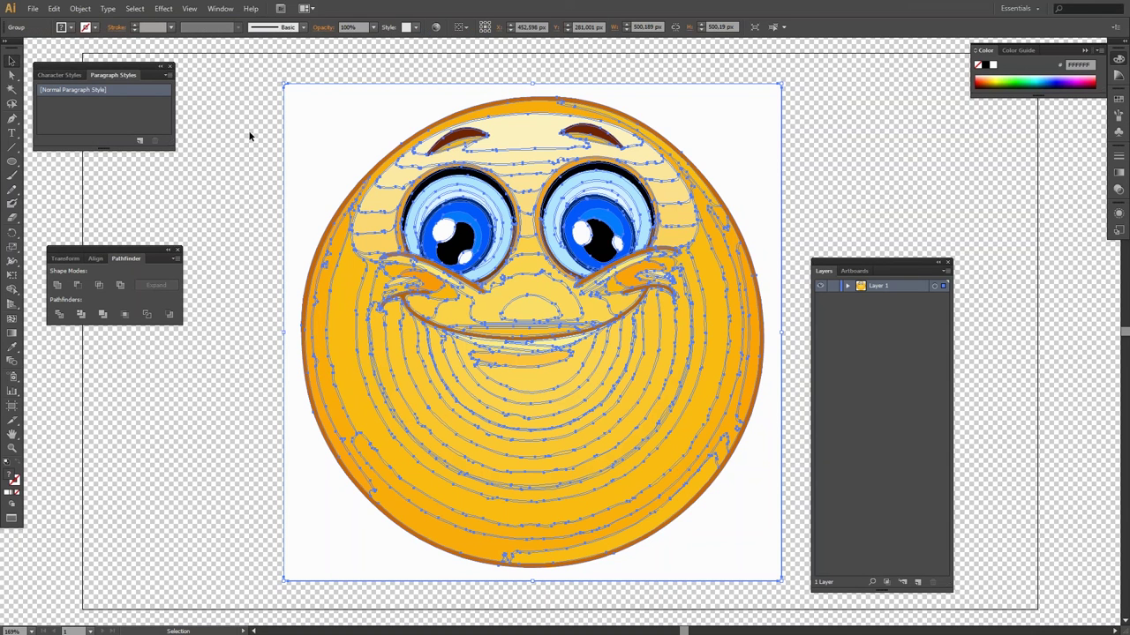
- Ungroup the paths, delete the white background shape, and select the whole smiley
left_click(80, 11)
left_click(99, 66)
left_click(76, 11)
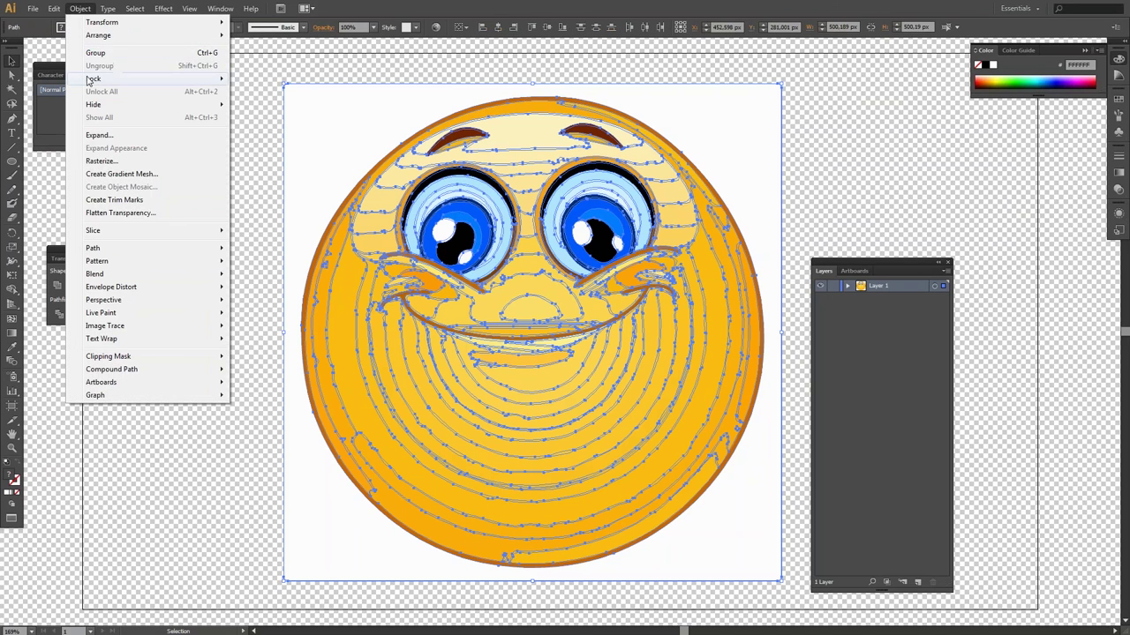
left_click(303, 71)
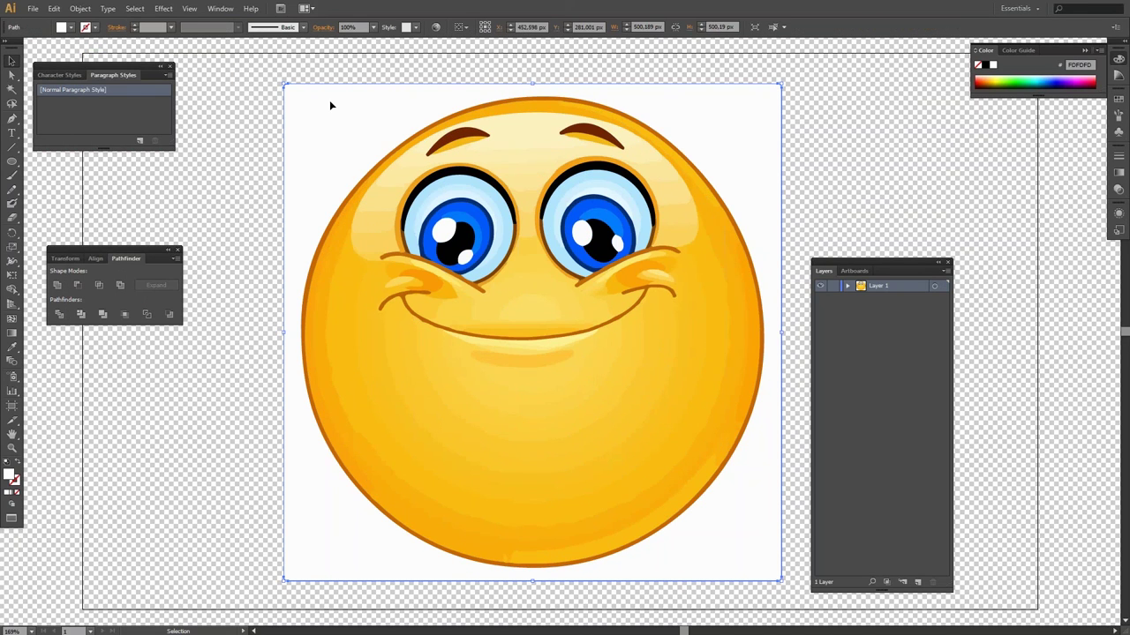
key("Delete")
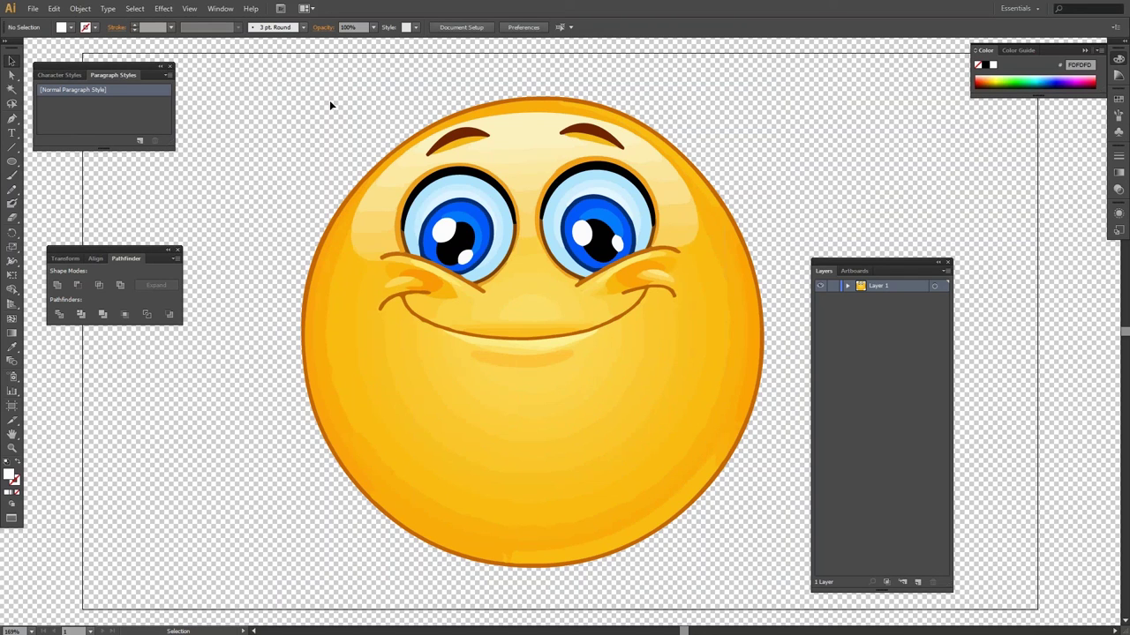
left_click_drag(304, 99, 750, 565)
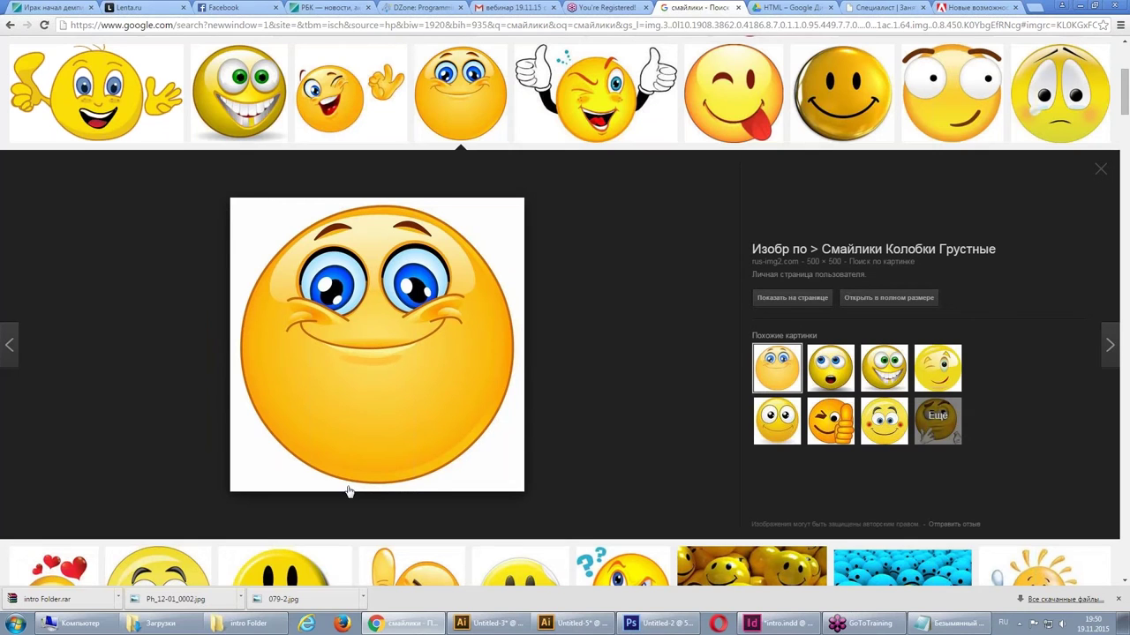
- Attempt the smiley paste into intro.indd, dismiss the EPS Import error, and minimise InDesign
left_click(768, 623)
scroll(375, 289, "up", 3)
key("Delete")
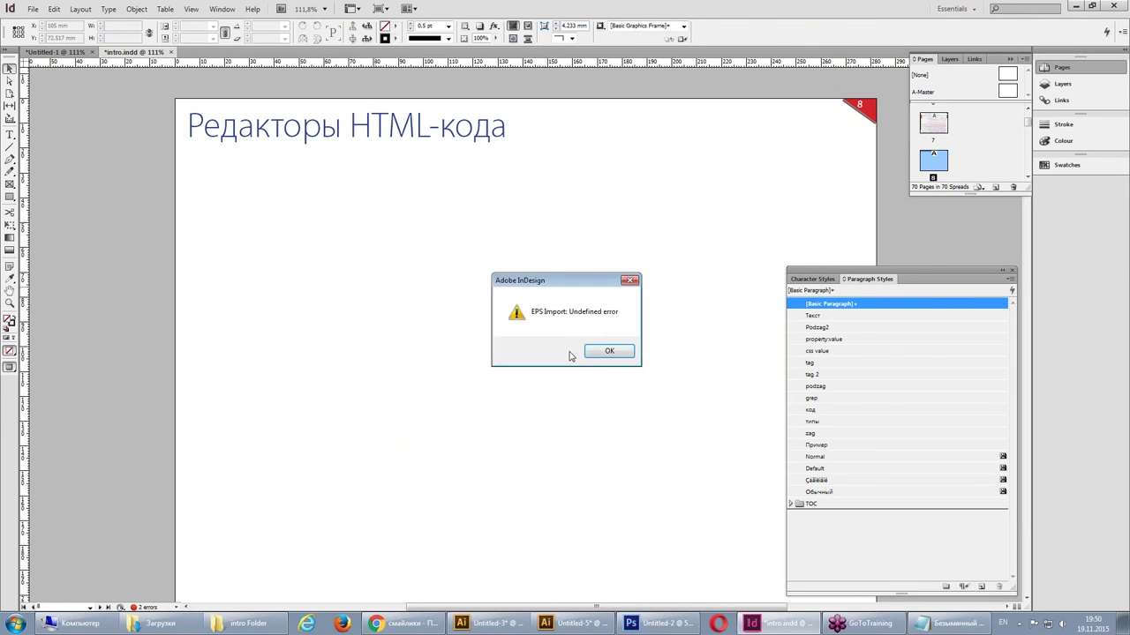
left_click(610, 355)
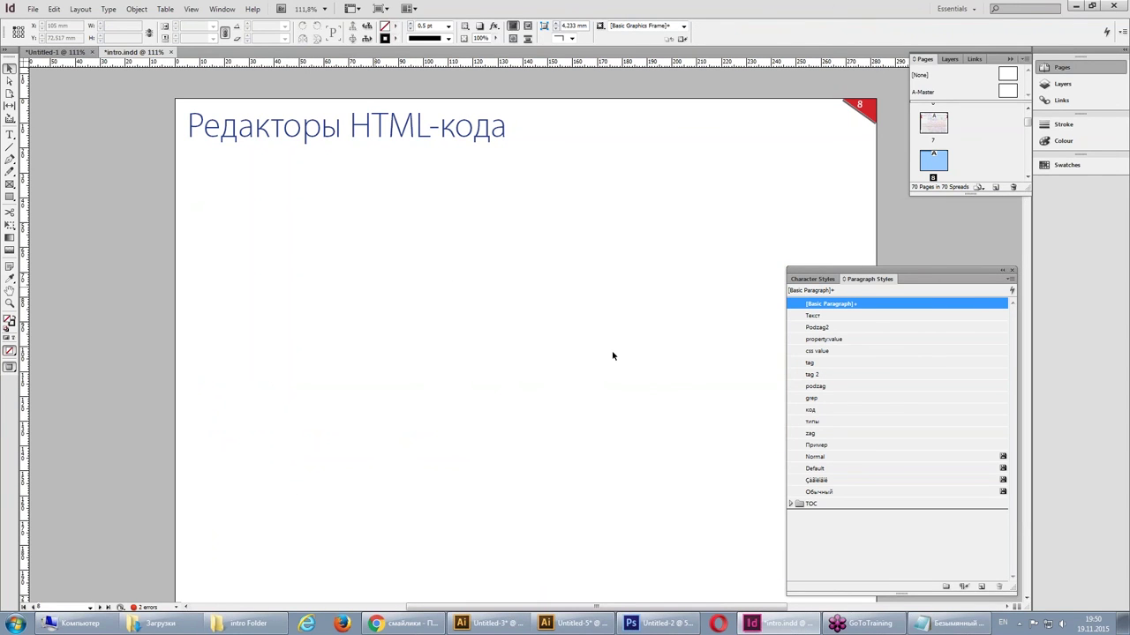
left_click(775, 624)
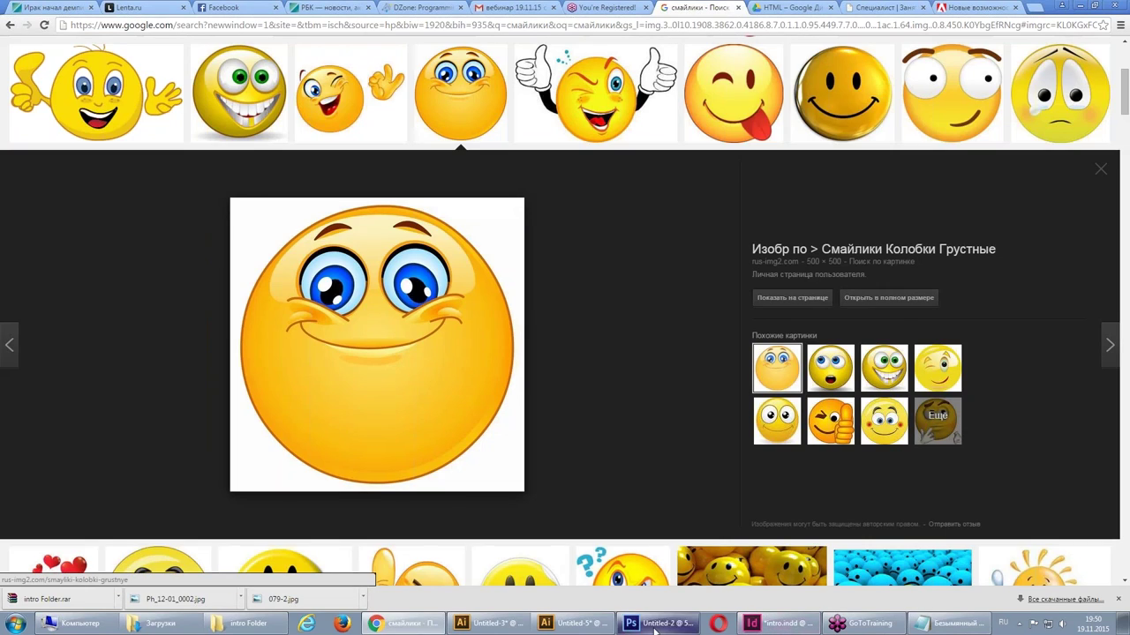
- Back in Illustrator, marquee-select all of the smiley's traced paths
left_click(571, 623)
left_click(274, 172)
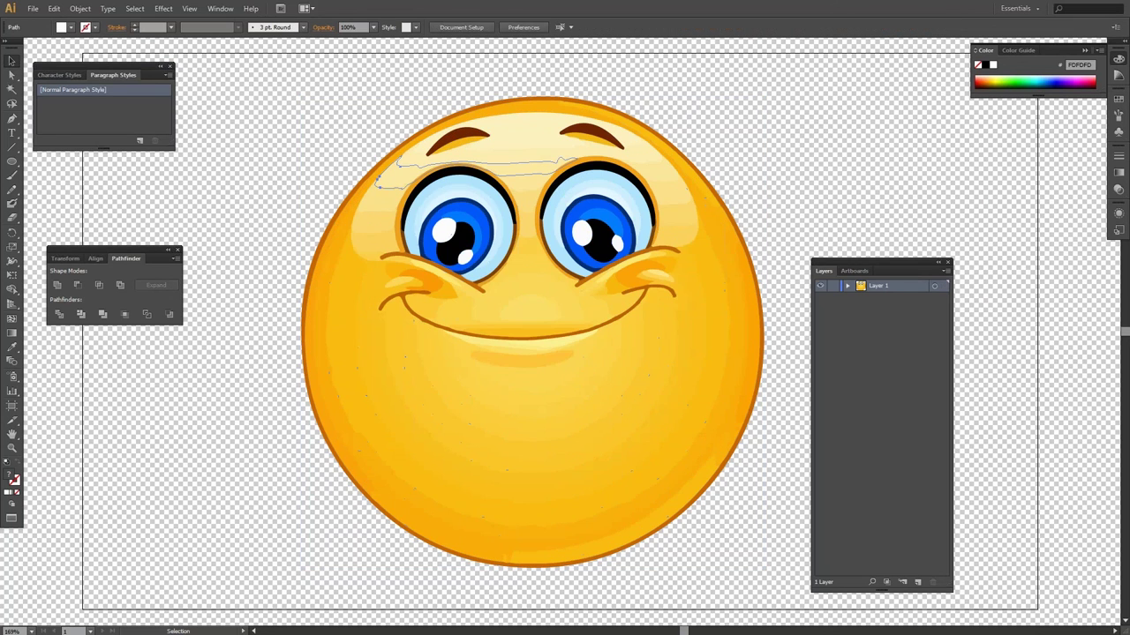
mouse_move(309, 113)
left_mouse_down()
mouse_move(731, 369)
mouse_move(751, 552)
left_mouse_up()
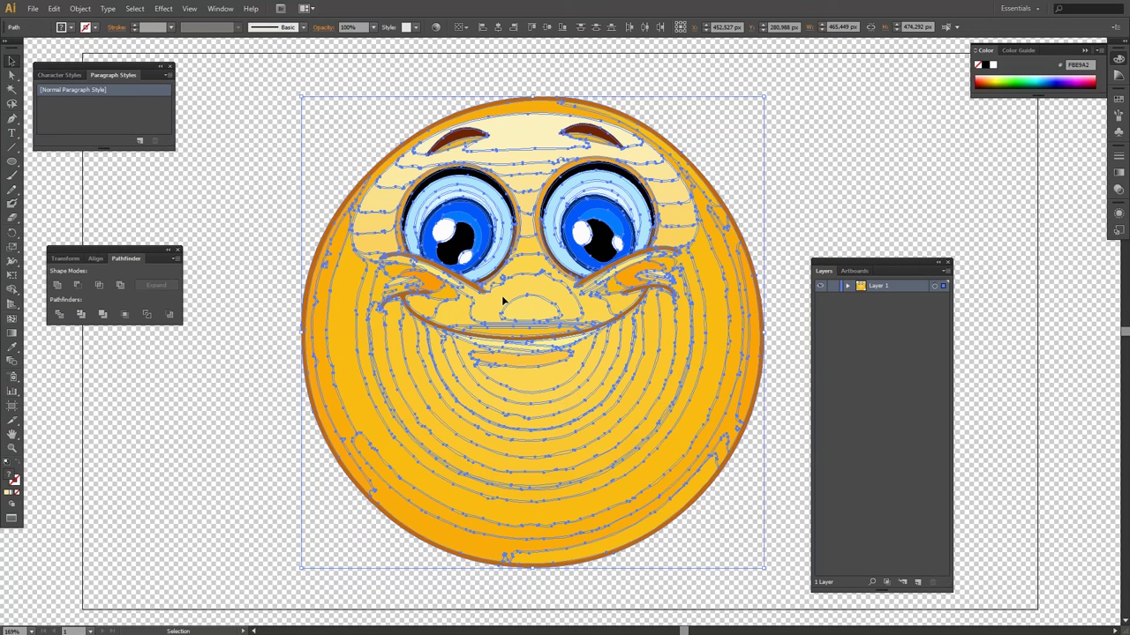
key("ctrl+shift+a")
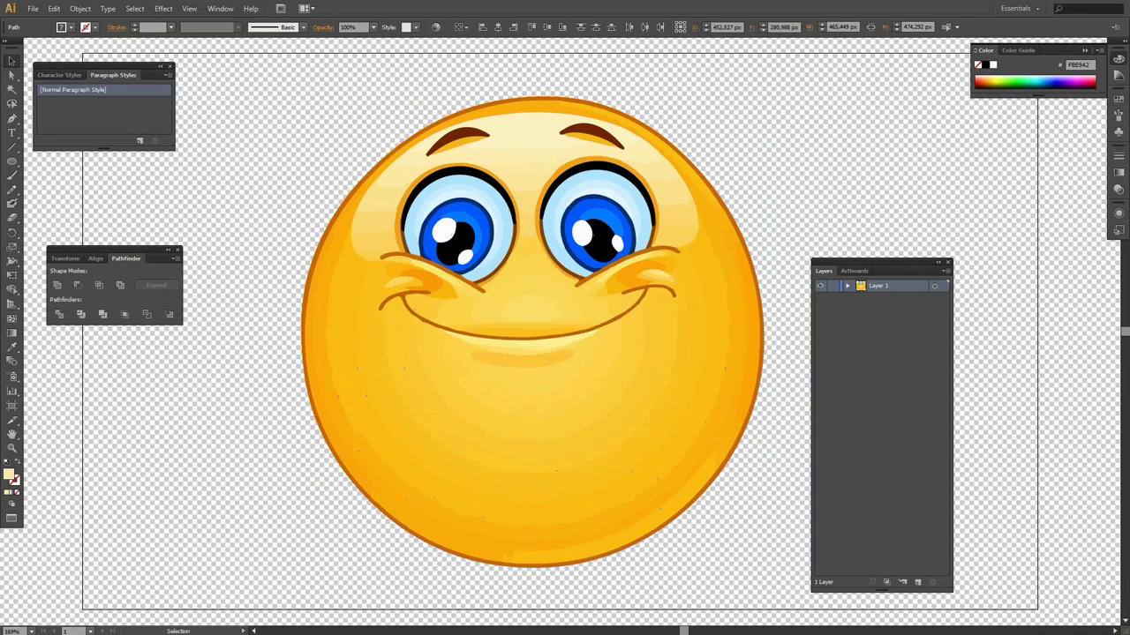
left_click(335, 465)
left_click_drag(269, 113, 808, 558)
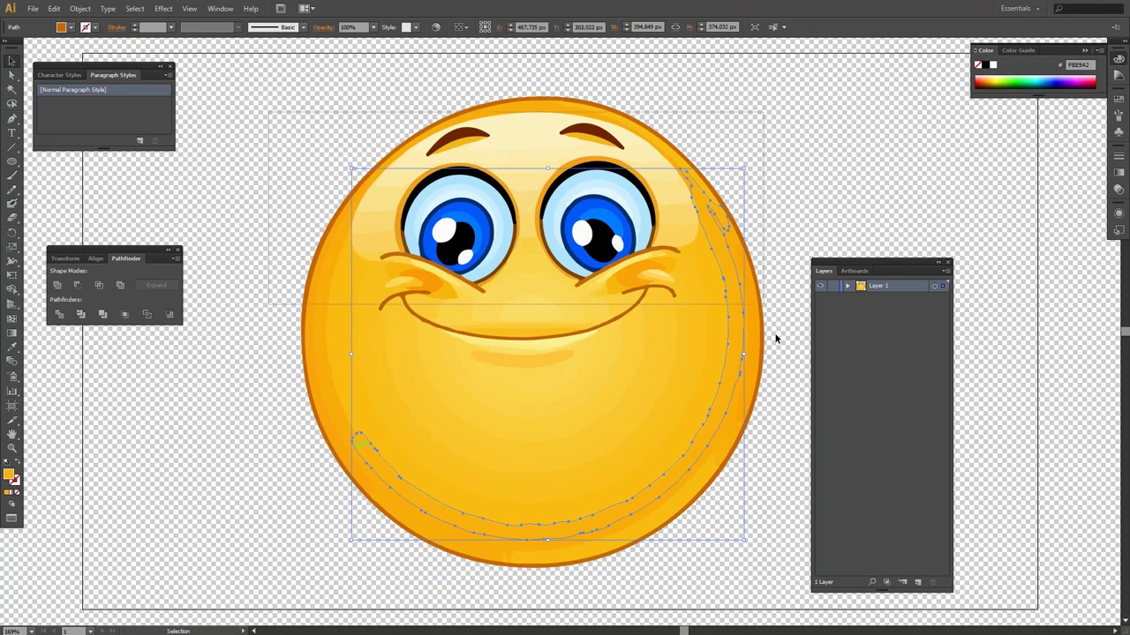
- Group all the smiley's paths with Object > Group and minimise Illustrator
left_click(81, 9)
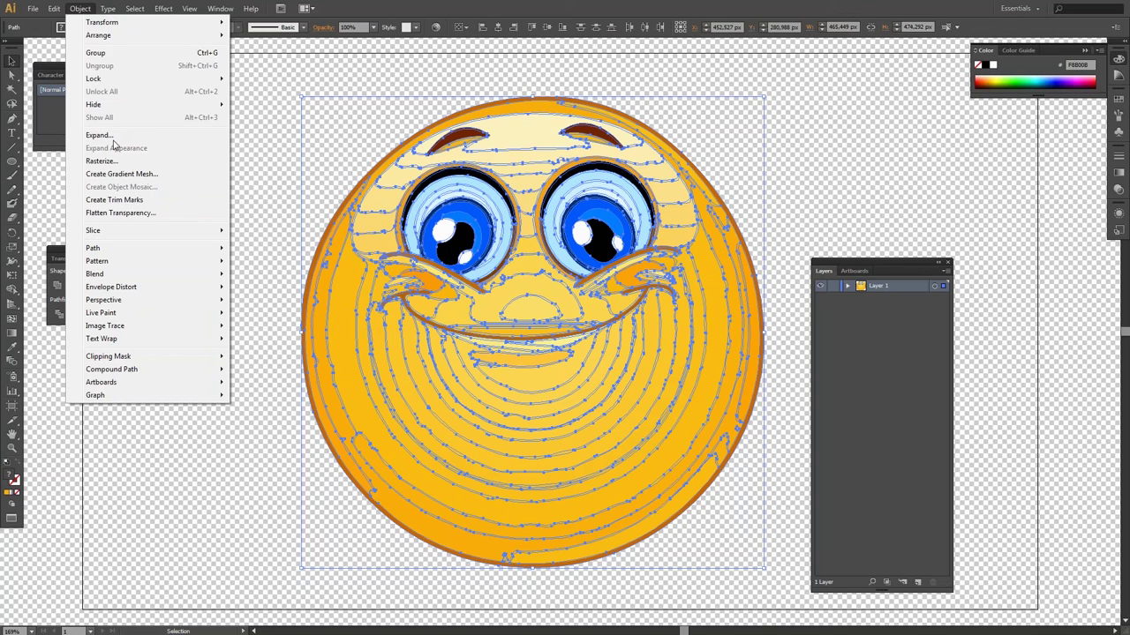
key("Escape")
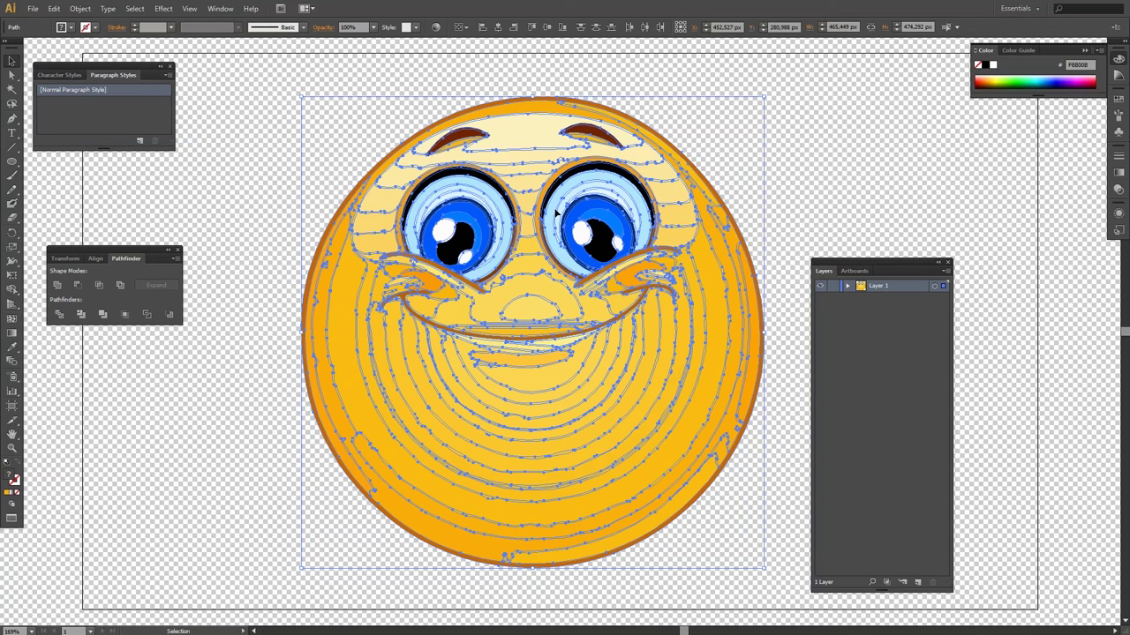
left_click(82, 9)
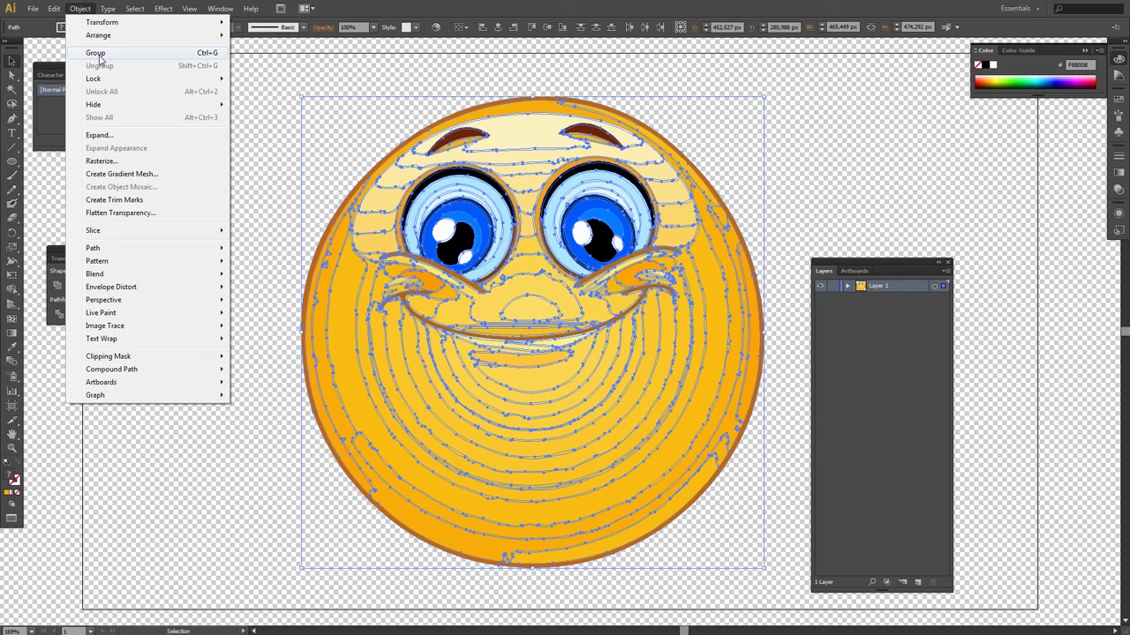
mouse_move(108, 357)
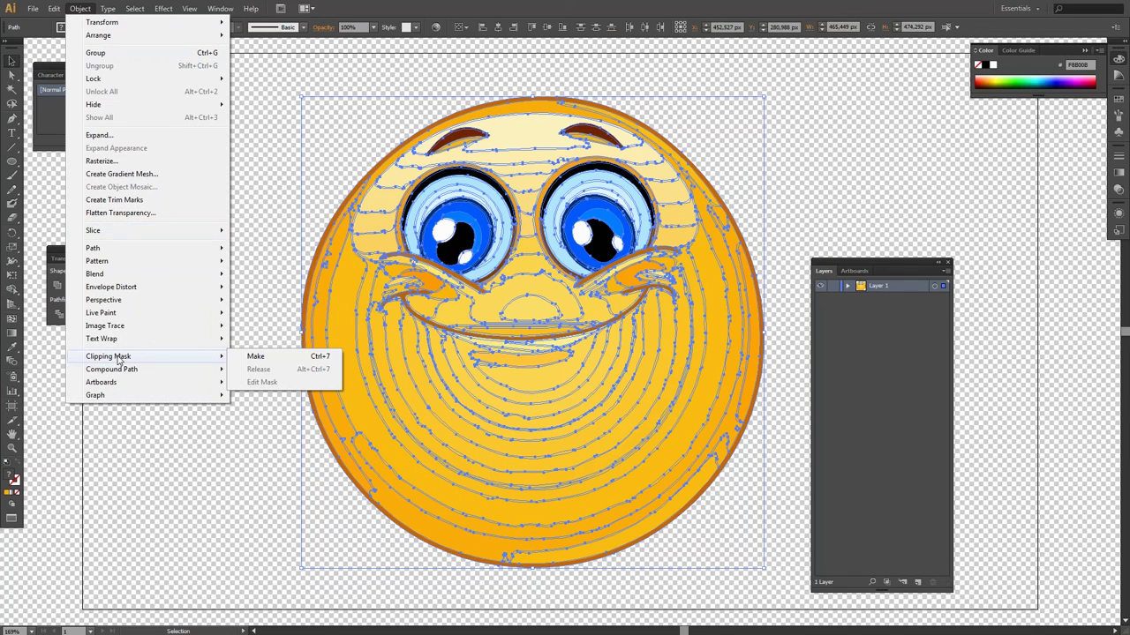
left_click(316, 131)
left_click_drag(291, 88, 744, 554)
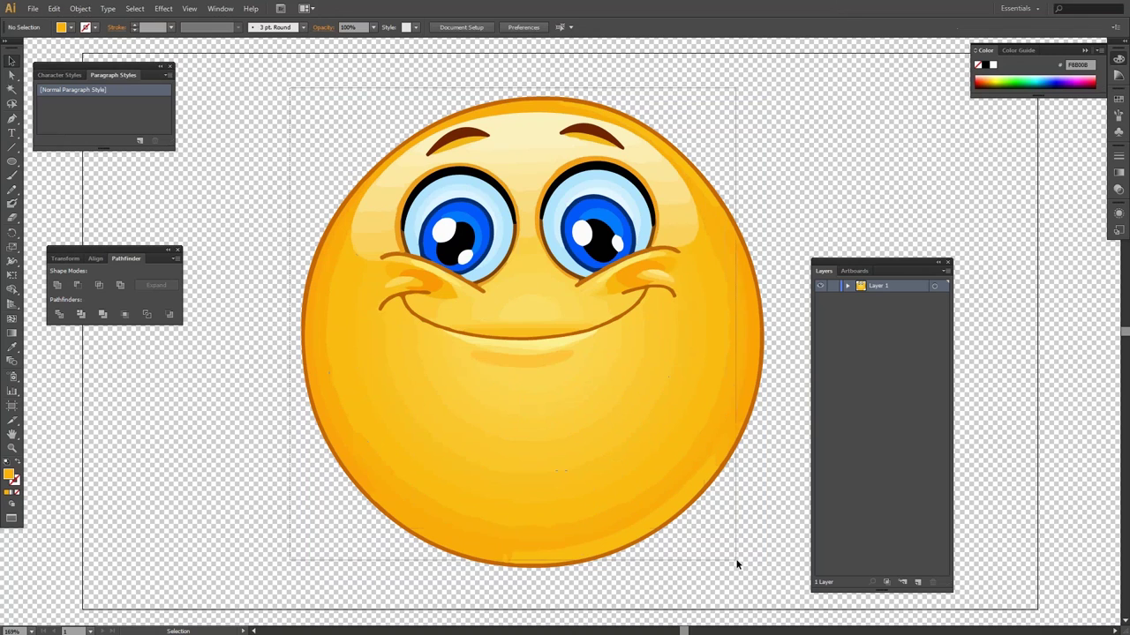
left_click(80, 8)
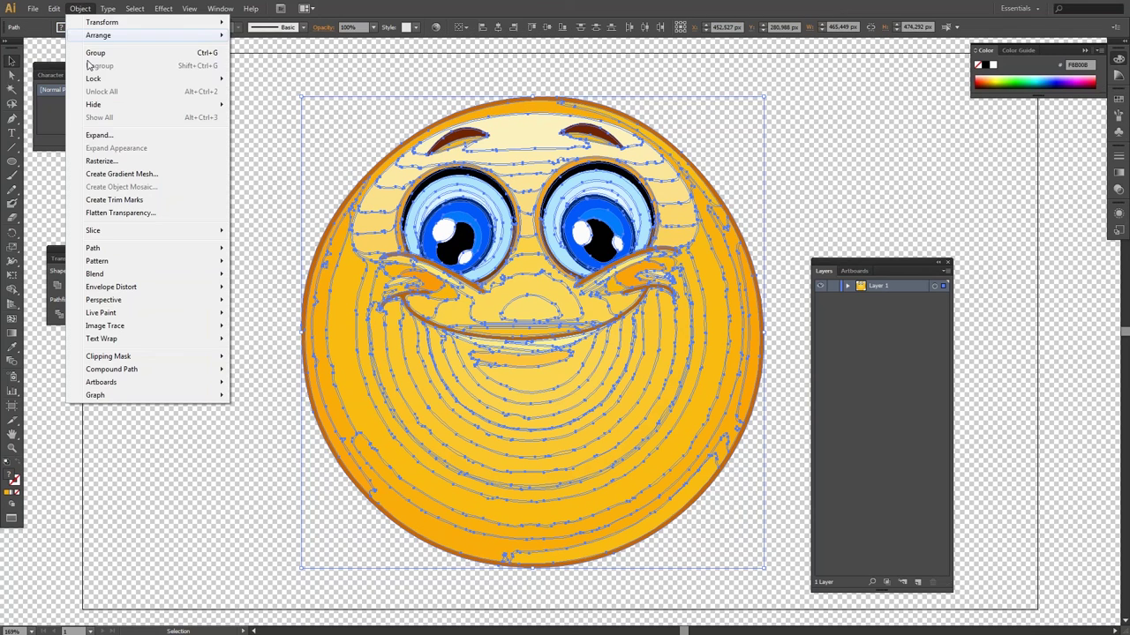
left_click(88, 55)
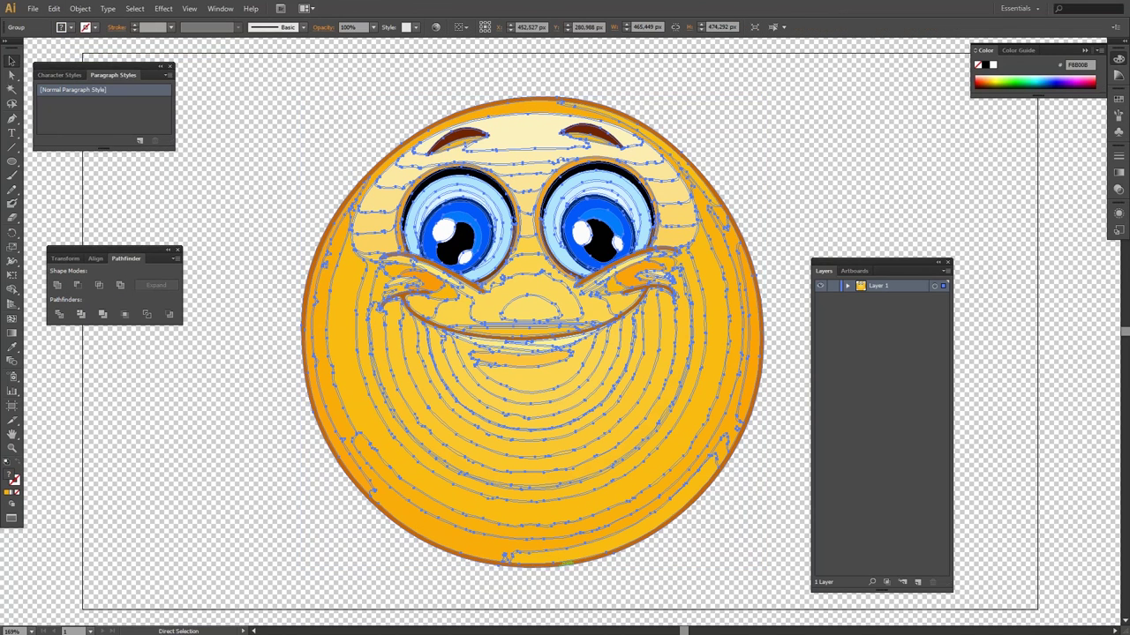
left_click(375, 623)
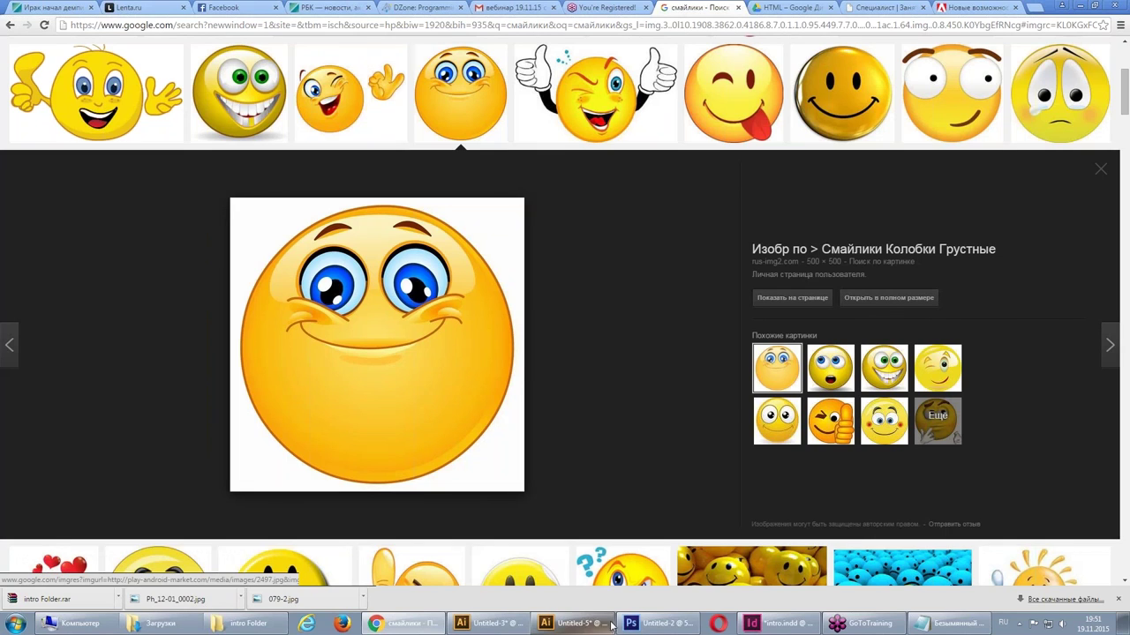
- Retry the smiley paste in InDesign and dismiss the EPS Import error again
left_click(776, 623)
key("ctrl+v")
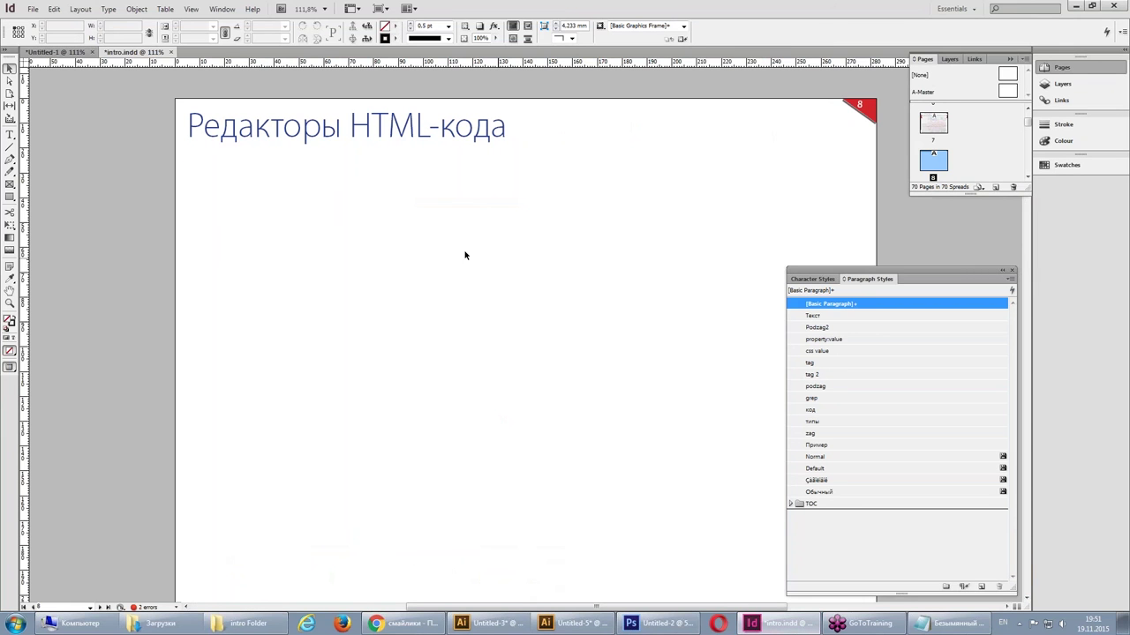
left_click(611, 352)
- Turn on Prefer PDF When Pasting in the Clipboard Handling preferences
left_click(54, 10)
mouse_move(82, 454)
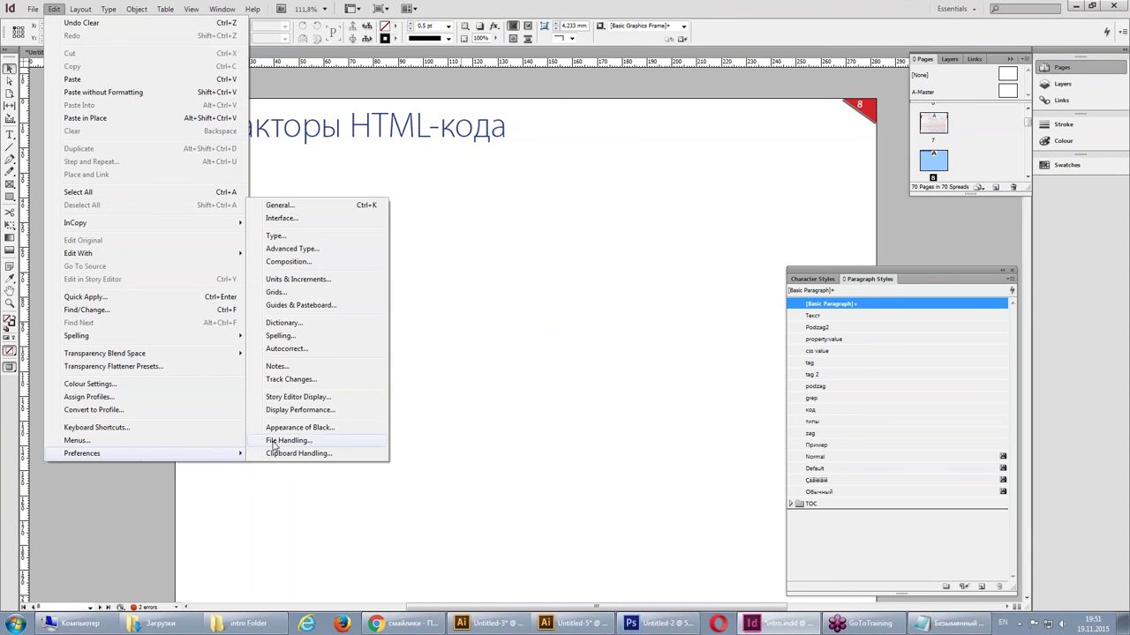
left_click(282, 440)
left_click(408, 321)
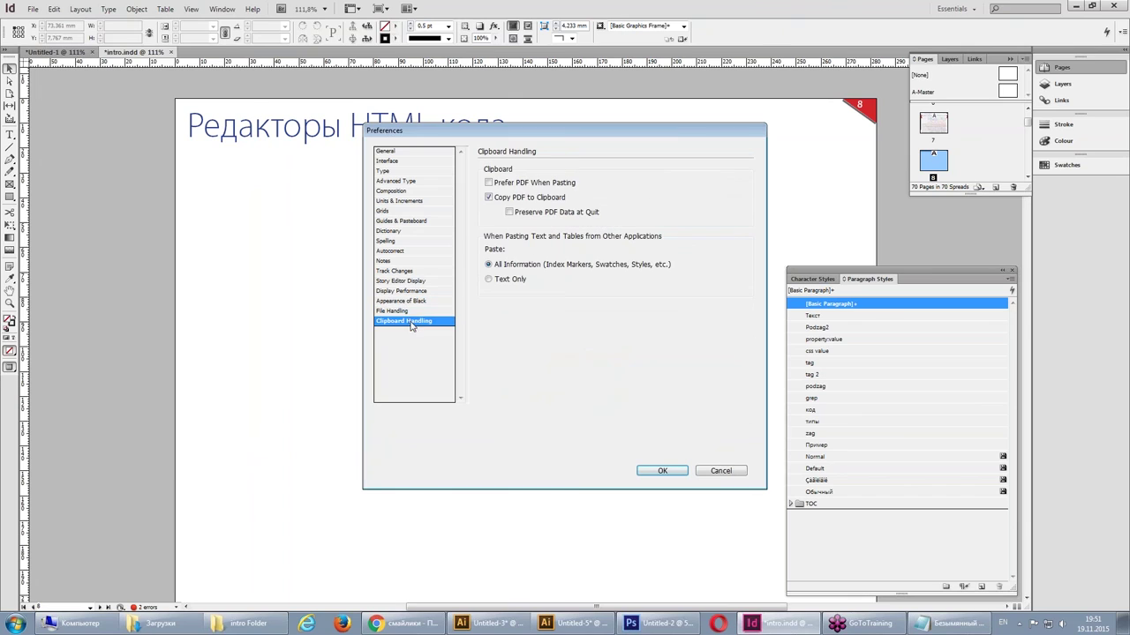
left_click(489, 183)
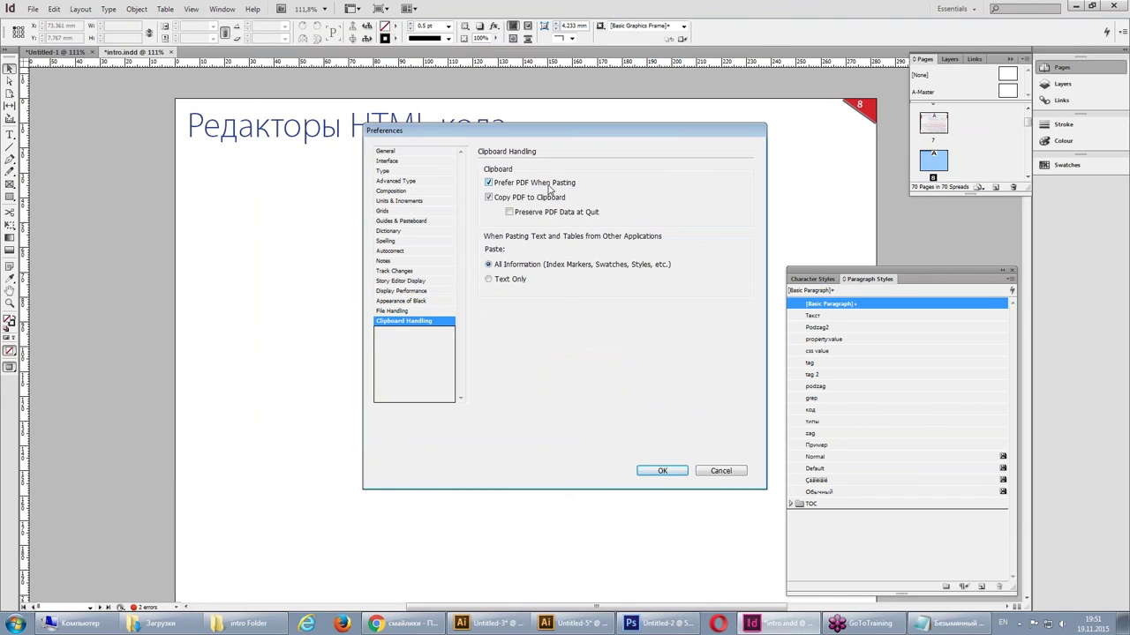
left_click(673, 473)
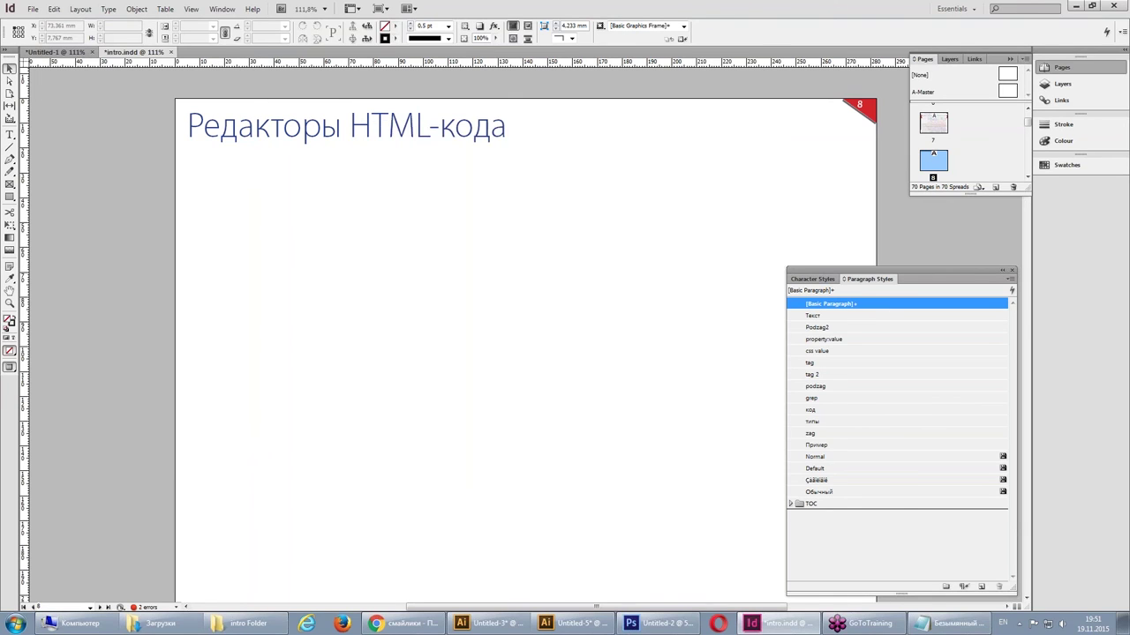
left_click(54, 9)
- Paste the smiley onto page 8, place it below the title, and zoom on its eyes
left_click(78, 72)
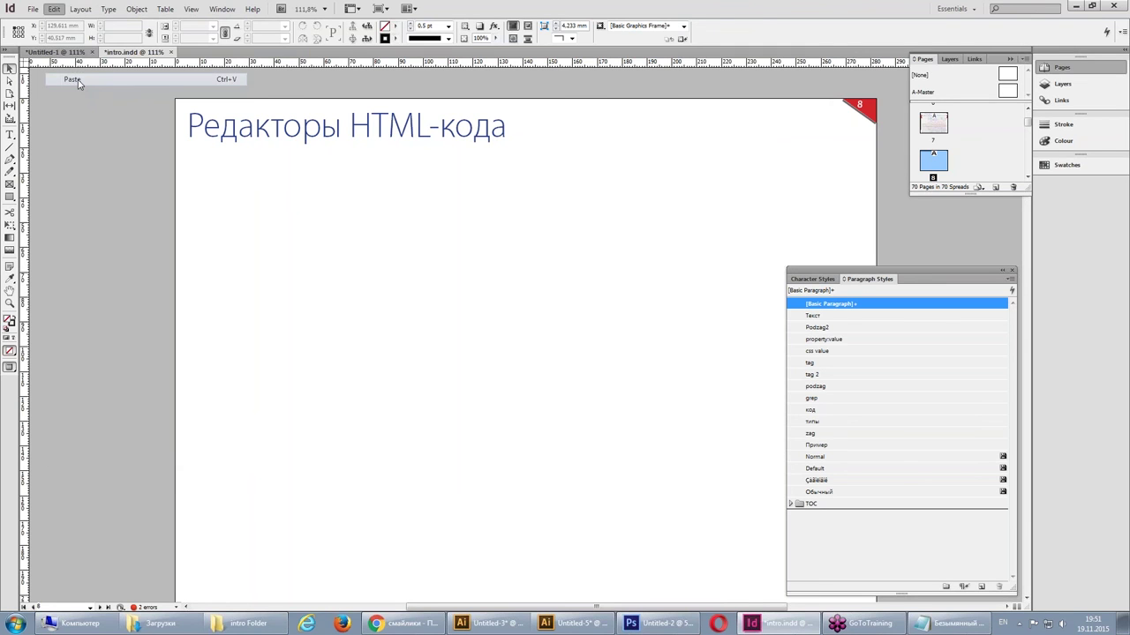
left_click_drag(522, 332, 462, 415)
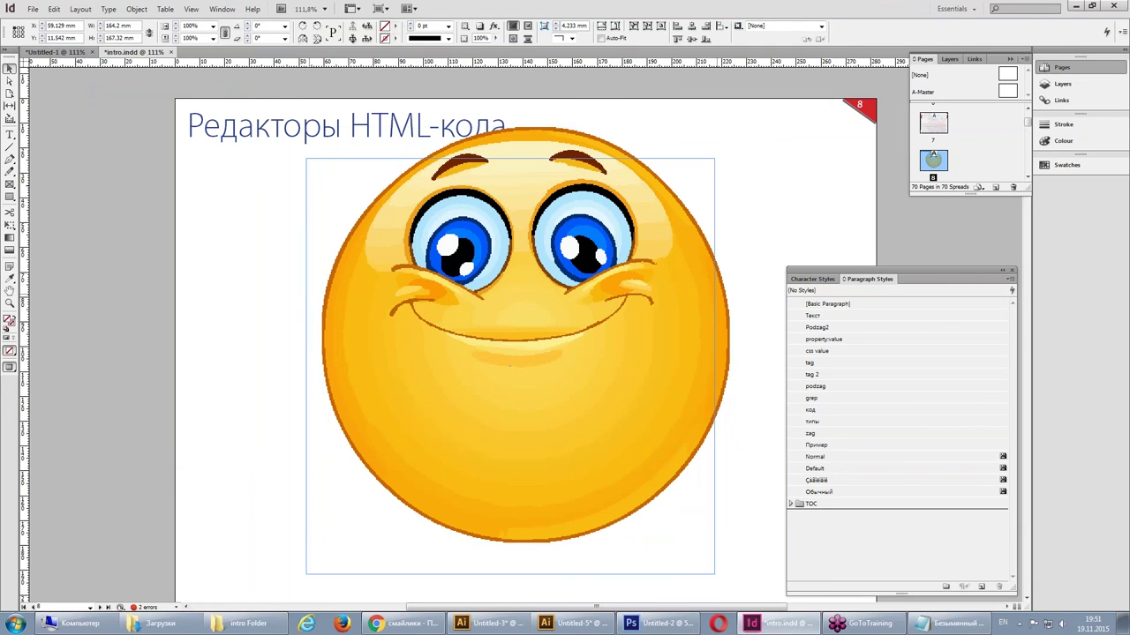
left_click_drag(573, 321, 547, 280)
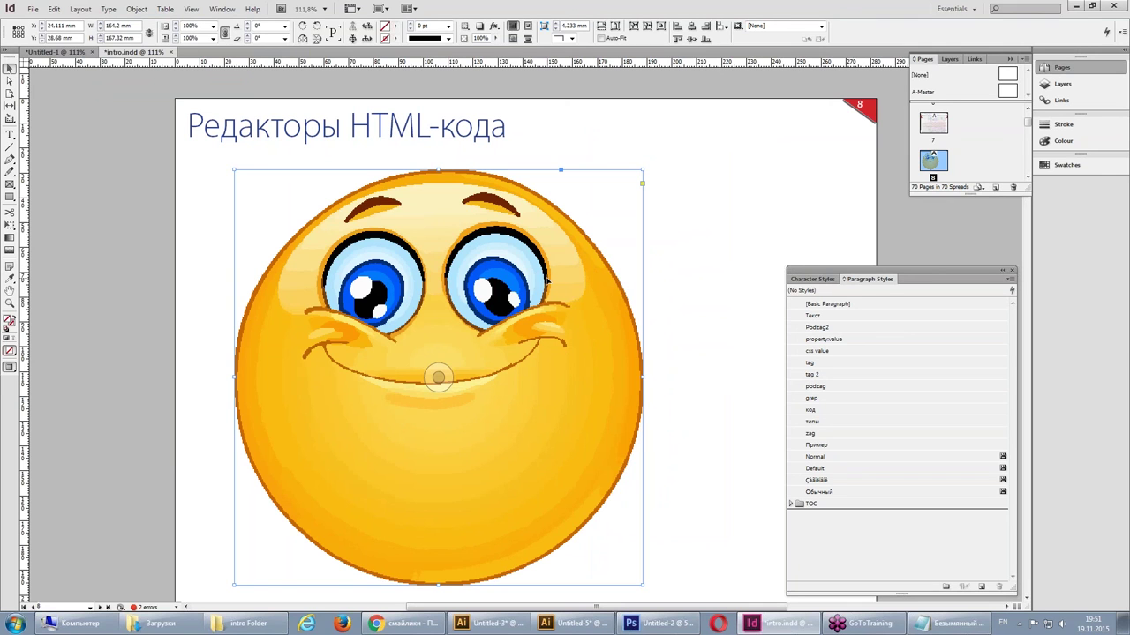
left_click_drag(330, 148, 585, 383)
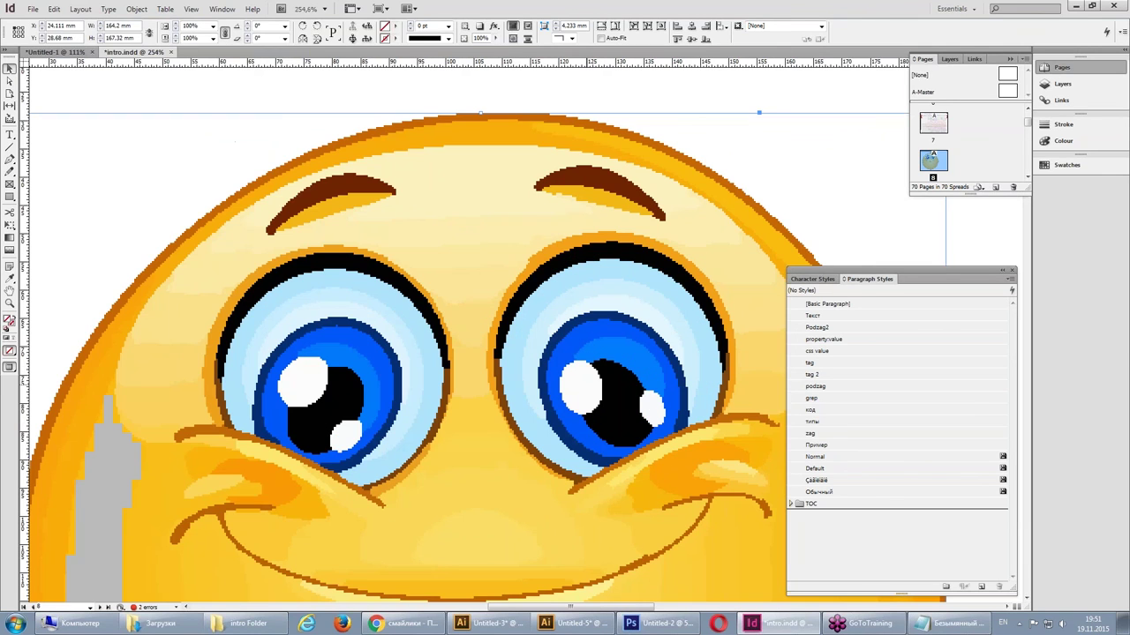
- Compare the eyes zoomed in on the Illustrator original, then bring up InDesign's View menu
key("alt+Tab")
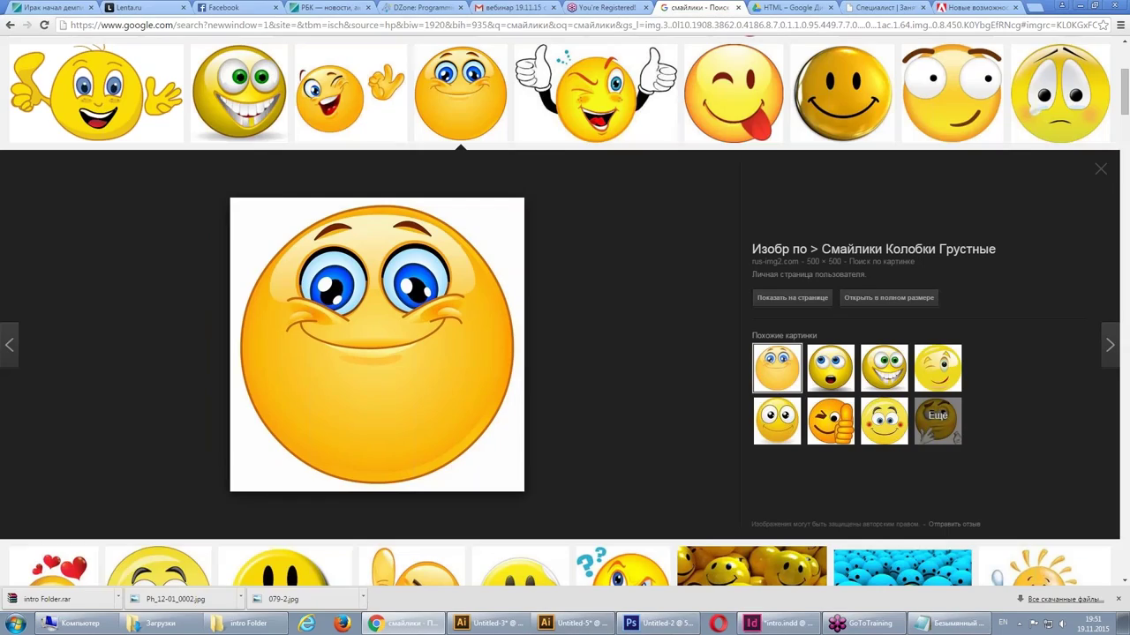
left_click(542, 624)
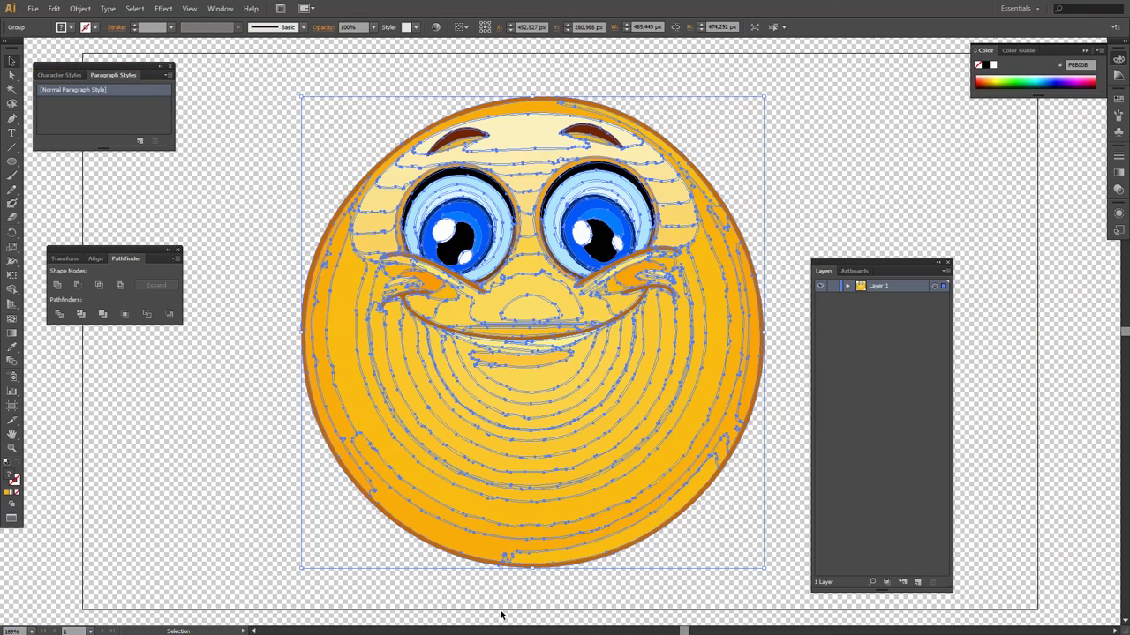
left_click(245, 219)
left_click_drag(353, 99, 658, 205)
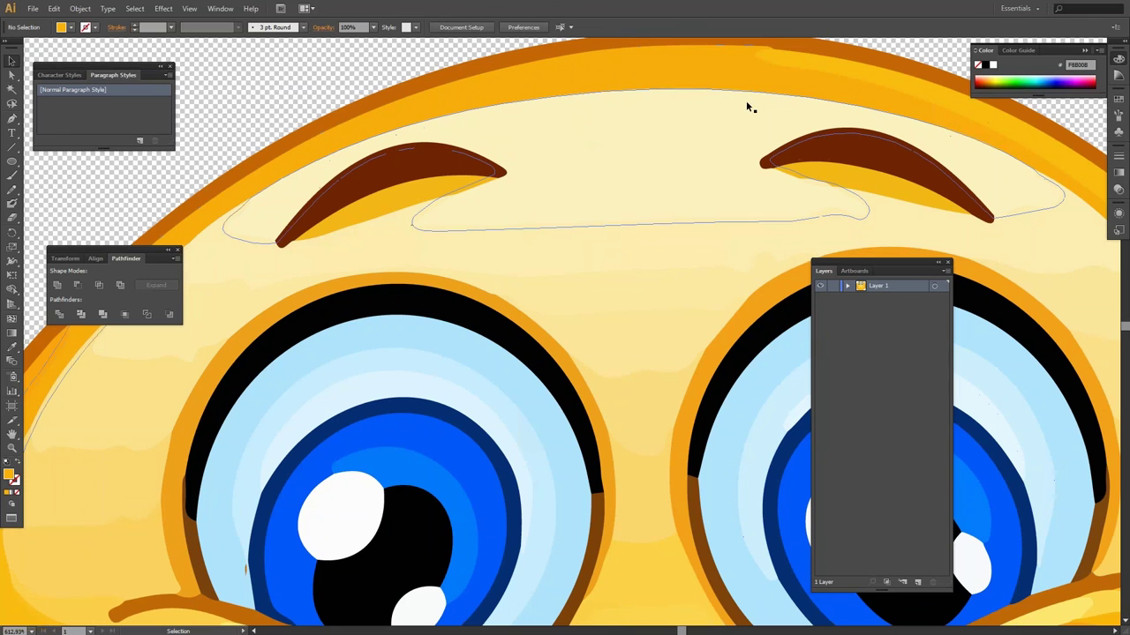
key("alt+Tab")
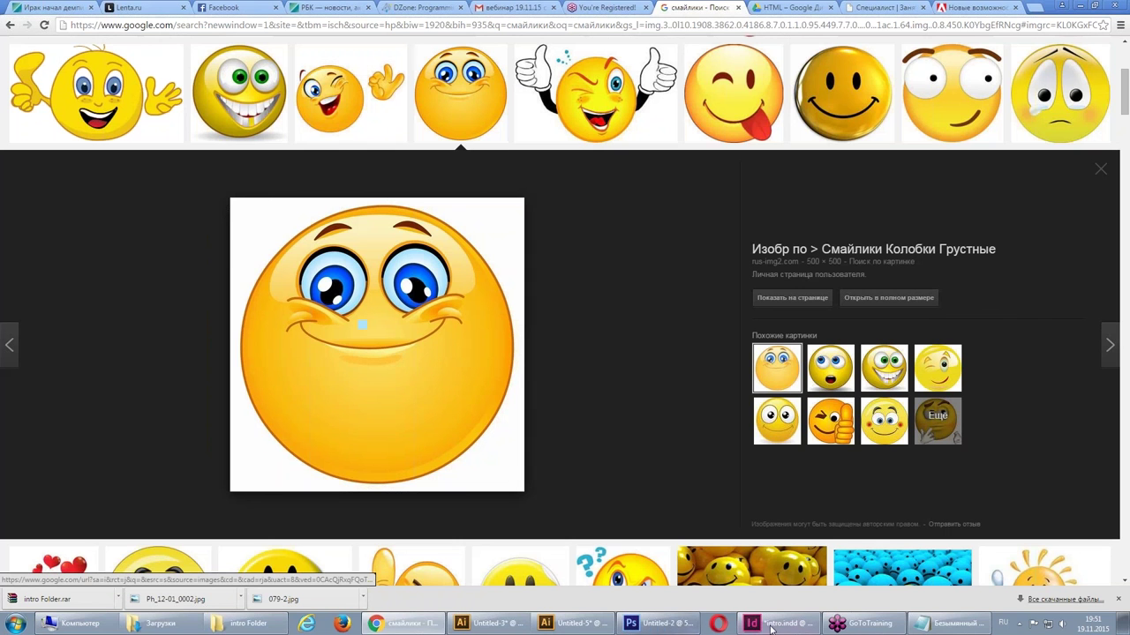
left_click(782, 624)
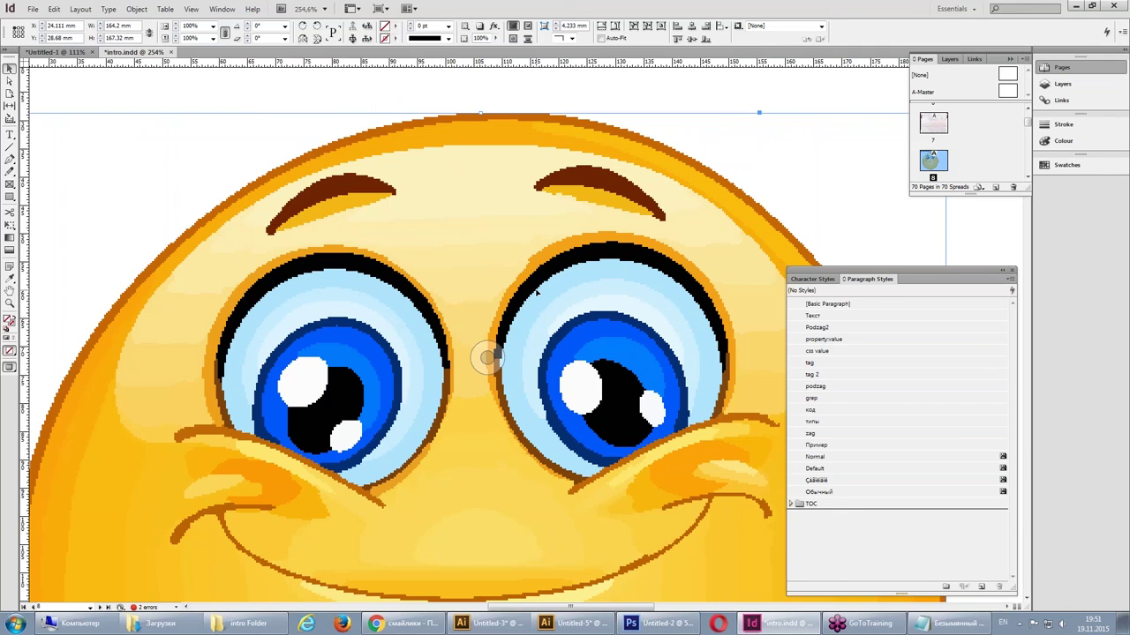
left_click(192, 9)
mouse_move(231, 183)
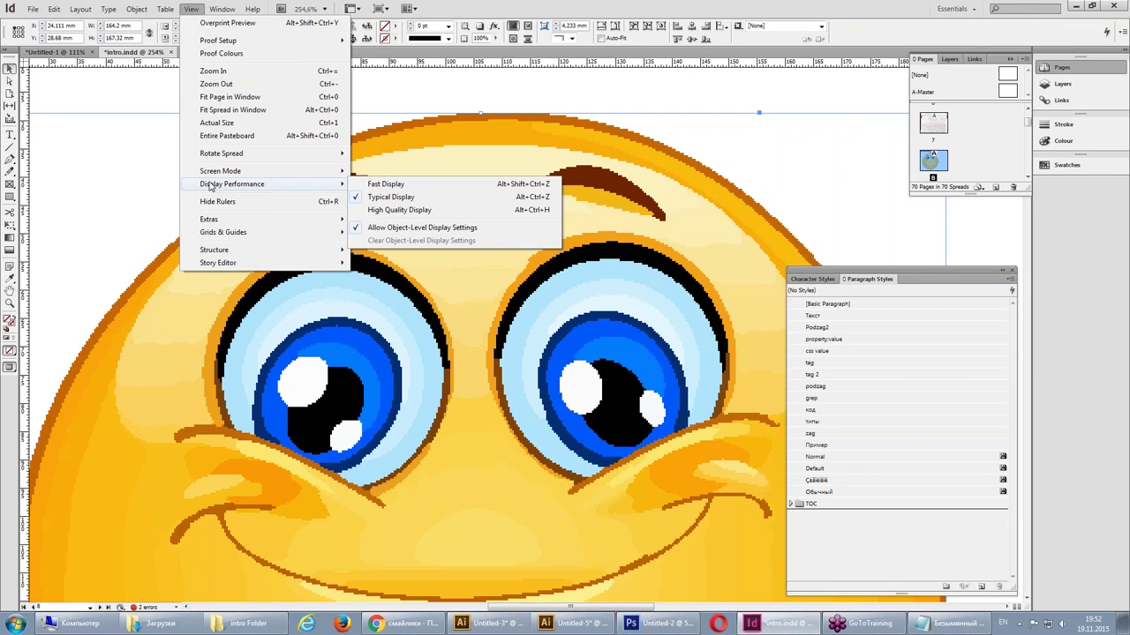
- Switch to High Quality Display, fit page 8, and move the smiley up over the title
left_click(411, 210)
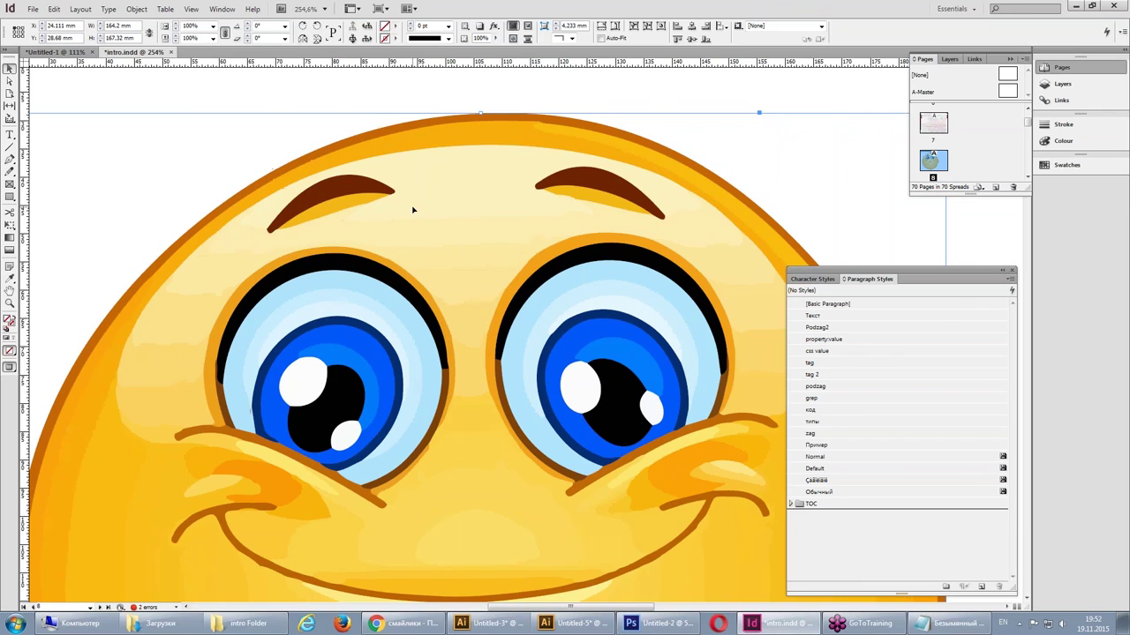
key("ctrl+0")
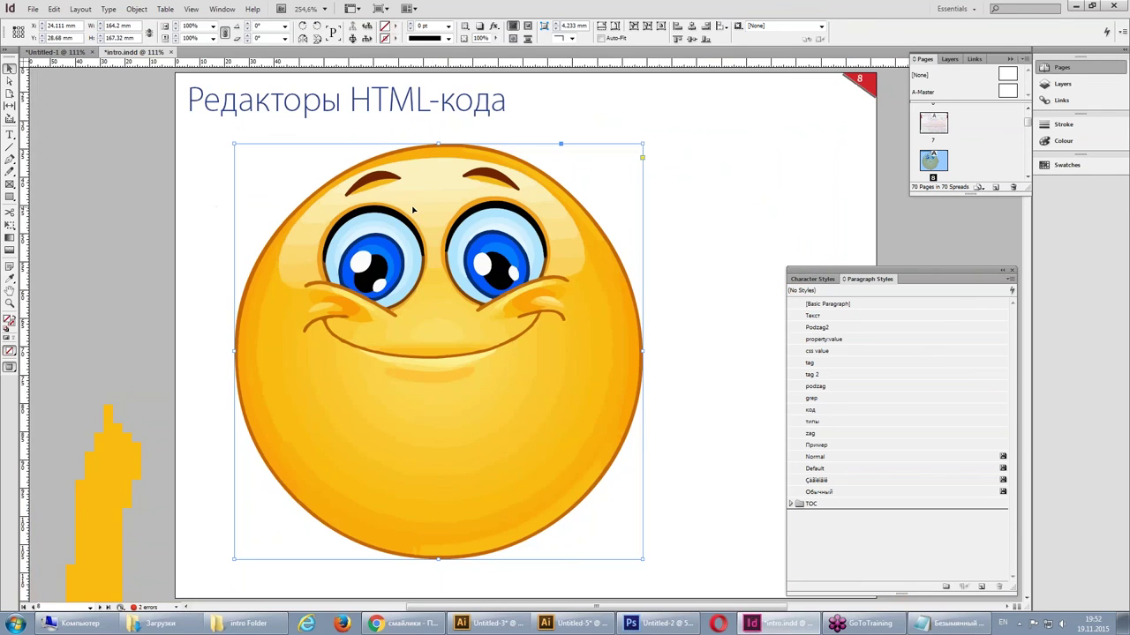
left_click_drag(460, 290, 471, 231)
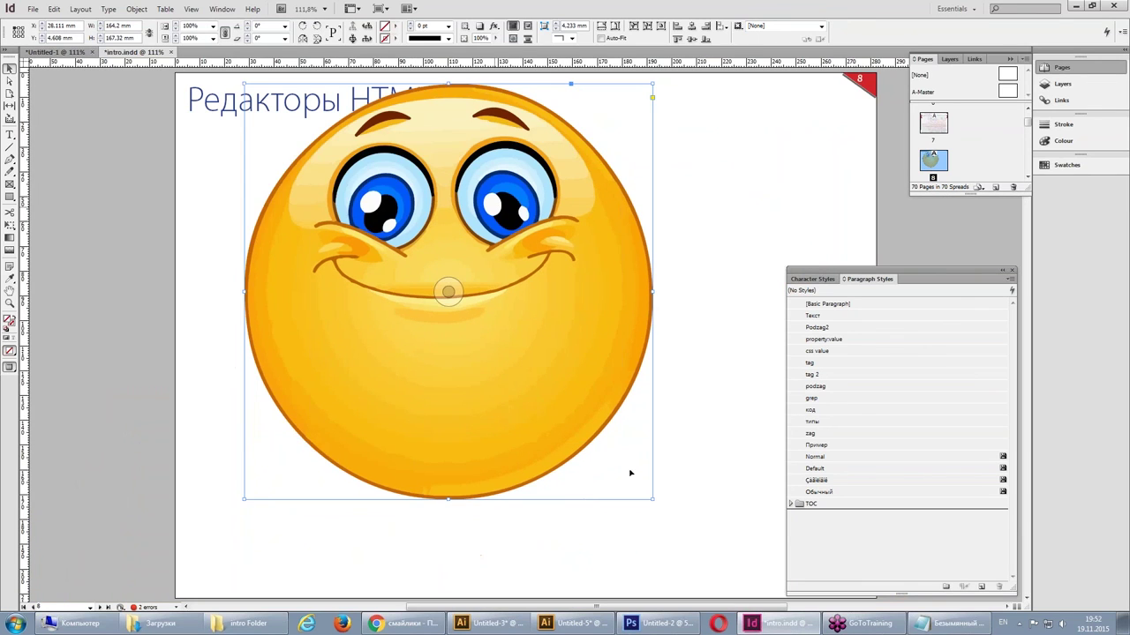
left_click_drag(651, 502, 469, 312)
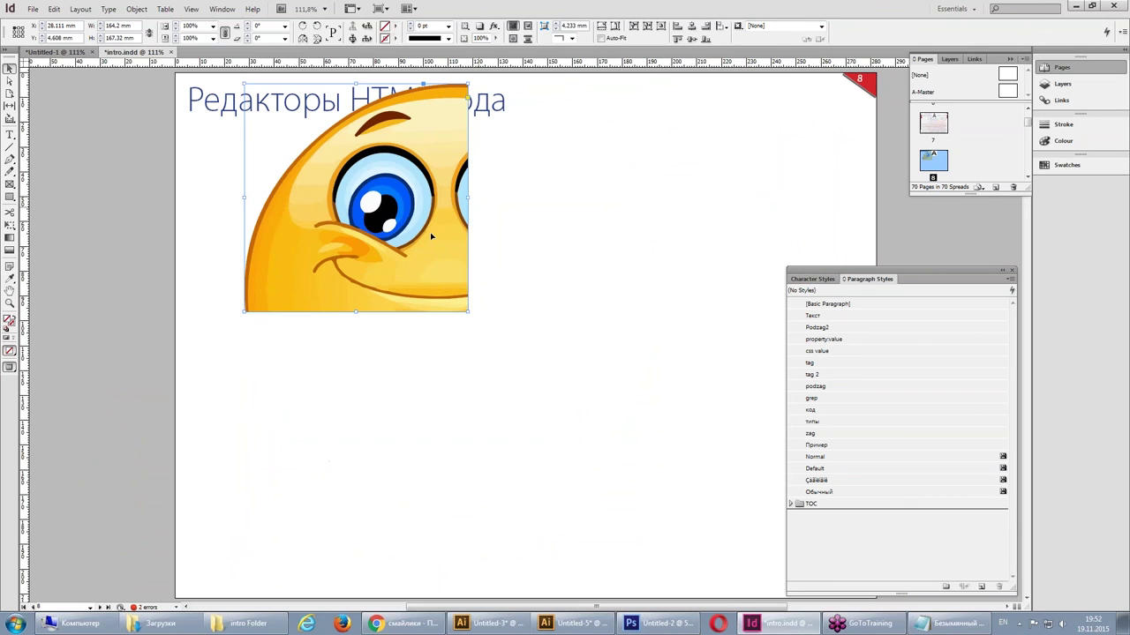
key("ctrl+z")
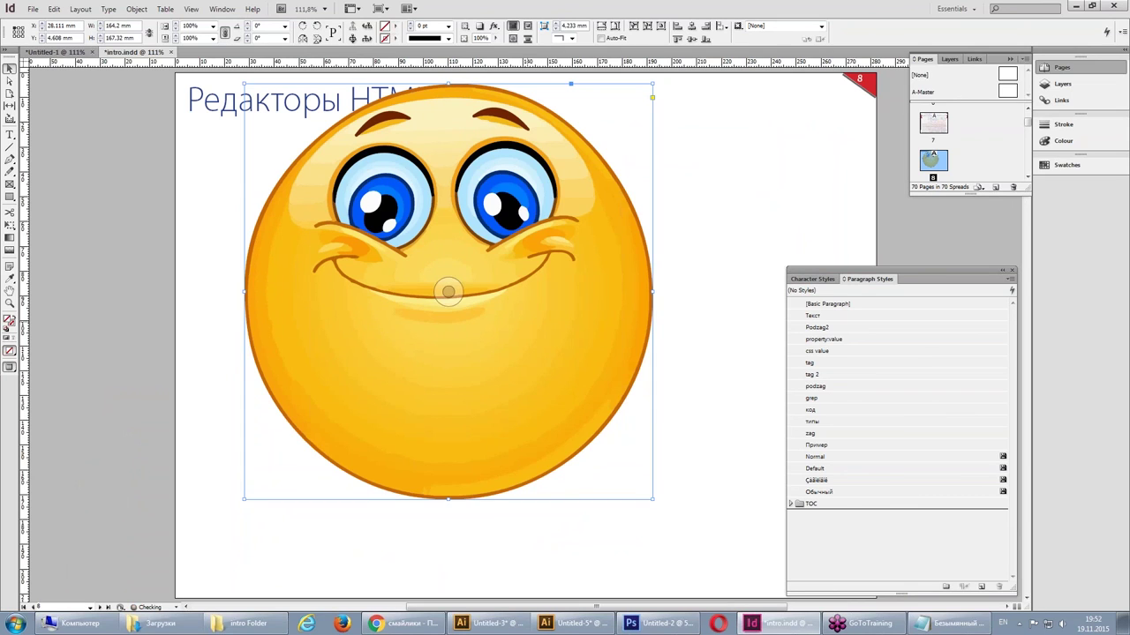
- Resize the smiley to about 160.6 × 163.7 mm beneath the 'Редакторы HTML-кода' title
left_click_drag(653, 500, 372, 213)
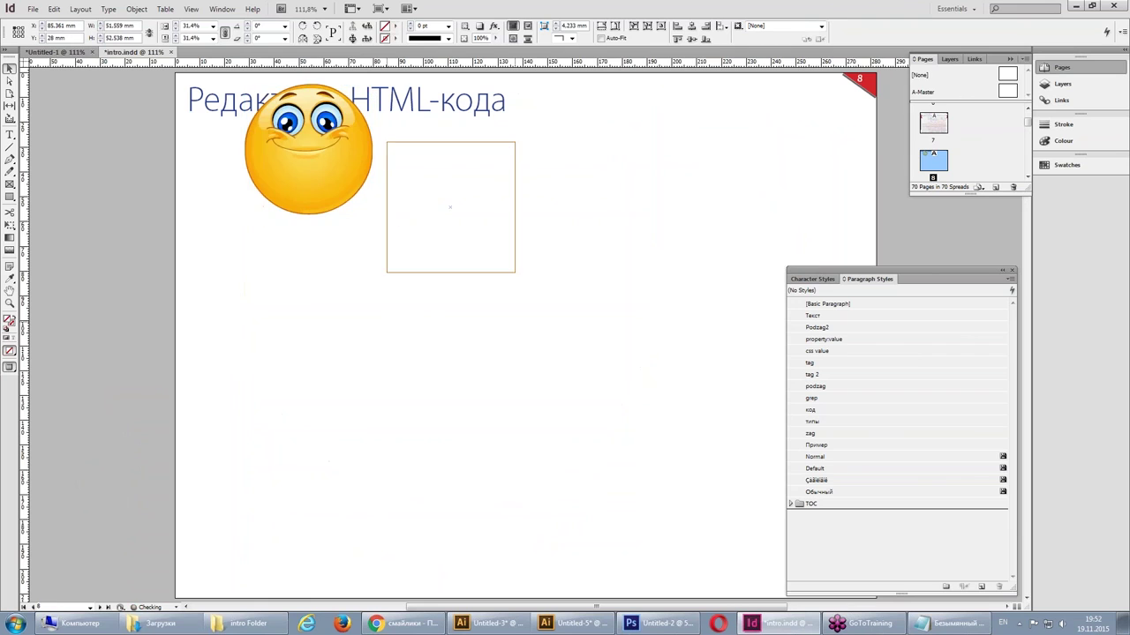
left_click(451, 190)
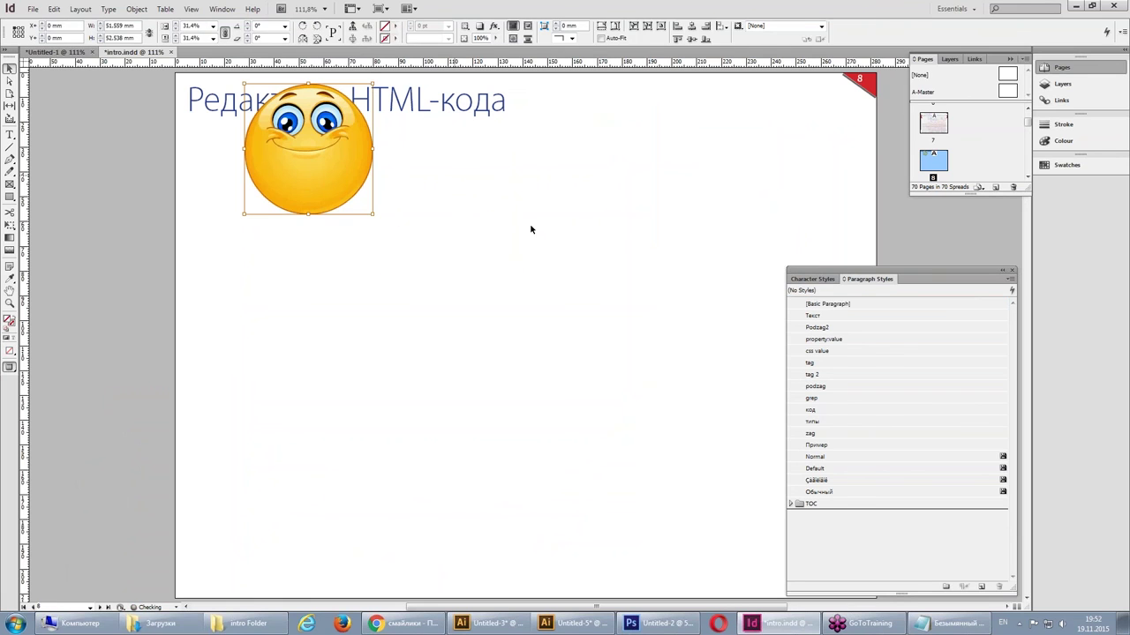
mouse_move(357, 160)
left_mouse_down()
mouse_move(521, 137)
mouse_move(489, 212)
left_mouse_up()
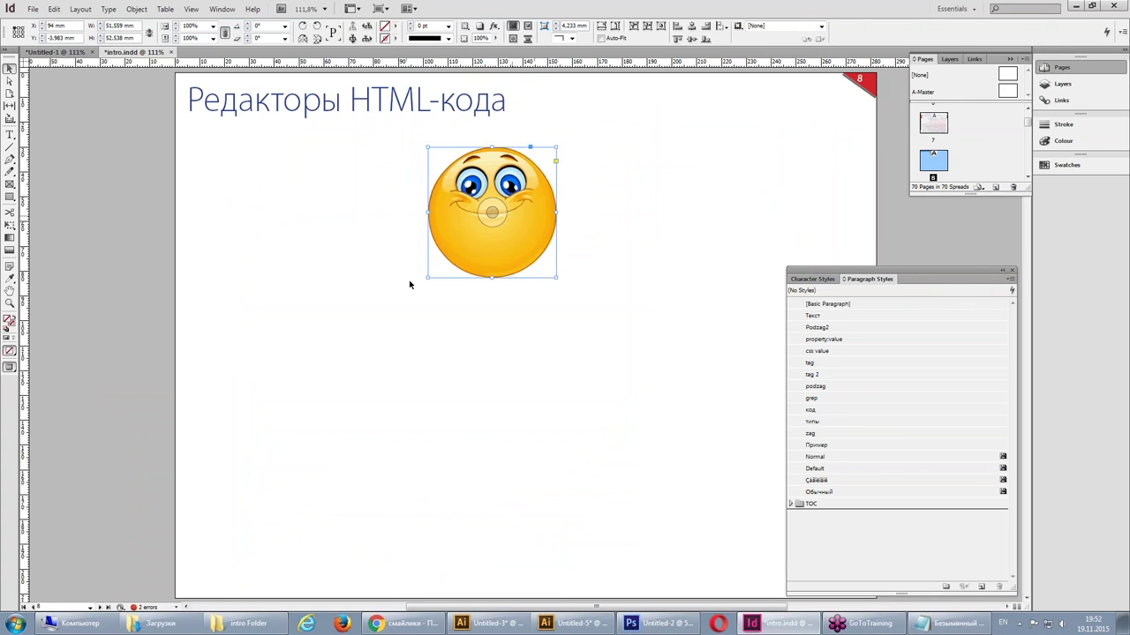
left_click_drag(427, 277, 157, 554)
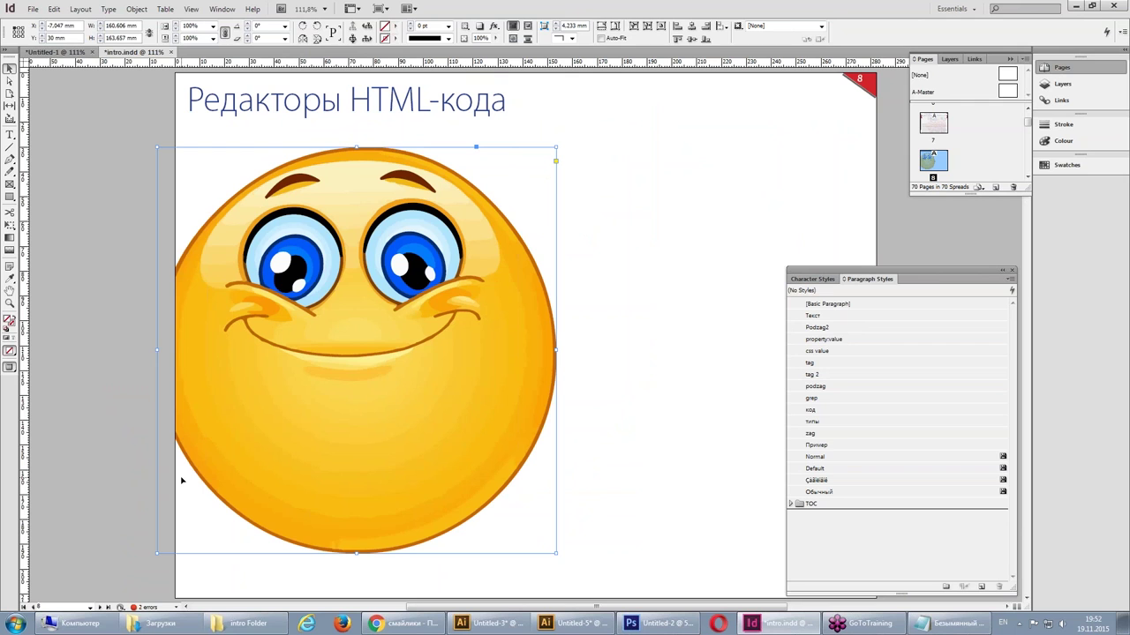
key("alt+Tab")
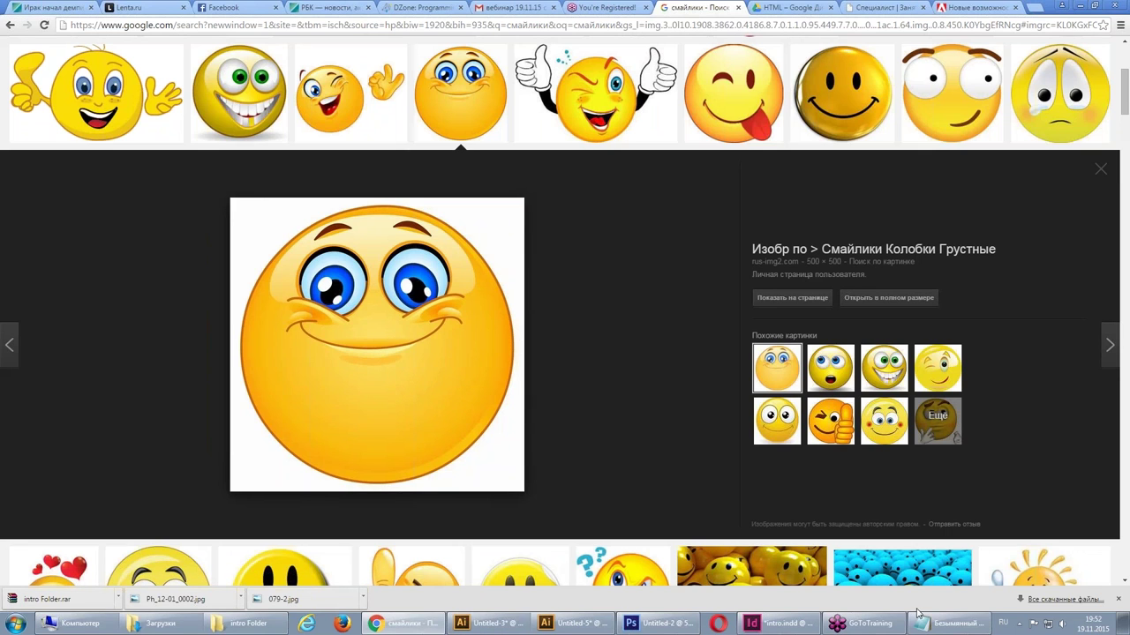
left_click(777, 623)
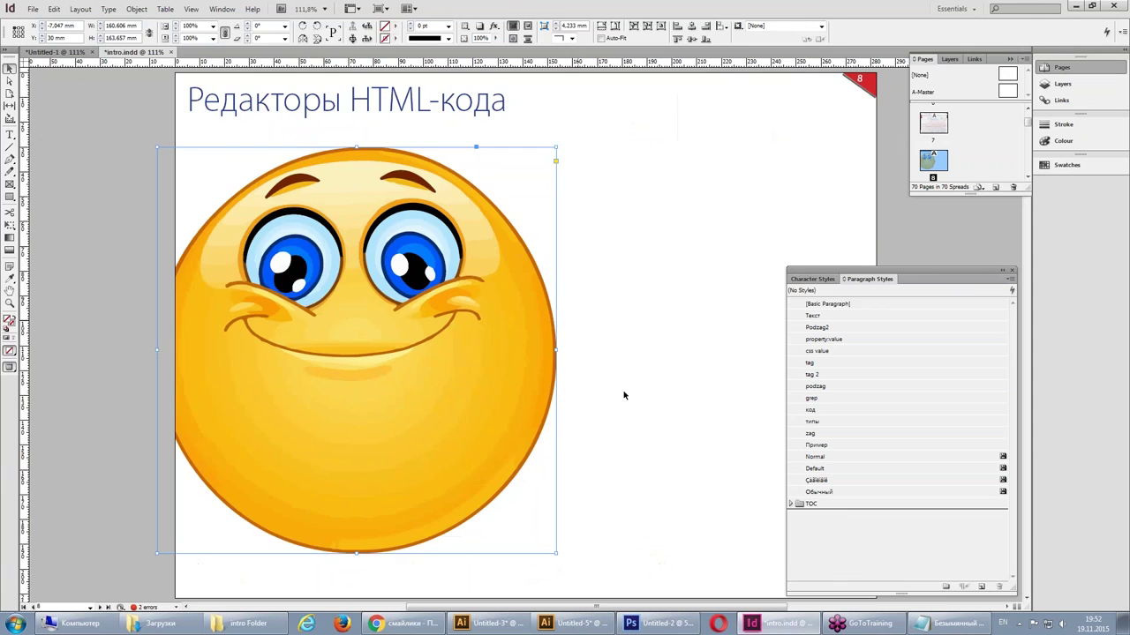
left_click(623, 396)
scroll(623, 395, "up", 5)
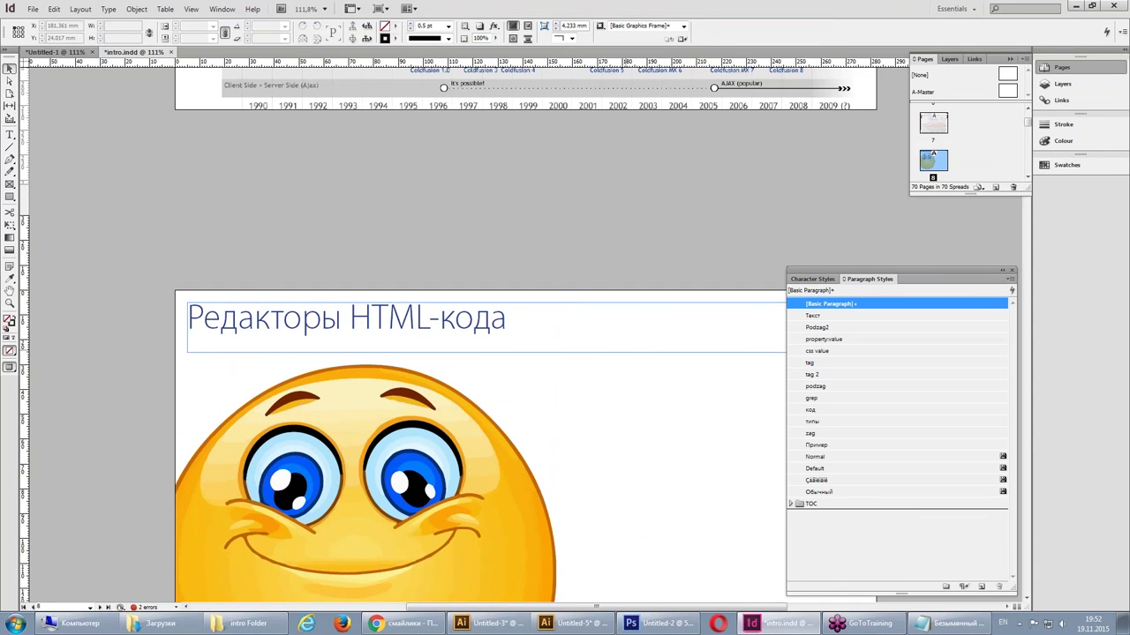
- Jump to page 1 and scroll down until page 7's 'Развитие WEB-технологий' timeline fills the window
left_click(26, 607)
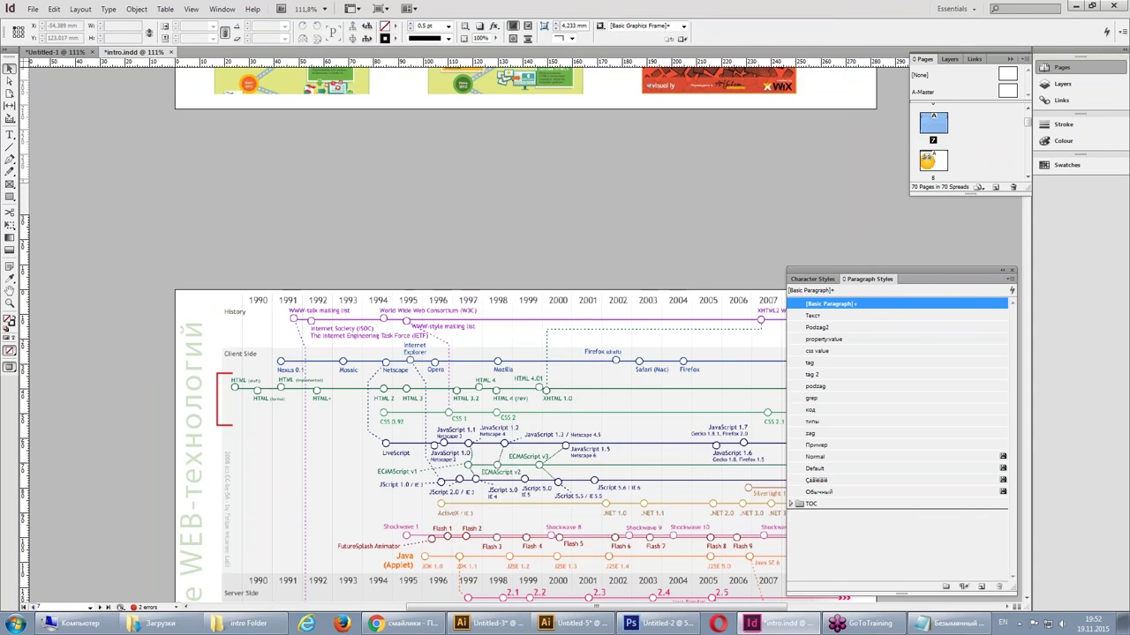
left_click(18, 607)
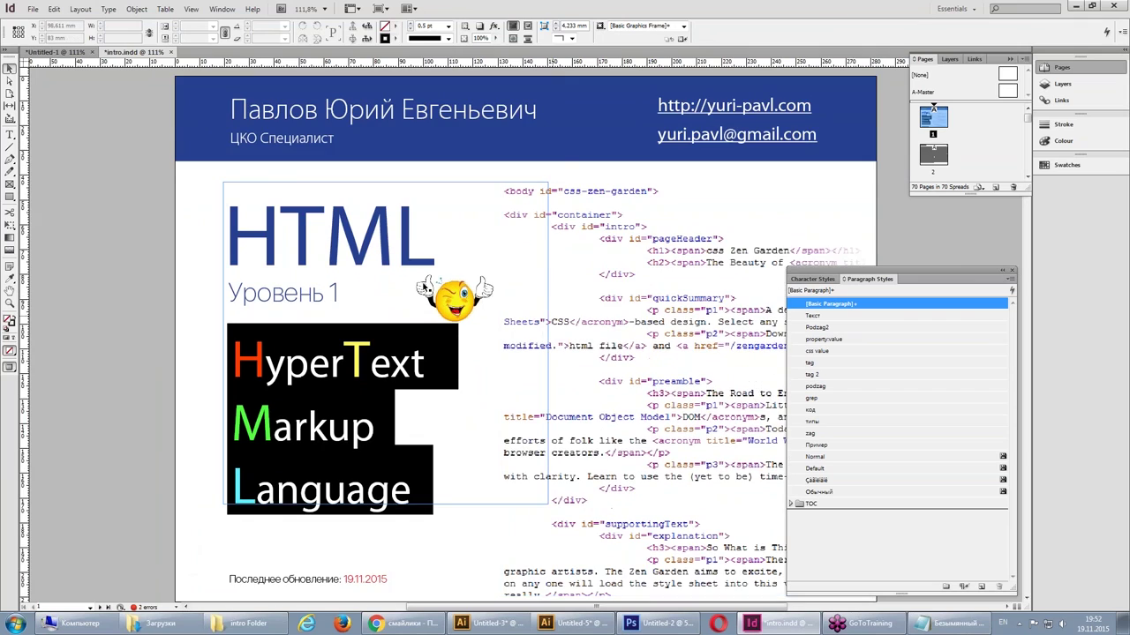
scroll(438, 296, "down", 1)
scroll(438, 295, "down", 5)
scroll(439, 296, "down", 4)
scroll(439, 295, "down", 3)
scroll(481, 335, "down", 5)
scroll(481, 335, "down", 2)
scroll(481, 336, "down", 2)
scroll(481, 335, "down", 2)
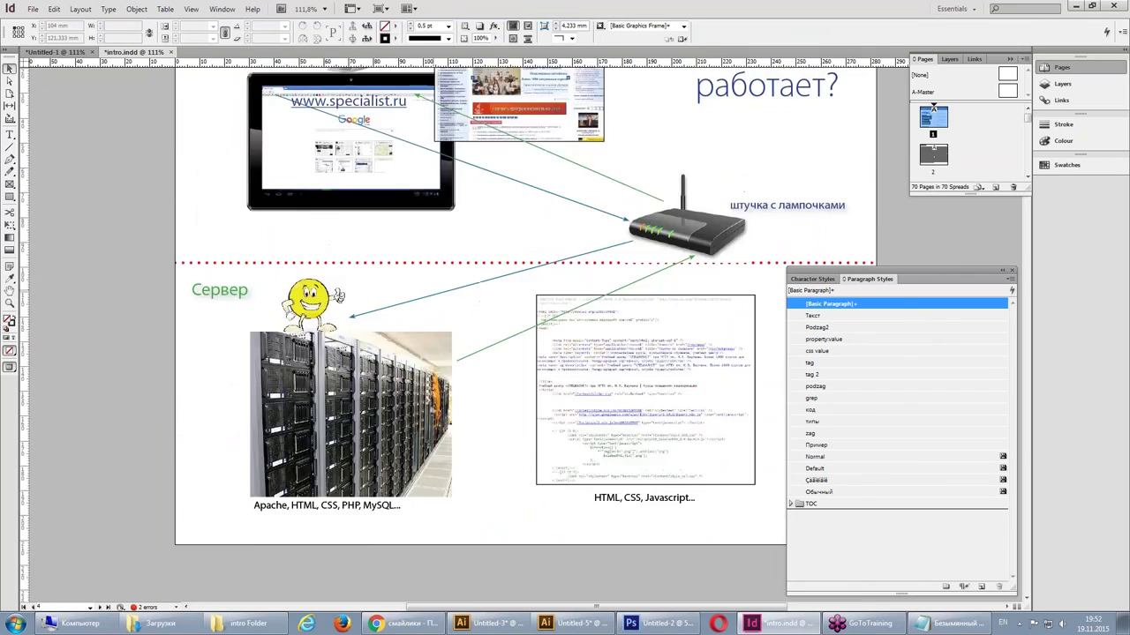
scroll(481, 335, "down", 5)
scroll(481, 336, "down", 5)
scroll(481, 335, "down", 3)
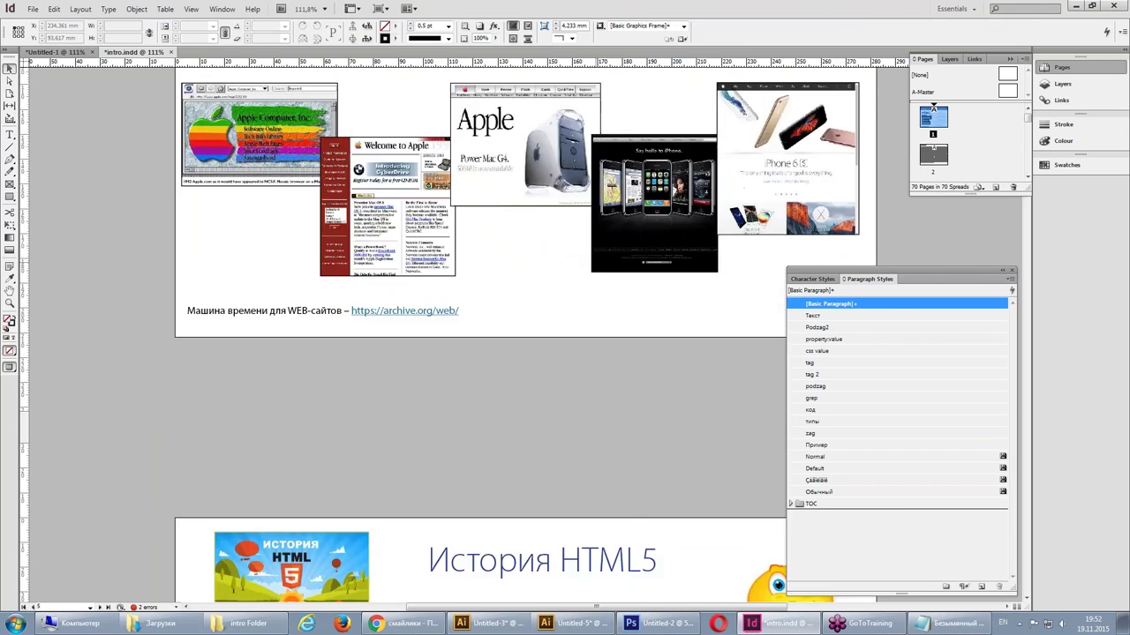
scroll(481, 335, "down", 5)
scroll(481, 336, "down", 5)
scroll(481, 335, "down", 2)
scroll(481, 336, "down", 1)
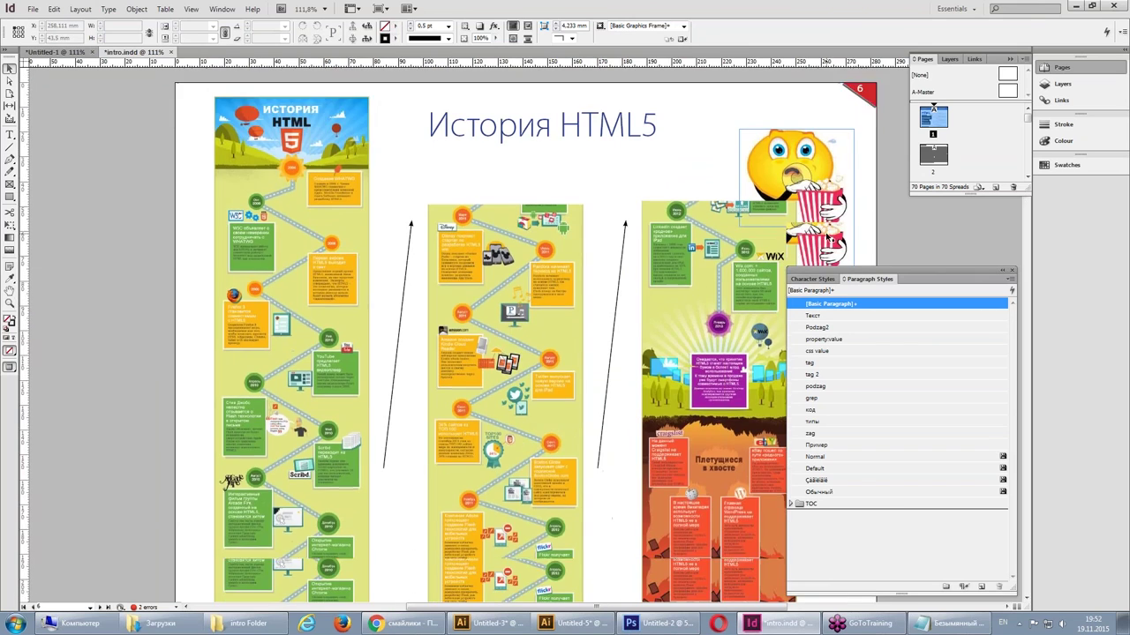
scroll(829, 238, "down", 1)
scroll(672, 180, "down", 3)
scroll(672, 180, "down", 2)
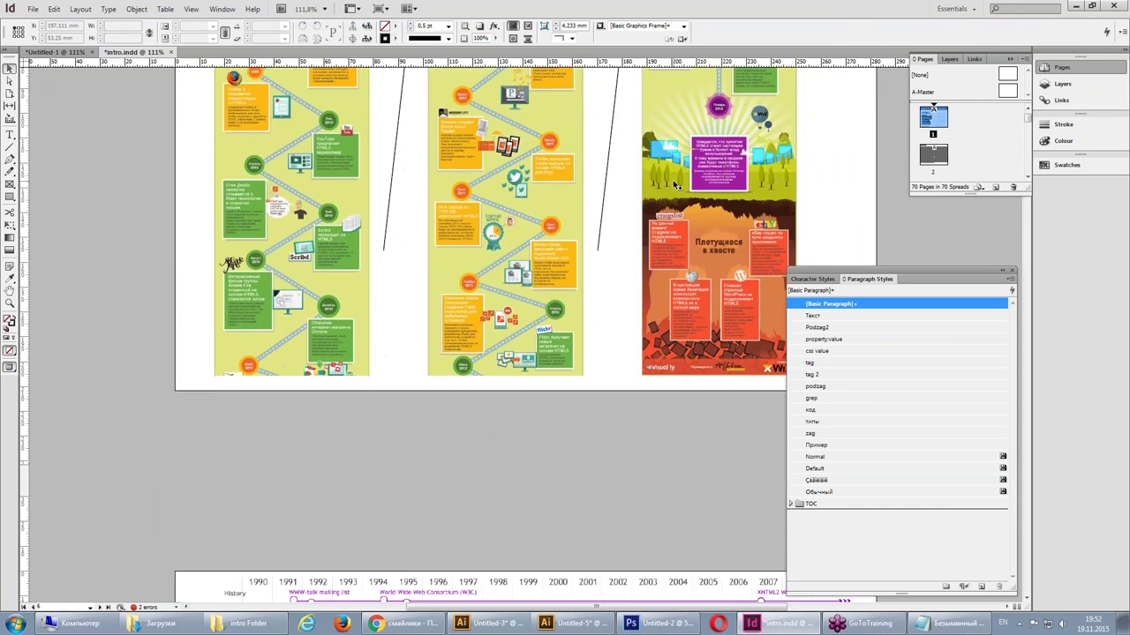
scroll(672, 180, "down", 5)
scroll(672, 180, "down", 5)
scroll(672, 180, "down", 3)
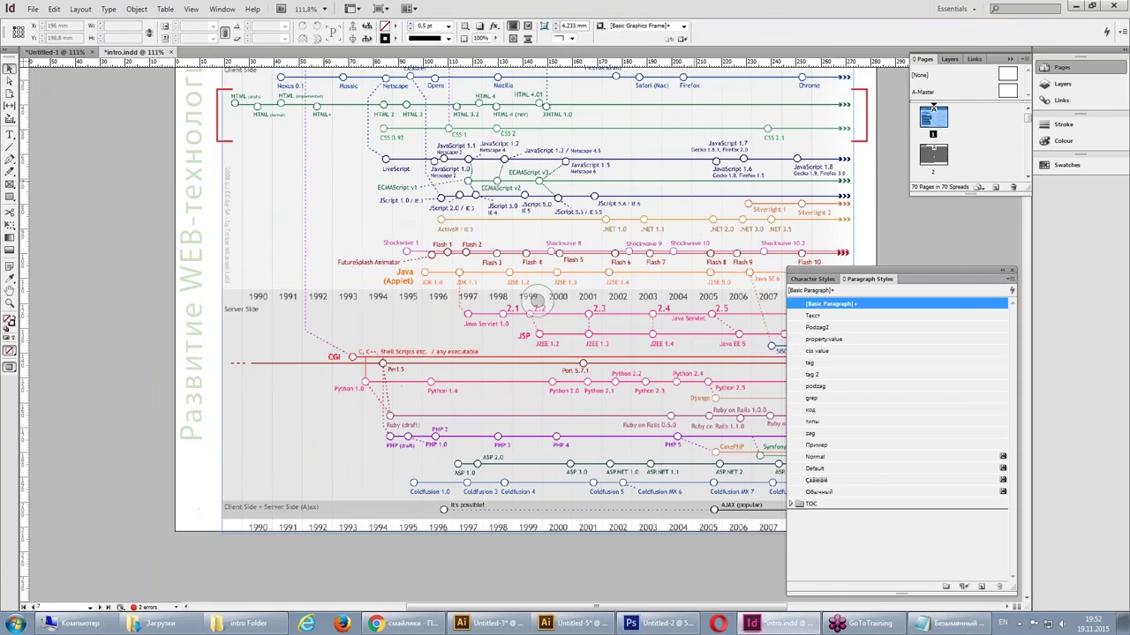
- In Illustrator, fit the whole traced smiley artboard in view, then return to InDesign
left_click(597, 622)
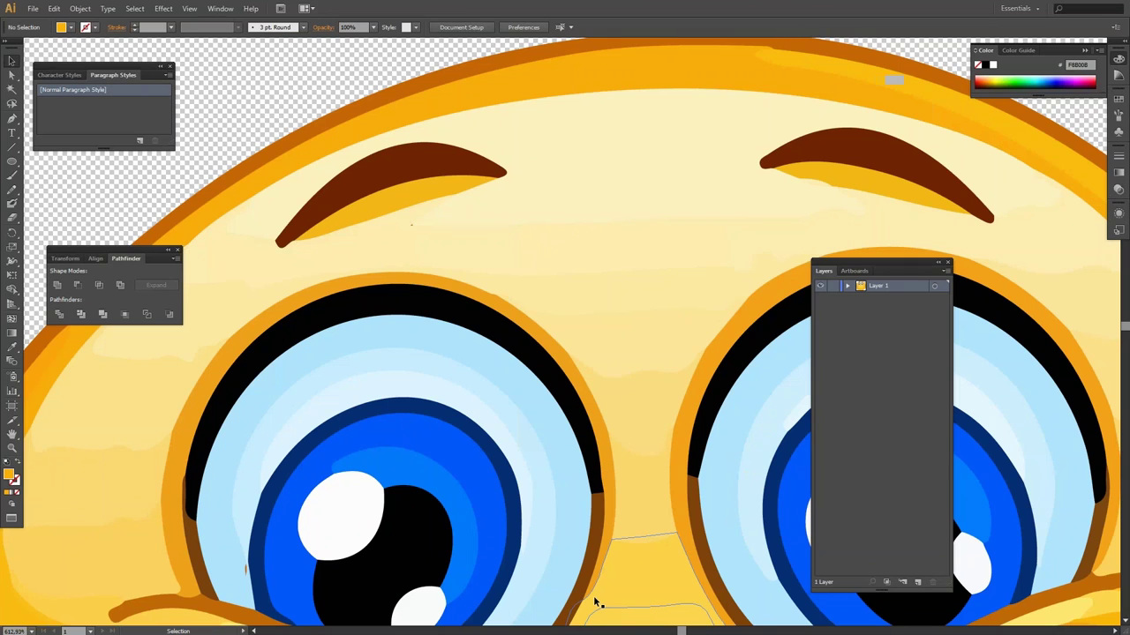
key("ctrl+0")
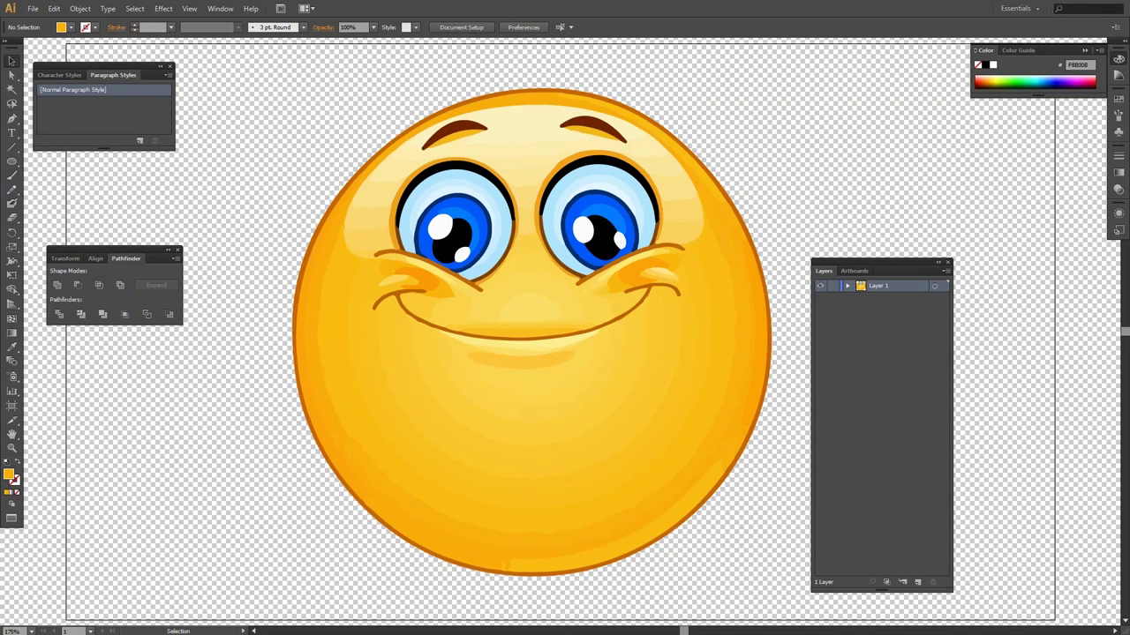
key("alt+Tab")
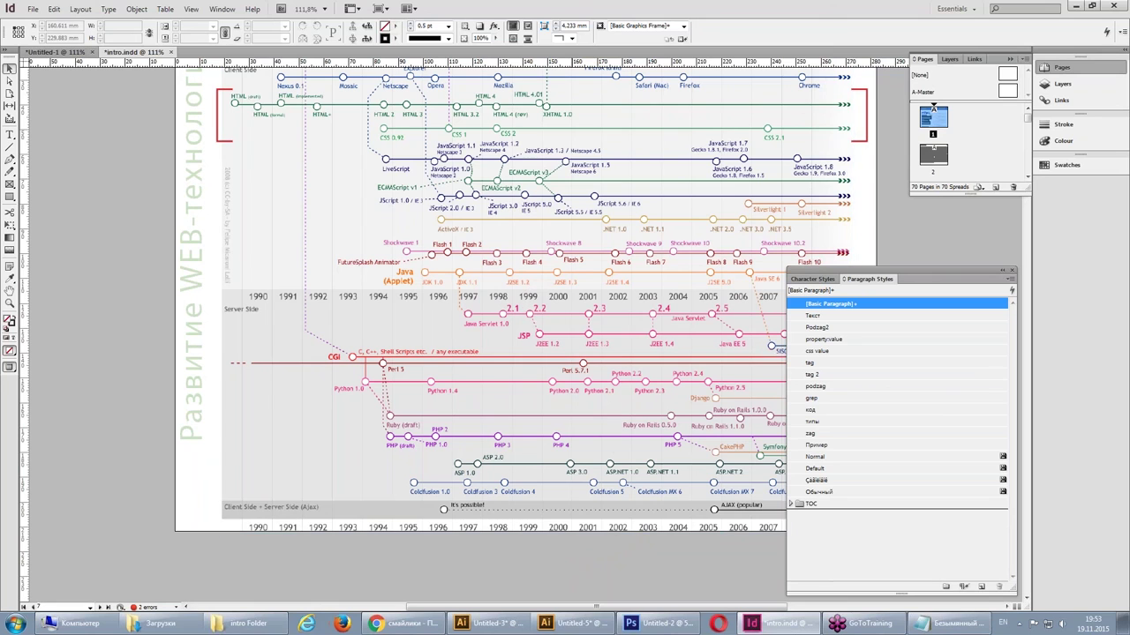
- Go to page 70 and delete its tag table
left_click(102, 608)
scroll(452, 313, "up", 2)
scroll(456, 301, "up", 4)
scroll(456, 301, "up", 4)
scroll(456, 301, "down", 4)
scroll(371, 305, "down", 8)
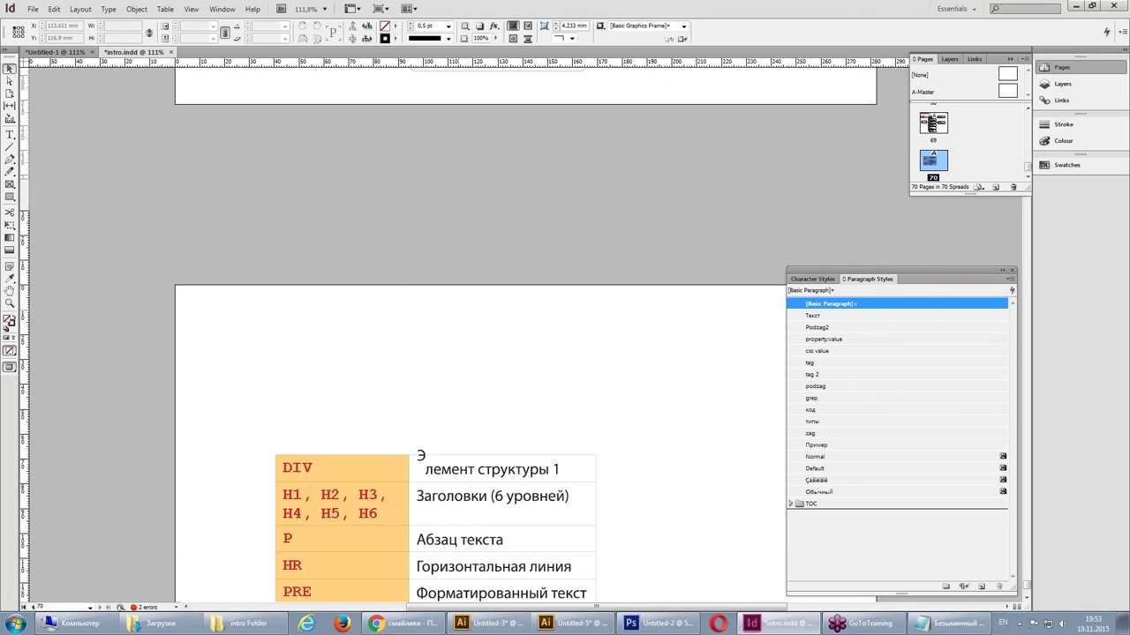
scroll(370, 305, "down", 5)
key("ctrl+a")
key("Delete")
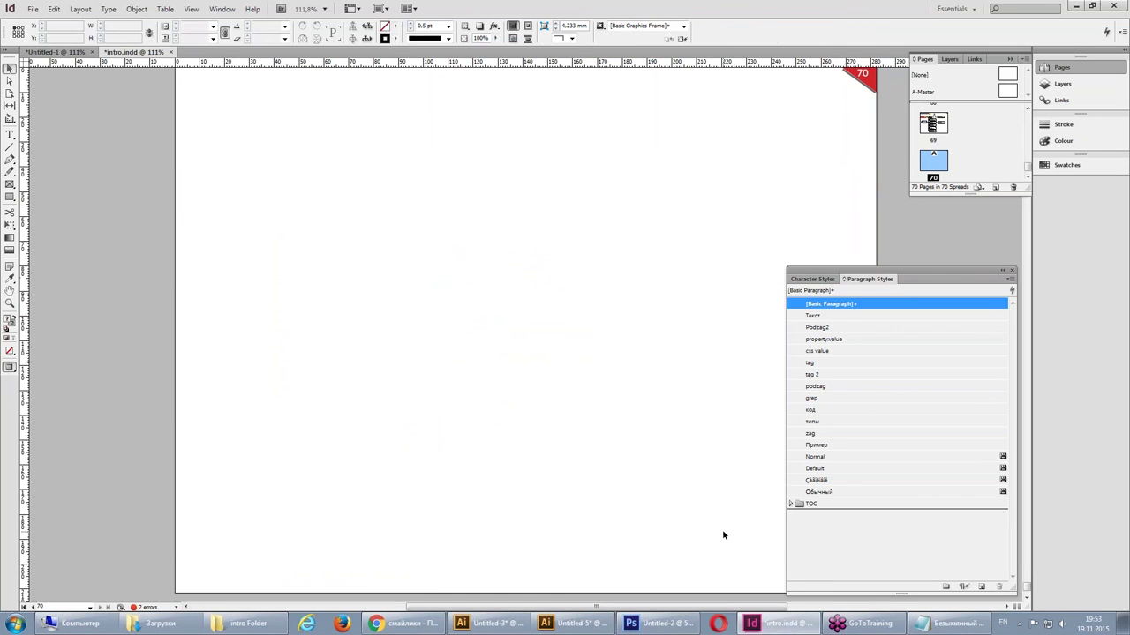
- Paste the Illustrator smiley (about 164.2 × 167.32 mm) near the page's upper left
key("ctrl+v")
left_click_drag(525, 380, 416, 353)
mouse_move(448, 205)
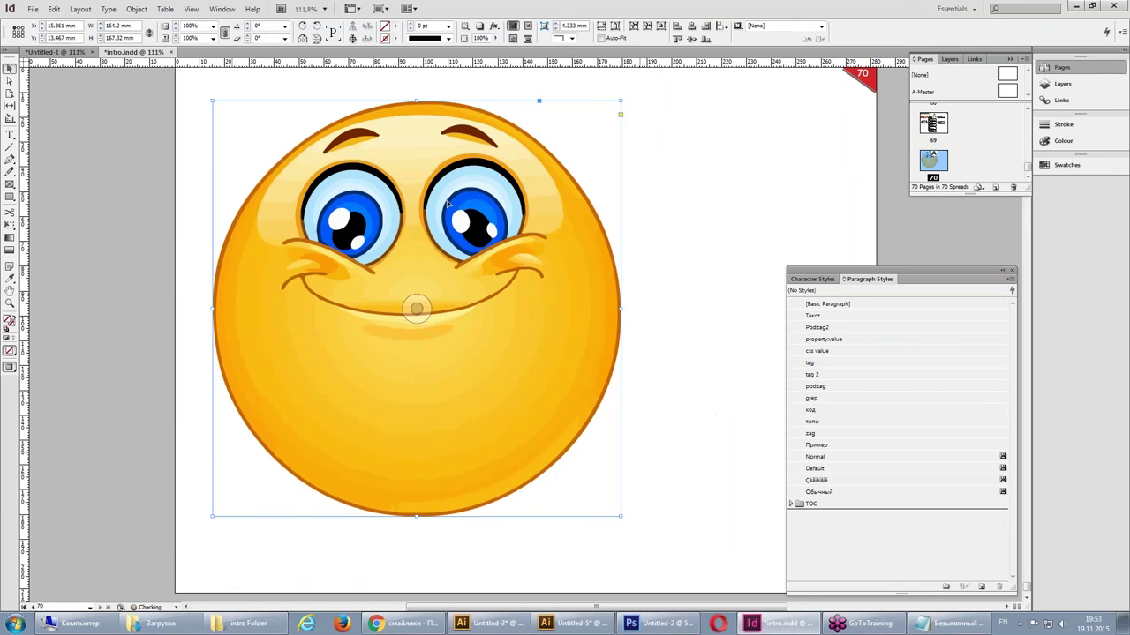
left_click(1060, 100)
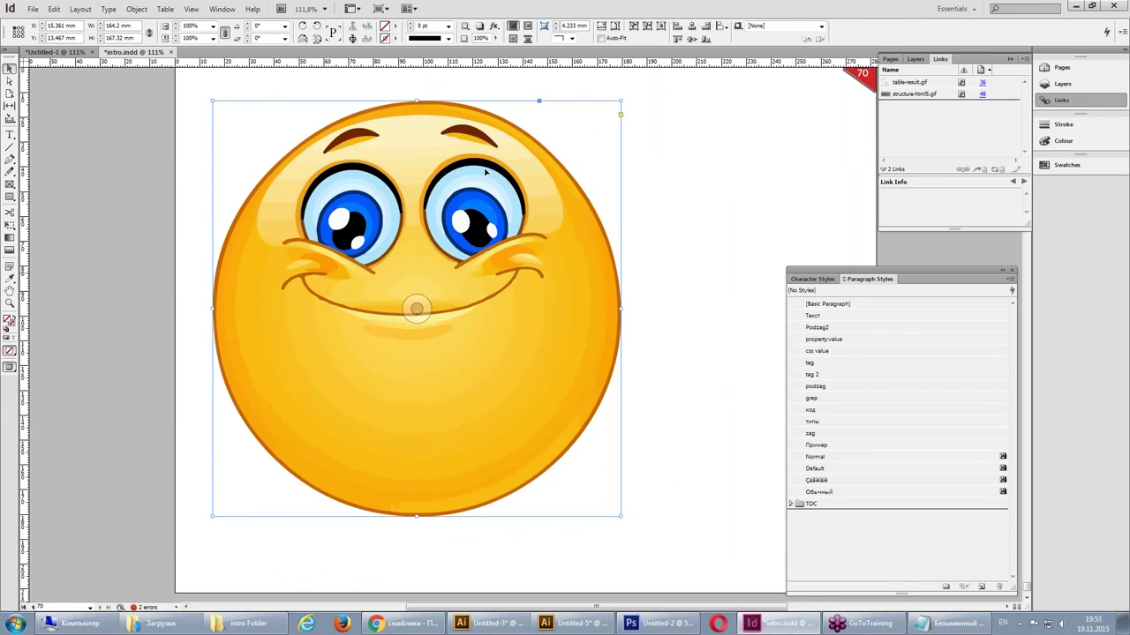
- Open the Info panel with F8 and scroll up to page 69's Adobe Photoshop course flowchart
key("F8")
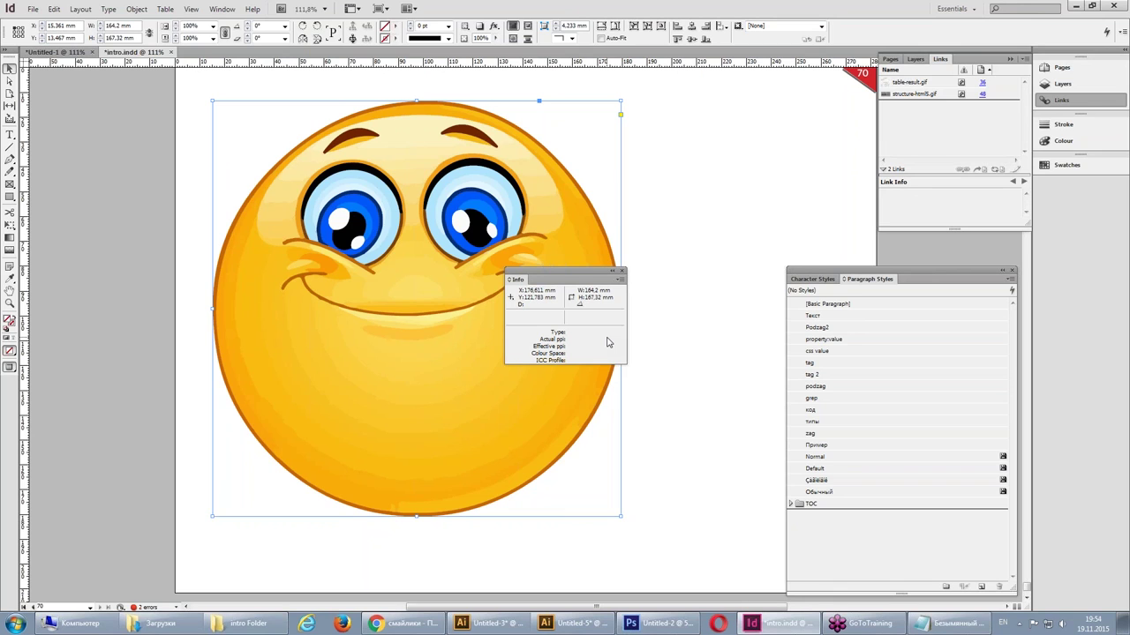
scroll(608, 342, "up", 3)
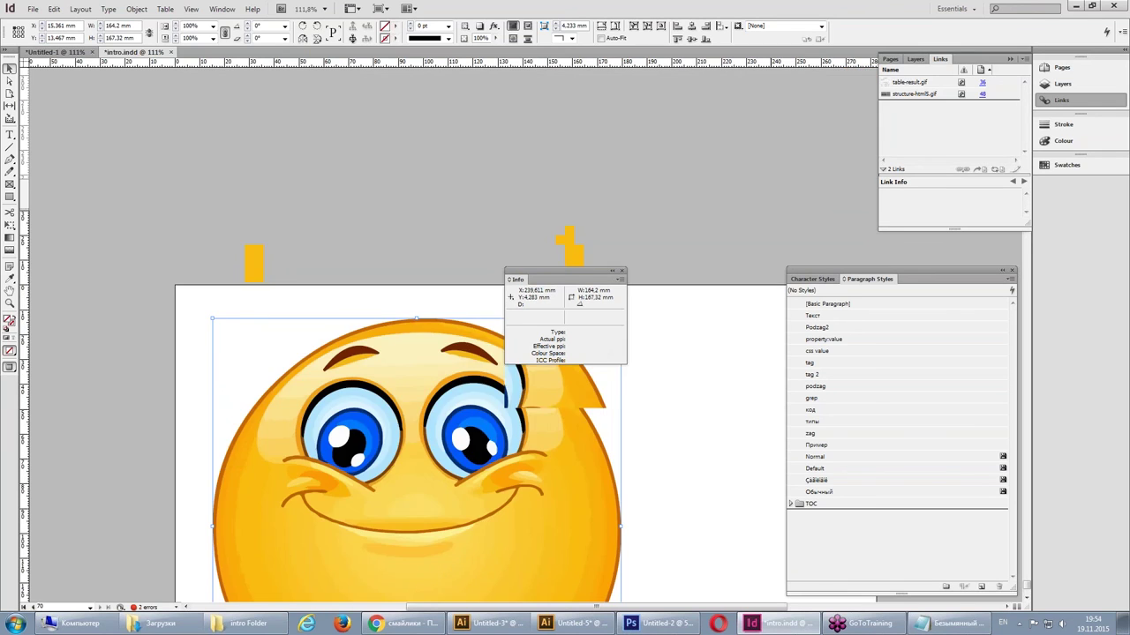
scroll(726, 233, "up", 6)
scroll(727, 233, "up", 2)
scroll(727, 237, "up", 2)
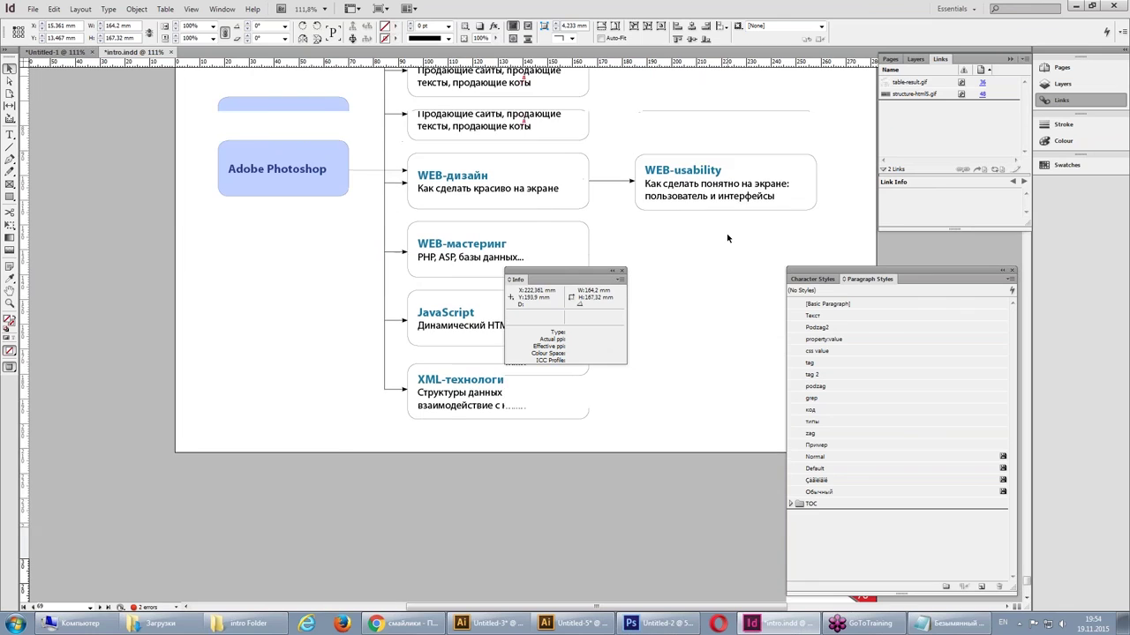
scroll(727, 236, "up", 3)
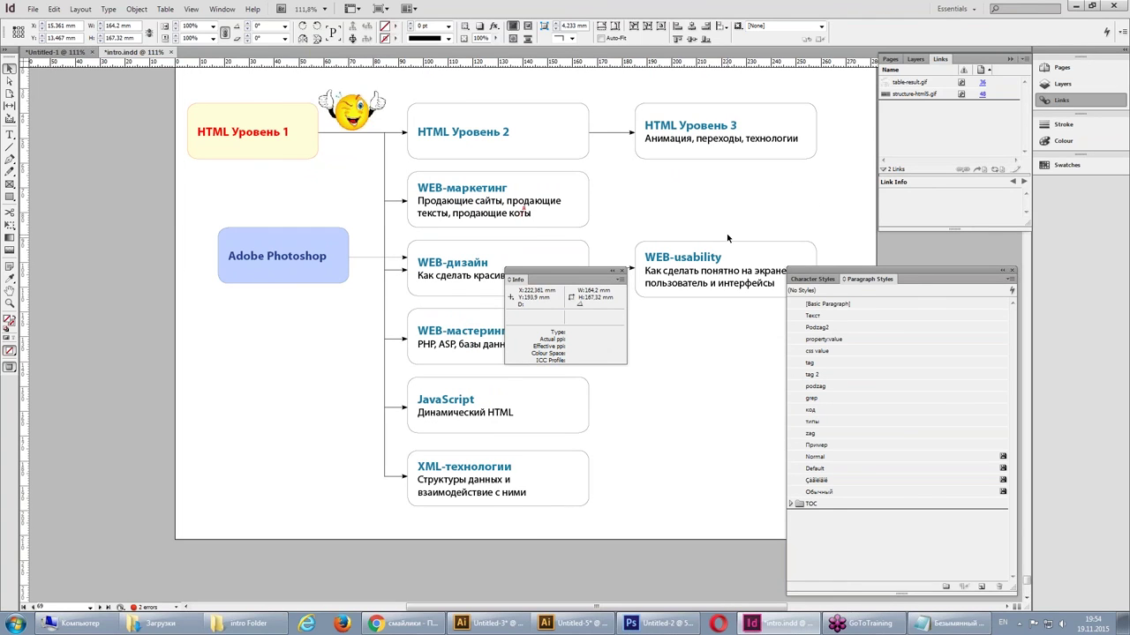
- Review Clipboard Handling preferences, then select all and paste the smiley, which triggers an EPS Import error
left_click(57, 11)
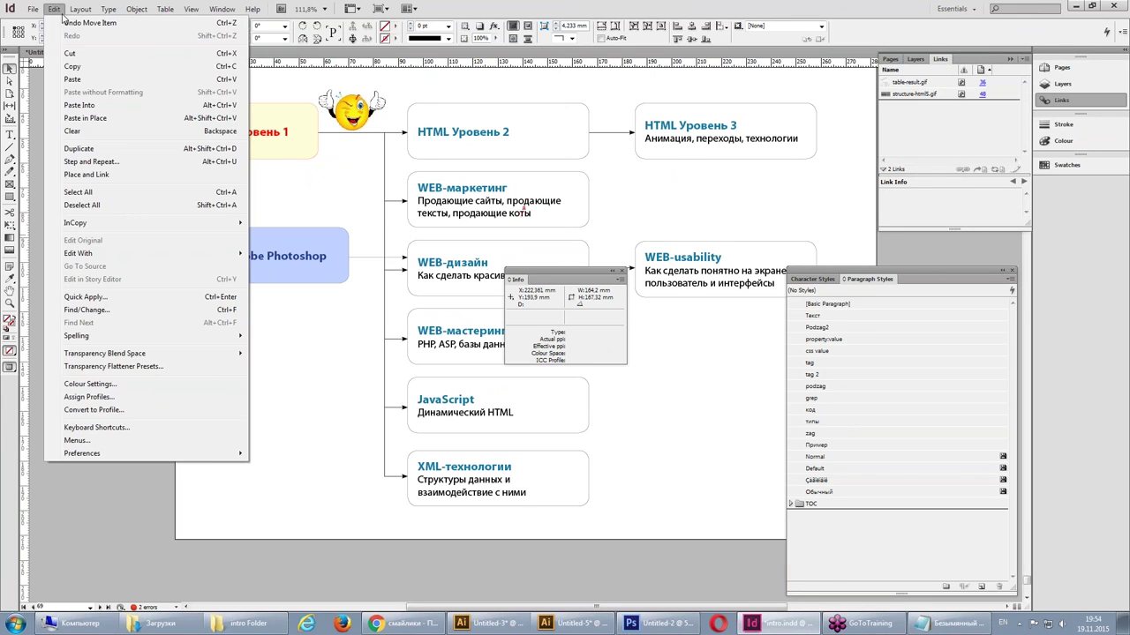
left_click(303, 446)
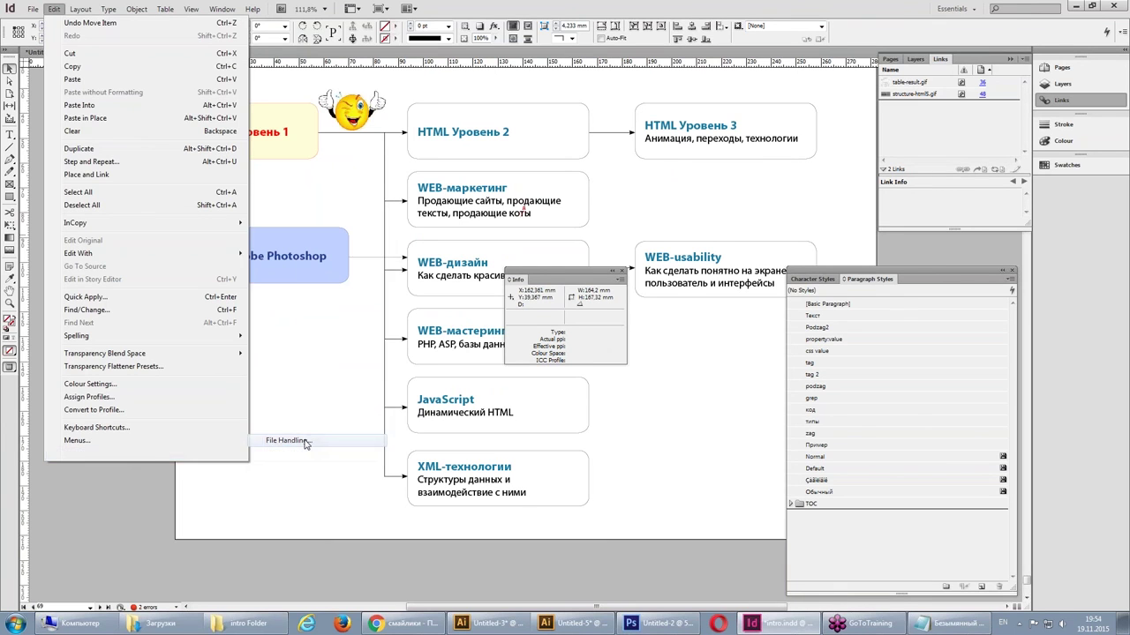
left_click(404, 321)
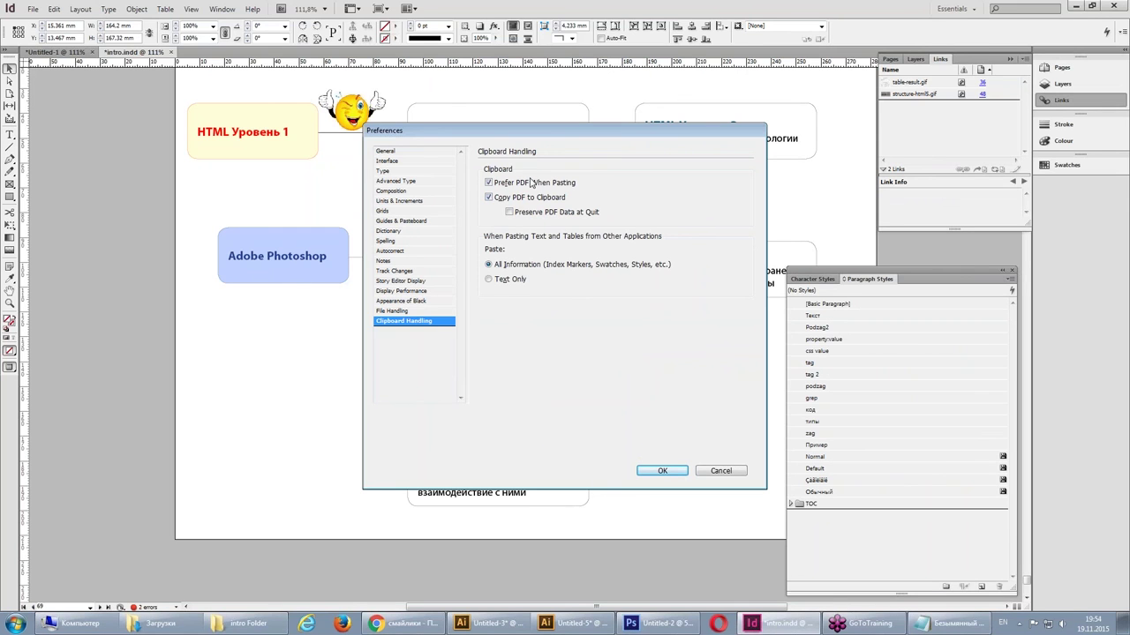
left_click(662, 471)
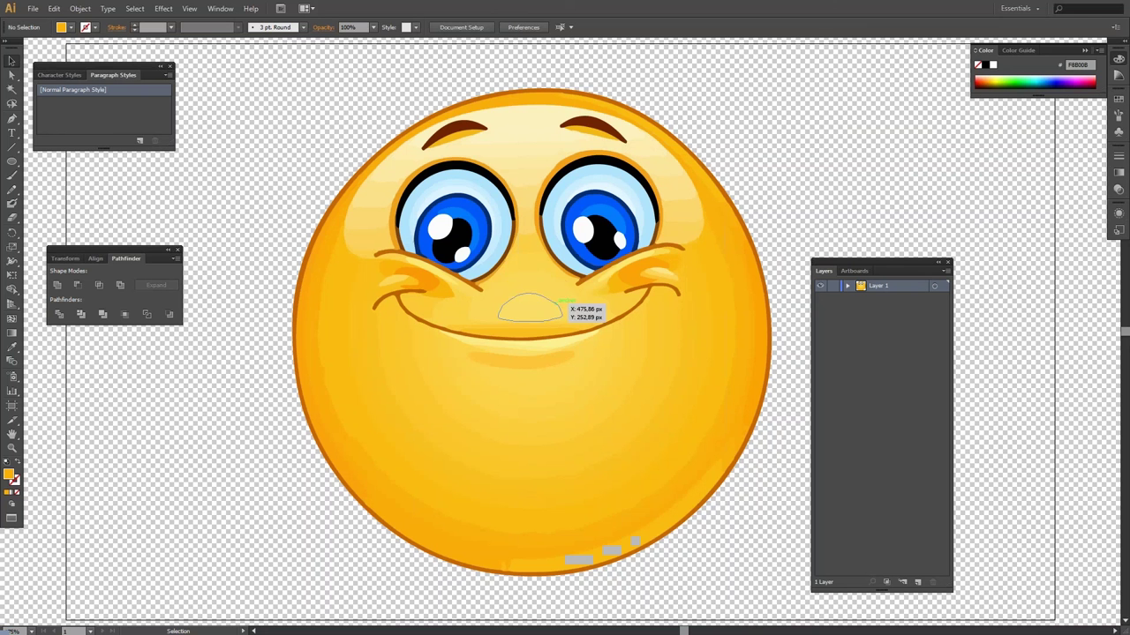
key("ctrl+a")
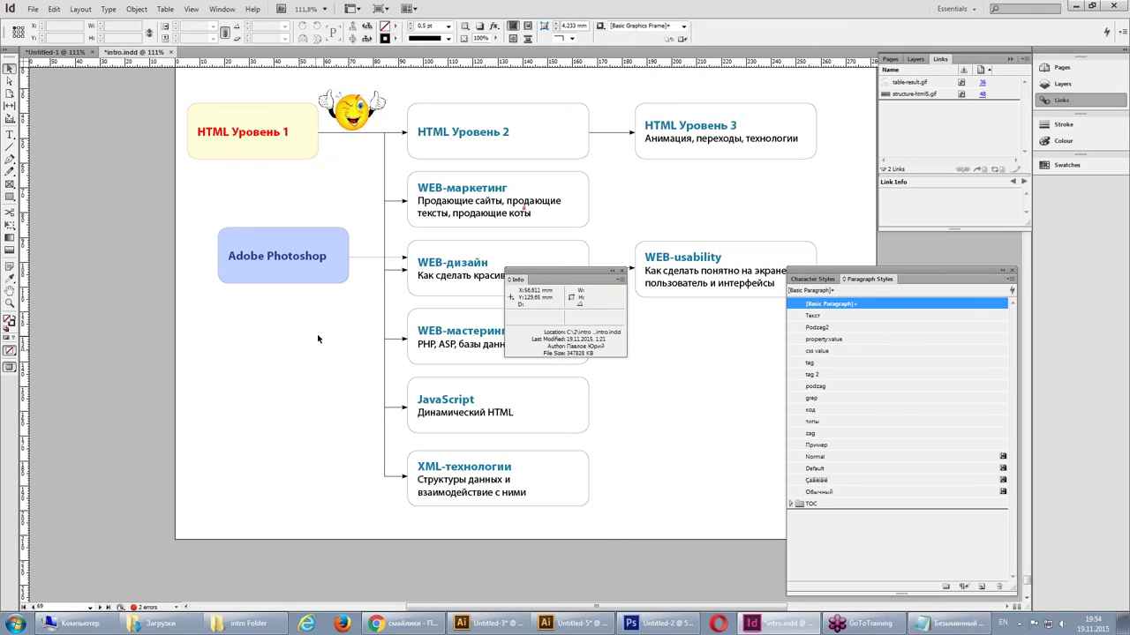
key("ctrl+v")
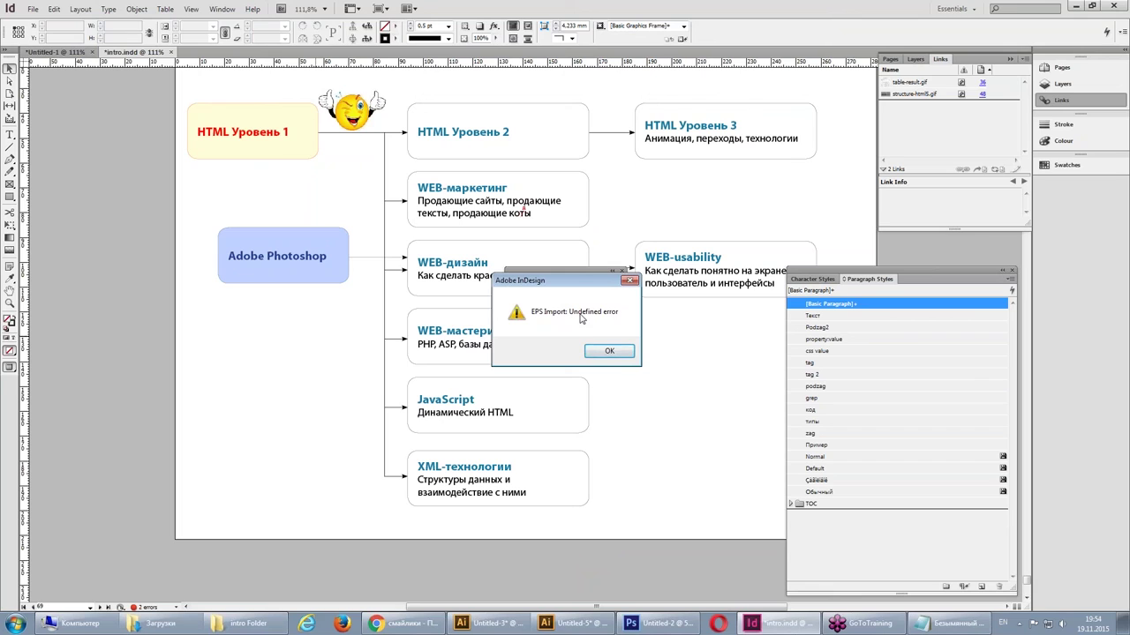
- Dismiss the EPS error and uncheck Prefer PDF When Pasting in Clipboard Handling preferences
left_click(615, 355)
left_click(54, 9)
mouse_move(82, 453)
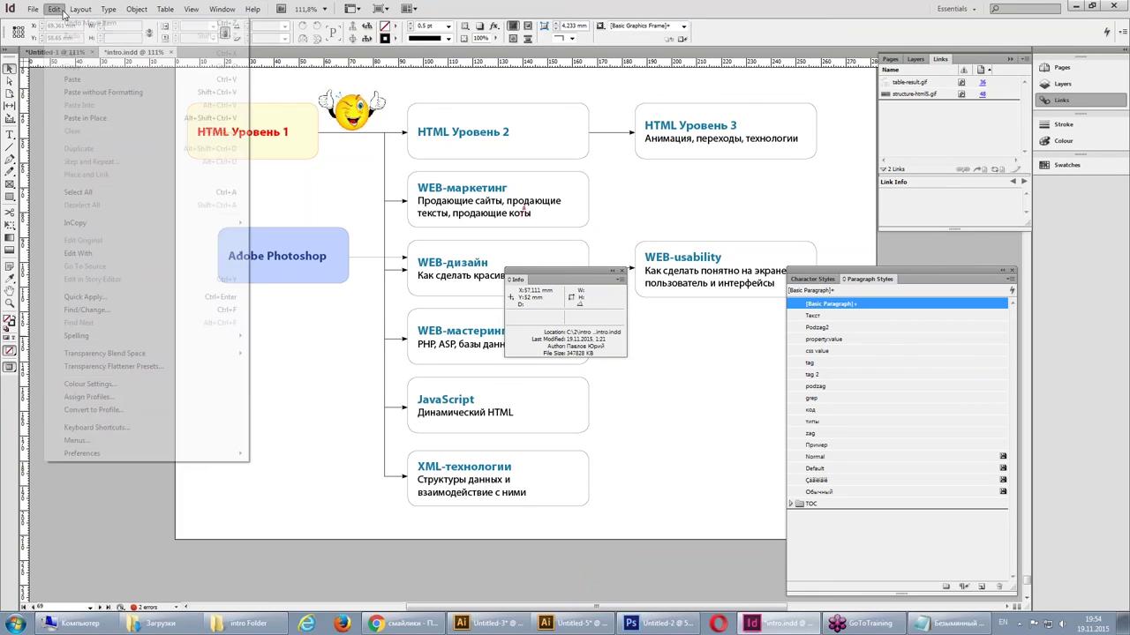
left_click(270, 429)
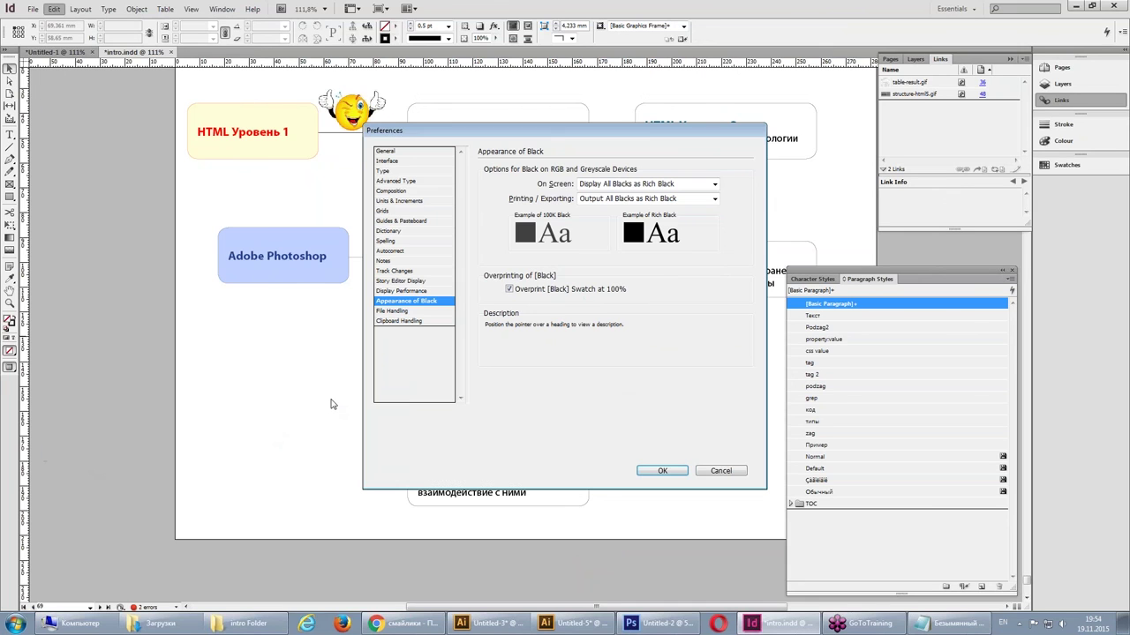
left_click(420, 321)
left_click(488, 183)
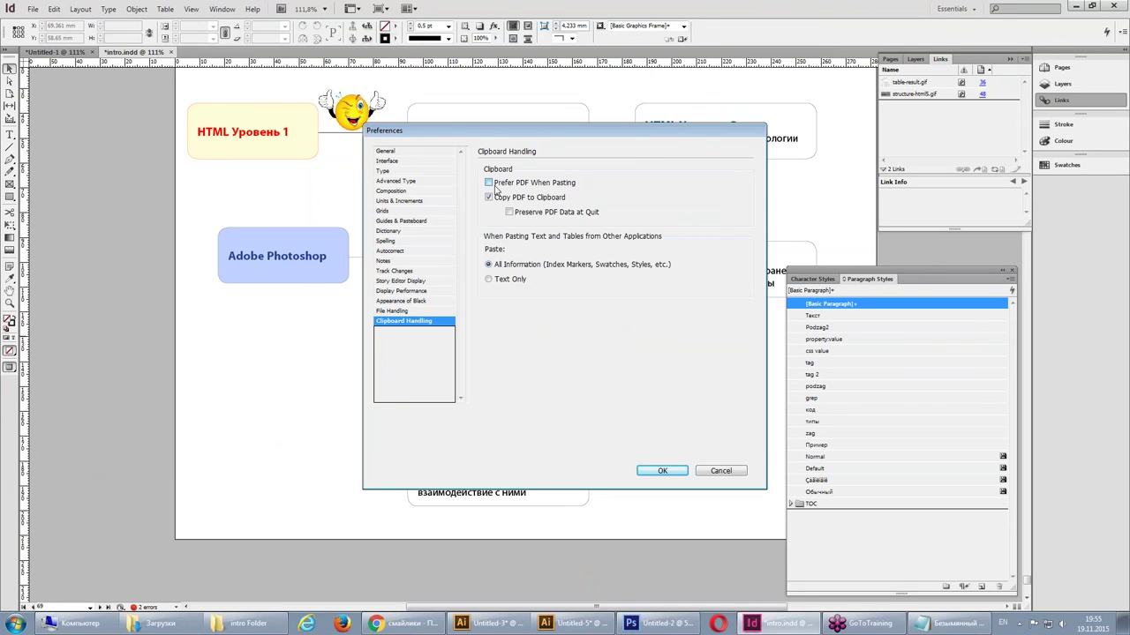
left_click(662, 470)
- Paste the smiley onto page 69 at about 164.2 × 167.32 mm and move the info readout aside
left_click(54, 9)
left_click(91, 90)
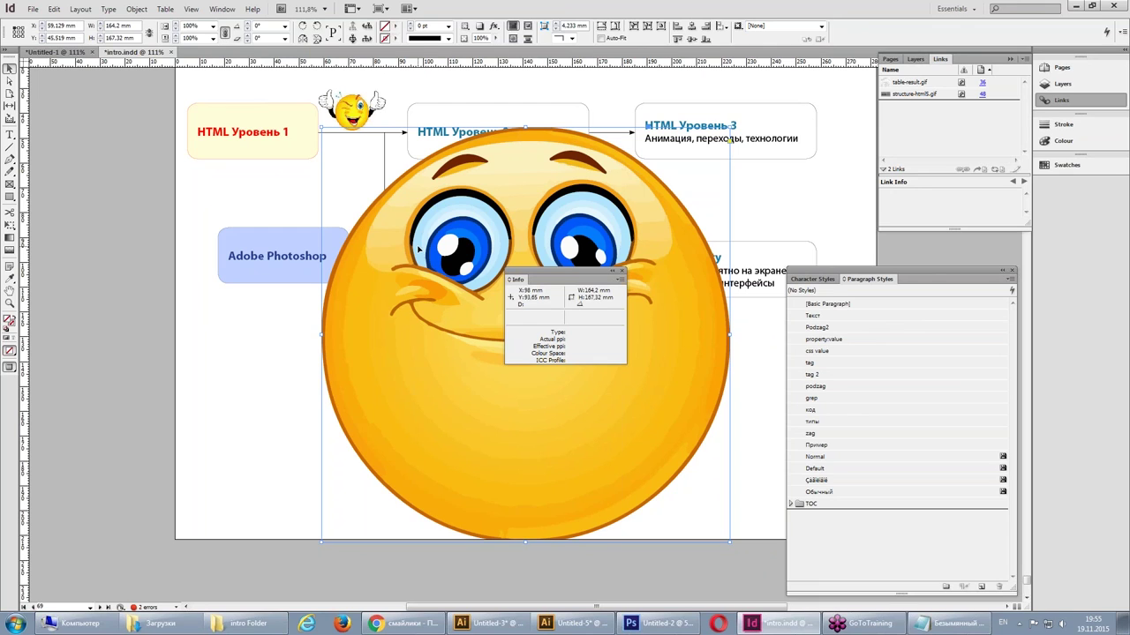
mouse_move(573, 278)
left_mouse_down()
mouse_move(615, 307)
mouse_move(669, 403)
left_mouse_up()
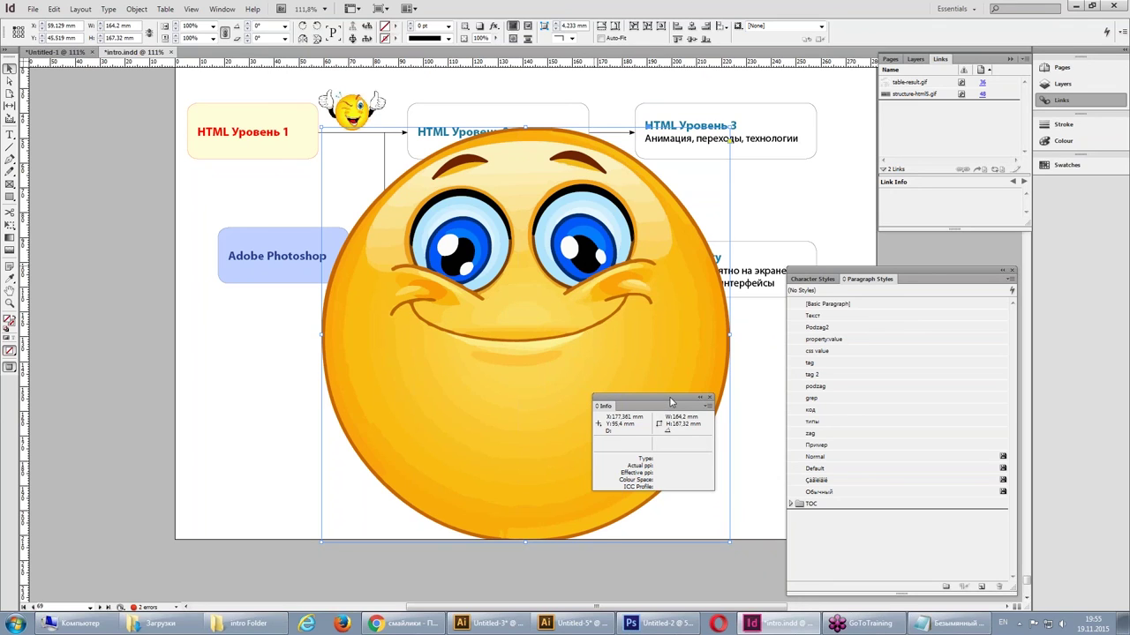
left_click(871, 627)
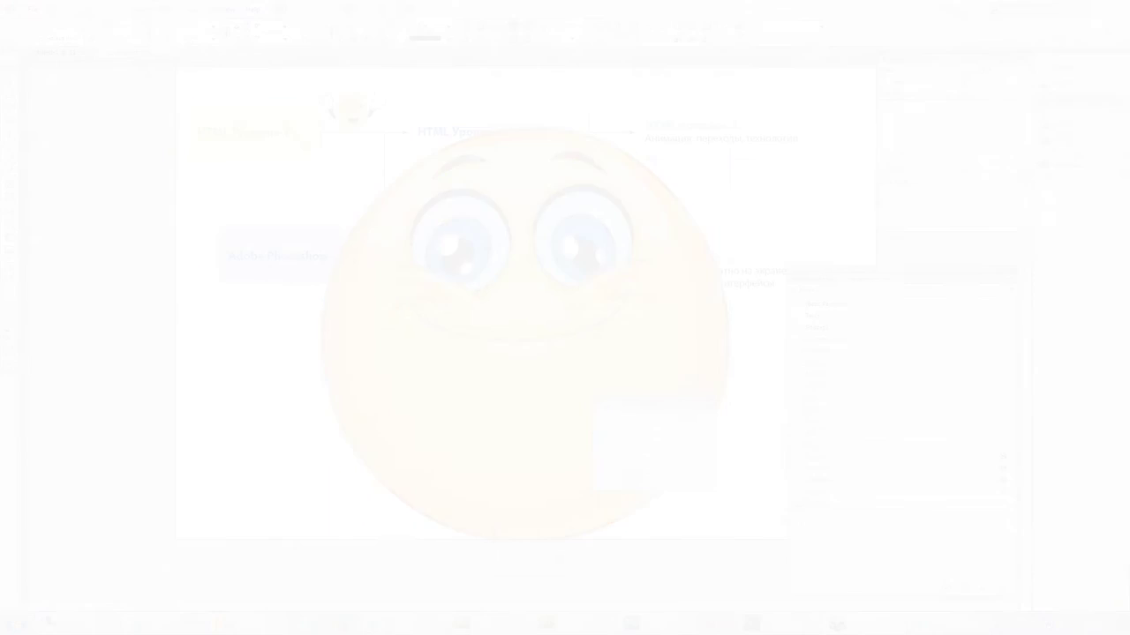